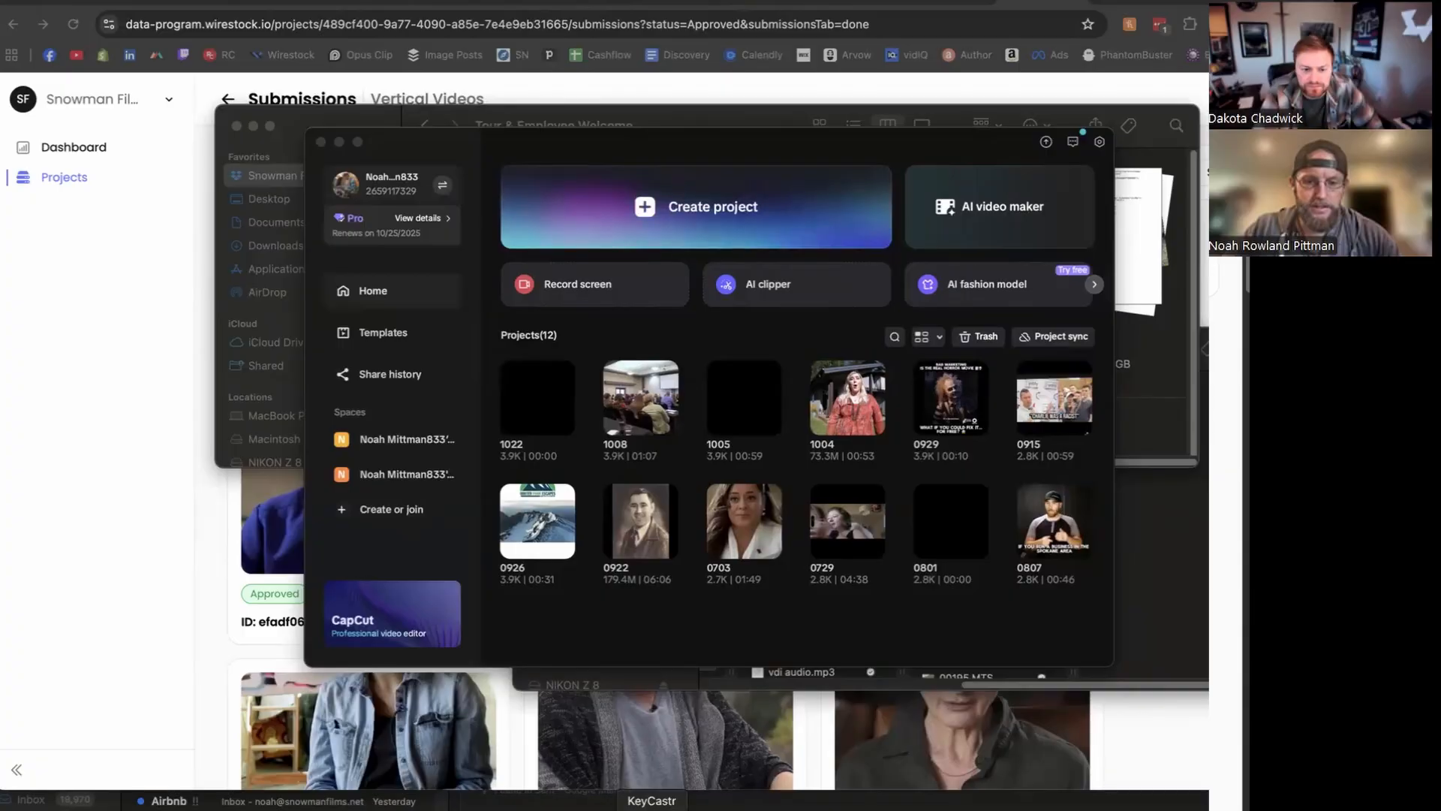
Create a new project and import the selected files from the Tour & Employee Welcome folder as media
{"action": "left_click", "coordinate": [655, 212]}
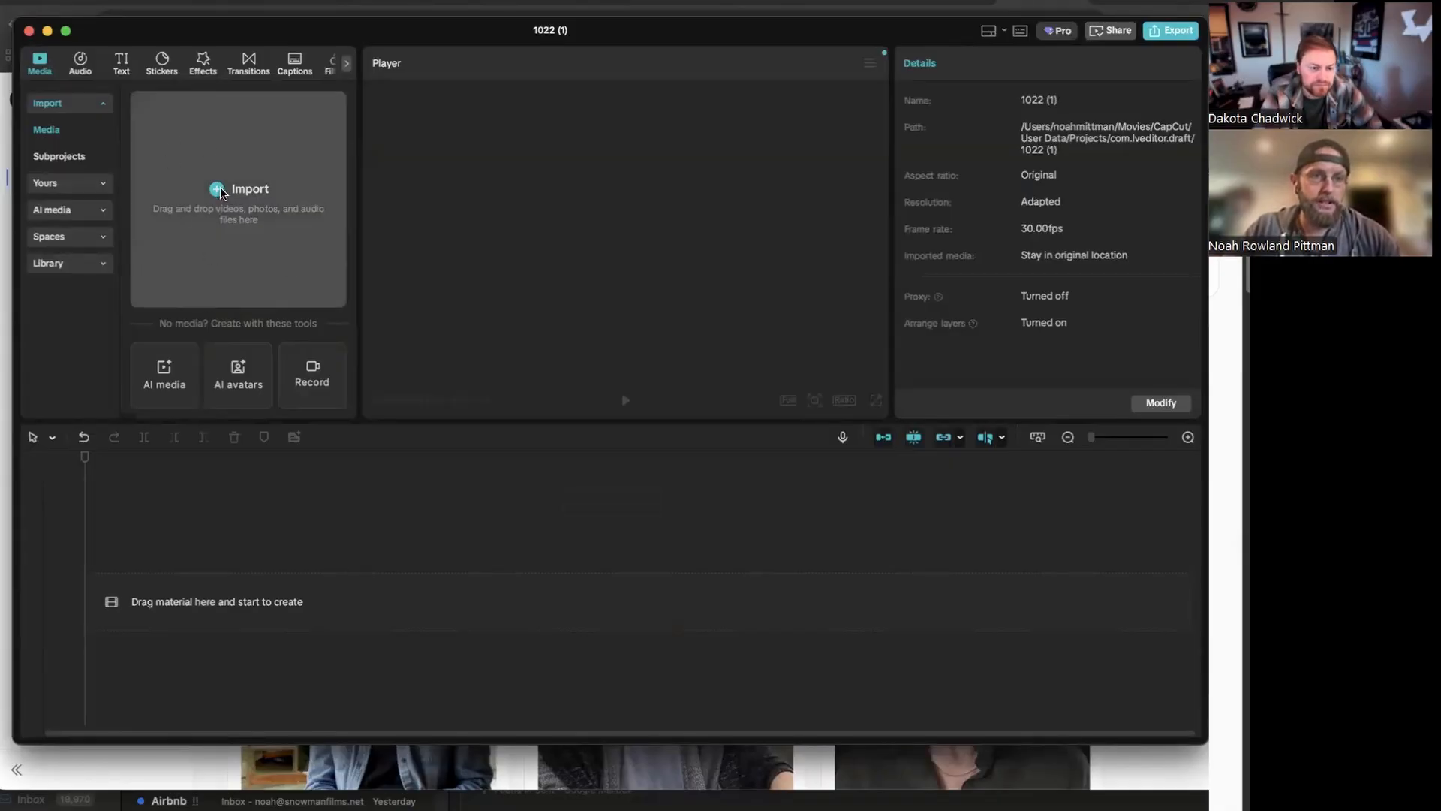
{"action": "left_click", "coordinate": [103, 807]}
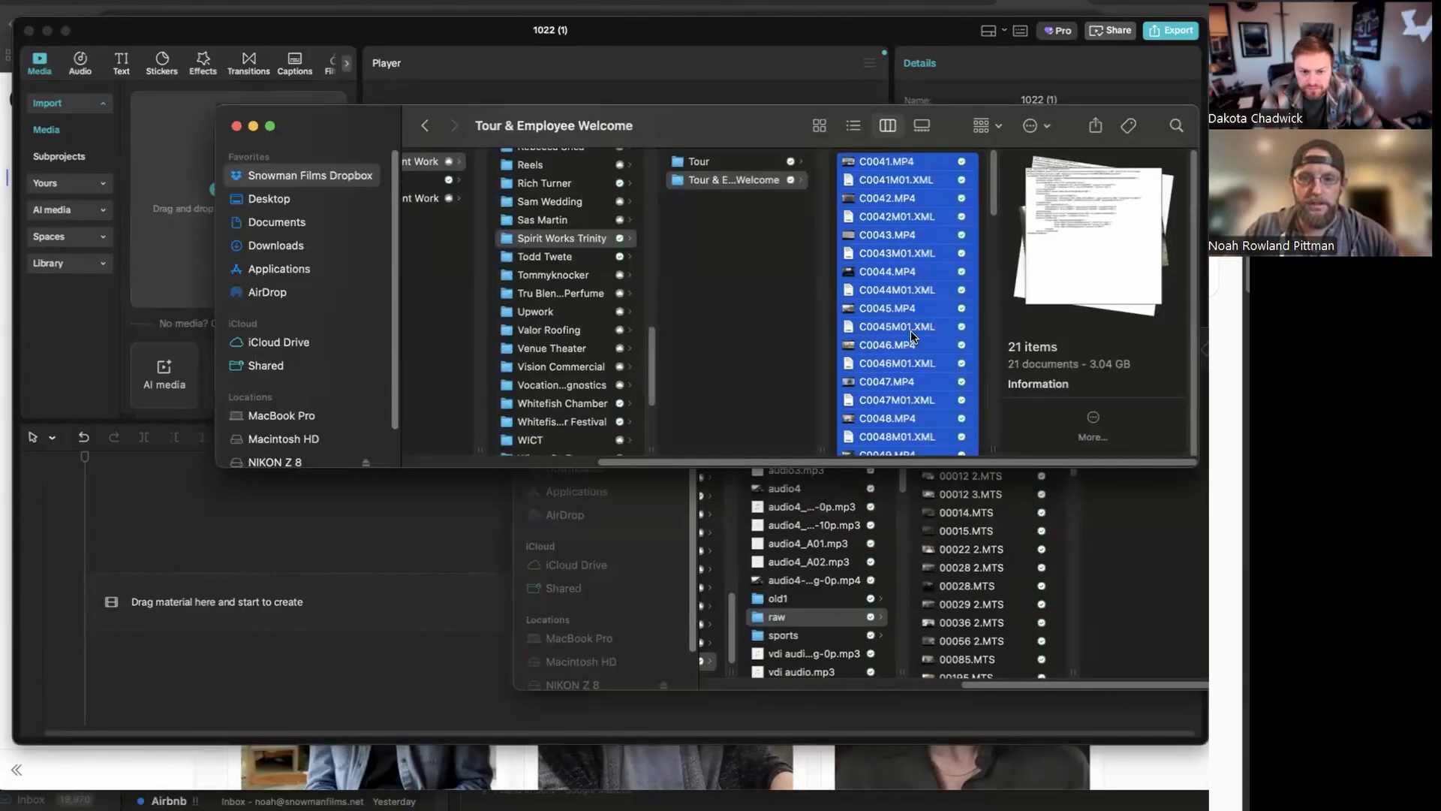
{"action": "left_click_drag", "start_coordinate": [912, 262], "coordinate": [181, 142]}
Preview the imported clips and add C0051.MP4 to the timeline
{"action": "left_click", "coordinate": [166, 173]}
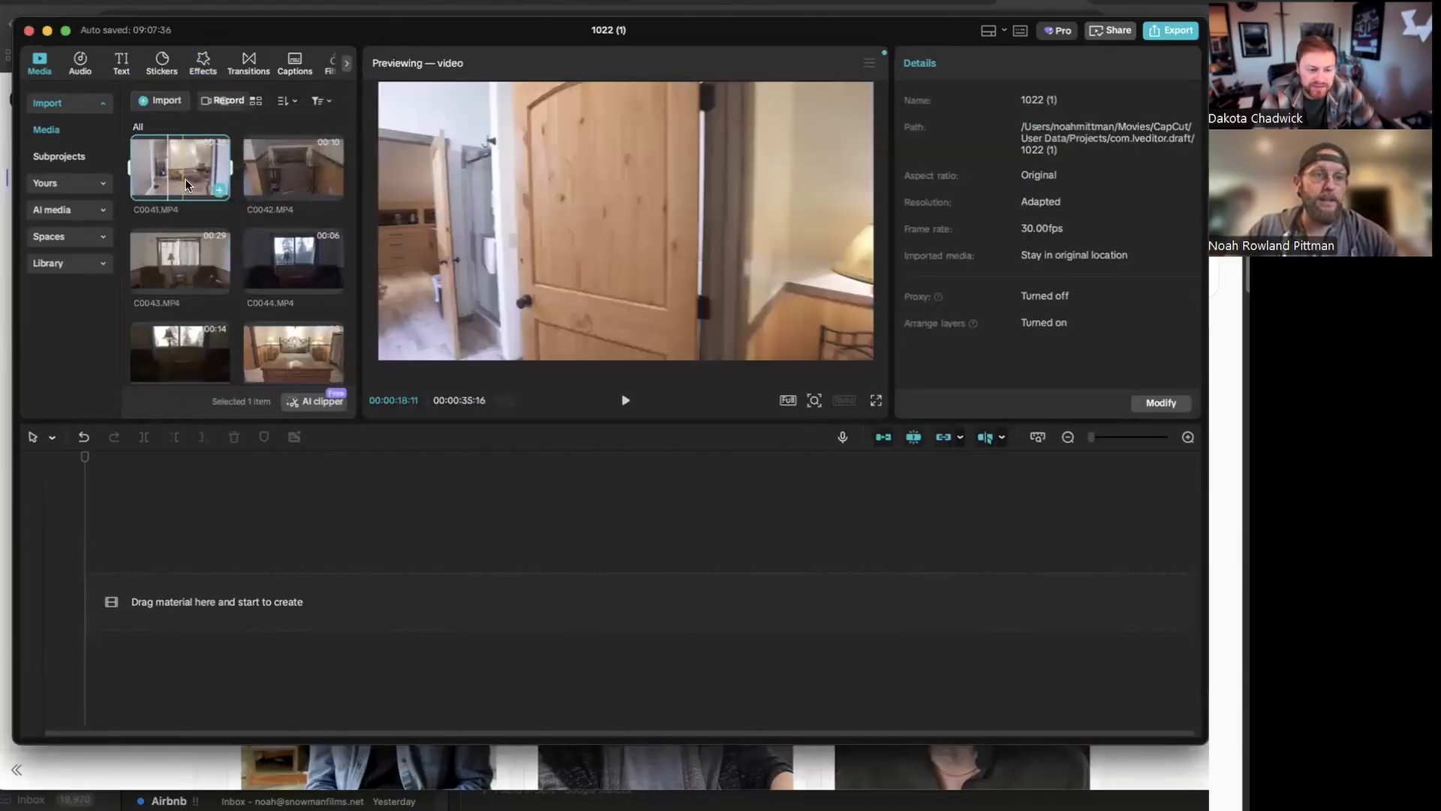
{"action": "left_click_drag", "start_coordinate": [184, 155], "coordinate": [146, 174]}
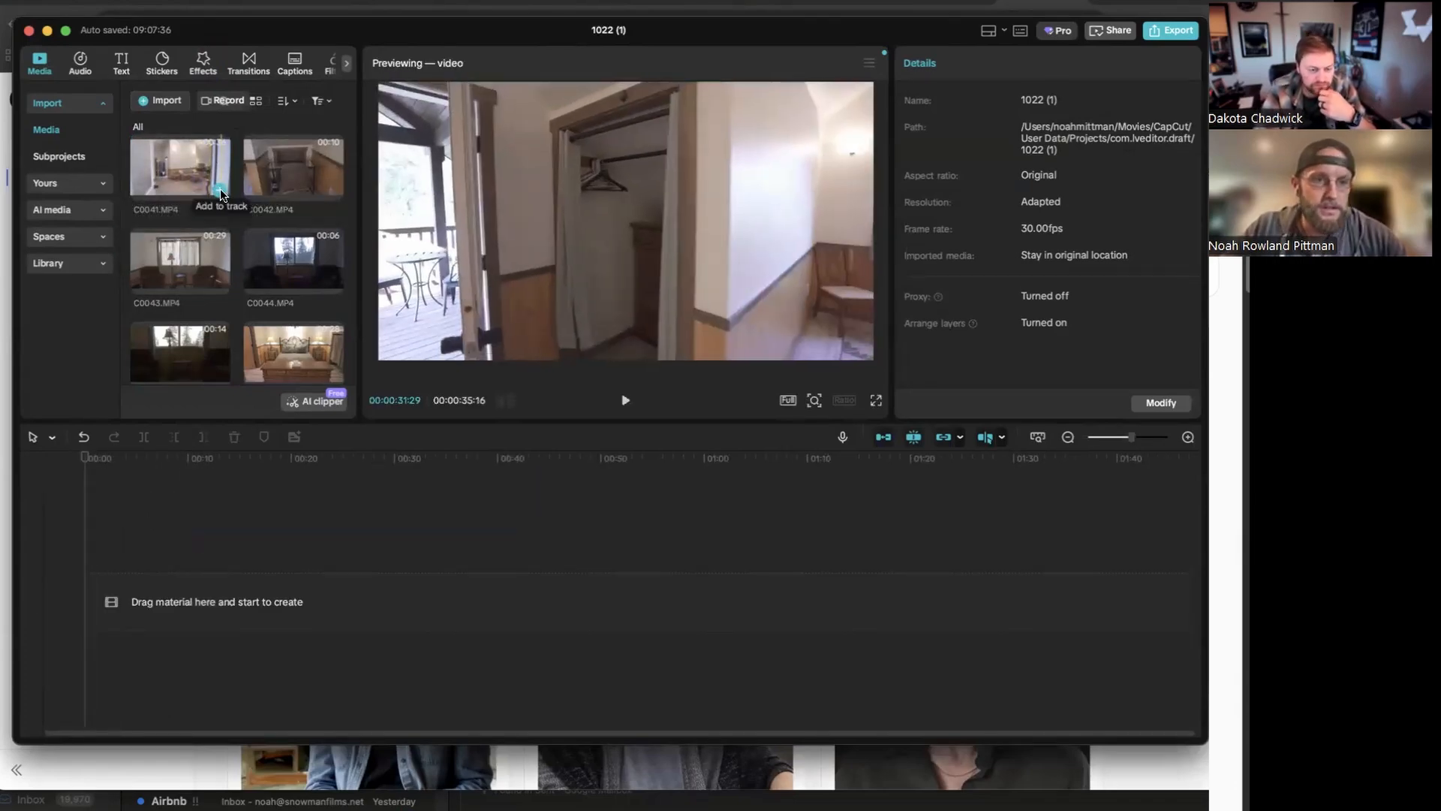
{"action": "scroll", "coordinate": [220, 188], "scroll_direction": "down", "scroll_amount": 5}
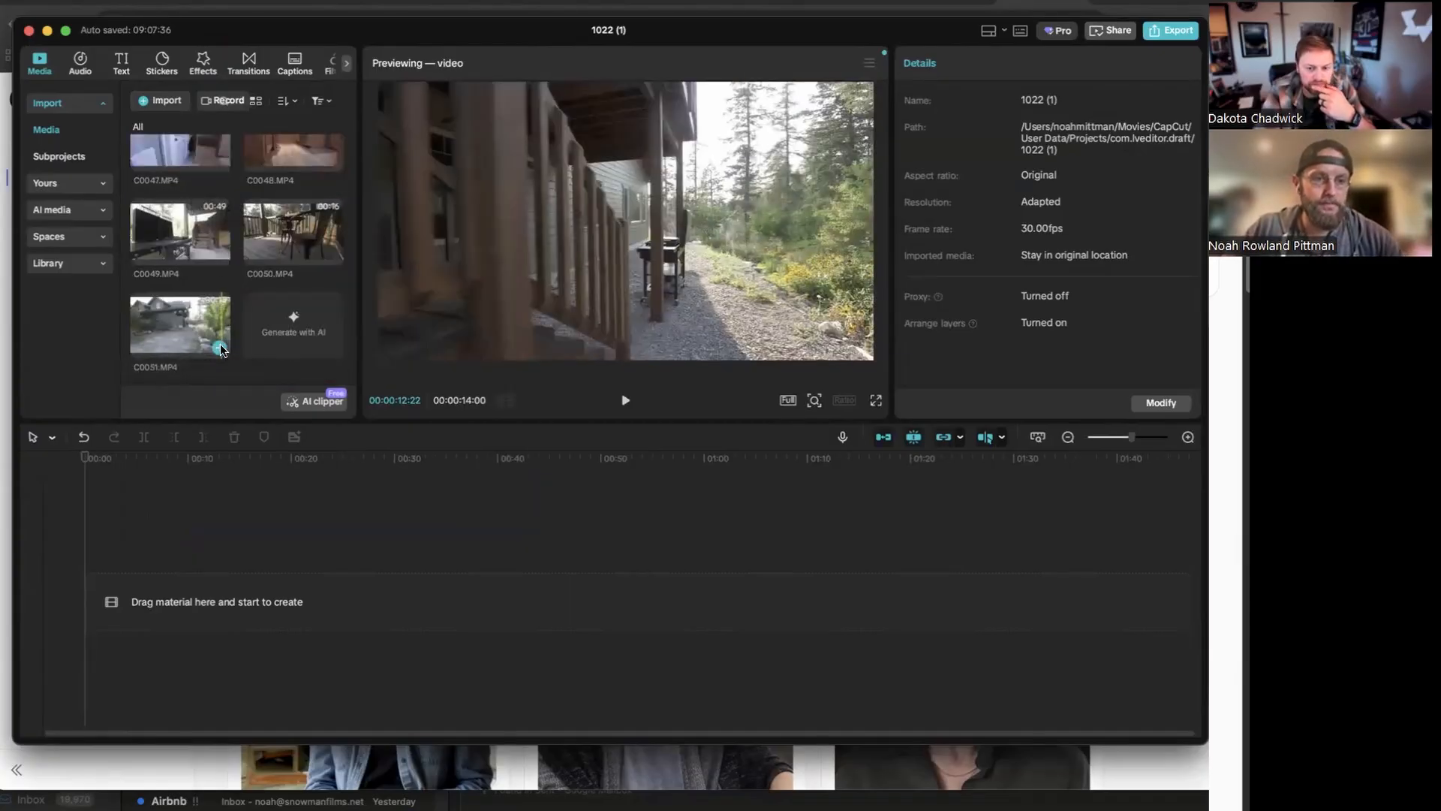
{"action": "left_click", "coordinate": [220, 347]}
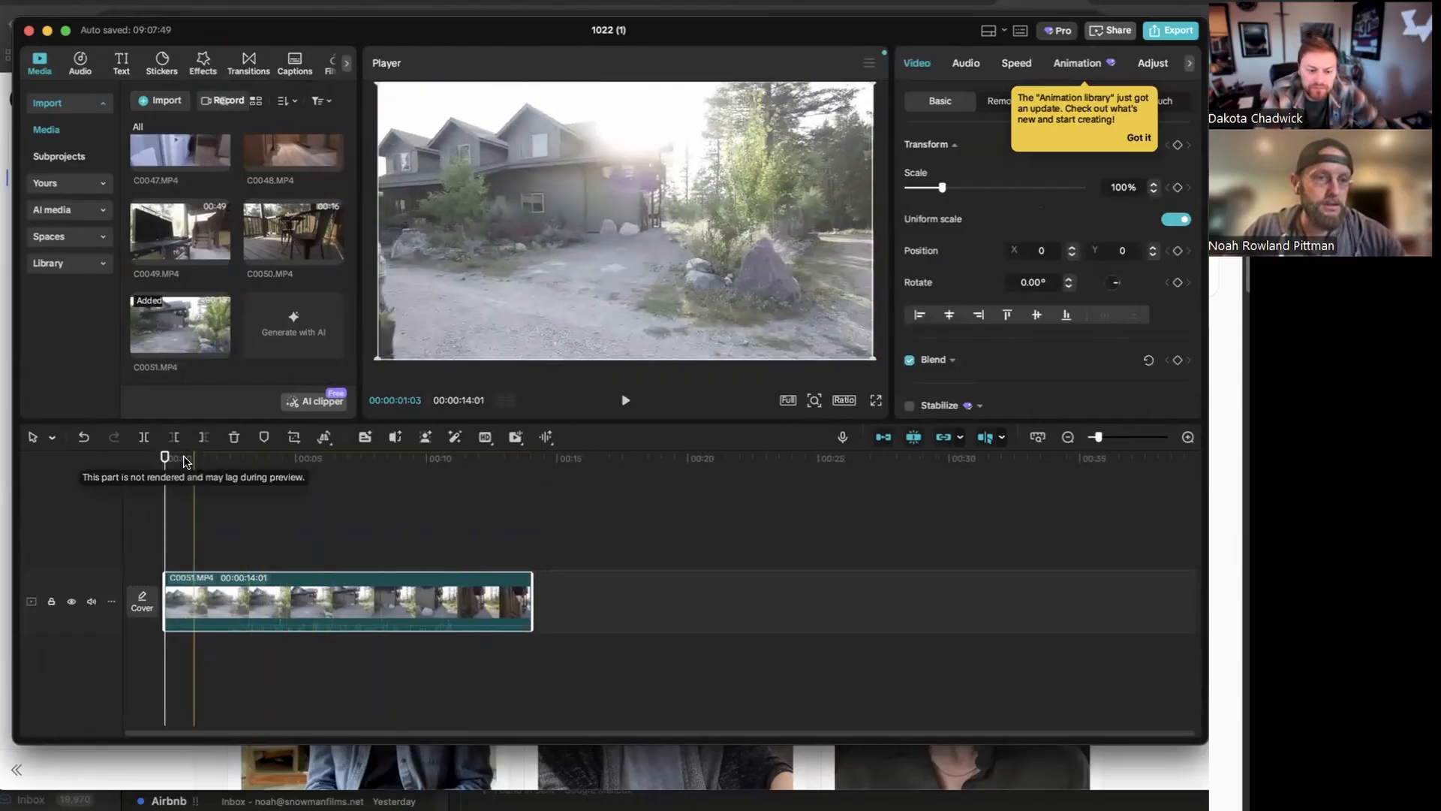
Play the start of C0051.MP4, split it at 00:00:02:04 and delete the opening segment
{"action": "key", "text": "space"}
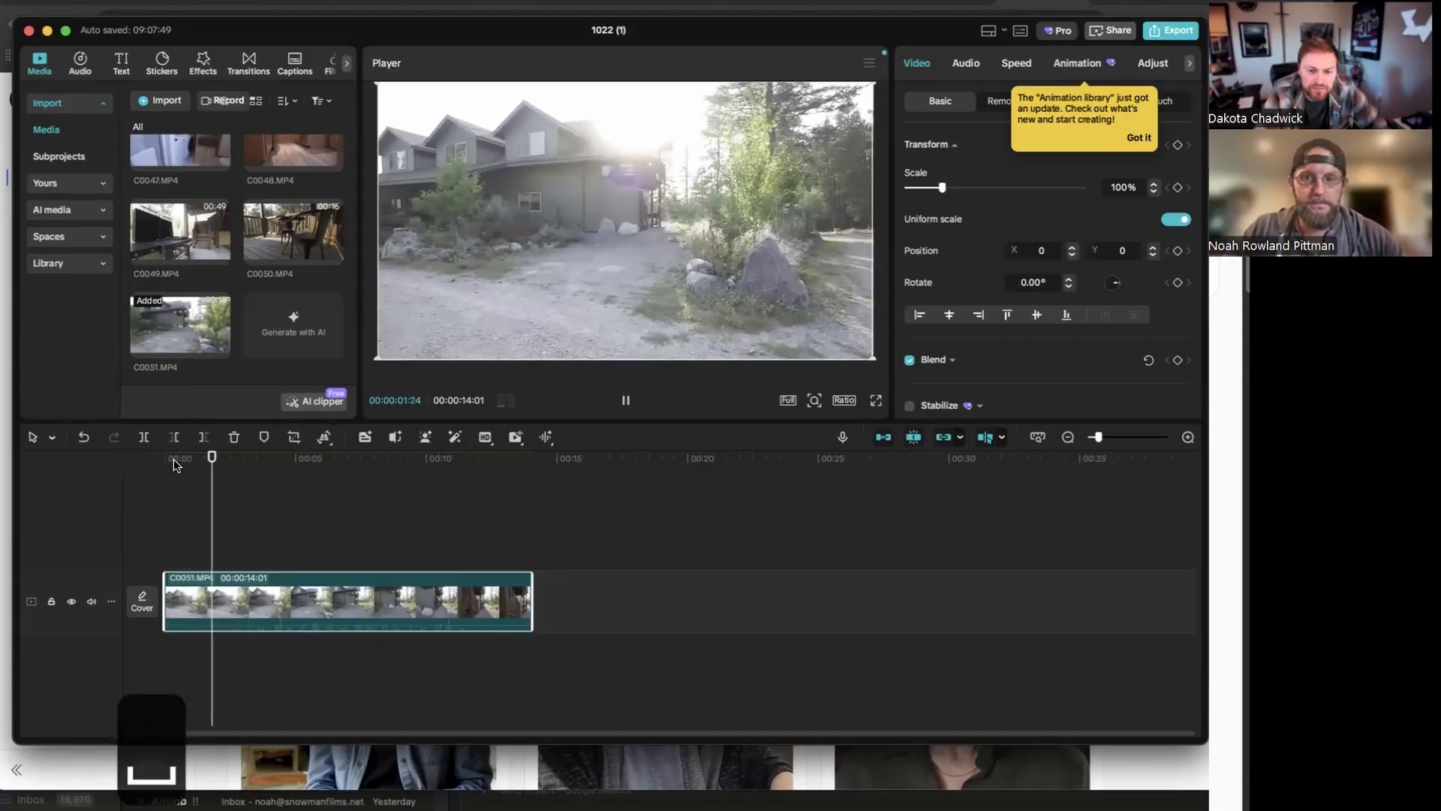
{"action": "key", "text": "space"}
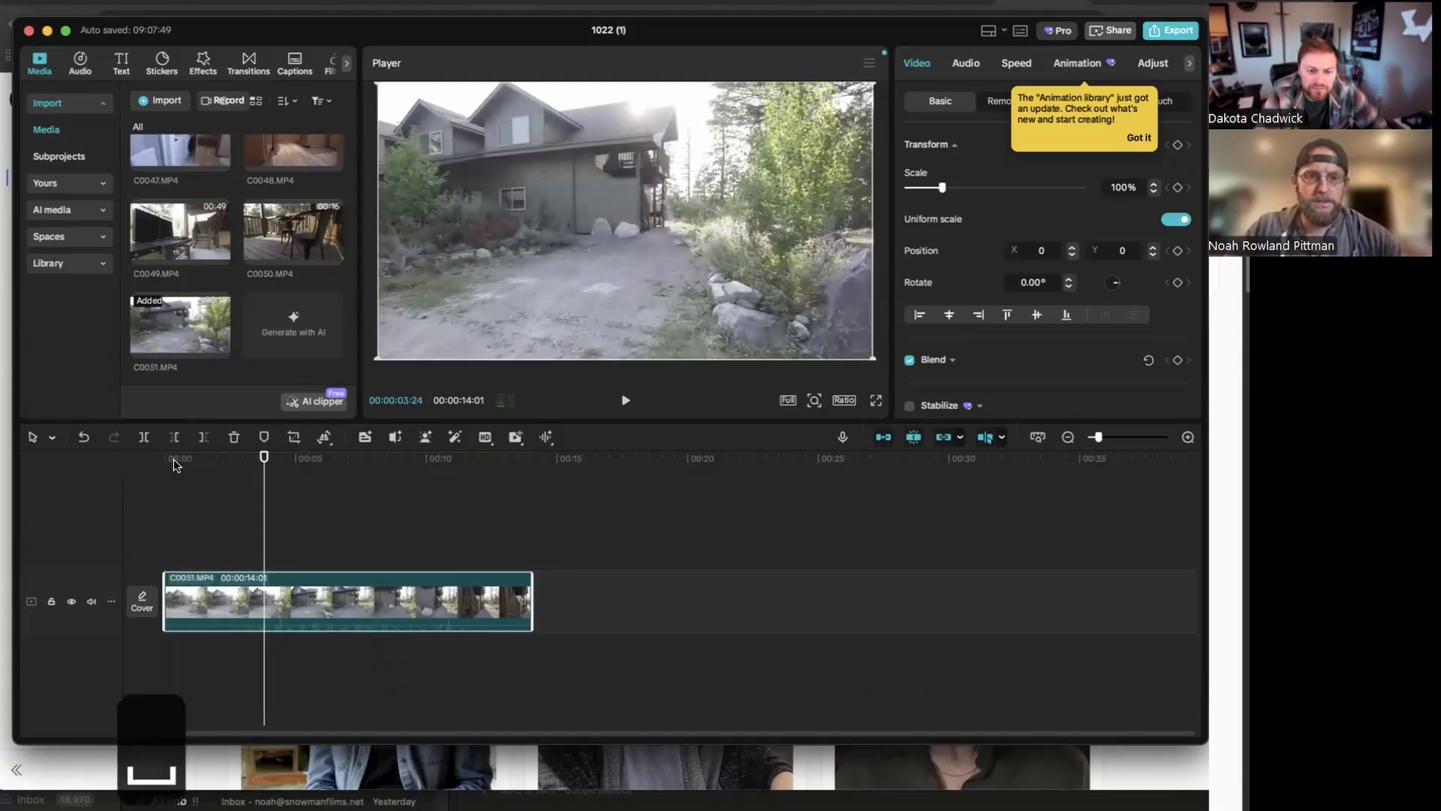
{"action": "left_click_drag", "start_coordinate": [264, 461], "coordinate": [218, 460]}
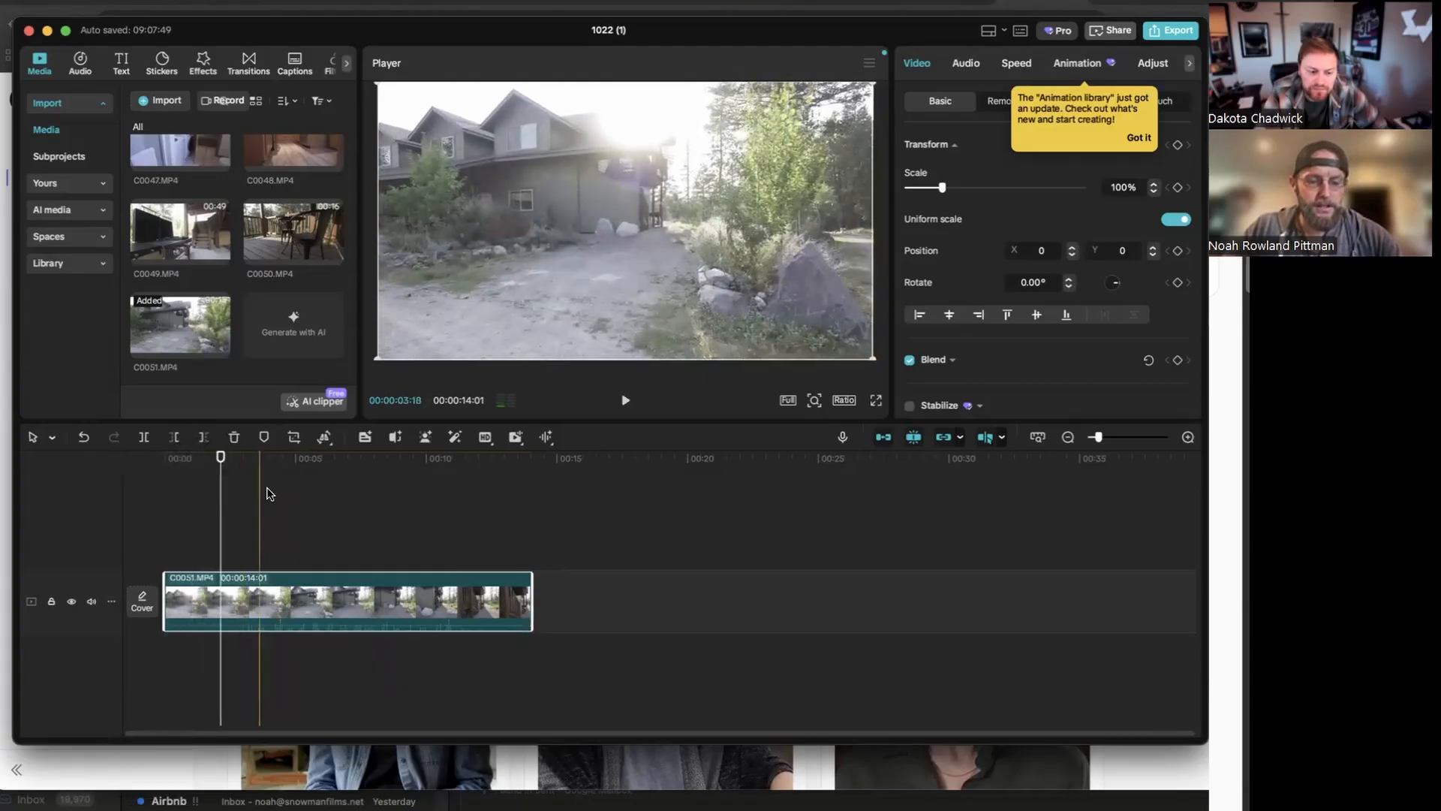
{"action": "key", "text": "b"}
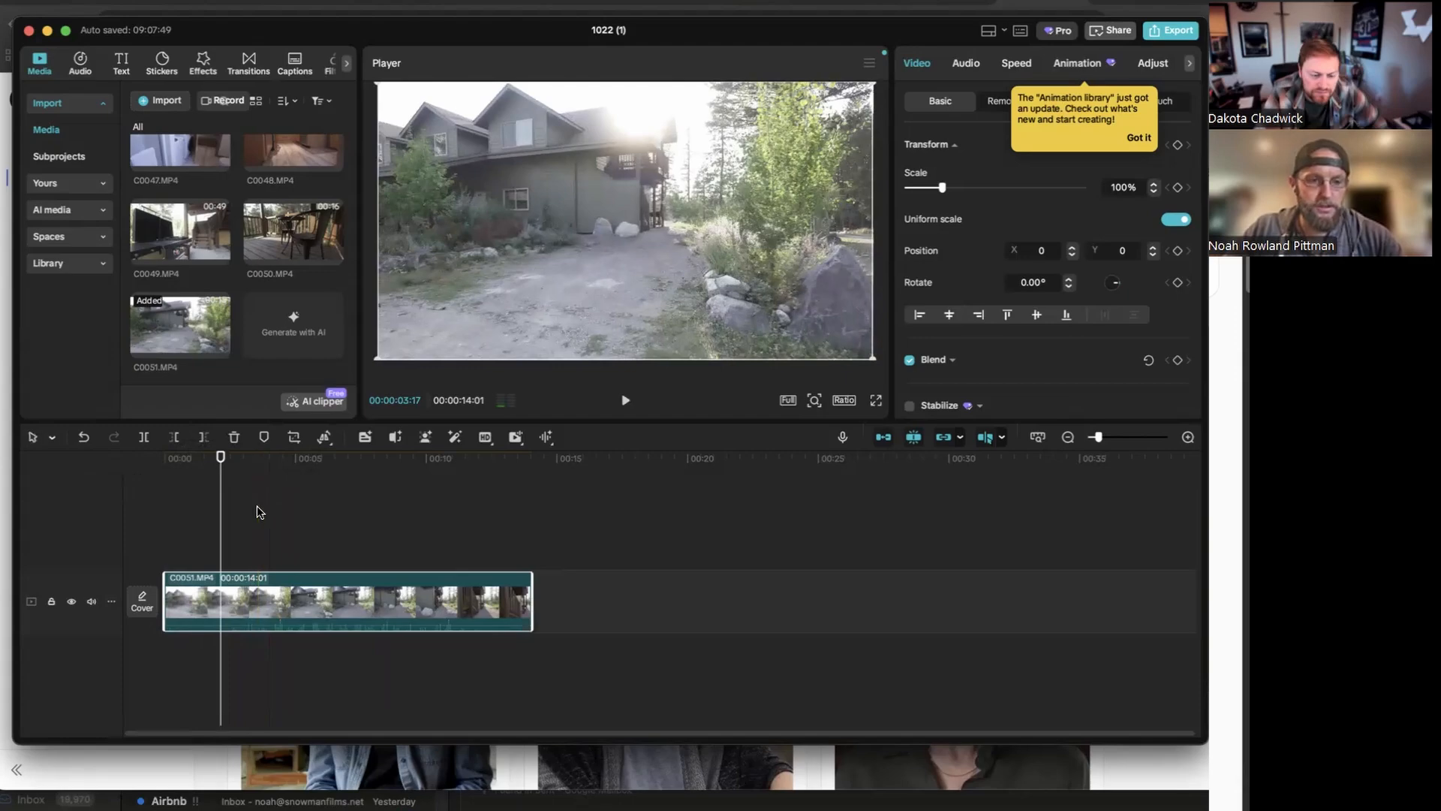
{"action": "left_click", "coordinate": [144, 438]}
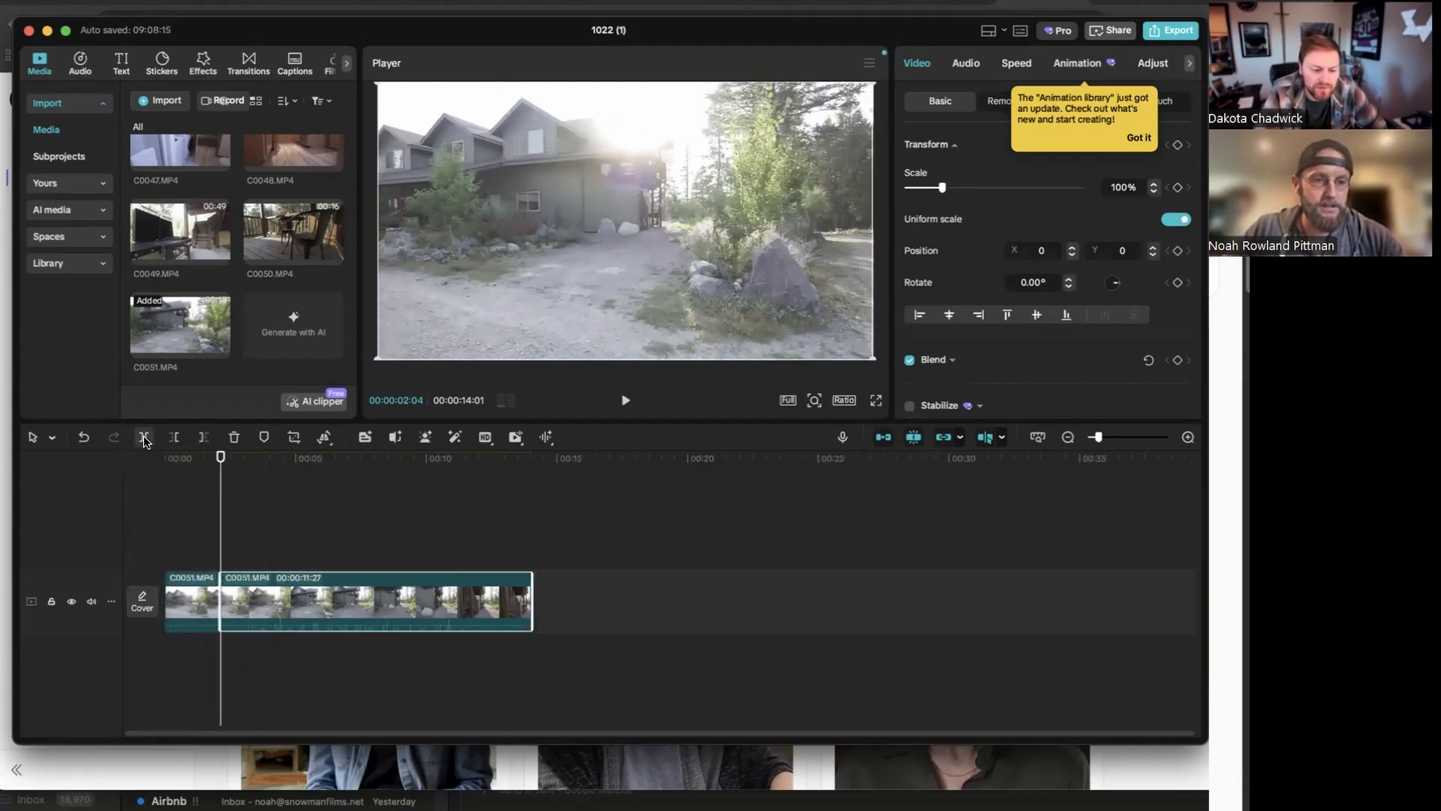
{"action": "left_click", "coordinate": [197, 587]}
{"action": "key", "text": "Delete"}
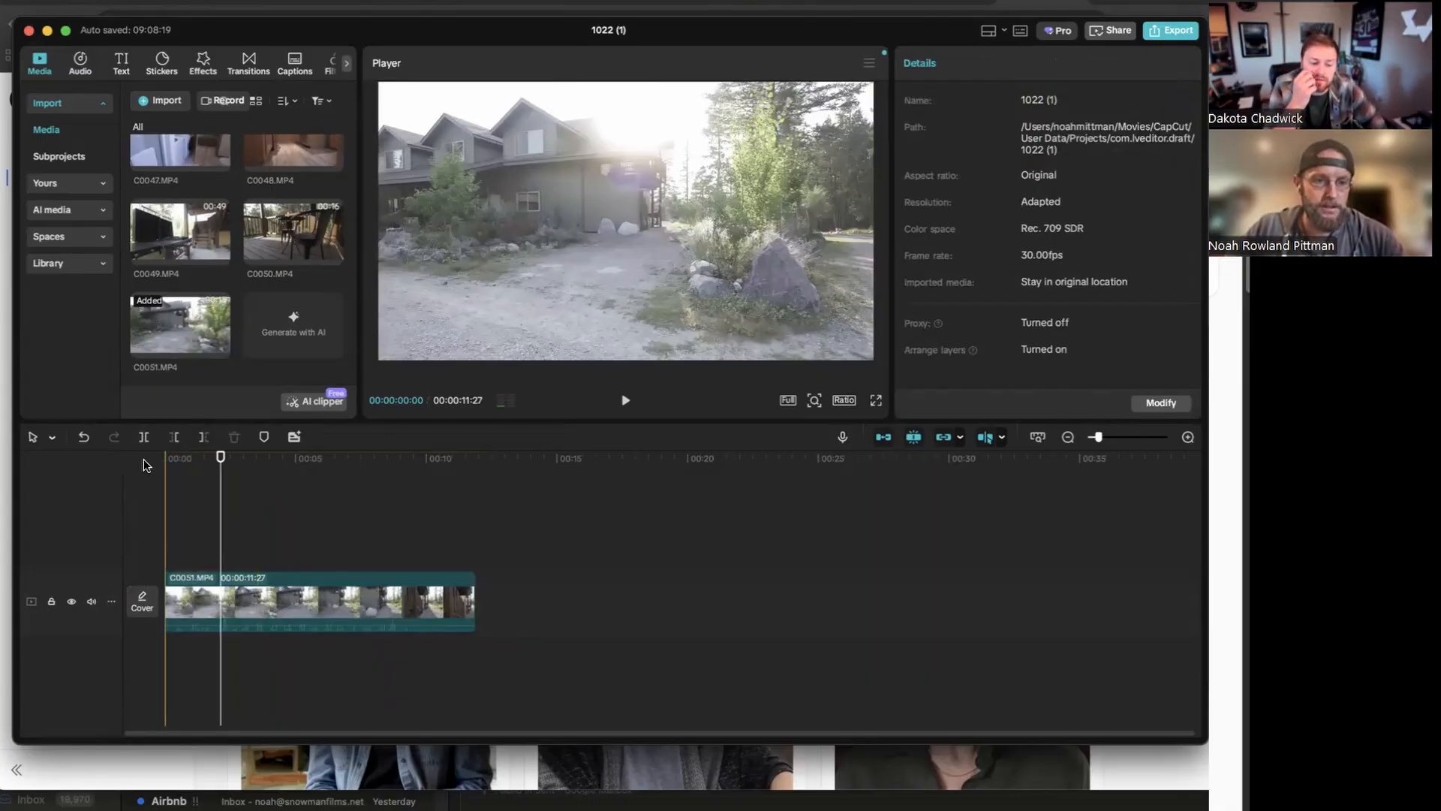
Play the trimmed clip from the beginning and mute the video track
{"action": "left_click", "coordinate": [152, 453]}
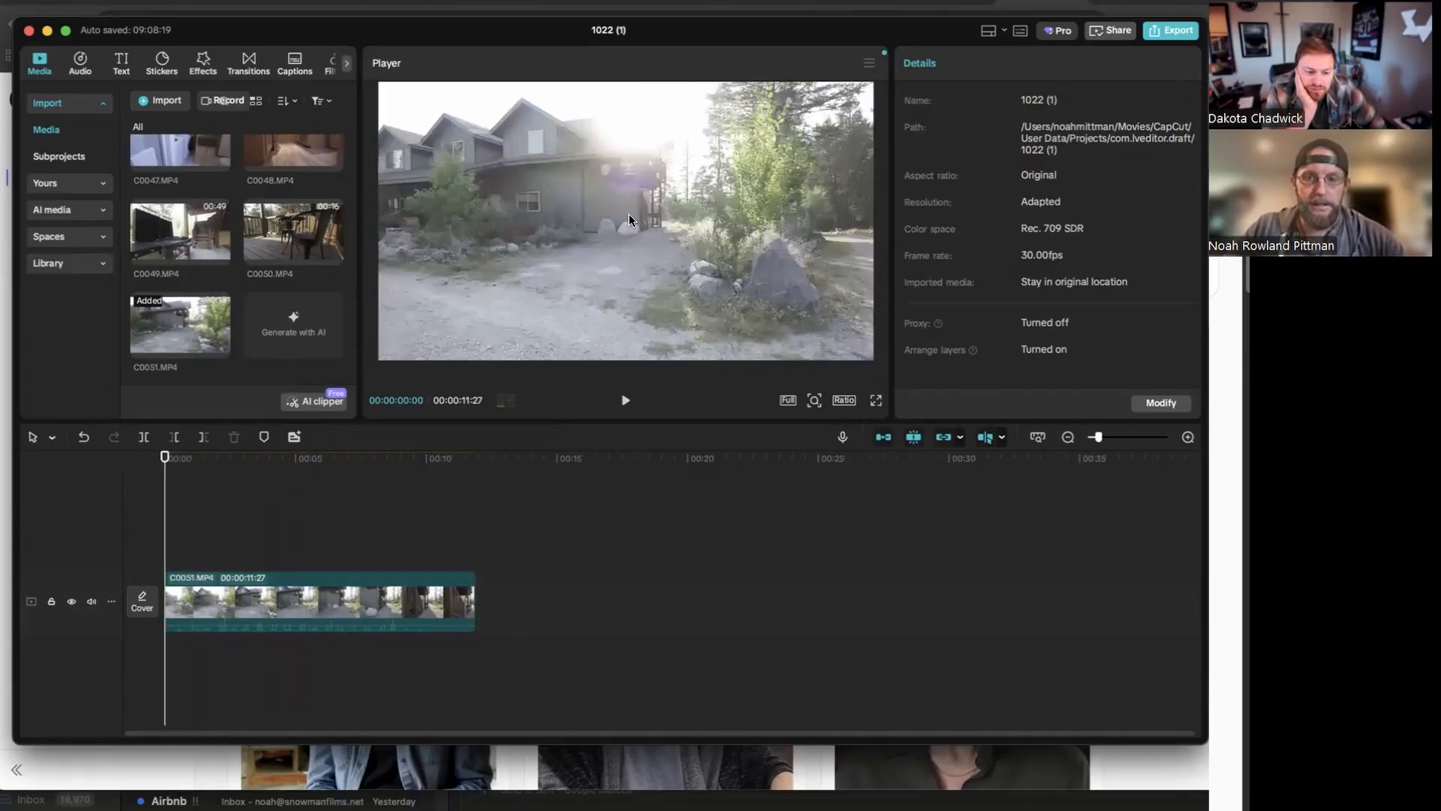
{"action": "key", "text": "space"}
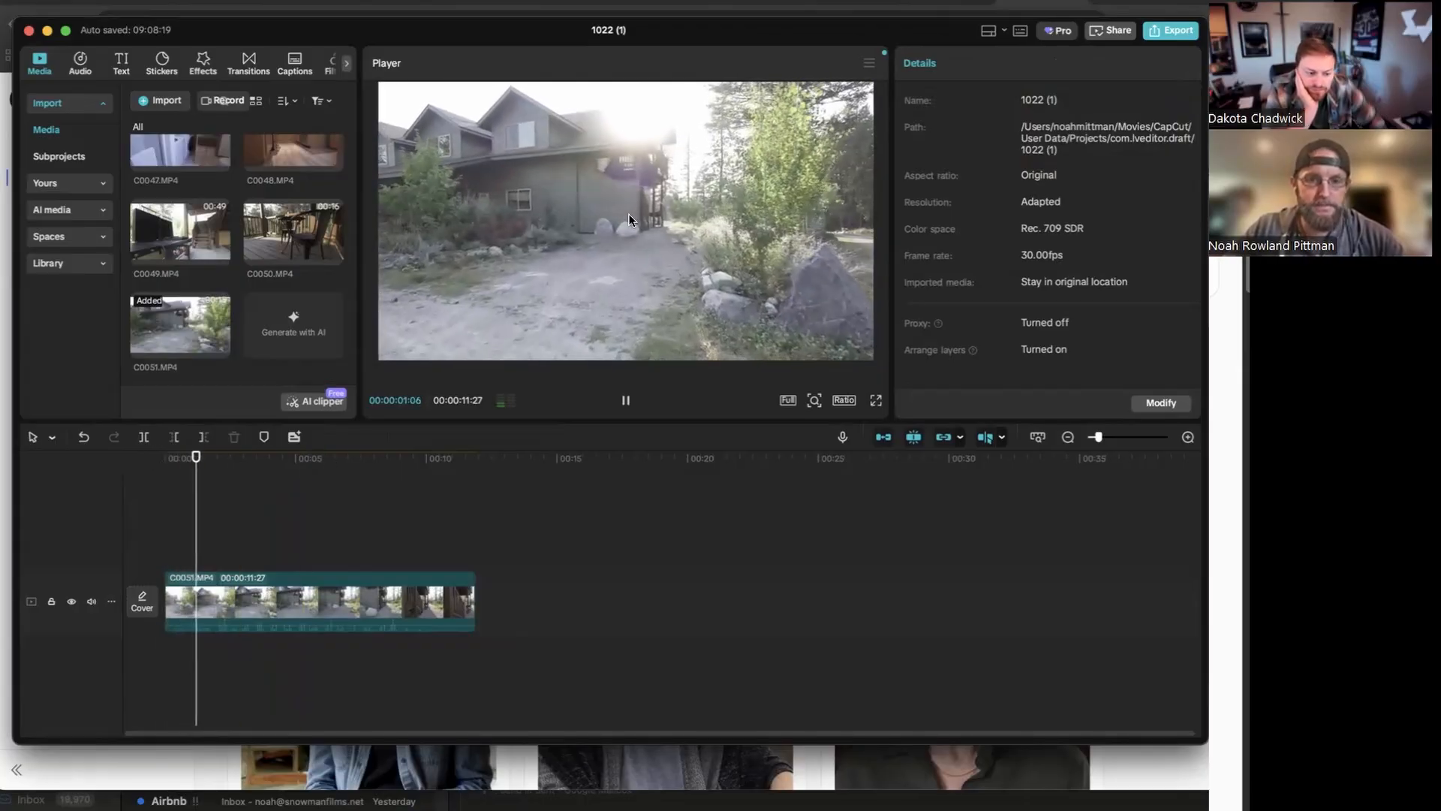
{"action": "key", "text": "space"}
{"action": "left_click", "coordinate": [326, 595]}
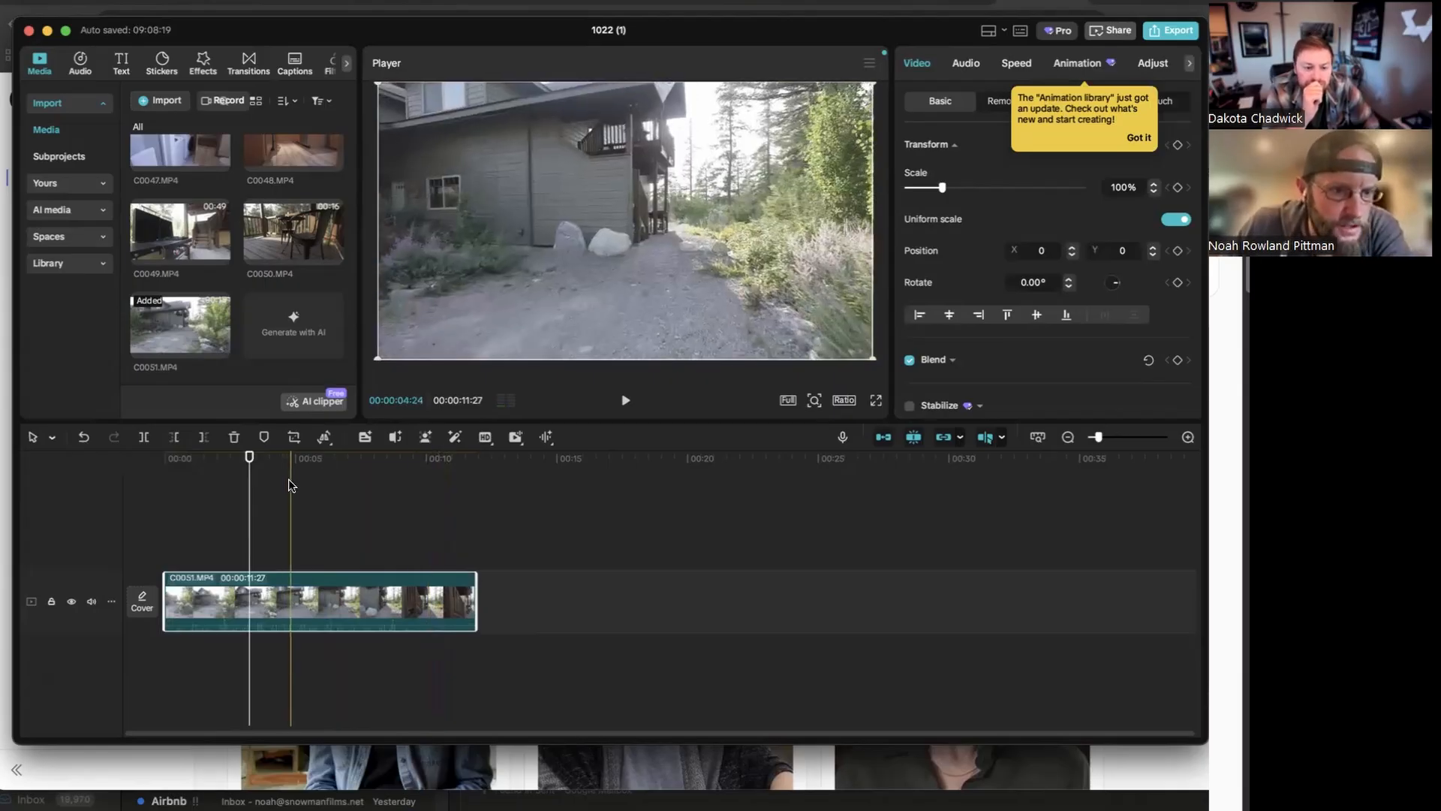
{"action": "right_click", "coordinate": [256, 602]}
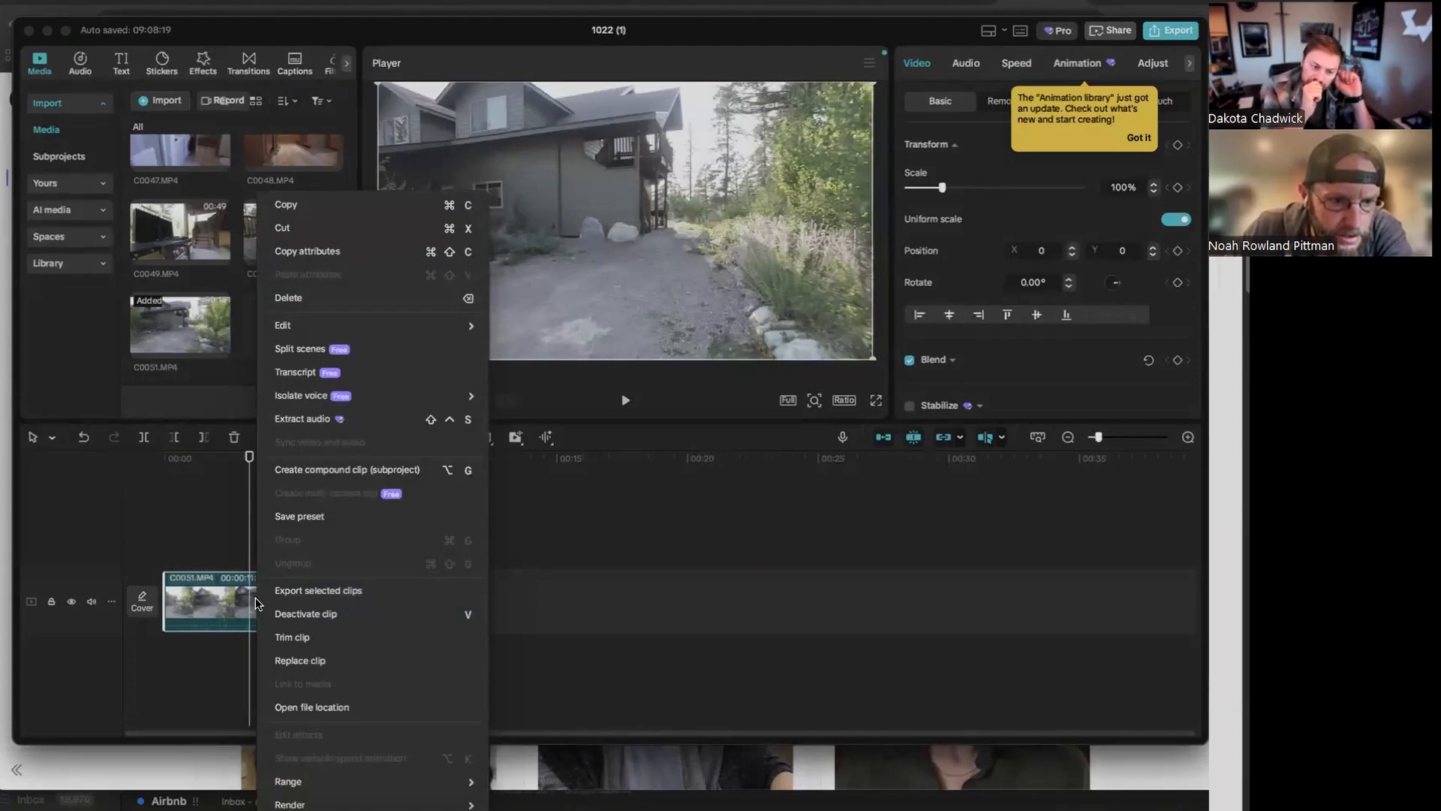
{"action": "left_click", "coordinate": [196, 517]}
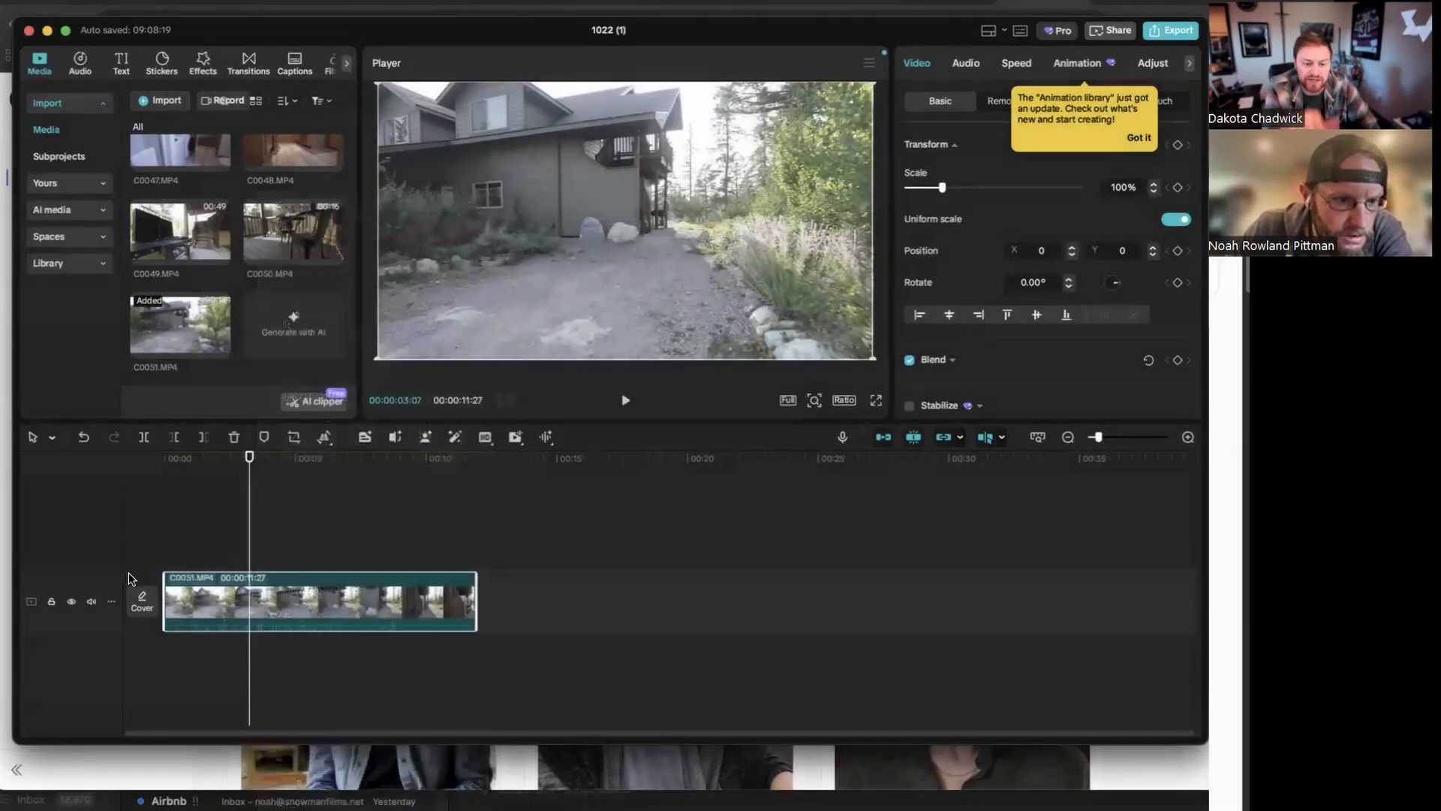
{"action": "left_click", "coordinate": [92, 602]}
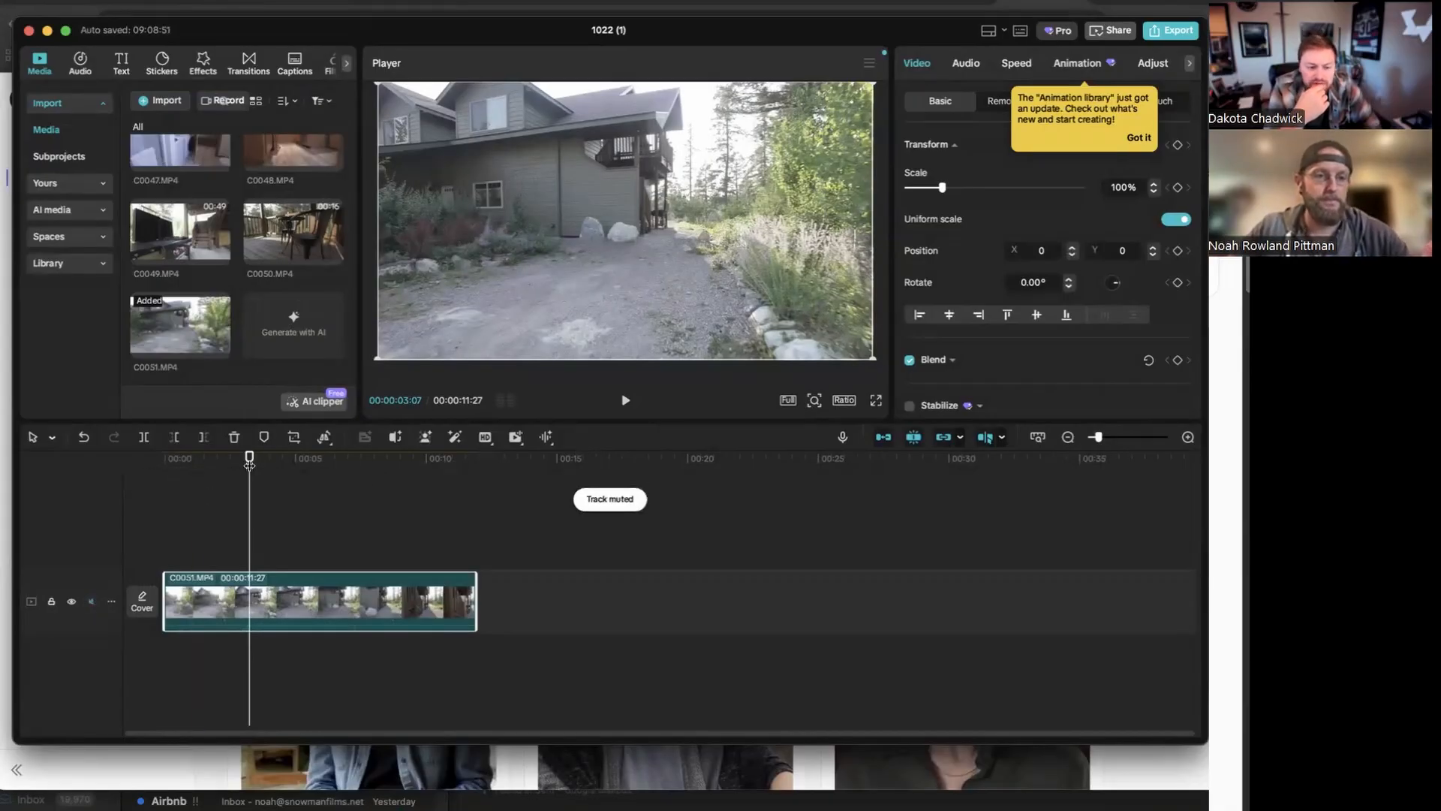
Review C0051.MP4 up to its shaky ending, split it at 00:00:09:22 and delete the closing segment
{"action": "left_click", "coordinate": [150, 457]}
{"action": "key", "text": "space"}
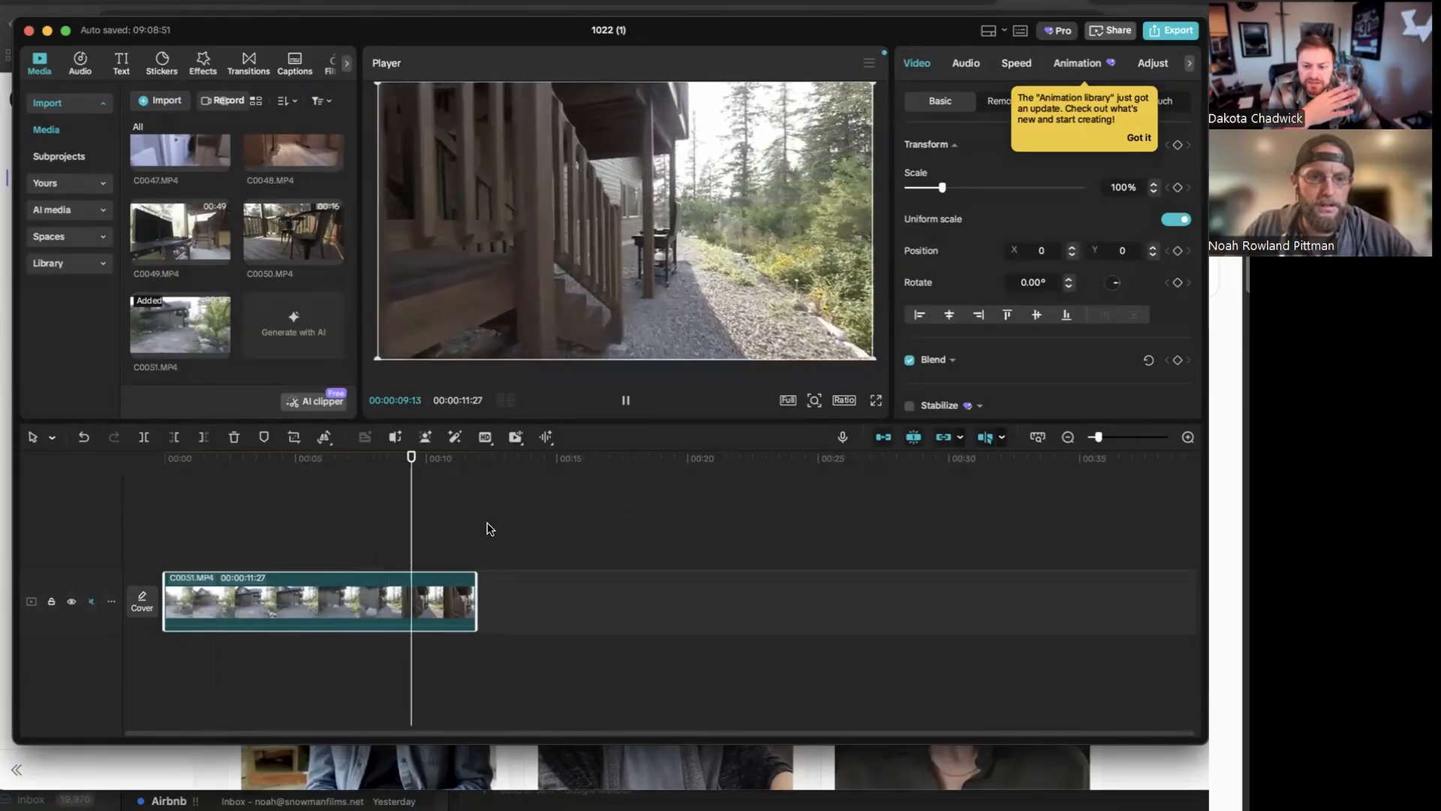
{"action": "key", "text": "space"}
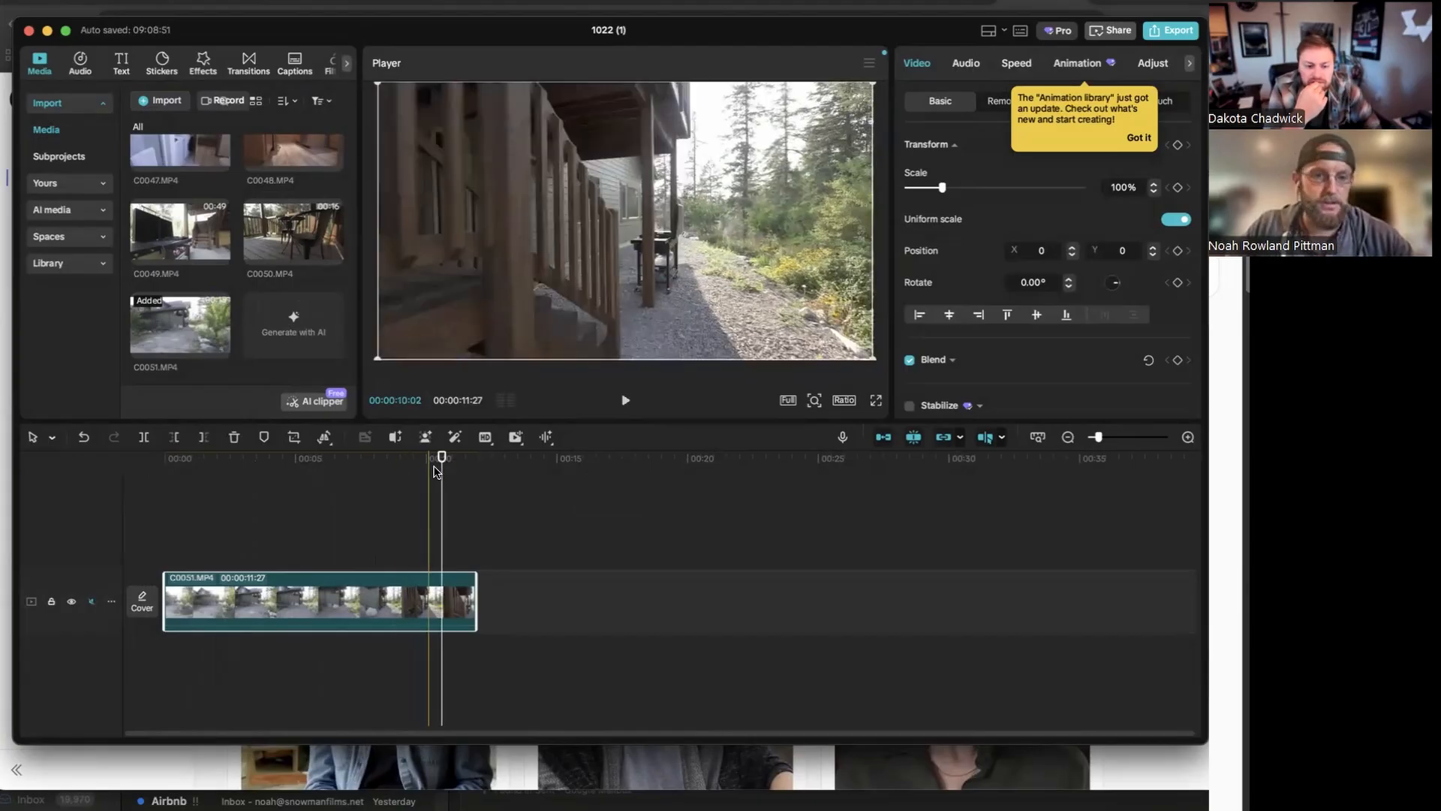
{"action": "left_click", "coordinate": [407, 468]}
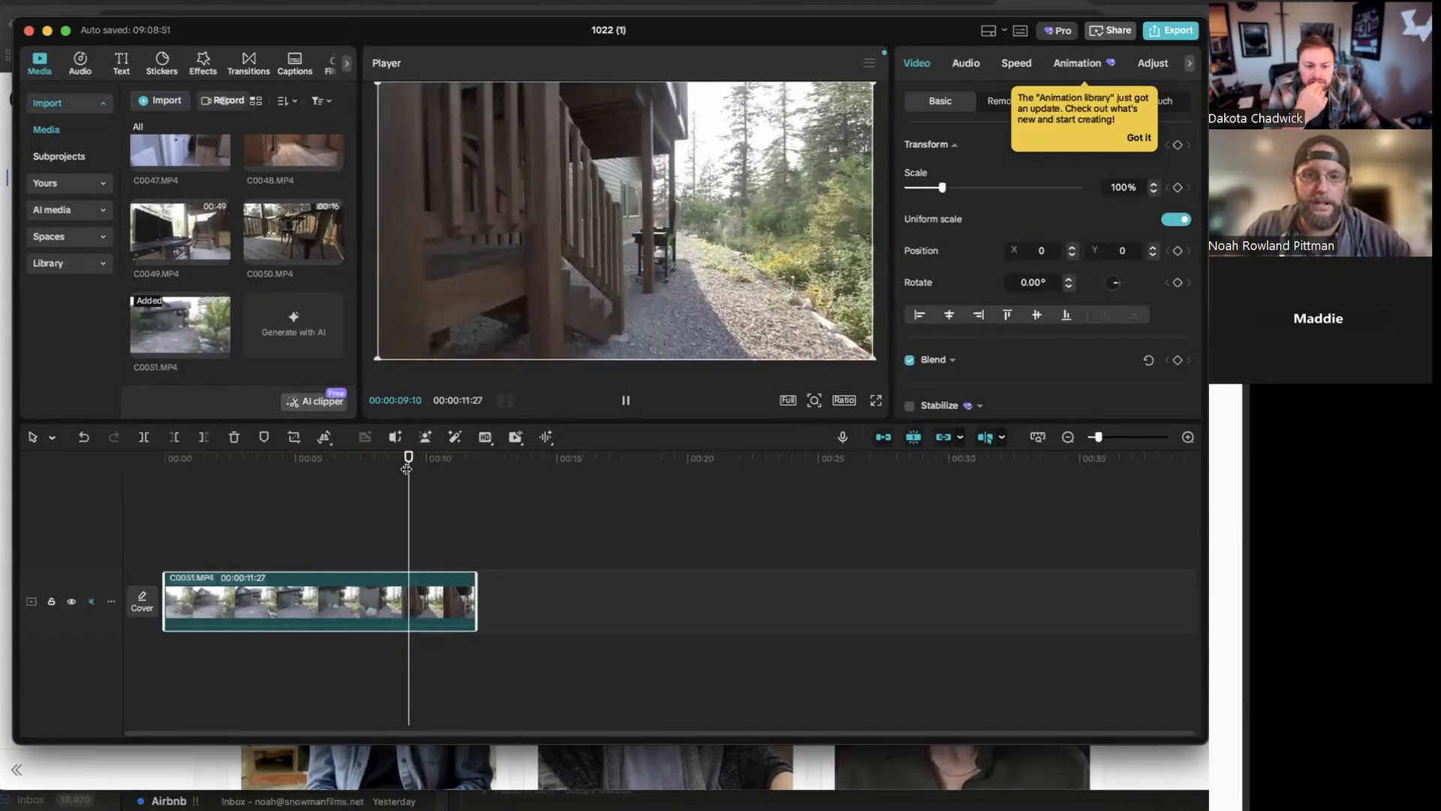
{"action": "key", "text": "space"}
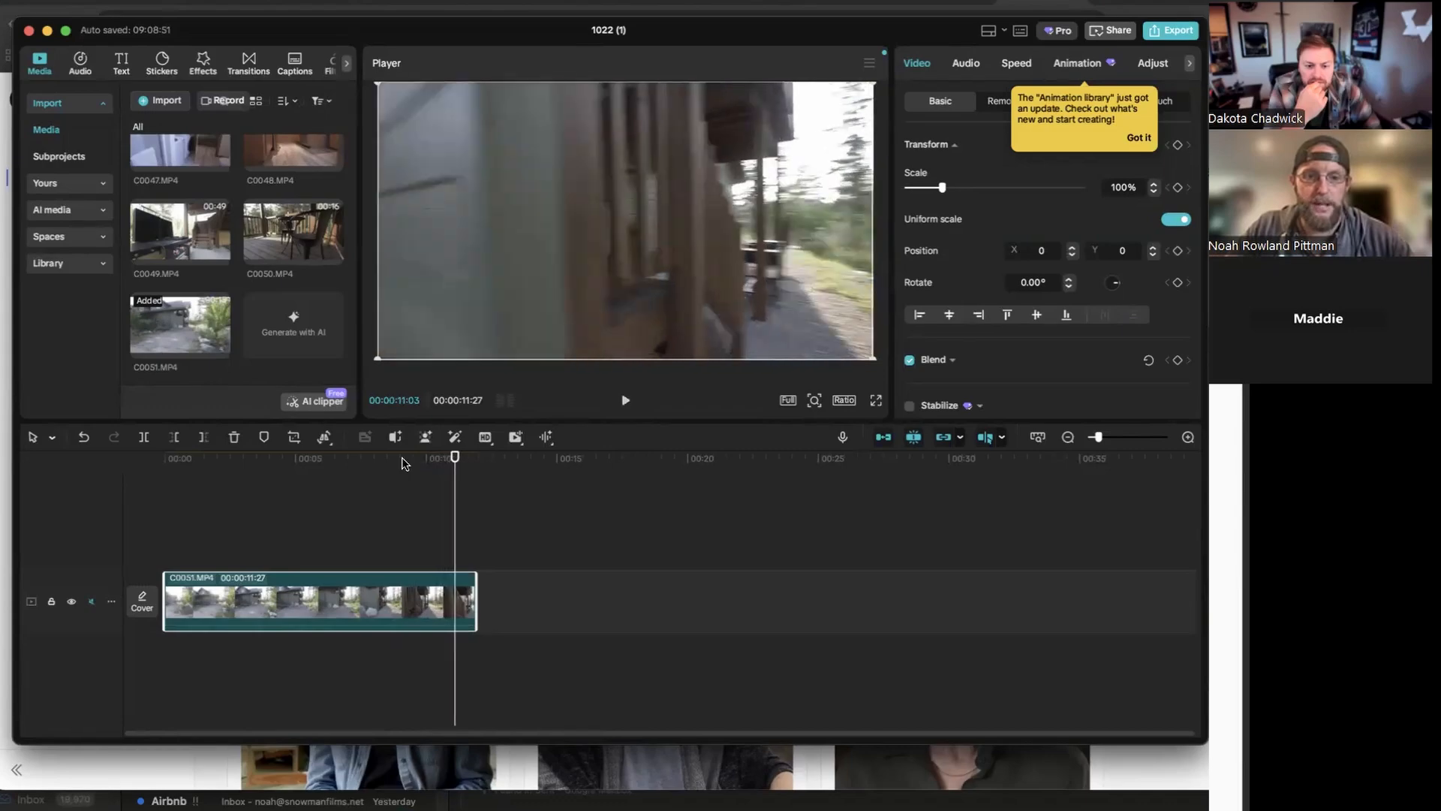
{"action": "left_click", "coordinate": [371, 464]}
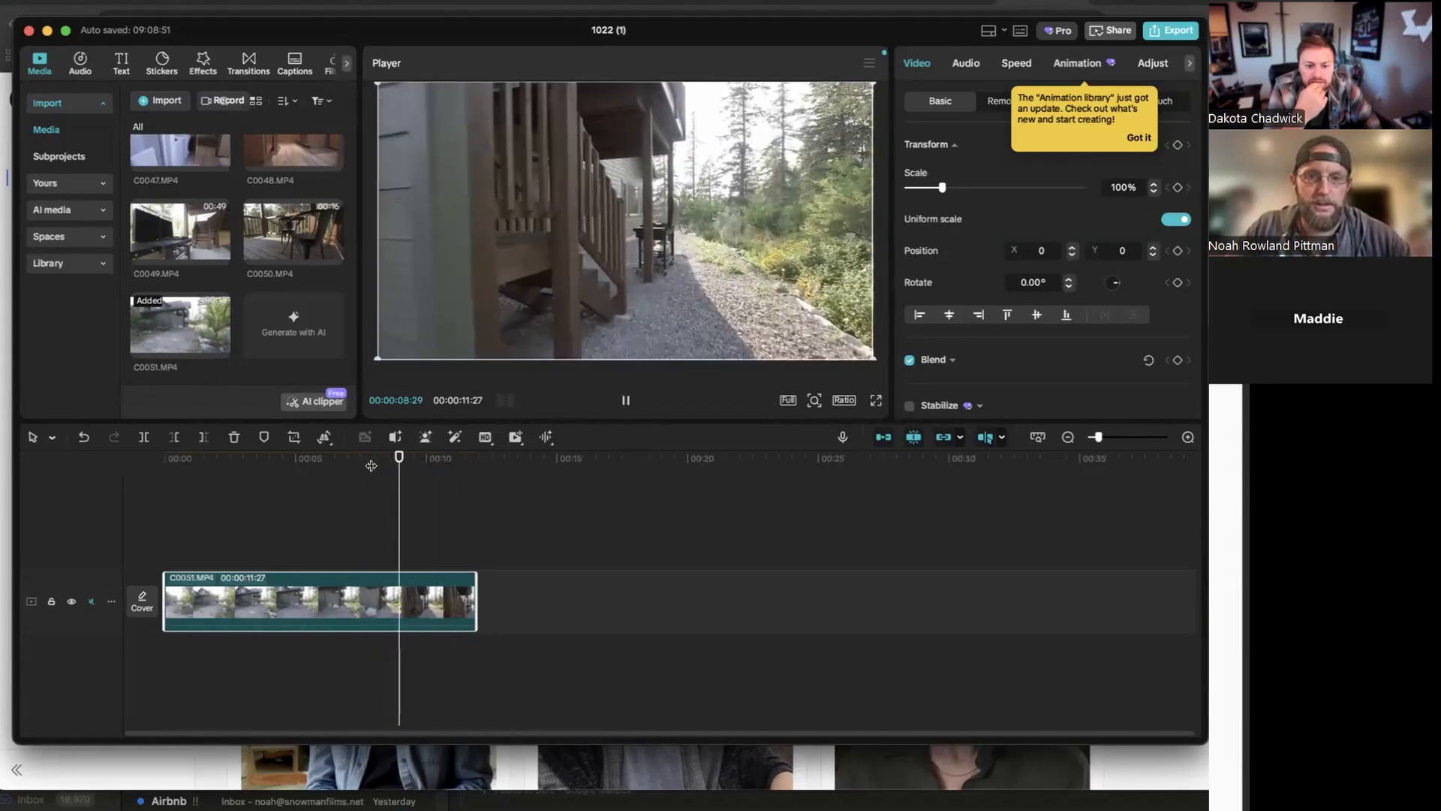
{"action": "key", "text": "space"}
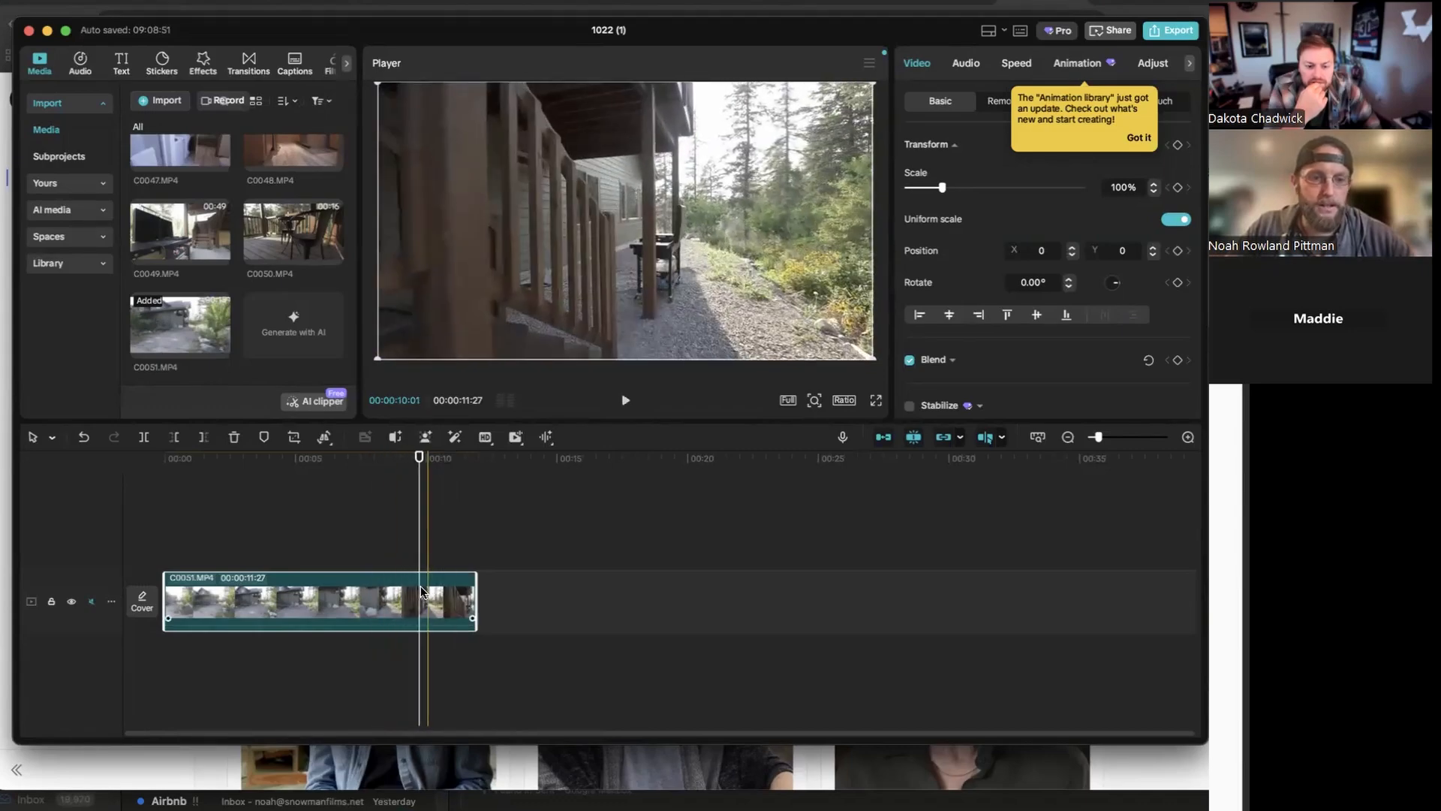
{"action": "left_click", "coordinate": [144, 438]}
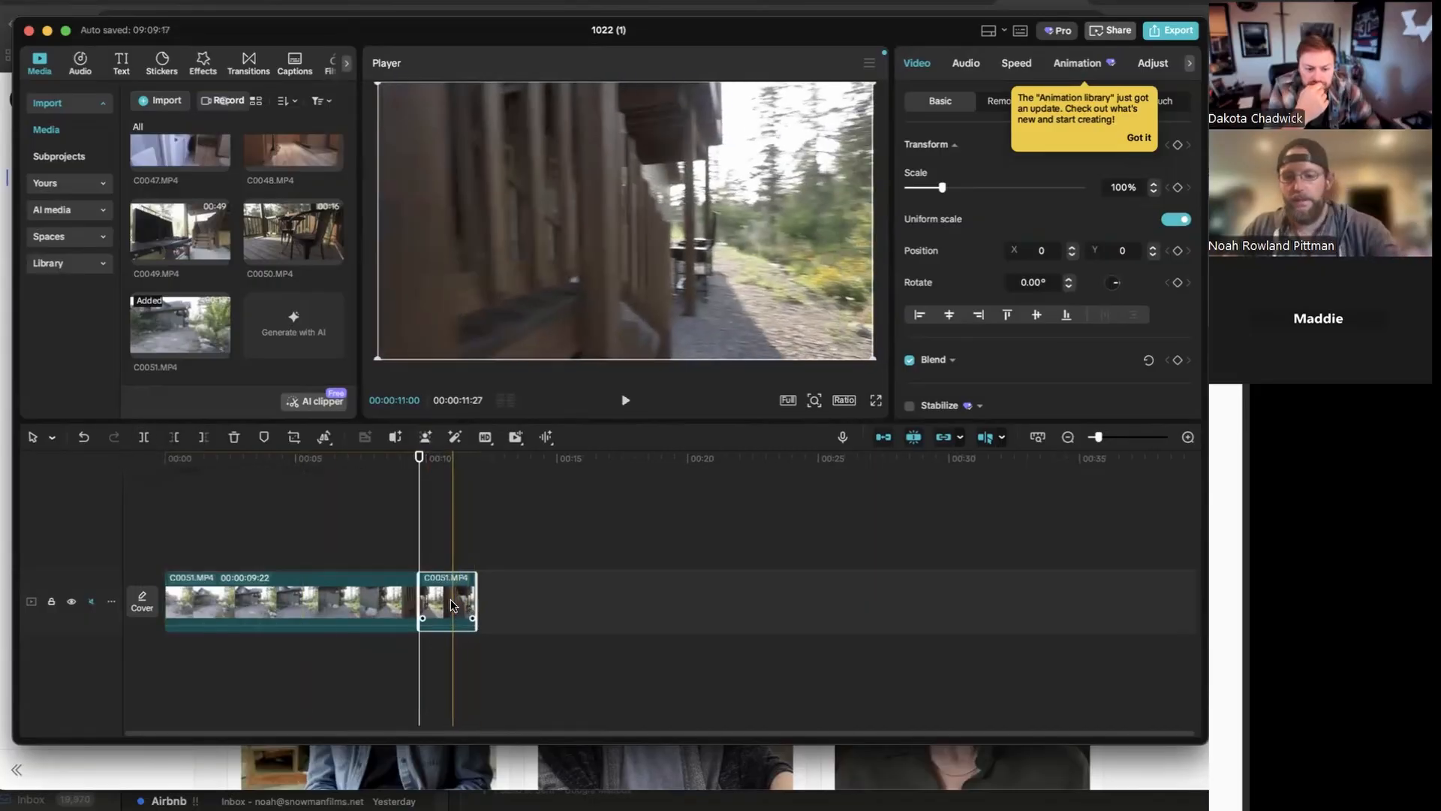
{"action": "key", "text": "Delete"}
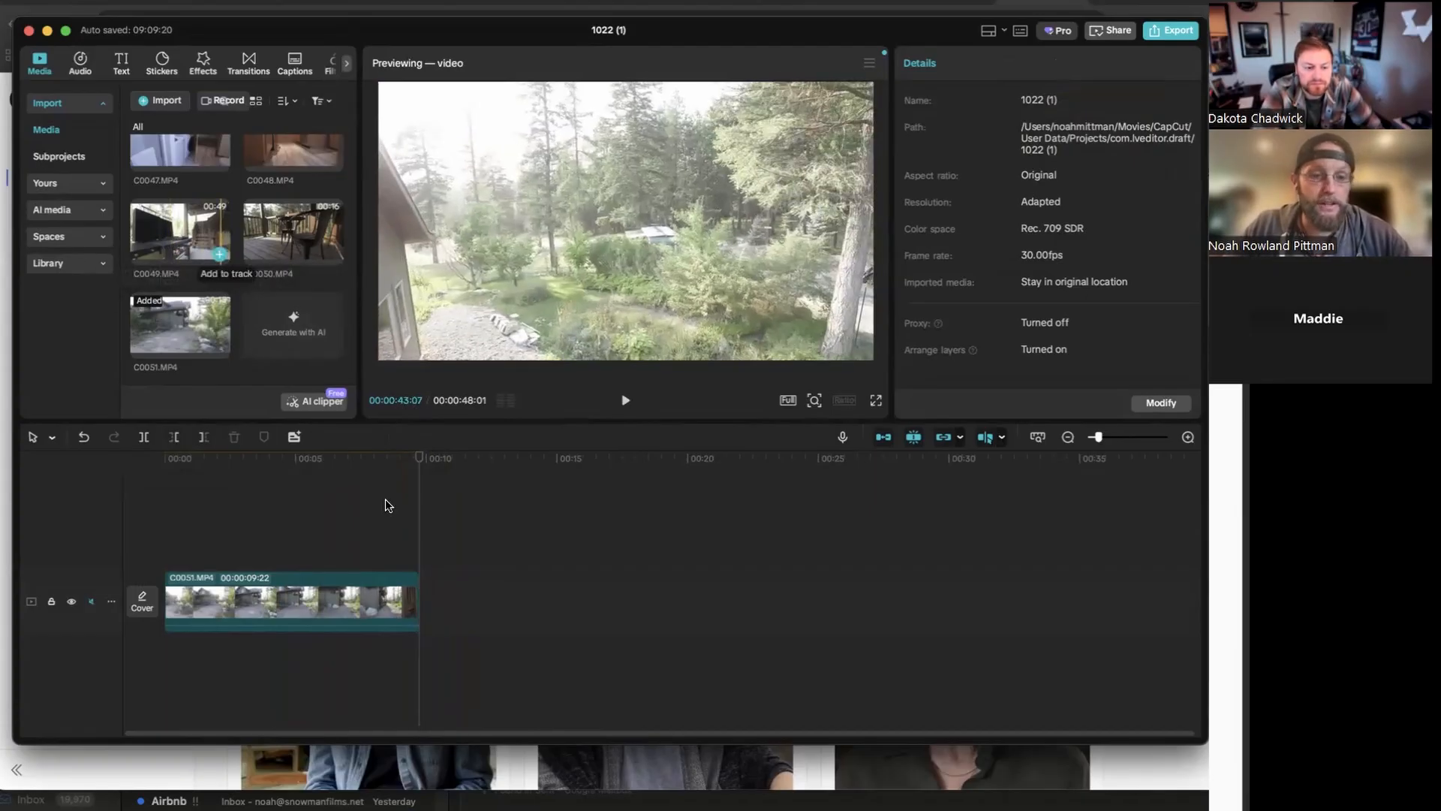
Add C0049.MP4 after the first clip, split it at 00:00:12:03 on the timeline and delete its opening segment
{"action": "left_click", "coordinate": [218, 251]}
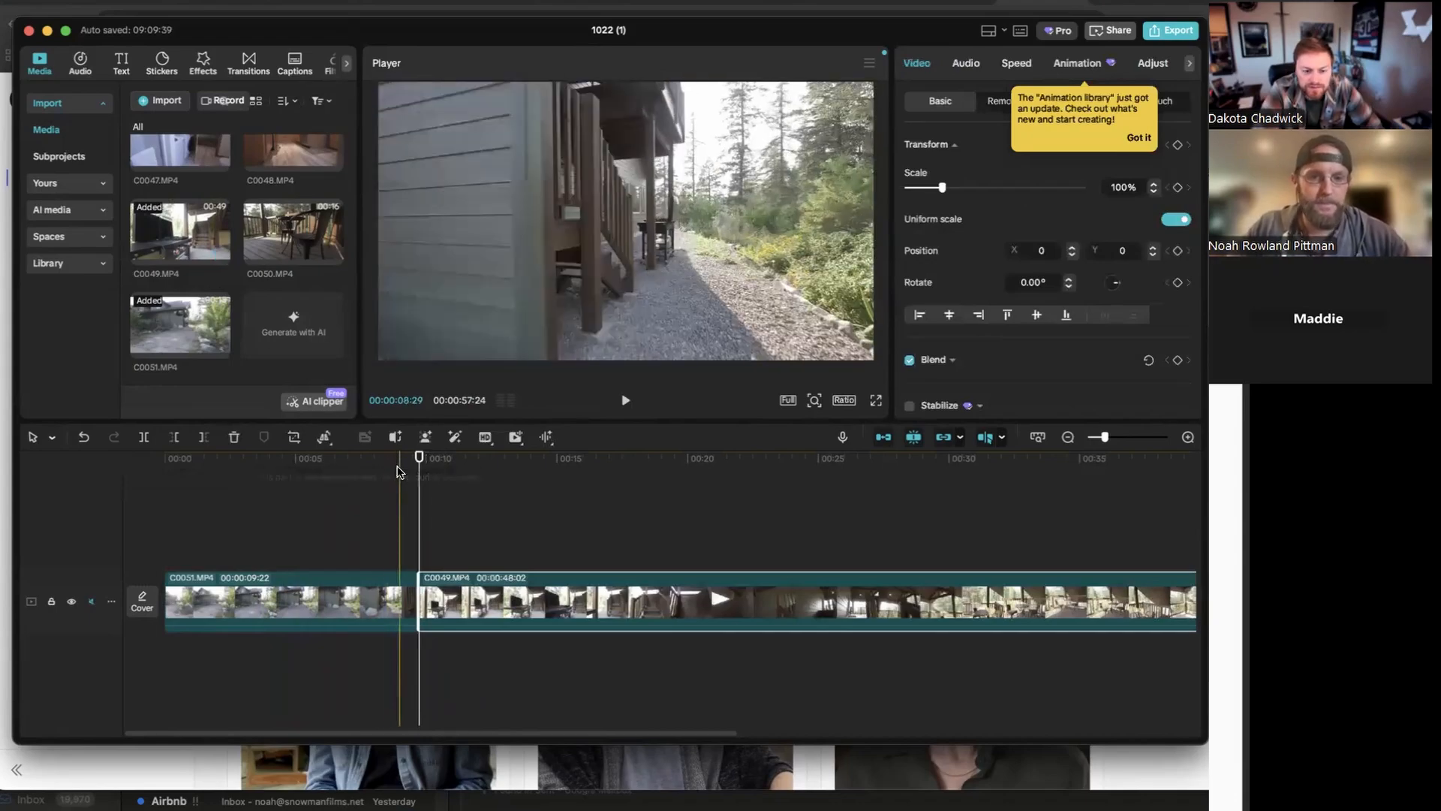
{"action": "key", "text": "space"}
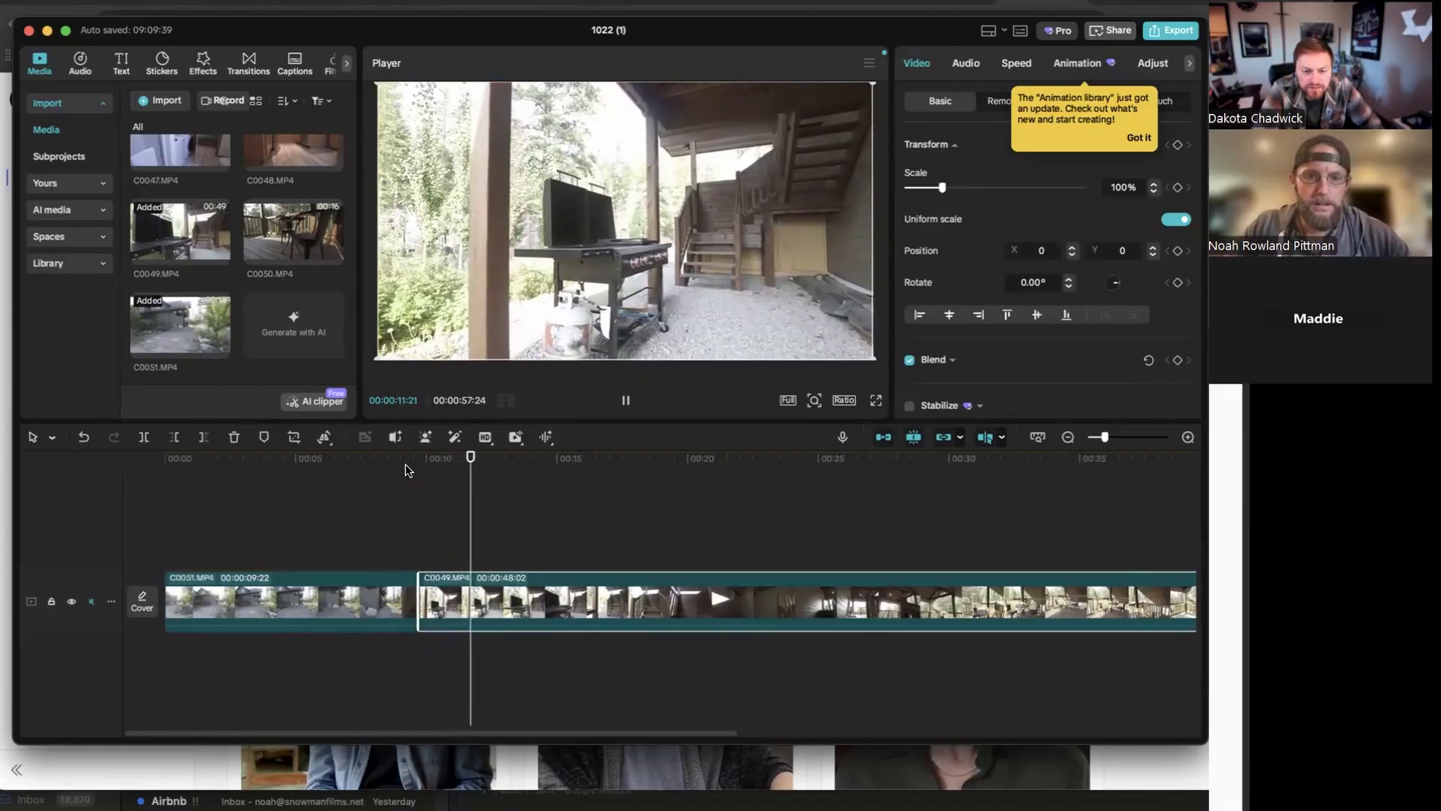
{"action": "key", "text": "space"}
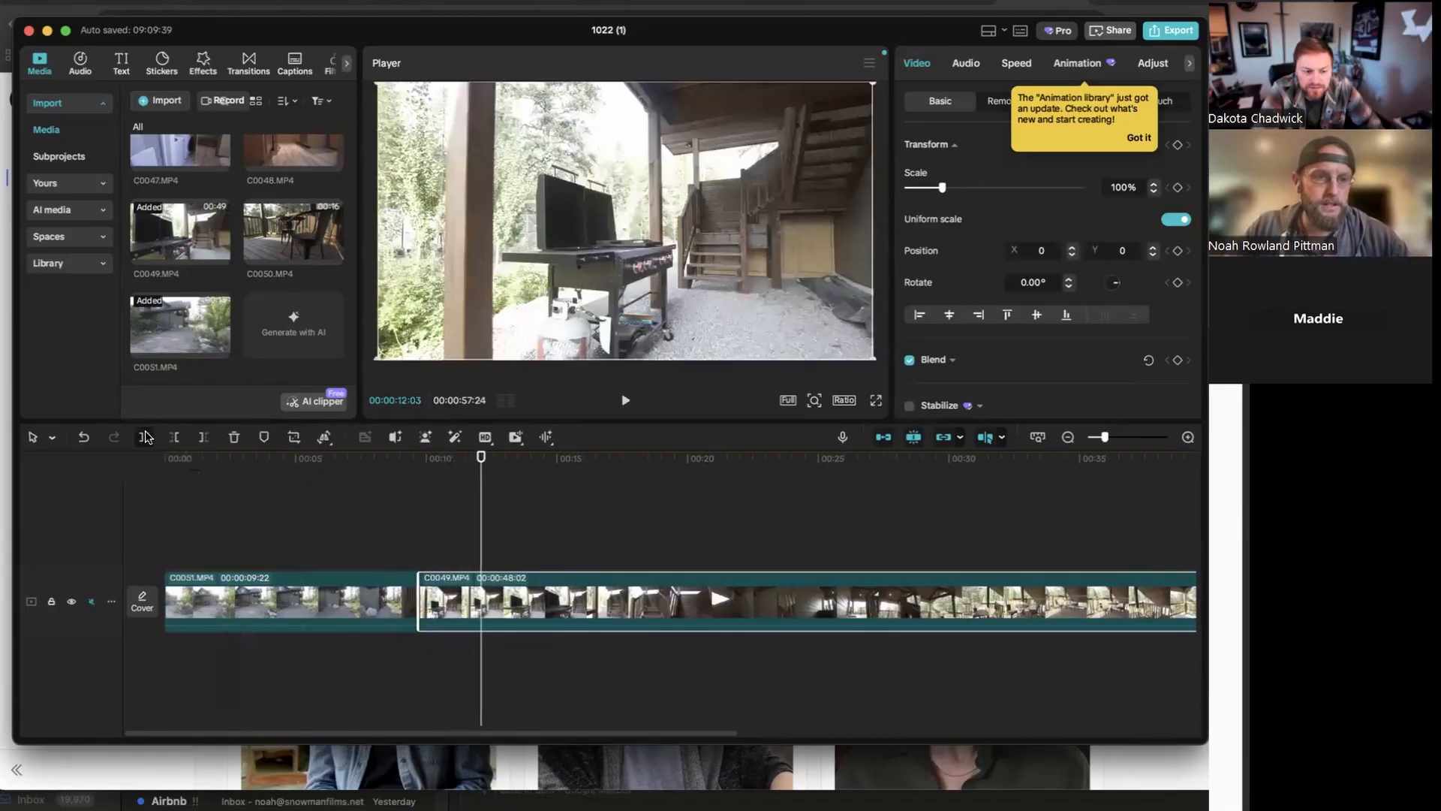
{"action": "key", "text": "super+b"}
{"action": "key", "text": "BackSpace"}
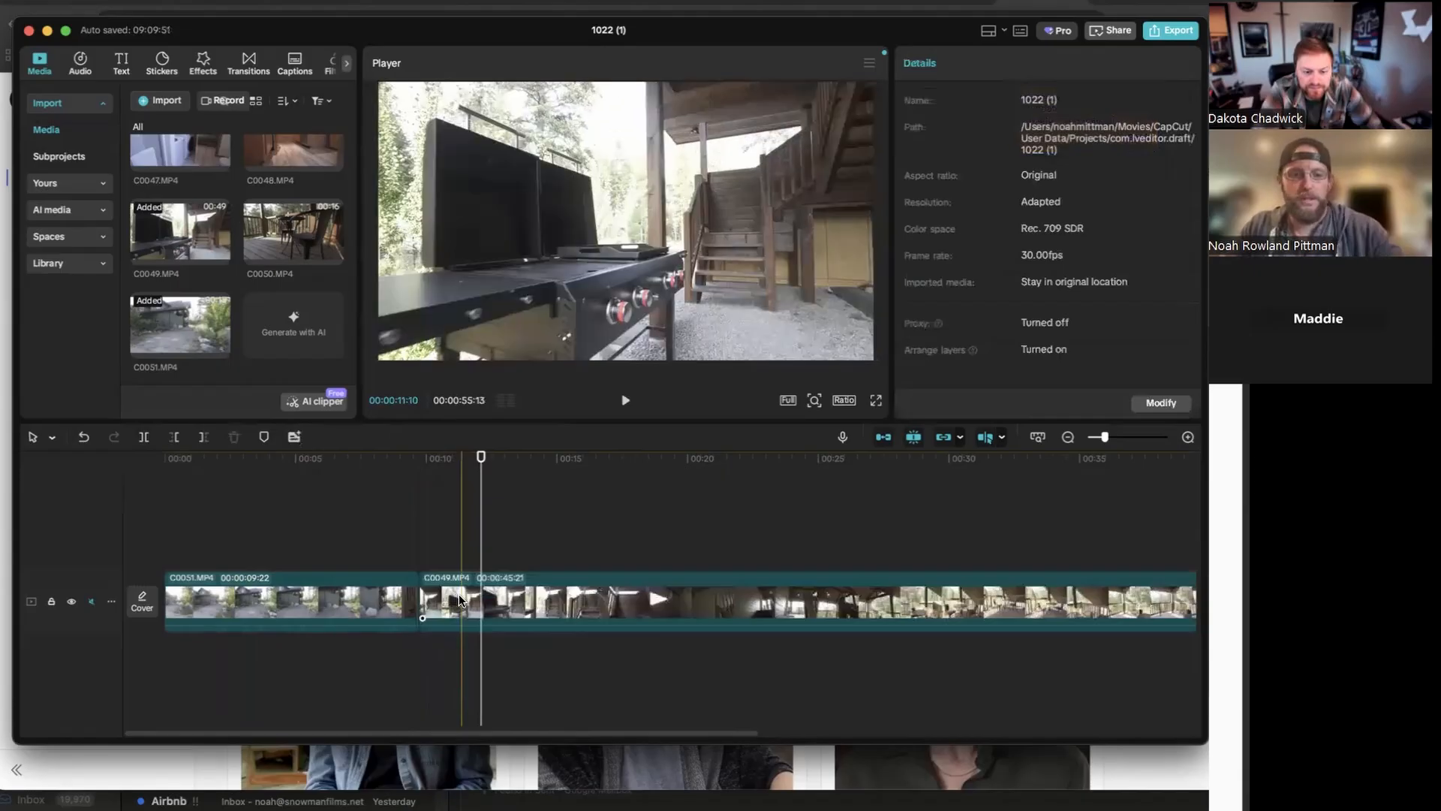
Browse the trending transitions for one to use at the cut between C0051.MP4 and C0049.MP4
{"action": "left_click", "coordinate": [412, 492]}
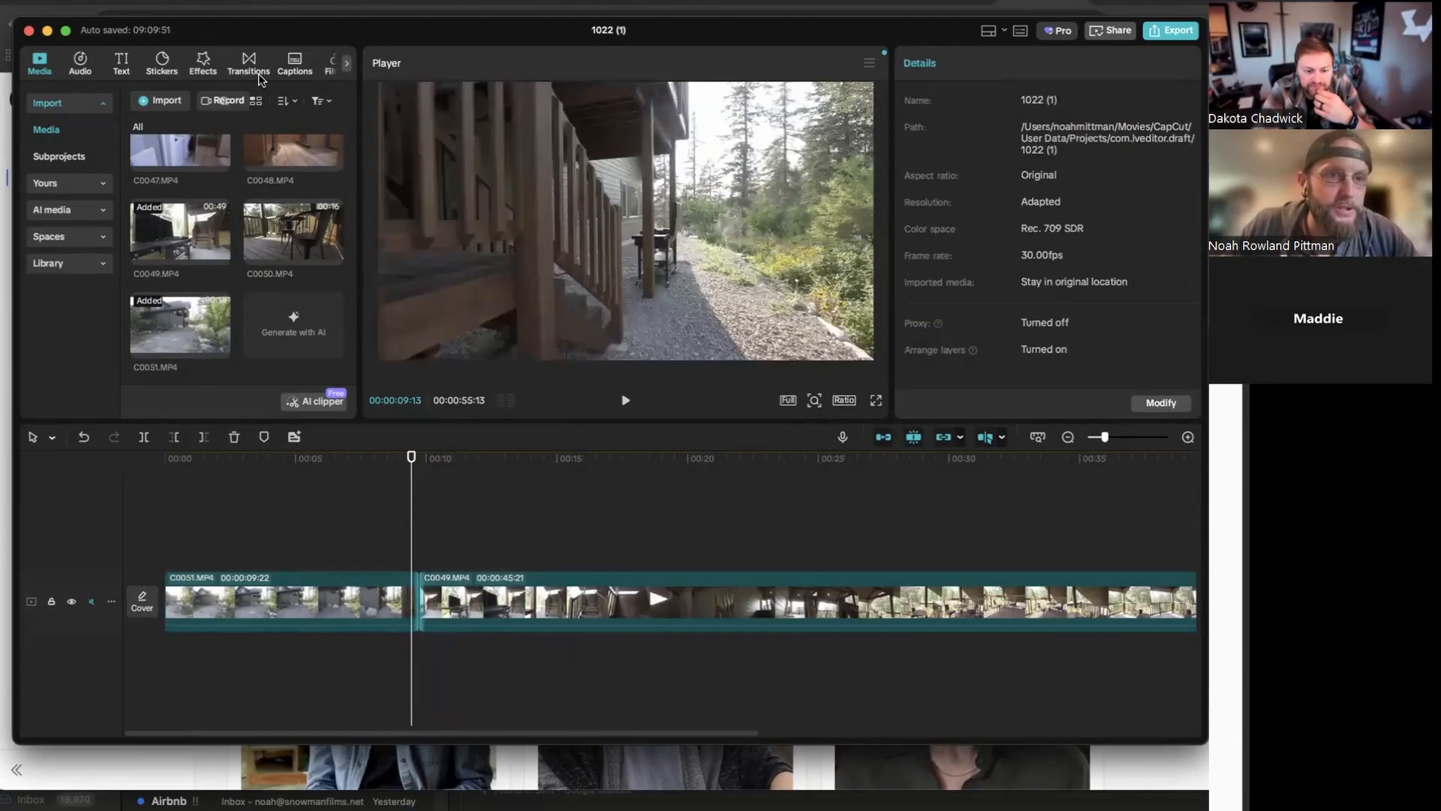
{"action": "left_click", "coordinate": [250, 62]}
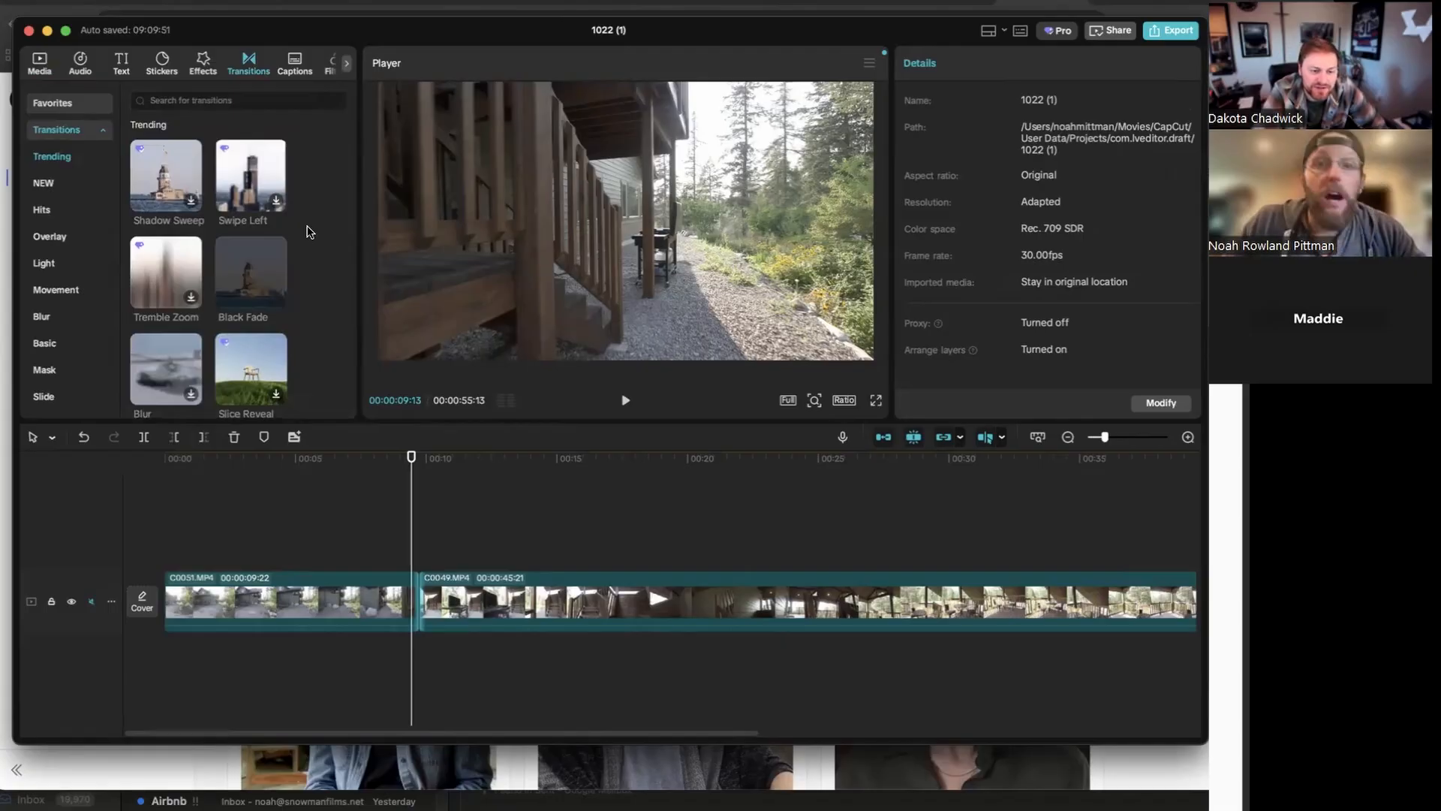
{"action": "scroll", "coordinate": [309, 233], "scroll_direction": "down", "scroll_amount": 3}
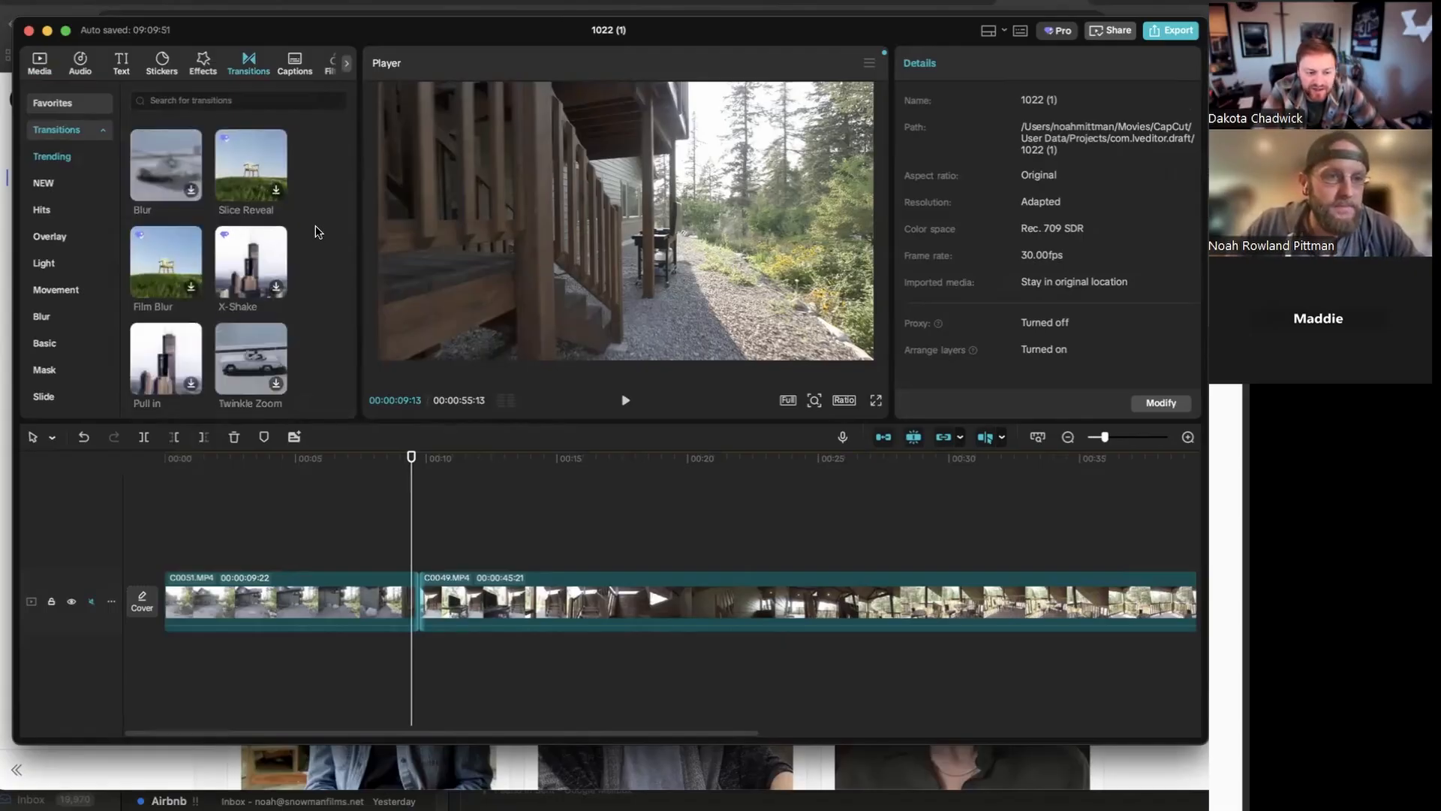
{"action": "left_click", "coordinate": [382, 459]}
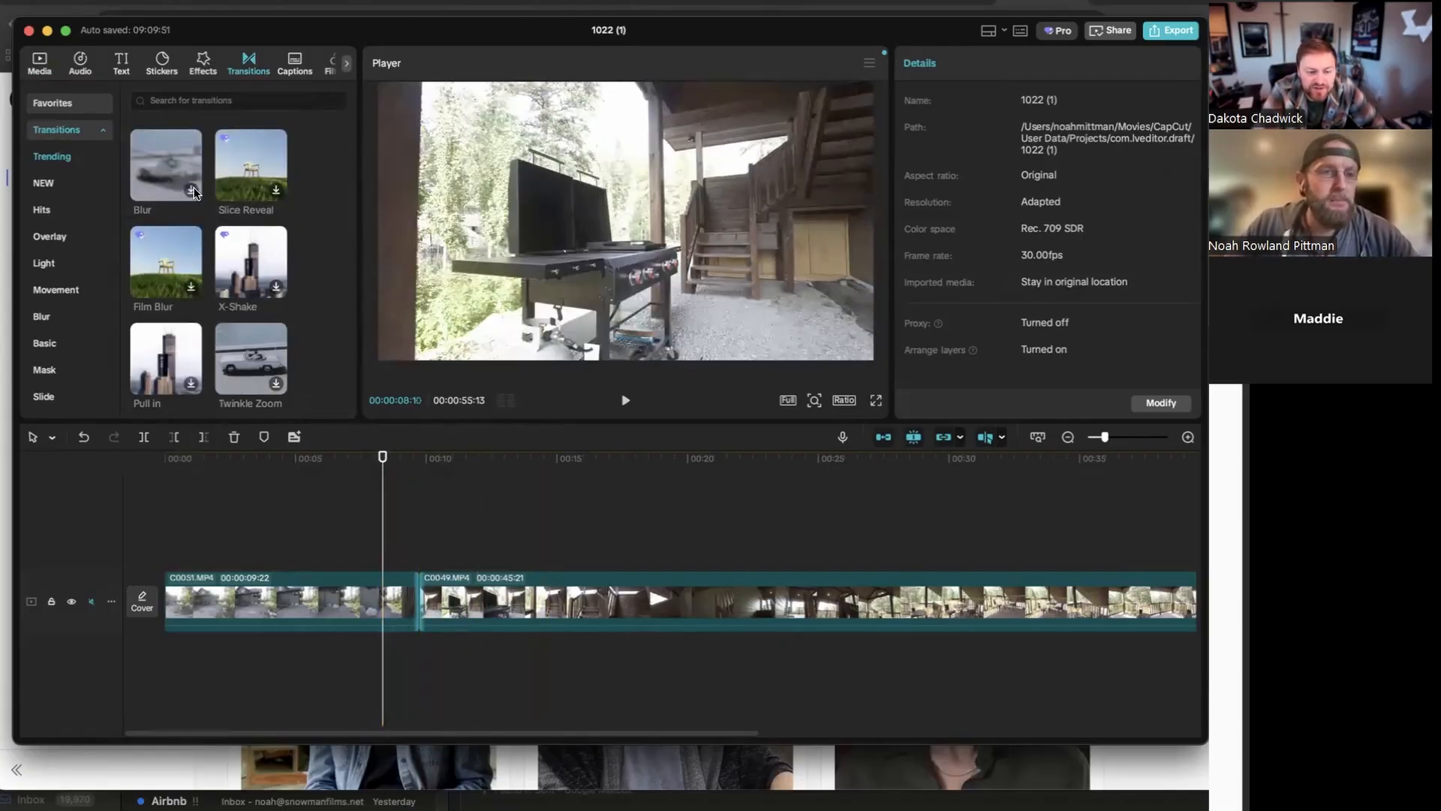
{"action": "scroll", "coordinate": [328, 268], "scroll_direction": "down", "scroll_amount": 5}
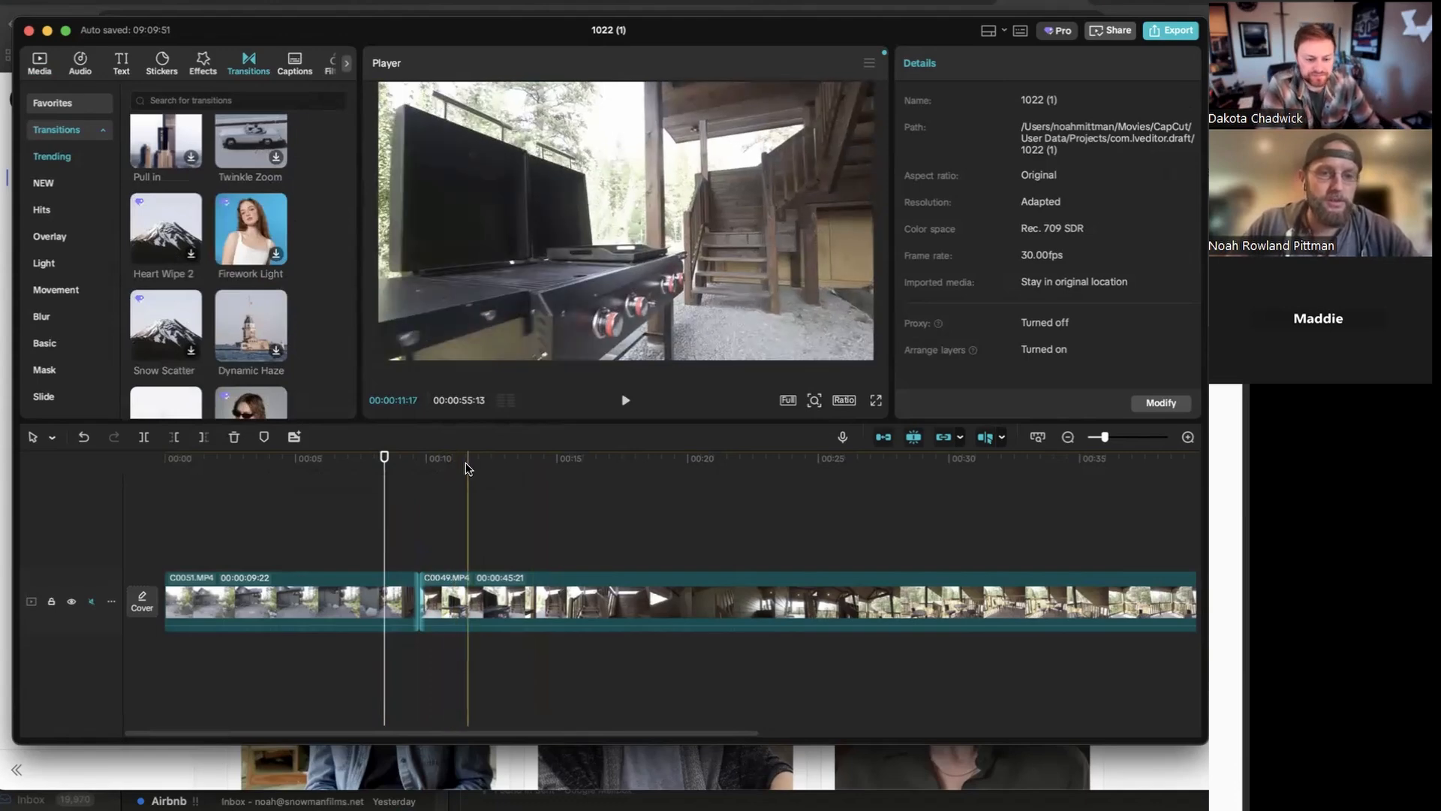
Play across the cut into C0049.MP4 and split that clip at 00:00:14:05, before the staircase
{"action": "key", "text": "space"}
{"action": "key", "text": "space"}
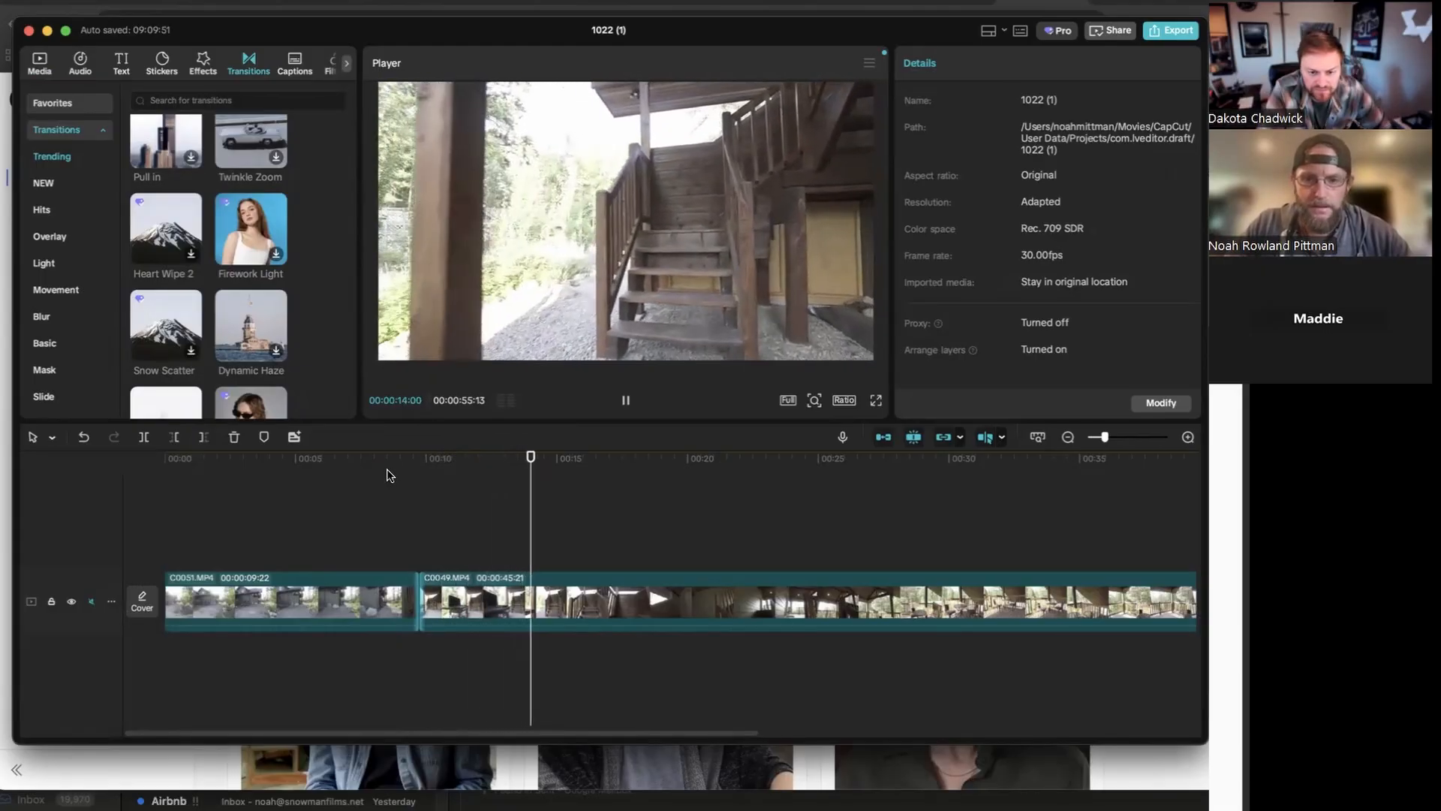
{"action": "key", "text": "space"}
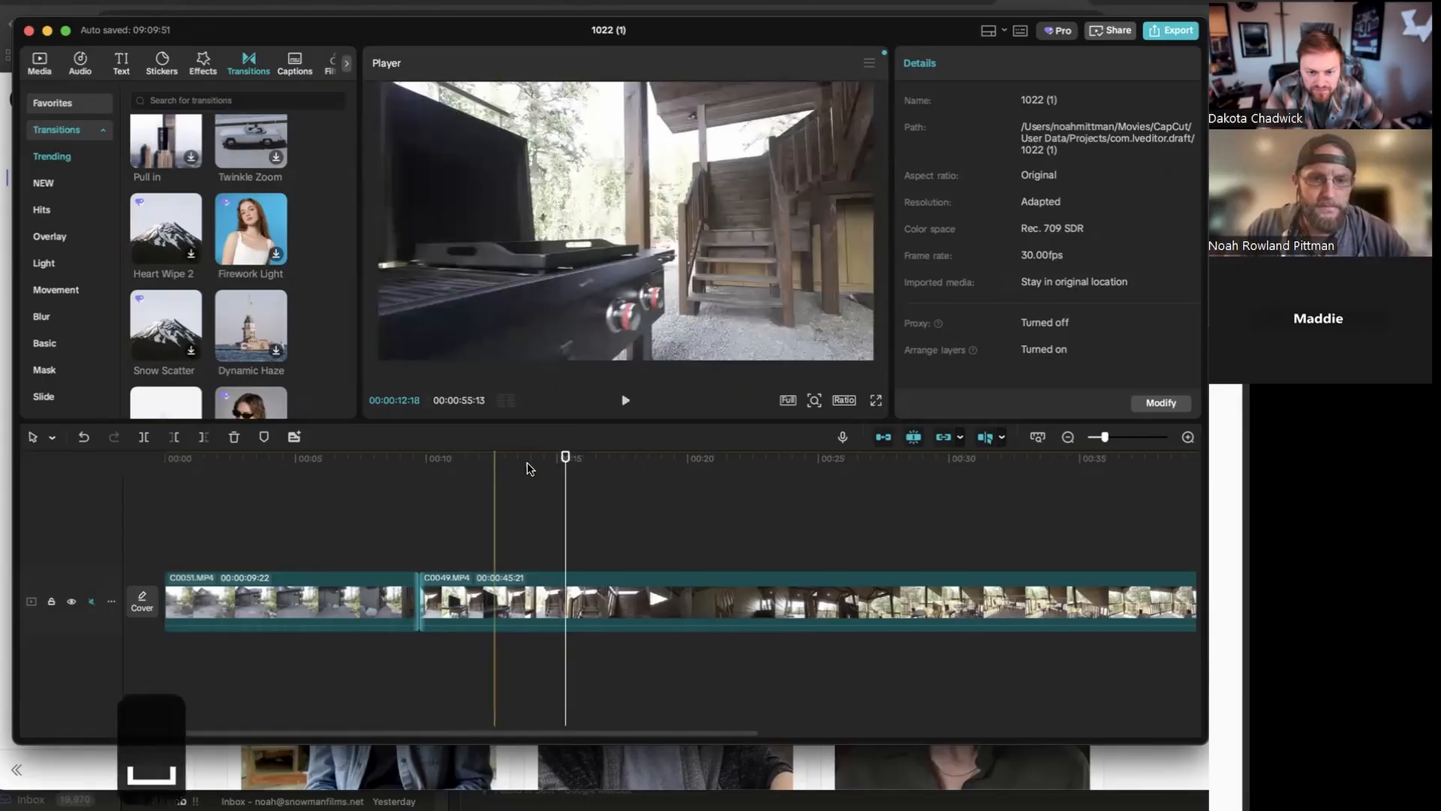
{"action": "mouse_move", "coordinate": [556, 473]}
{"action": "left_mouse_down"}
{"action": "mouse_move", "coordinate": [450, 474]}
{"action": "mouse_move", "coordinate": [528, 474]}
{"action": "left_mouse_up"}
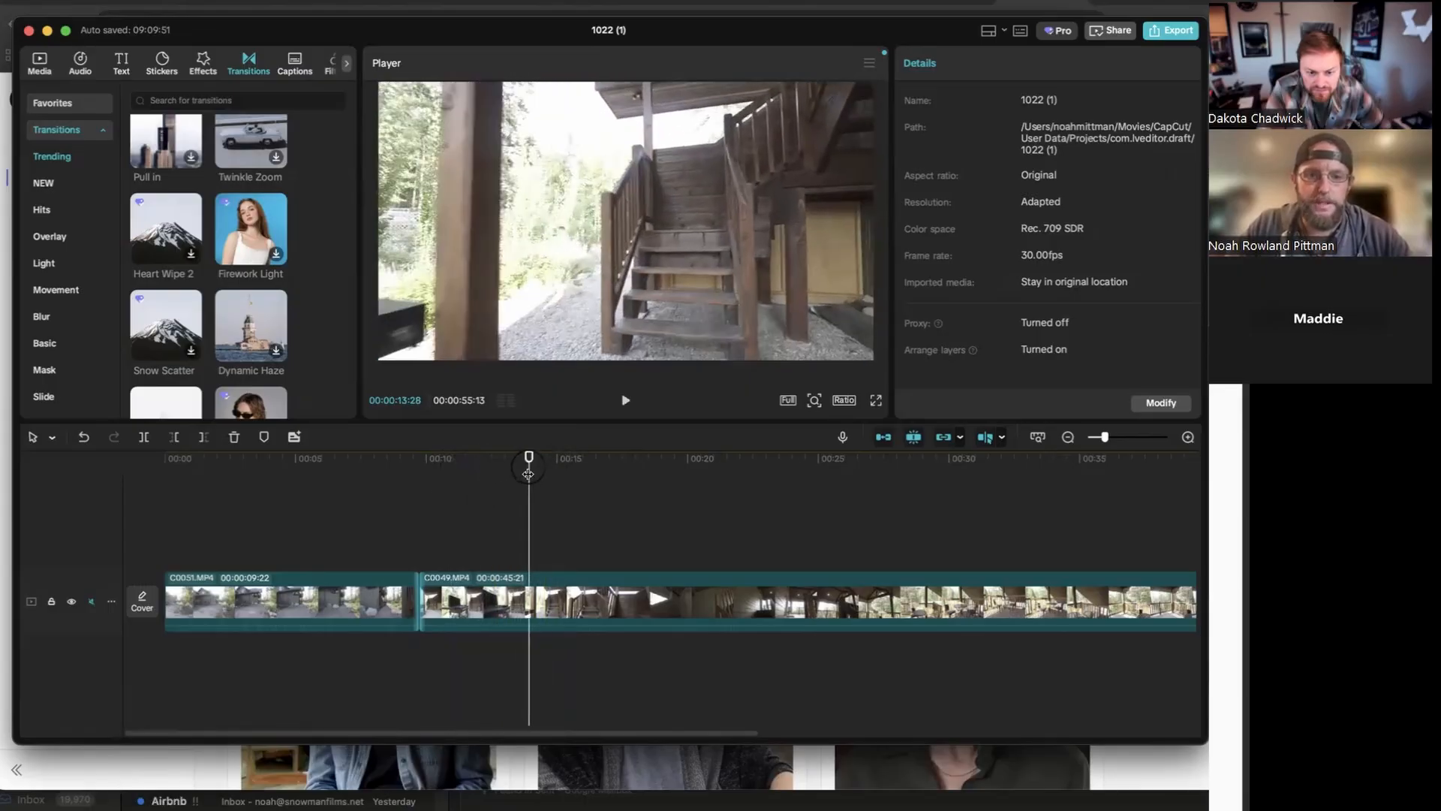
{"action": "key", "text": "b"}
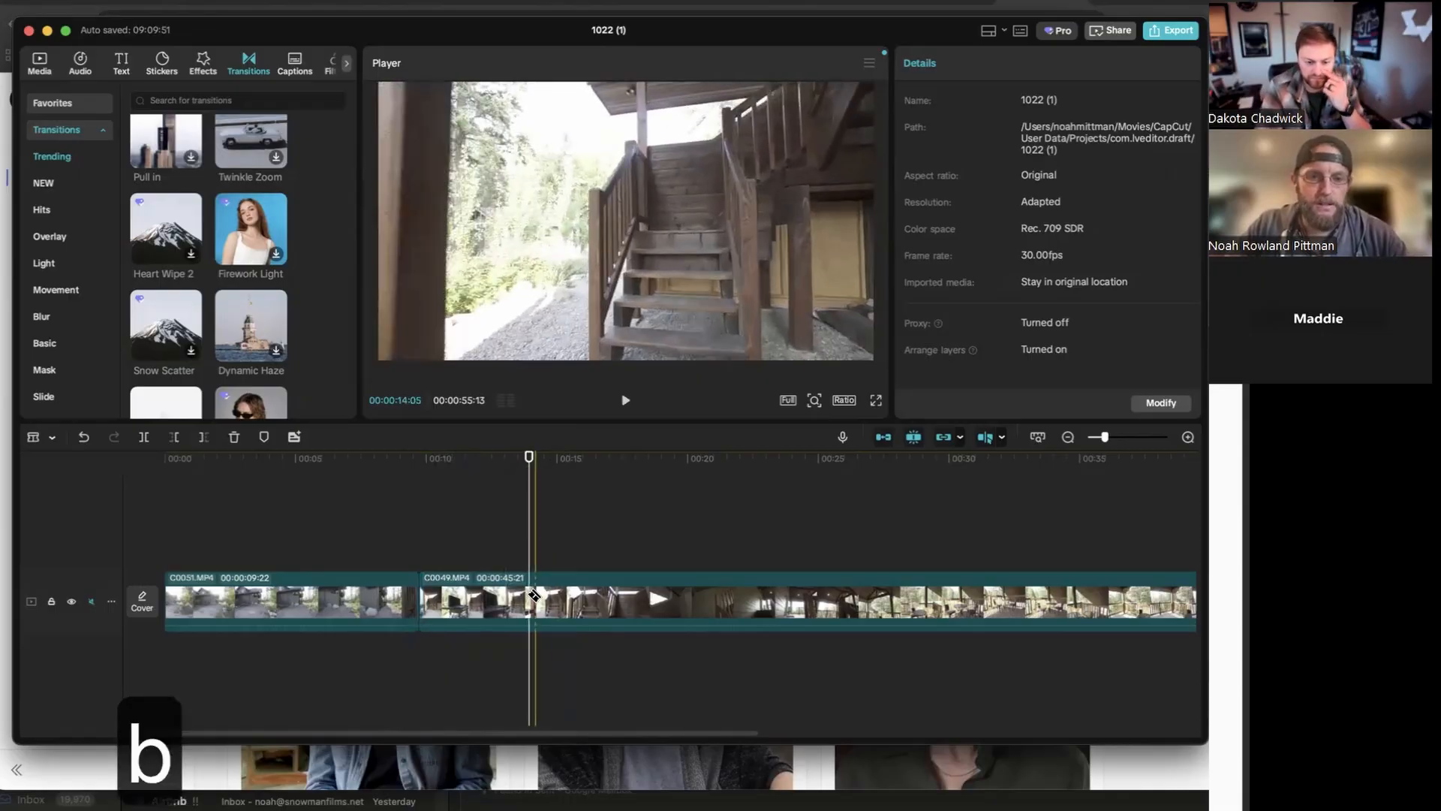
Split C0049.MP4 again after the staircase climb to isolate a 00:00:08:29 segment, and set that segment's speed to 2.00x
{"action": "key", "text": "space"}
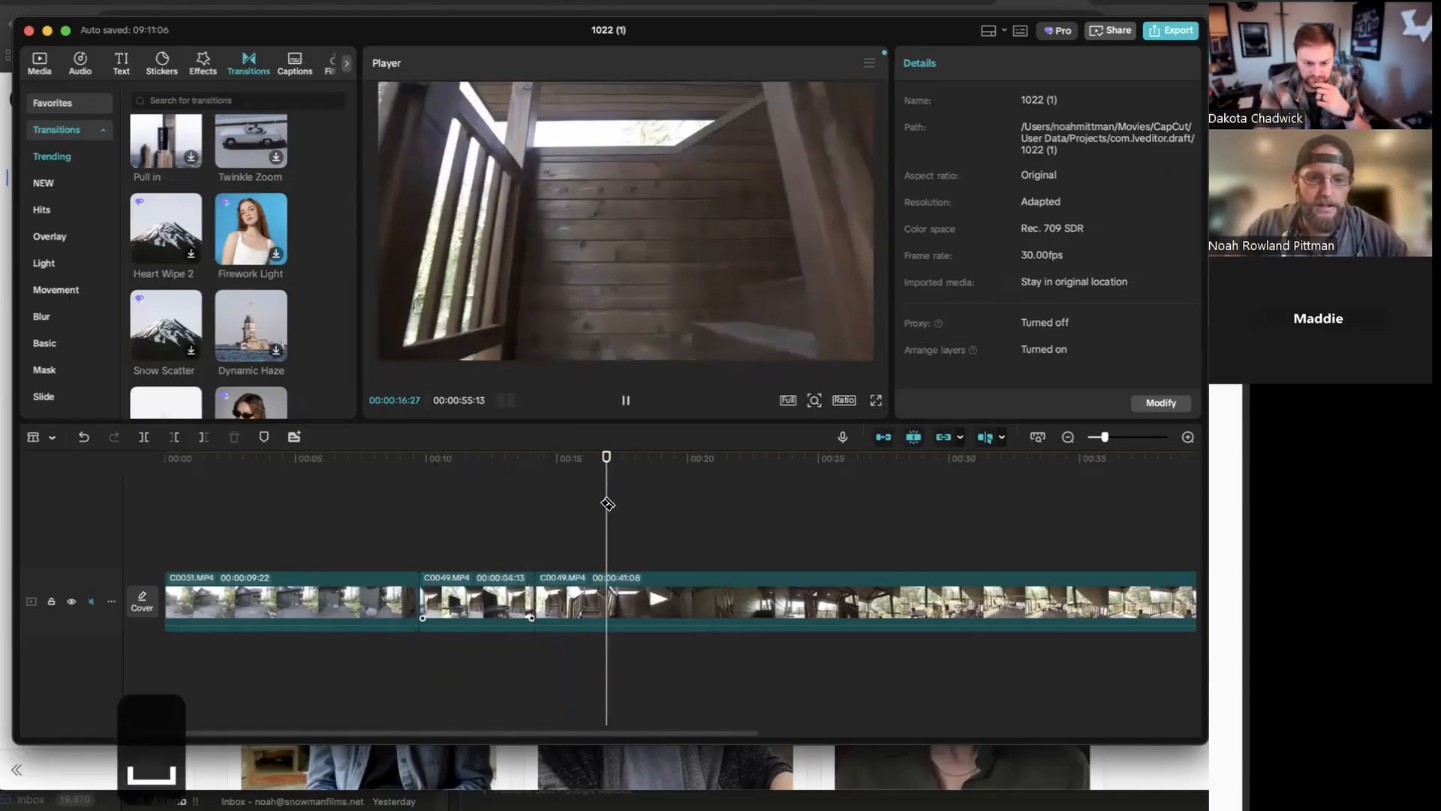
{"action": "key", "text": "space"}
{"action": "left_click_drag", "start_coordinate": [631, 473], "coordinate": [769, 471]}
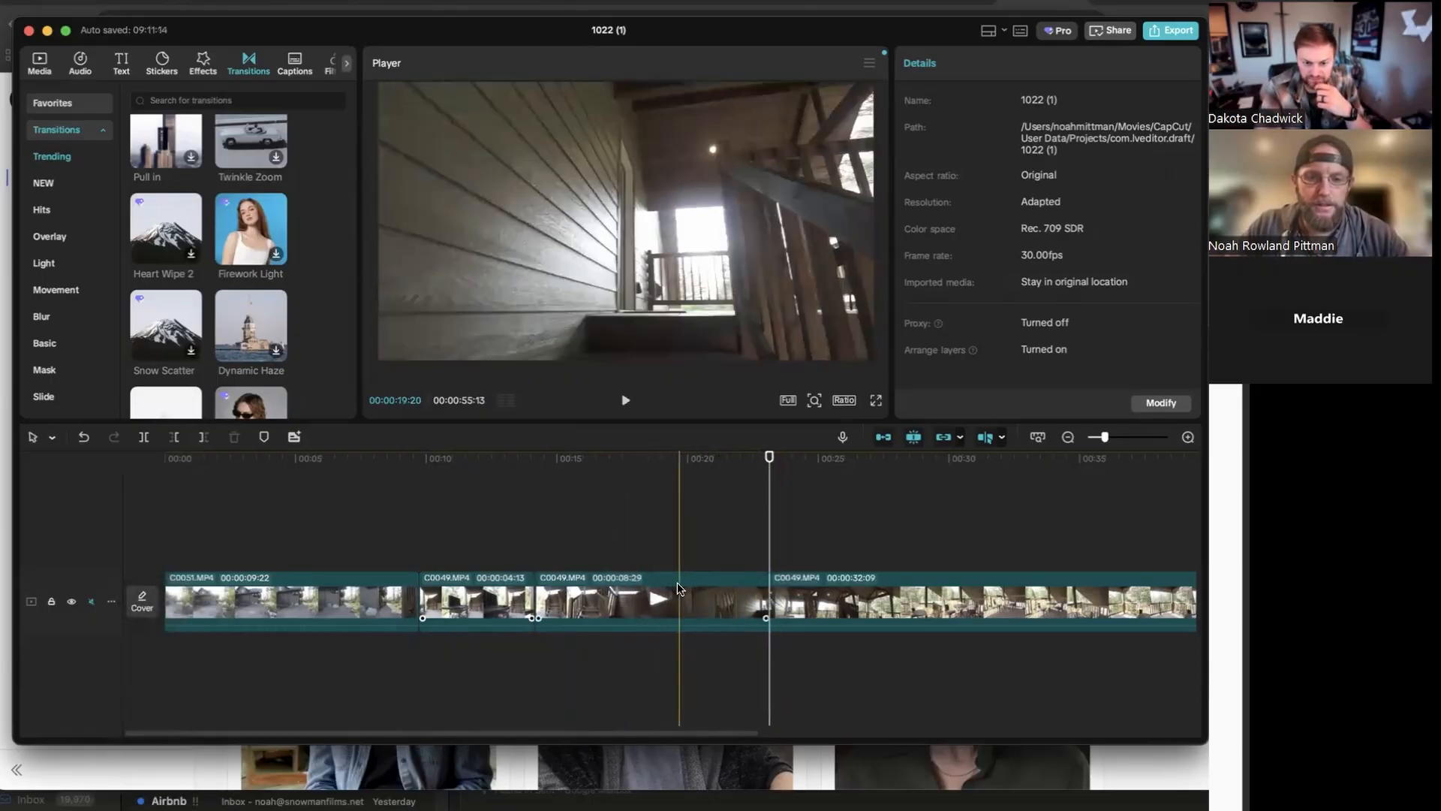
{"action": "right_click", "coordinate": [678, 588]}
{"action": "left_click", "coordinate": [1017, 63]}
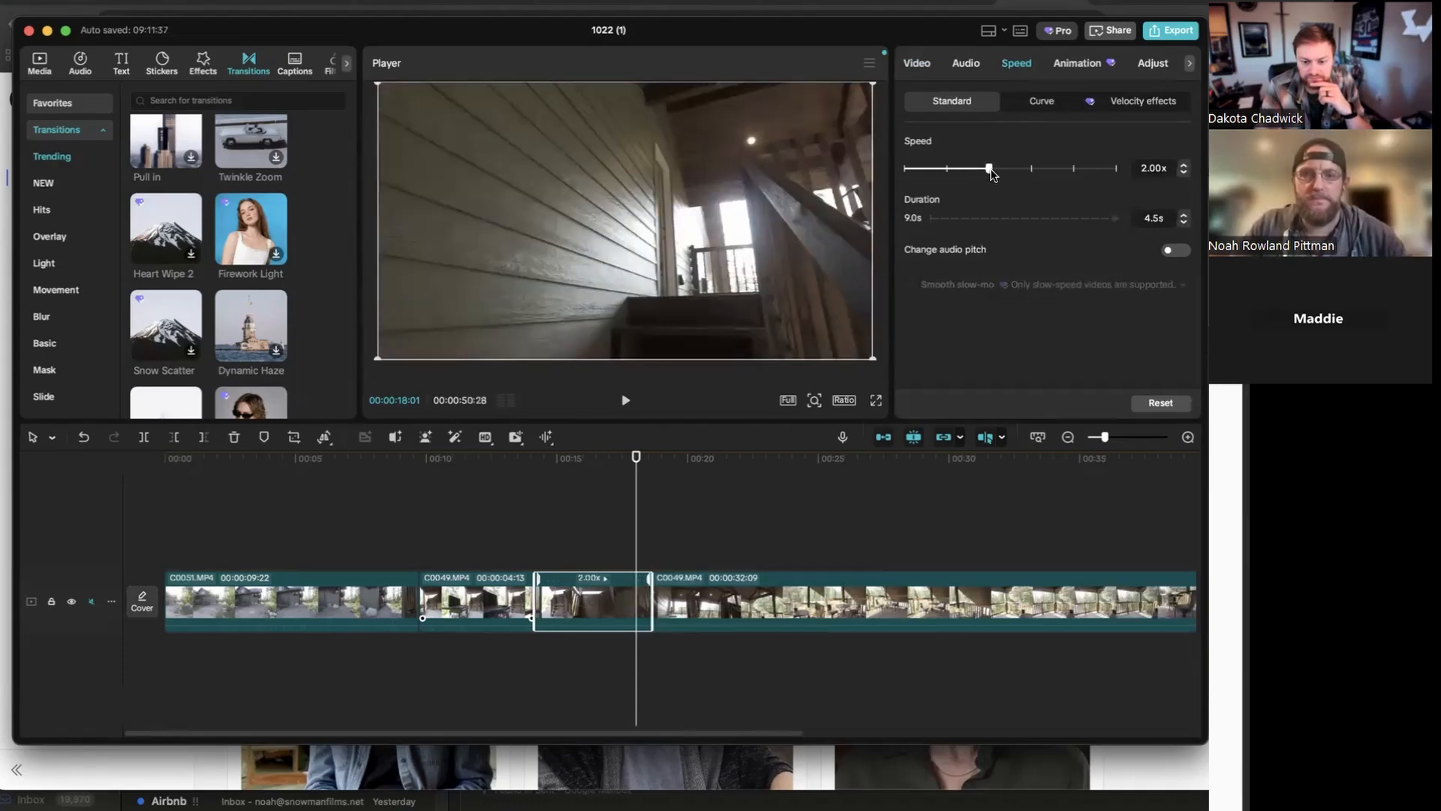
Play the timeline from 00:00:11:28 through the sped-up staircase segment to check its pacing
{"action": "left_click", "coordinate": [476, 460]}
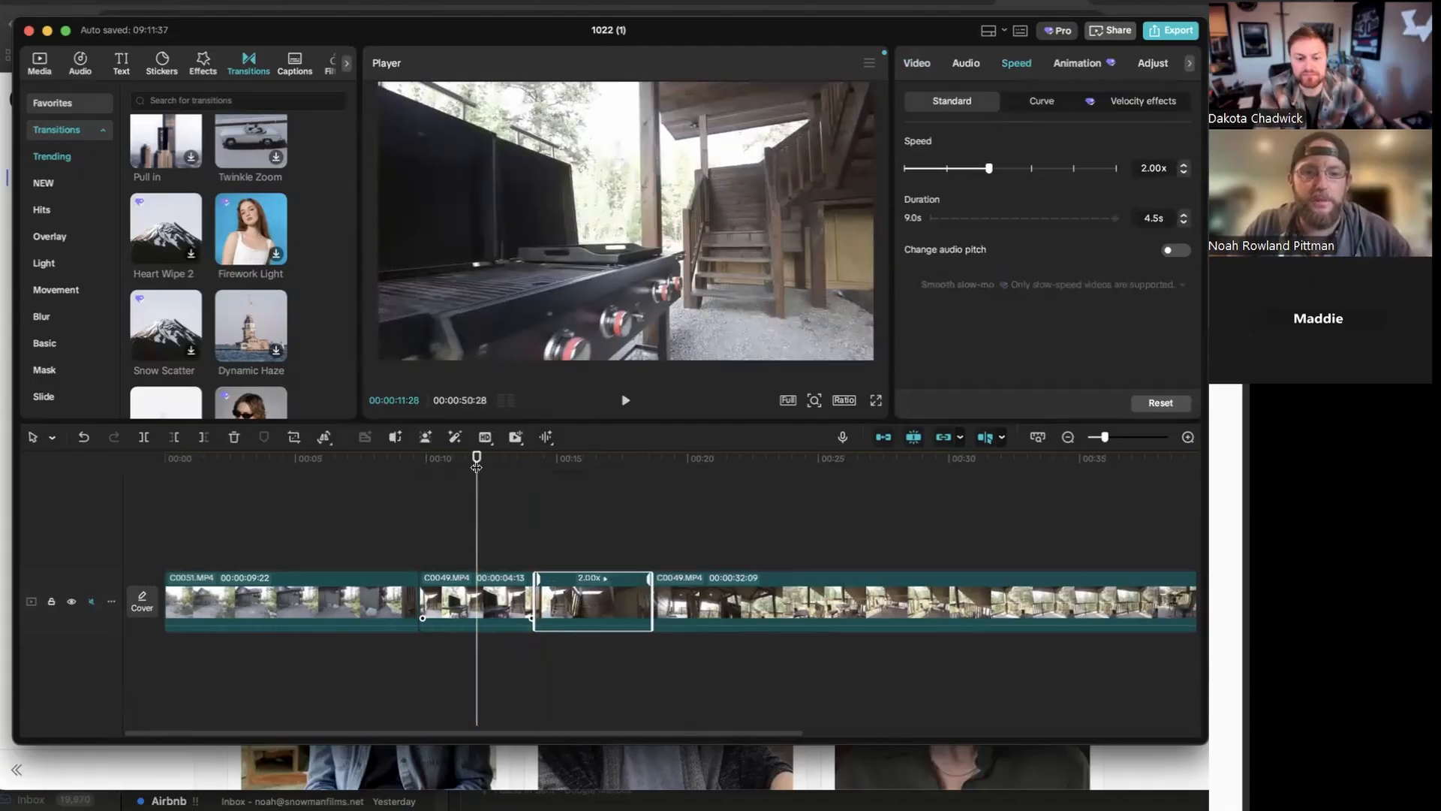
{"action": "key", "text": "space"}
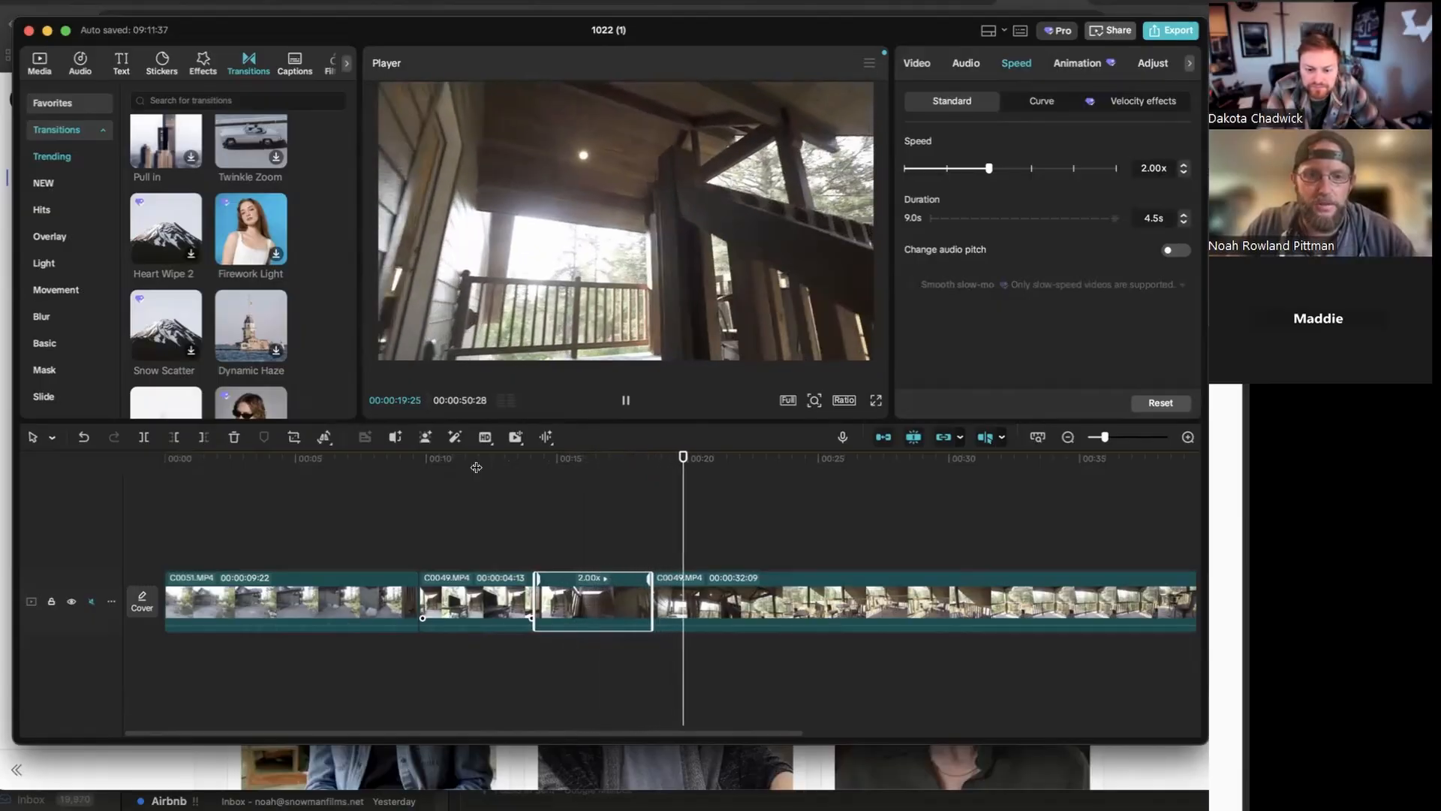
{"action": "key", "text": "space"}
Split the last C0049.MP4 segment at 00:00:19:16 and again 00:00:19:25 further on, and delete the deck footage between the cuts
{"action": "left_click_drag", "start_coordinate": [739, 460], "coordinate": [675, 471]}
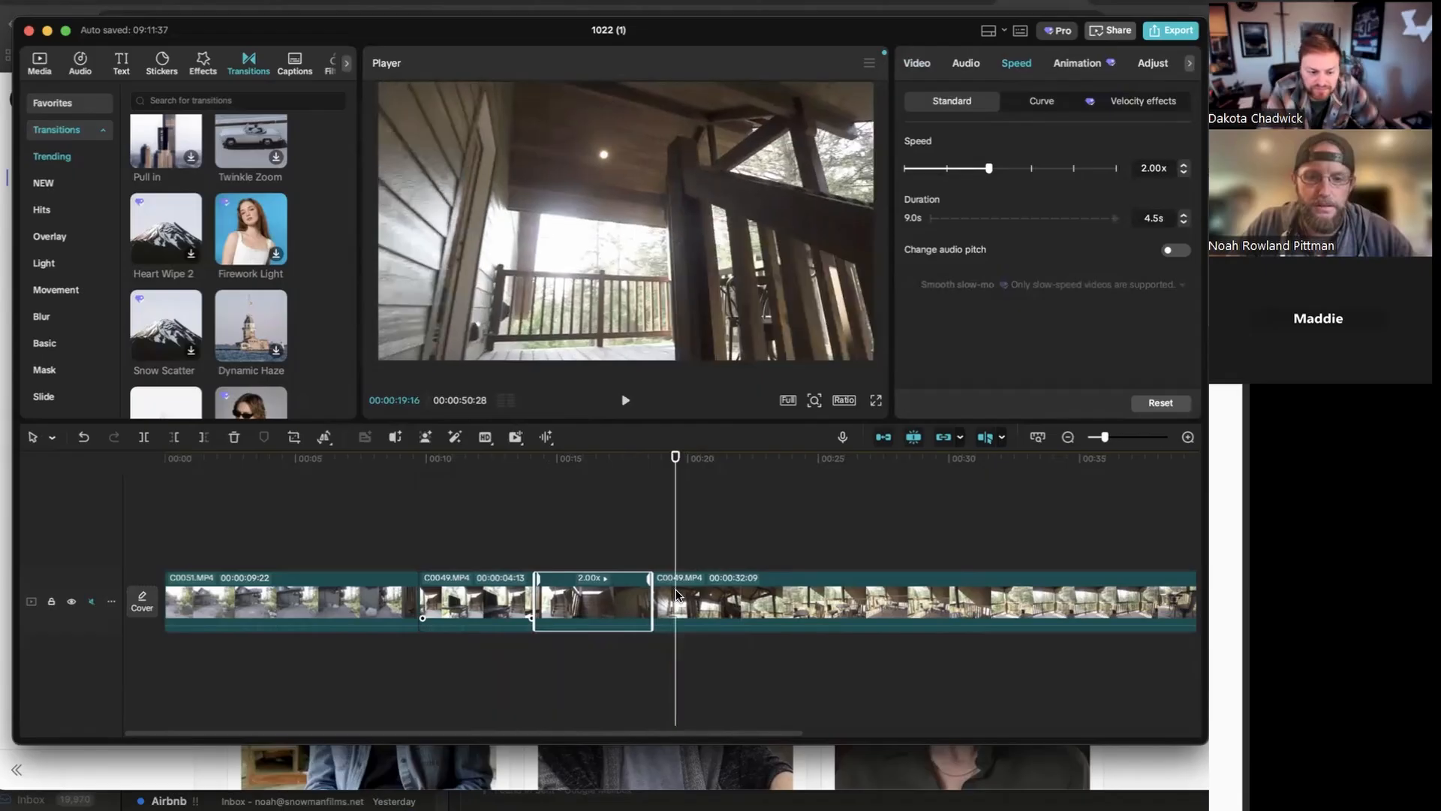
{"action": "left_click", "coordinate": [145, 437]}
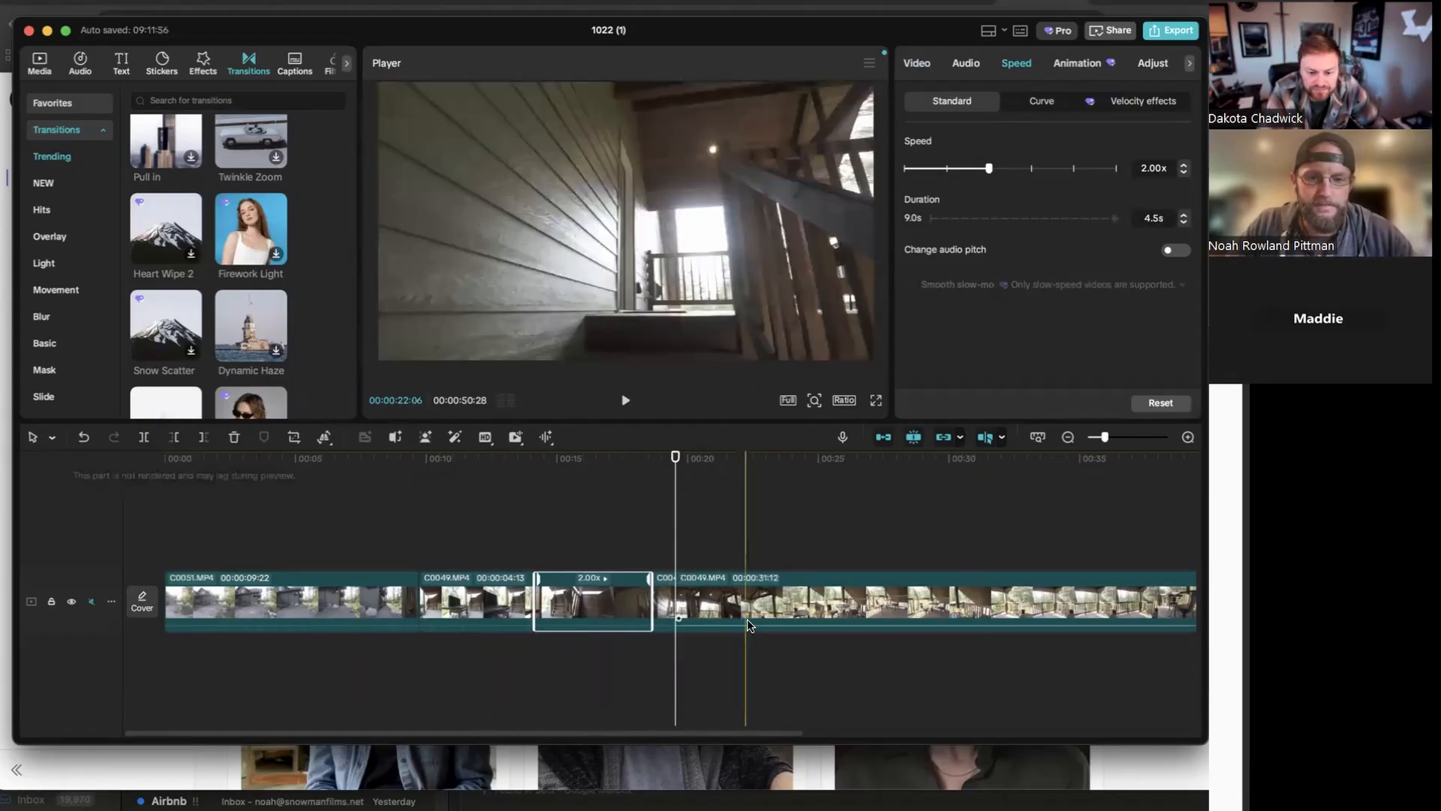
{"action": "left_click_drag", "start_coordinate": [675, 462], "coordinate": [1116, 459]}
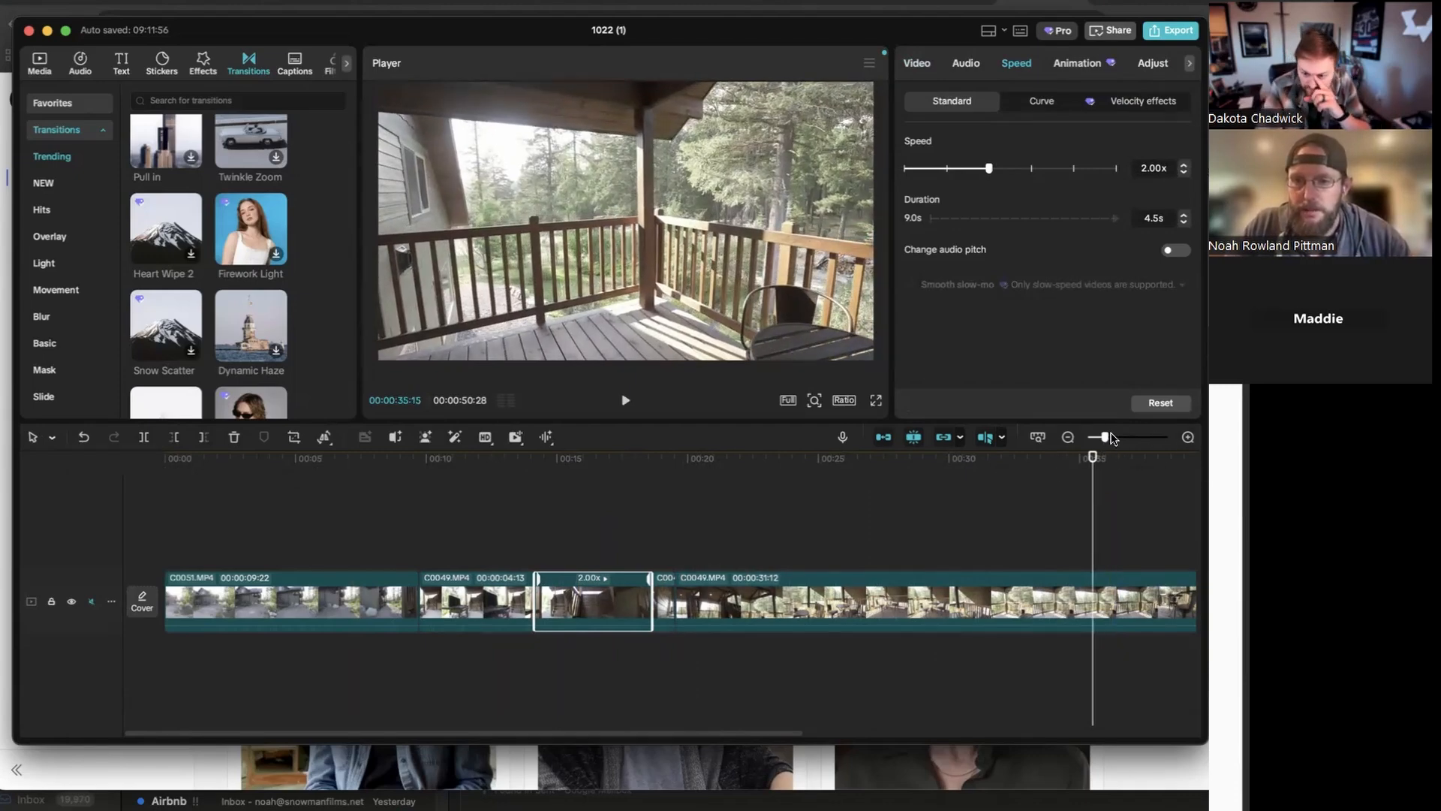
{"action": "left_click_drag", "start_coordinate": [1105, 438], "coordinate": [1101, 440]}
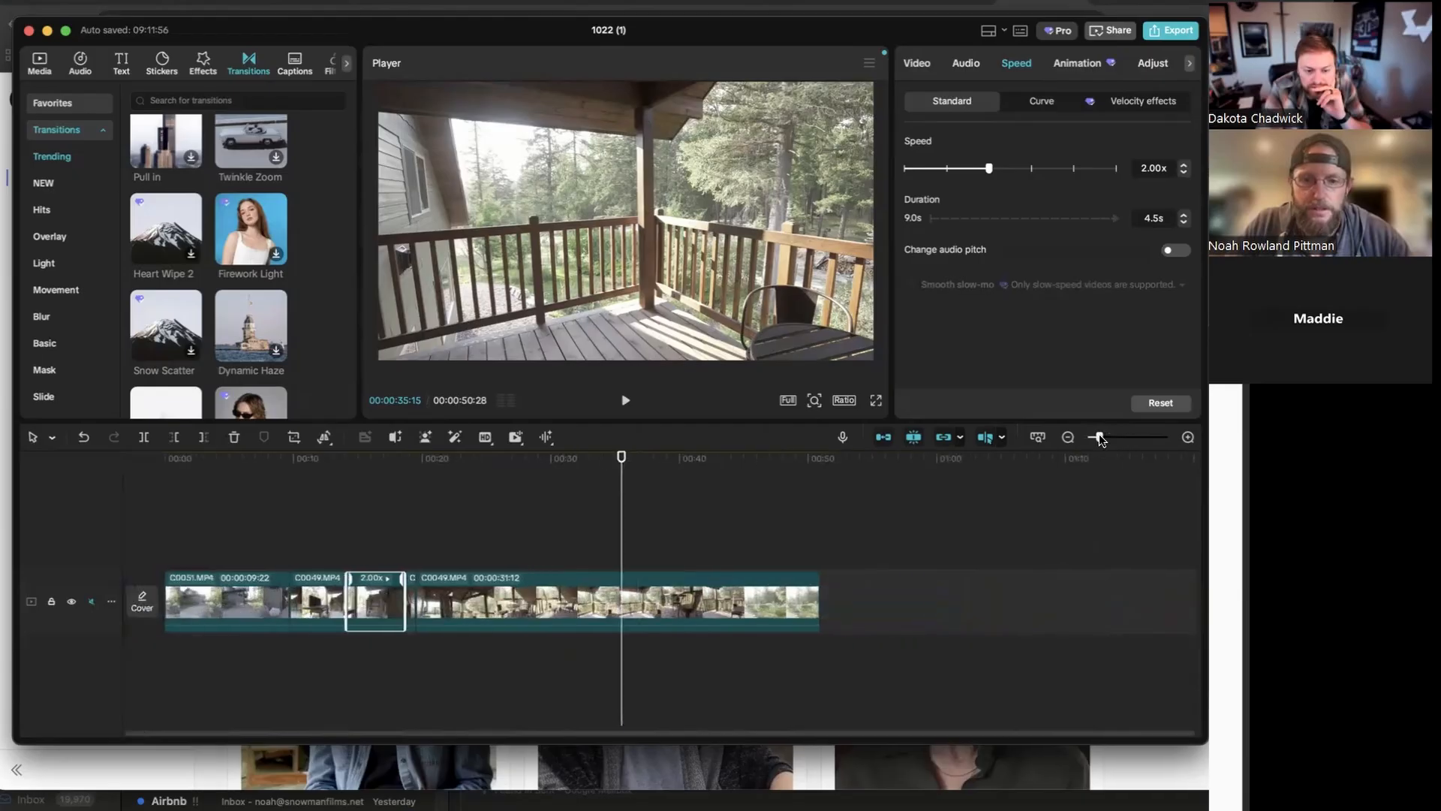
{"action": "left_click_drag", "start_coordinate": [623, 460], "coordinate": [669, 467]}
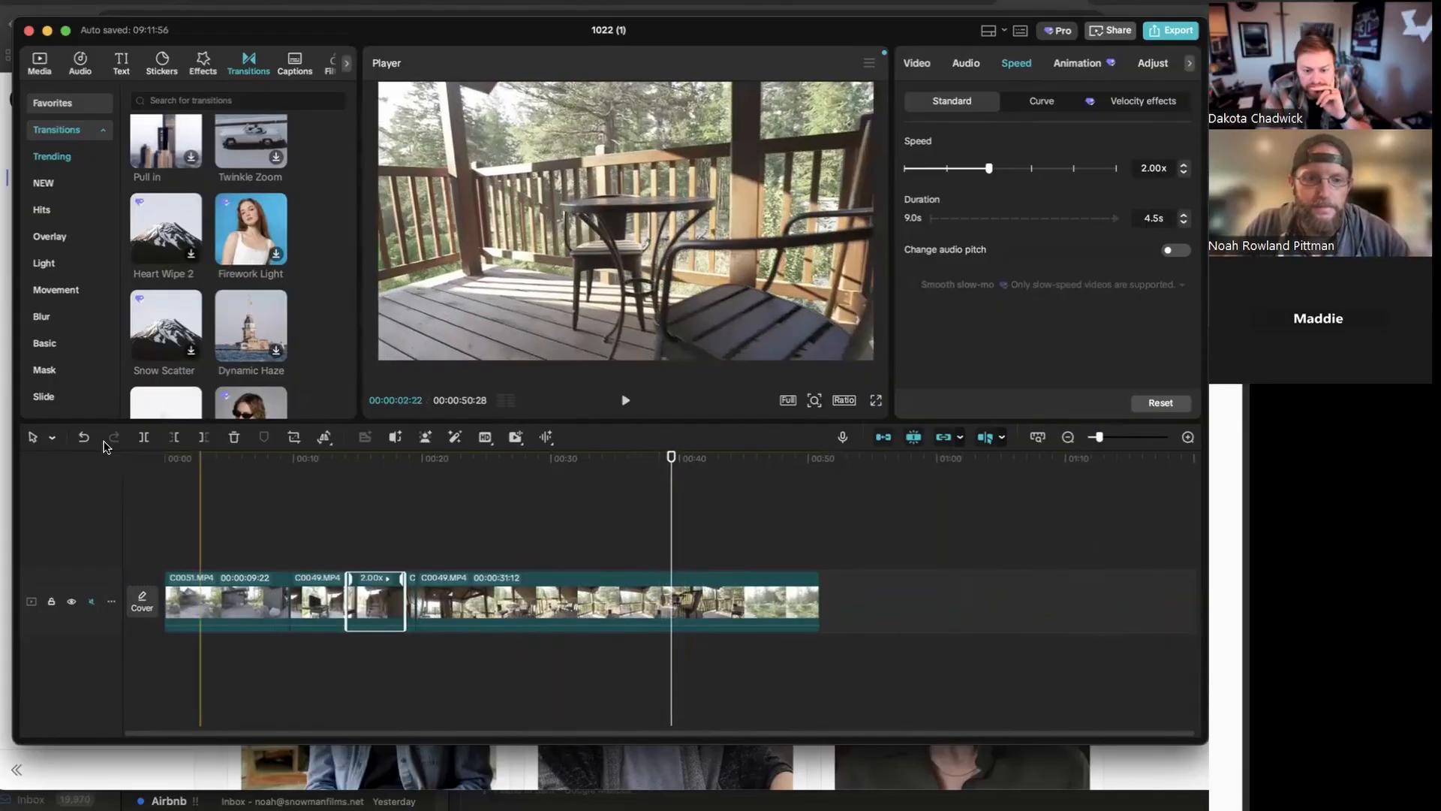
{"action": "left_click", "coordinate": [140, 438]}
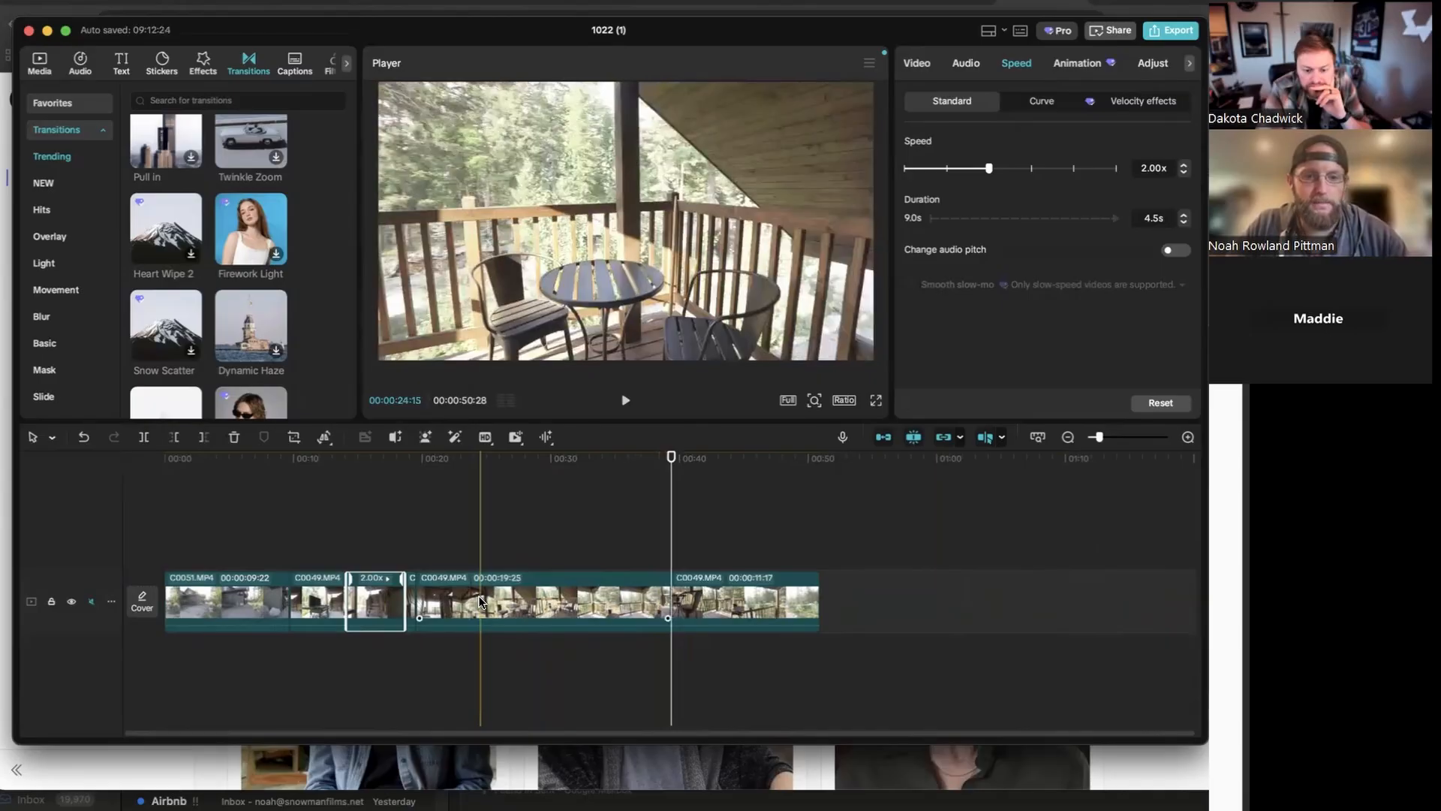
{"action": "left_click", "coordinate": [479, 596]}
{"action": "key", "text": "Delete"}
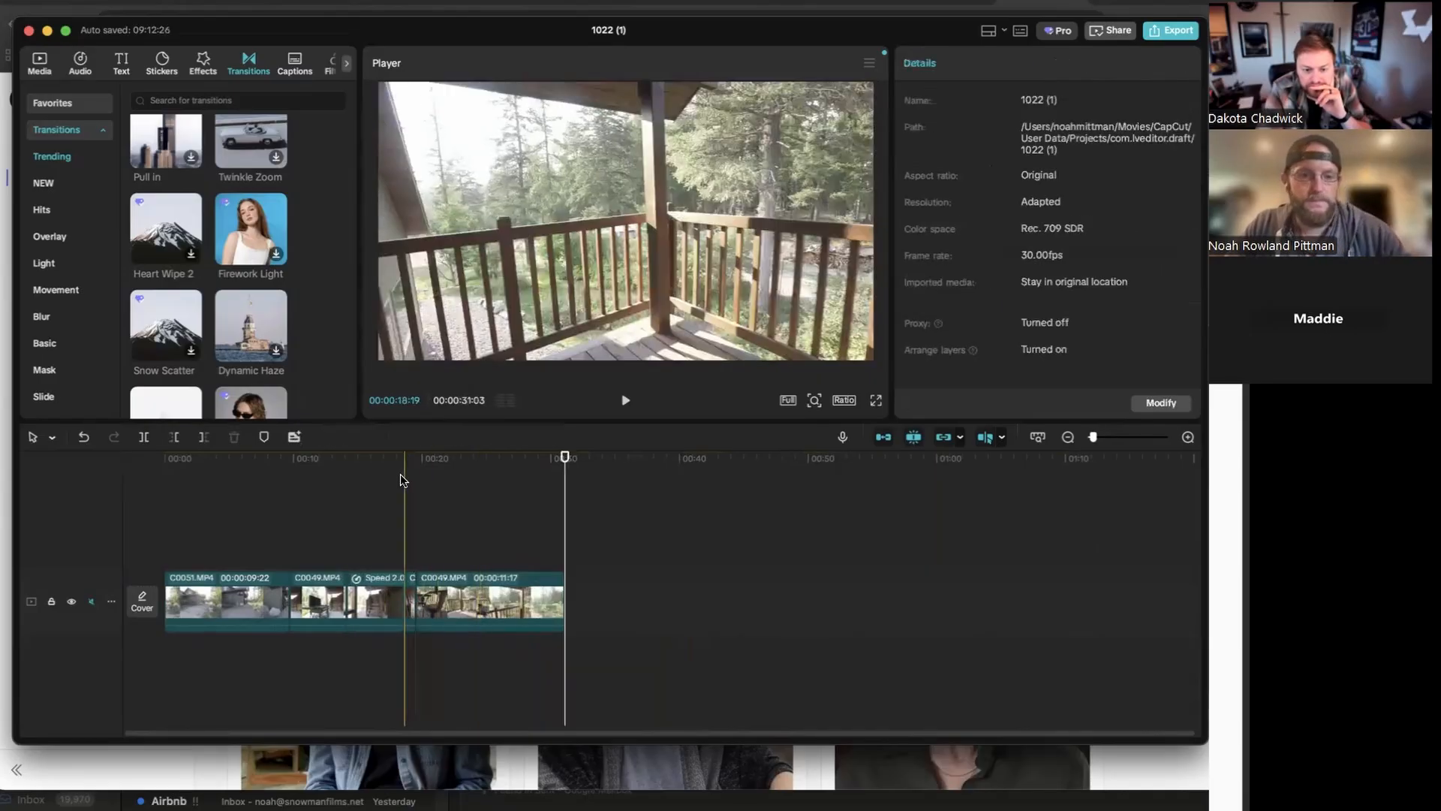
Play across the shortened deck section, split C0049.MP4 at 00:00:26:10 and delete its closing segment
{"action": "left_click", "coordinate": [387, 467]}
{"action": "key", "text": "space"}
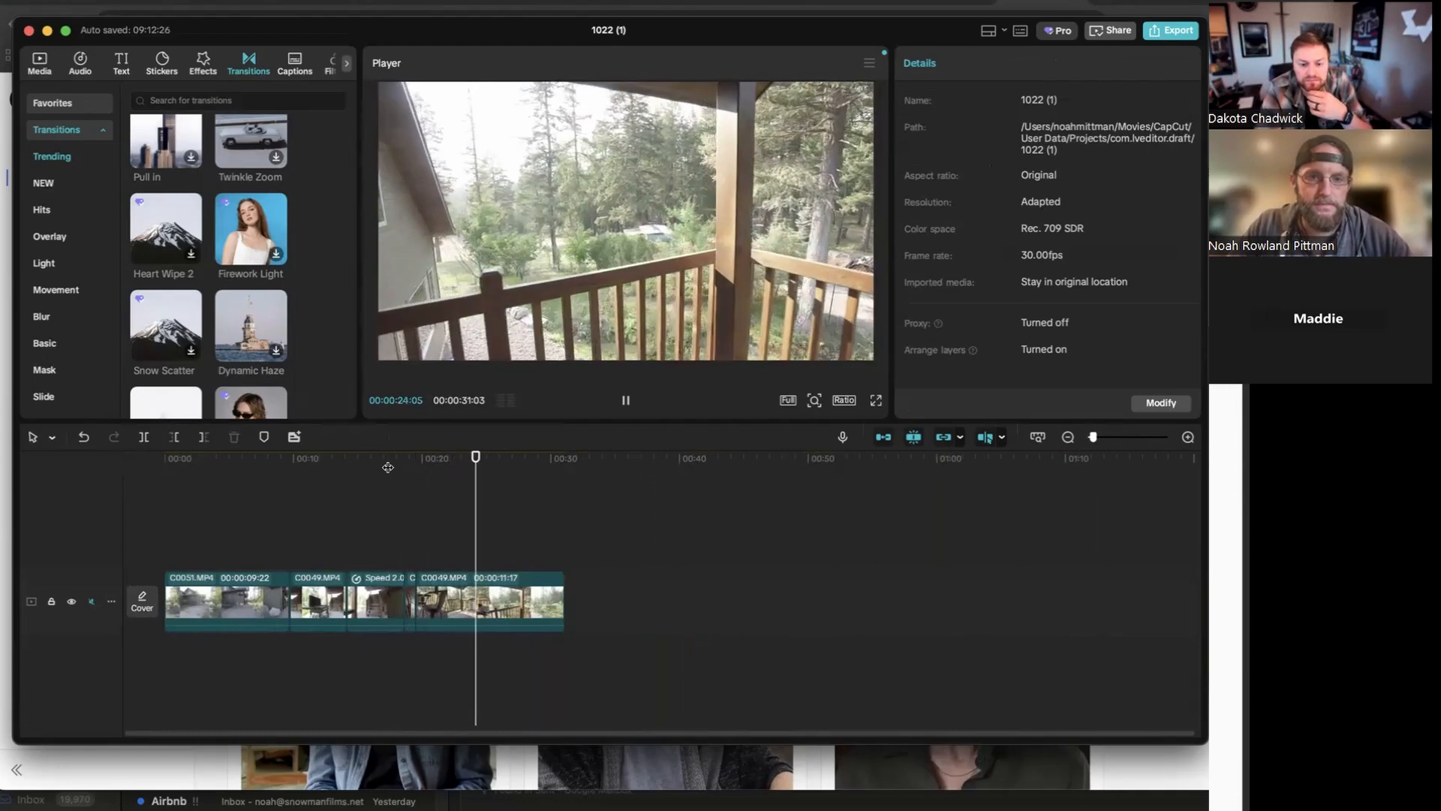
{"action": "key", "text": "space"}
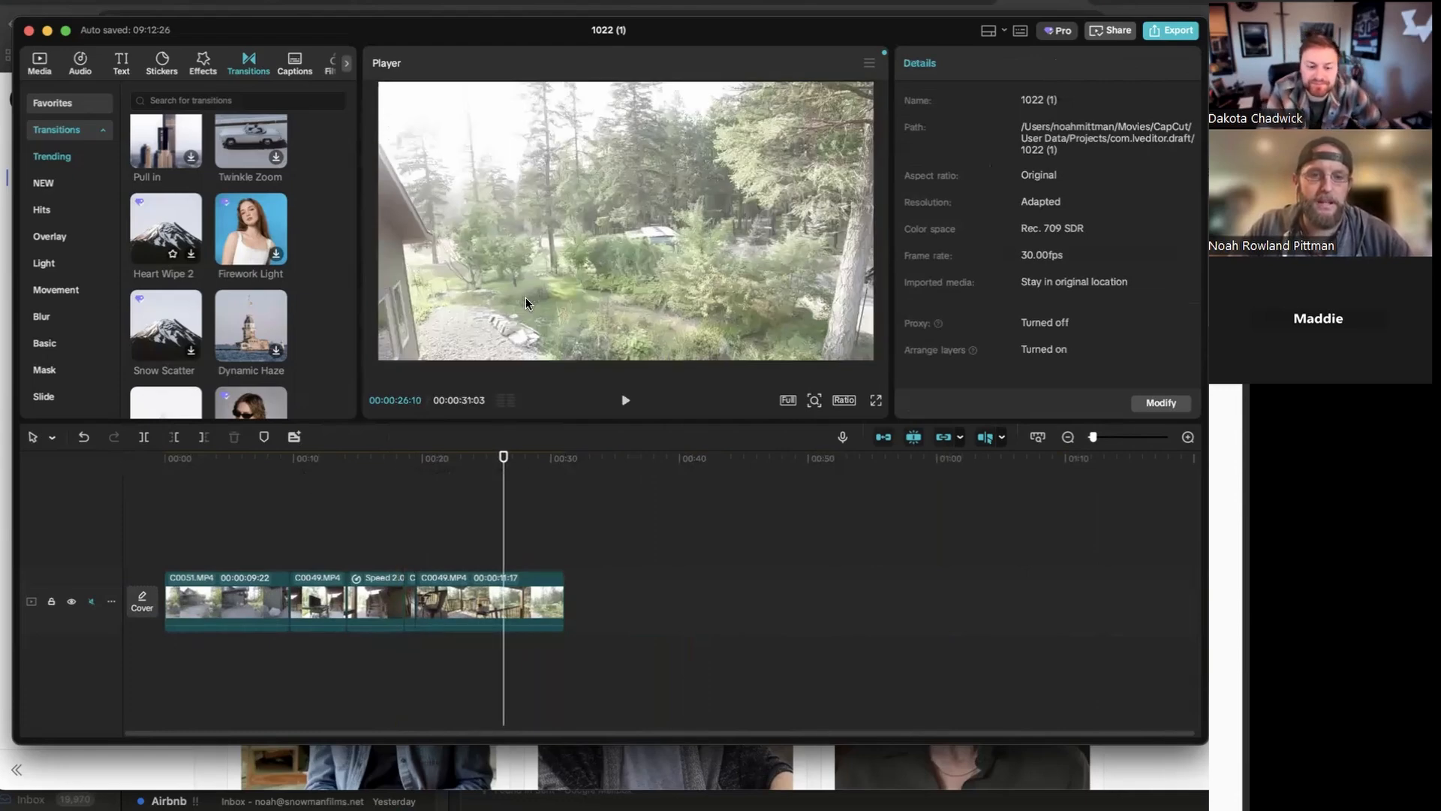
{"action": "left_click", "coordinate": [148, 438]}
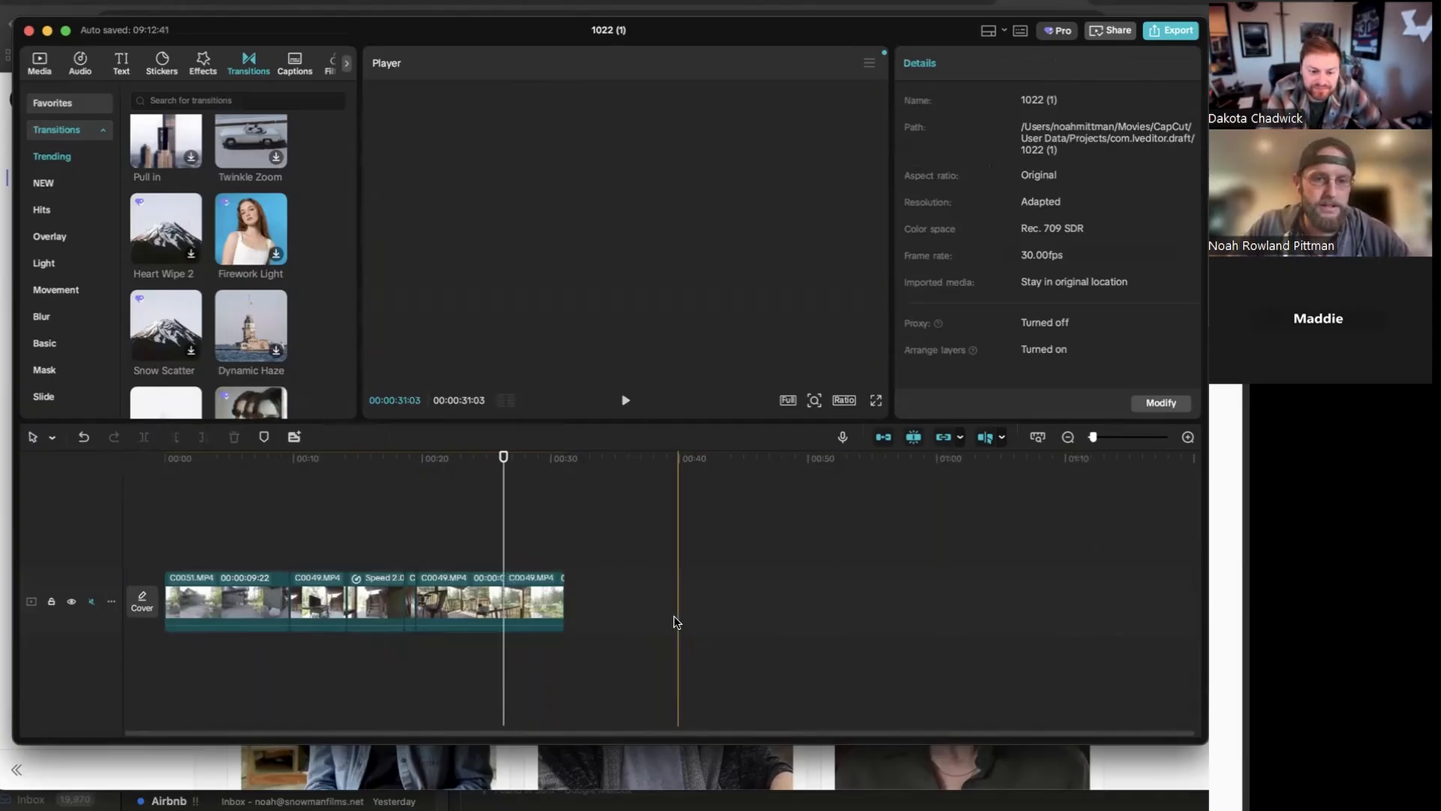
{"action": "left_click", "coordinate": [526, 597]}
{"action": "key", "text": "Delete"}
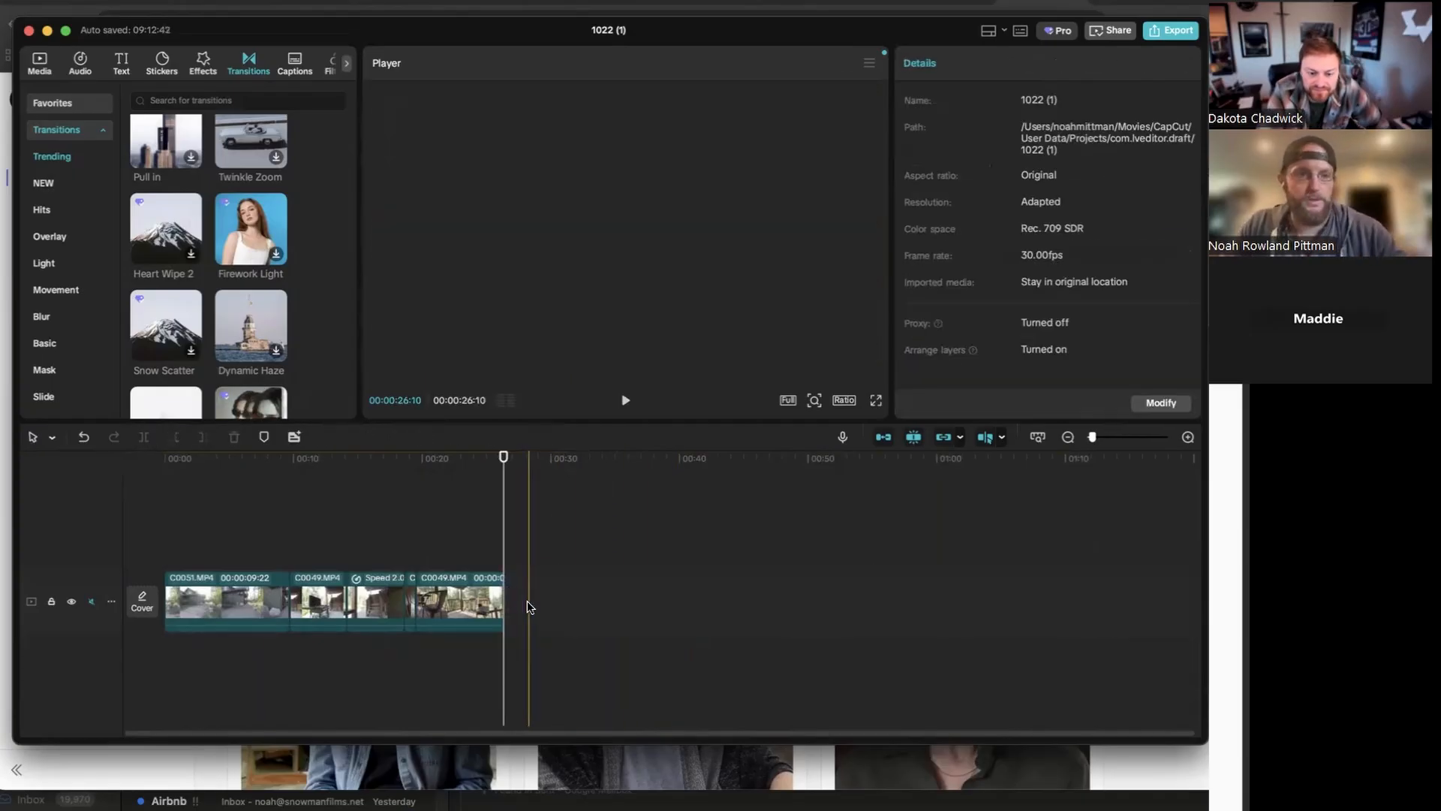
Add C0041.MP4 to the end of the timeline, split it about 3 seconds in and delete its opening segment
{"action": "left_click", "coordinate": [30, 67]}
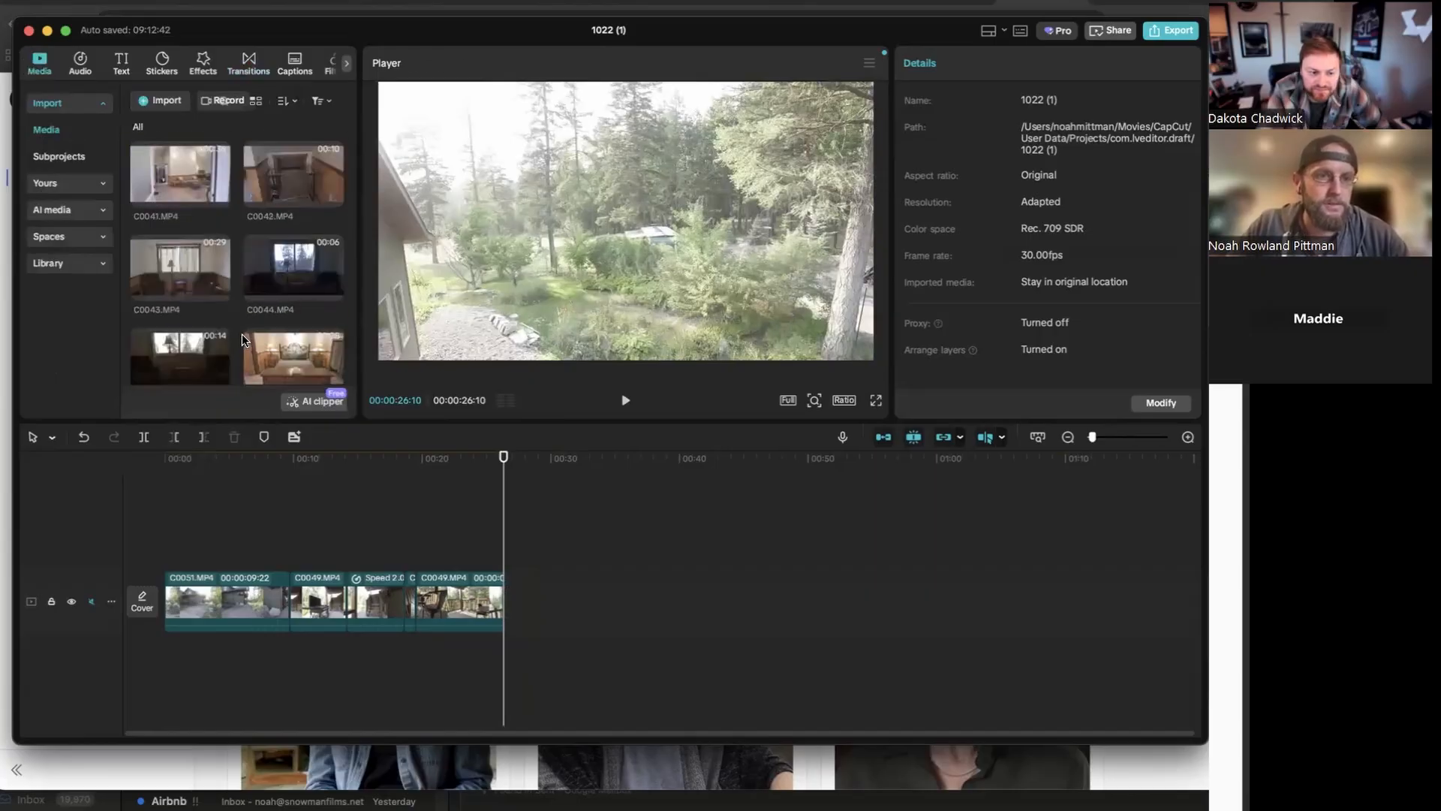
{"action": "left_click", "coordinate": [220, 200]}
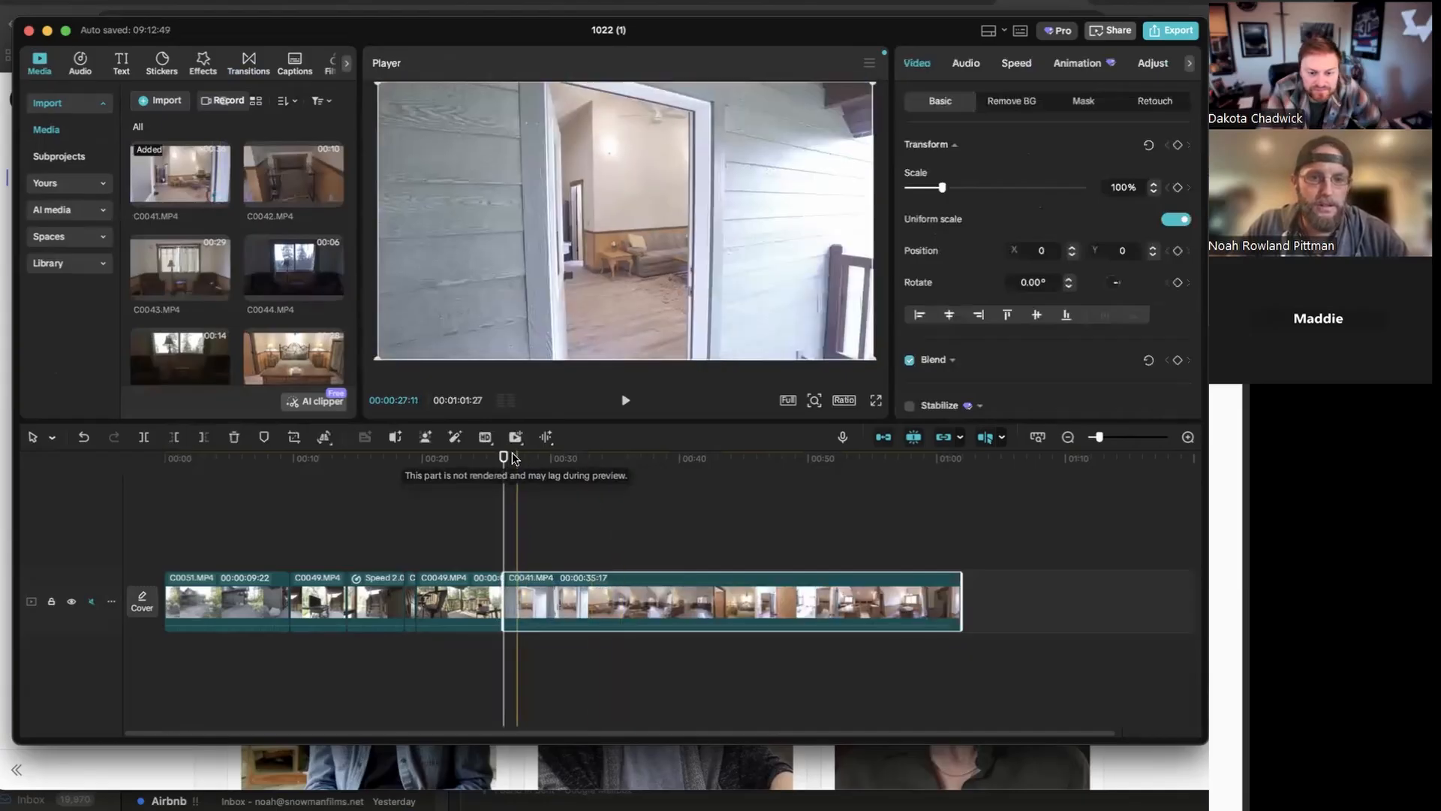
{"action": "left_click_drag", "start_coordinate": [504, 465], "coordinate": [546, 467]}
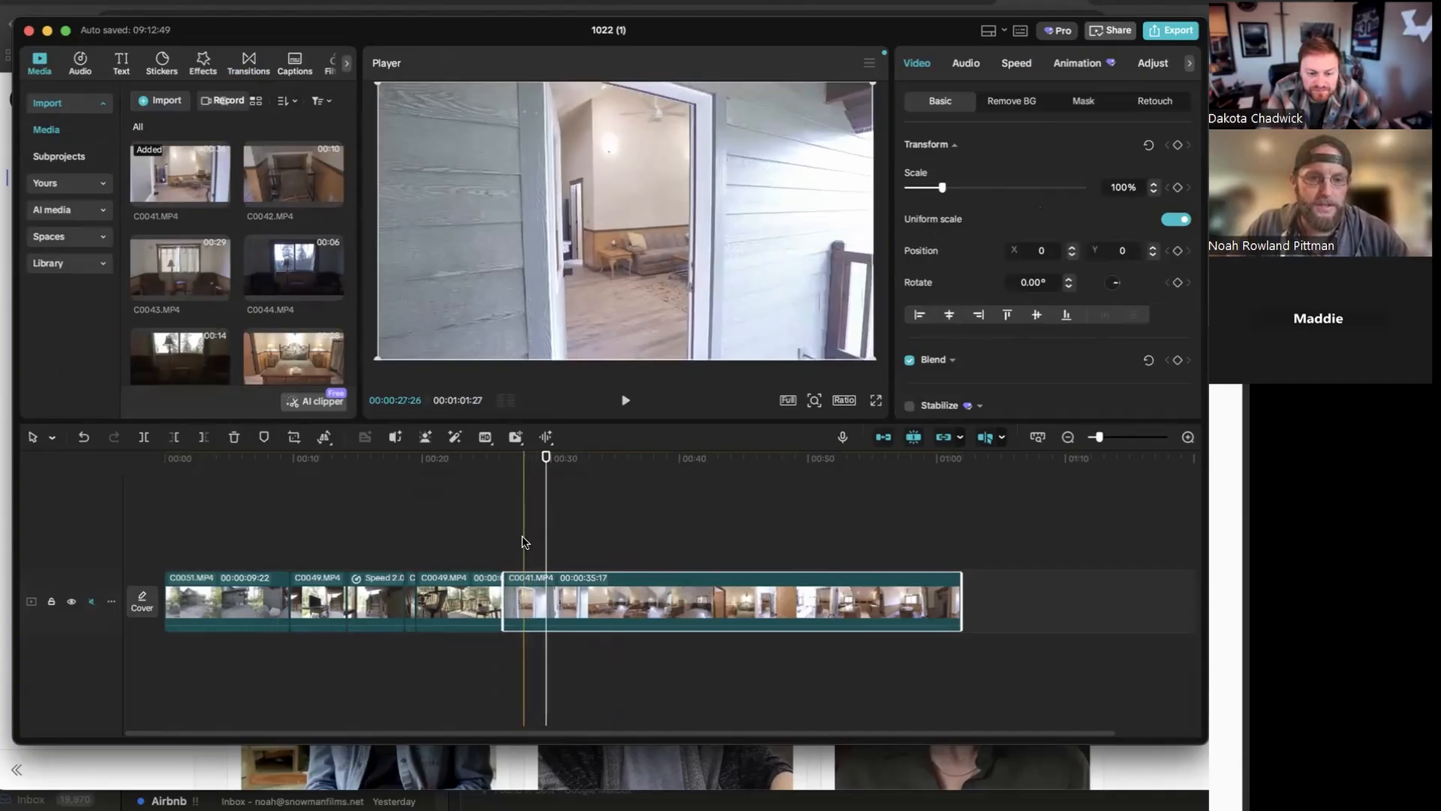
{"action": "left_click", "coordinate": [143, 437]}
{"action": "left_click", "coordinate": [524, 612]}
{"action": "key", "text": "Delete"}
Play through C0041.MP4, split it at 00:00:53:14 on the timeline and delete its closing segment
{"action": "left_click", "coordinate": [477, 460]}
{"action": "key", "text": "space"}
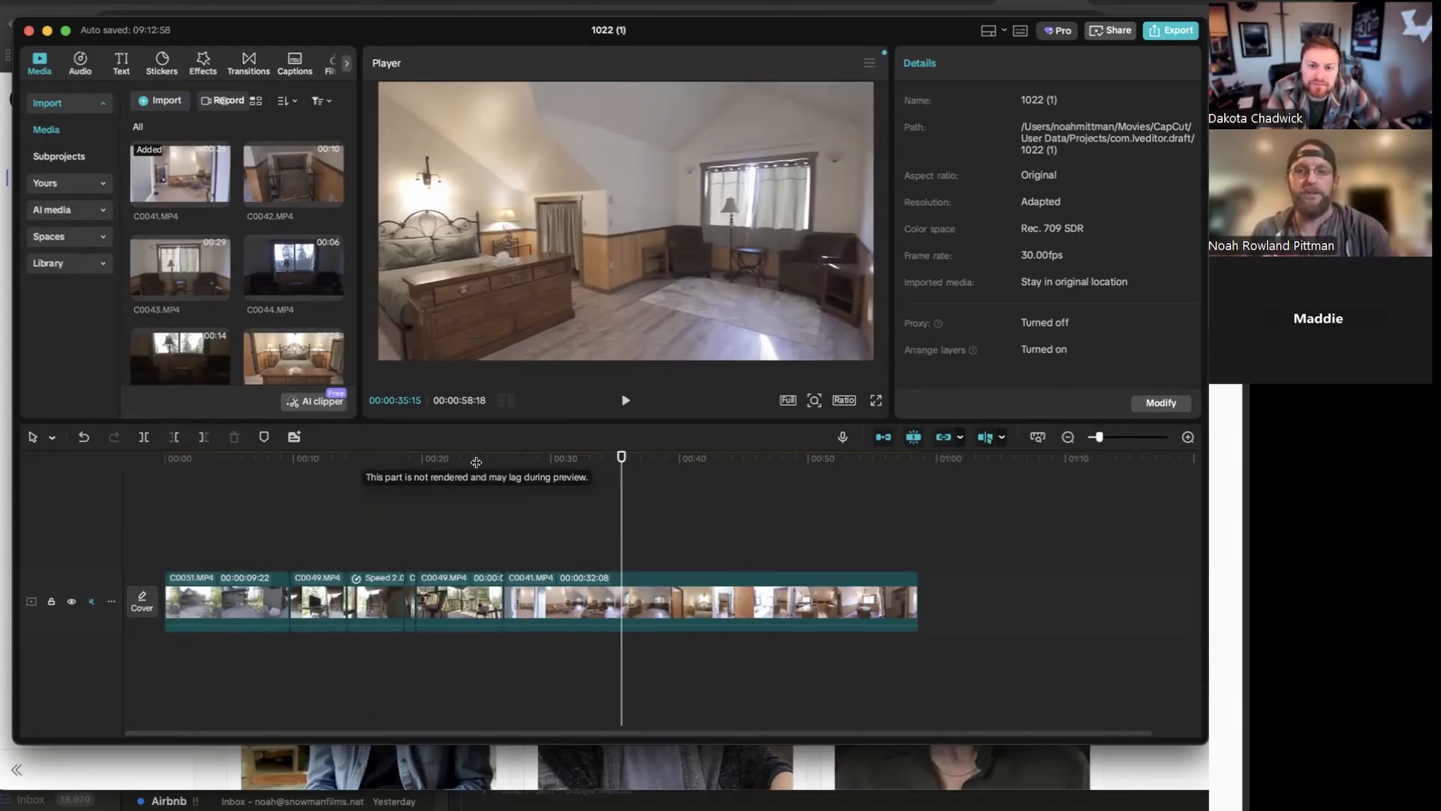
{"action": "key", "text": "space"}
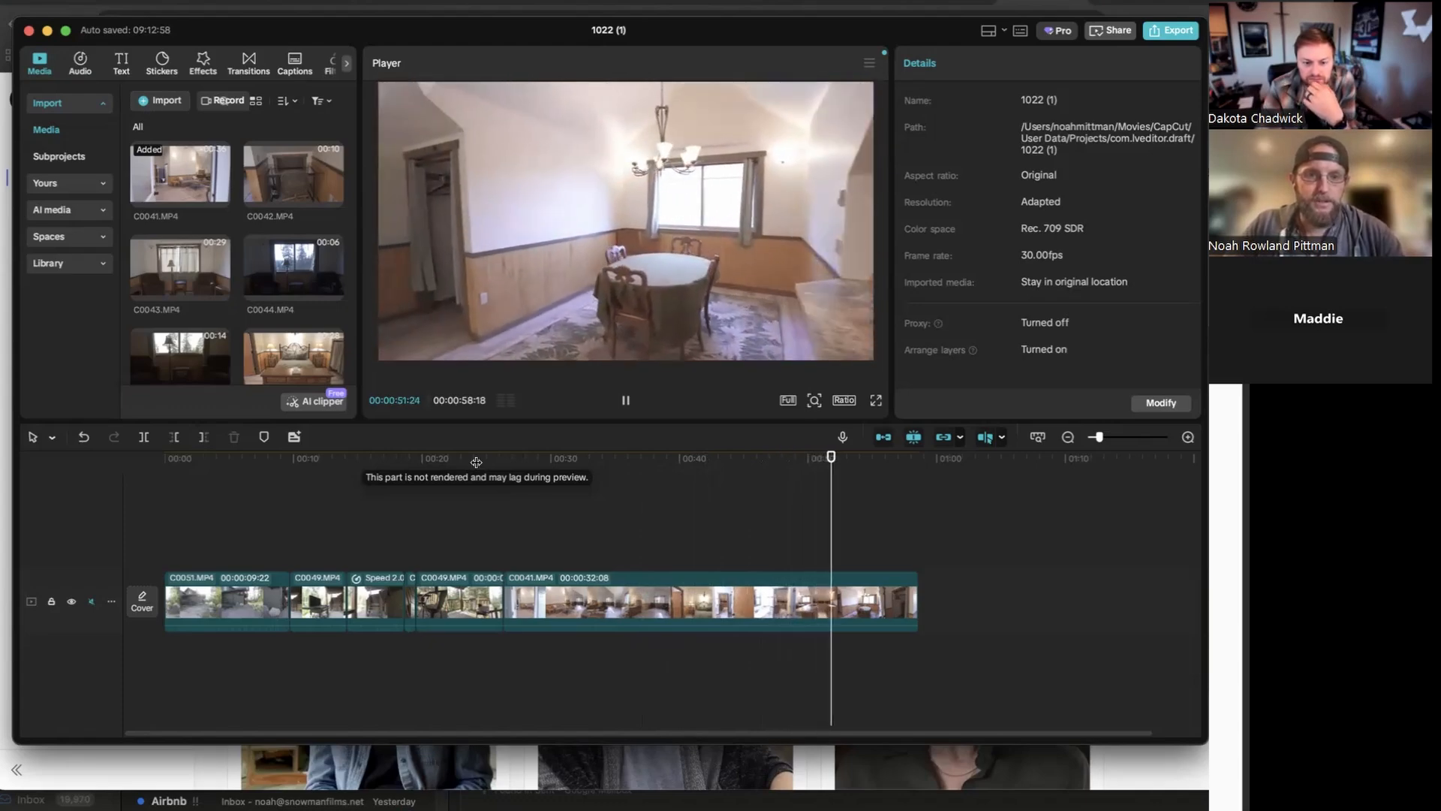
{"action": "key", "text": "space"}
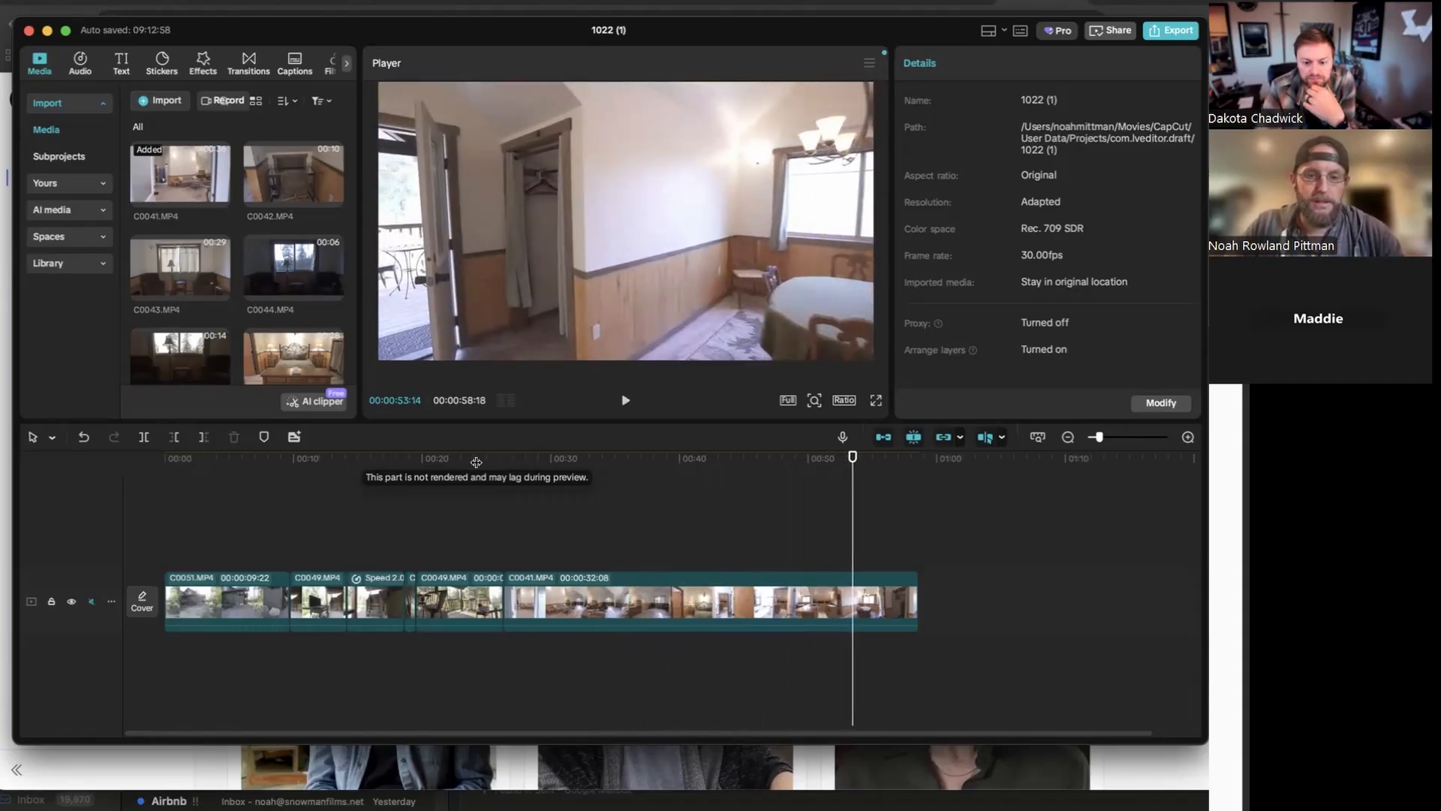
{"action": "left_click", "coordinate": [144, 437]}
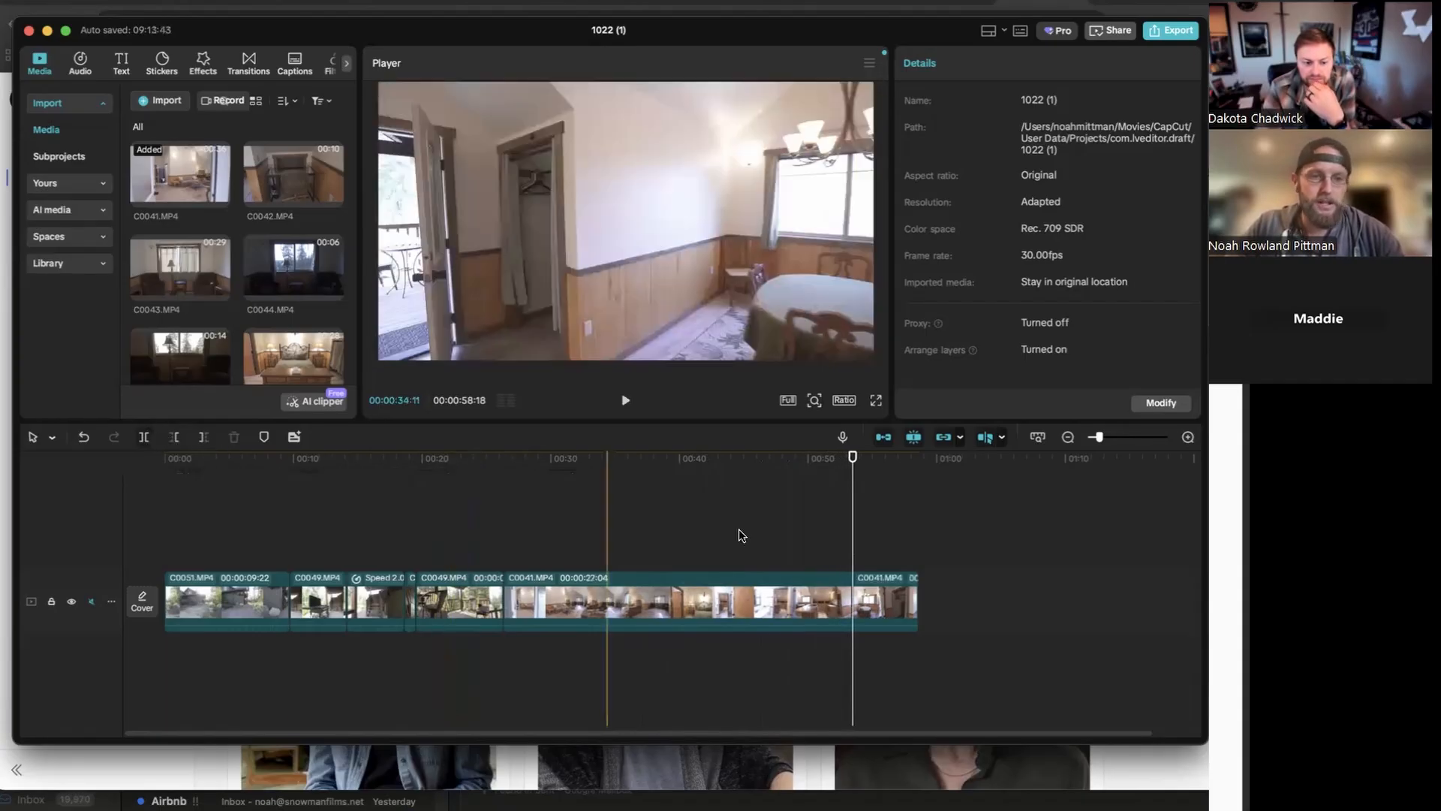
{"action": "left_click", "coordinate": [883, 609]}
{"action": "key", "text": "Delete"}
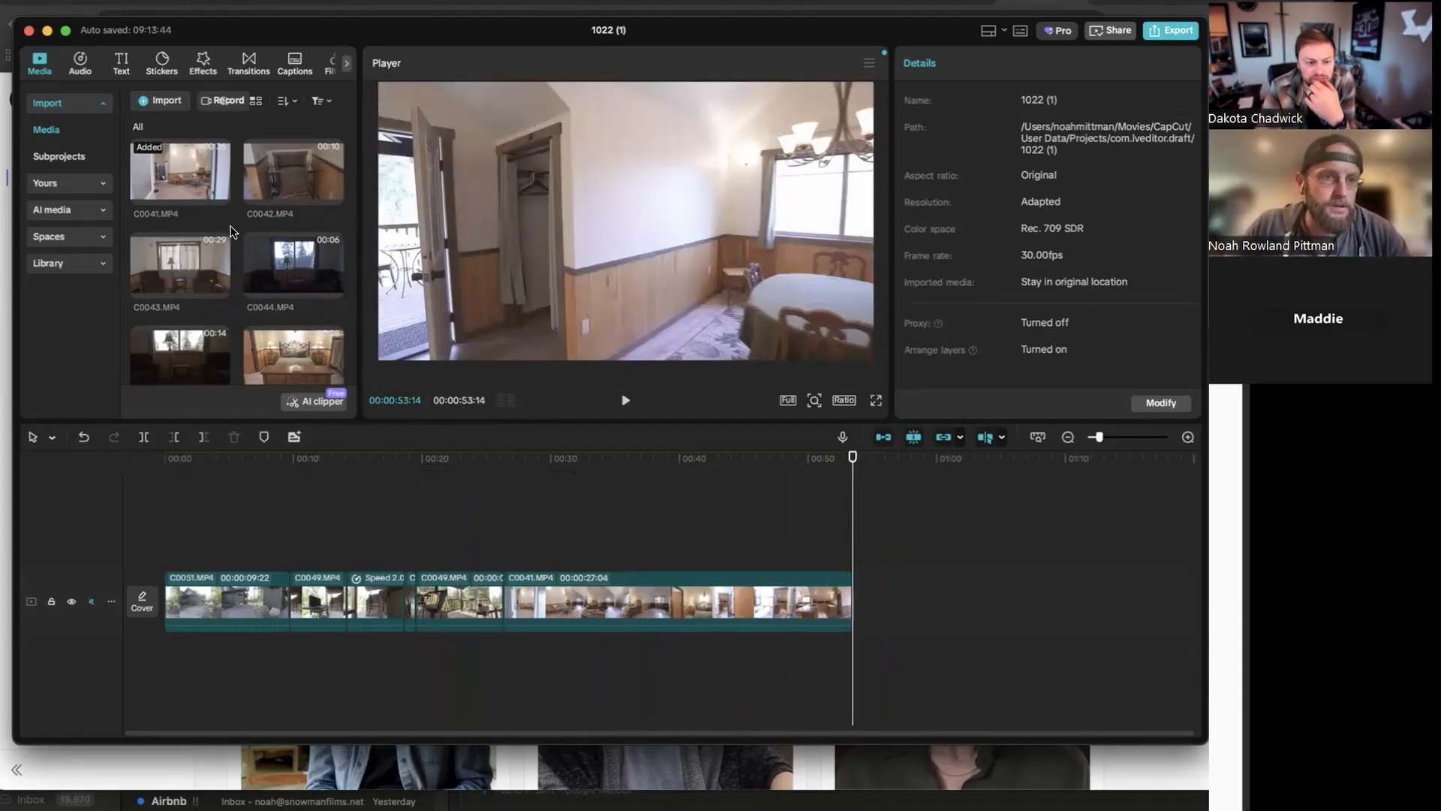
Add C0046.MP4 to the end of the timeline, split it at 00:00:56:23 and delete its opening segment
{"action": "scroll", "coordinate": [233, 234], "scroll_direction": "down", "scroll_amount": 1}
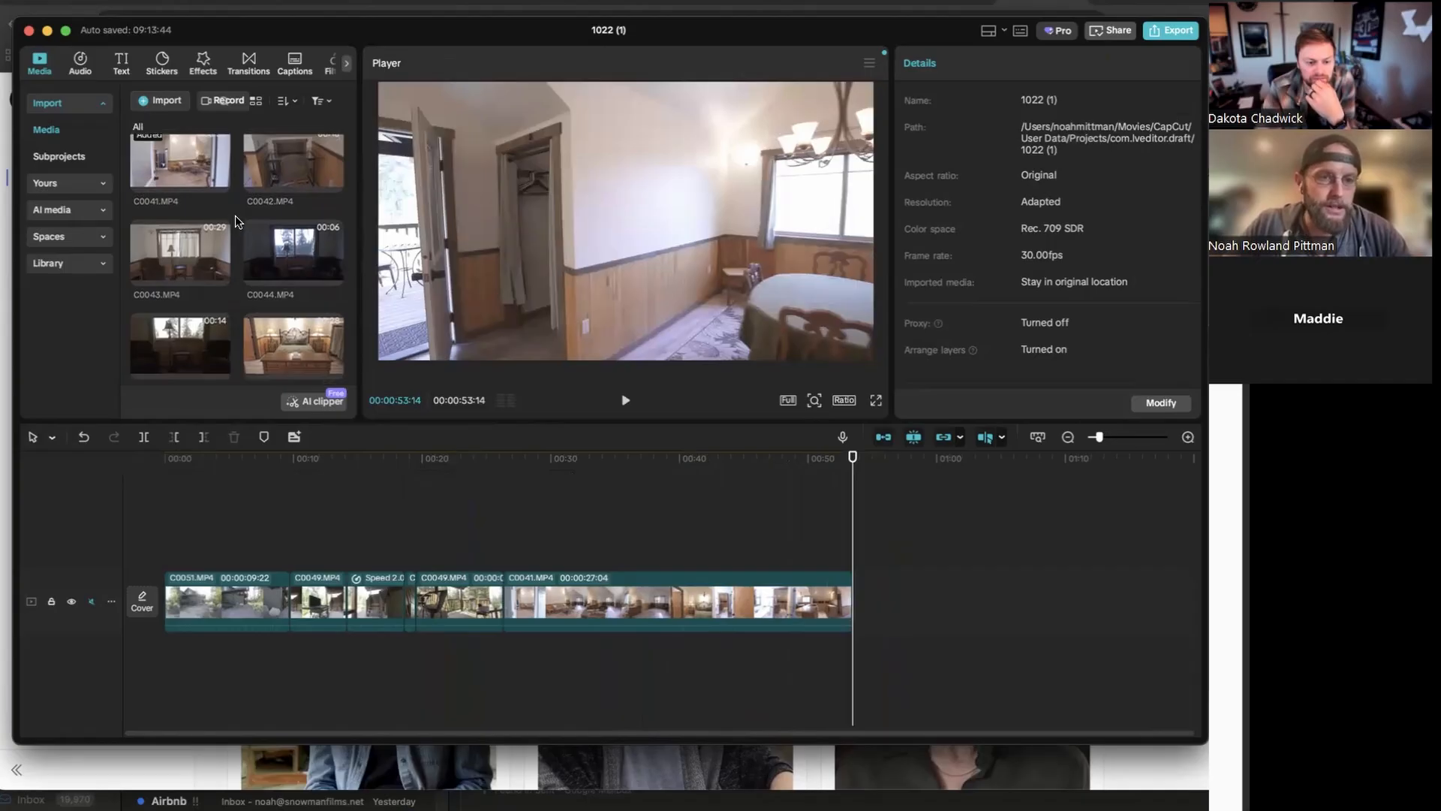
{"action": "scroll", "coordinate": [235, 217], "scroll_direction": "down", "scroll_amount": 3}
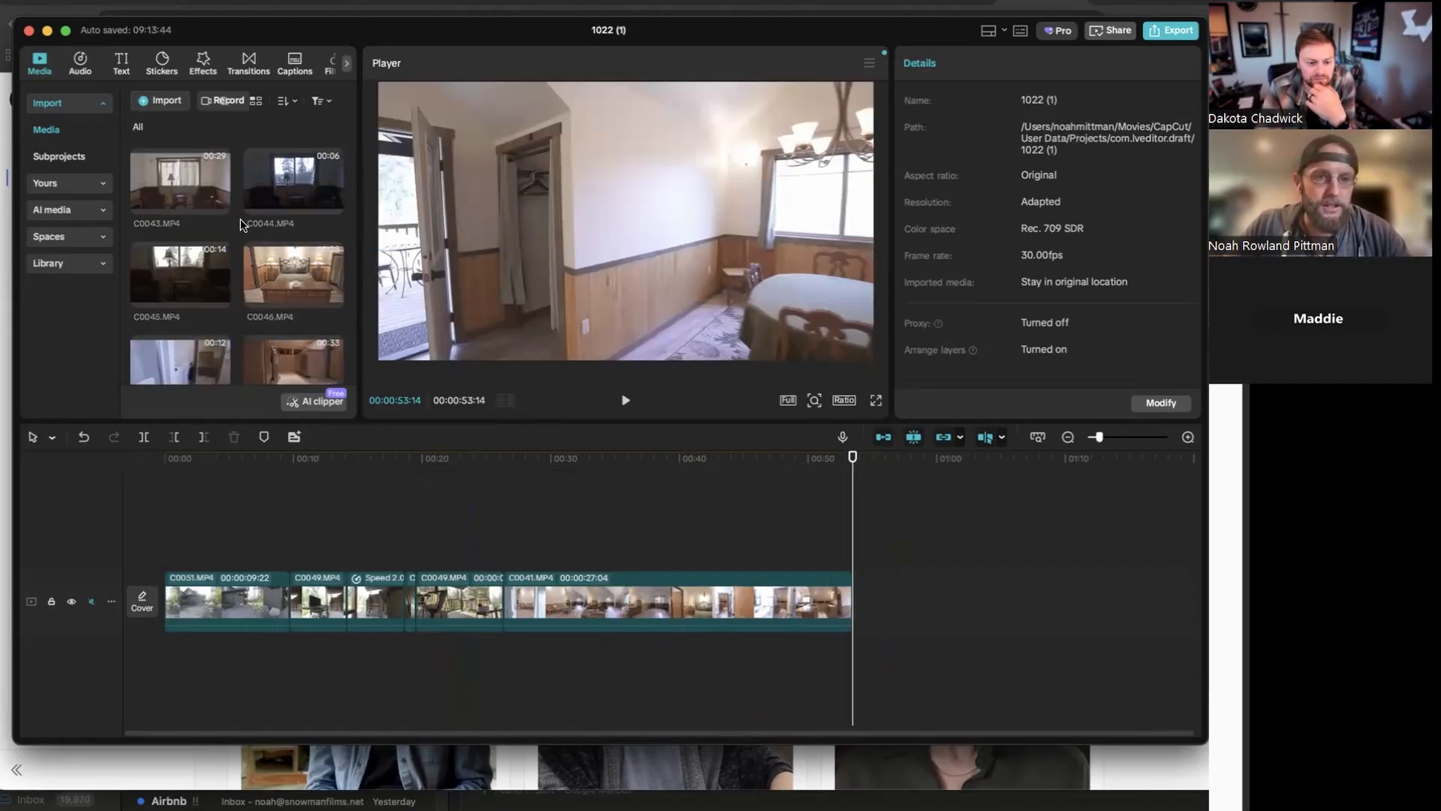
{"action": "left_click", "coordinate": [333, 295]}
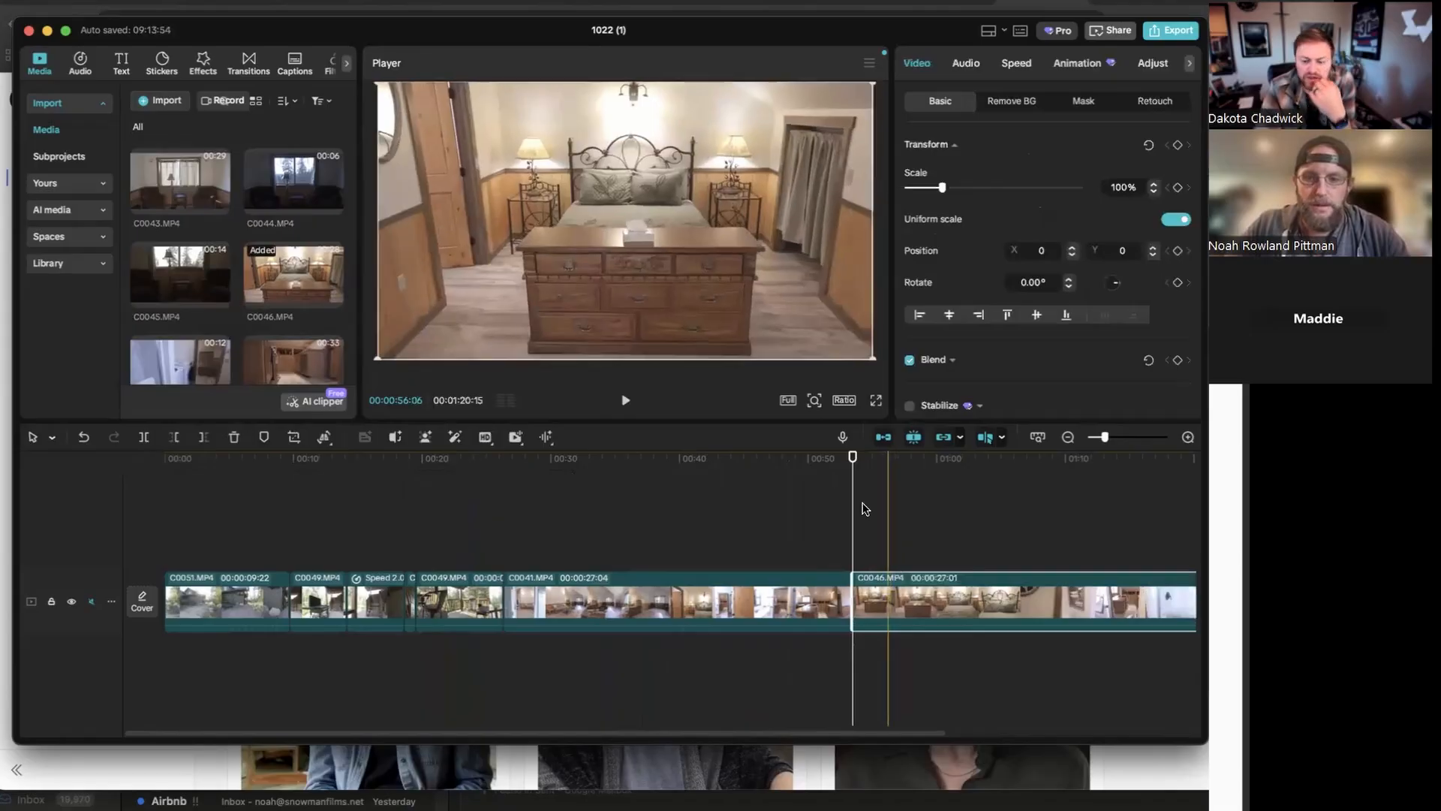
{"action": "left_click_drag", "start_coordinate": [853, 456], "coordinate": [895, 465]}
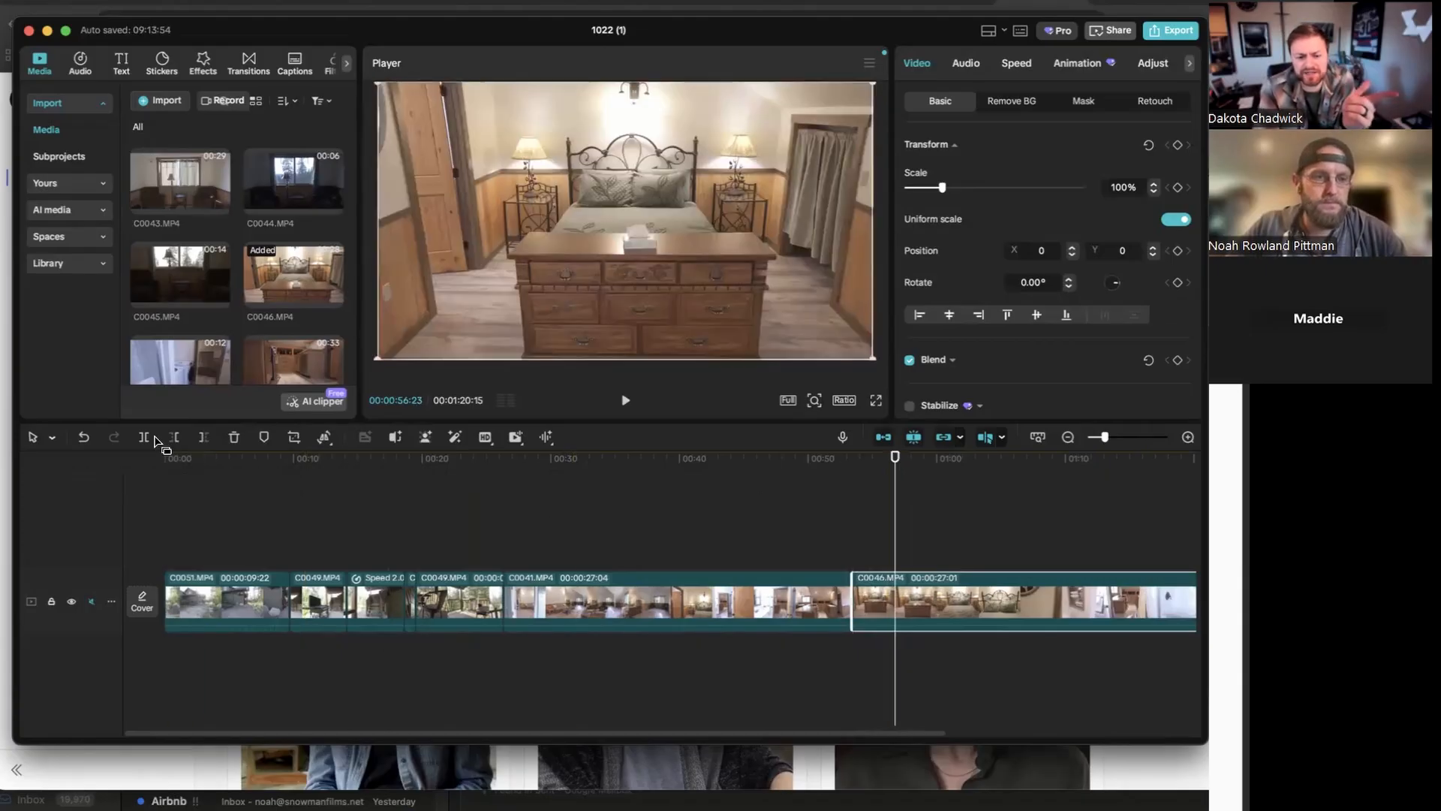
{"action": "left_click", "coordinate": [145, 437]}
{"action": "left_click", "coordinate": [868, 590]}
{"action": "key", "text": "Delete"}
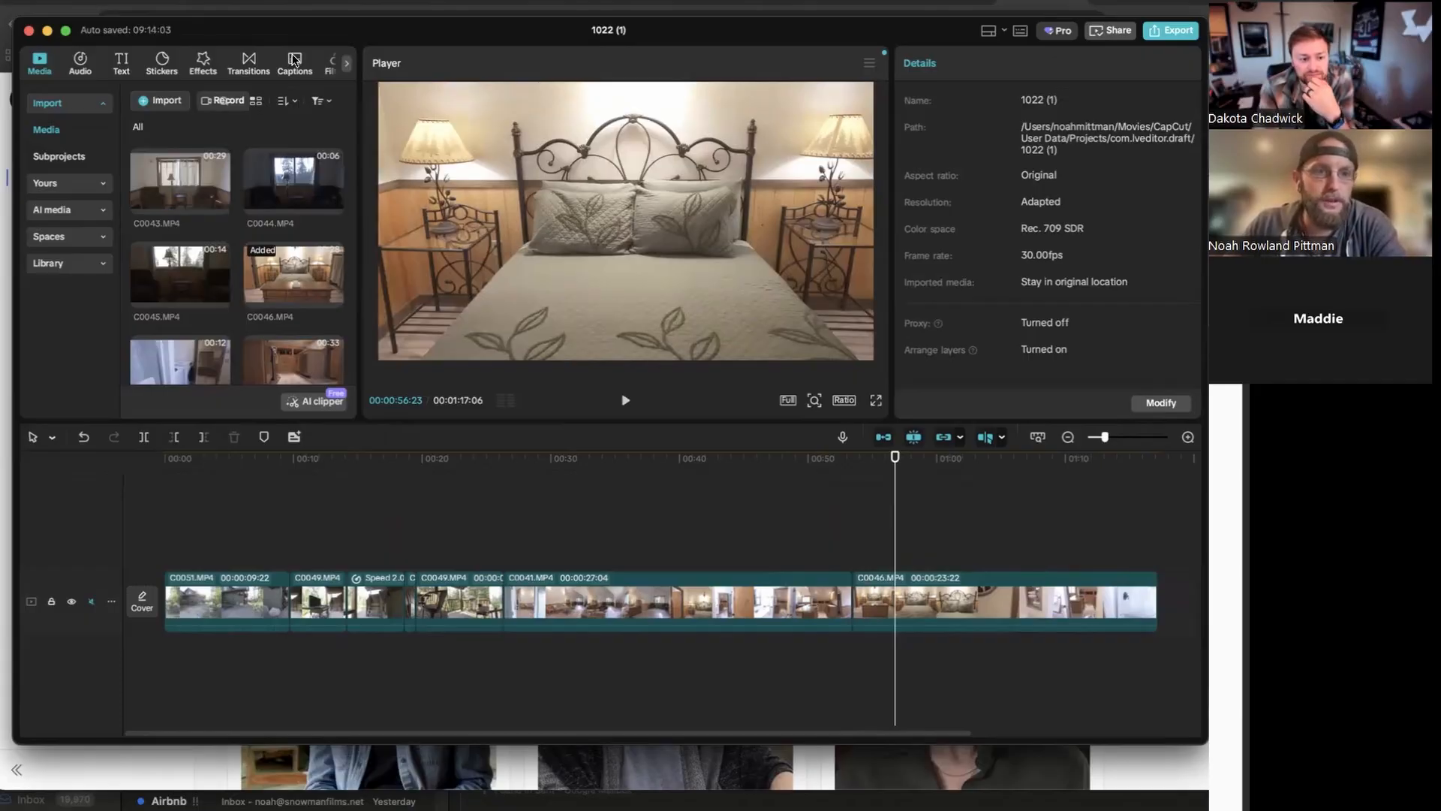
{"action": "left_click", "coordinate": [121, 62]}
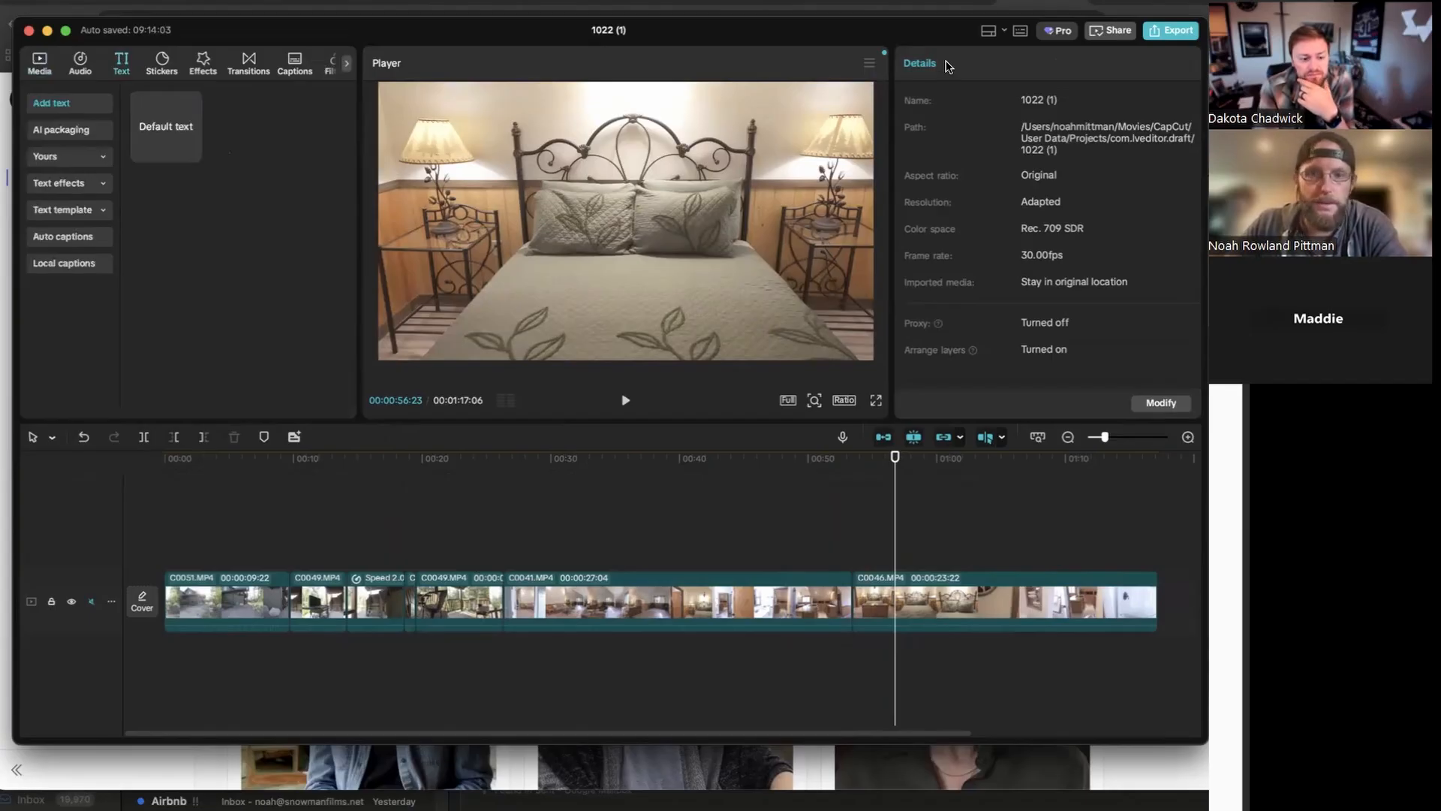
{"action": "left_click", "coordinate": [956, 597]}
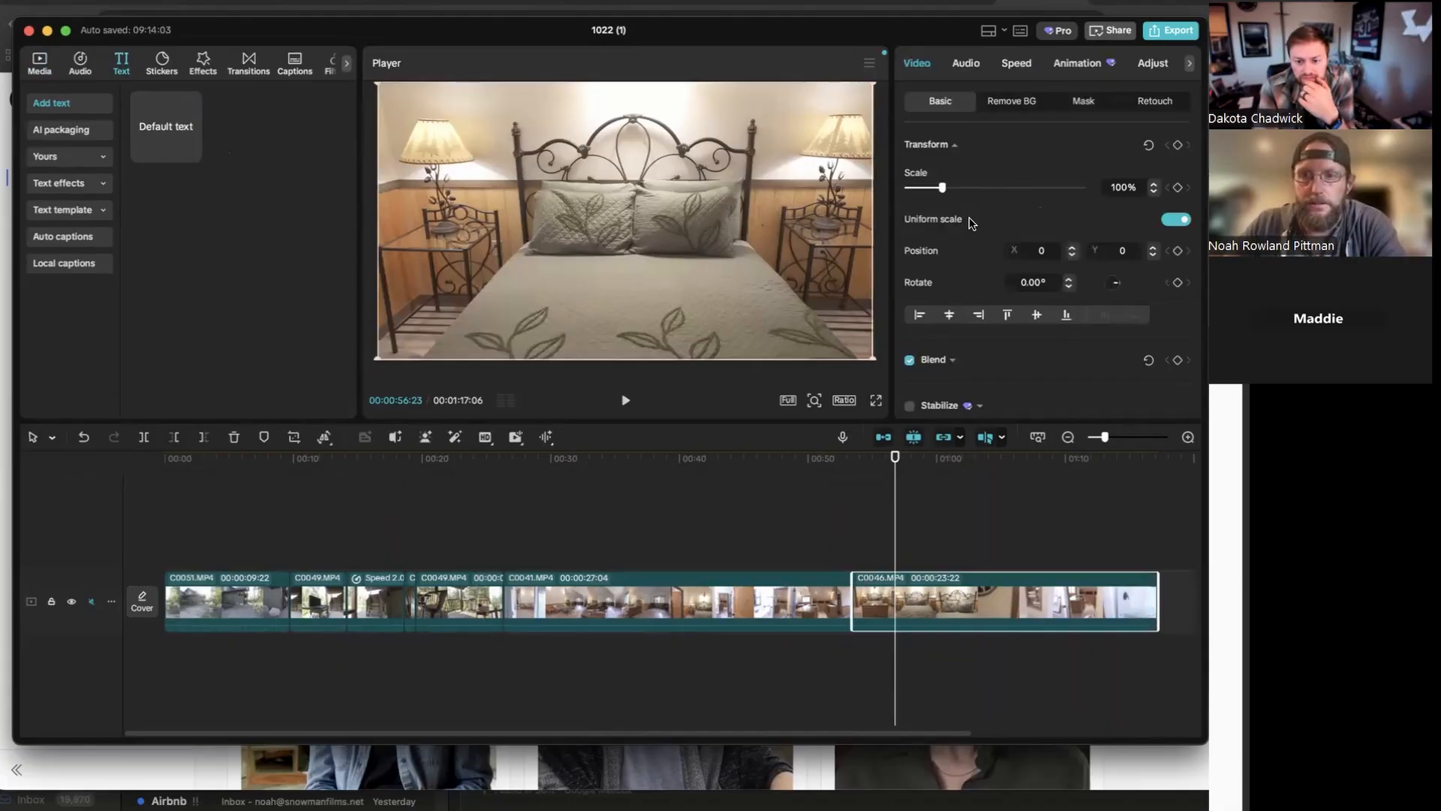
{"action": "scroll", "coordinate": [971, 223], "scroll_direction": "down", "scroll_amount": 10}
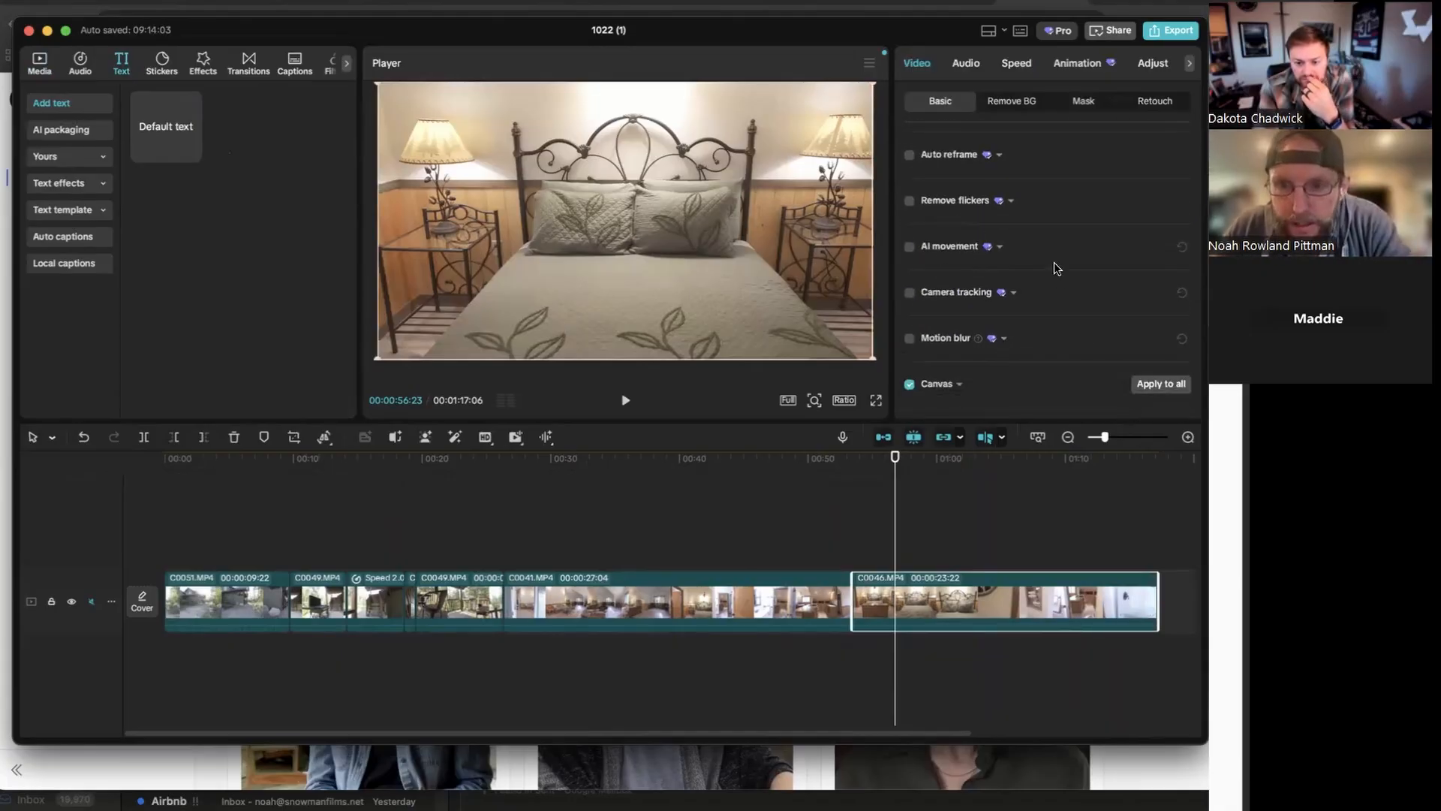
{"action": "scroll", "coordinate": [1057, 351], "scroll_direction": "up", "scroll_amount": 10}
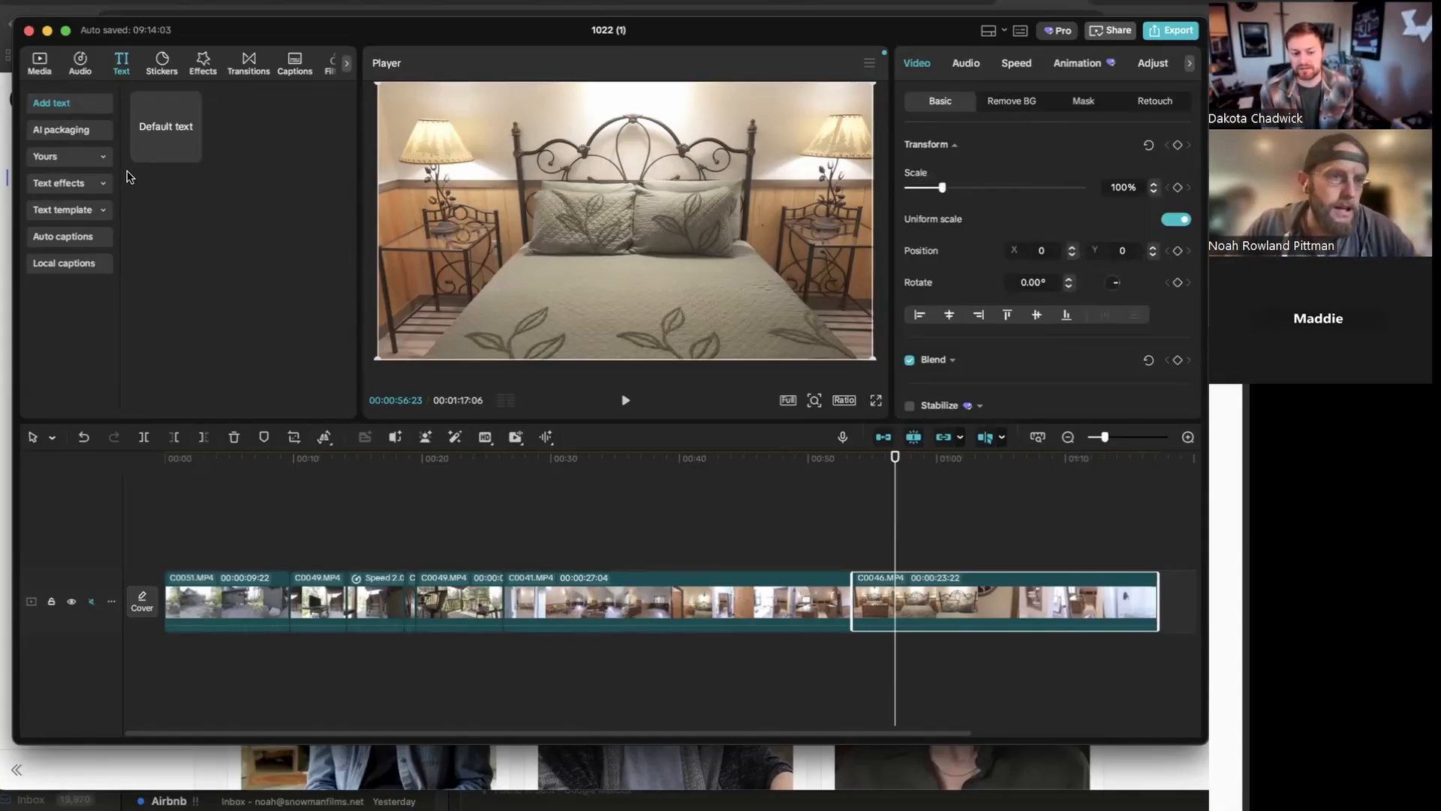
{"action": "left_click", "coordinate": [99, 184]}
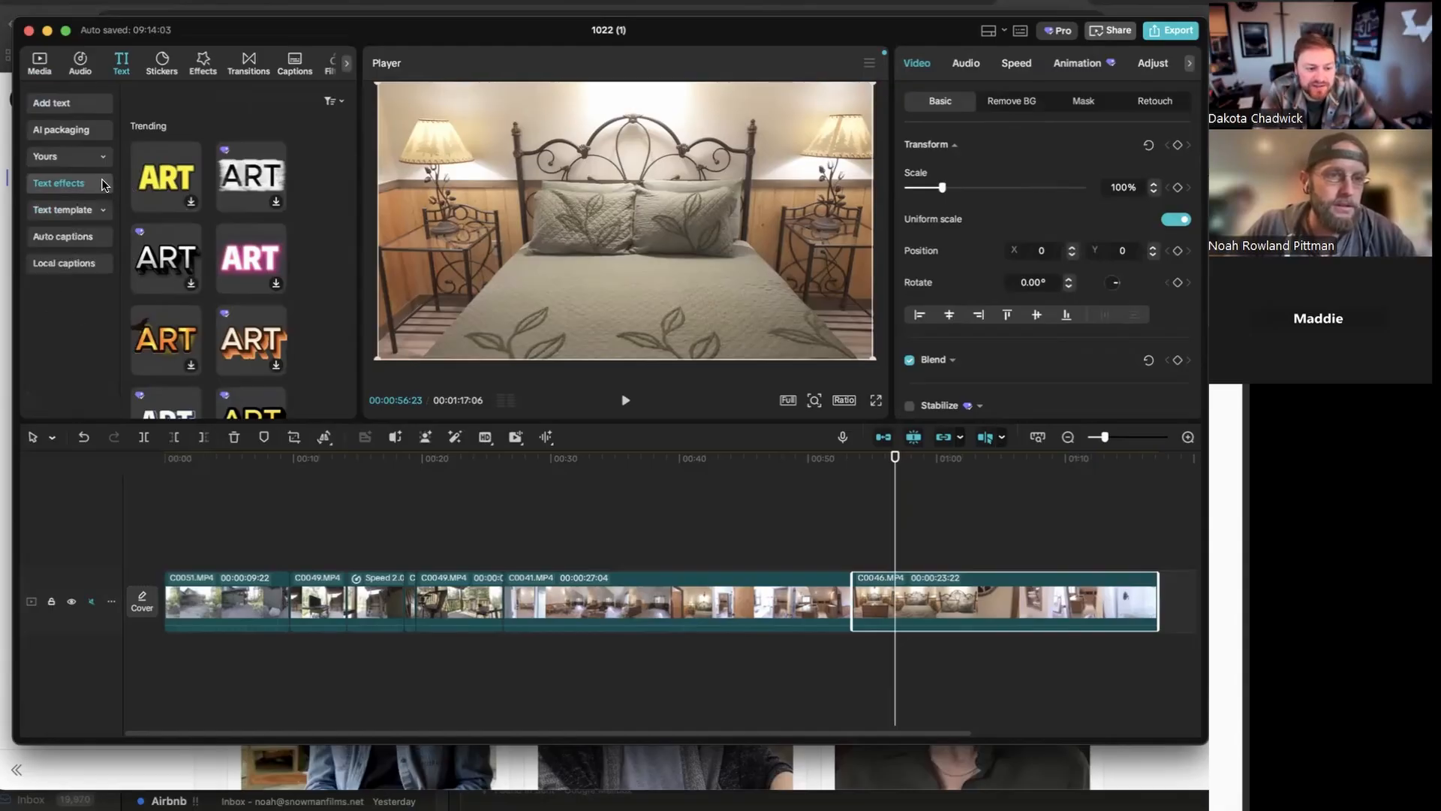
Add the Black Fade transition at the cut between C0041.MP4 and C0046.MP4 and play across it
{"action": "left_click", "coordinate": [244, 63]}
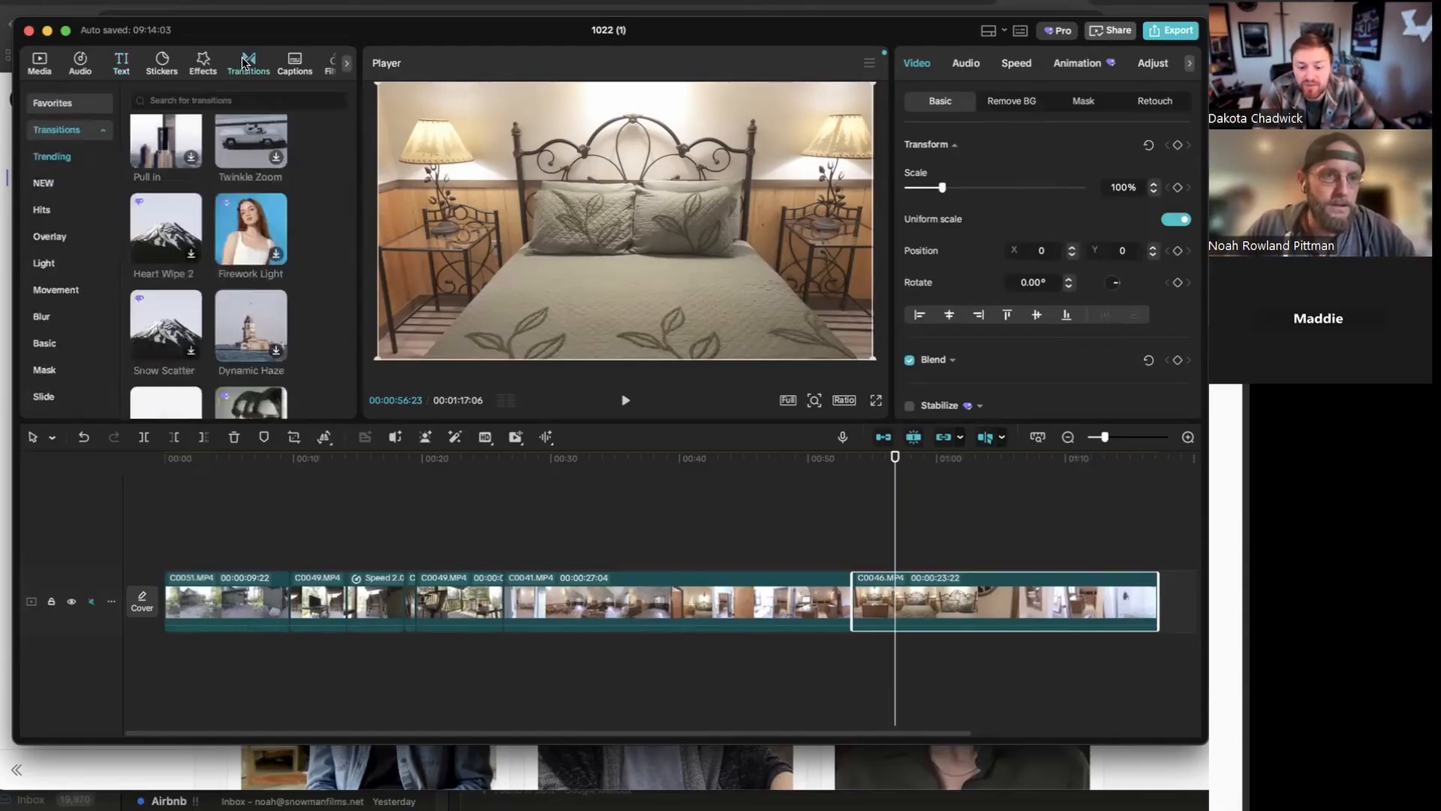
{"action": "scroll", "coordinate": [322, 250], "scroll_direction": "up", "scroll_amount": 10}
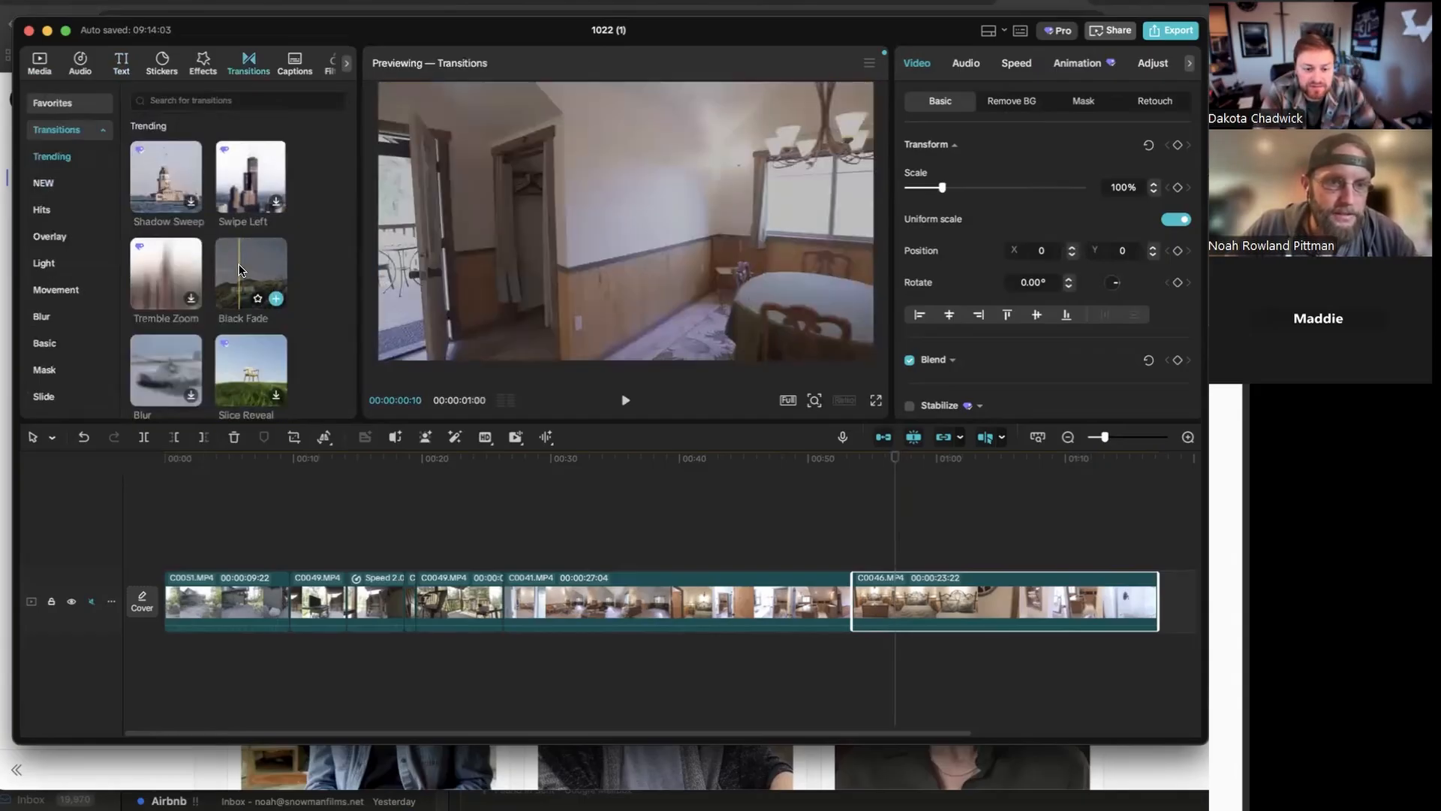
{"action": "scroll", "coordinate": [163, 289], "scroll_direction": "down", "scroll_amount": 1}
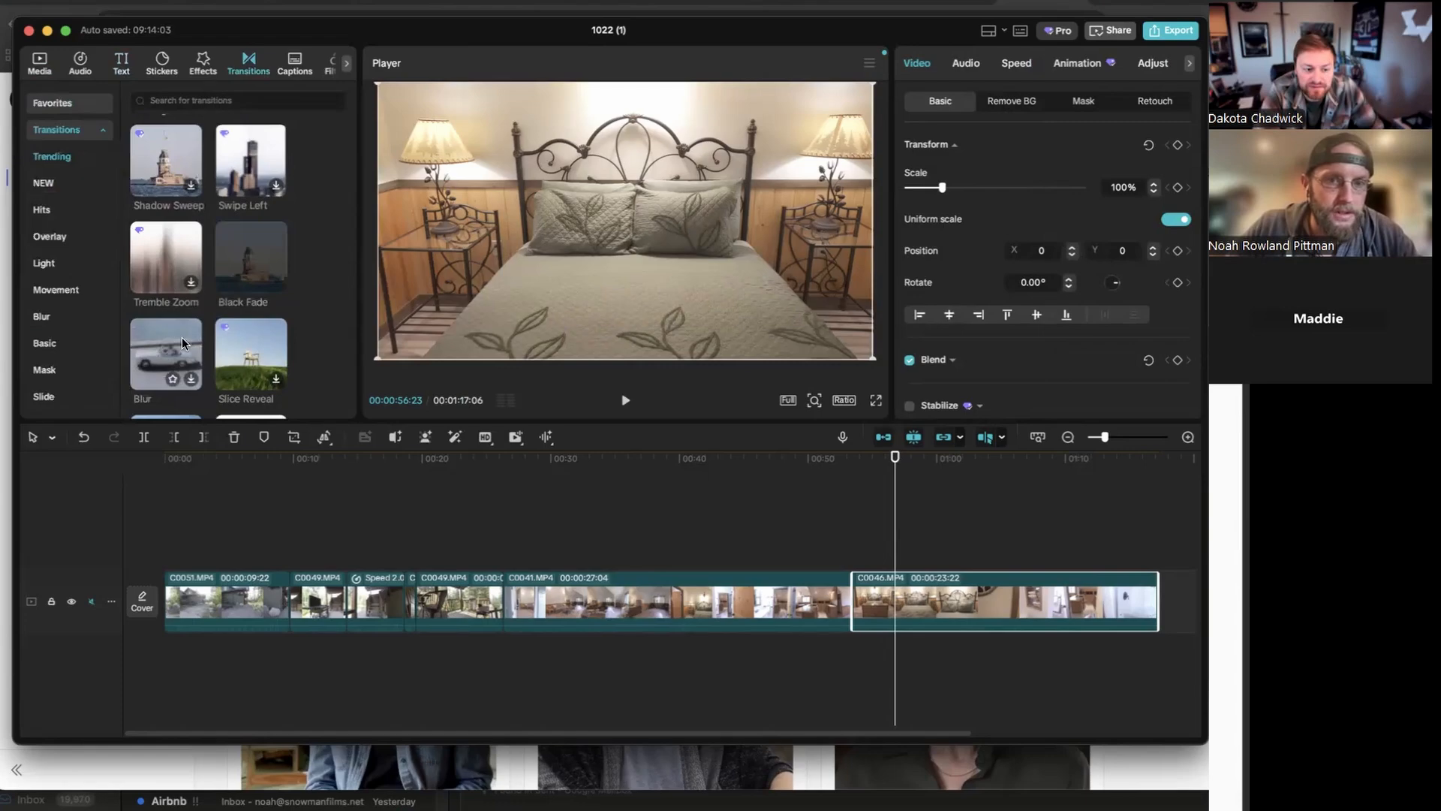
{"action": "scroll", "coordinate": [319, 291], "scroll_direction": "down", "scroll_amount": 5}
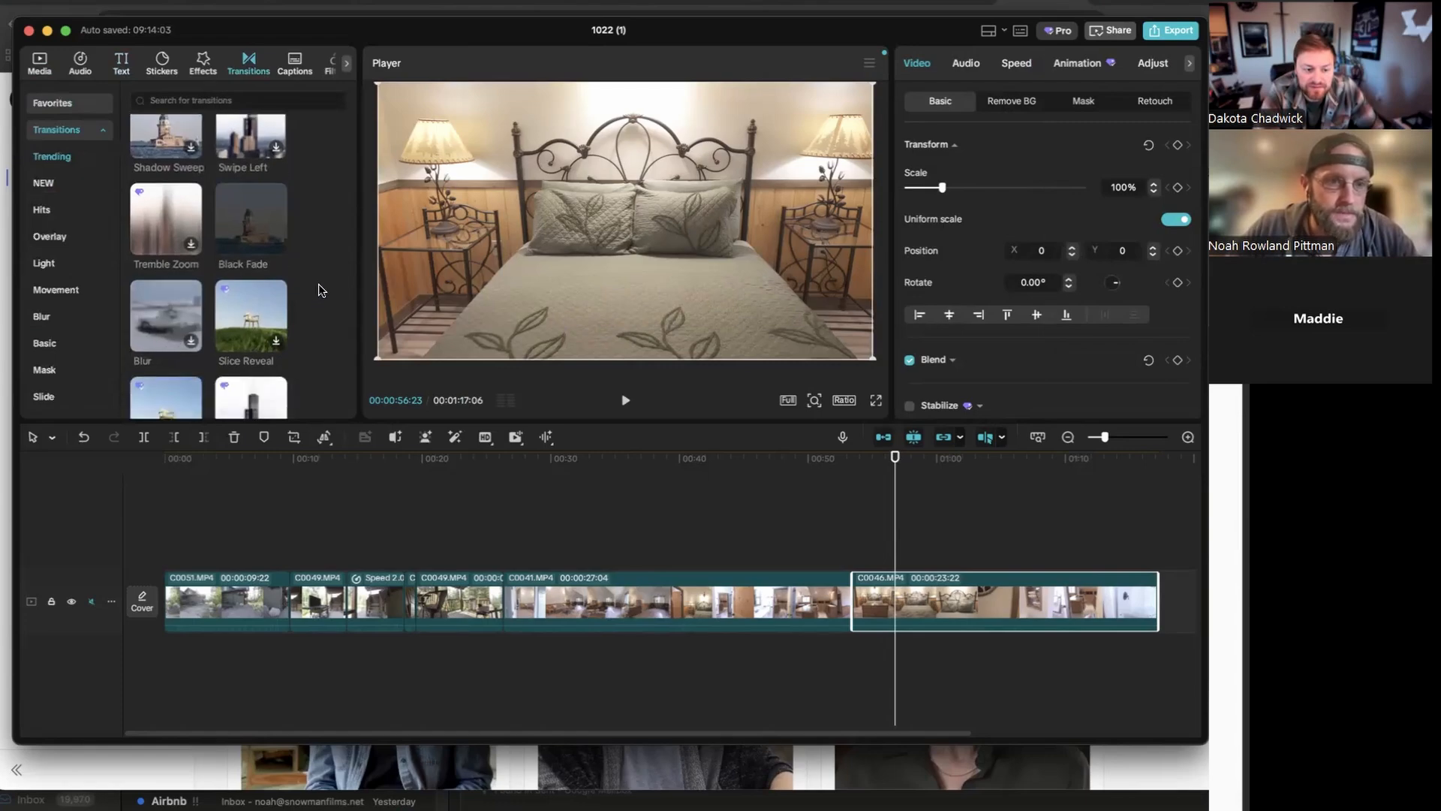
{"action": "scroll", "coordinate": [321, 291], "scroll_direction": "down", "scroll_amount": 1}
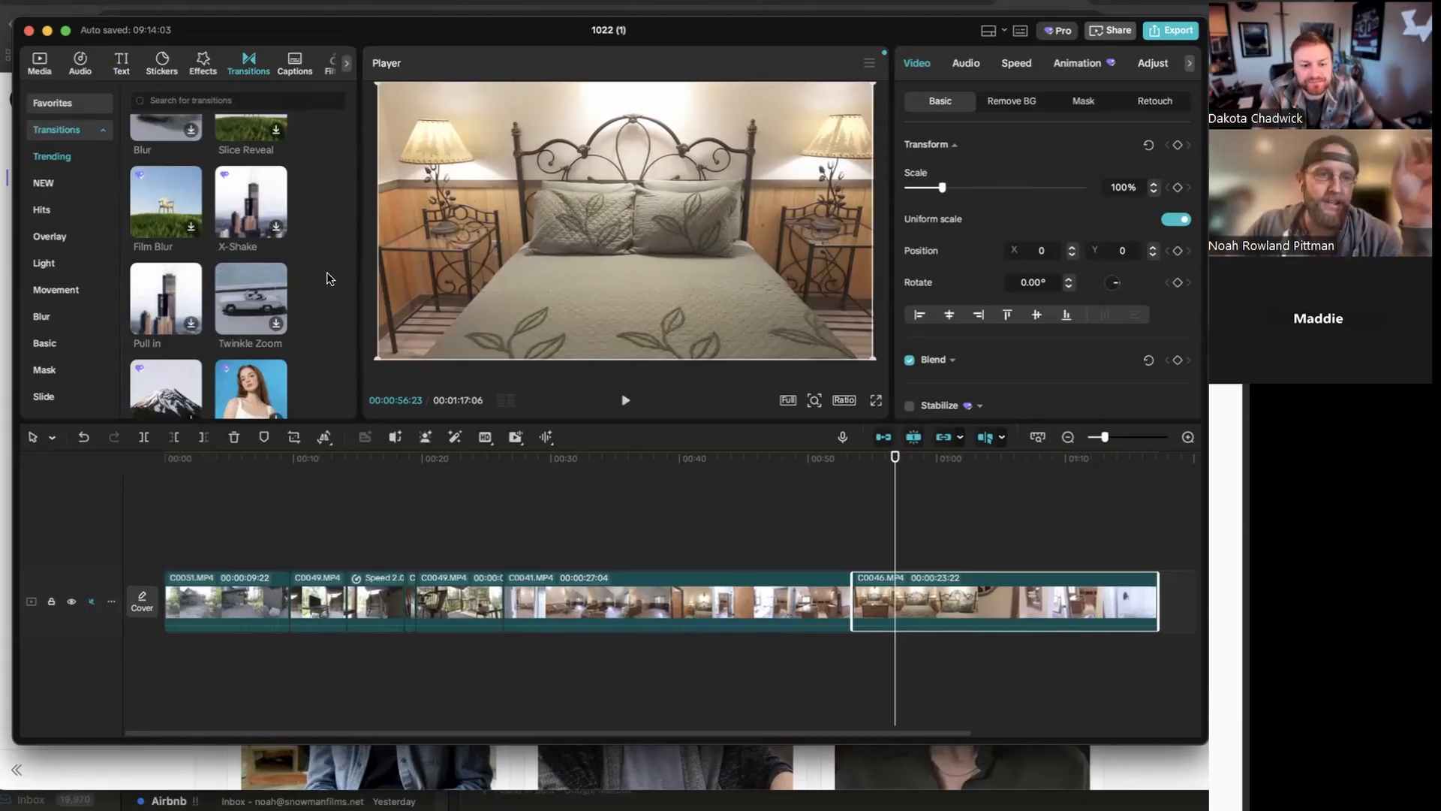
{"action": "scroll", "coordinate": [328, 279], "scroll_direction": "up", "scroll_amount": 2}
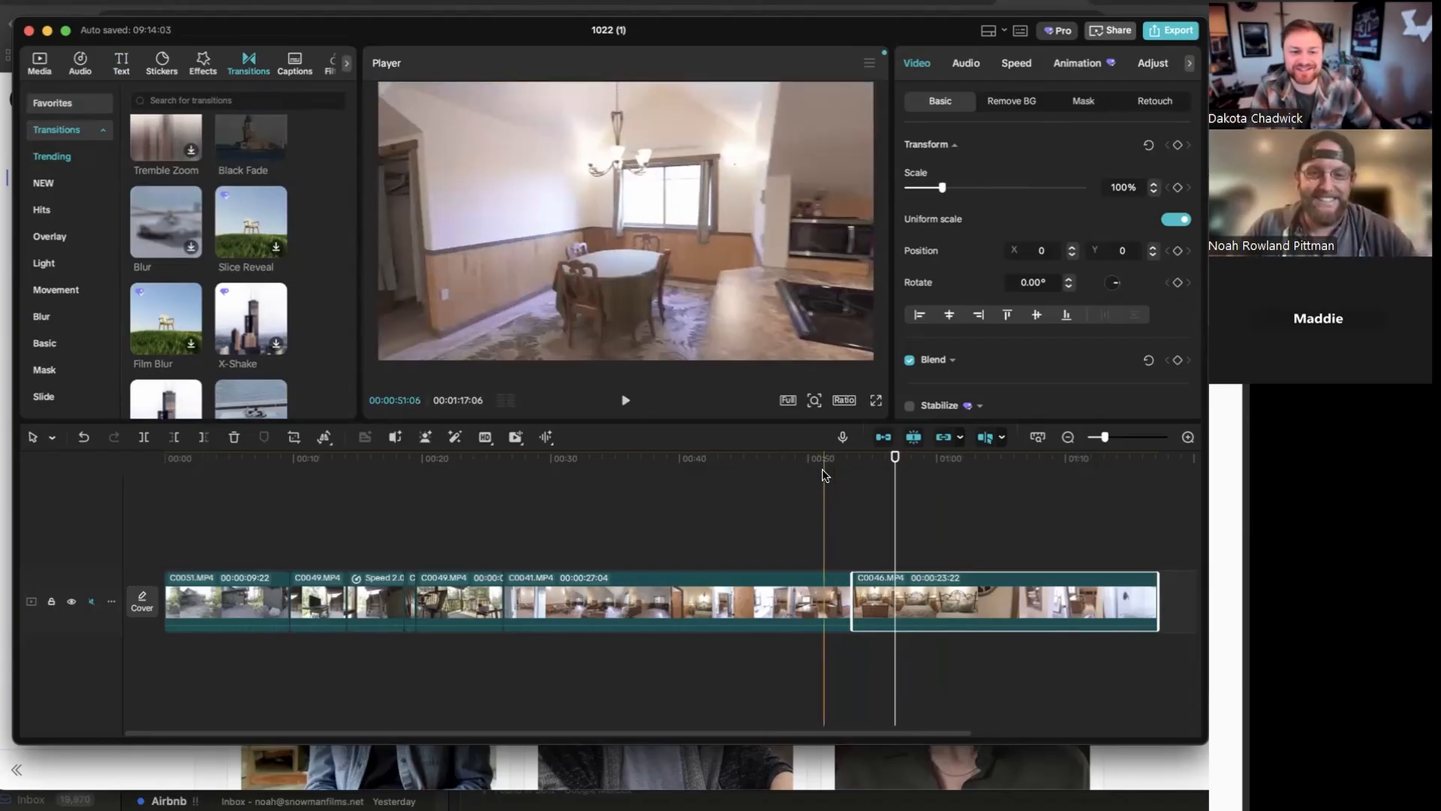
{"action": "left_click", "coordinate": [810, 467]}
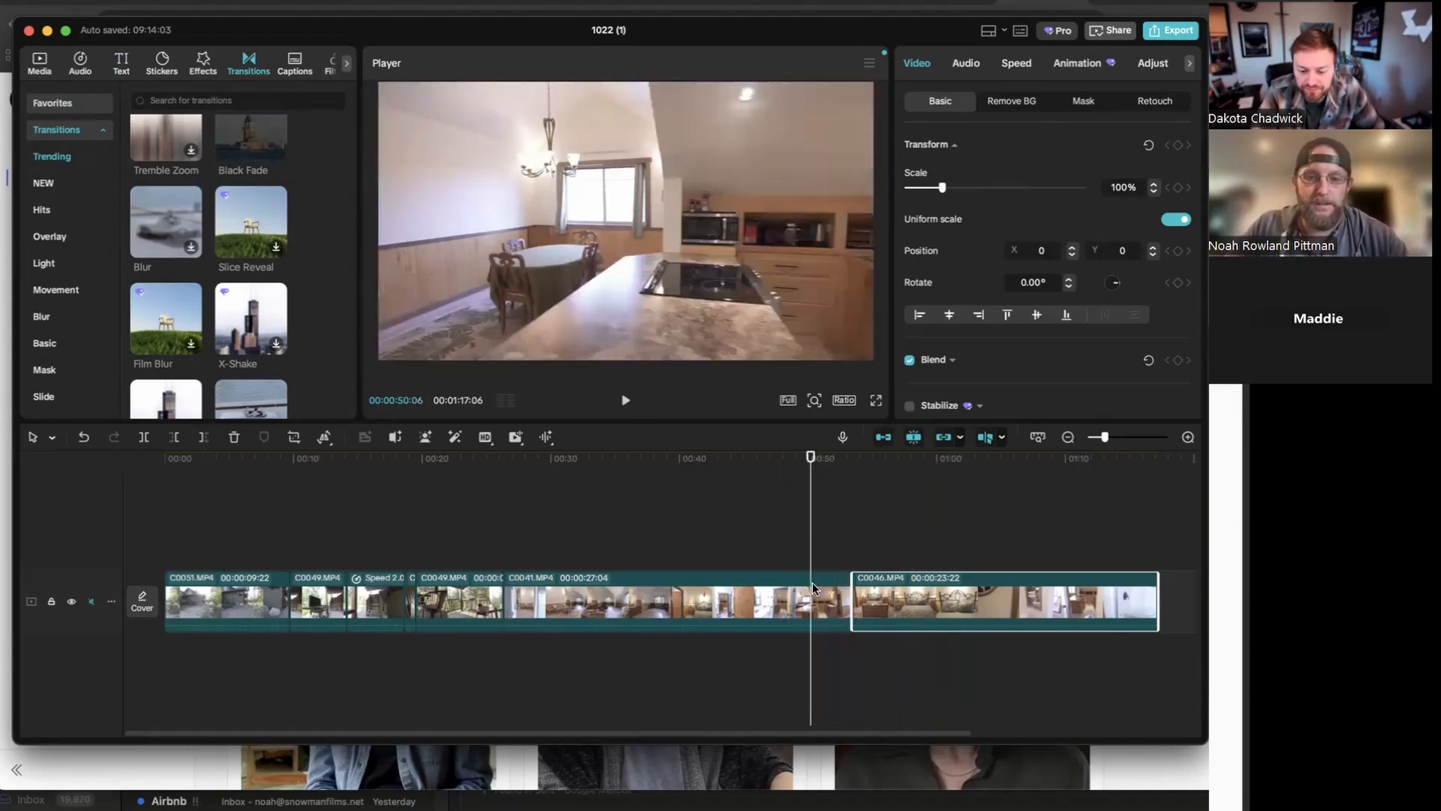
{"action": "mouse_move", "coordinate": [219, 124]}
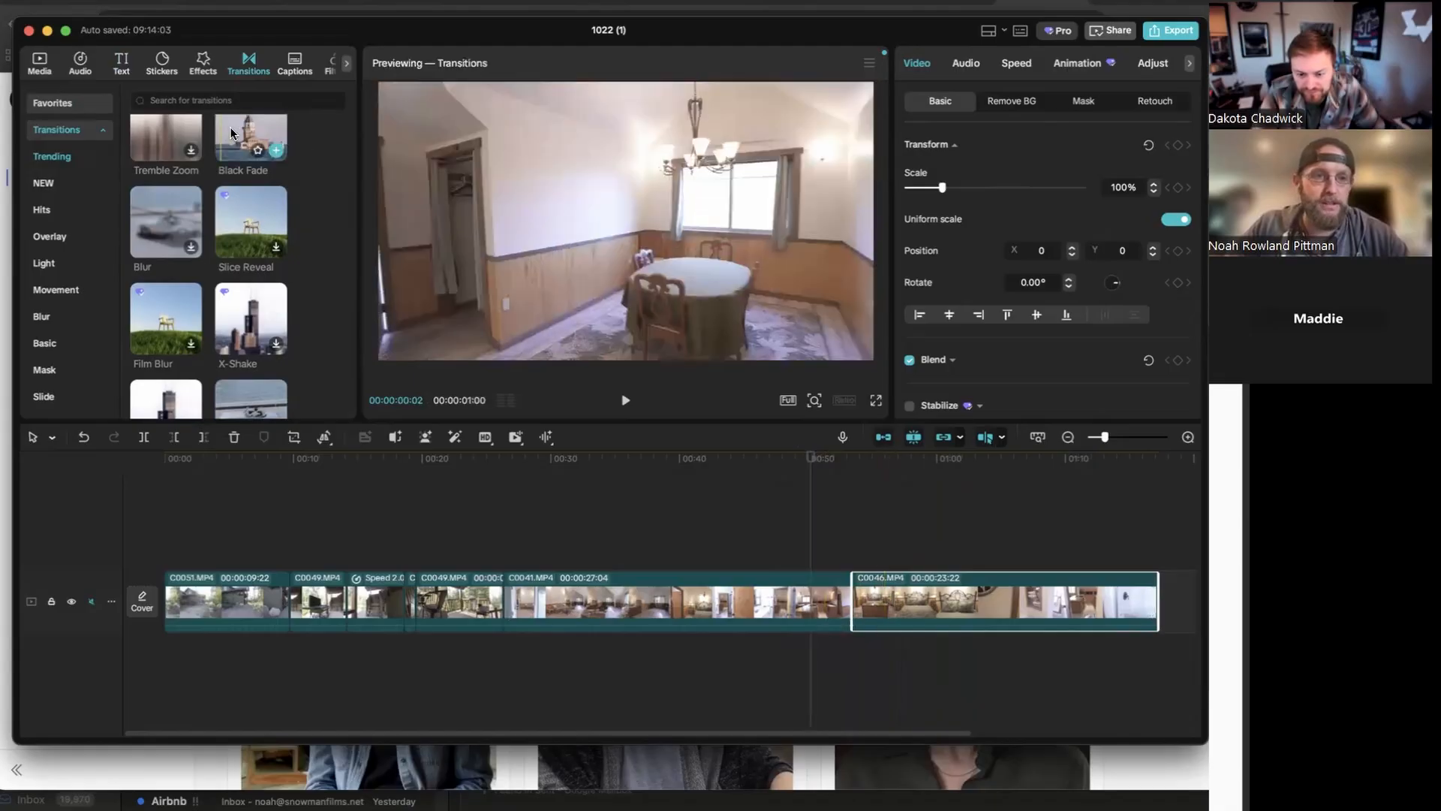
{"action": "mouse_move", "coordinate": [250, 132]}
{"action": "left_mouse_down"}
{"action": "mouse_move", "coordinate": [383, 183]}
{"action": "mouse_move", "coordinate": [756, 415]}
{"action": "mouse_move", "coordinate": [334, 184]}
{"action": "mouse_move", "coordinate": [818, 597]}
{"action": "mouse_move", "coordinate": [854, 603]}
{"action": "left_mouse_up"}
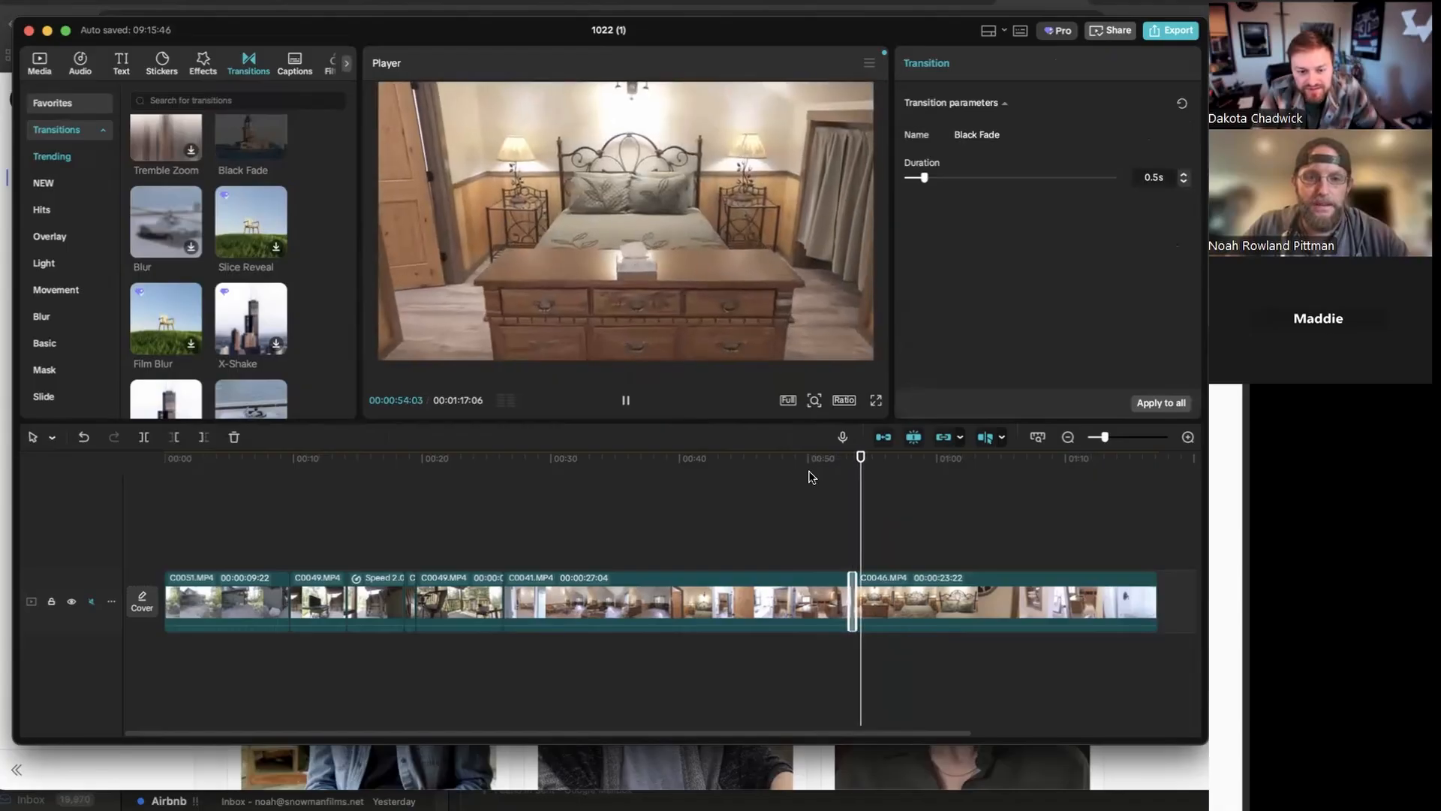
{"action": "key", "text": "space"}
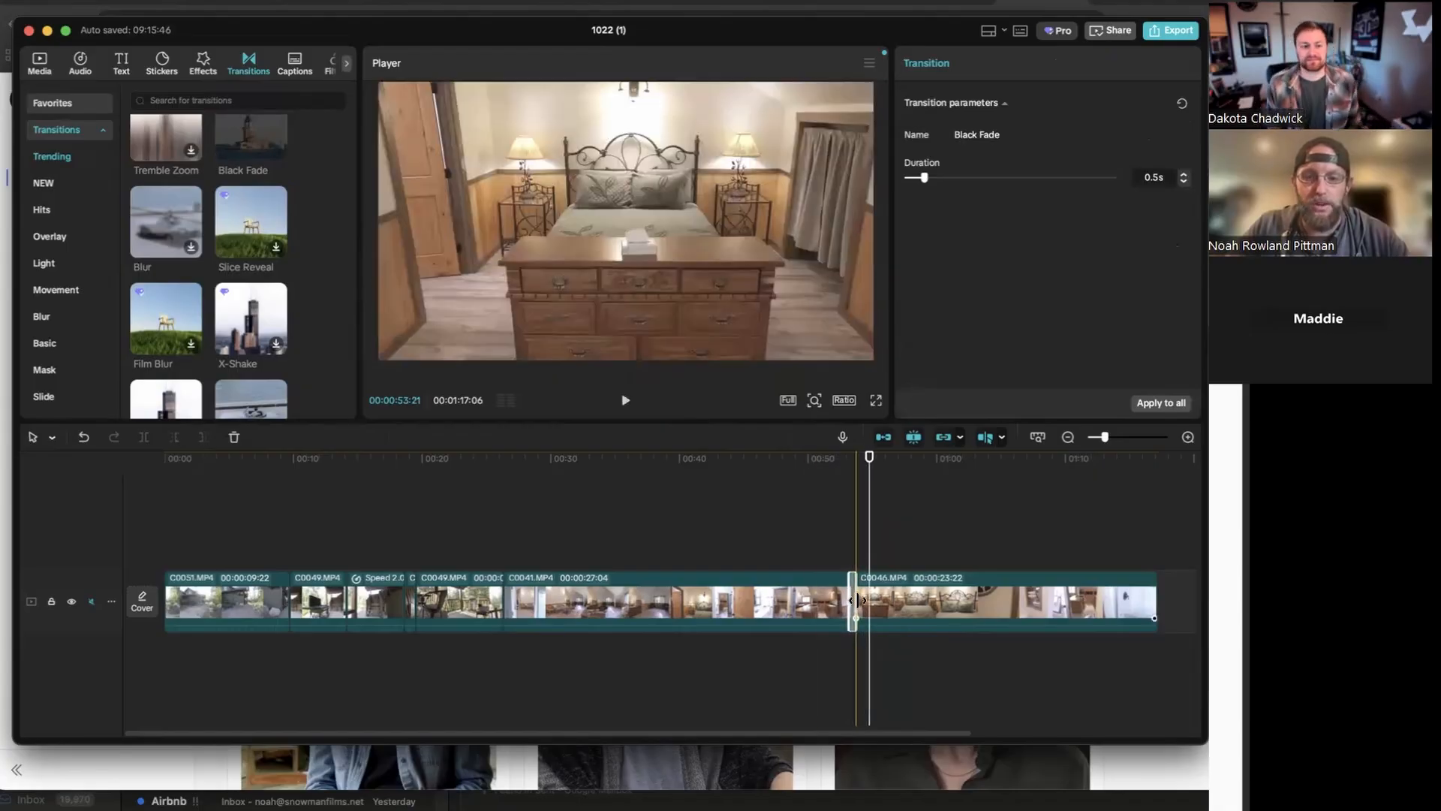
Lengthen the Black Fade transition to 0.8 s and play across the cut again
{"action": "left_click_drag", "start_coordinate": [855, 601], "coordinate": [856, 594]}
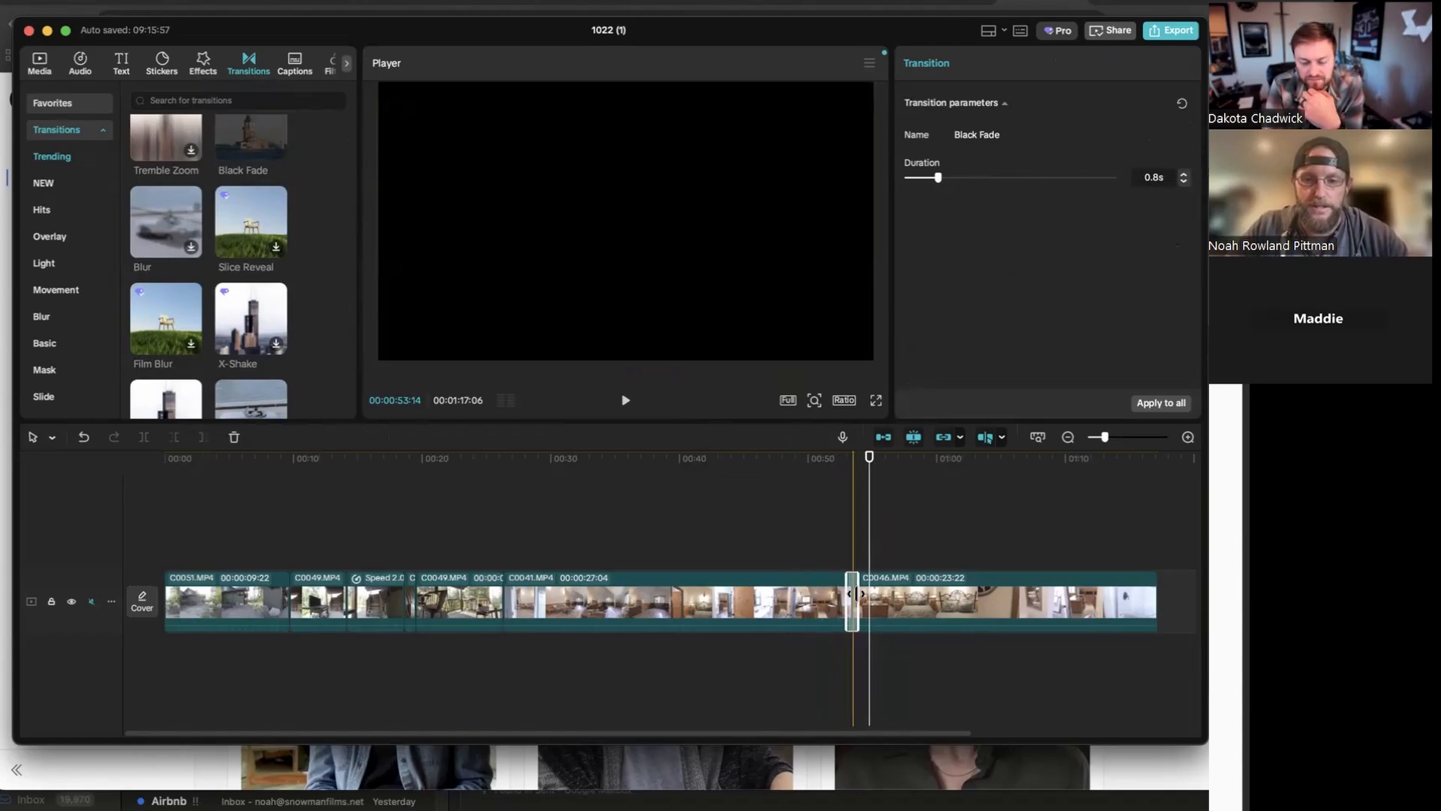
{"action": "left_click", "coordinate": [826, 478]}
{"action": "key", "text": "space"}
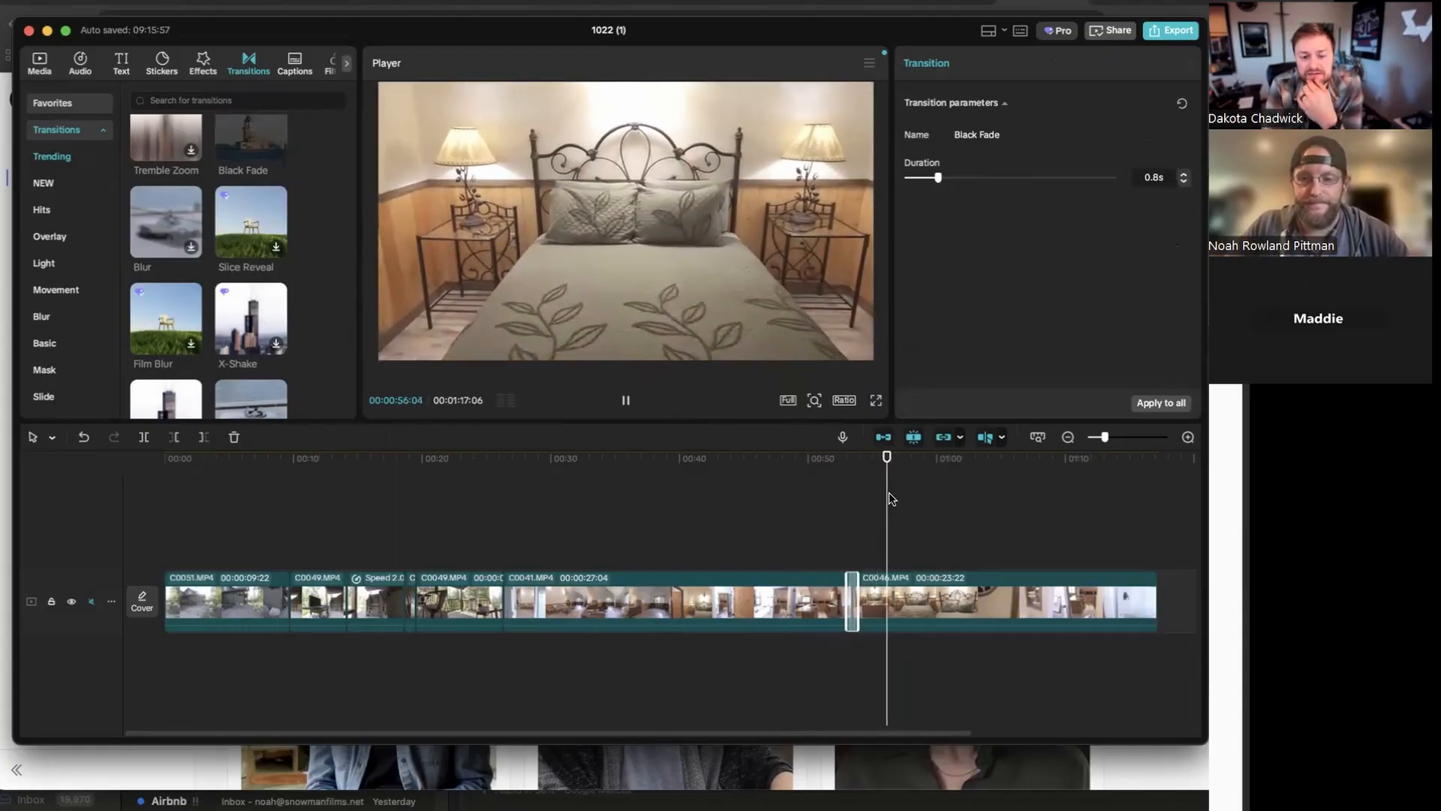
Split C0046.MP4 at 00:00:58:12, after the close view of the bed, and delete its closing segment
{"action": "mouse_move", "coordinate": [898, 461]}
{"action": "left_mouse_down"}
{"action": "mouse_move", "coordinate": [938, 453]}
{"action": "mouse_move", "coordinate": [916, 444]}
{"action": "left_mouse_up"}
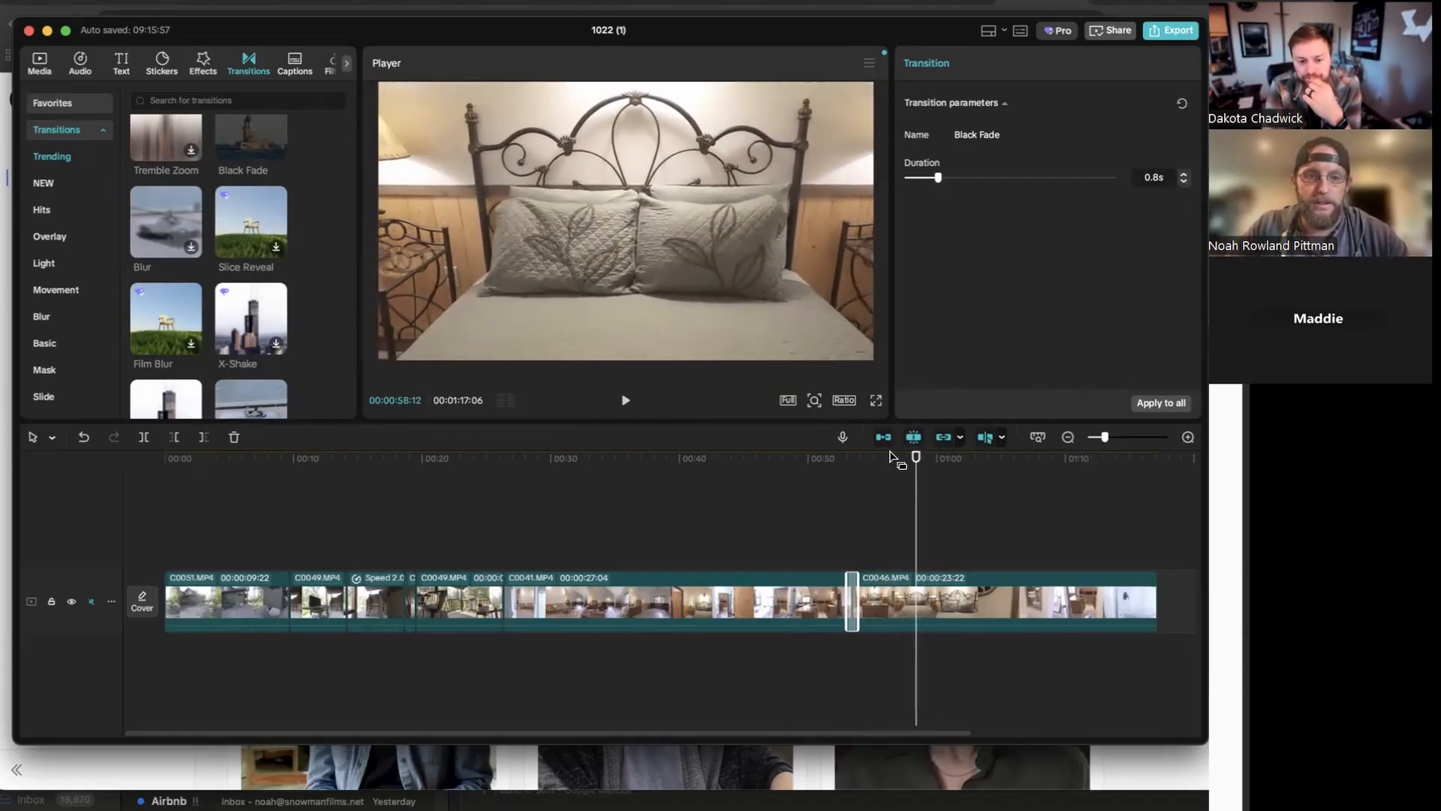
{"action": "left_click", "coordinate": [144, 437]}
{"action": "left_click_drag", "start_coordinate": [917, 455], "coordinate": [1059, 447]}
{"action": "left_click", "coordinate": [1027, 595]}
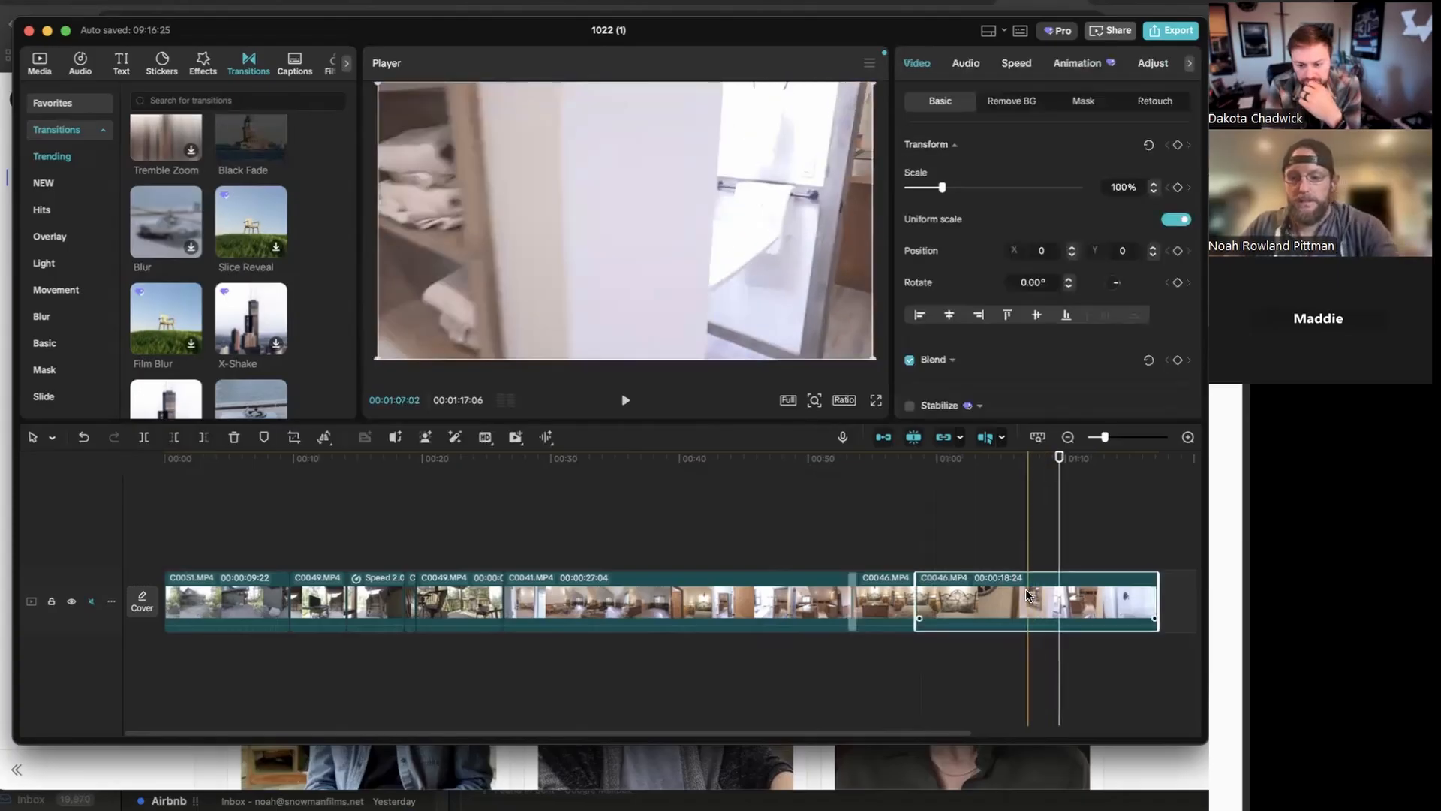
{"action": "key", "text": "Delete"}
Add C0043.MP4 to the end of the timeline, play its opening and scrub ahead to 00:01:14:16
{"action": "left_click", "coordinate": [36, 66]}
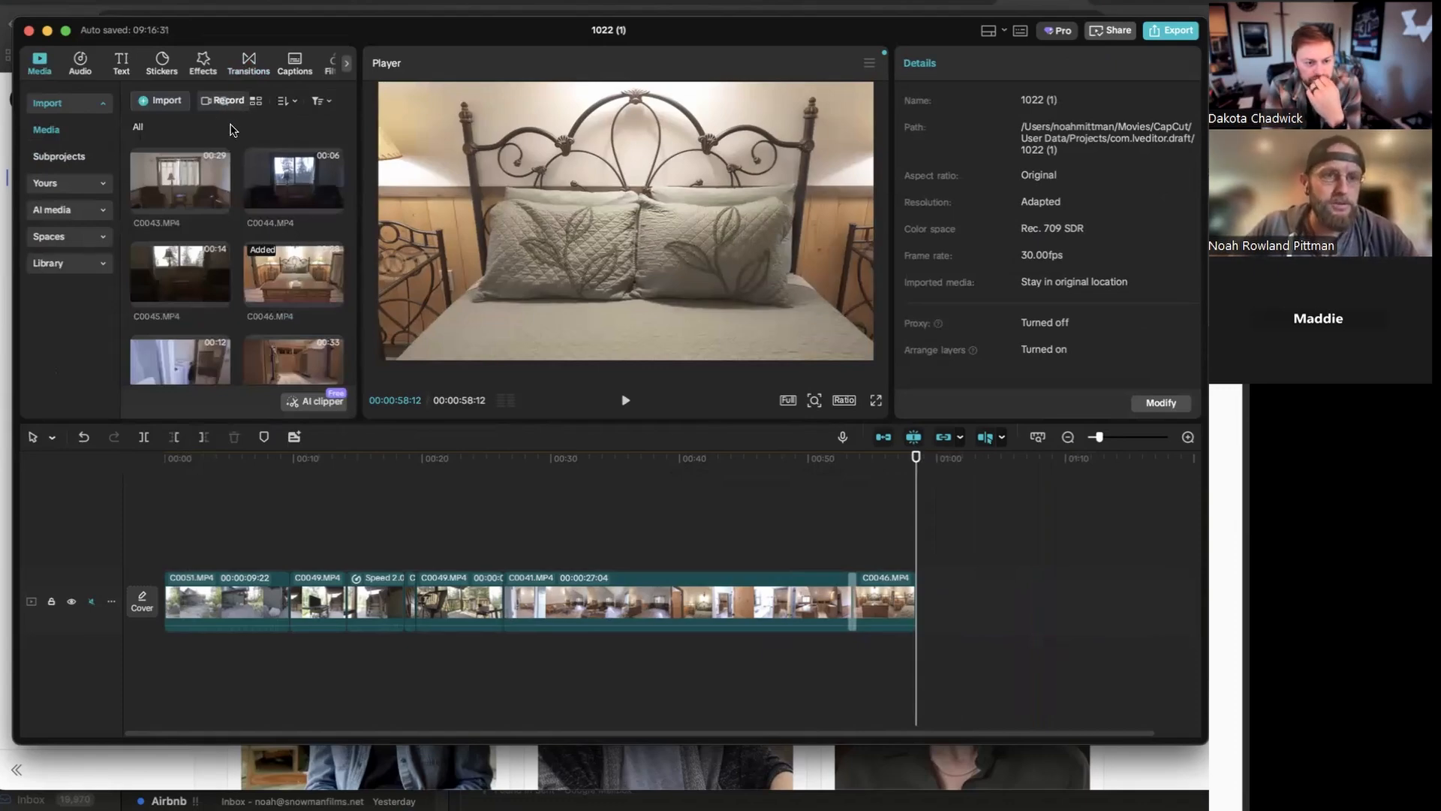
{"action": "left_click", "coordinate": [219, 203]}
{"action": "mouse_move", "coordinate": [931, 459]}
{"action": "left_mouse_down"}
{"action": "mouse_move", "coordinate": [1001, 474]}
{"action": "mouse_move", "coordinate": [916, 479]}
{"action": "left_mouse_up"}
{"action": "key", "text": "space"}
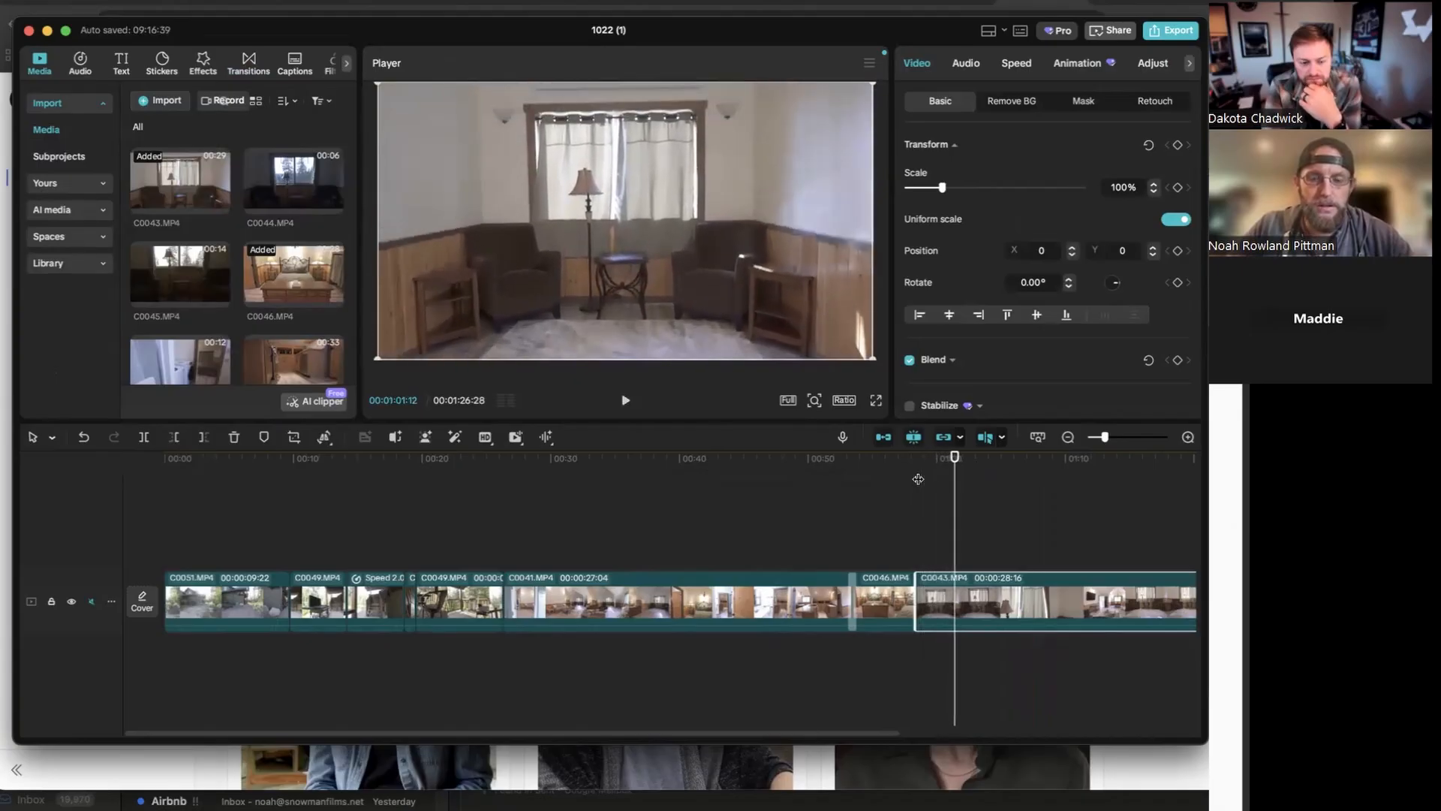
{"action": "key", "text": "space"}
{"action": "left_click_drag", "start_coordinate": [991, 470], "coordinate": [1124, 467]}
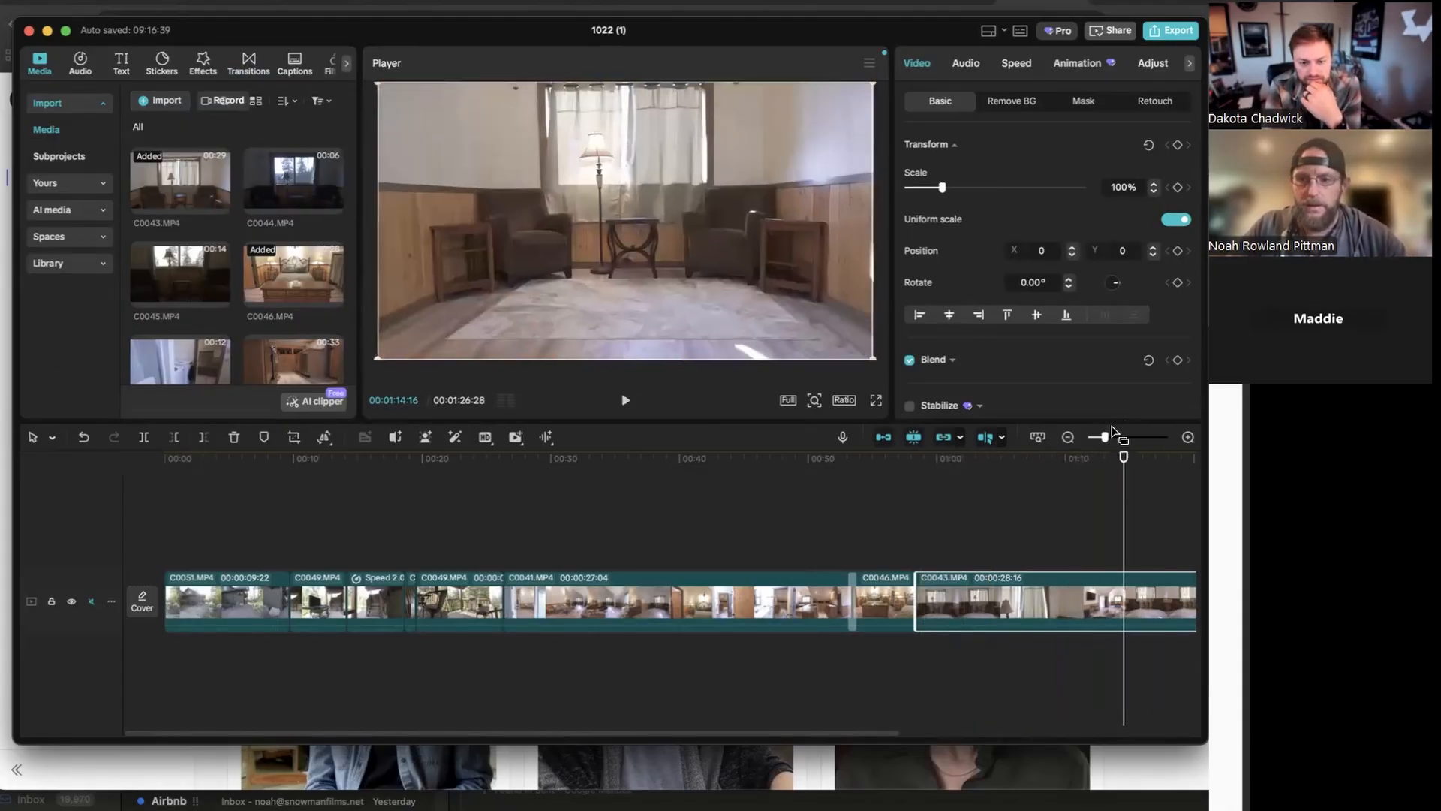
Rescale the timeline around C0043.MP4 and examine the sitting area footage near 00:01:16:26
{"action": "left_click_drag", "start_coordinate": [1106, 440], "coordinate": [1104, 440]}
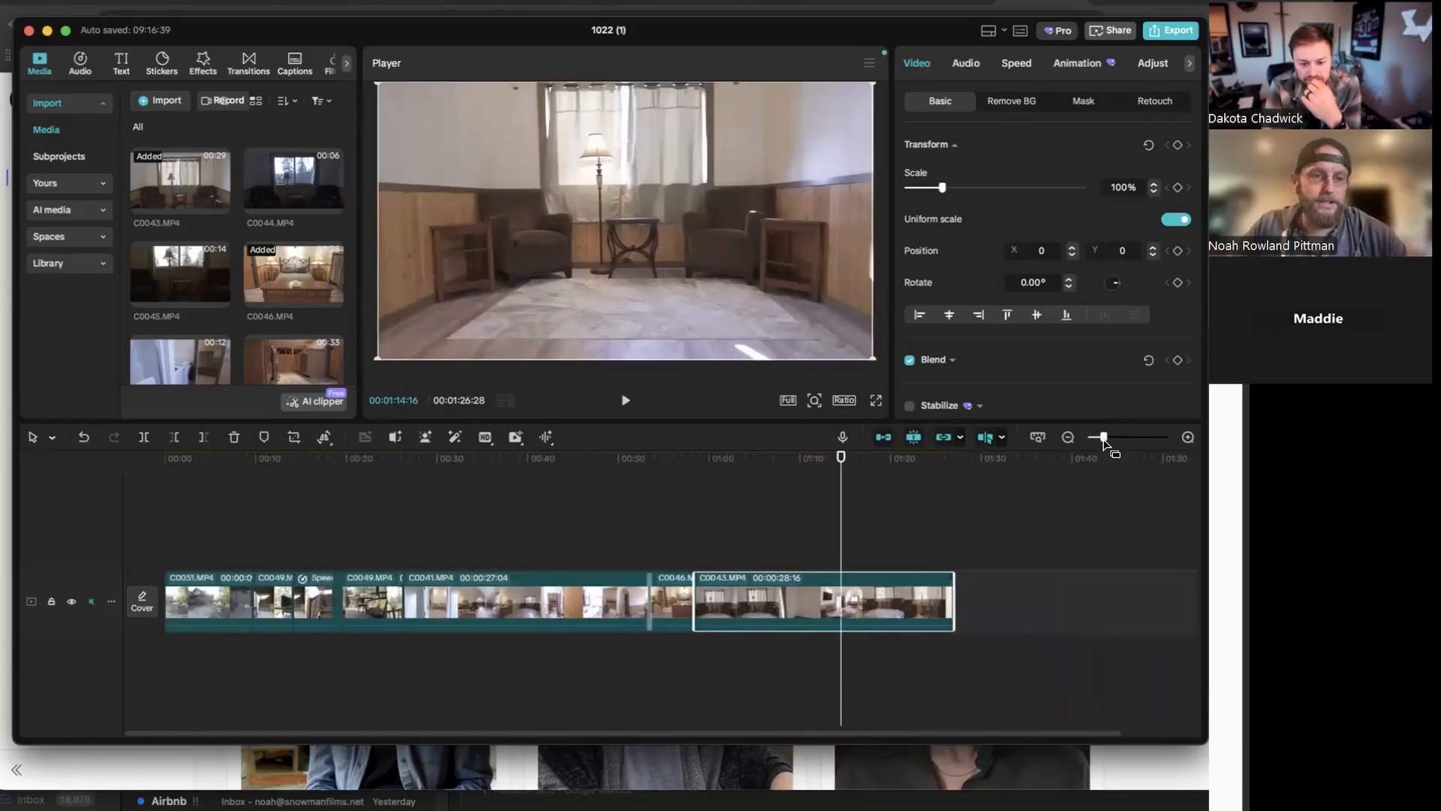
{"action": "left_click_drag", "start_coordinate": [773, 733], "coordinate": [663, 714]}
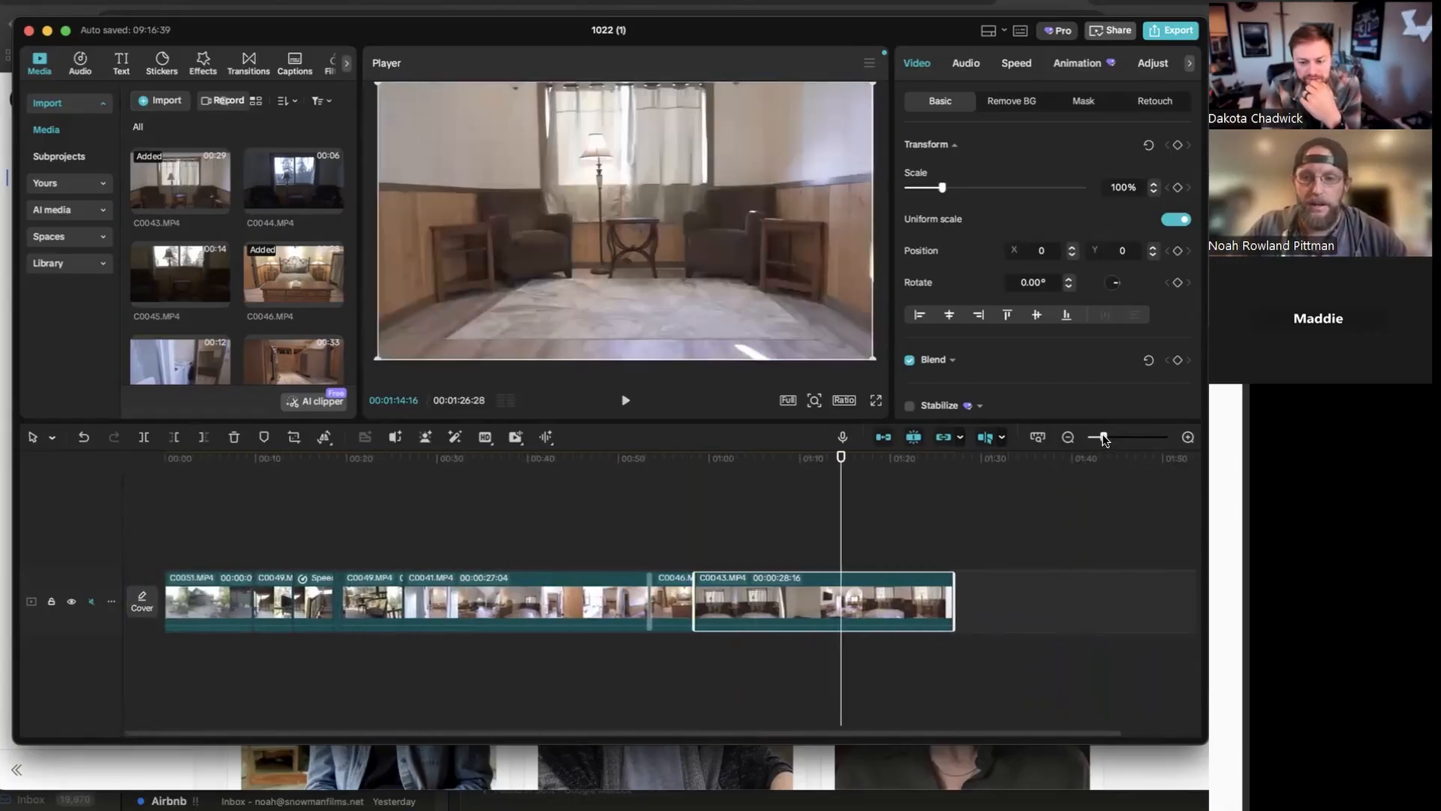
{"action": "left_click", "coordinate": [1110, 440]}
{"action": "left_click_drag", "start_coordinate": [892, 733], "coordinate": [1053, 709]}
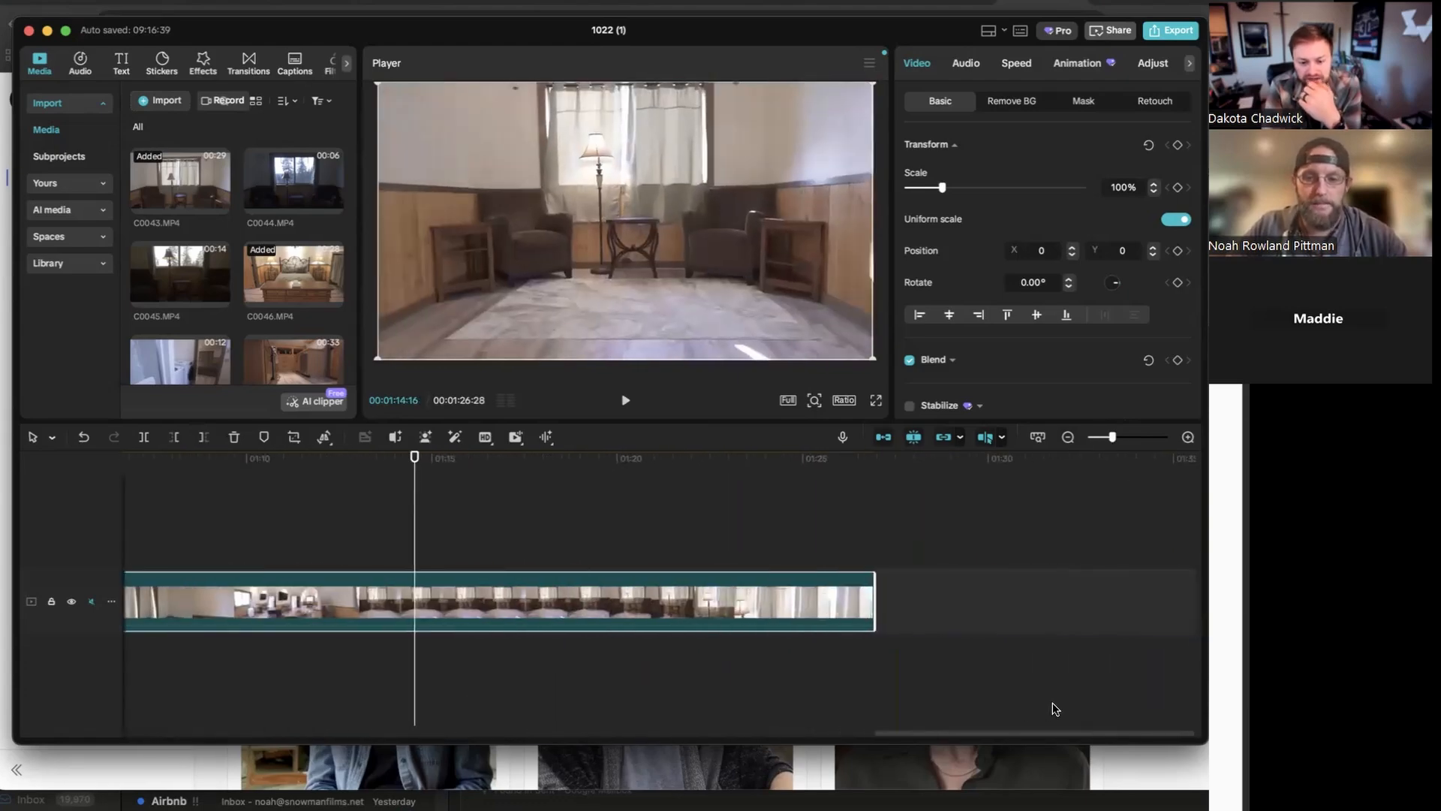
{"action": "left_click_drag", "start_coordinate": [1114, 436], "coordinate": [1103, 437]}
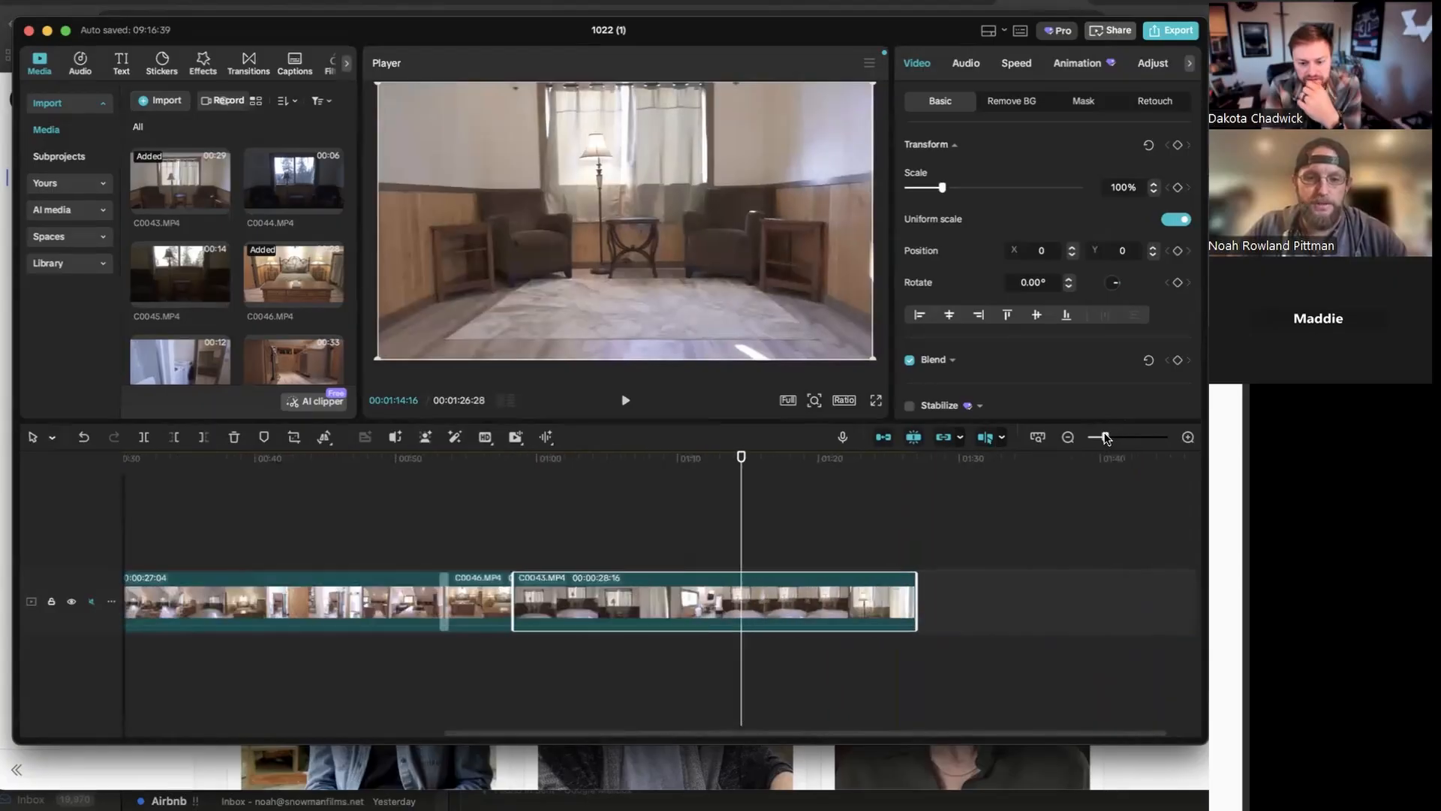
{"action": "left_click_drag", "start_coordinate": [747, 460], "coordinate": [786, 466]}
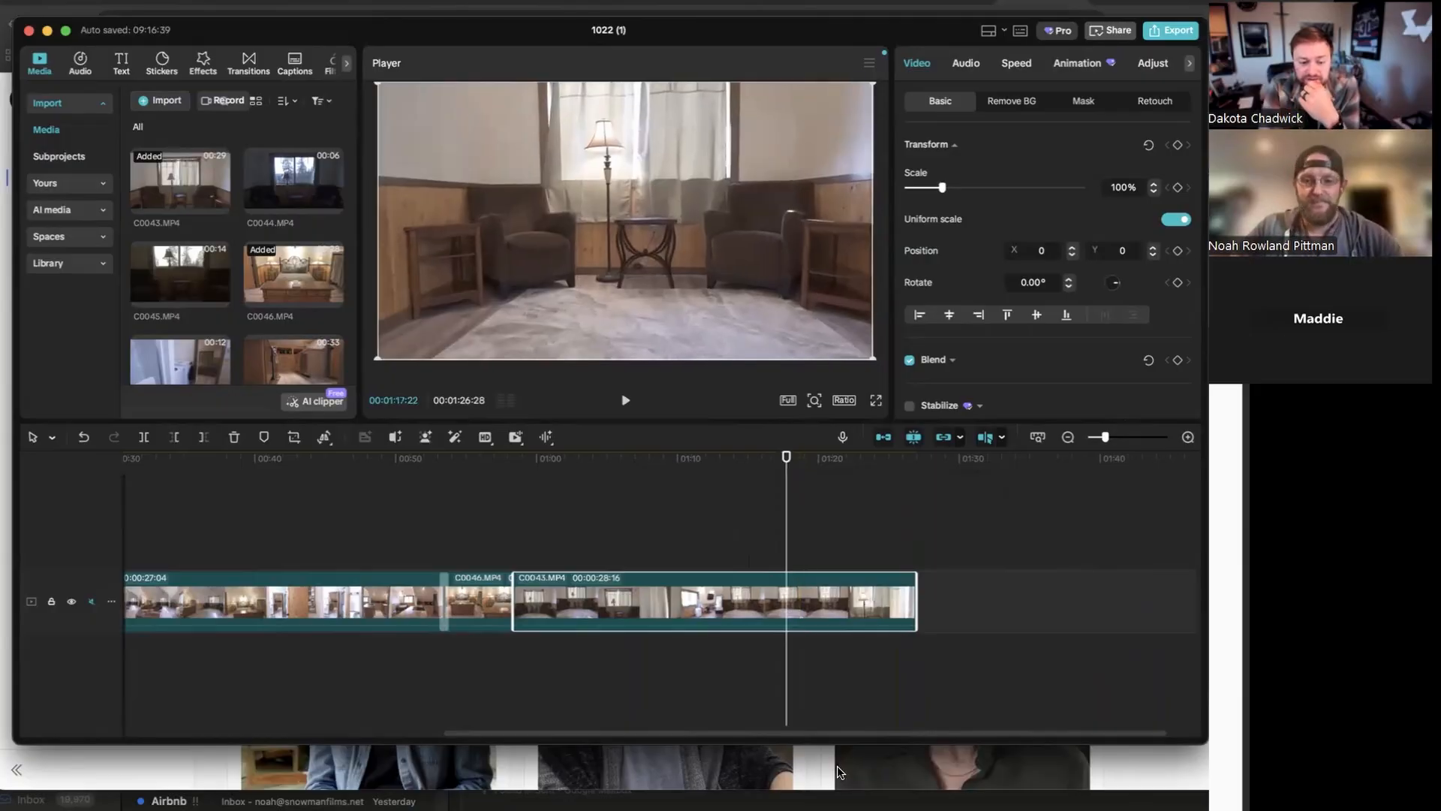
{"action": "left_click_drag", "start_coordinate": [857, 733], "coordinate": [830, 711]}
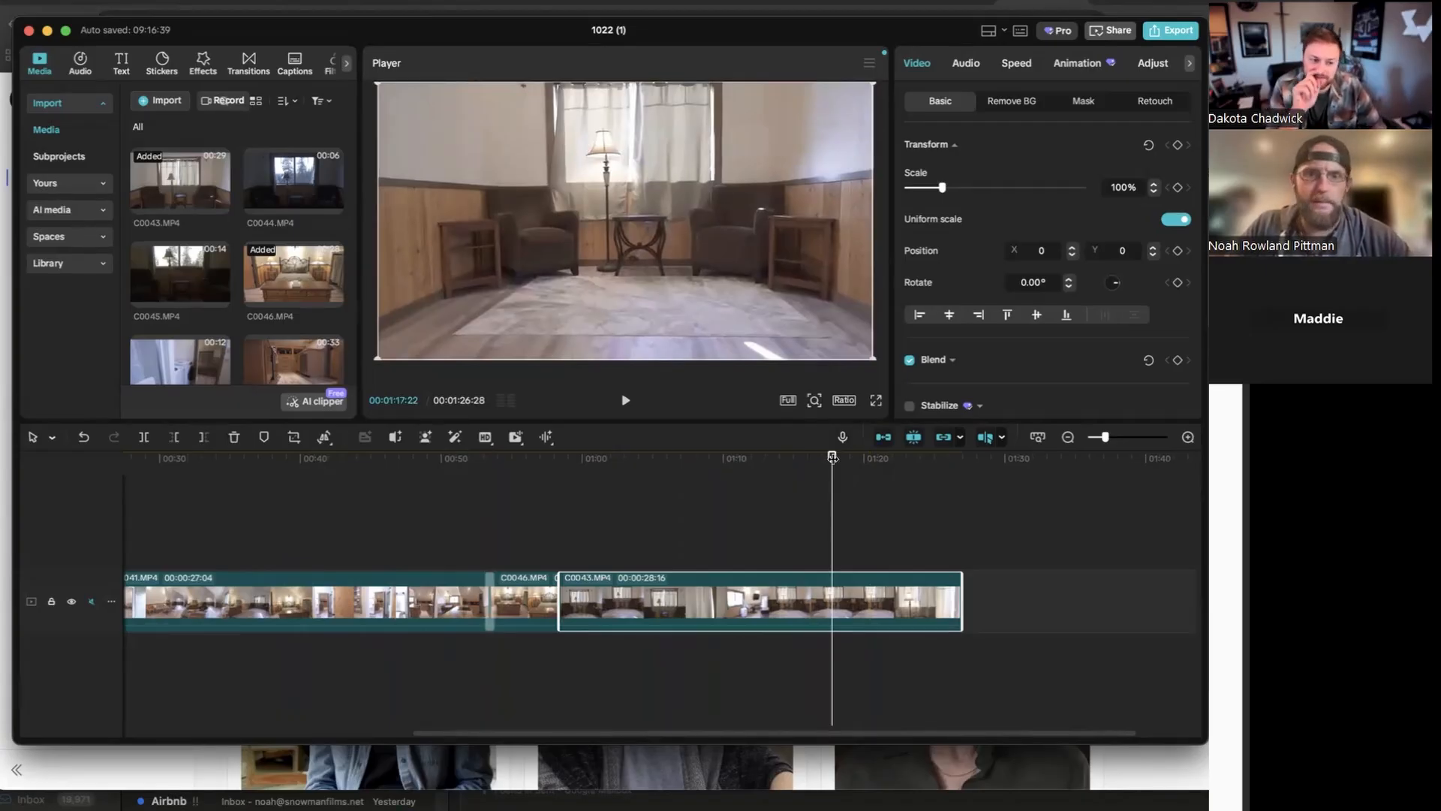
{"action": "mouse_move", "coordinate": [832, 456]}
{"action": "left_mouse_down"}
{"action": "mouse_move", "coordinate": [846, 455]}
{"action": "mouse_move", "coordinate": [801, 451]}
{"action": "mouse_move", "coordinate": [820, 453]}
{"action": "left_mouse_up"}
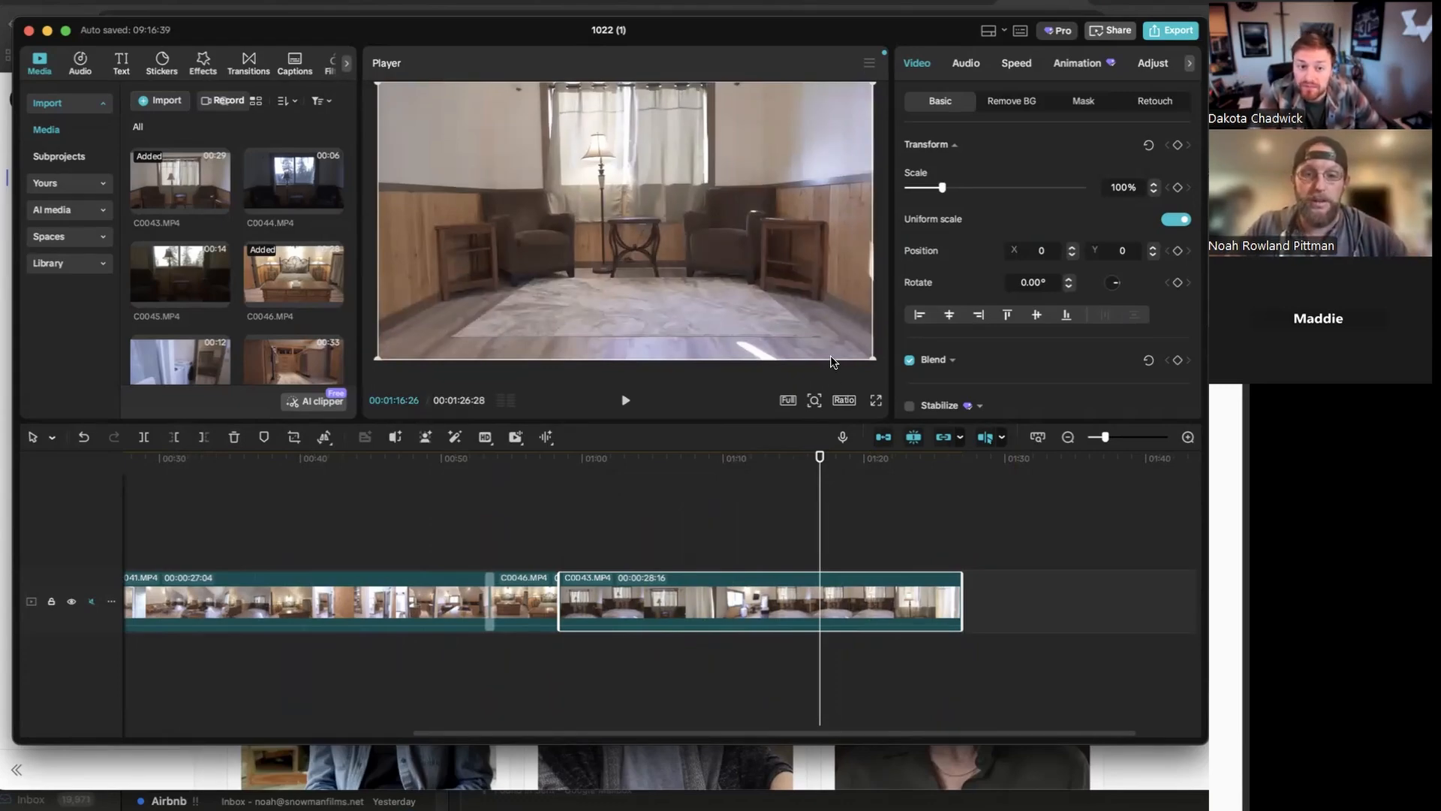
Try the 9:16 aspect ratio on the video and restore the Original ratio
{"action": "left_click", "coordinate": [844, 400]}
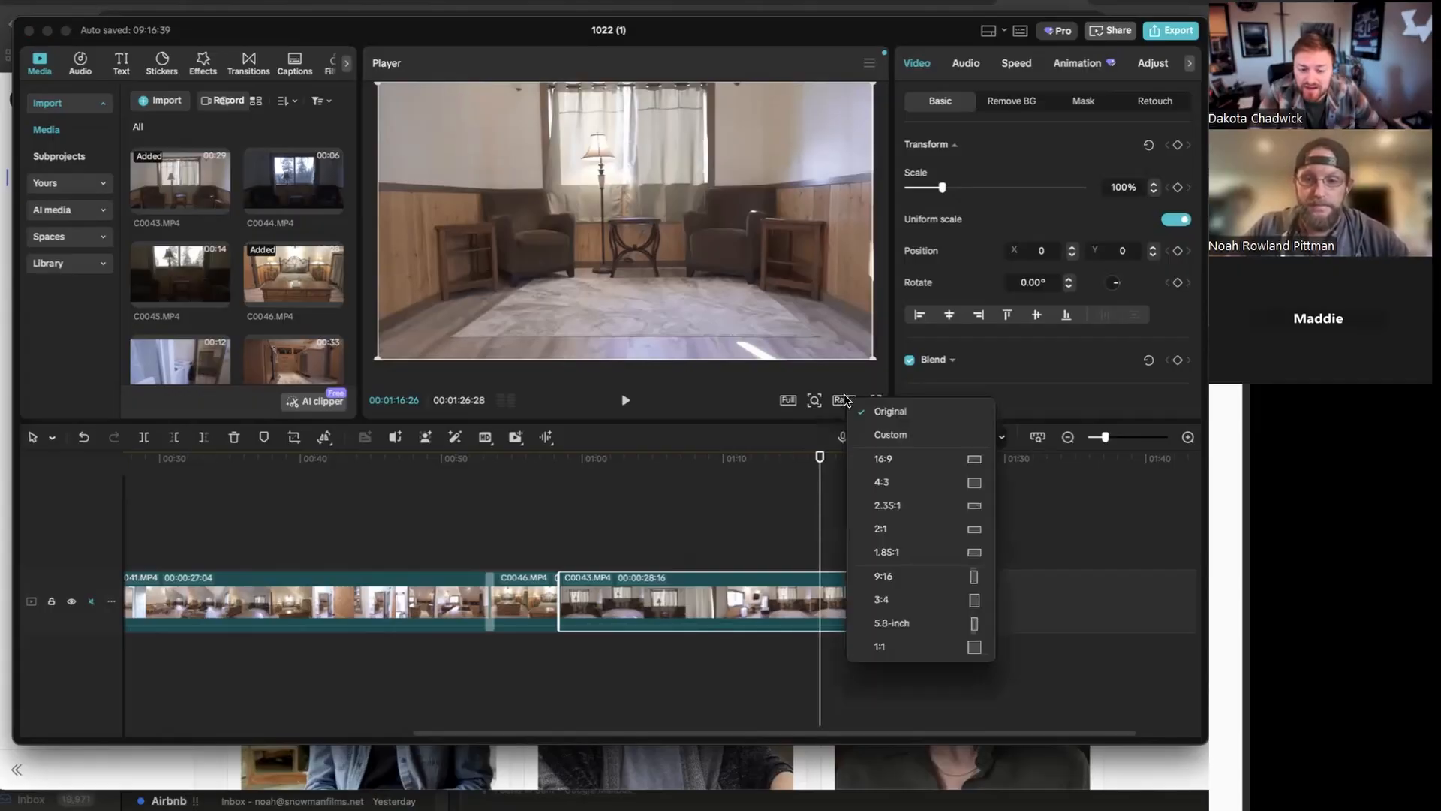
{"action": "left_click", "coordinate": [919, 572]}
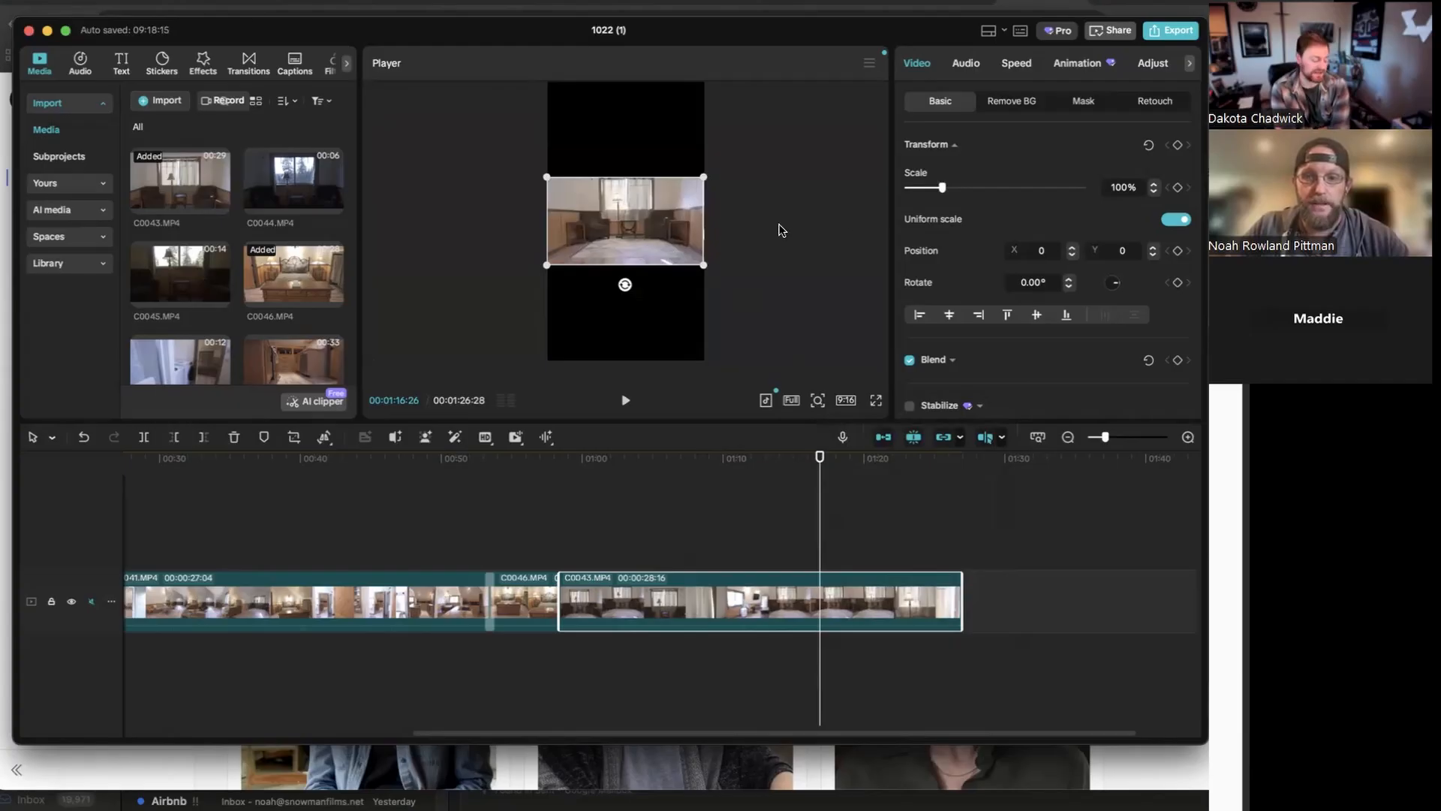
{"action": "mouse_move", "coordinate": [943, 190]}
{"action": "left_mouse_down"}
{"action": "mouse_move", "coordinate": [1005, 192]}
{"action": "mouse_move", "coordinate": [912, 192]}
{"action": "mouse_move", "coordinate": [954, 199]}
{"action": "left_mouse_up"}
{"action": "left_click", "coordinate": [84, 437]}
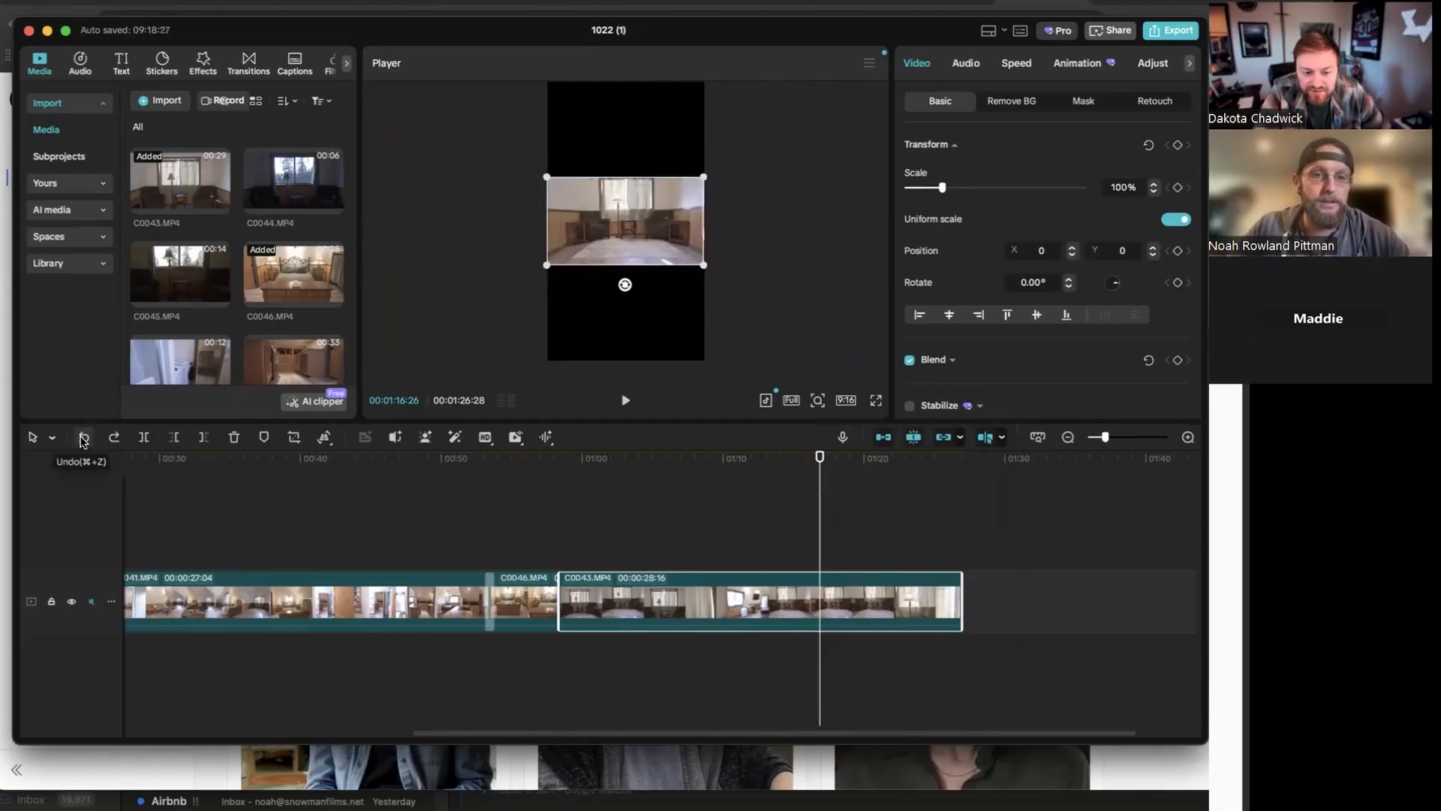
{"action": "left_click", "coordinate": [846, 401]}
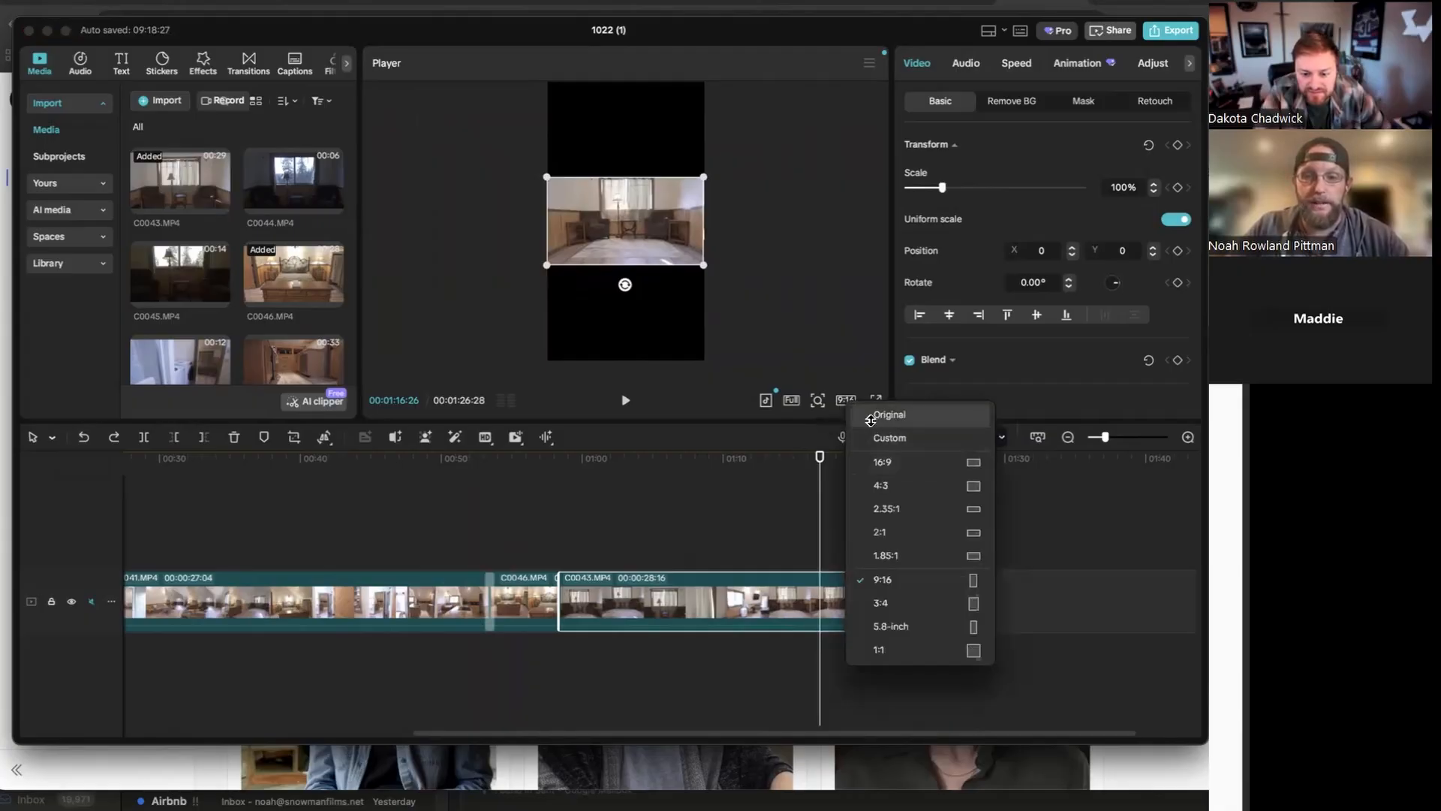
{"action": "left_click", "coordinate": [871, 414]}
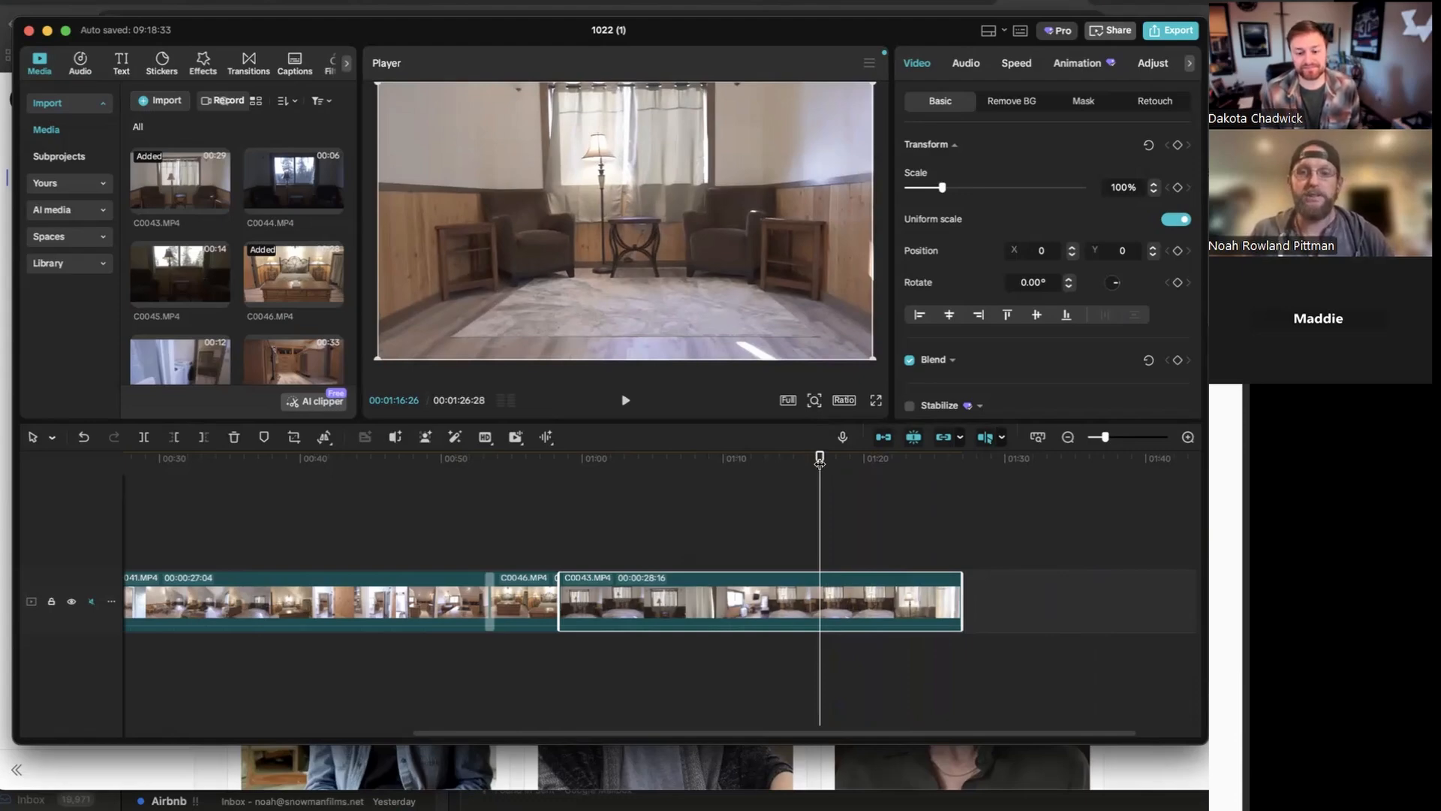
Split C0043.MP4 at 00:01:18:11, in the wide view of the sitting area, and delete its opening segment
{"action": "left_click_drag", "start_coordinate": [819, 462], "coordinate": [841, 459]}
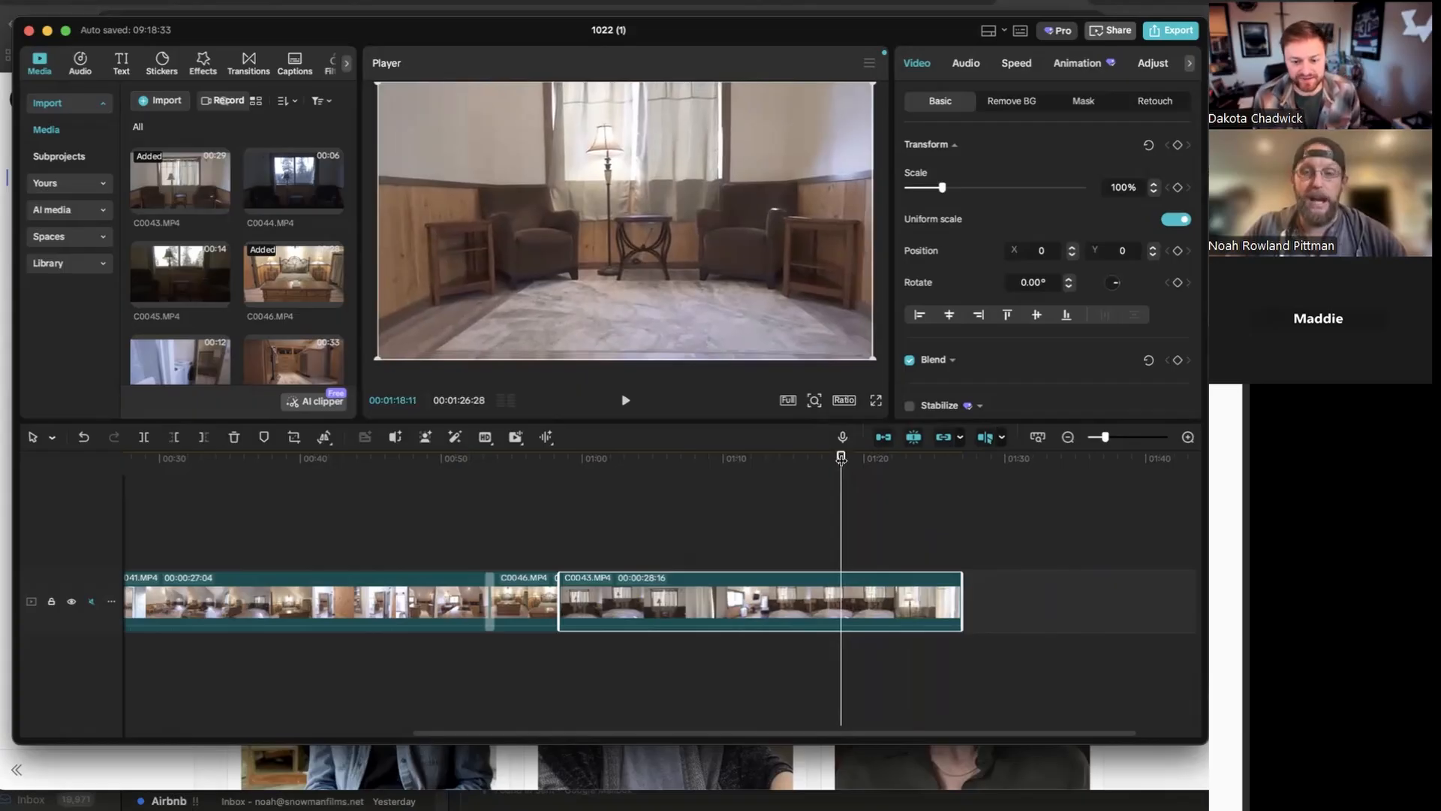
{"action": "left_click", "coordinate": [143, 437]}
{"action": "left_click", "coordinate": [682, 592]}
{"action": "key", "text": "Delete"}
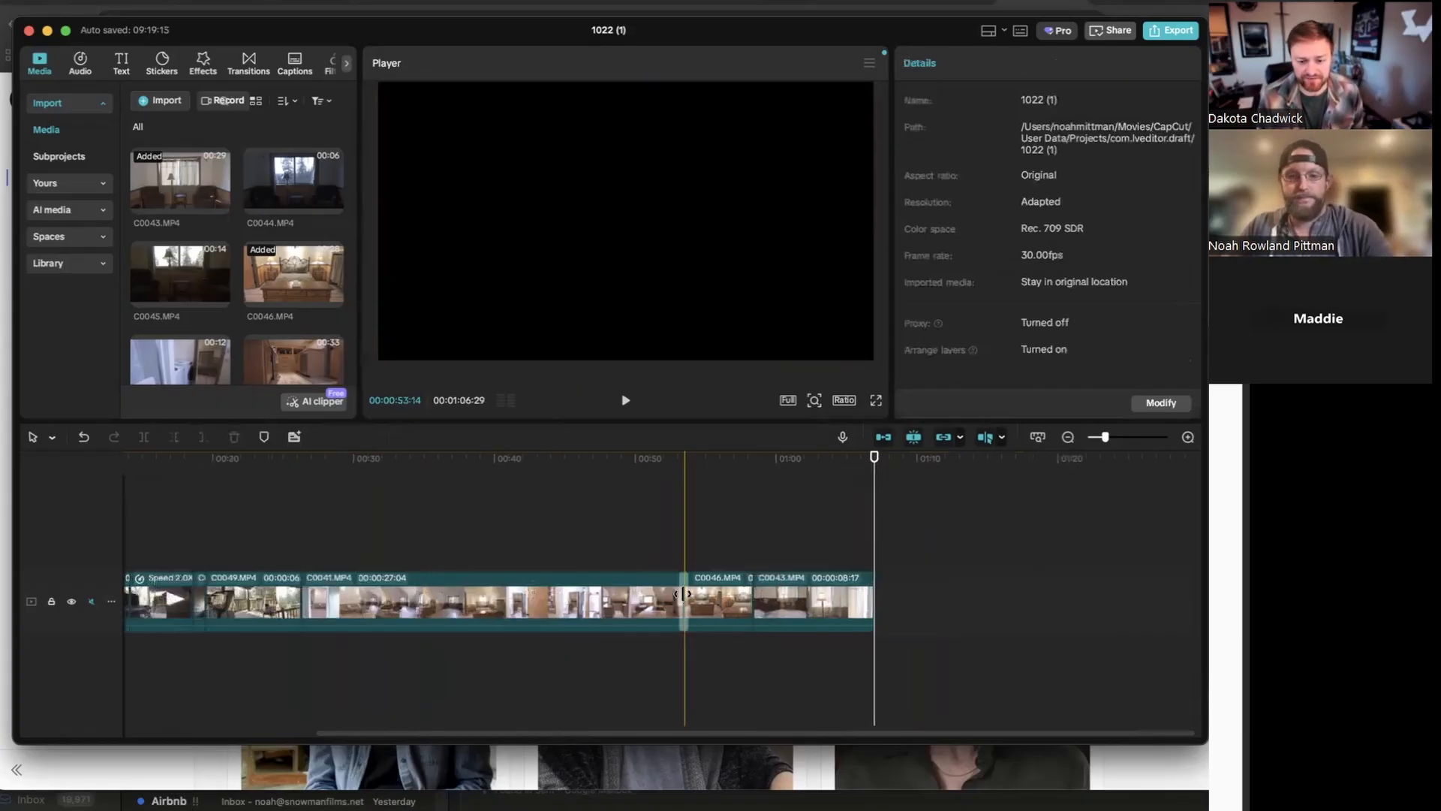
Play from 00:00:49:28 in C0041.MP4, skip ahead and review the cut from the bedroom to the sitting area
{"action": "left_click", "coordinate": [634, 459]}
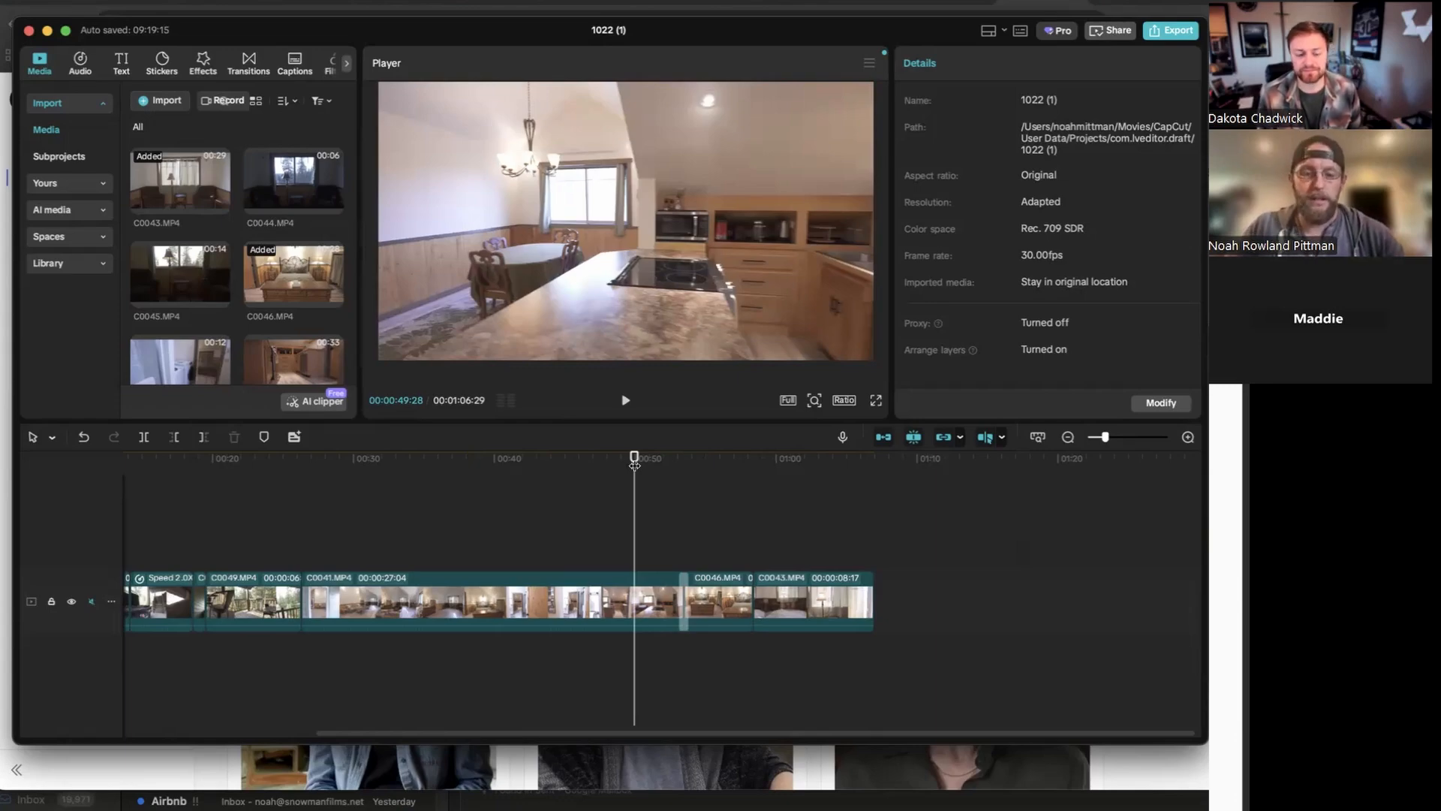
{"action": "key", "text": "space"}
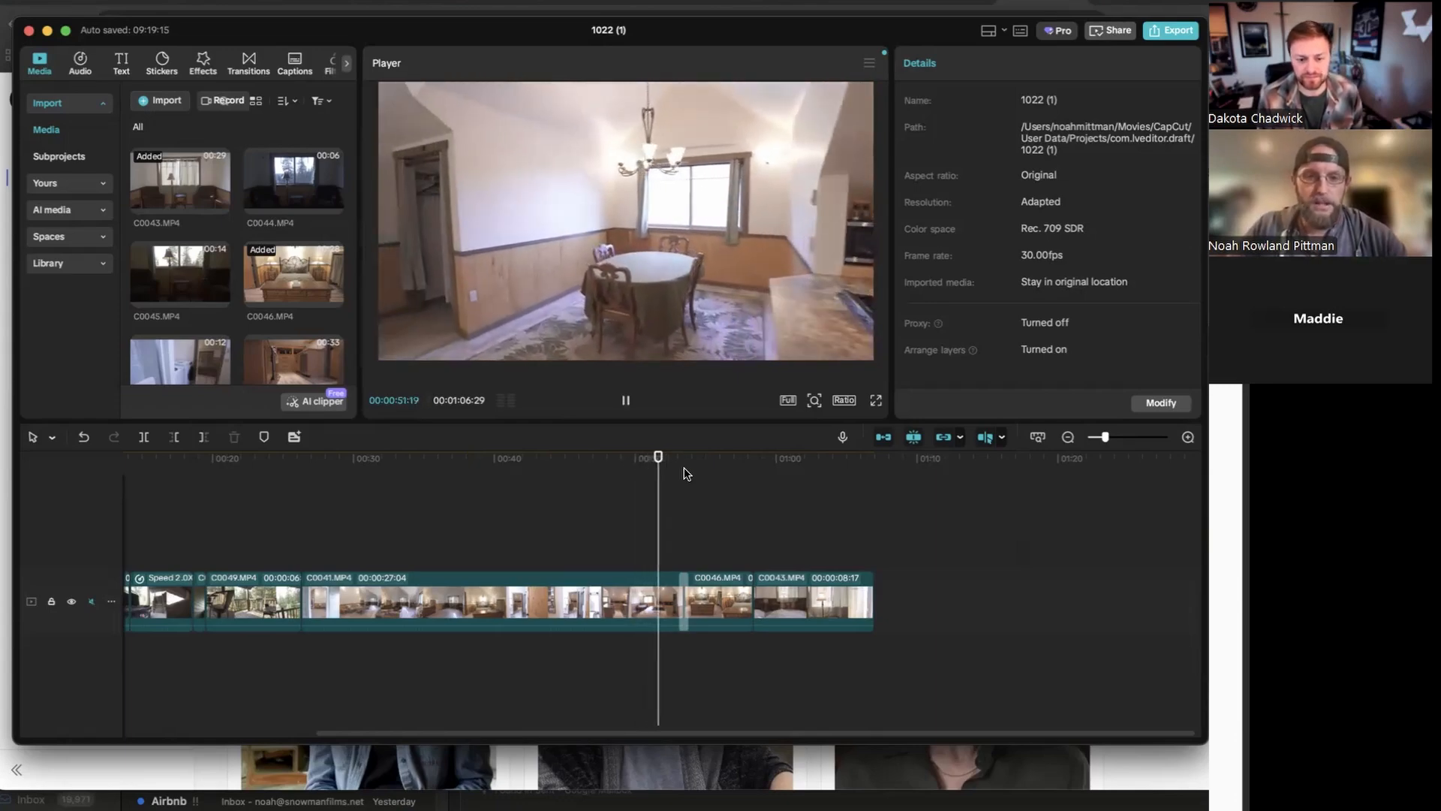
{"action": "left_click", "coordinate": [781, 469]}
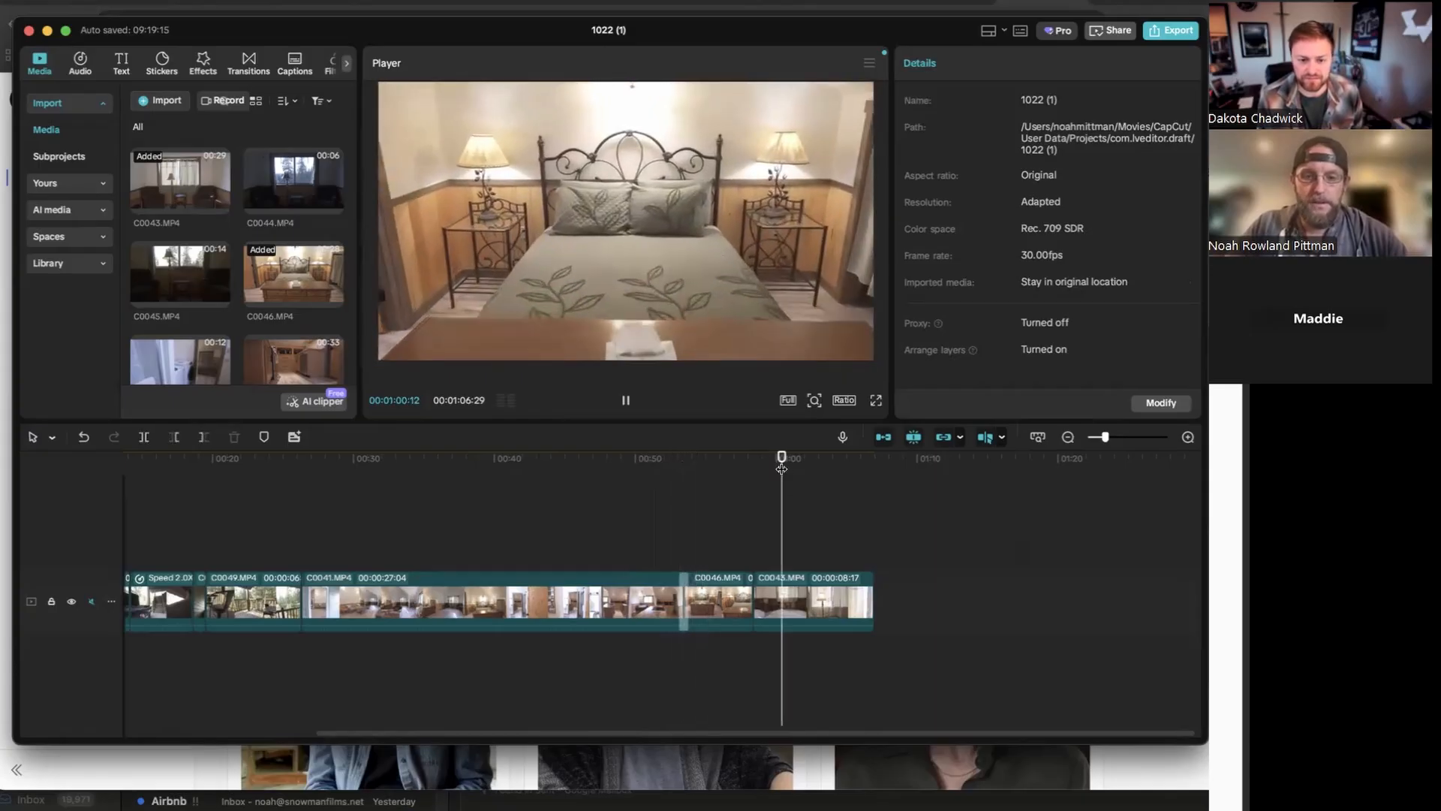
{"action": "left_click", "coordinate": [753, 462]}
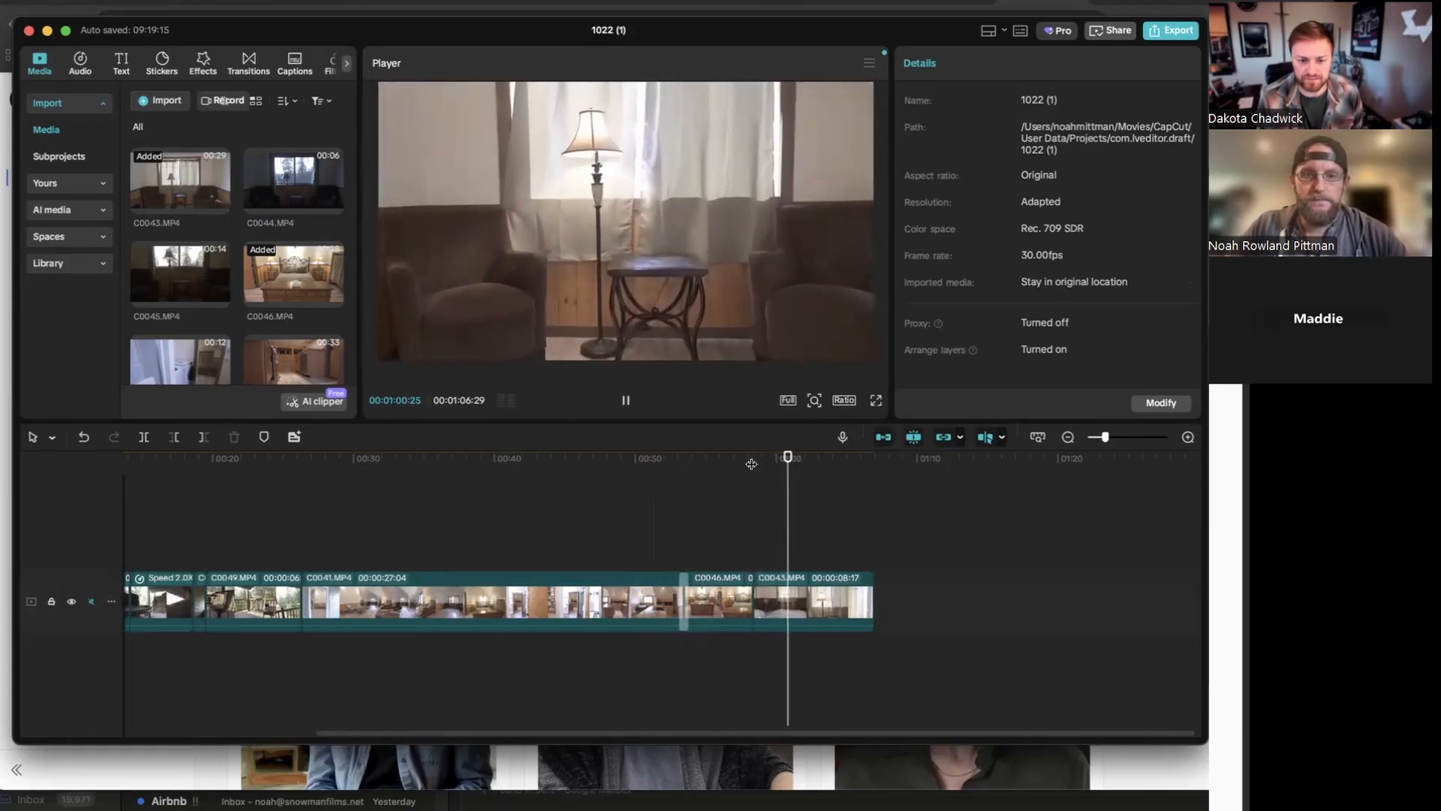
{"action": "key", "text": "space"}
Split C0043.MP4 at 00:01:01:16, as the camera nears the lamp, and delete its closing segment
{"action": "left_click", "coordinate": [803, 464]}
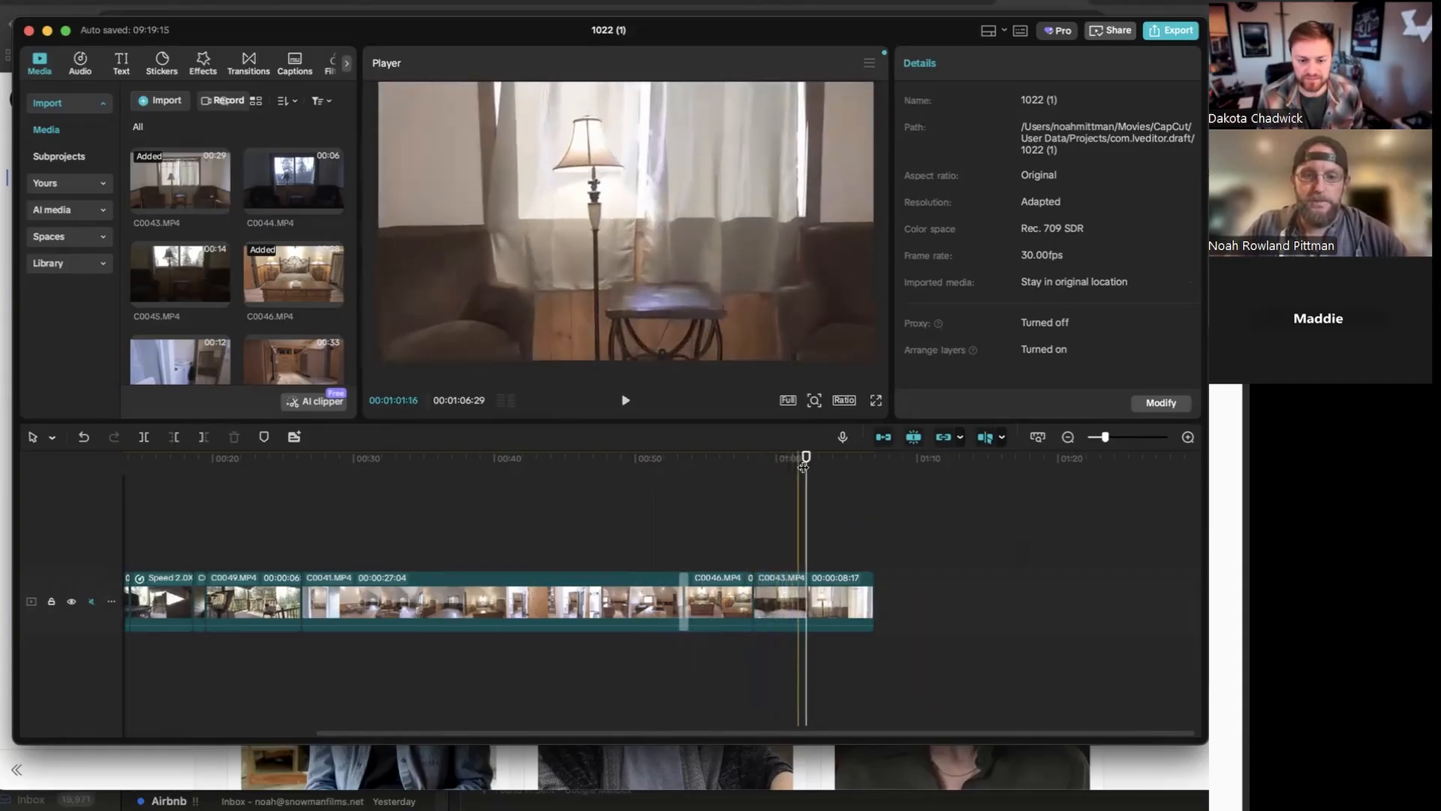
{"action": "left_click", "coordinate": [805, 465]}
{"action": "left_click", "coordinate": [801, 461]}
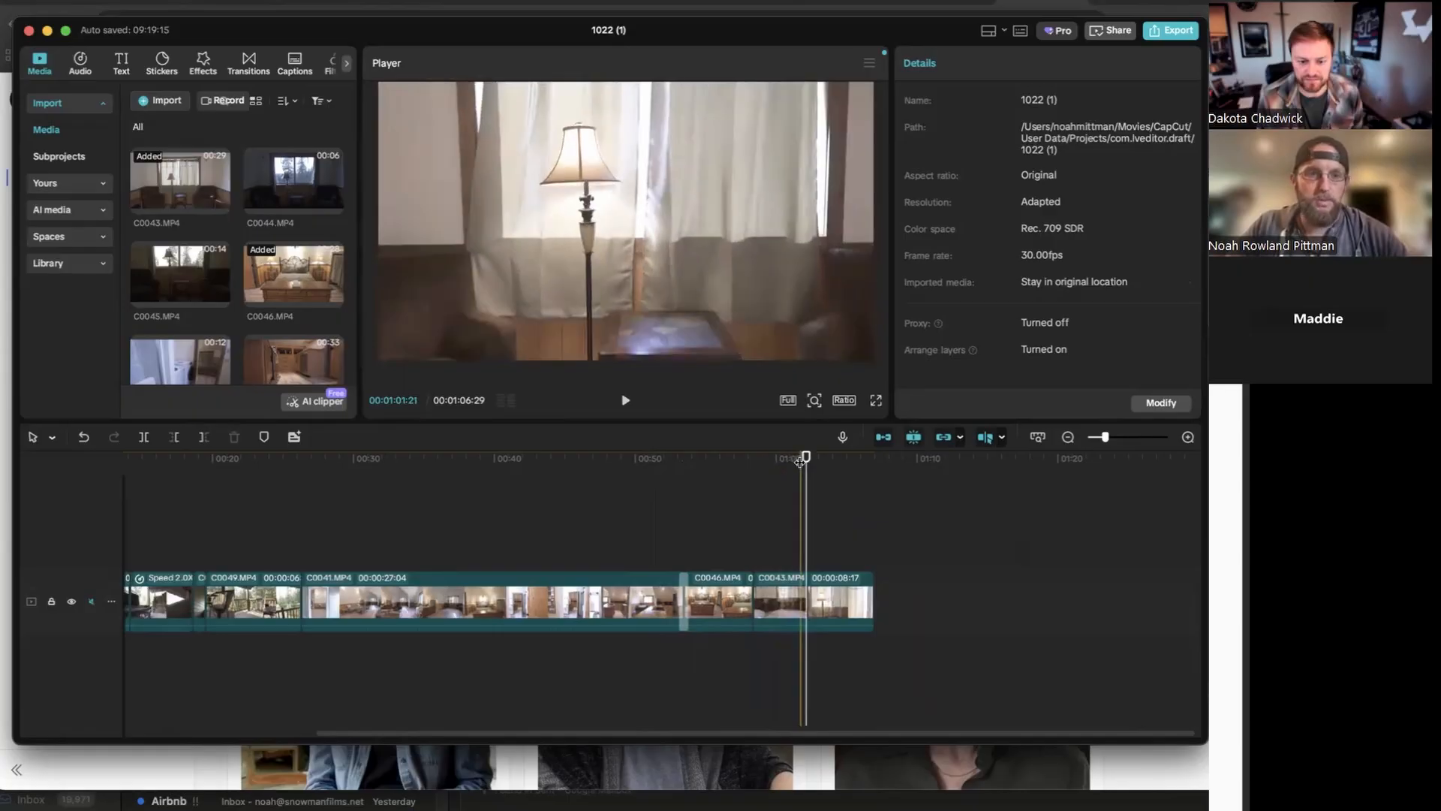
{"action": "left_click_drag", "start_coordinate": [806, 460], "coordinate": [797, 458]}
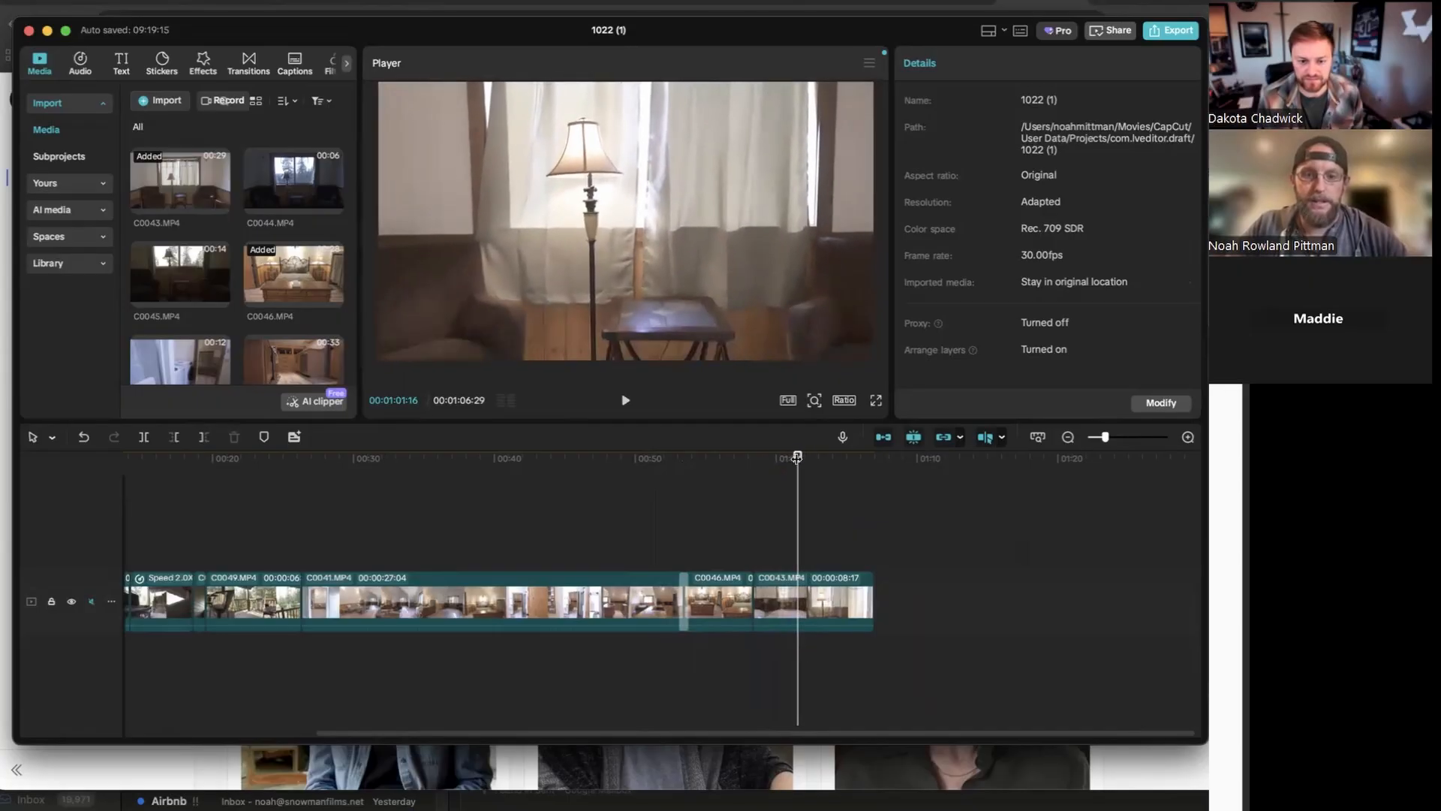
{"action": "left_click", "coordinate": [144, 437]}
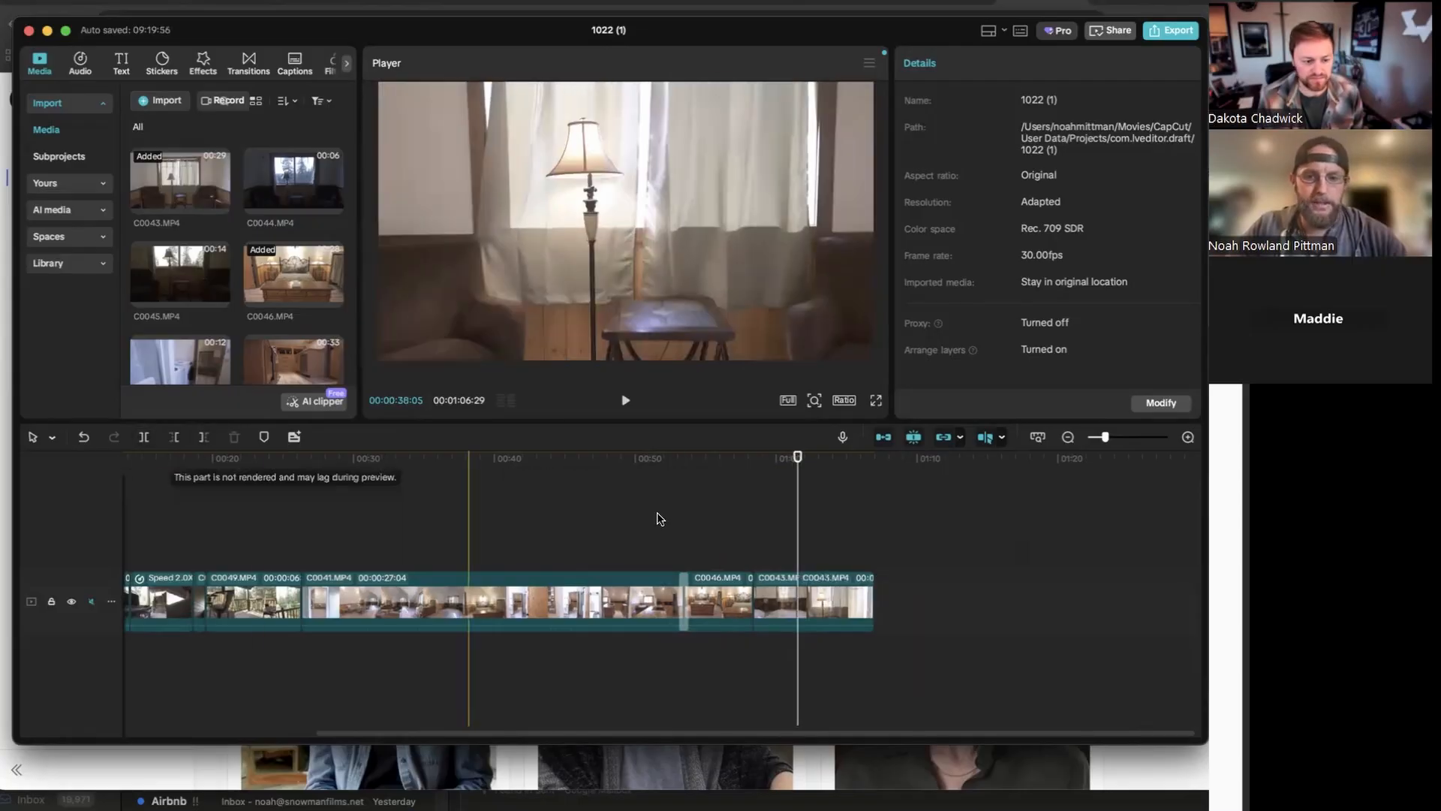
{"action": "left_click", "coordinate": [835, 601]}
{"action": "key", "text": "Delete"}
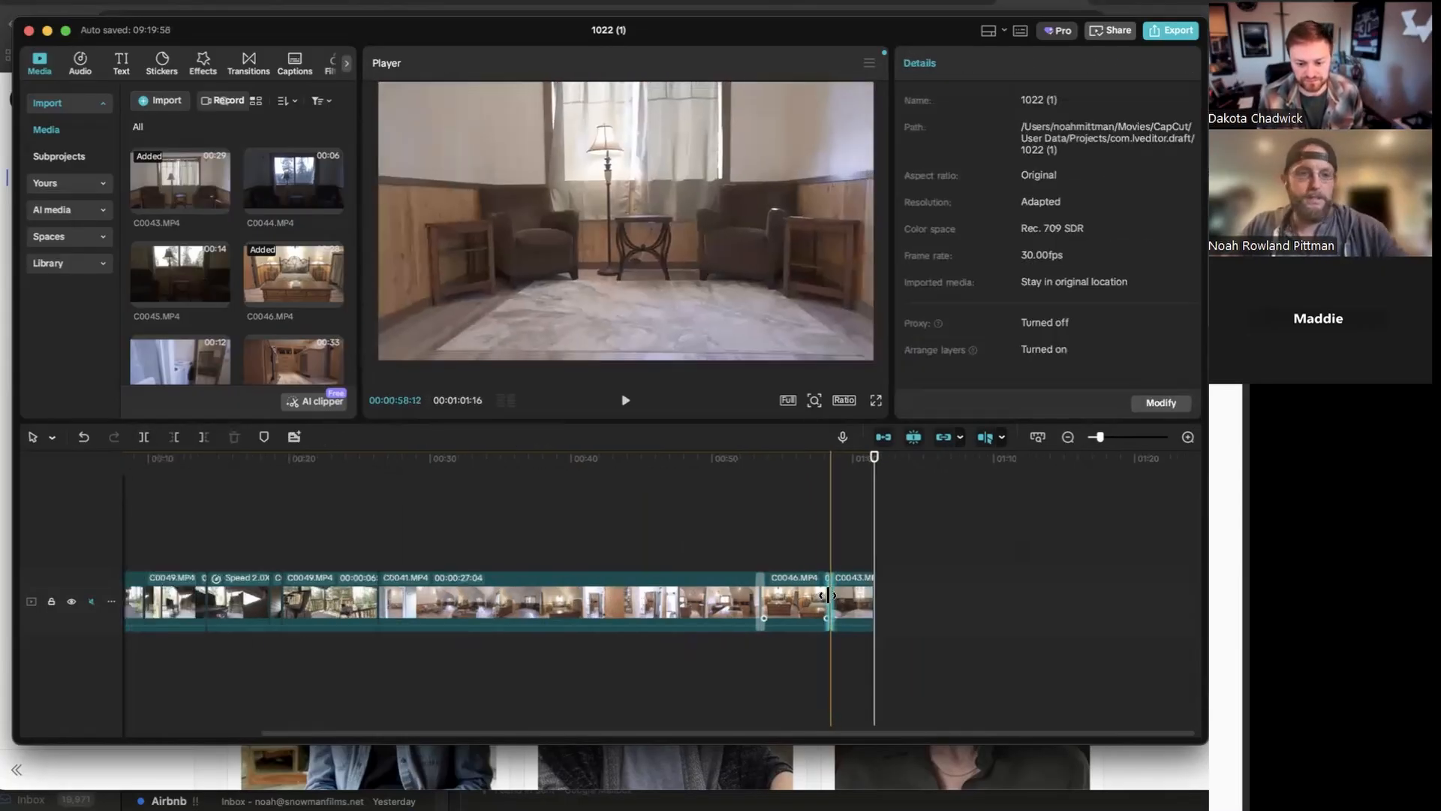
Try C0044.MP4 at the end of the timeline, scrub to 00:01:05:12 and remove the clip
{"action": "left_click", "coordinate": [335, 201]}
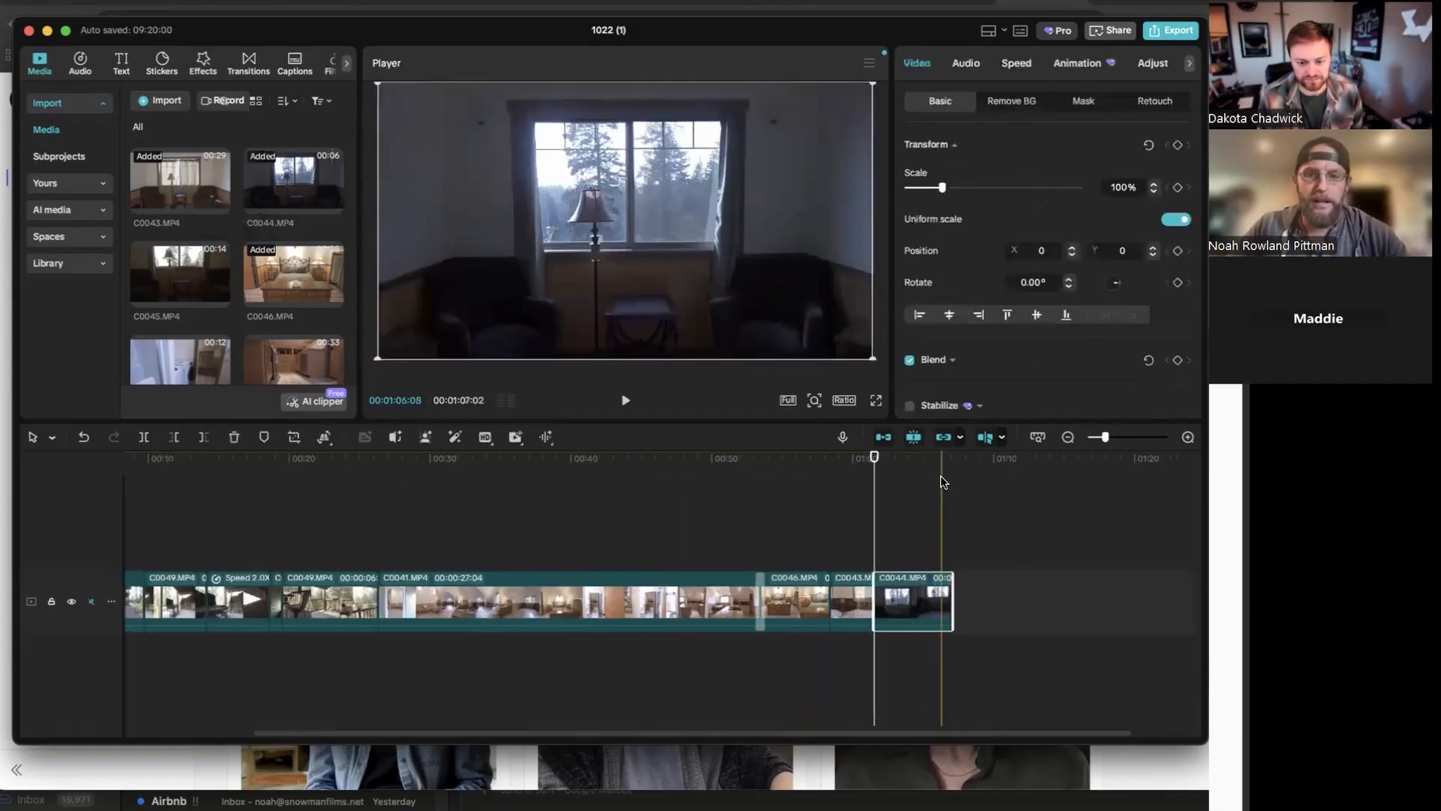
{"action": "left_click_drag", "start_coordinate": [875, 458], "coordinate": [929, 461]}
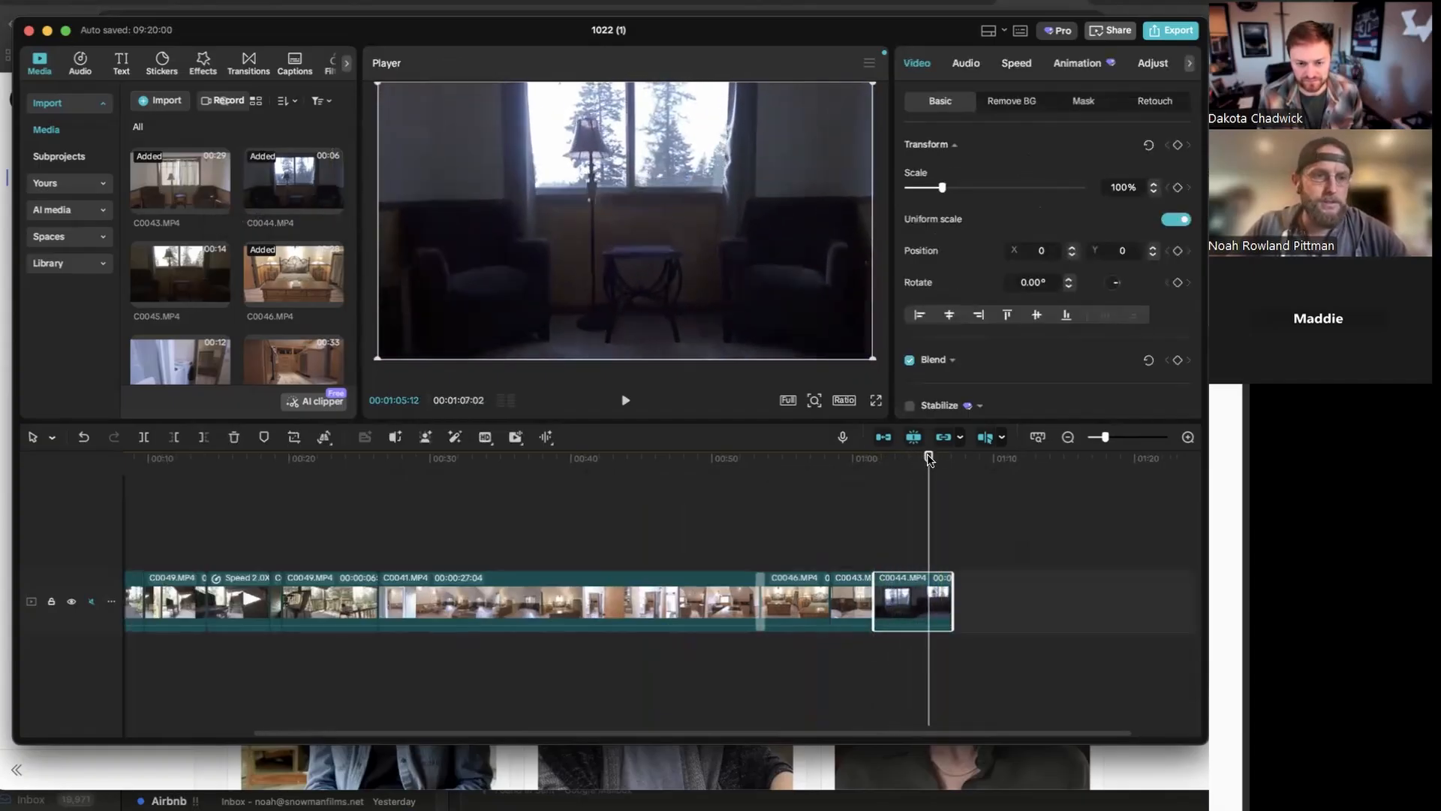
{"action": "key", "text": "Delete"}
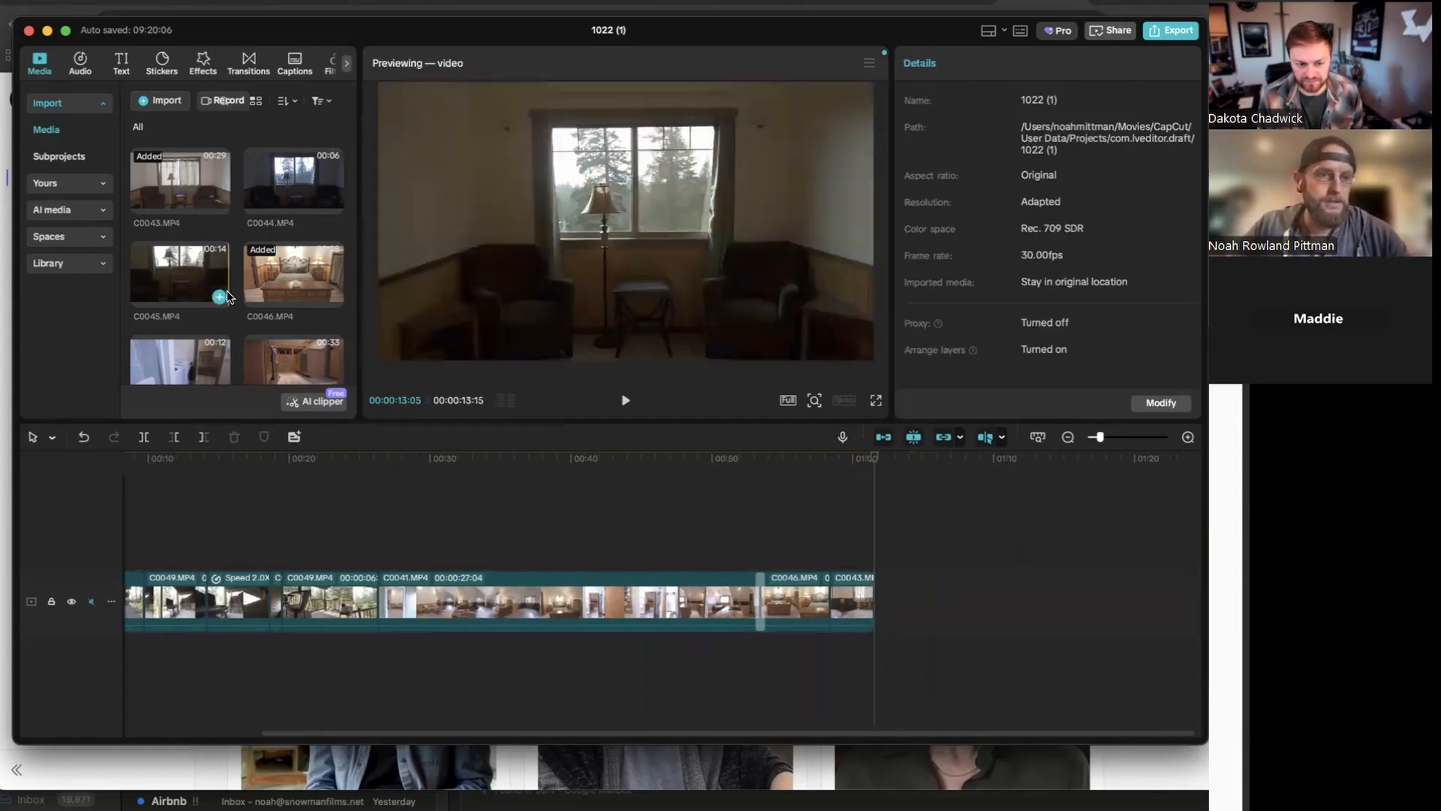
Add C0045.MP4 to the end of the timeline and view its frame at 00:01:07:12
{"action": "left_click", "coordinate": [218, 296]}
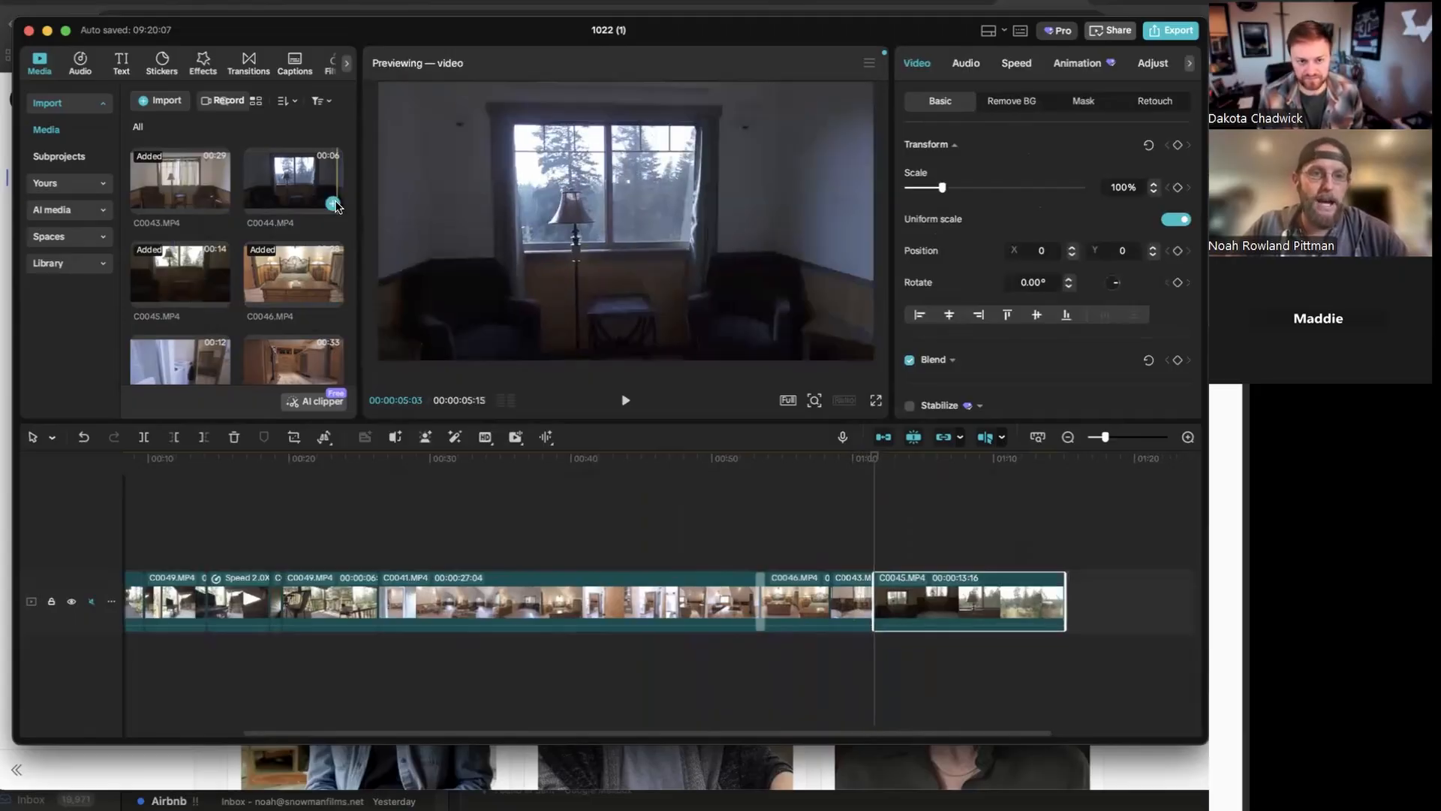
{"action": "left_click", "coordinate": [198, 262]}
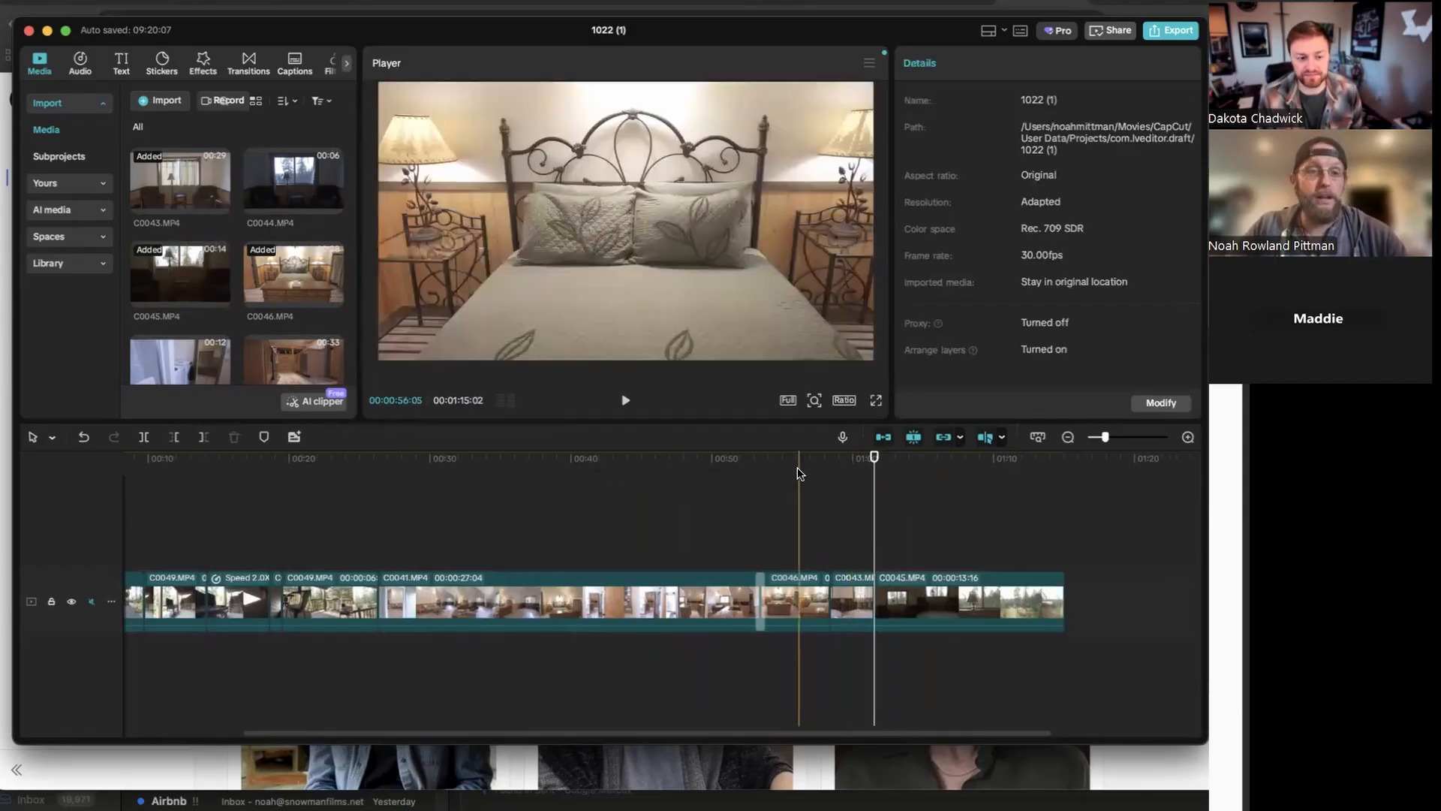
{"action": "left_click", "coordinate": [959, 477]}
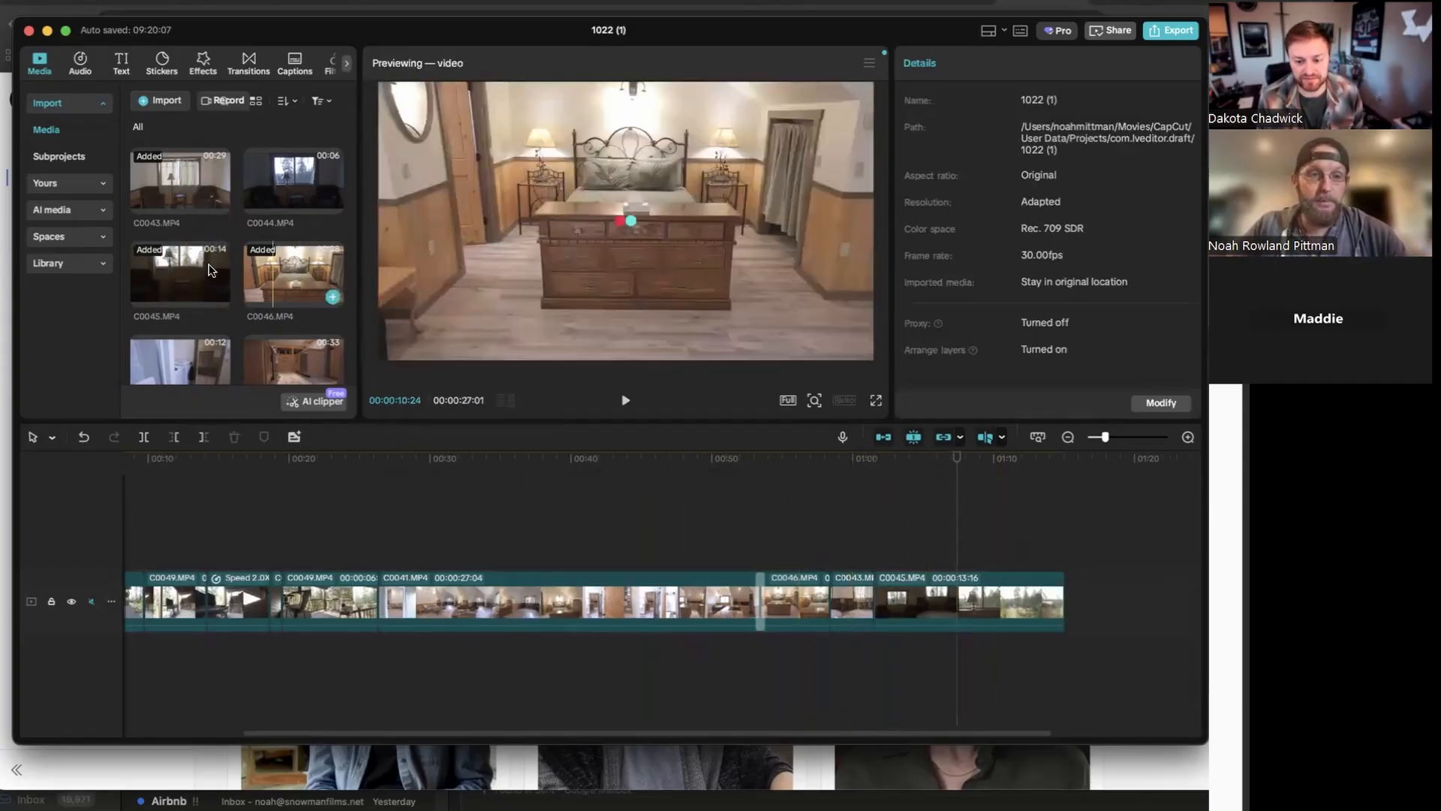
Place a second copy of C0045.MP4 at the end of the timeline and delete that duplicate
{"action": "left_click_drag", "start_coordinate": [172, 265], "coordinate": [1137, 602]}
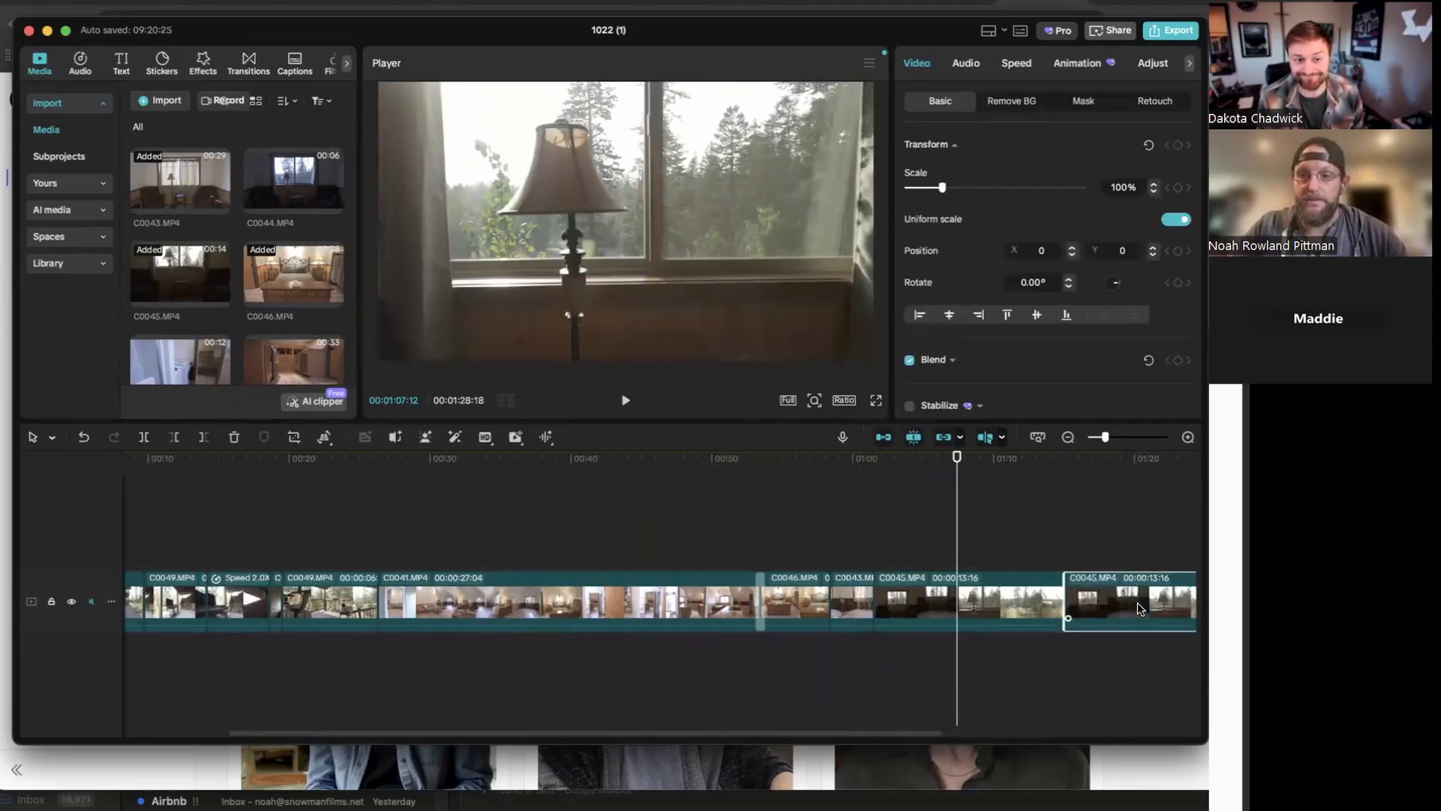
{"action": "key", "text": "Delete"}
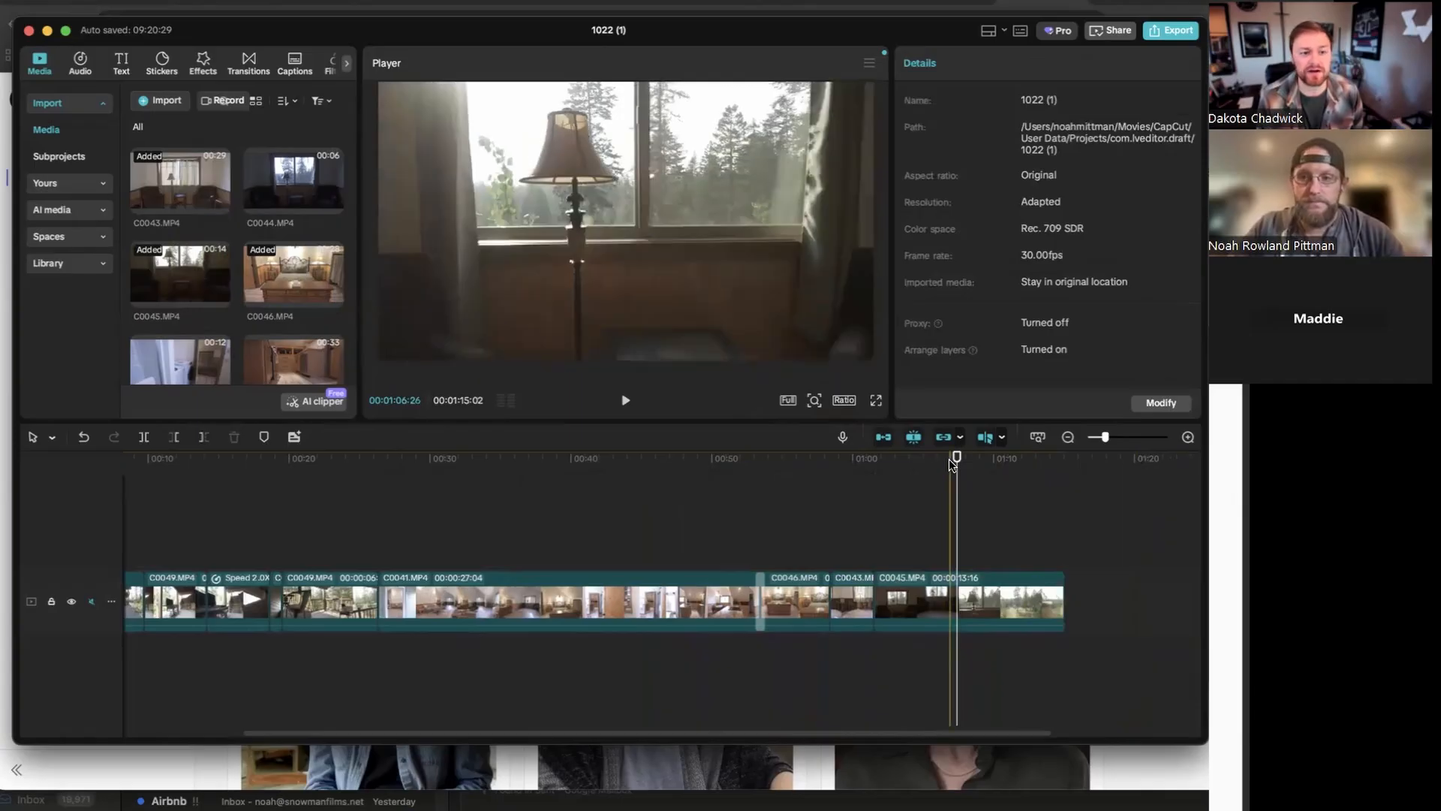
Split C0045.MP4 at 00:01:06:15, where the lamp and window match the previous clip, and delete its opening segment
{"action": "mouse_move", "coordinate": [955, 461]}
{"action": "left_mouse_down"}
{"action": "mouse_move", "coordinate": [917, 462]}
{"action": "mouse_move", "coordinate": [959, 467]}
{"action": "mouse_move", "coordinate": [944, 469]}
{"action": "left_mouse_up"}
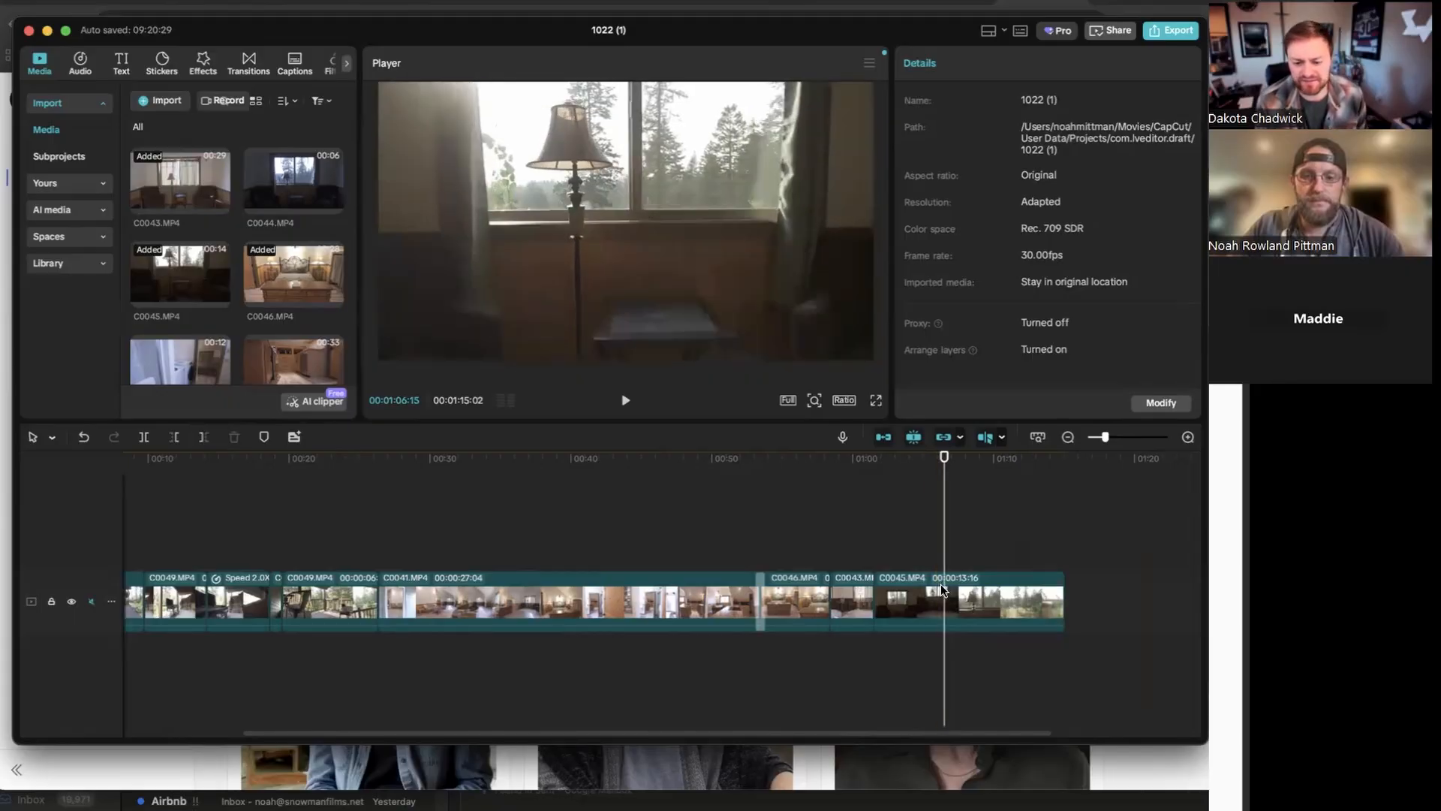
{"action": "left_click", "coordinate": [940, 584]}
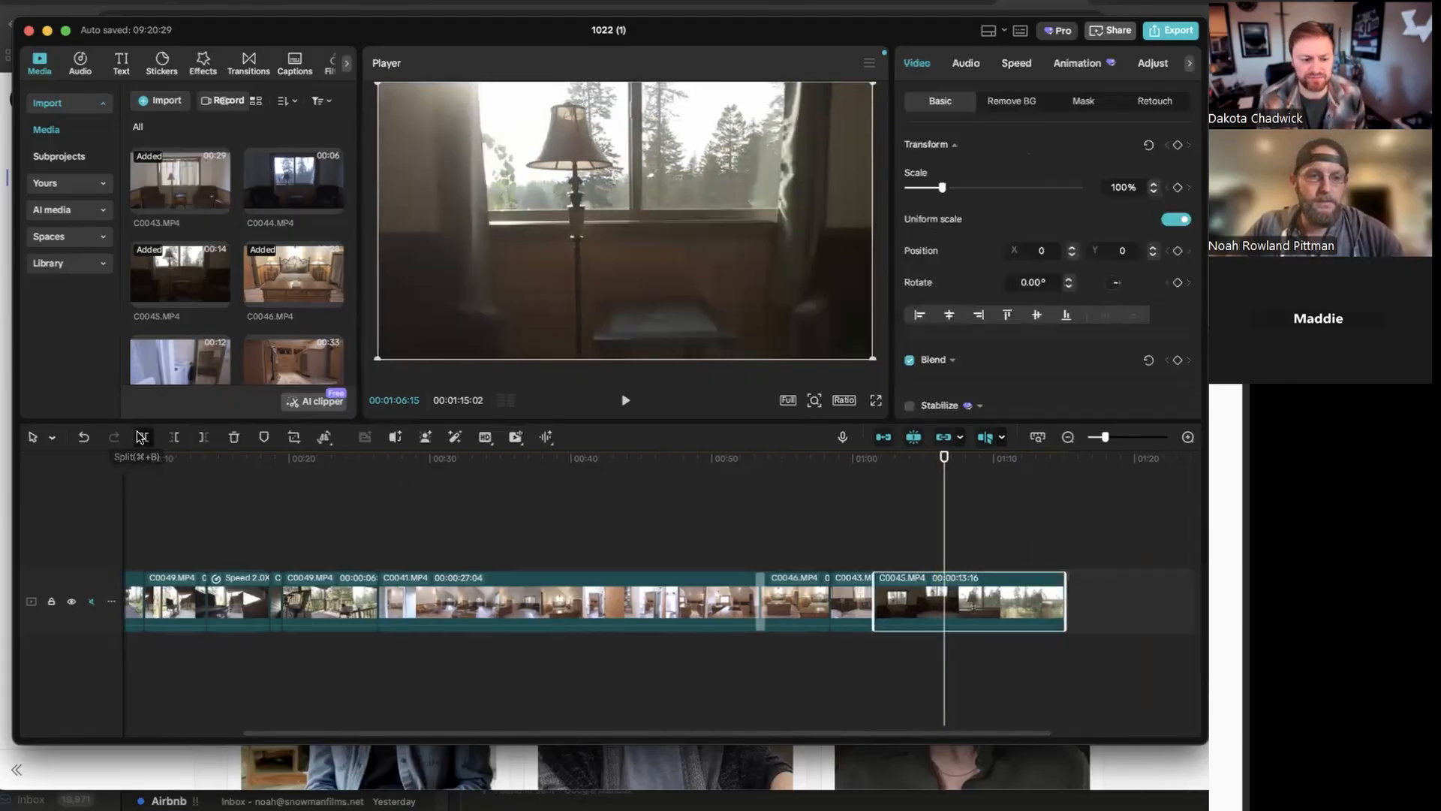
{"action": "left_click", "coordinate": [144, 437]}
{"action": "left_click", "coordinate": [903, 593]}
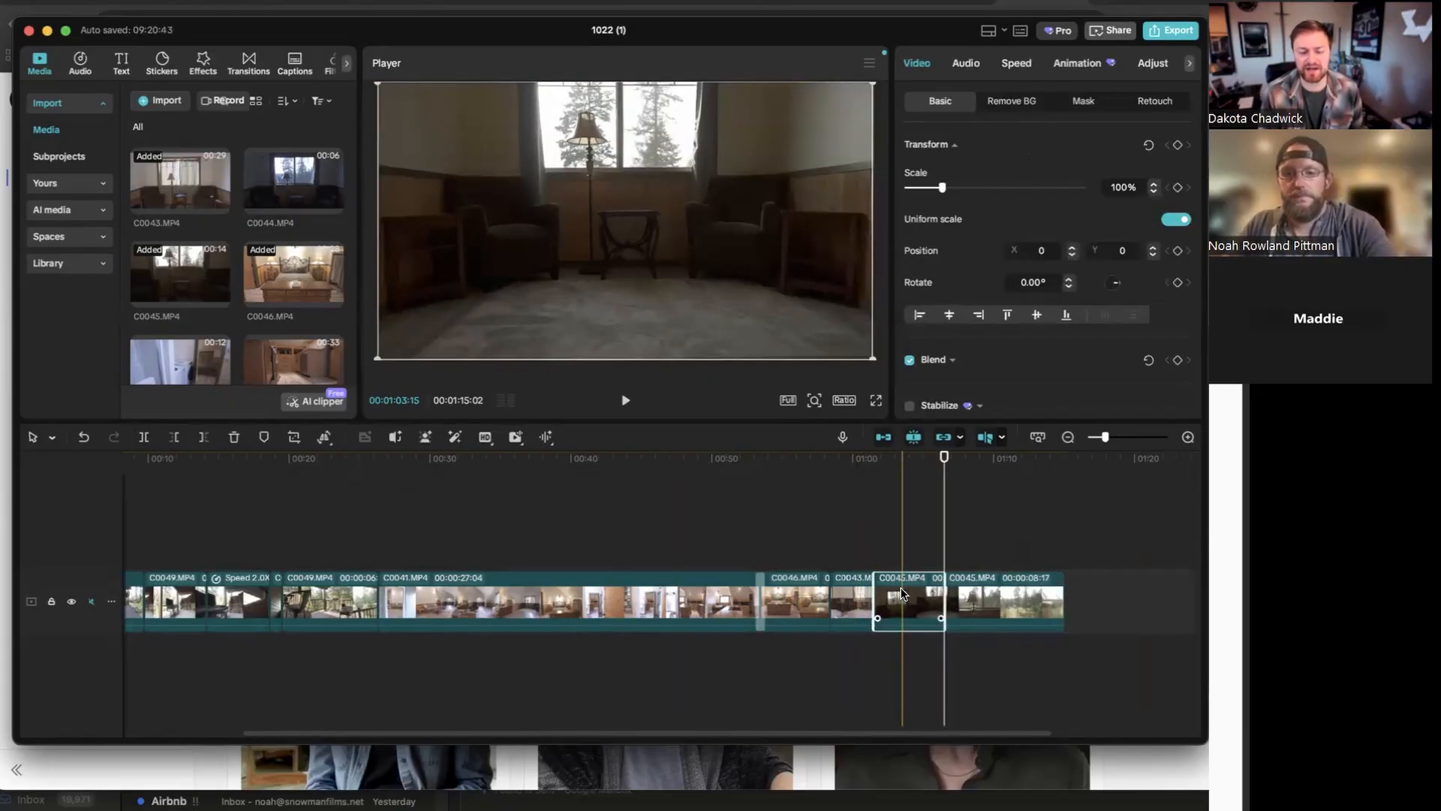
{"action": "key", "text": "Delete"}
Split C0045.MP4 at 00:01:06:24, in the outdoor tree view, and delete its closing segment
{"action": "left_click_drag", "start_coordinate": [845, 459], "coordinate": [948, 461]}
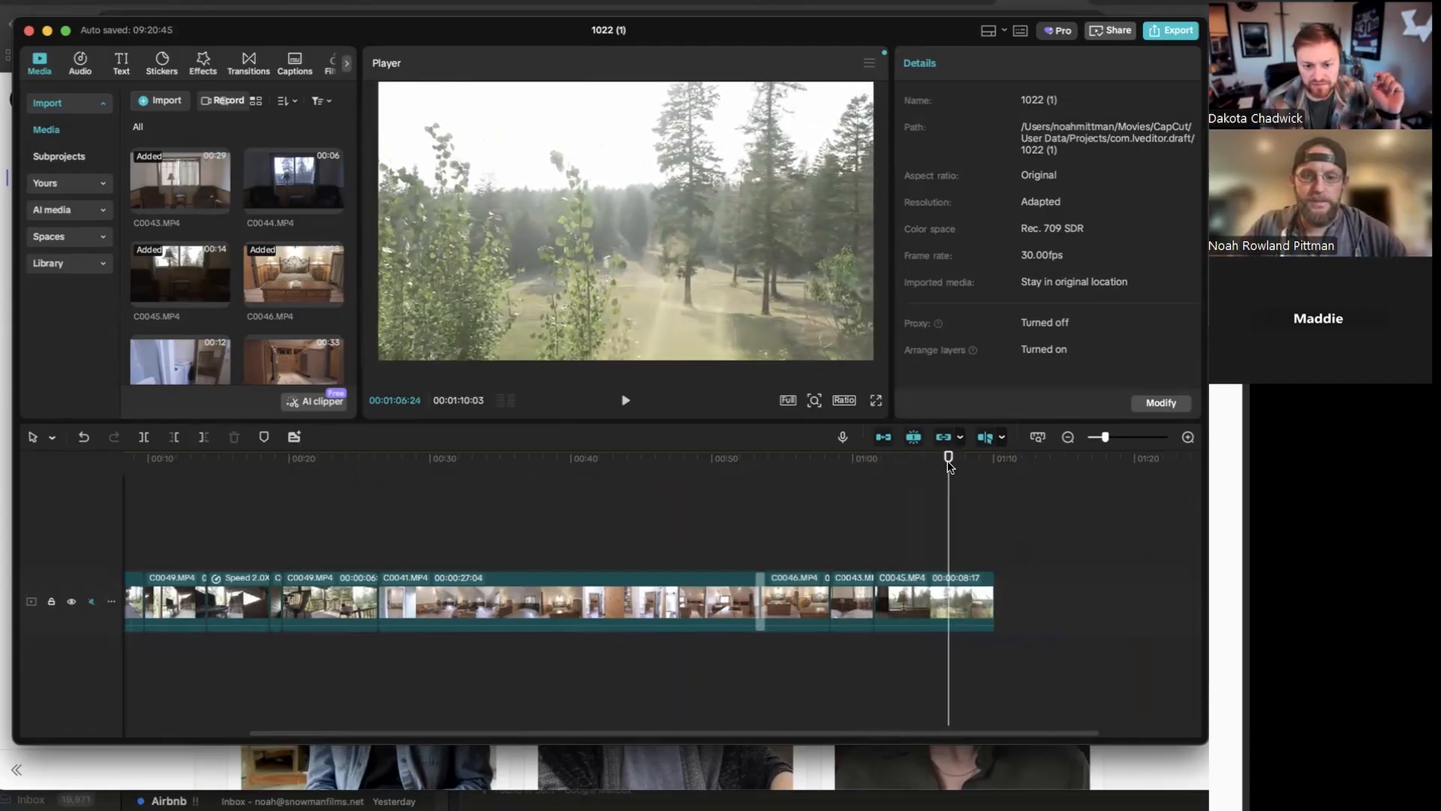
{"action": "left_click", "coordinate": [943, 604]}
{"action": "left_click", "coordinate": [144, 438]}
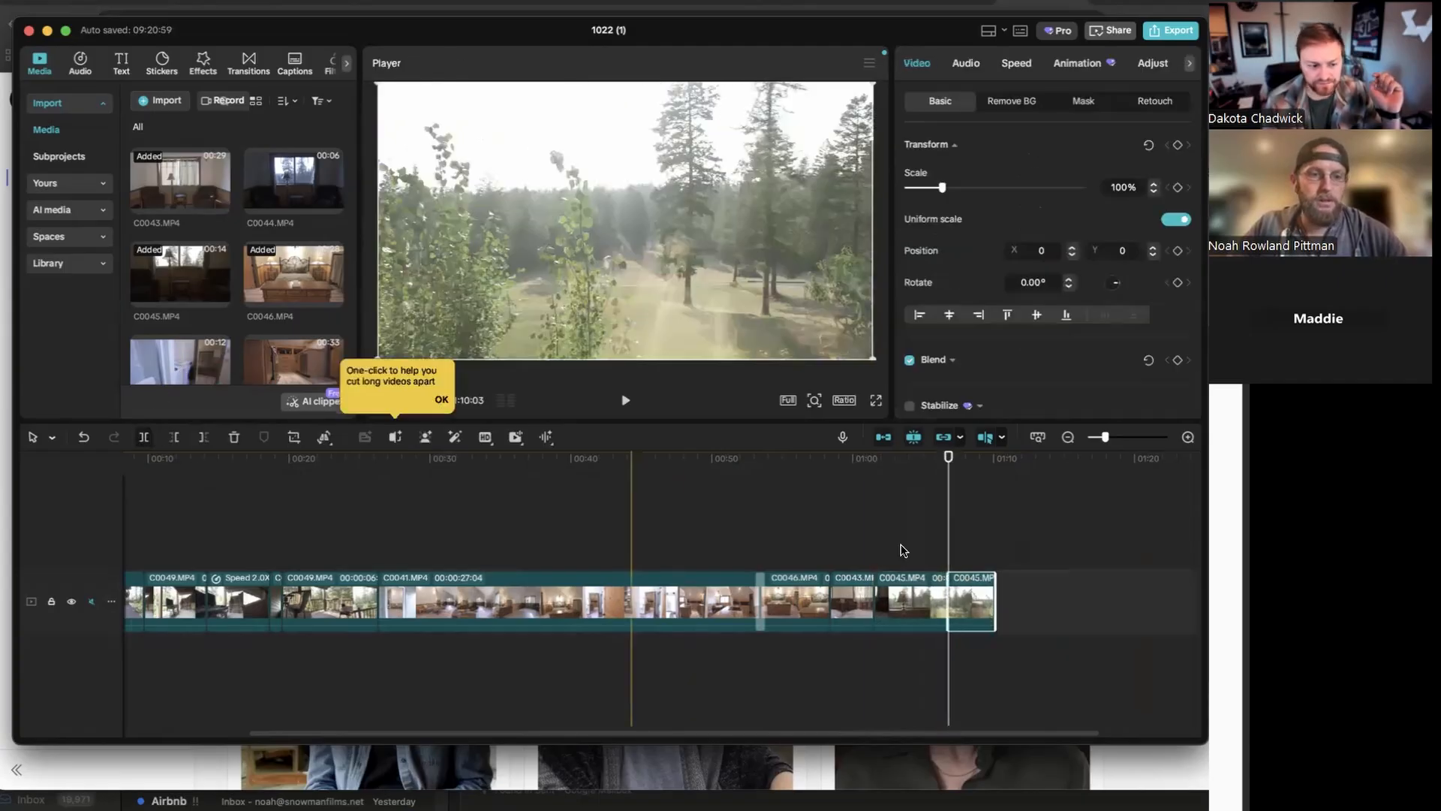
{"action": "key", "text": "Delete"}
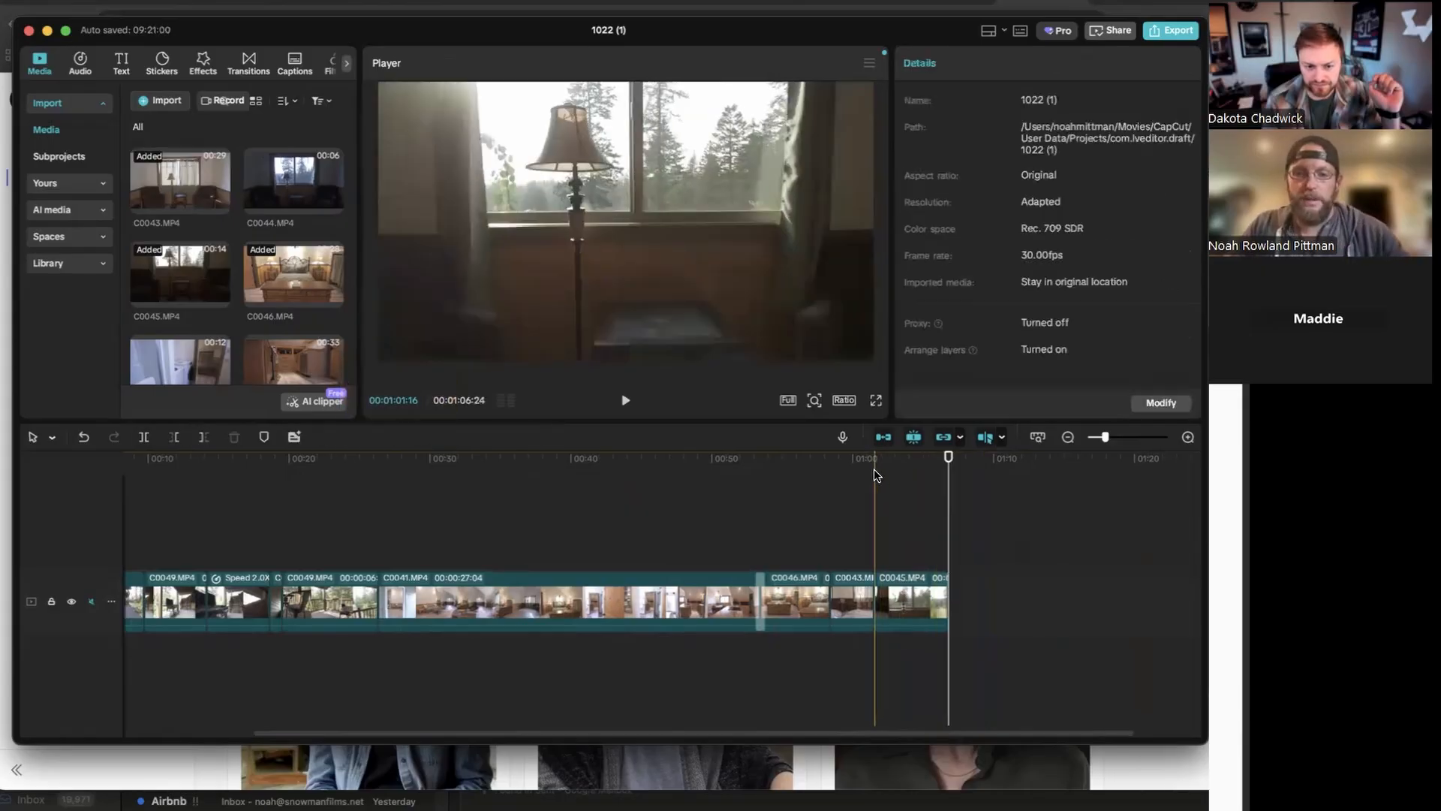
Play across the cut from C0043.MP4 to C0045.MP4 to check how the two shots join
{"action": "left_click", "coordinate": [873, 467]}
{"action": "left_click_drag", "start_coordinate": [873, 467], "coordinate": [849, 461]}
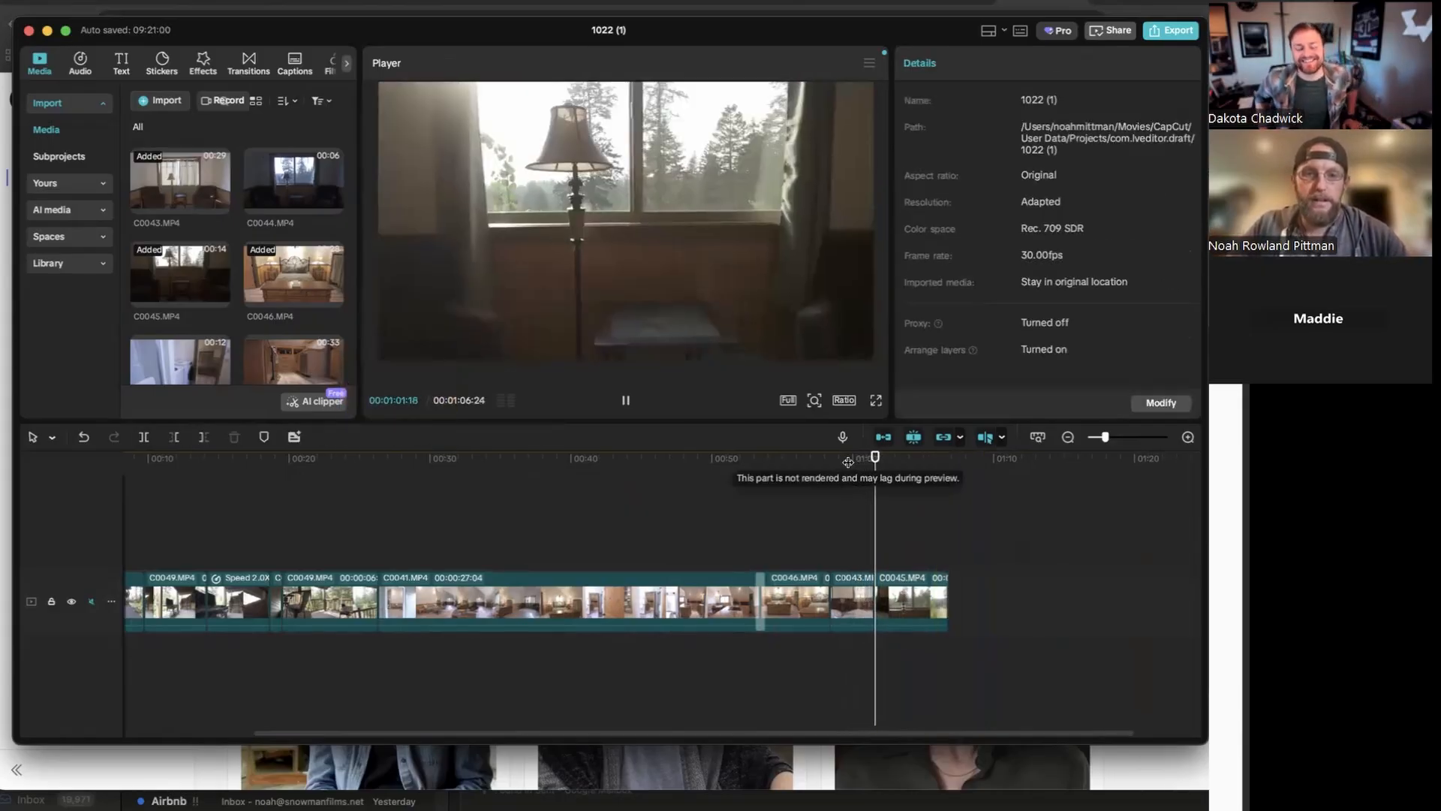
{"action": "key", "text": "space"}
Apply the Blur transition to the cut between C0043.MP4 and C0045.MP4
{"action": "left_click", "coordinate": [252, 71]}
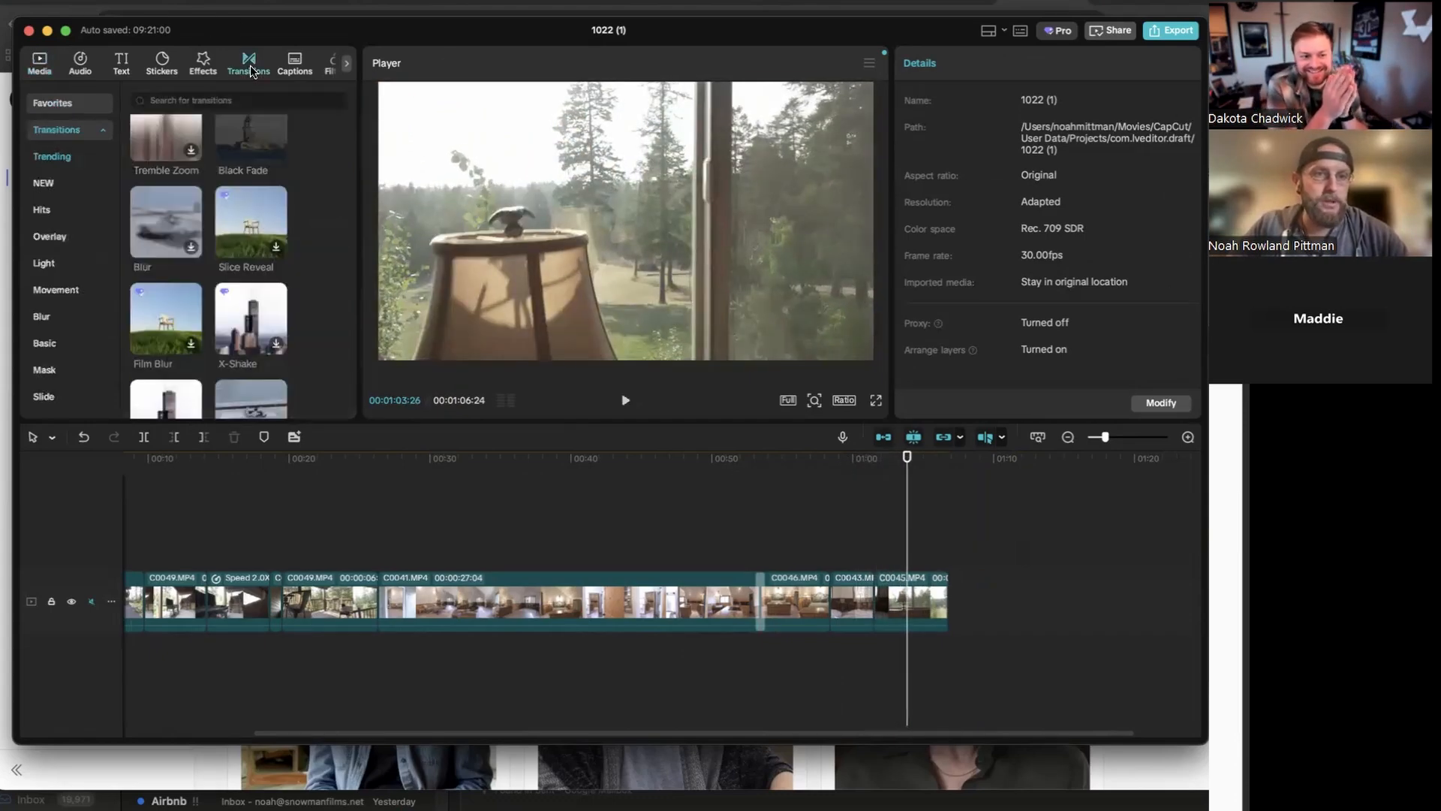
{"action": "scroll", "coordinate": [305, 237], "scroll_direction": "up", "scroll_amount": 2}
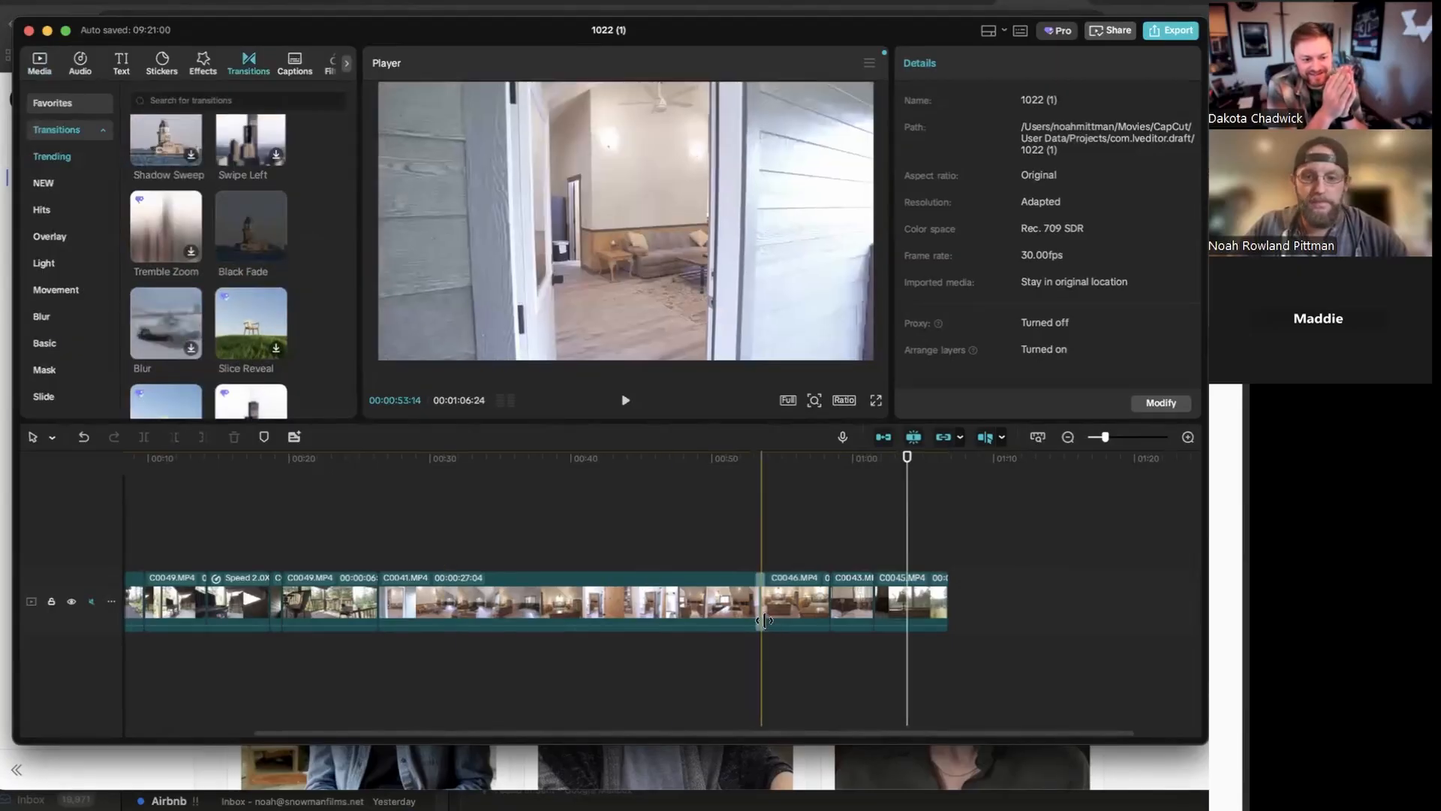
{"action": "left_click", "coordinate": [880, 584]}
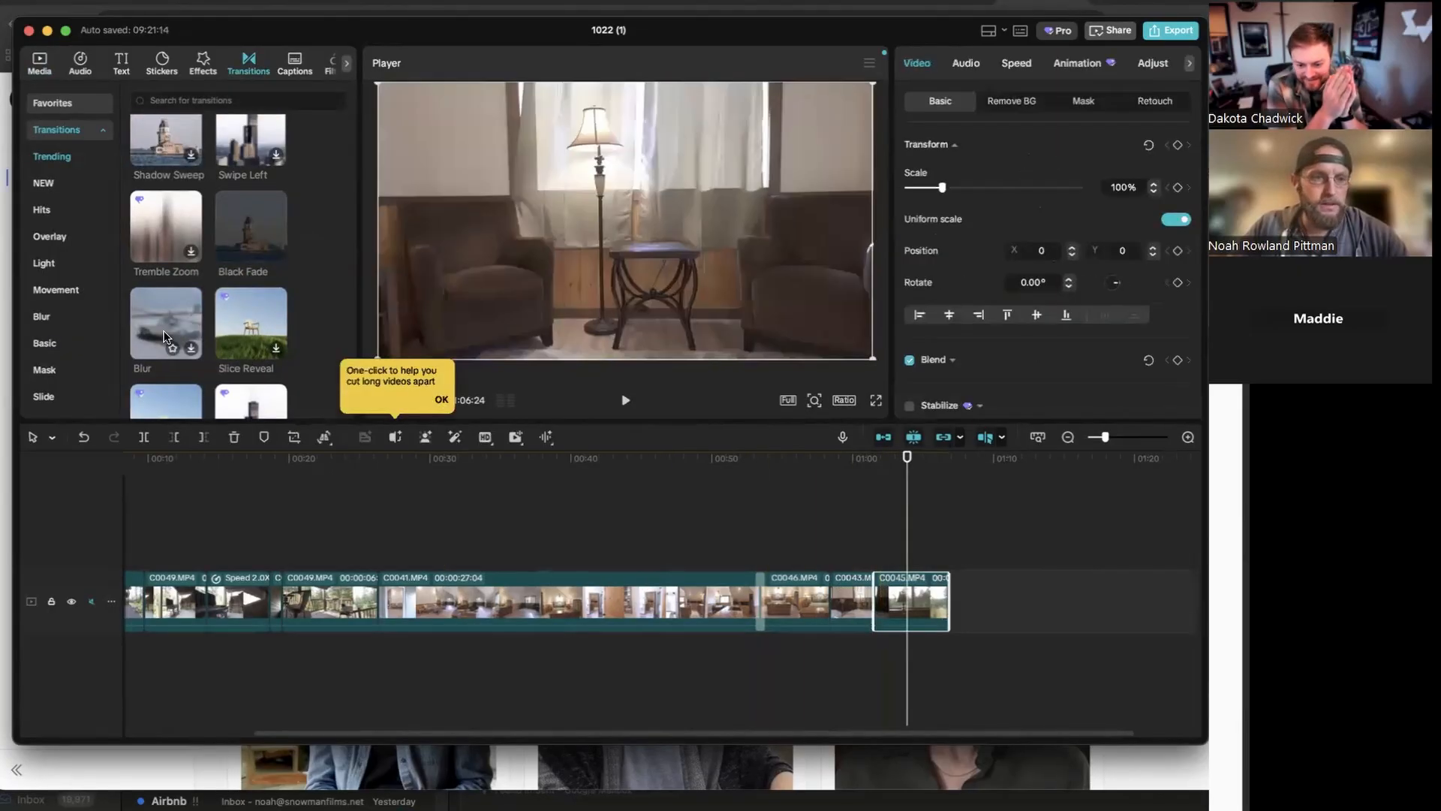
{"action": "left_click_drag", "start_coordinate": [302, 351], "coordinate": [864, 589]}
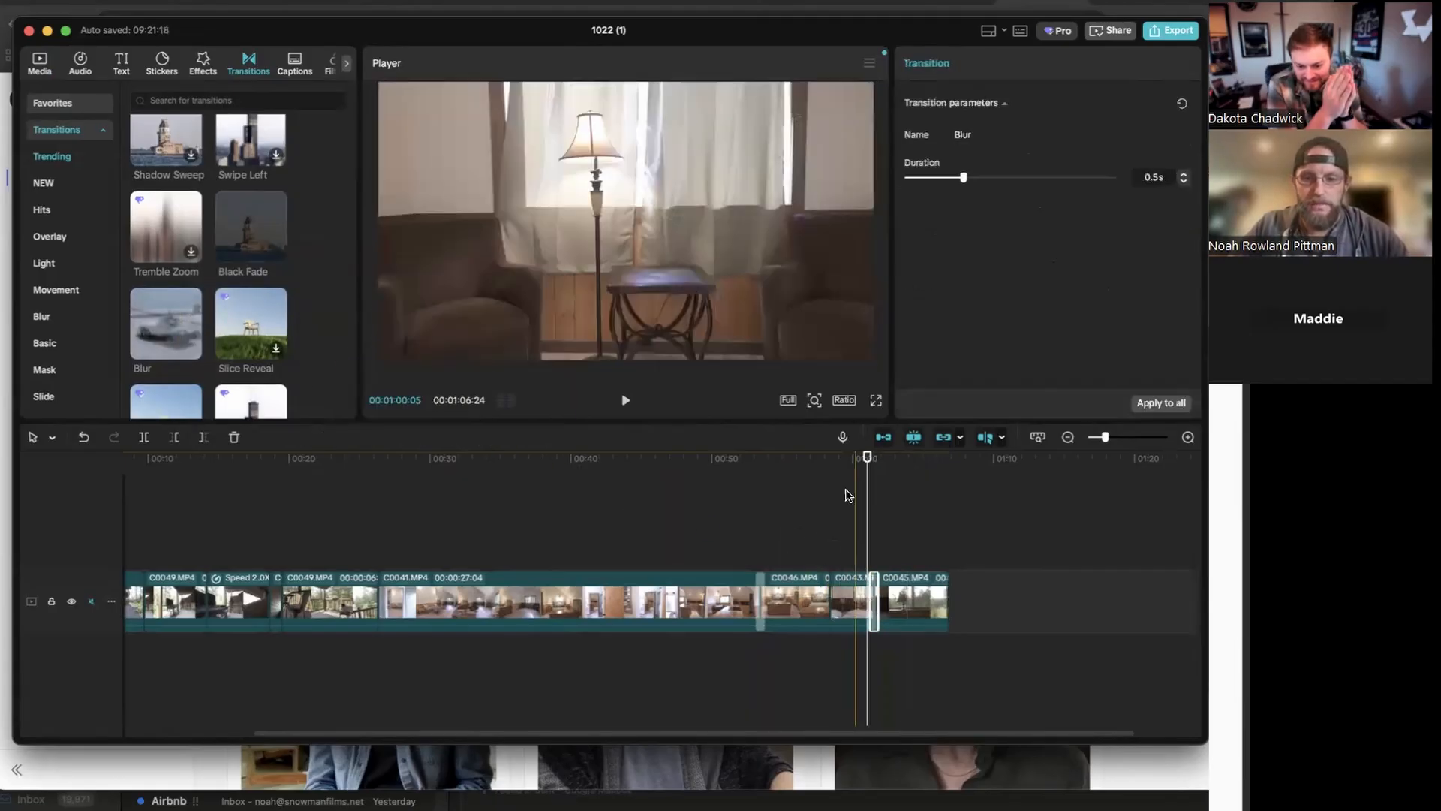
Play across the Blur transition between C0043.MP4 and C0045.MP4 to check how it looks
{"action": "left_click", "coordinate": [848, 464]}
{"action": "key", "text": "space"}
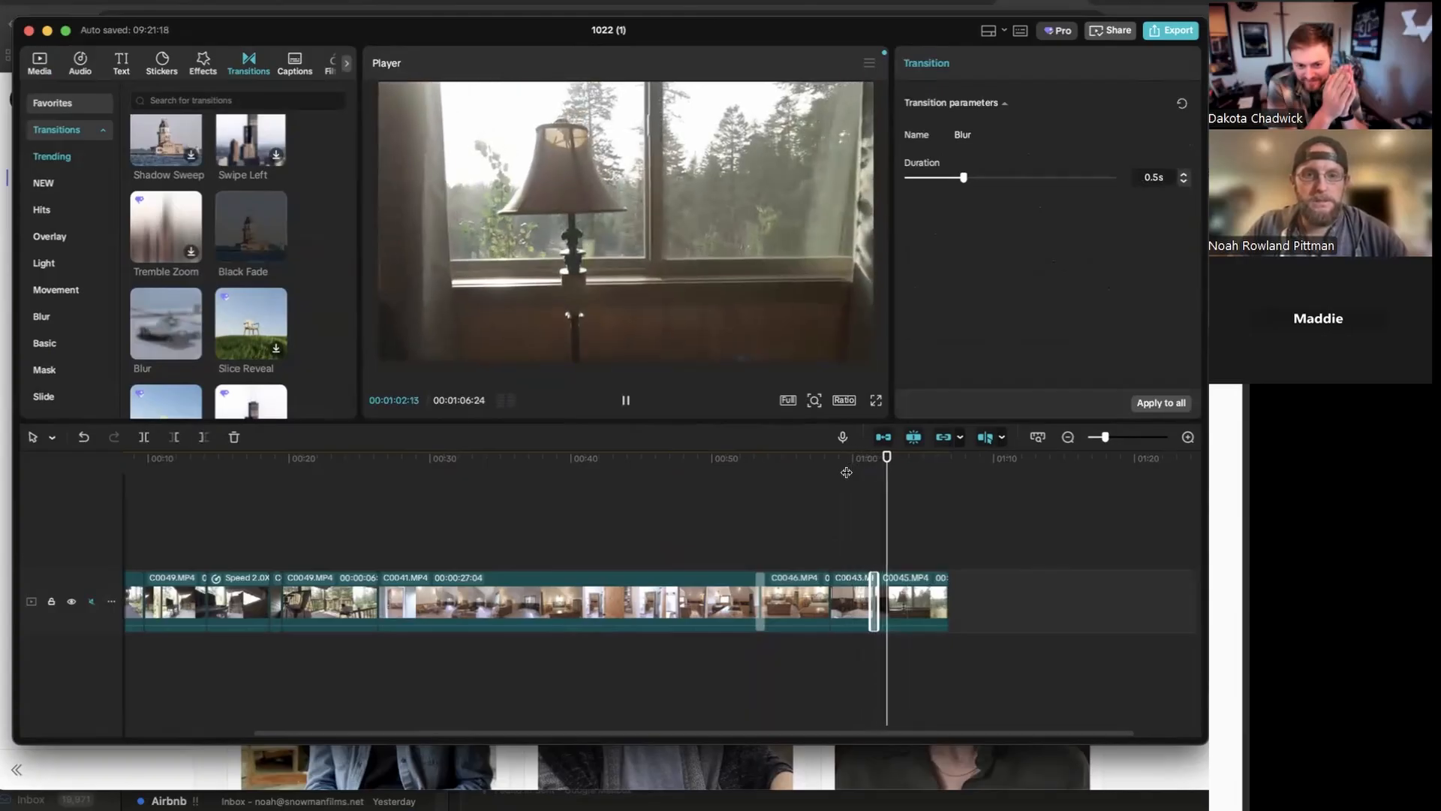
{"action": "key", "text": "space"}
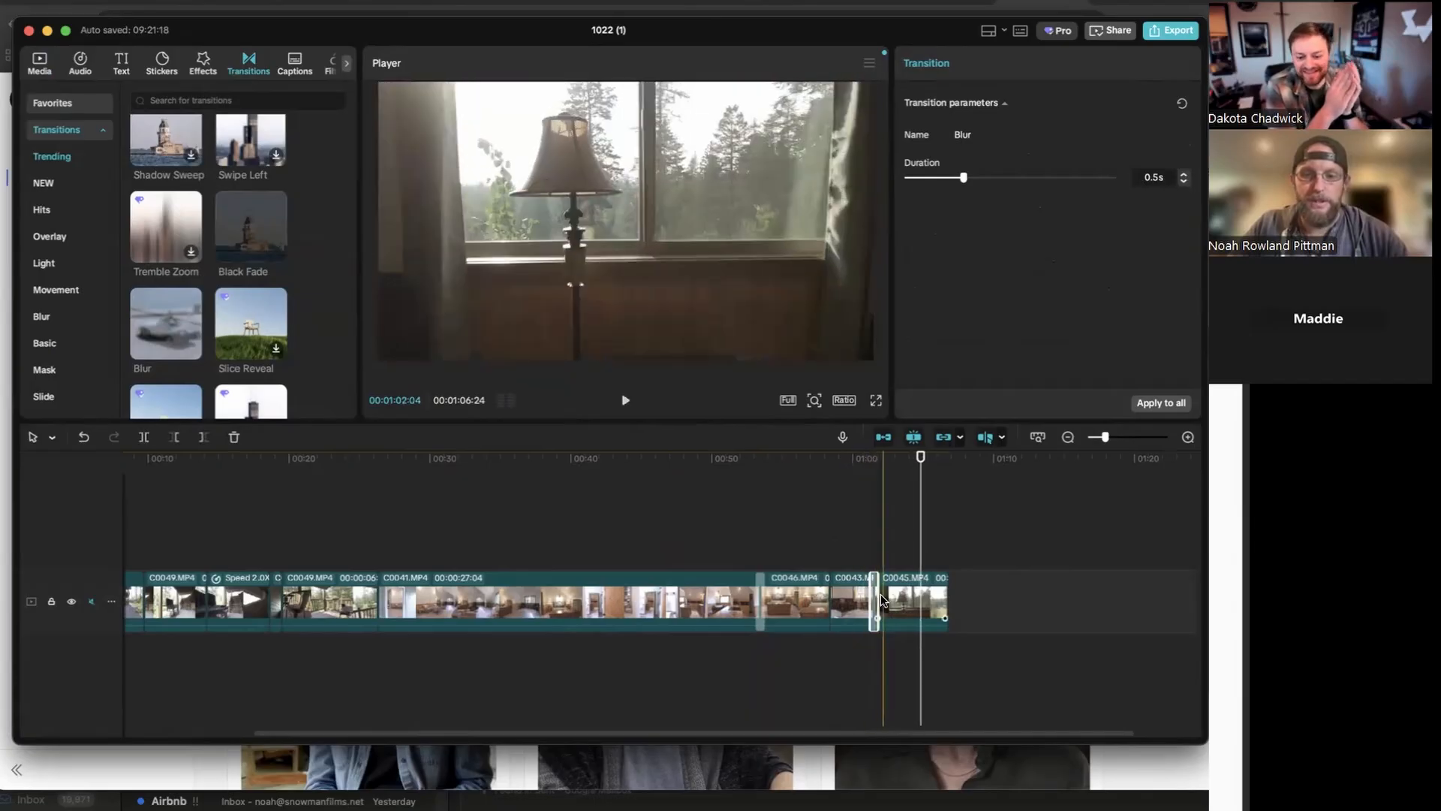
Lengthen the Blur transition between C0043.MP4 and C0045.MP4 to 0.9 s
{"action": "left_click", "coordinate": [878, 593]}
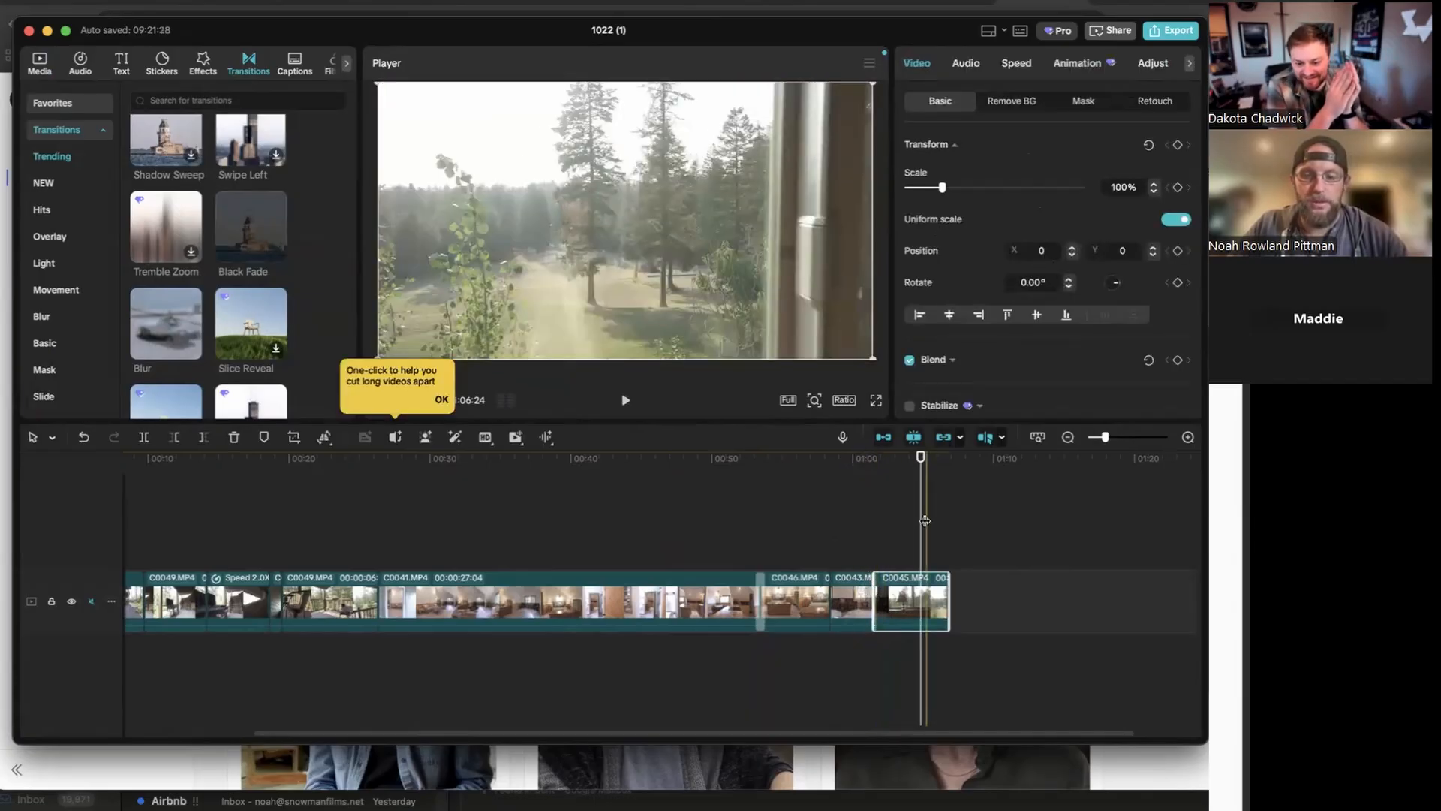
{"action": "scroll", "coordinate": [924, 521], "scroll_direction": "up", "scroll_amount": 3}
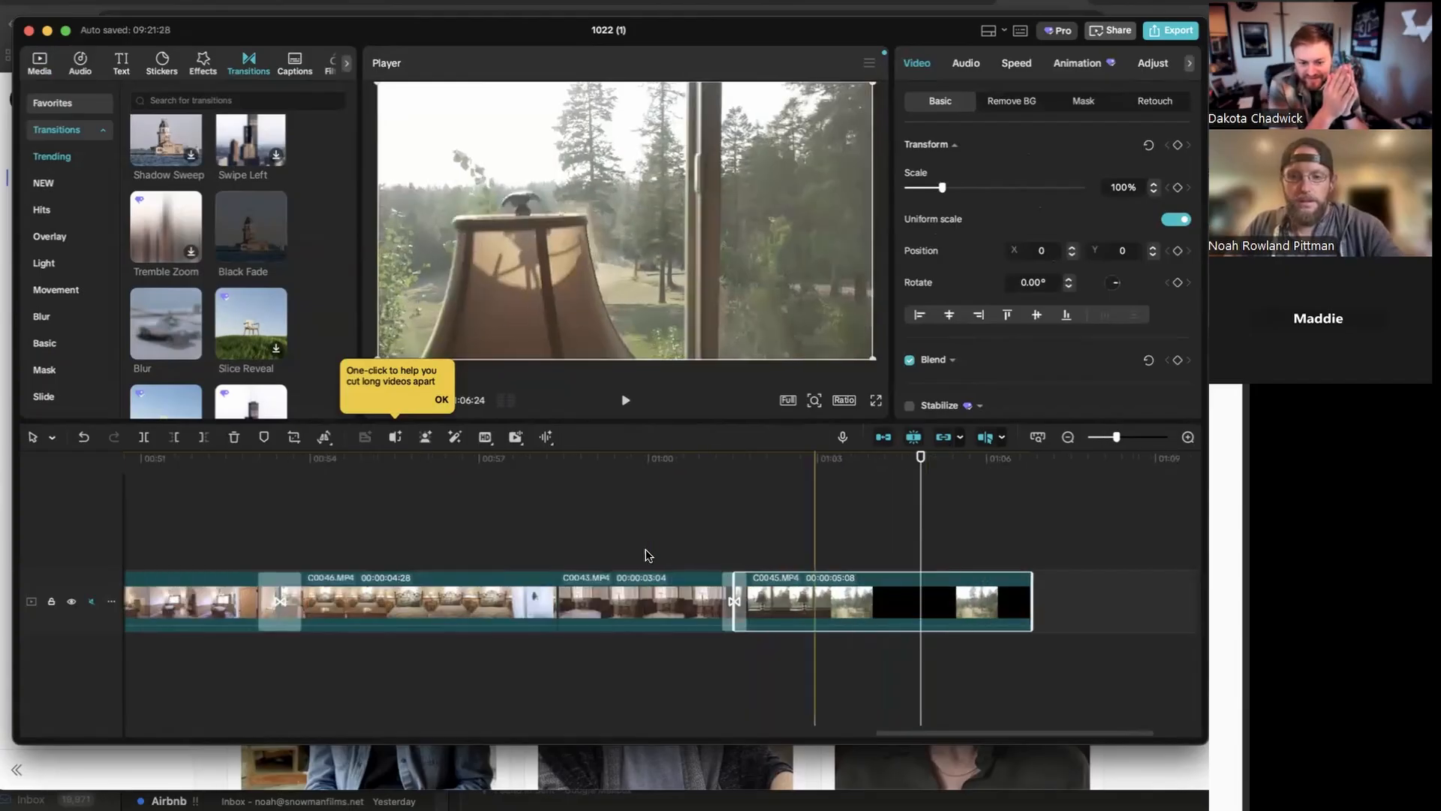
{"action": "left_click", "coordinate": [736, 601]}
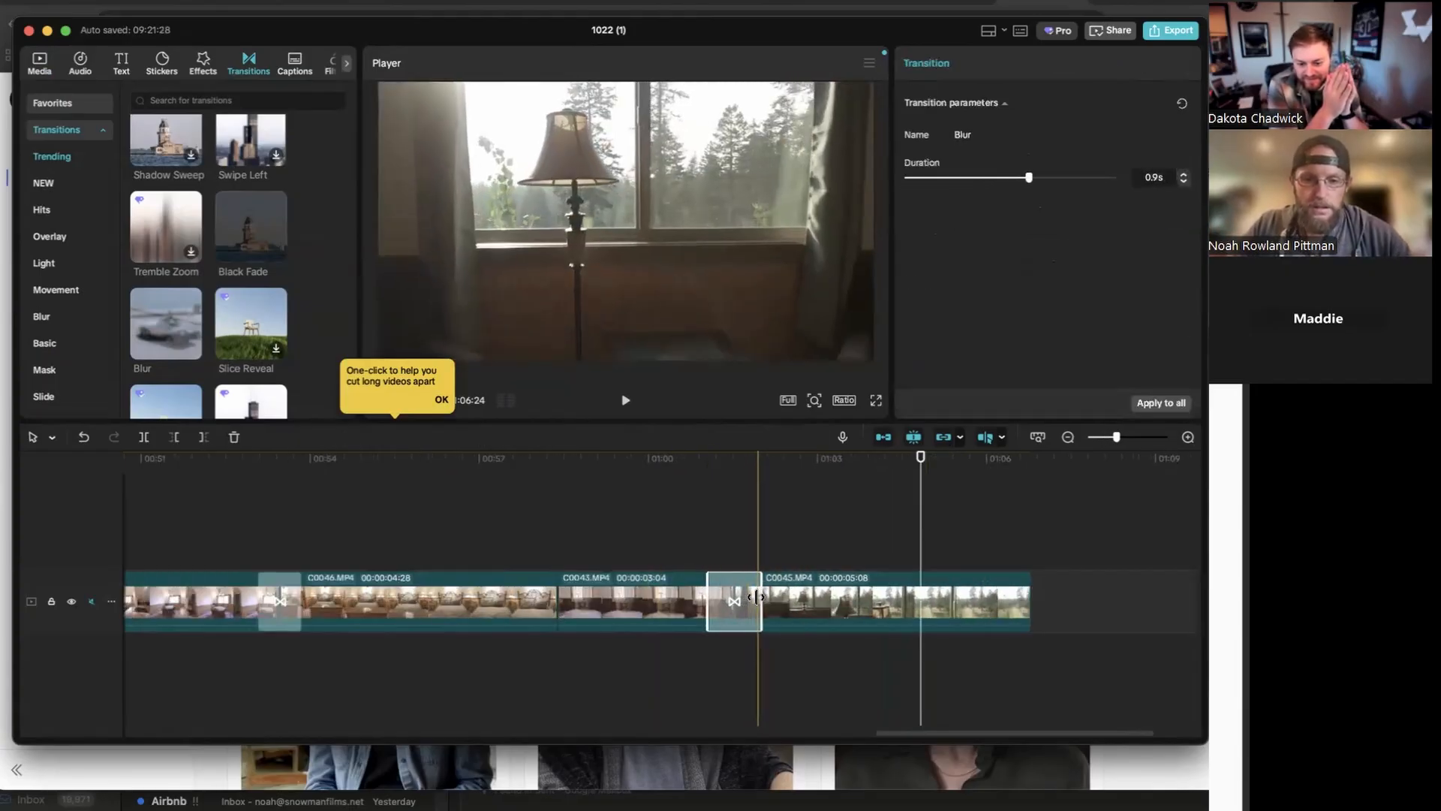
Play from the end of C0046.MP4 through the lengthened Blur transition to the outdoor tree view in C0045.MP4
{"action": "left_click", "coordinate": [575, 478]}
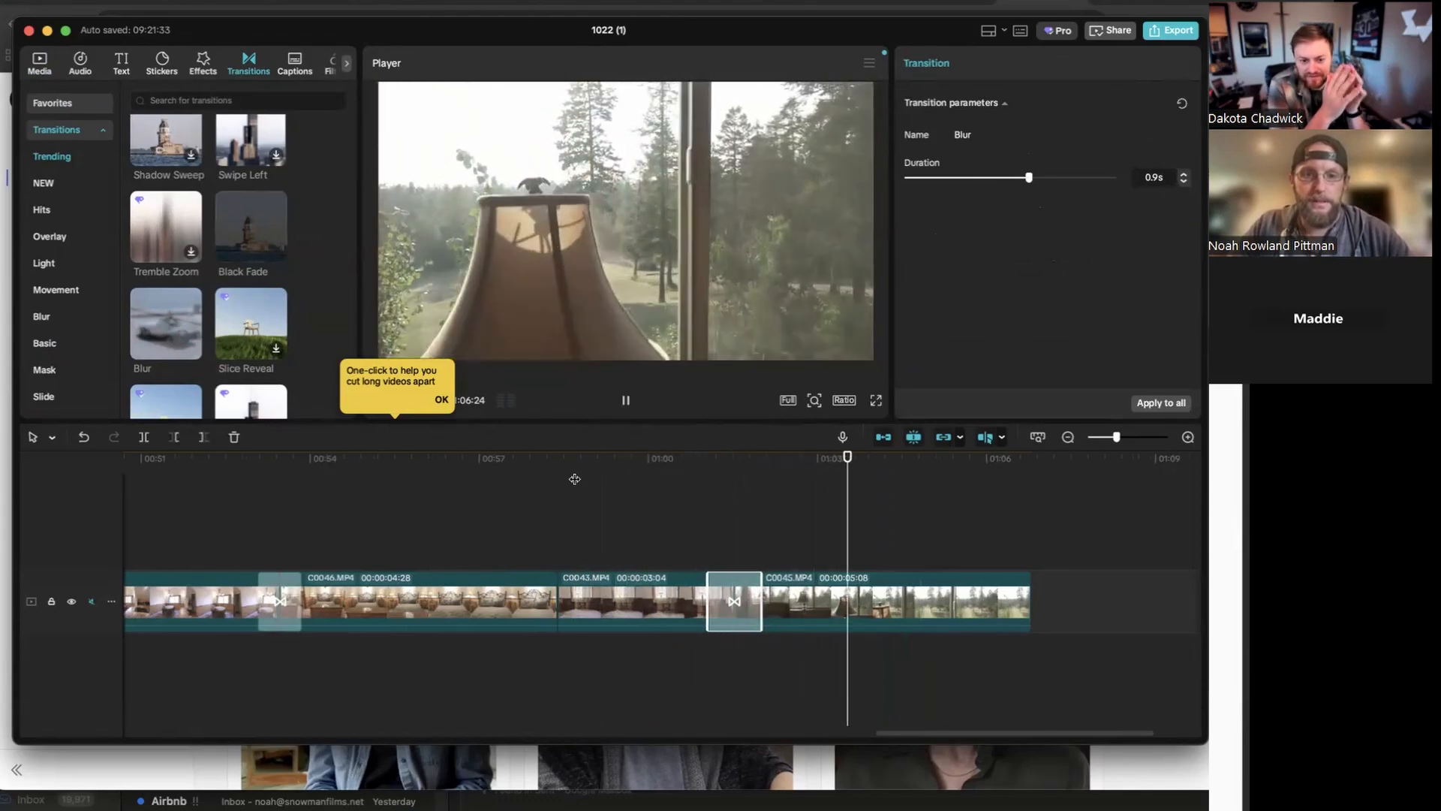
{"action": "key", "text": "space"}
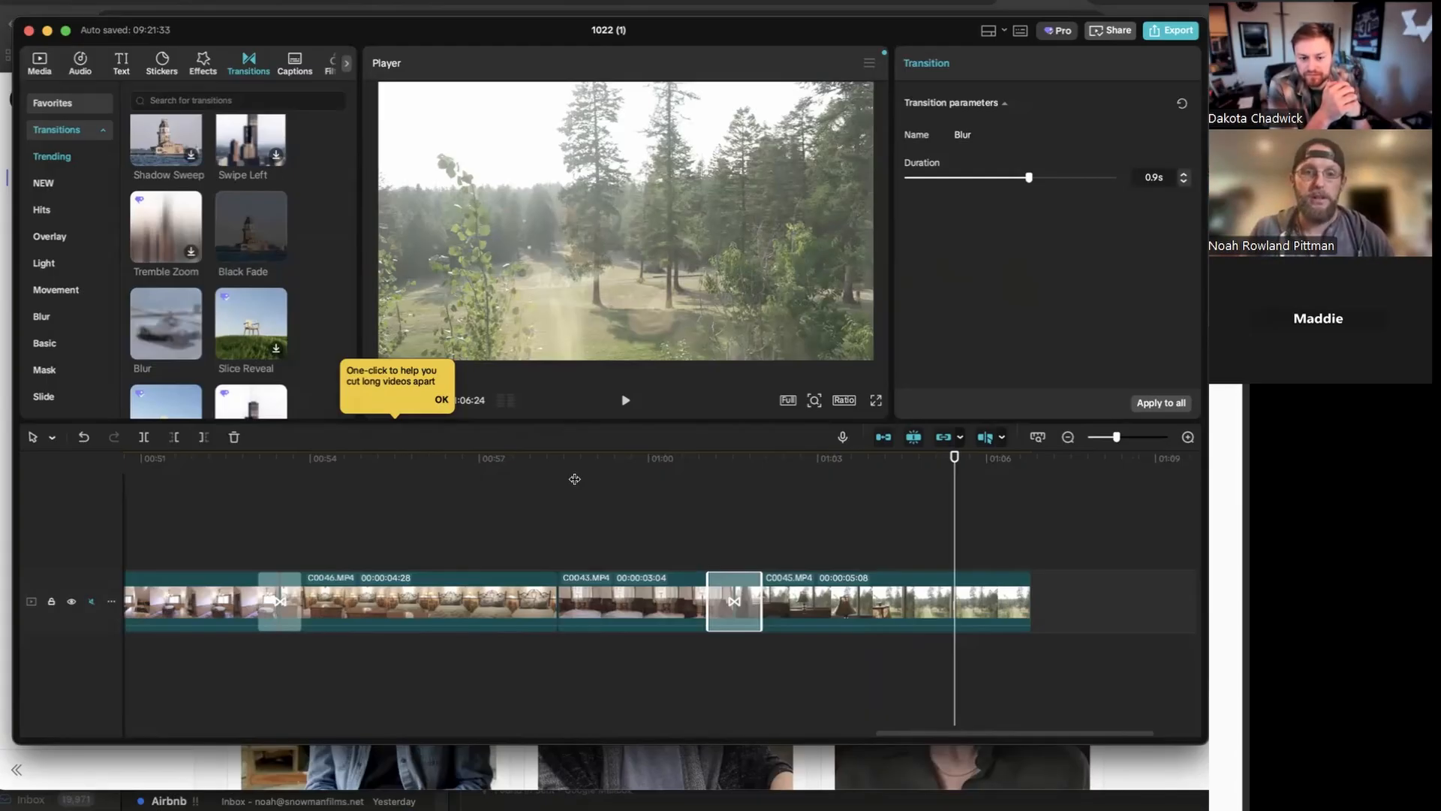
{"action": "left_click", "coordinate": [631, 480]}
{"action": "key", "text": "space"}
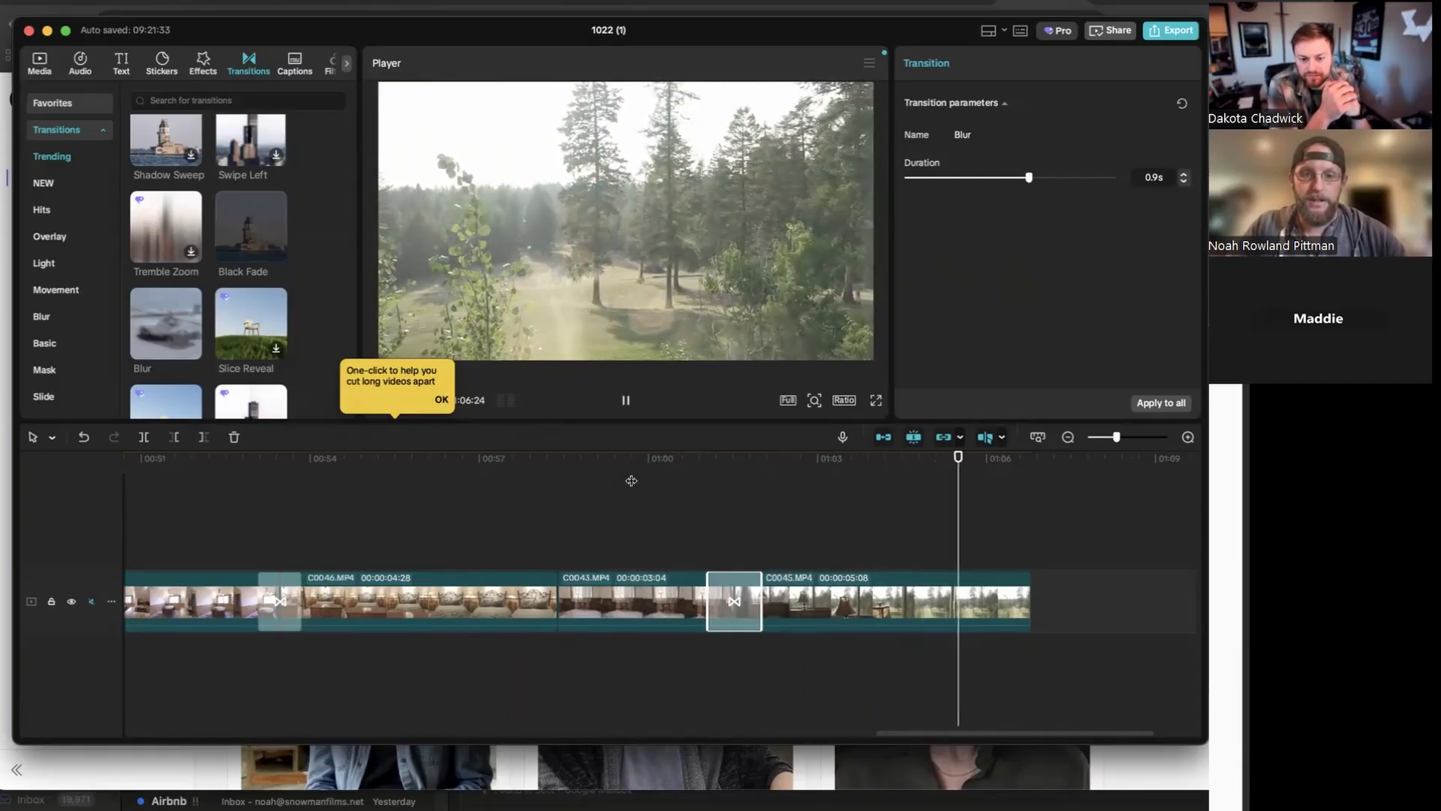
{"action": "left_click", "coordinate": [956, 473]}
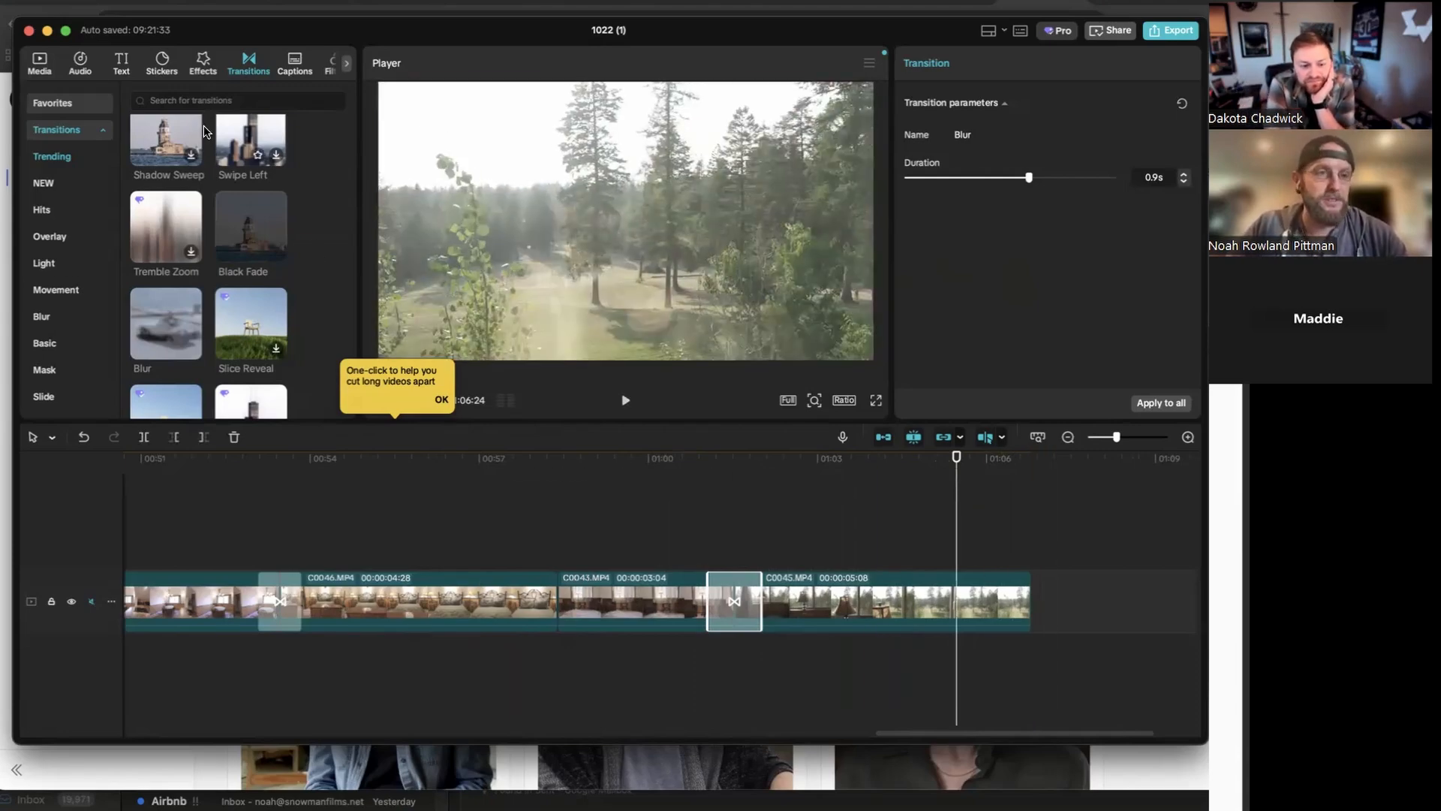
Add C0048.MP4 from the project media to the end of the timeline, directly after C0045.MP4
{"action": "left_click", "coordinate": [39, 67]}
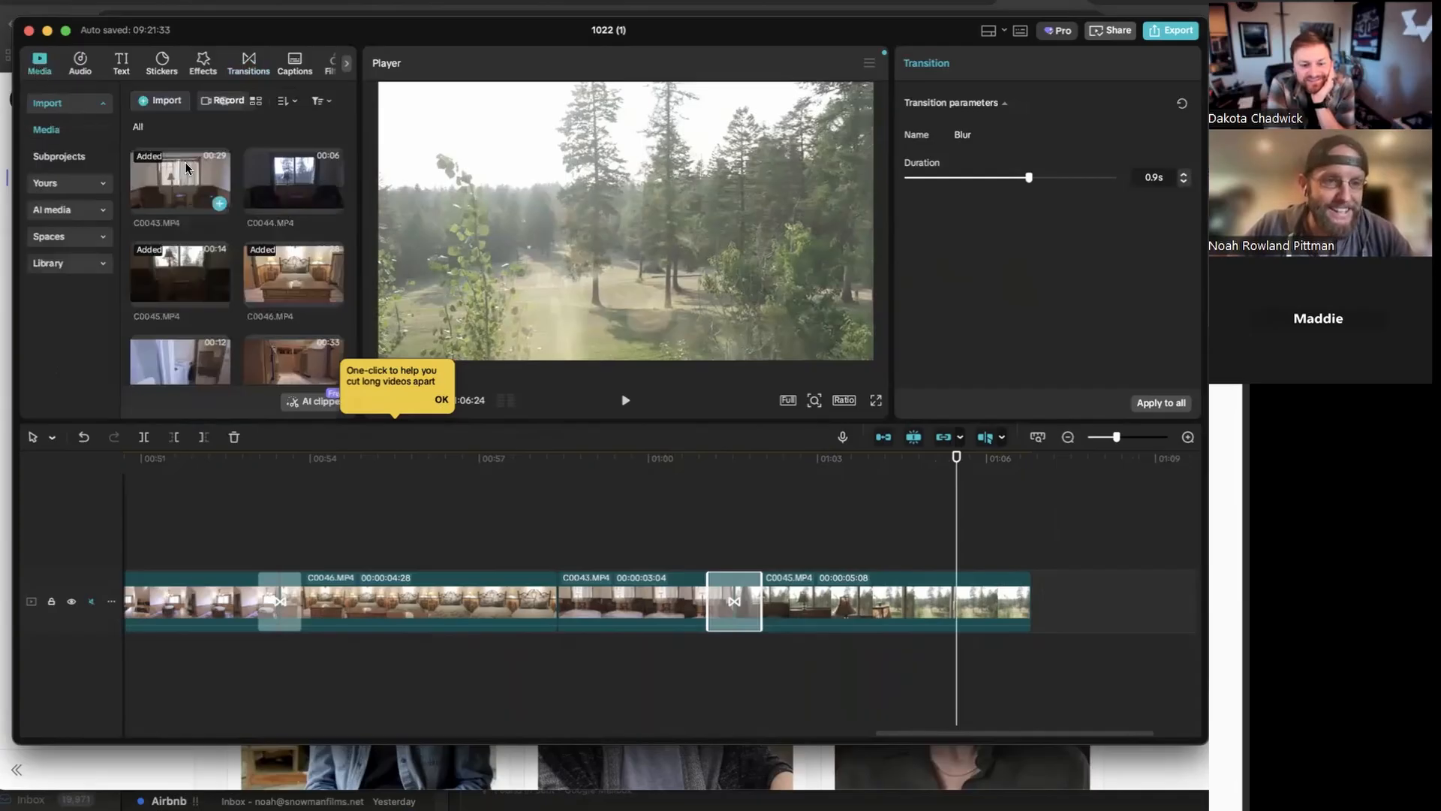
{"action": "scroll", "coordinate": [235, 167], "scroll_direction": "down", "scroll_amount": 2}
{"action": "scroll", "coordinate": [235, 171], "scroll_direction": "down", "scroll_amount": 3}
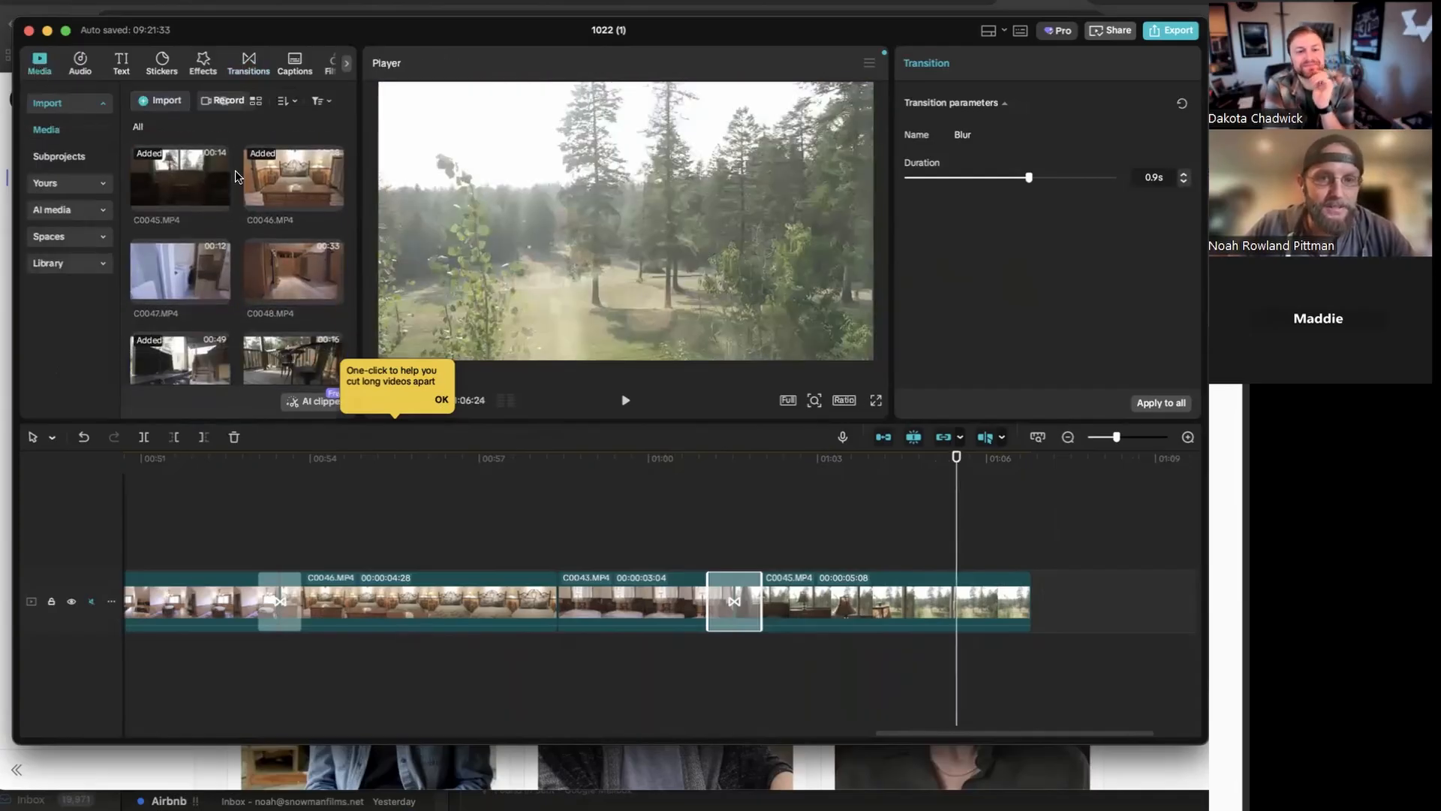
{"action": "scroll", "coordinate": [239, 179], "scroll_direction": "down", "scroll_amount": 1}
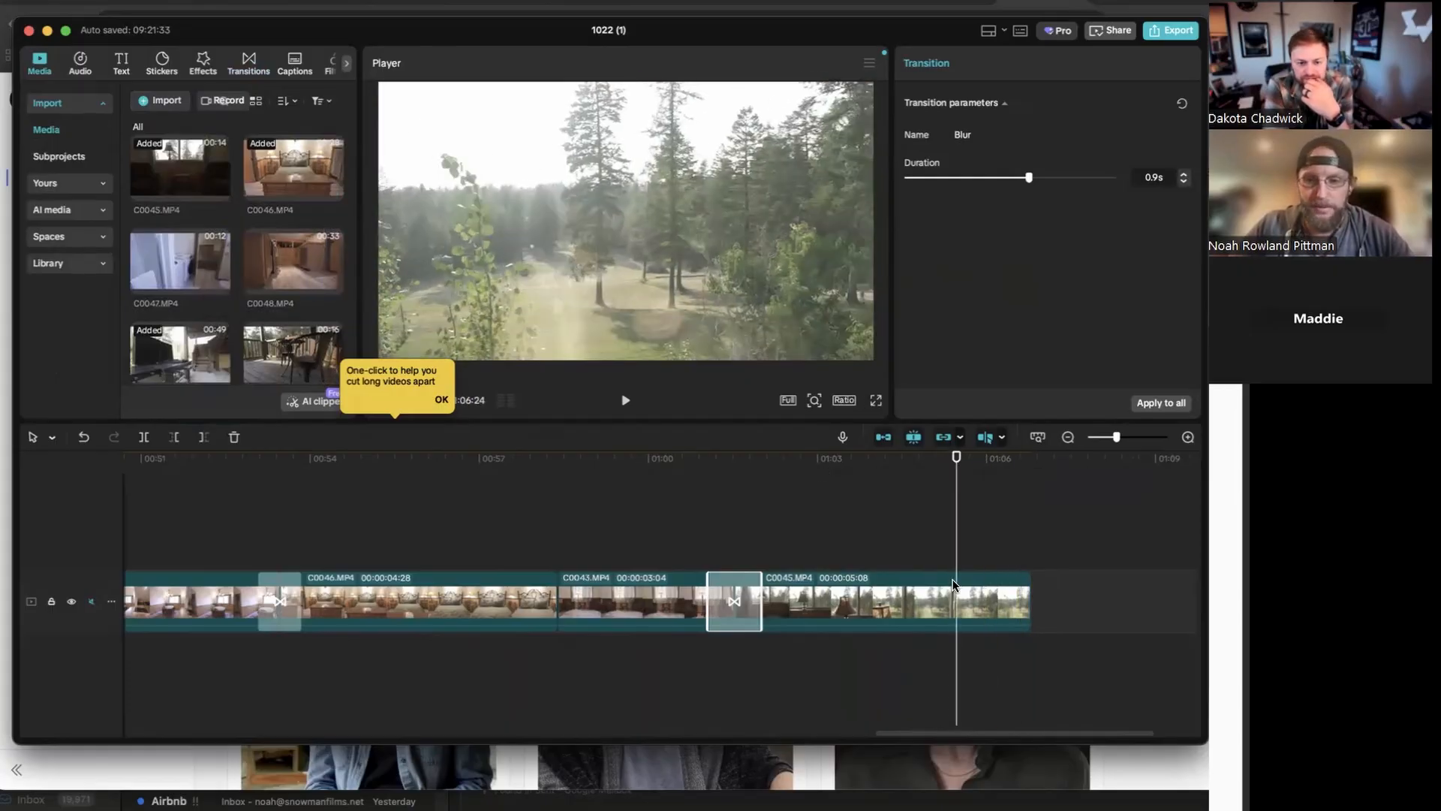
{"action": "left_click", "coordinate": [331, 284]}
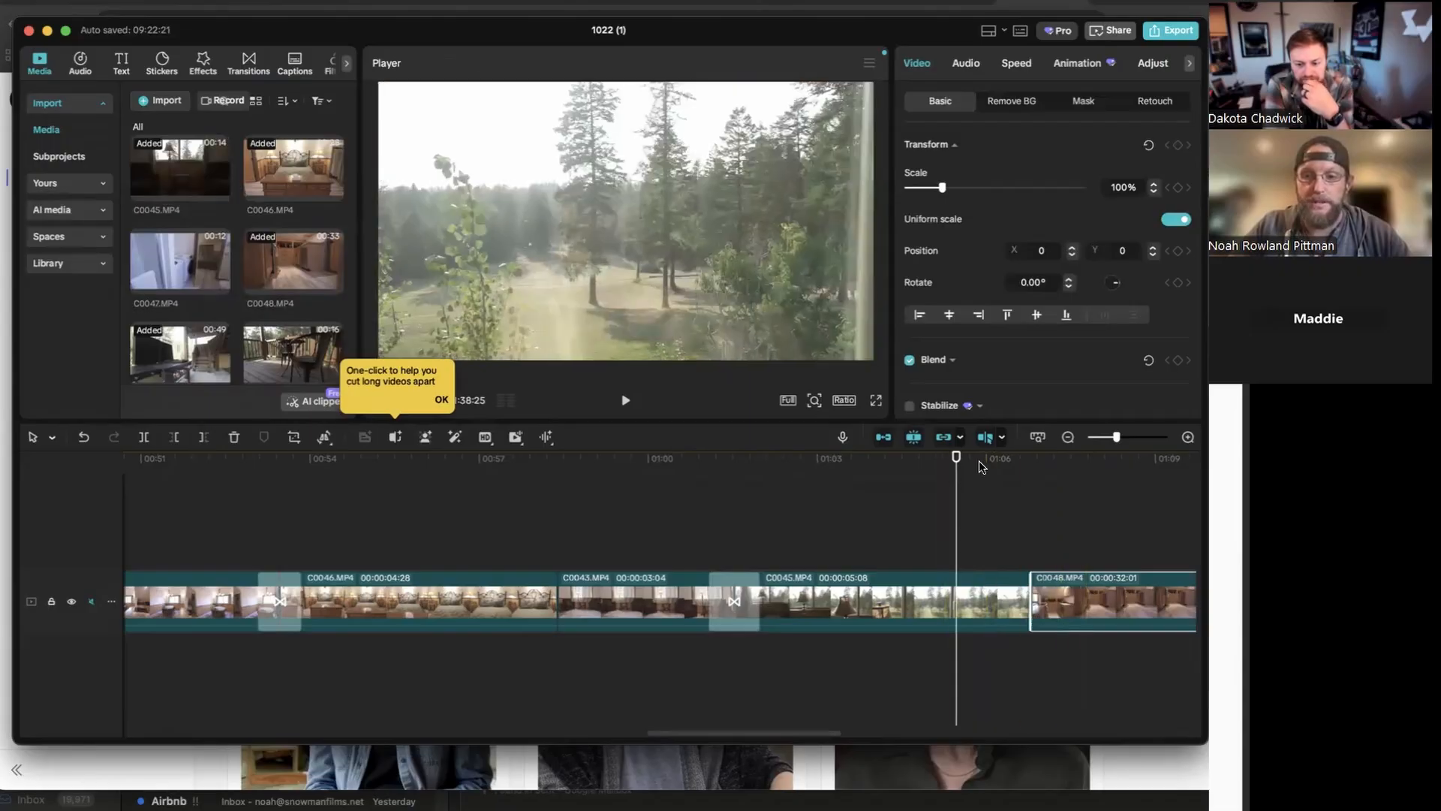
Split C0048.MP4 at the low view along the kitchen floor, and delete its opening segment
{"action": "left_click_drag", "start_coordinate": [955, 461], "coordinate": [958, 461]}
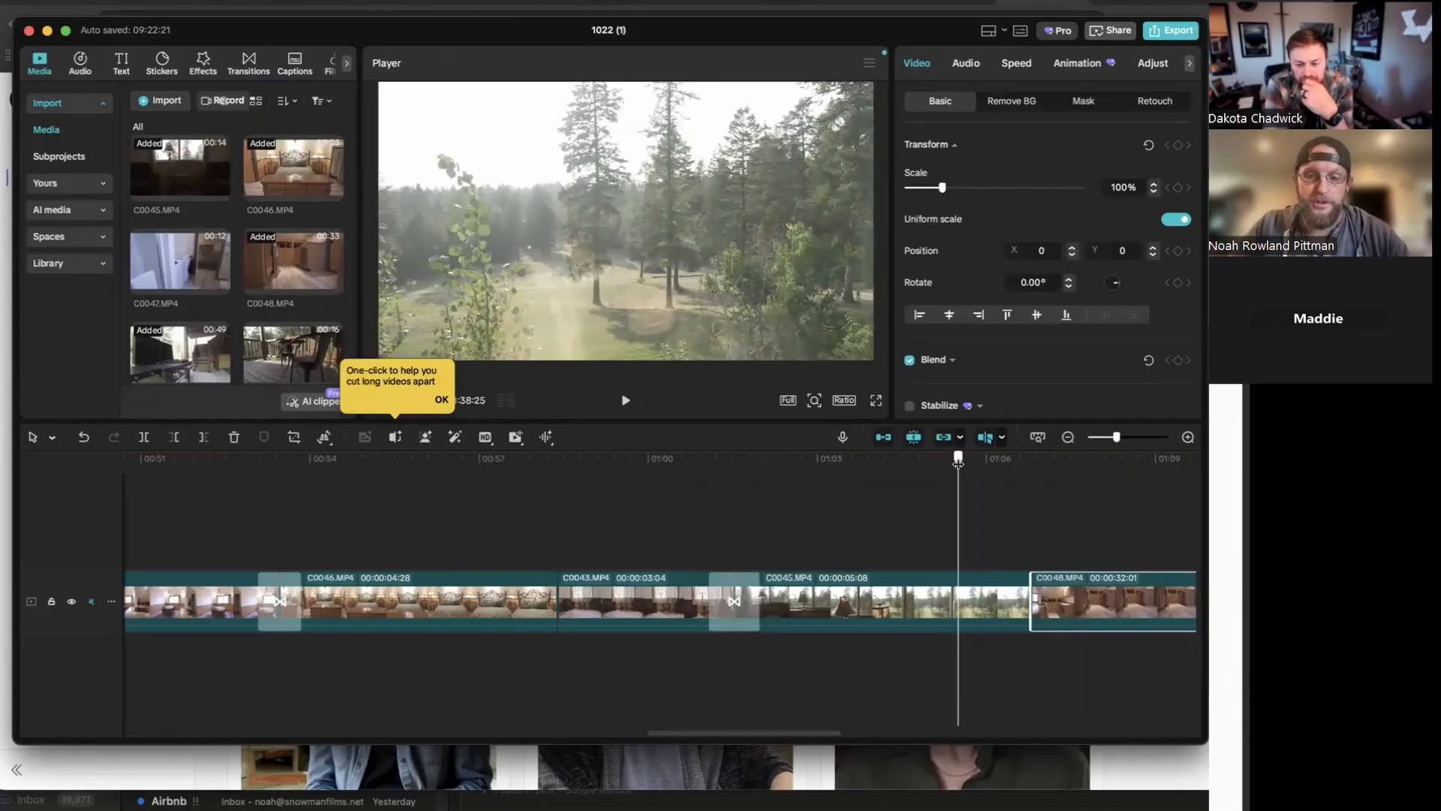
{"action": "left_click_drag", "start_coordinate": [958, 461], "coordinate": [1018, 453]}
{"action": "key", "text": "space"}
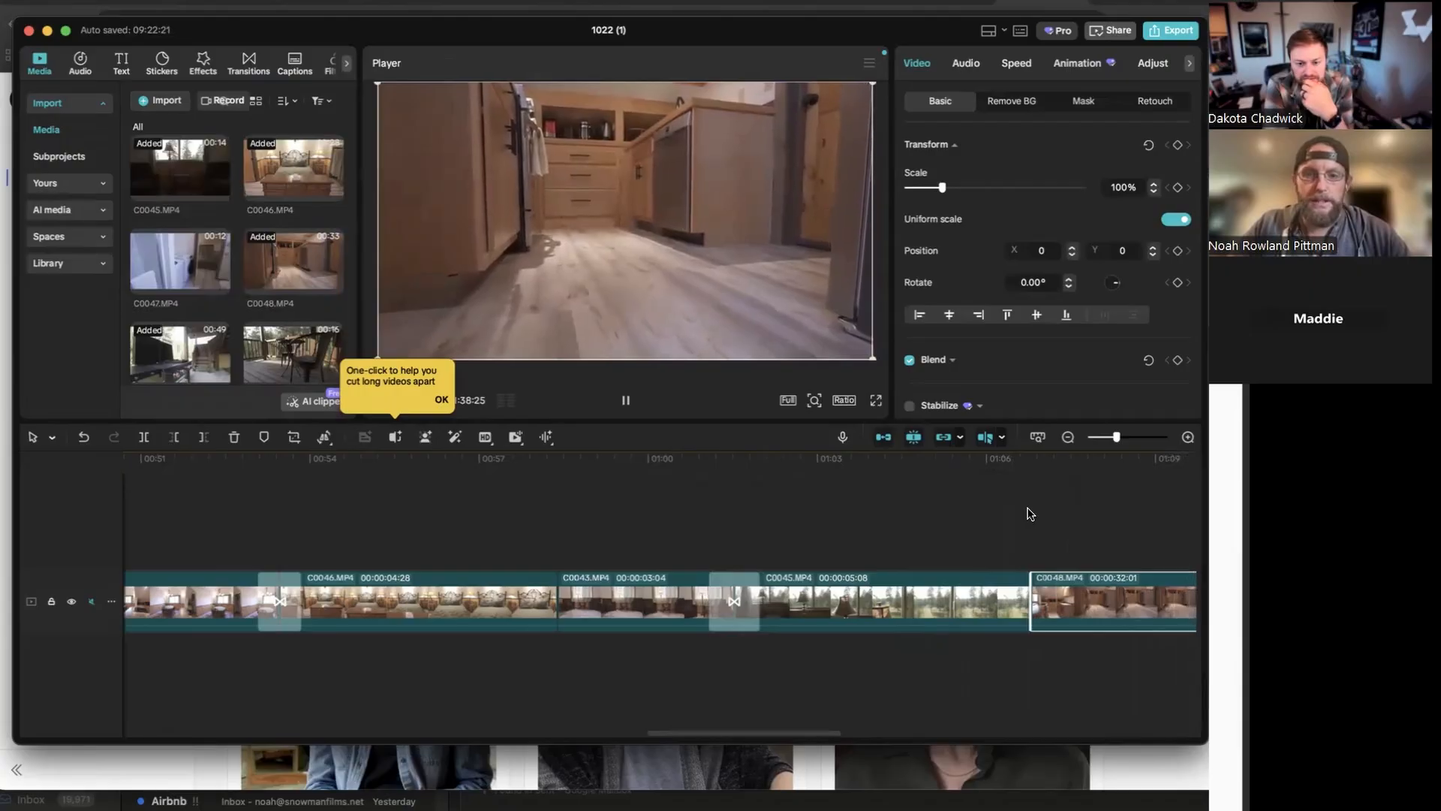
{"action": "key", "text": "space"}
{"action": "left_click_drag", "start_coordinate": [1116, 437], "coordinate": [1102, 438]}
{"action": "mouse_move", "coordinate": [659, 463]}
{"action": "left_mouse_down"}
{"action": "mouse_move", "coordinate": [624, 465]}
{"action": "mouse_move", "coordinate": [672, 462]}
{"action": "mouse_move", "coordinate": [631, 460]}
{"action": "mouse_move", "coordinate": [658, 454]}
{"action": "left_mouse_up"}
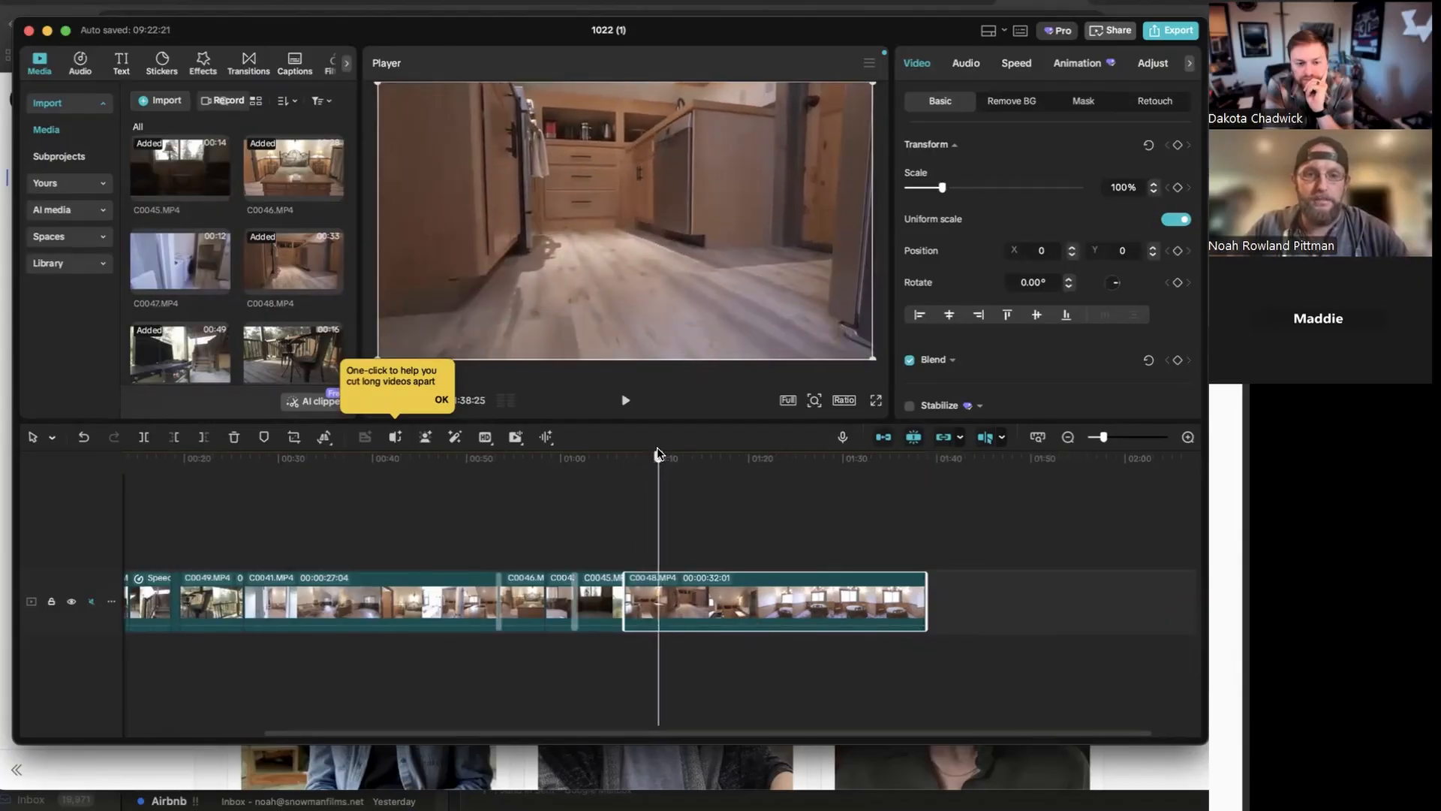
{"action": "left_click", "coordinate": [144, 437]}
{"action": "left_click", "coordinate": [639, 600]}
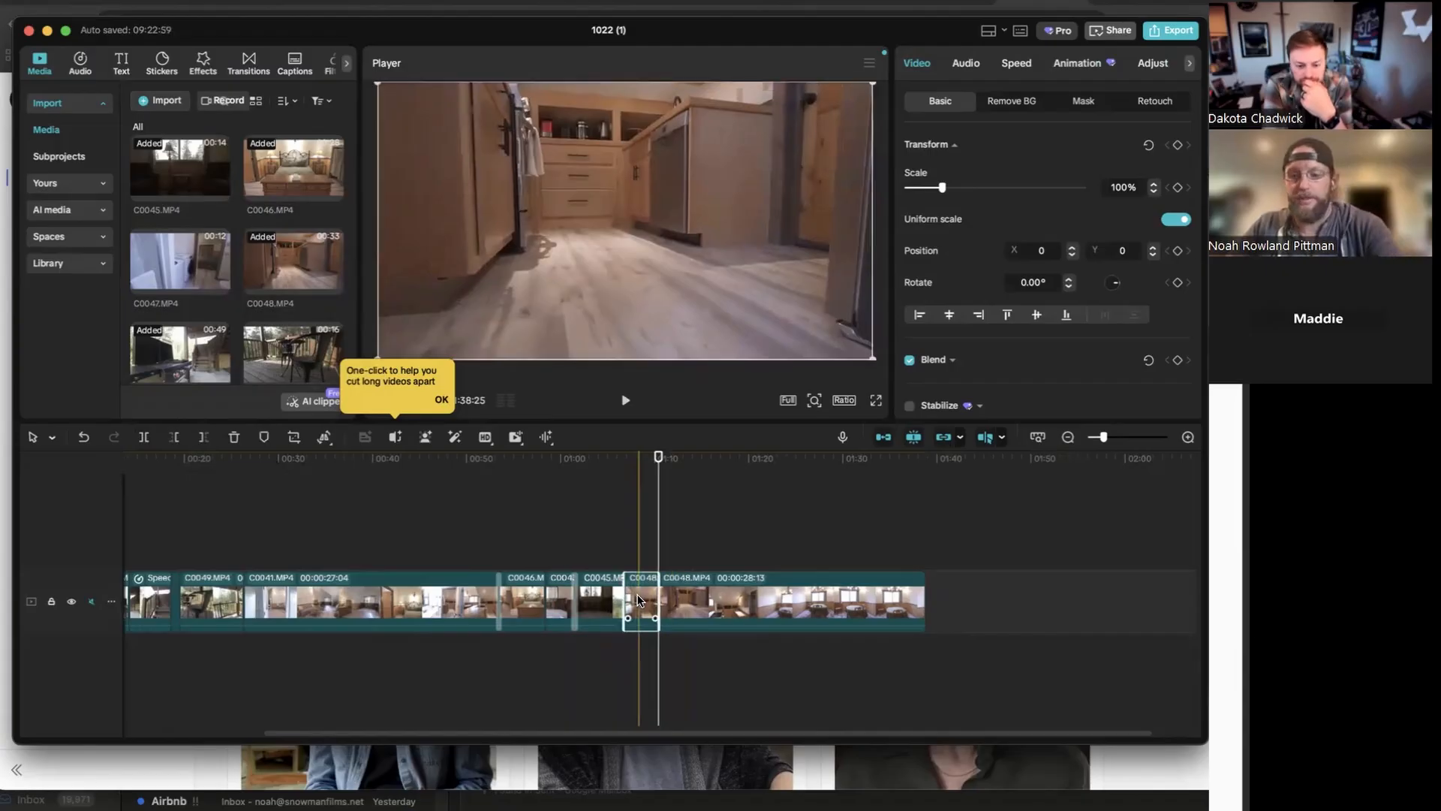
{"action": "key", "text": "Delete"}
Play across the cut into C0048.MP4, and split that clip at about 00:01:10:20, where the kitchen counters and sink are in view
{"action": "left_click", "coordinate": [603, 460]}
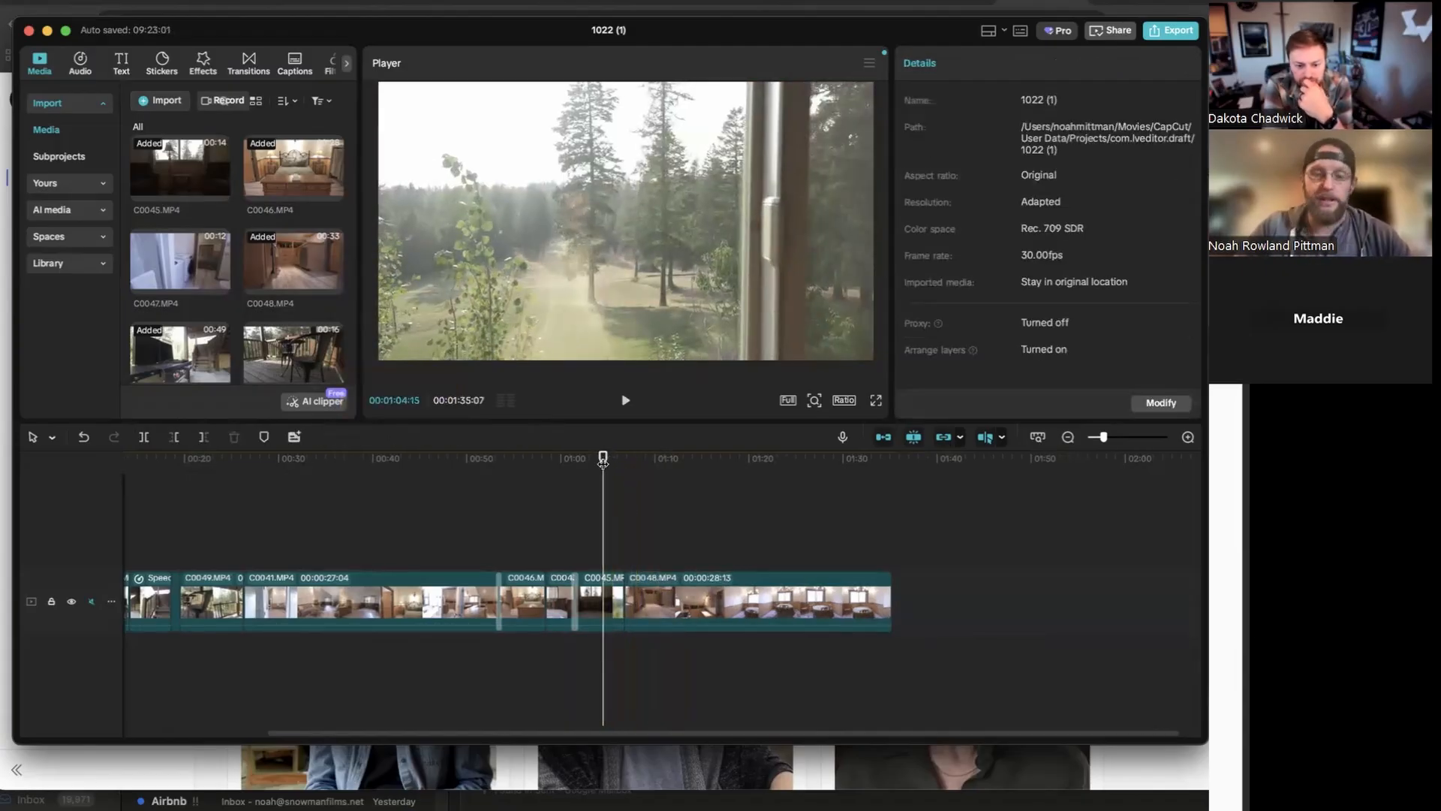
{"action": "key", "text": "space"}
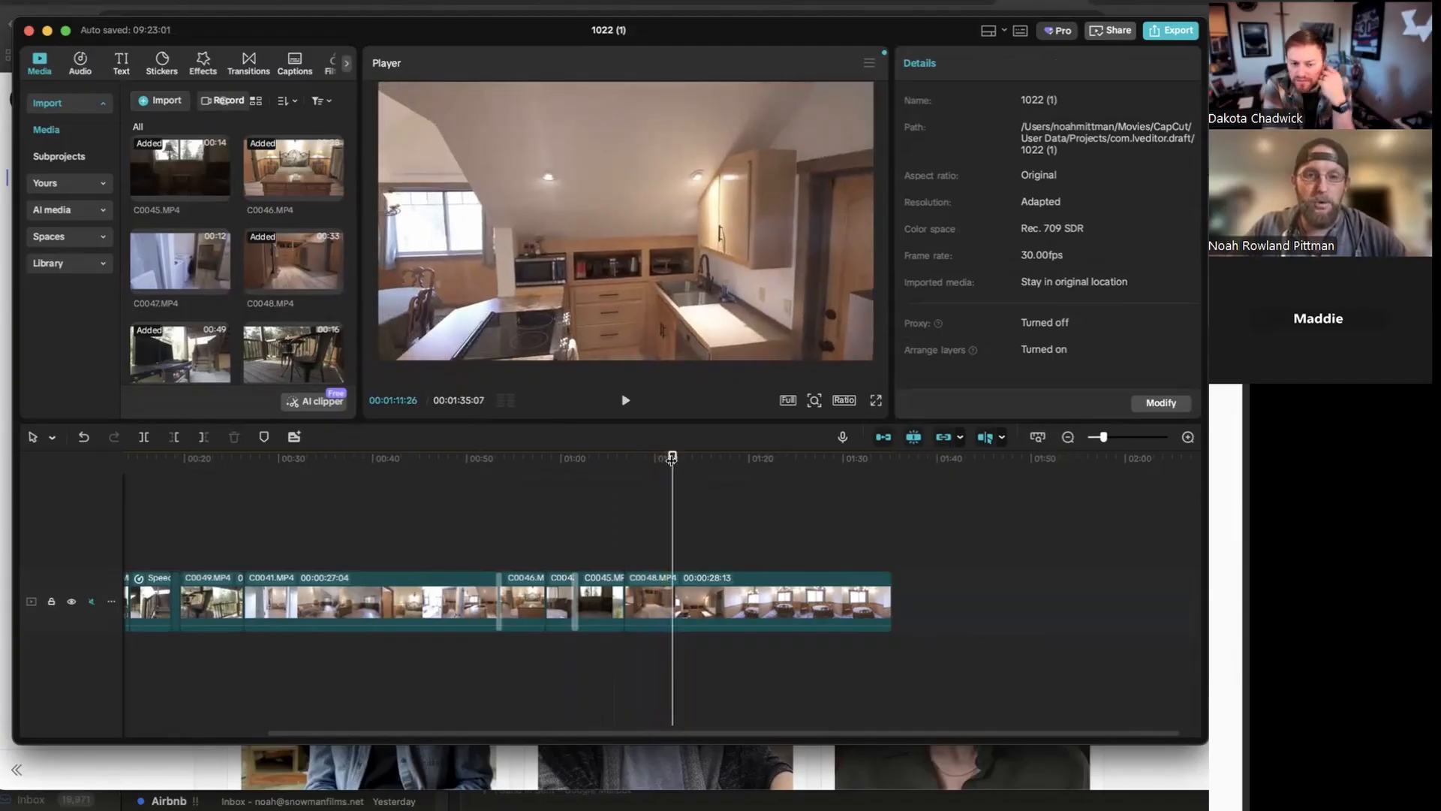
{"action": "left_click_drag", "start_coordinate": [669, 458], "coordinate": [654, 452]}
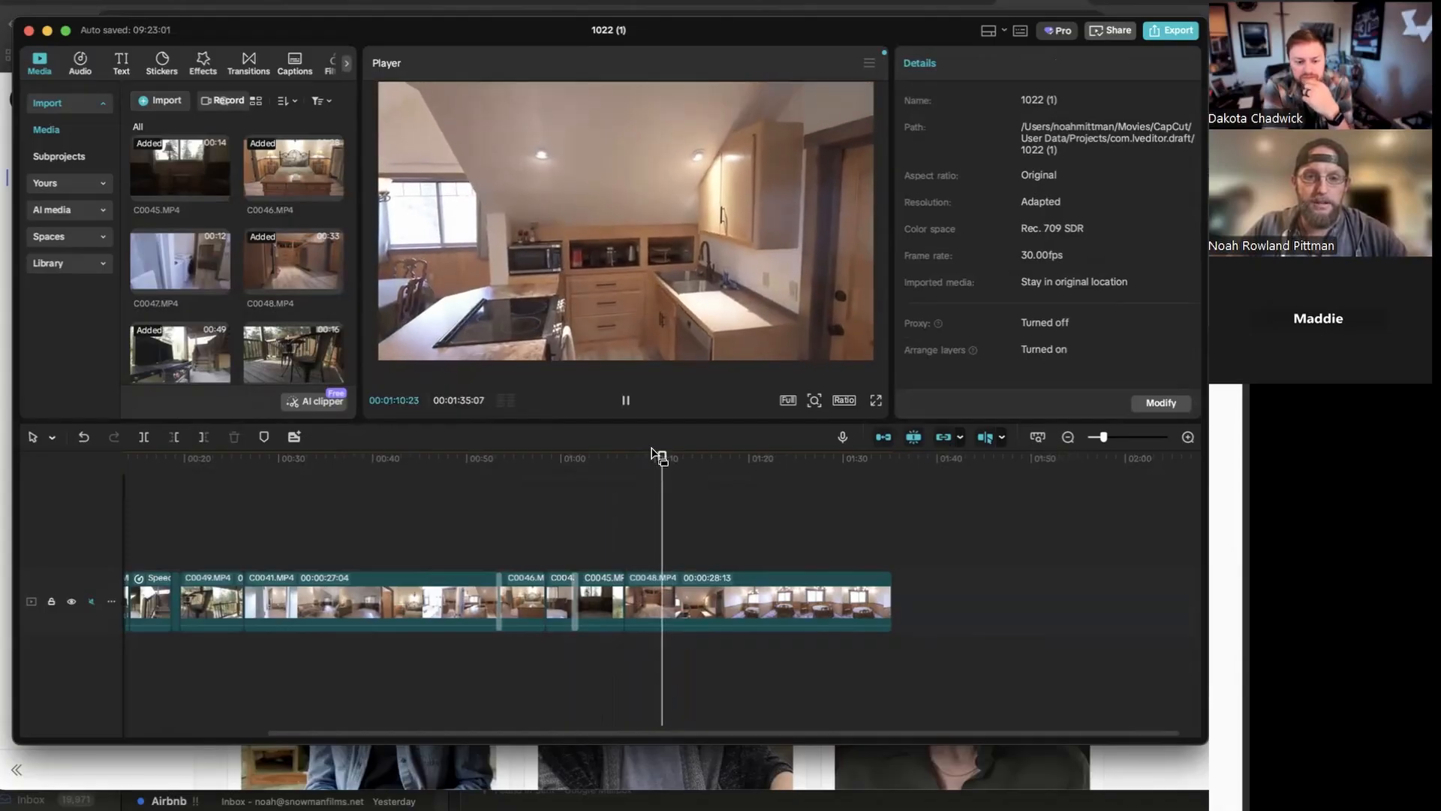
{"action": "key", "text": "space"}
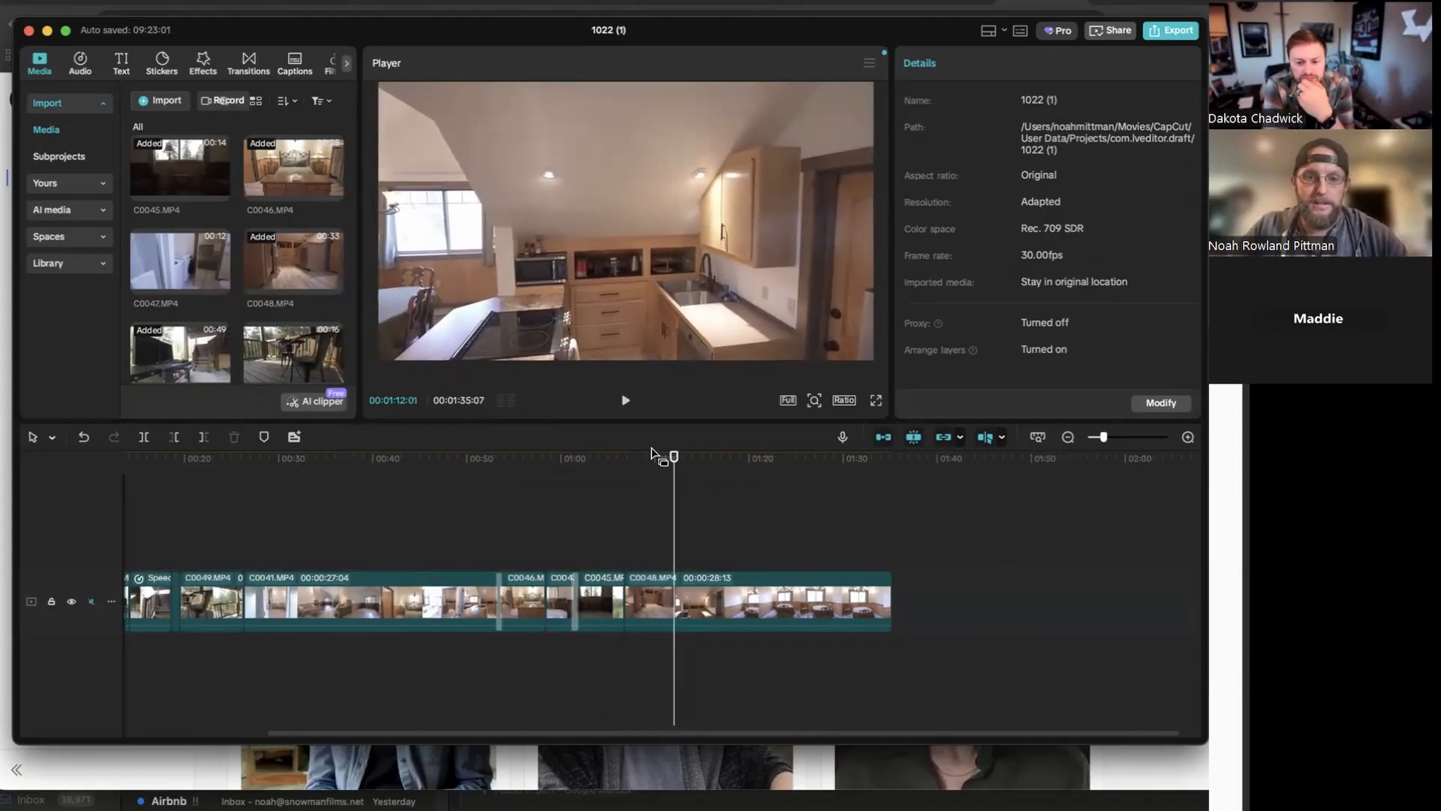
{"action": "left_click", "coordinate": [653, 460]}
{"action": "key", "text": "space"}
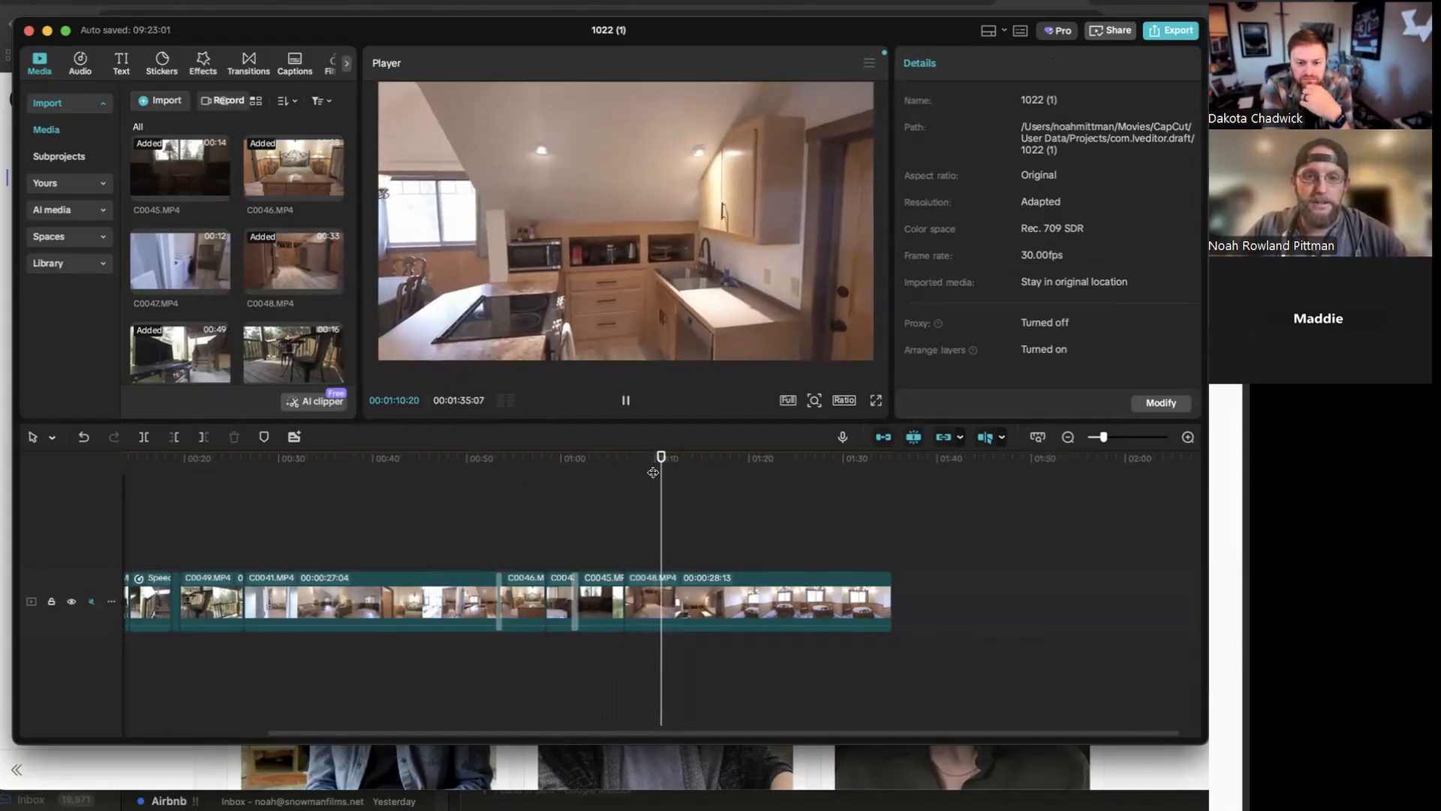
{"action": "left_click", "coordinate": [146, 440]}
Split C0048.MP4 at 00:01:26:28, in the dining table view, and delete the segment between the kitchen and dining shots
{"action": "left_click_drag", "start_coordinate": [665, 460], "coordinate": [813, 459]}
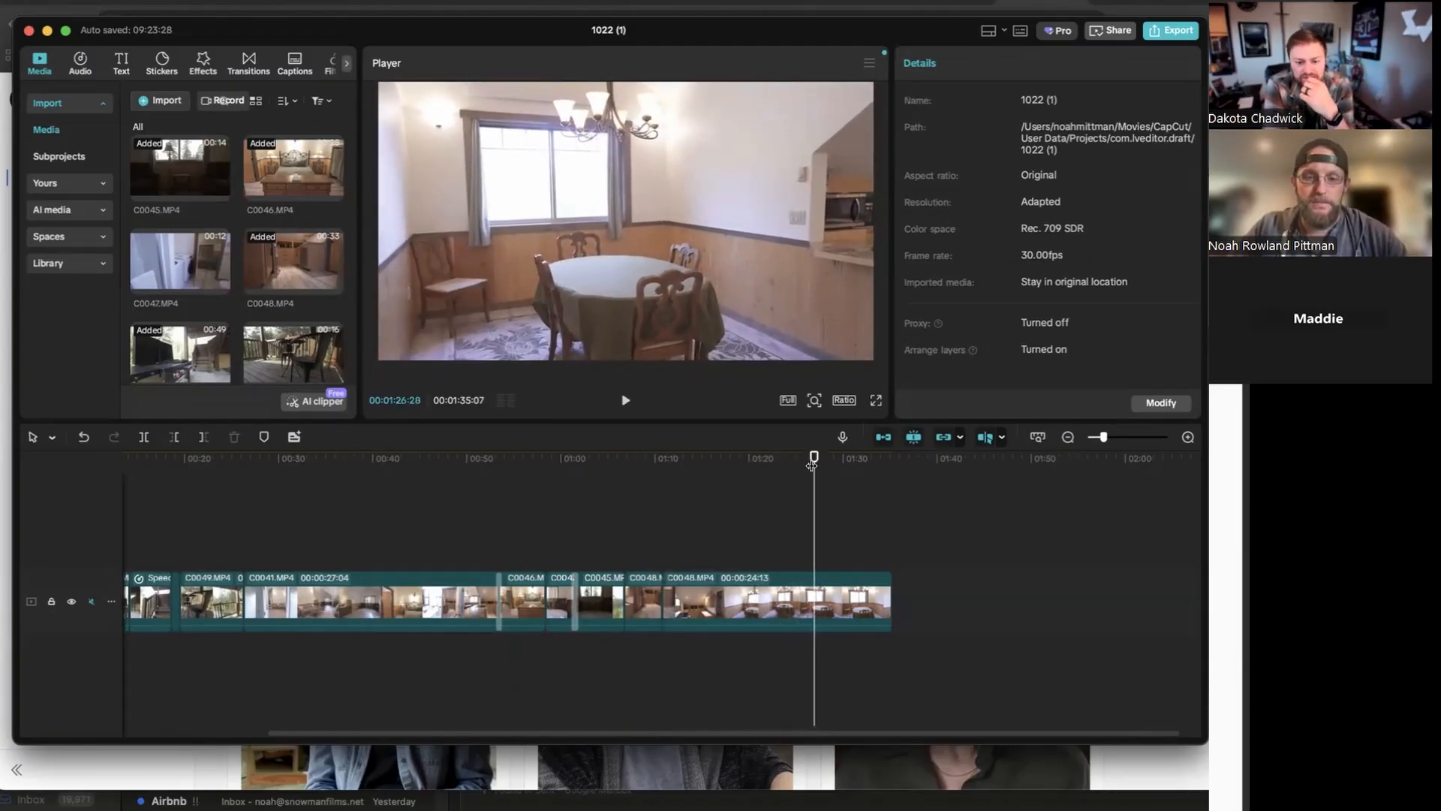
{"action": "left_click", "coordinate": [146, 439]}
{"action": "left_click", "coordinate": [746, 580]}
{"action": "key", "text": "Delete"}
Play across the kitchen-to-dining cut, and trim the end of C0048.MP4 at 00:01:16:10, at the table close-up
{"action": "left_click", "coordinate": [722, 461]}
{"action": "key", "text": "space"}
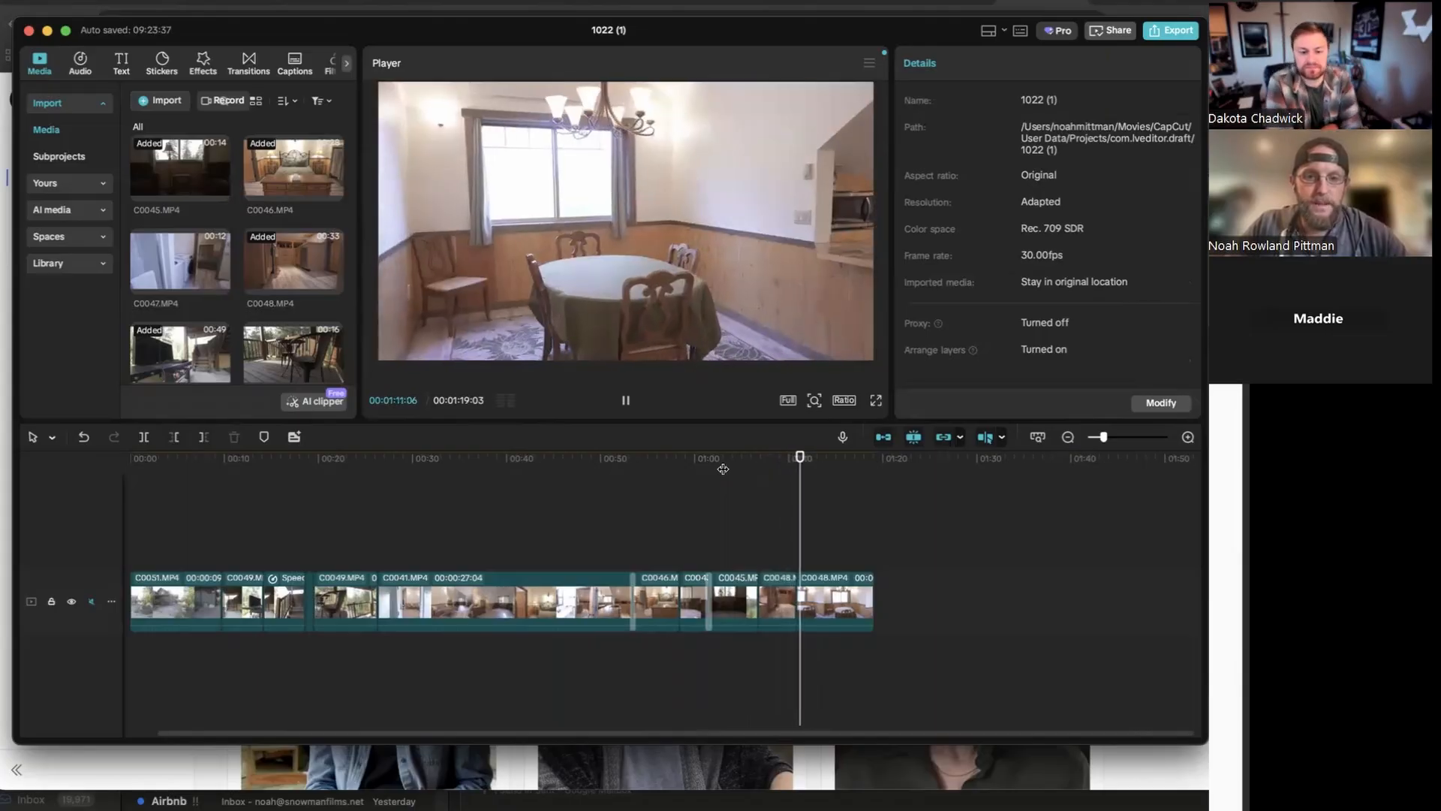
{"action": "left_click", "coordinate": [871, 469]}
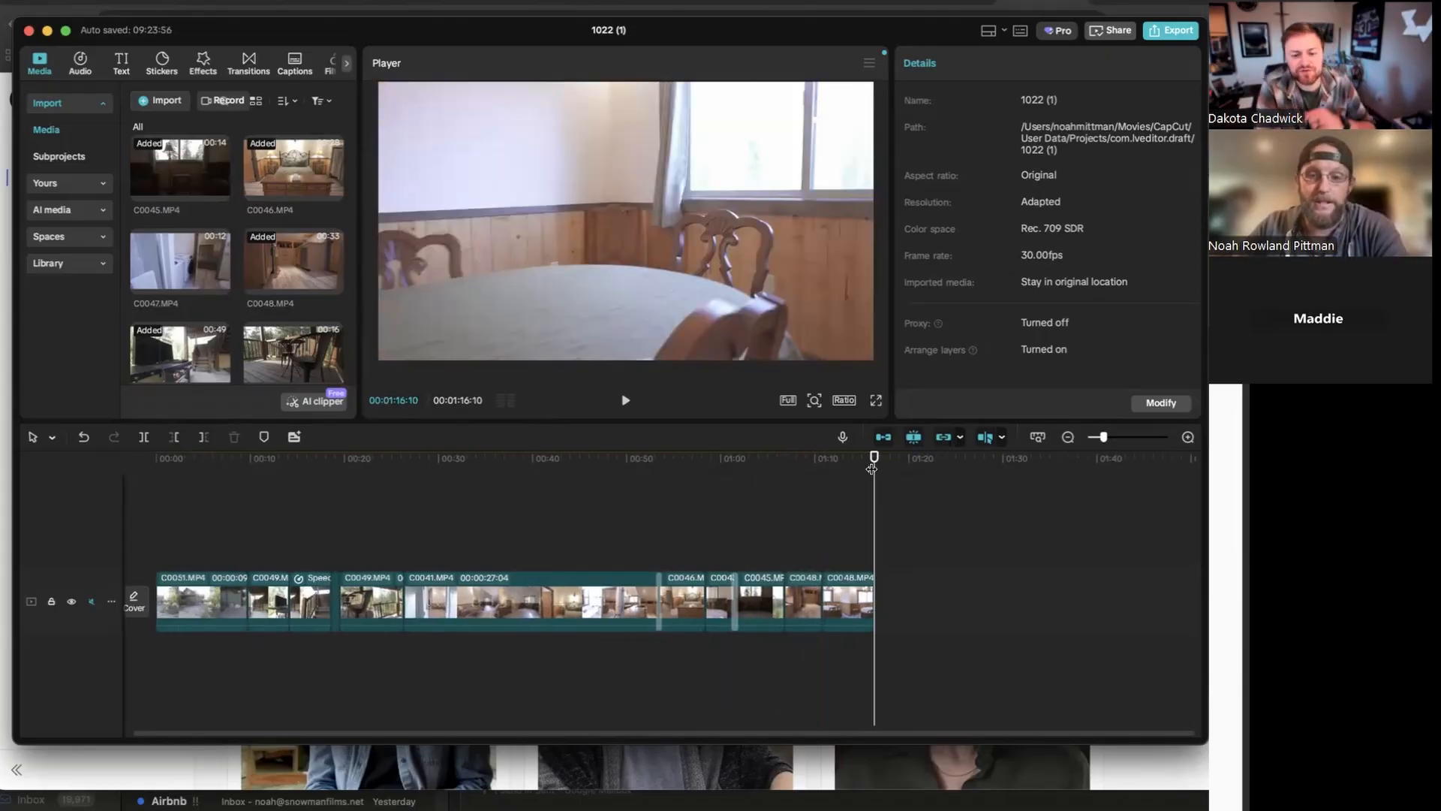
Browse the featured filters for a look that suits the interior and porch shots, and preview the Clear II filter
{"action": "left_click_drag", "start_coordinate": [870, 451], "coordinate": [840, 469]}
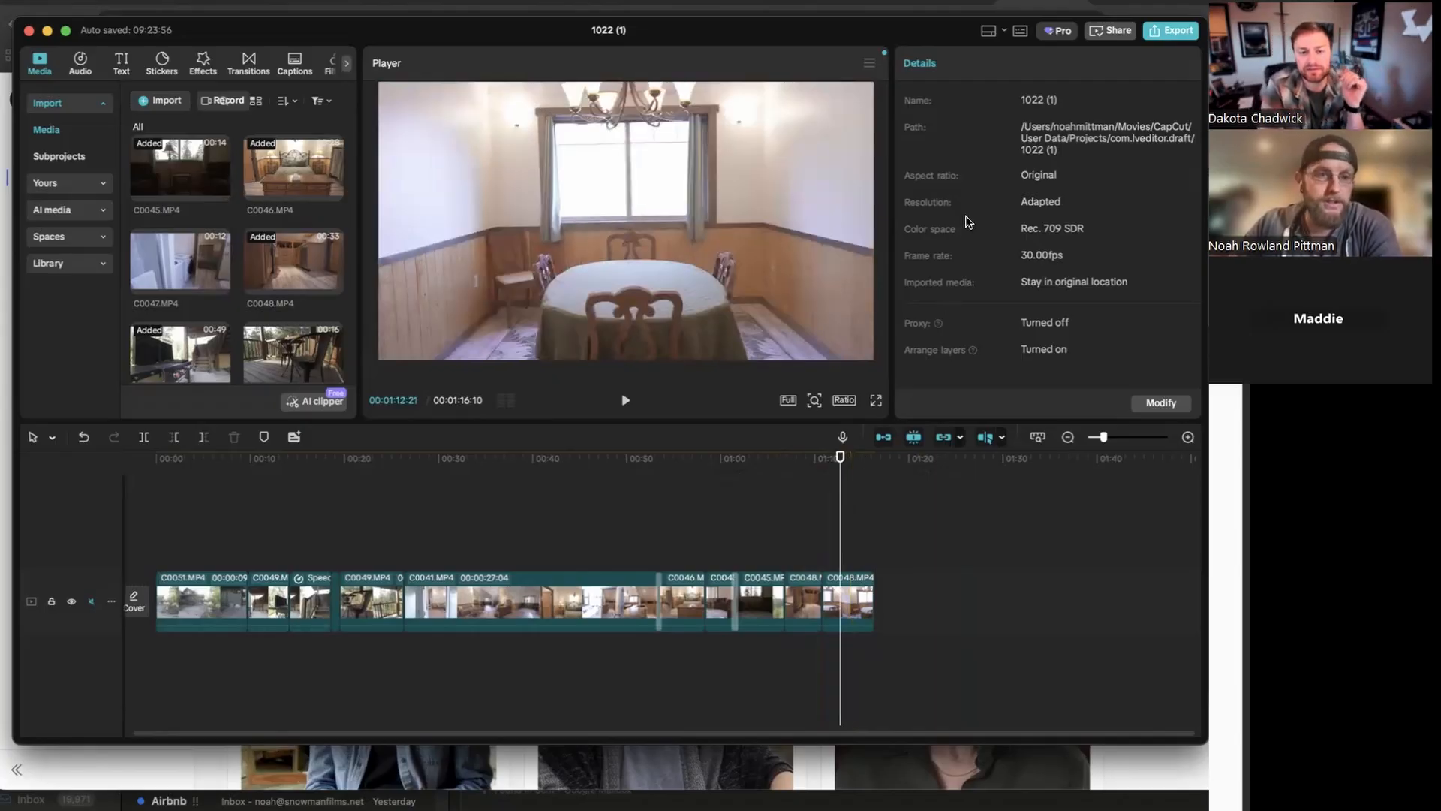
{"action": "left_click", "coordinate": [598, 471]}
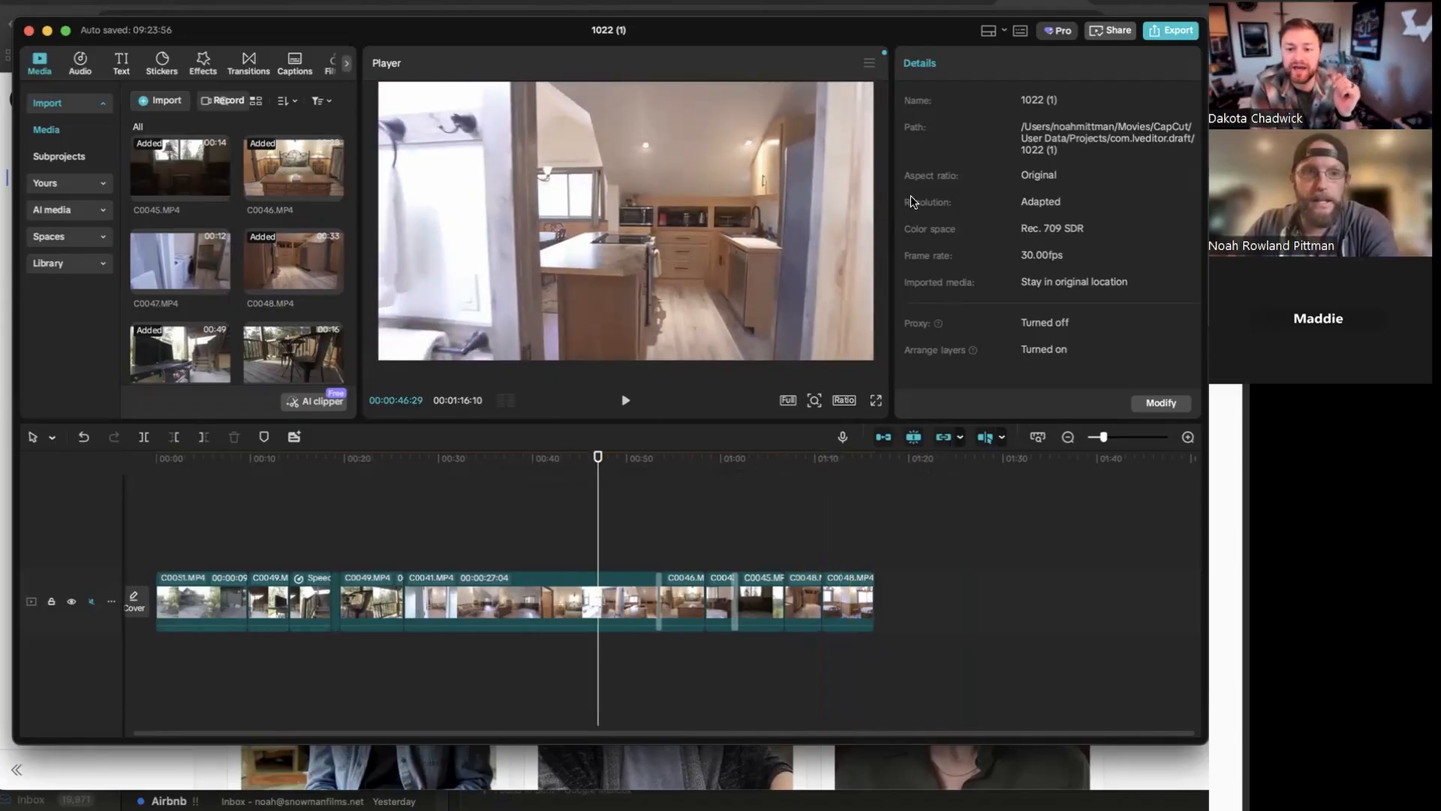
{"action": "left_click", "coordinate": [347, 63]}
{"action": "left_click", "coordinate": [192, 63]}
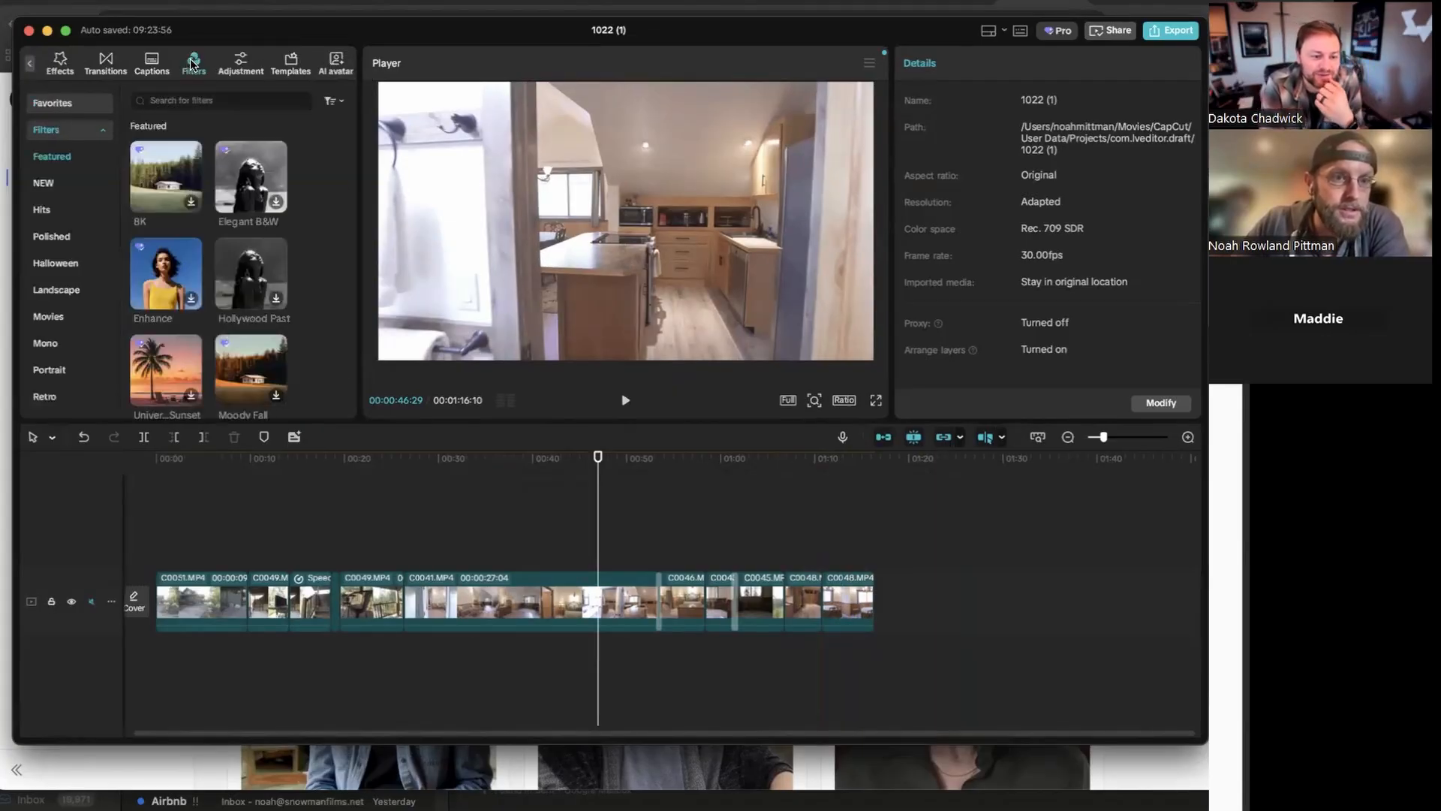
{"action": "scroll", "coordinate": [314, 204], "scroll_direction": "down", "scroll_amount": 5}
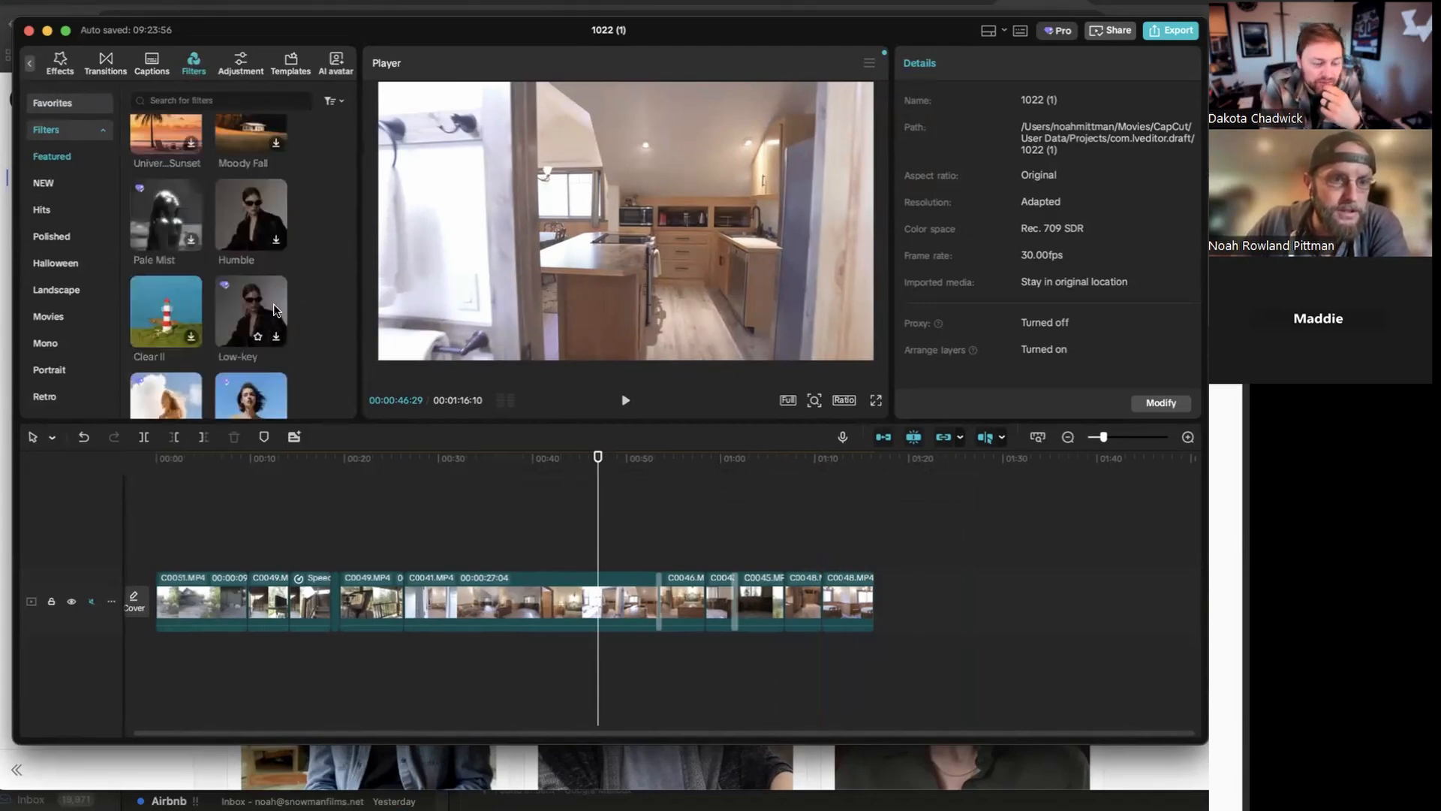
{"action": "scroll", "coordinate": [301, 303], "scroll_direction": "down", "scroll_amount": 3}
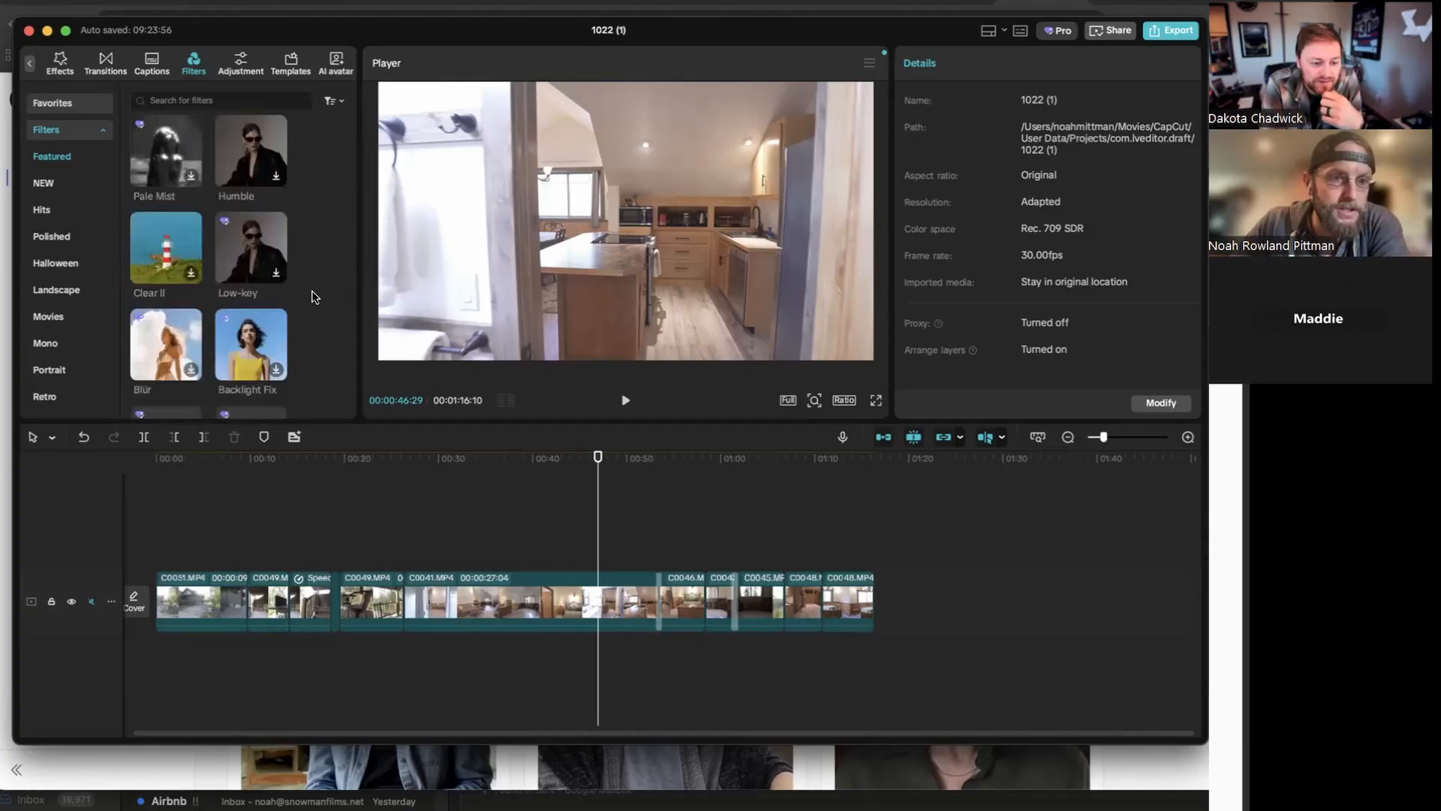
{"action": "left_click", "coordinate": [570, 582]}
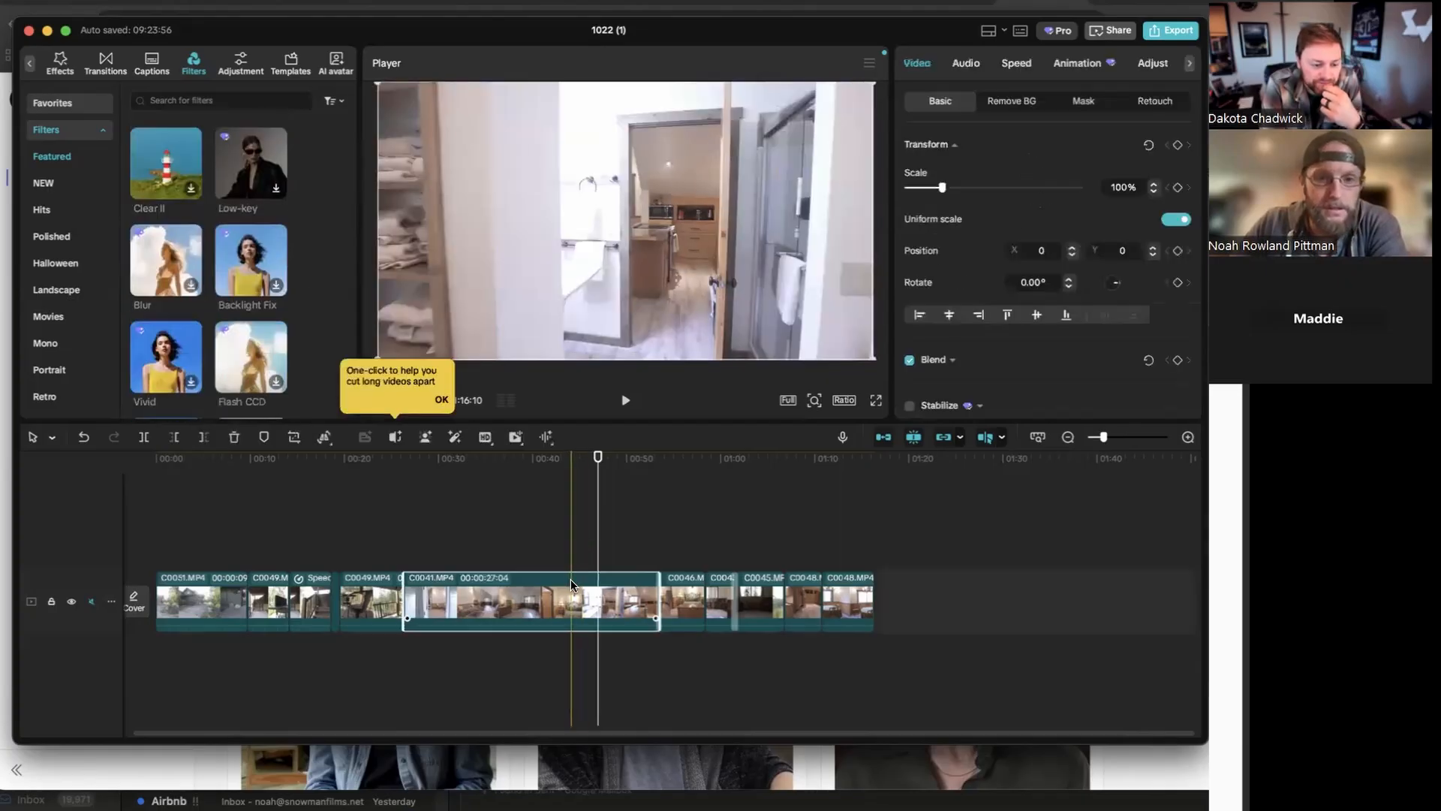
{"action": "left_click", "coordinate": [359, 470]}
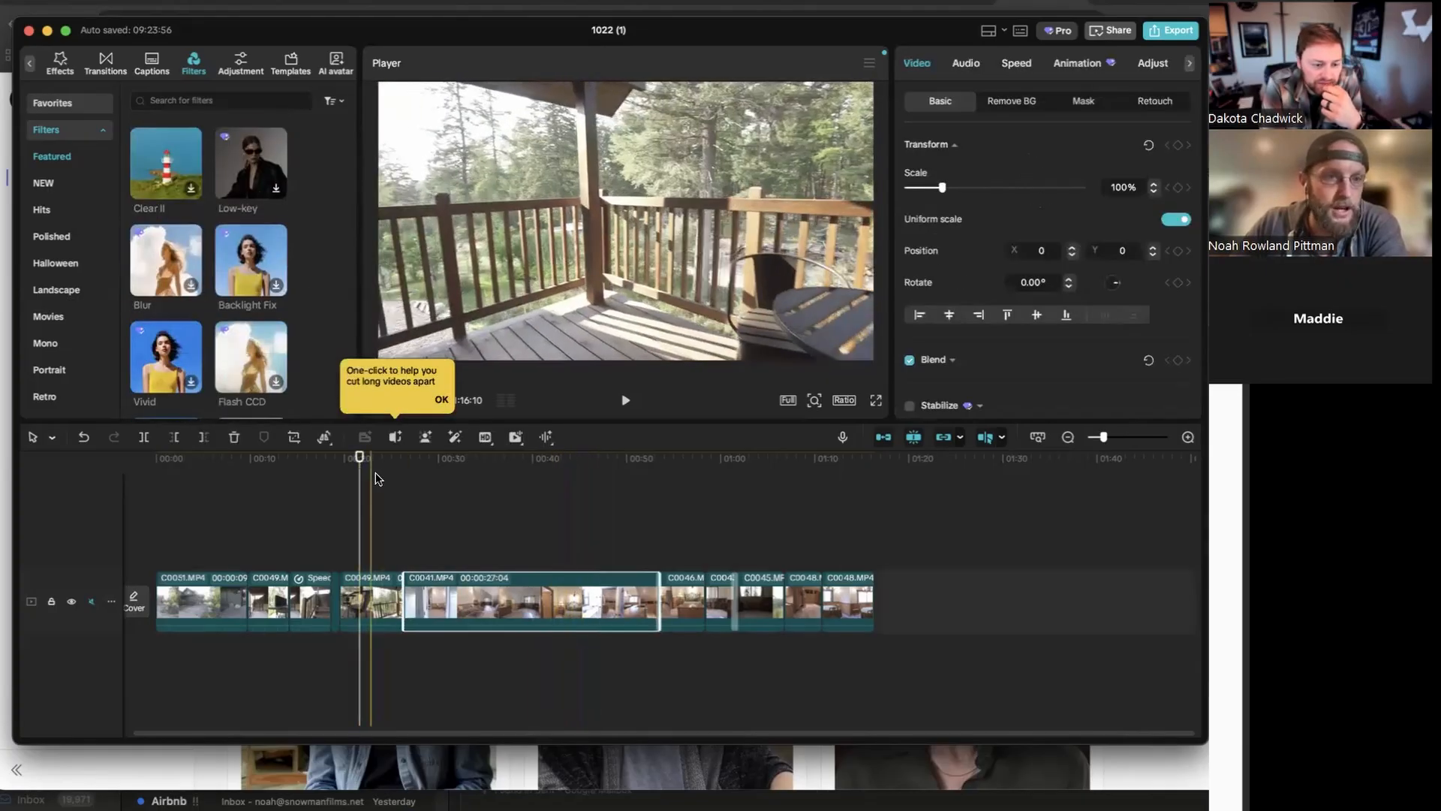
{"action": "left_click", "coordinate": [165, 161]}
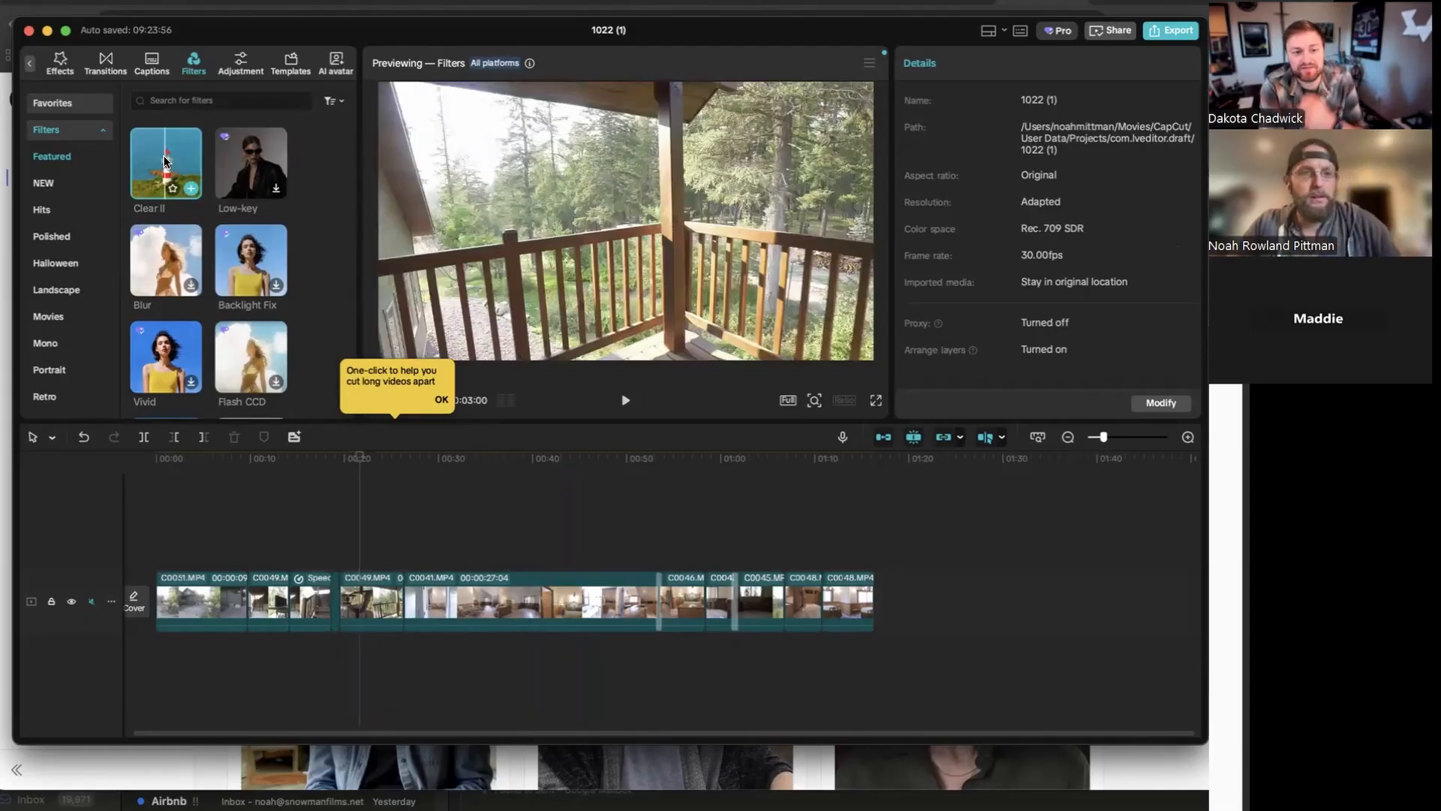
Undo the removal of the timeline's last segment, and try Clear II as a separate filter layer above the C0049.MP4 porch clip, deleting it again
{"action": "key", "text": "super+z"}
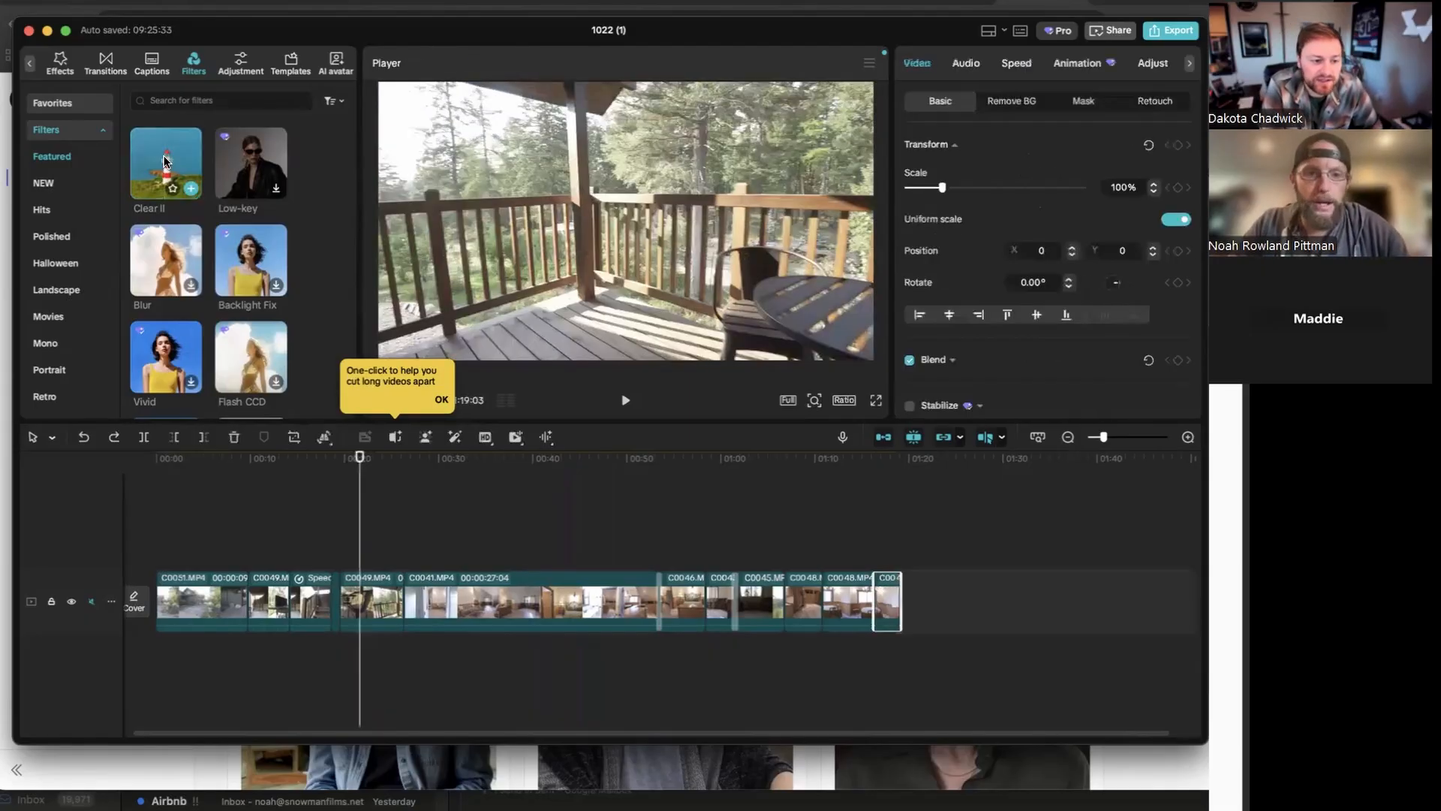
{"action": "left_click", "coordinate": [367, 599]}
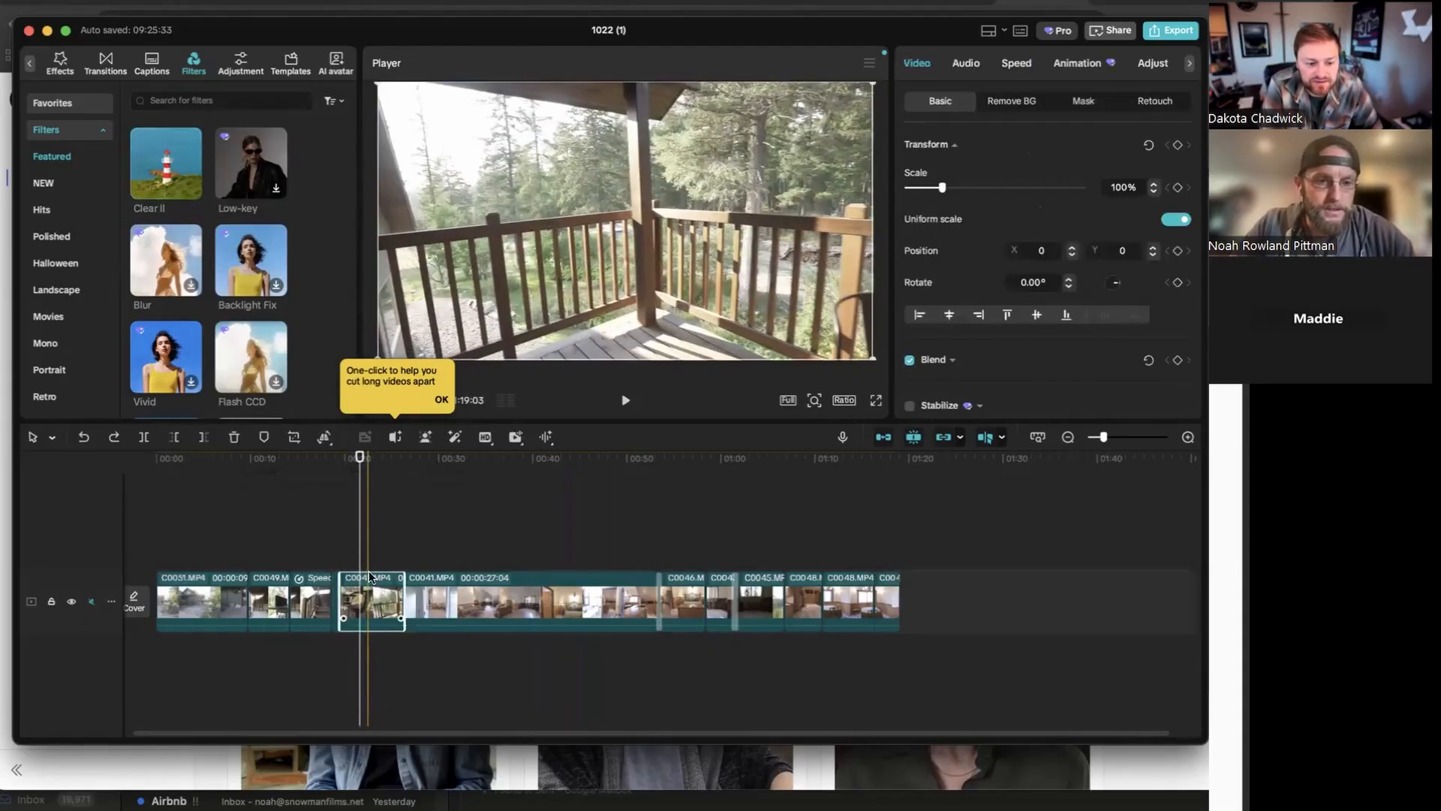
{"action": "mouse_move", "coordinate": [179, 198]}
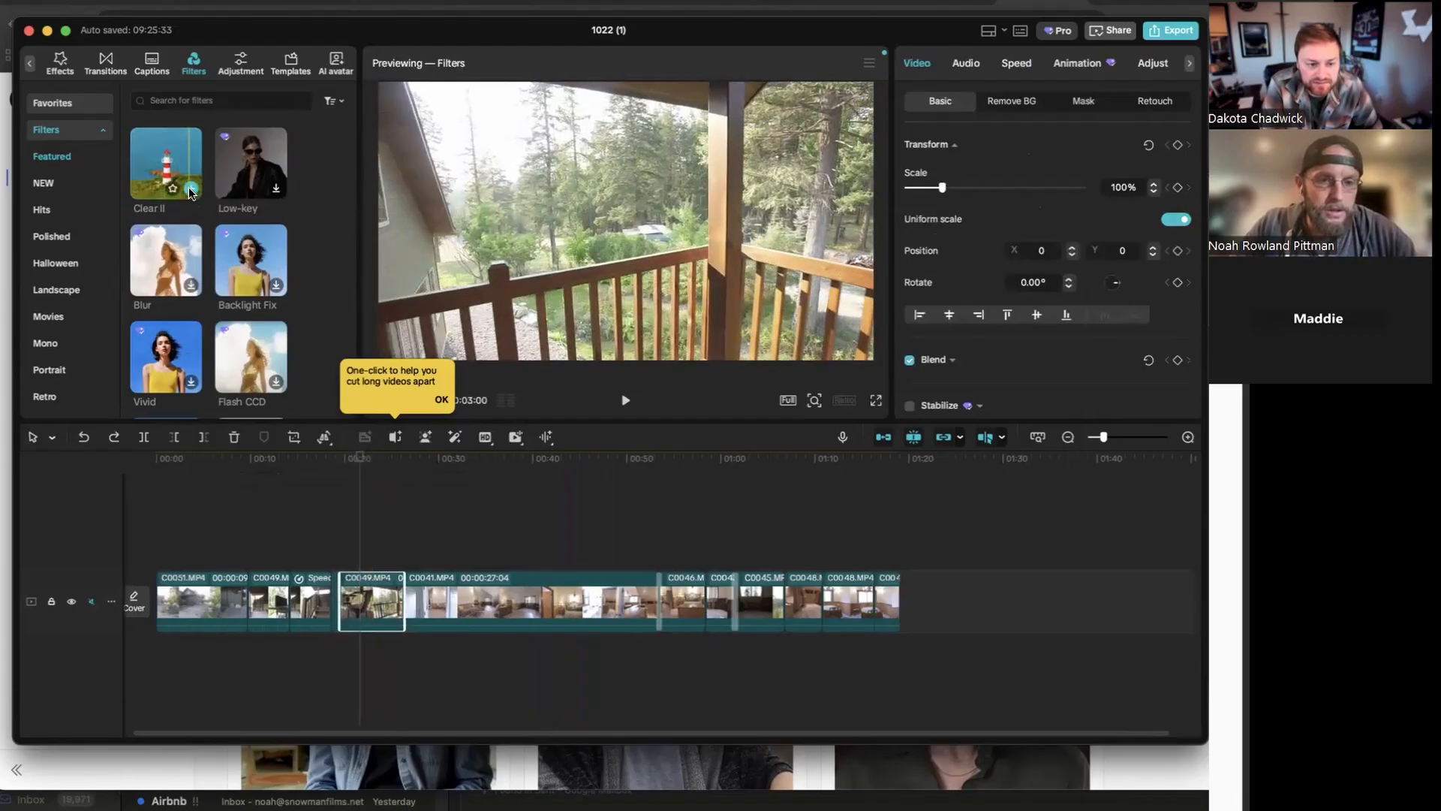
{"action": "left_click", "coordinate": [191, 191]}
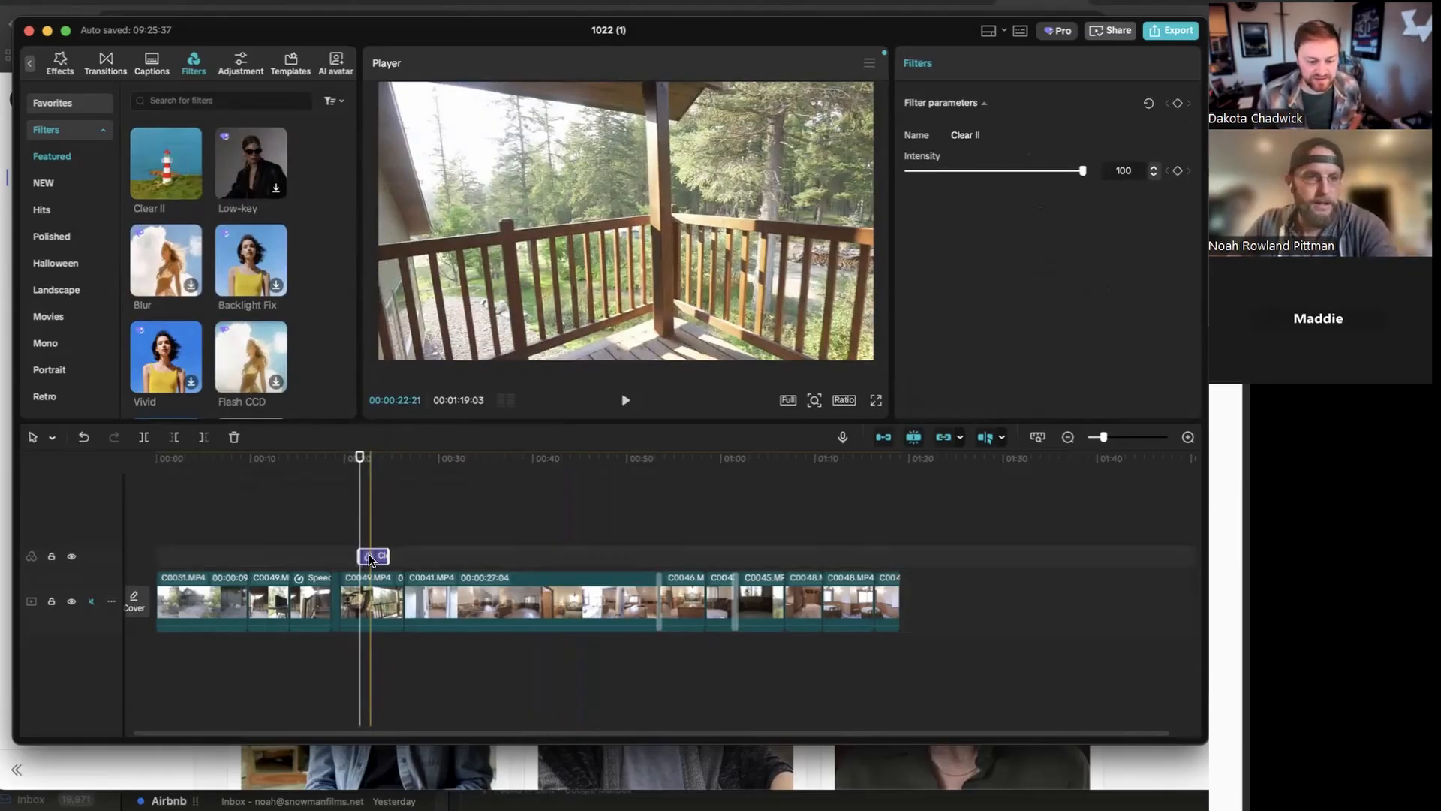
{"action": "key", "text": "Delete"}
Try the Clear II filter directly on the C0049.MP4 porch clip, and play from before the cut to judge the look
{"action": "left_click_drag", "start_coordinate": [169, 163], "coordinate": [363, 579]}
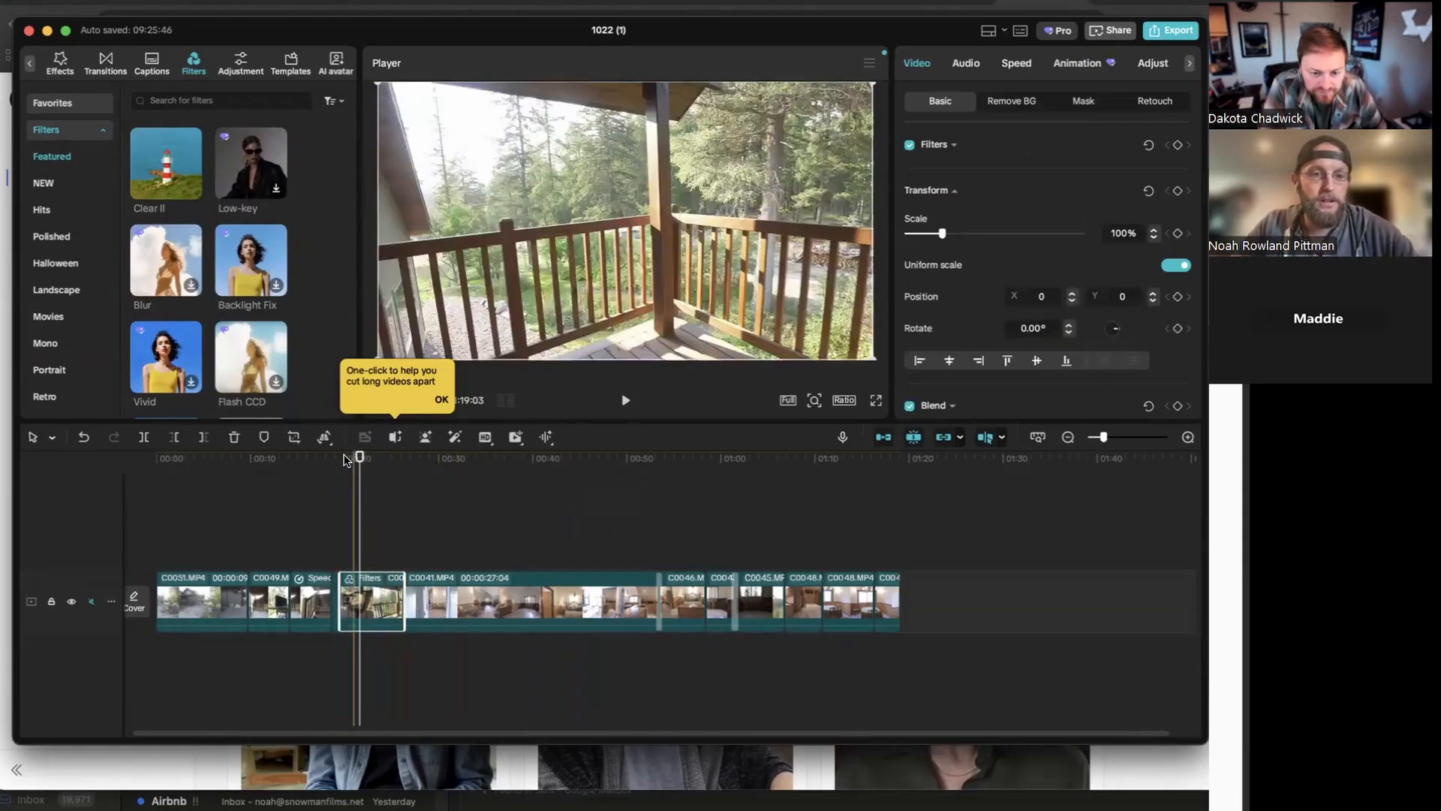
{"action": "left_click", "coordinate": [308, 460]}
{"action": "key", "text": "space"}
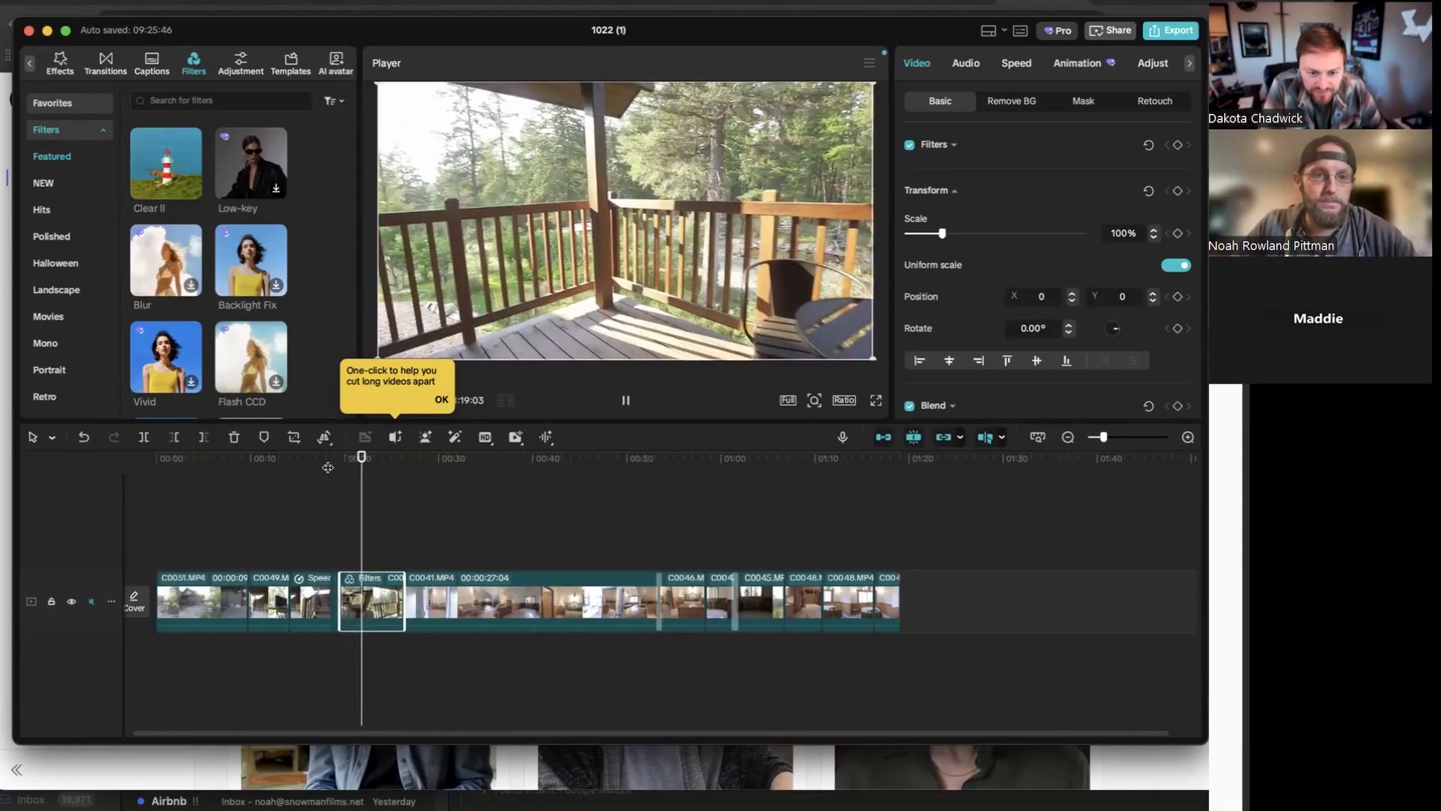
{"action": "key", "text": "space"}
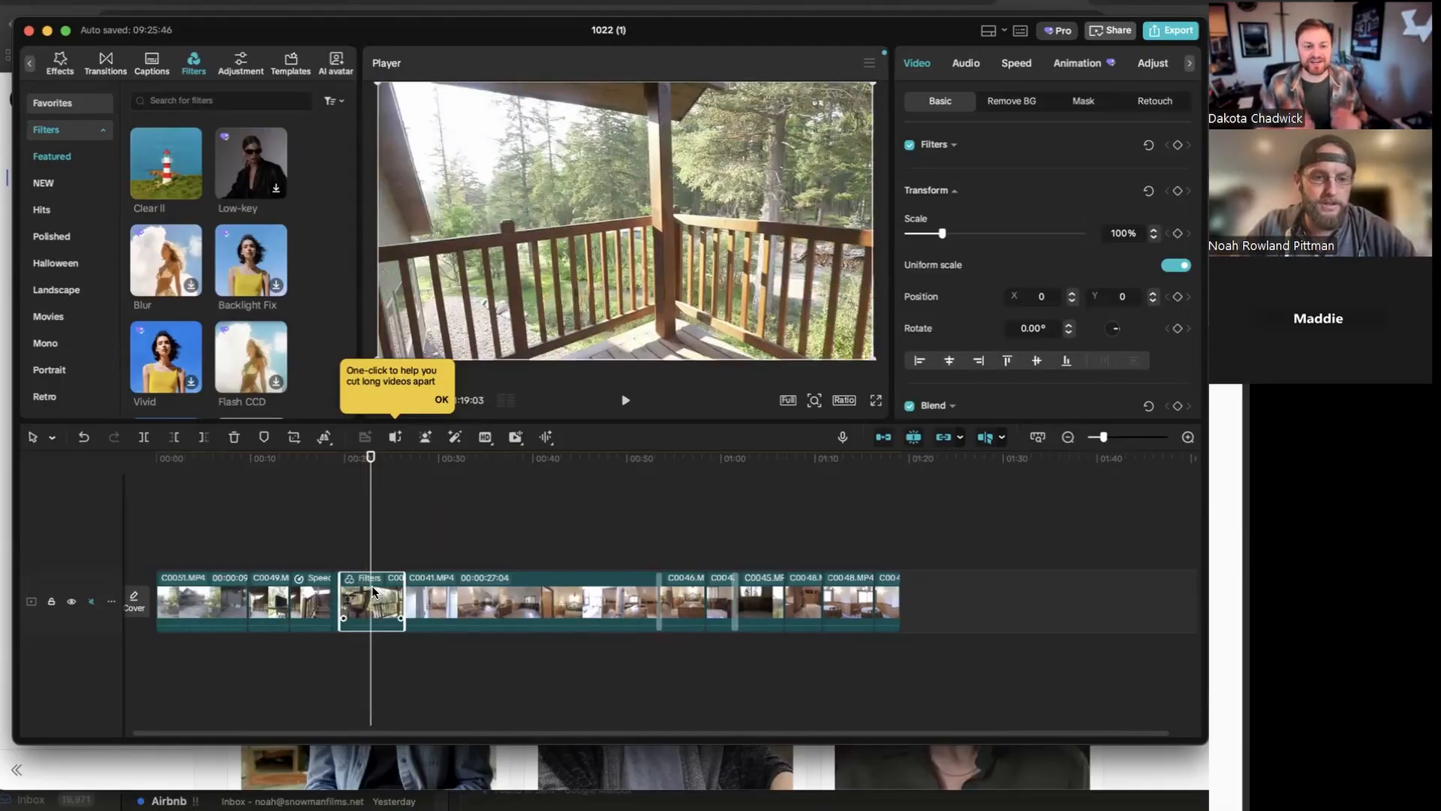
Undo the Clear II filter on the C0049.MP4 porch clip, and apply the Vivid filter to it instead
{"action": "key", "text": "super+z"}
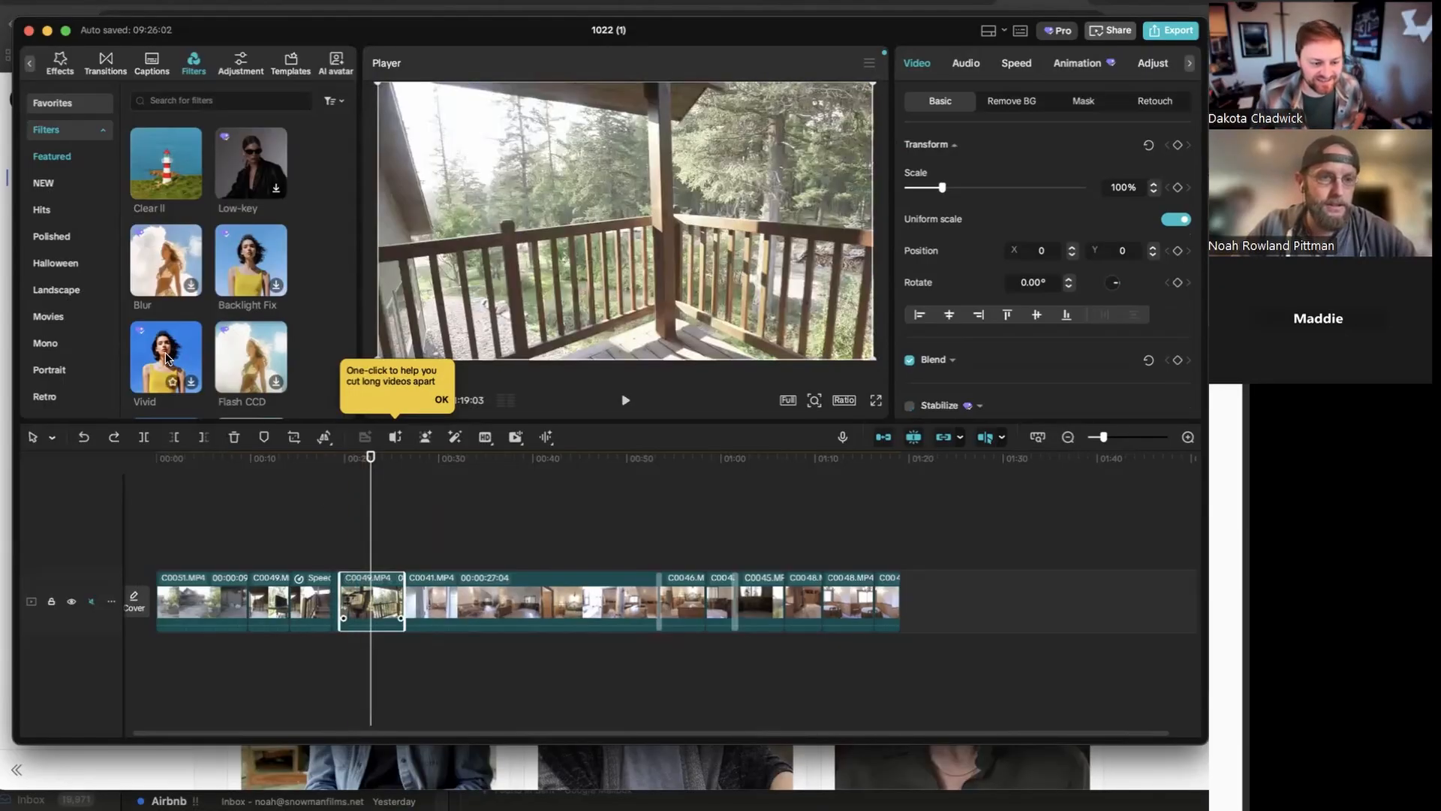
{"action": "left_click_drag", "start_coordinate": [167, 358], "coordinate": [379, 578]}
{"action": "left_click_drag", "start_coordinate": [373, 597], "coordinate": [373, 597]}
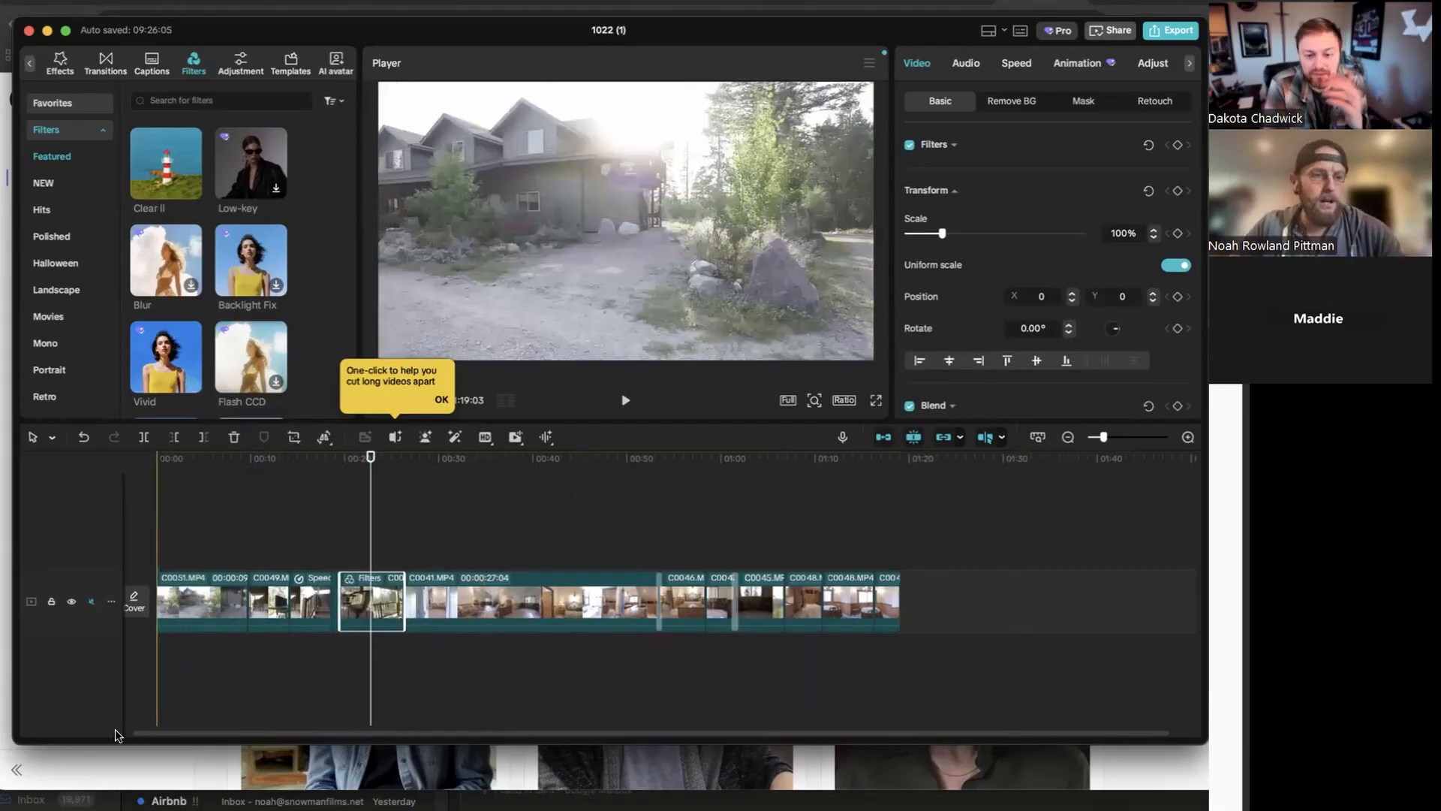
Switch to Finder and pick C0053.MP4, the forest path shot with a speaker, from the Tour & Employee Welcome folder
{"action": "left_click", "coordinate": [120, 796]}
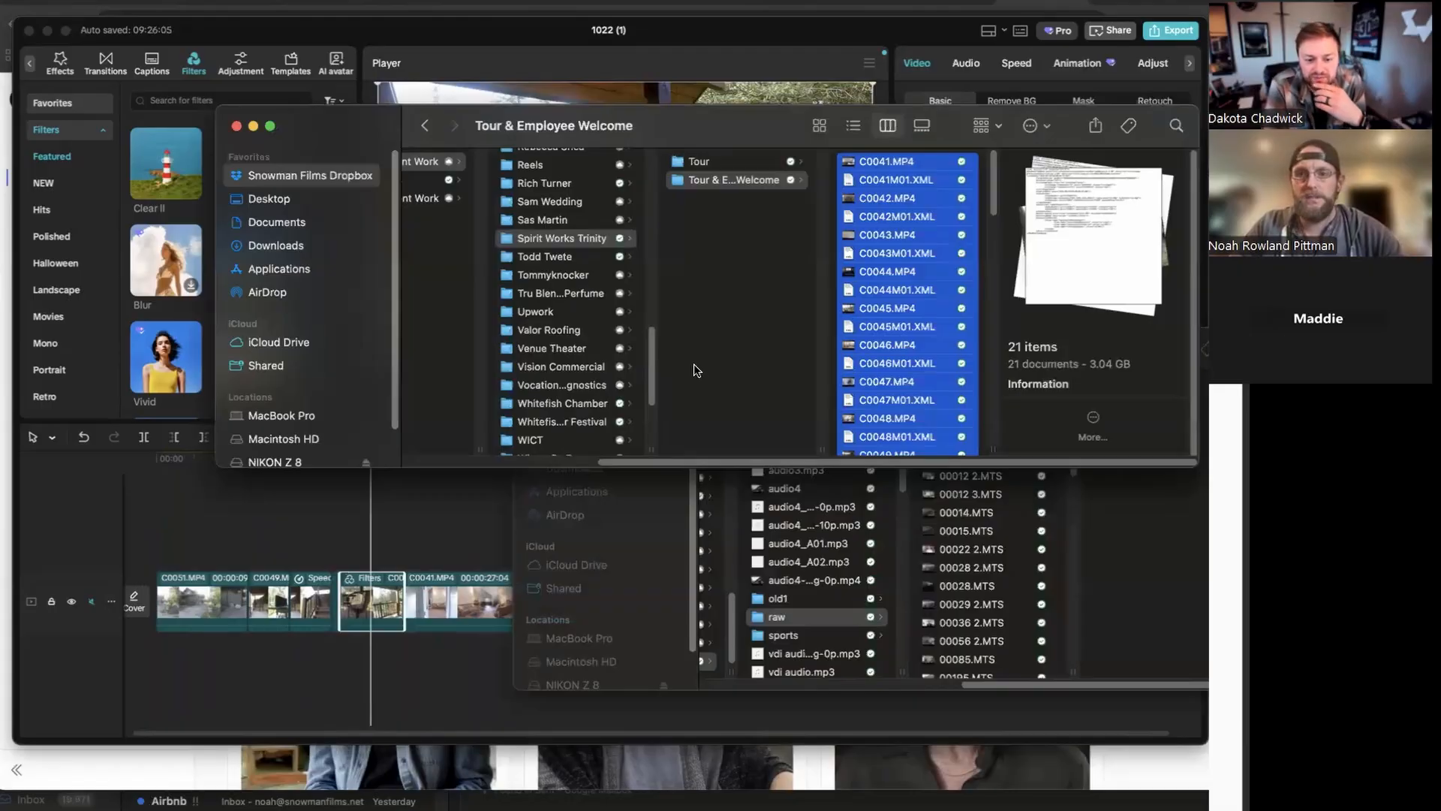
{"action": "scroll", "coordinate": [909, 298], "scroll_direction": "down", "scroll_amount": 8}
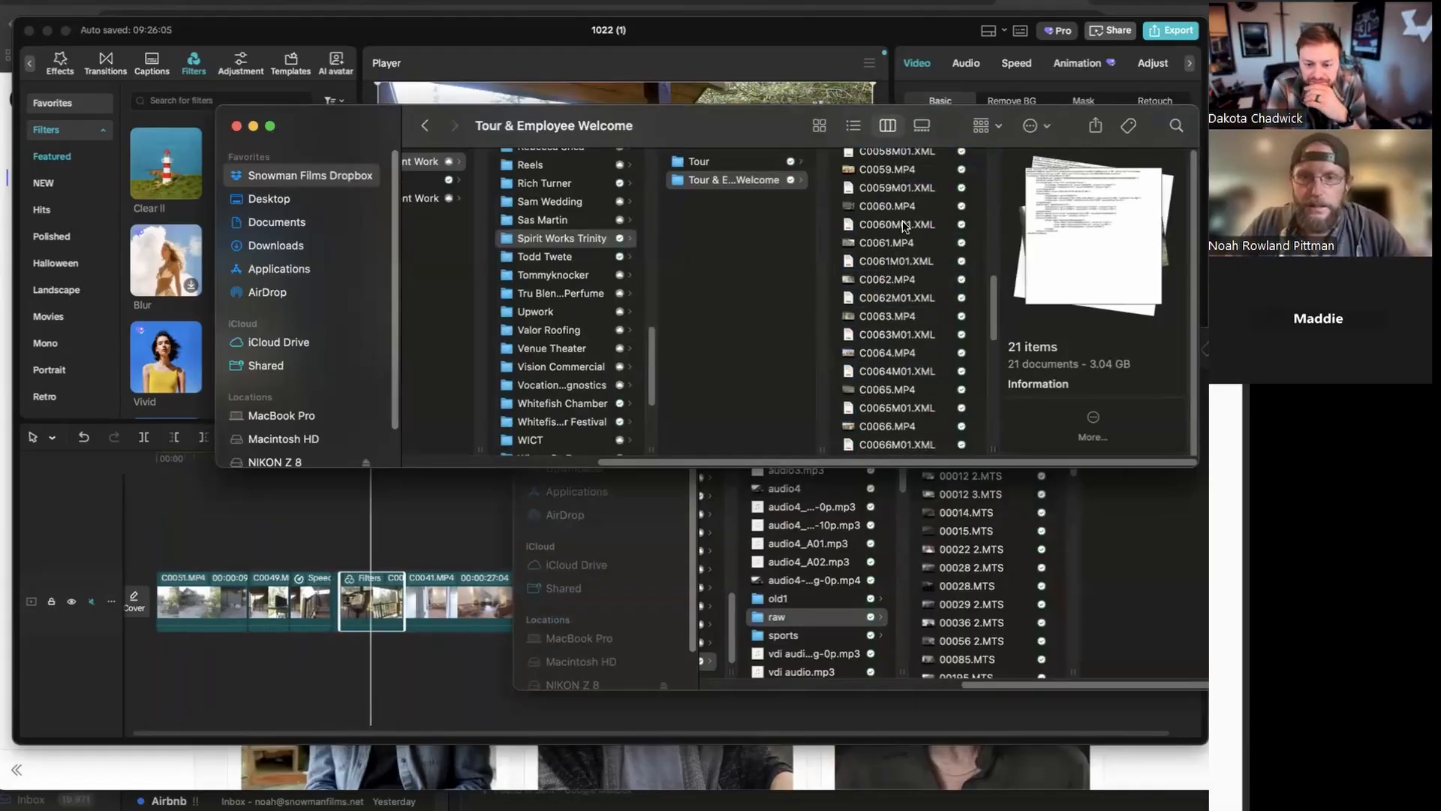
{"action": "left_click", "coordinate": [889, 173]}
{"action": "scroll", "coordinate": [893, 193], "scroll_direction": "up", "scroll_amount": 5}
{"action": "scroll", "coordinate": [894, 194], "scroll_direction": "up", "scroll_amount": 3}
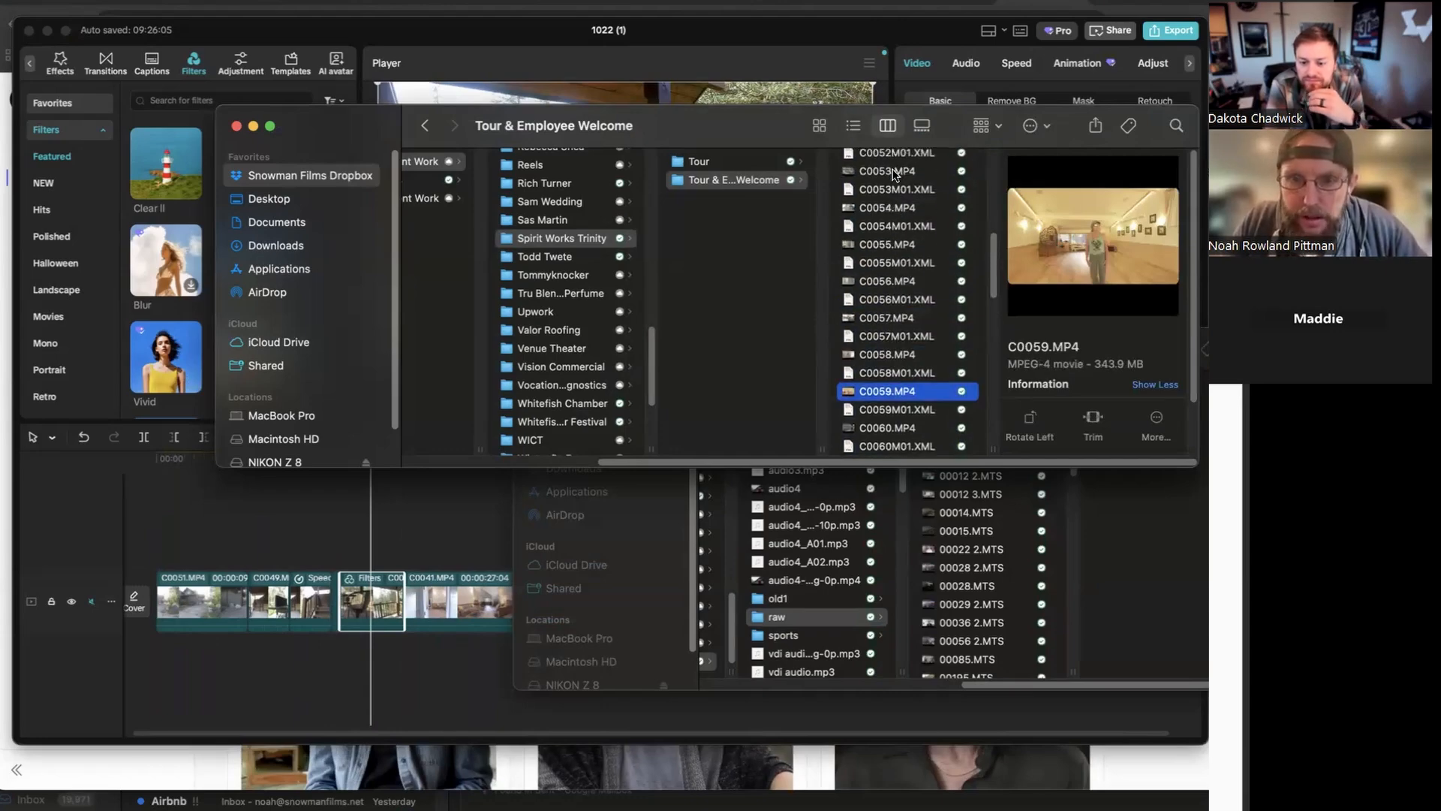
{"action": "left_click", "coordinate": [890, 173]}
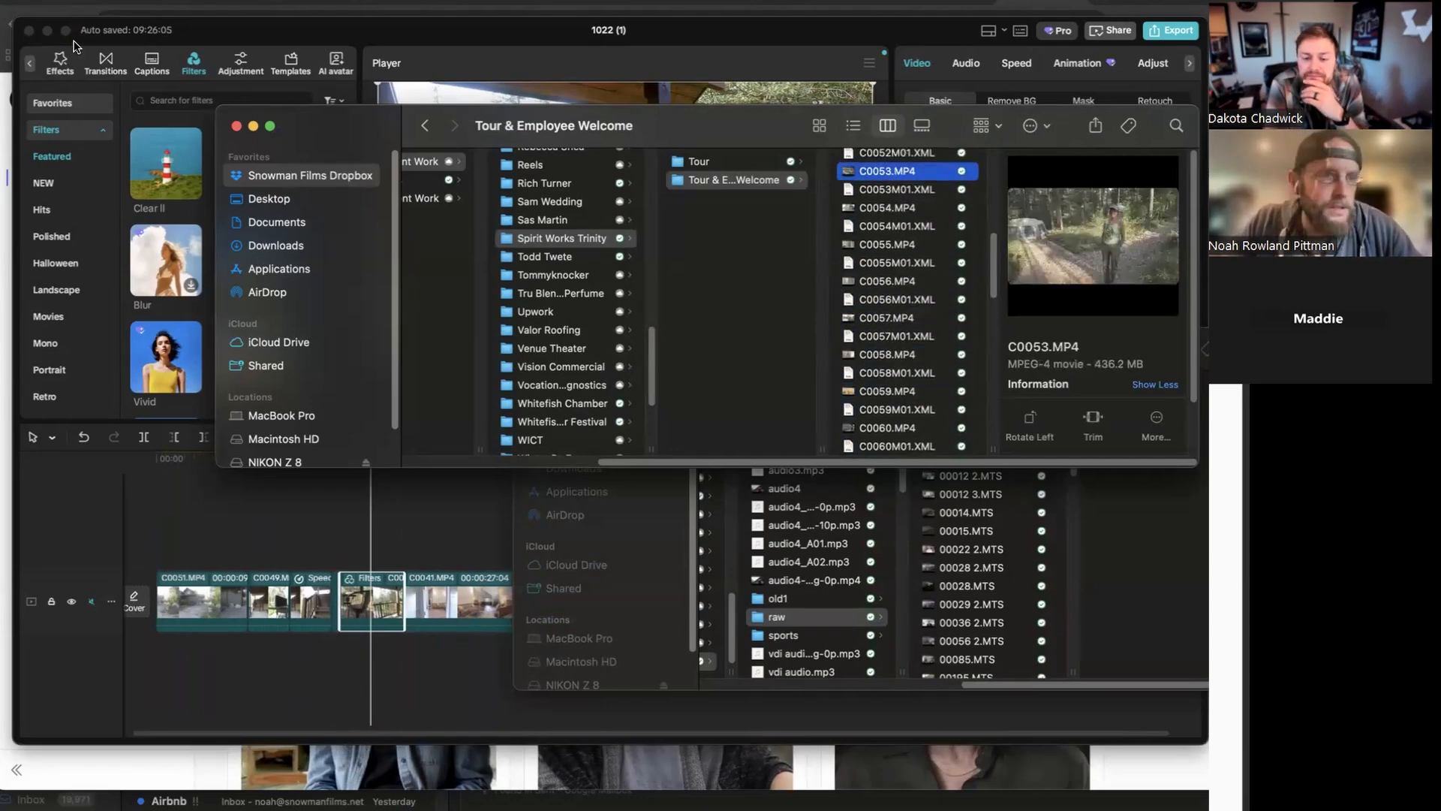
Import C0053.MP4 from the Finder folder into the CapCut project's media, and preview the imported clip
{"action": "left_click", "coordinate": [30, 66]}
{"action": "left_click", "coordinate": [30, 65]}
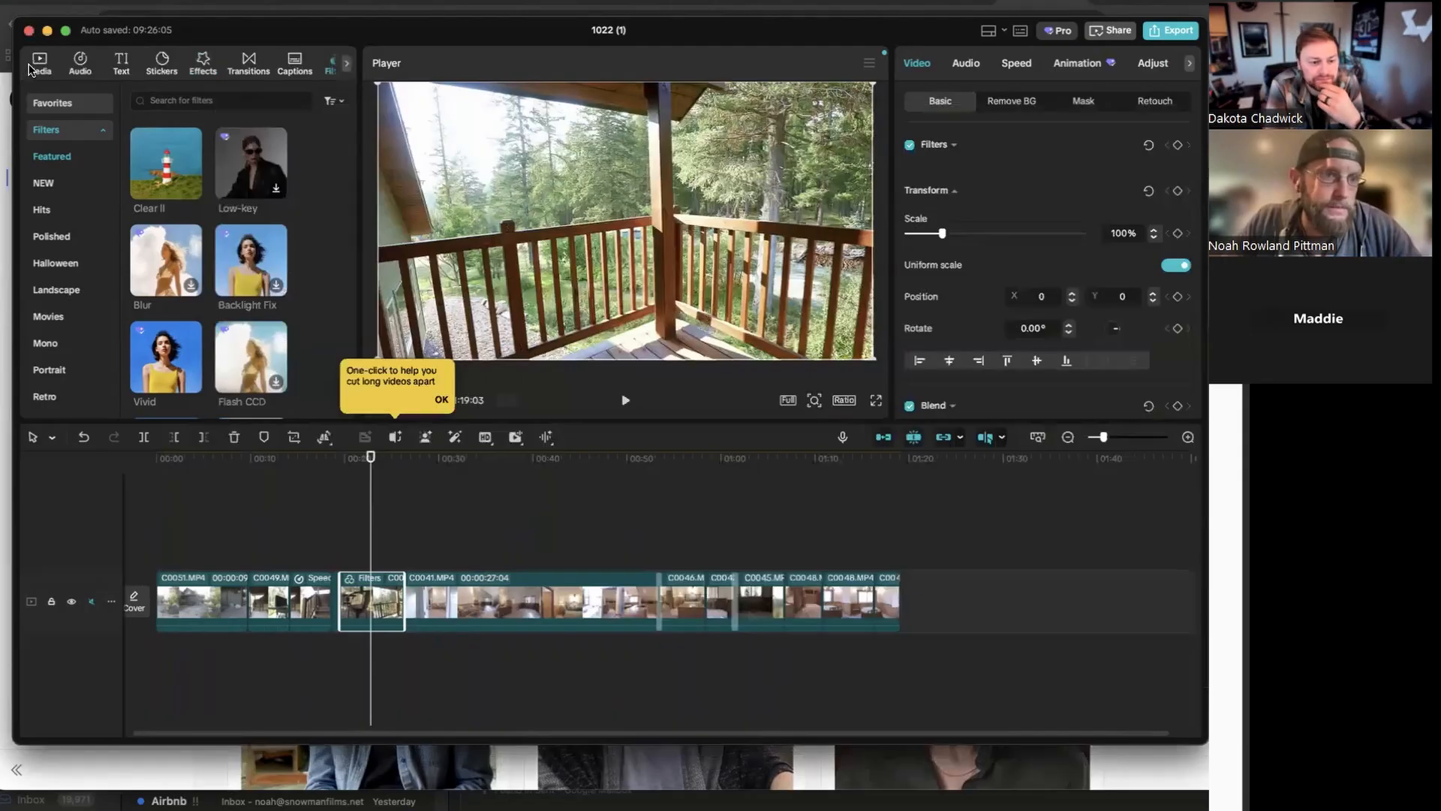
{"action": "left_click", "coordinate": [33, 62]}
{"action": "left_click", "coordinate": [143, 788]}
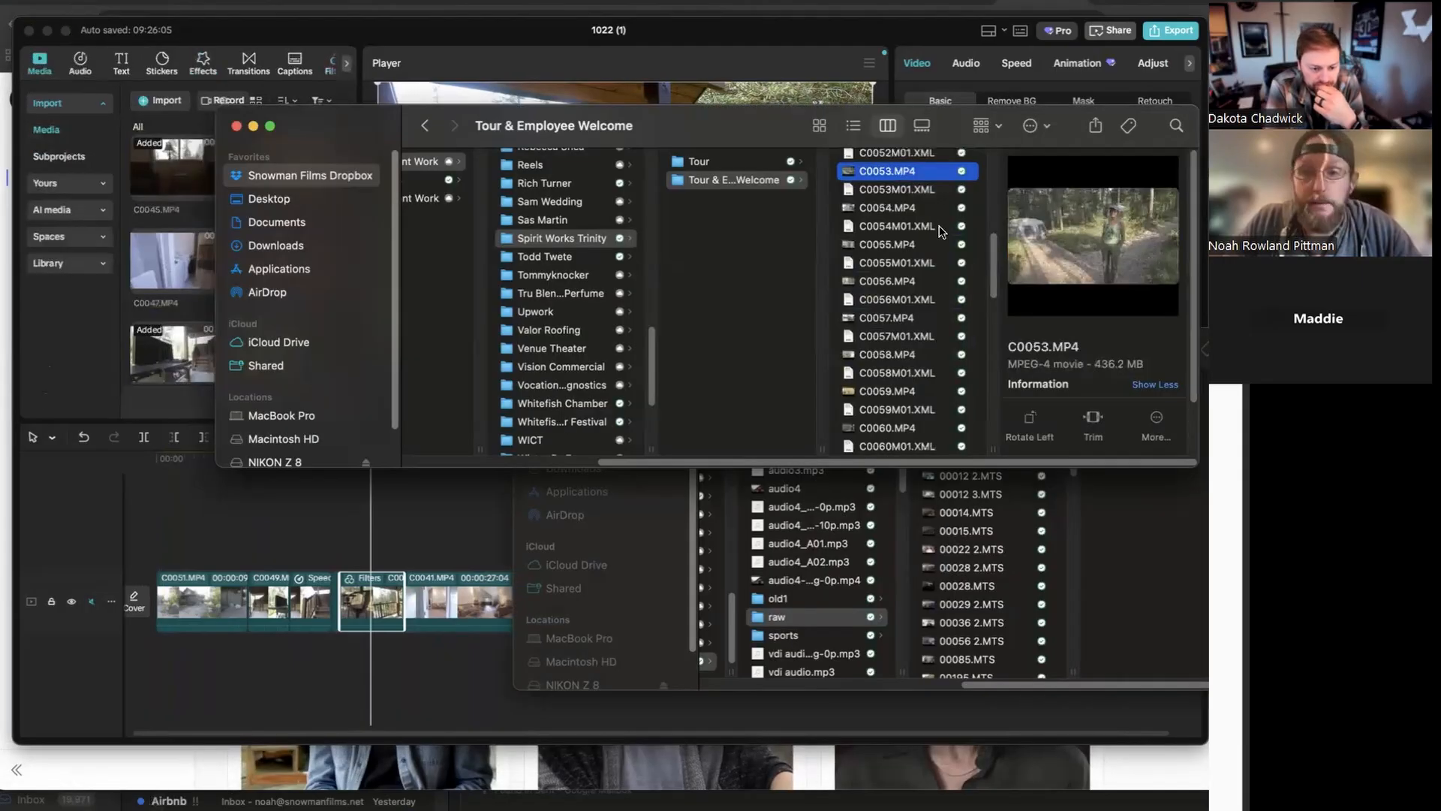
{"action": "left_click_drag", "start_coordinate": [875, 168], "coordinate": [159, 231]}
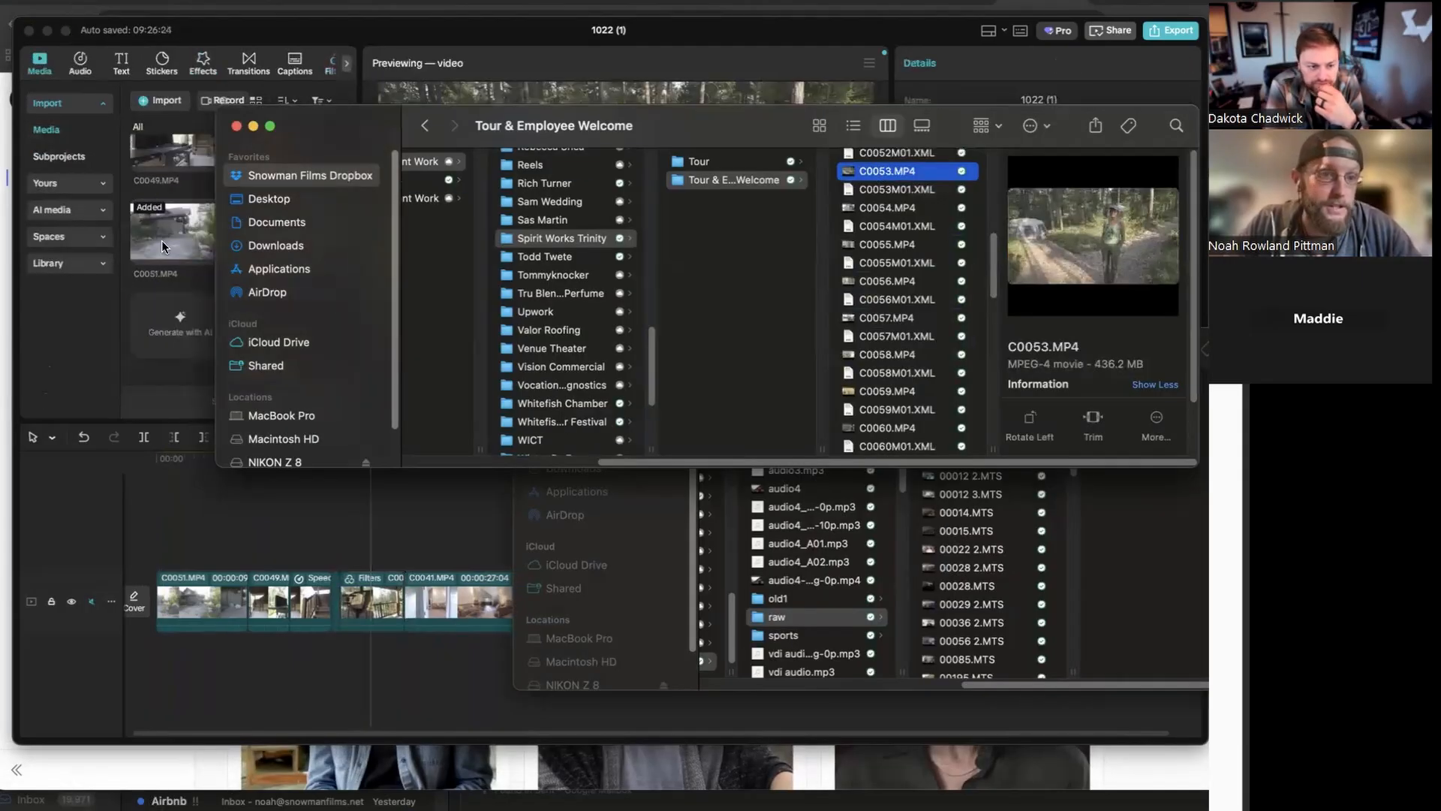
{"action": "left_click", "coordinate": [161, 241]}
{"action": "left_click", "coordinate": [330, 251]}
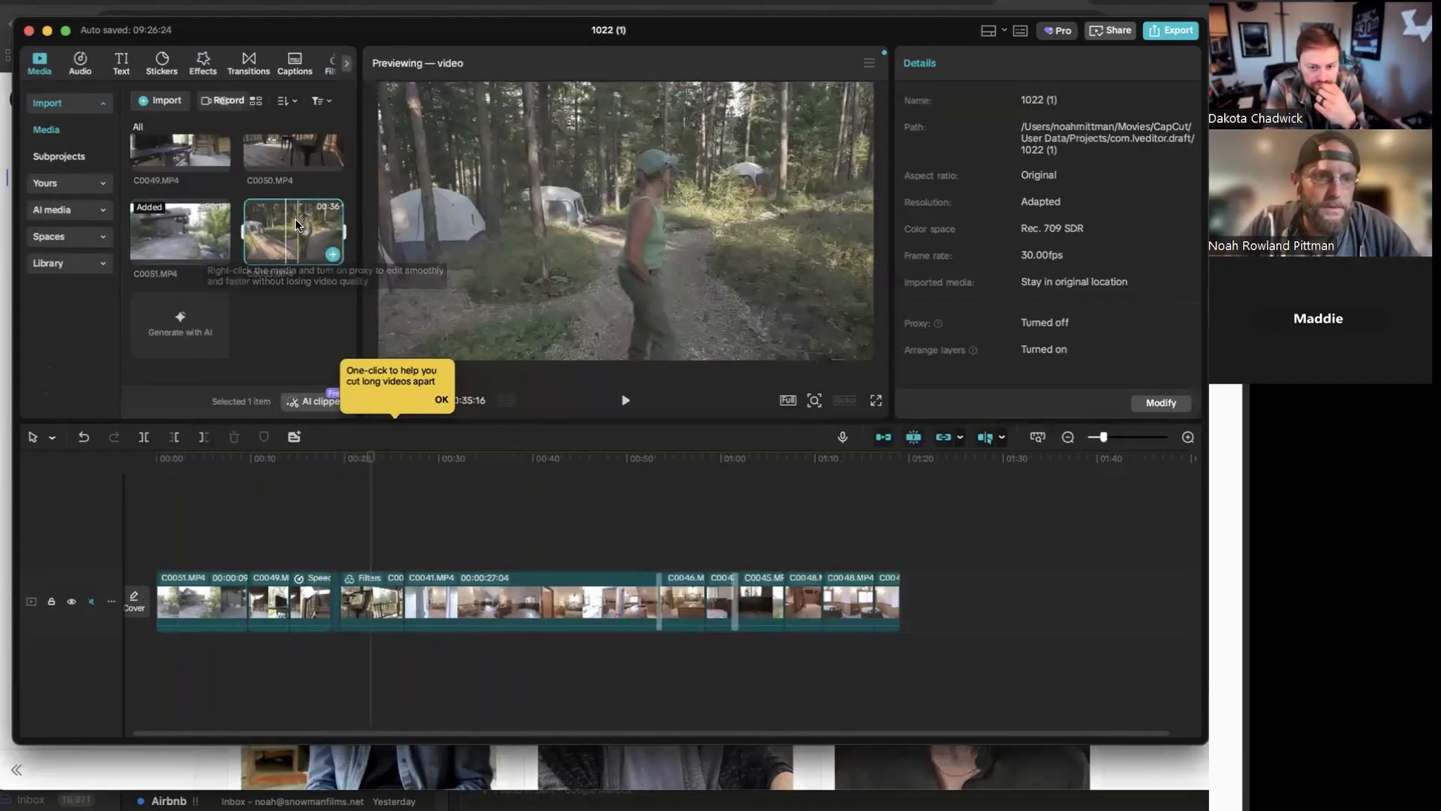
Add C0053.MP4 at the end of the timeline, directly after the dining room footage
{"action": "left_click", "coordinate": [903, 495]}
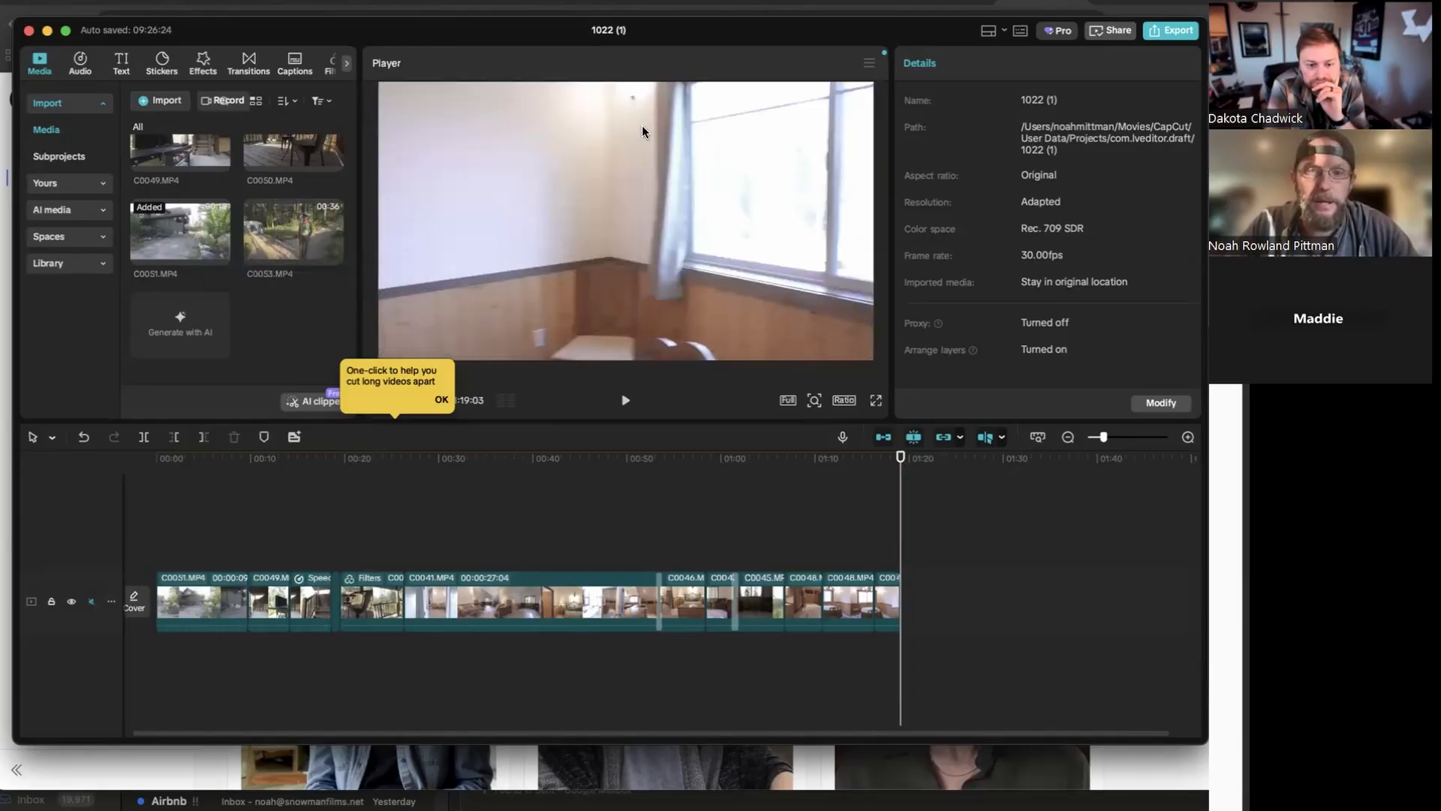
{"action": "left_click", "coordinate": [331, 255]}
{"action": "left_click", "coordinate": [331, 255]}
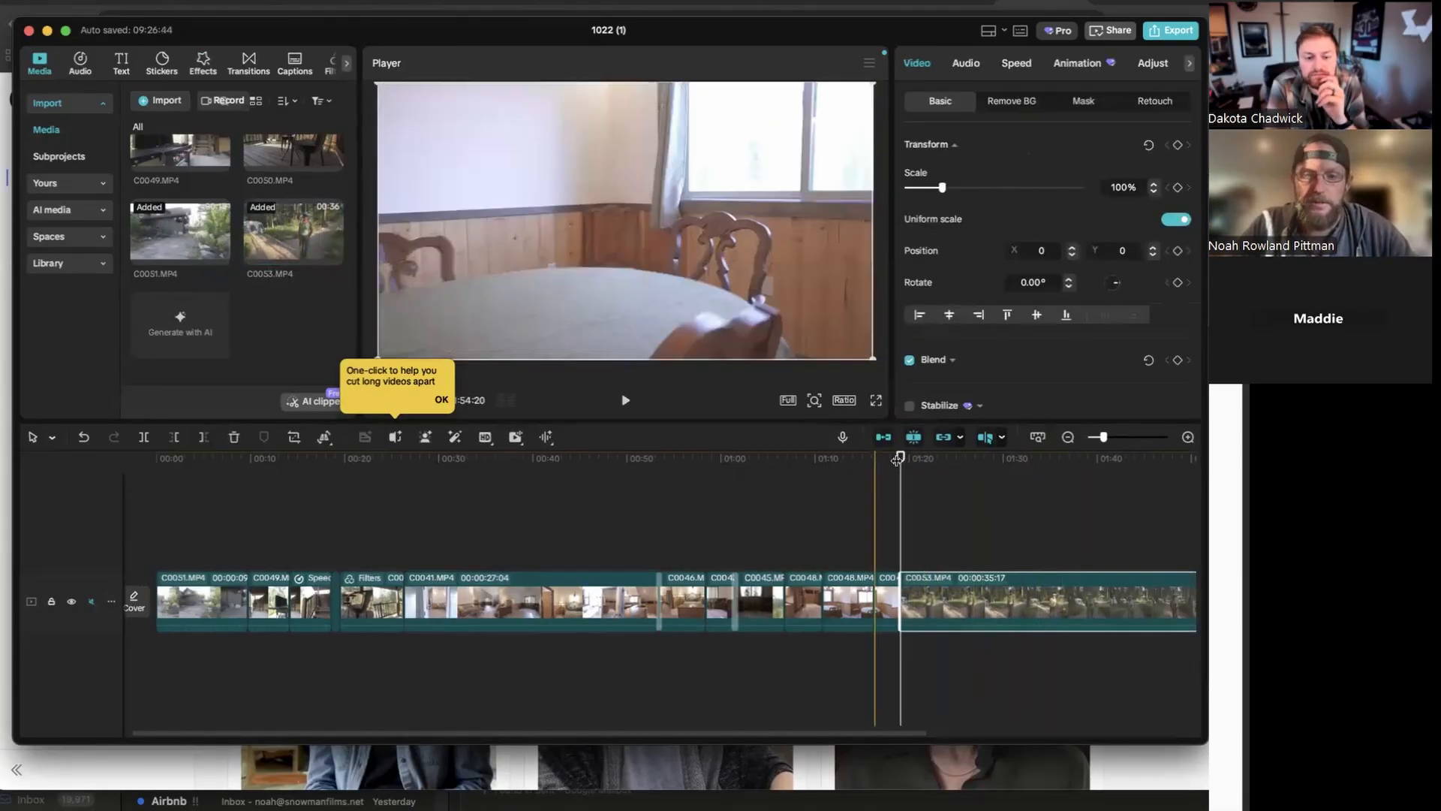
Unmute the main track, trim the start of C0053.MP4 to leave 00:00:29:07, and play the speaking shot
{"action": "left_click_drag", "start_coordinate": [901, 460], "coordinate": [950, 456]}
{"action": "left_click", "coordinate": [91, 601]}
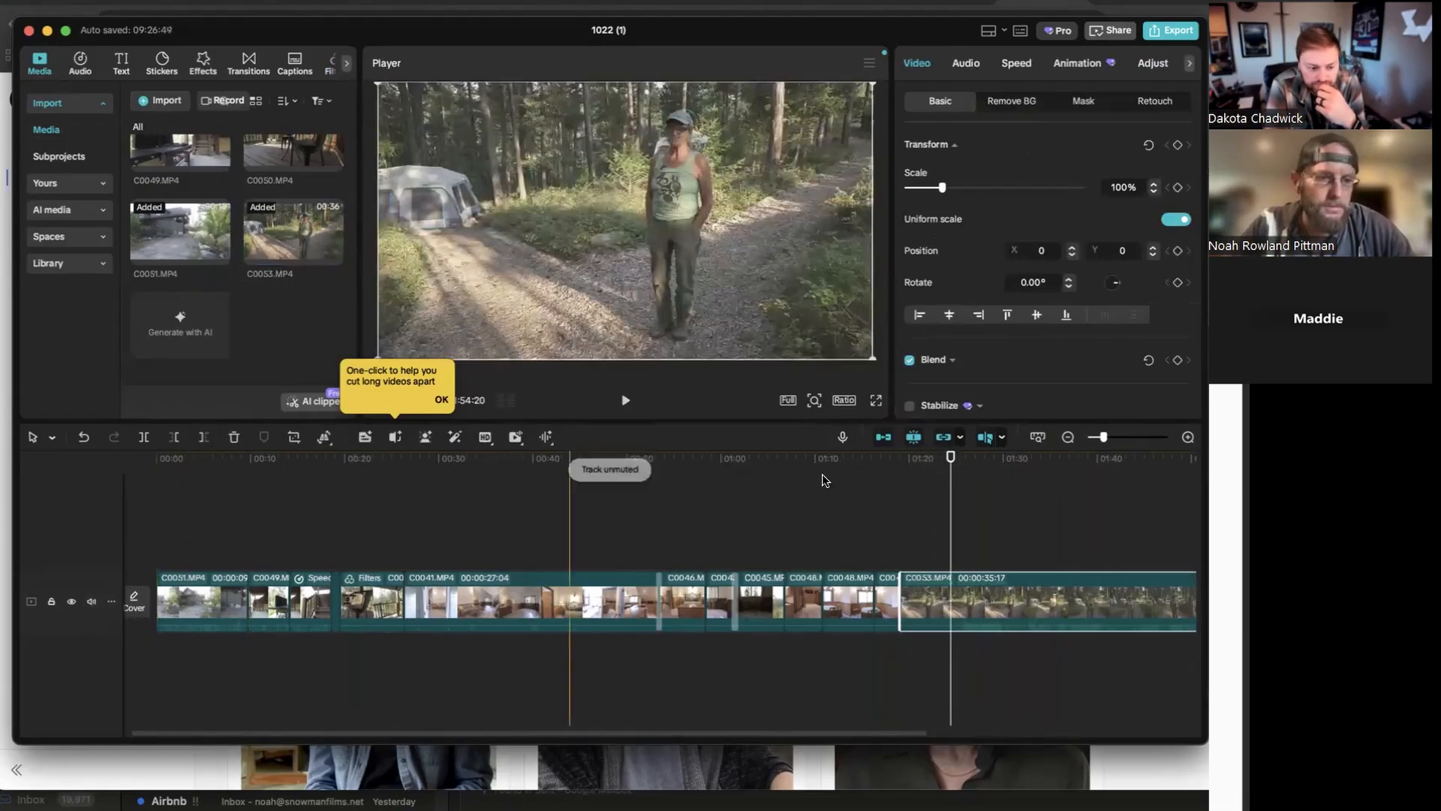
{"action": "key", "text": "space"}
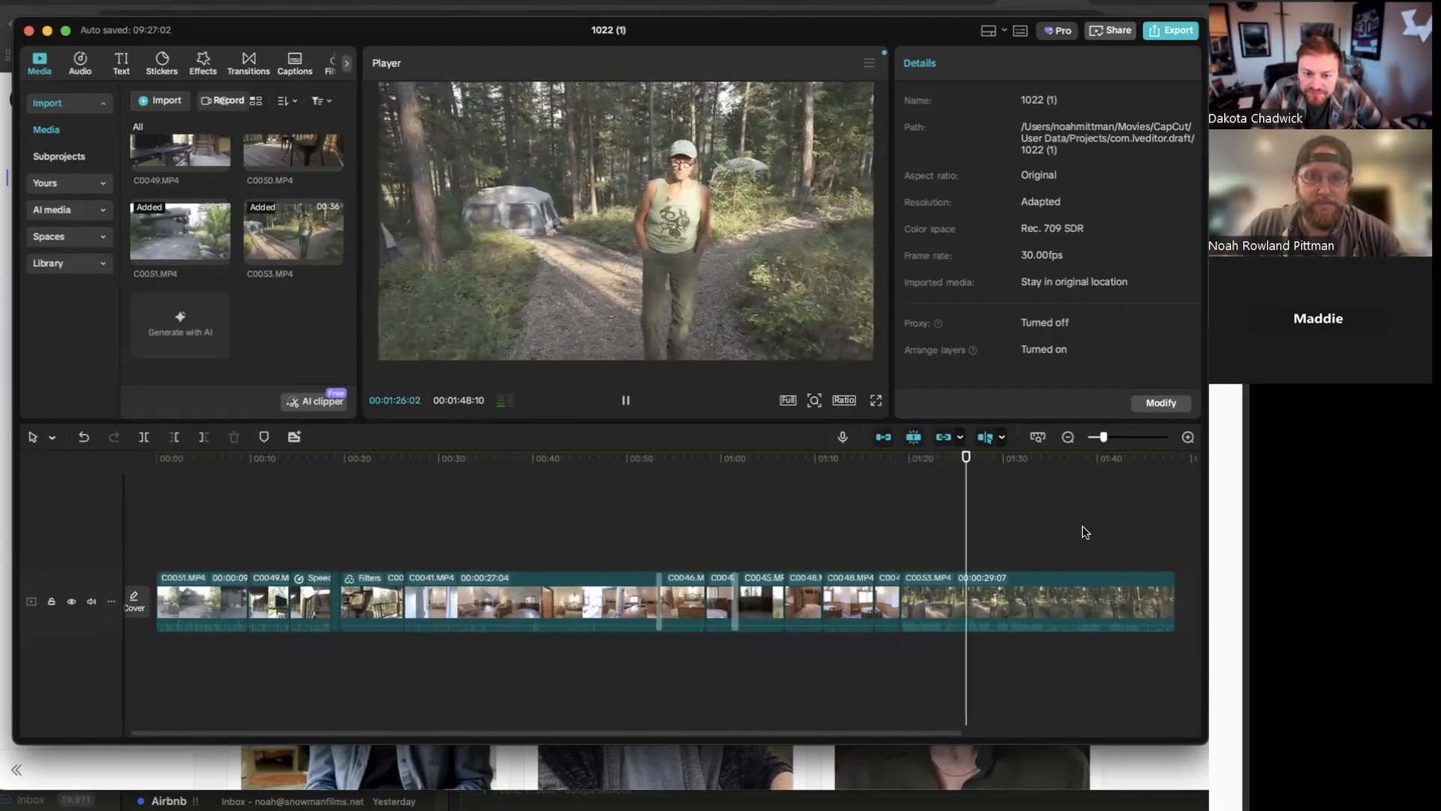
{"action": "key", "text": "space"}
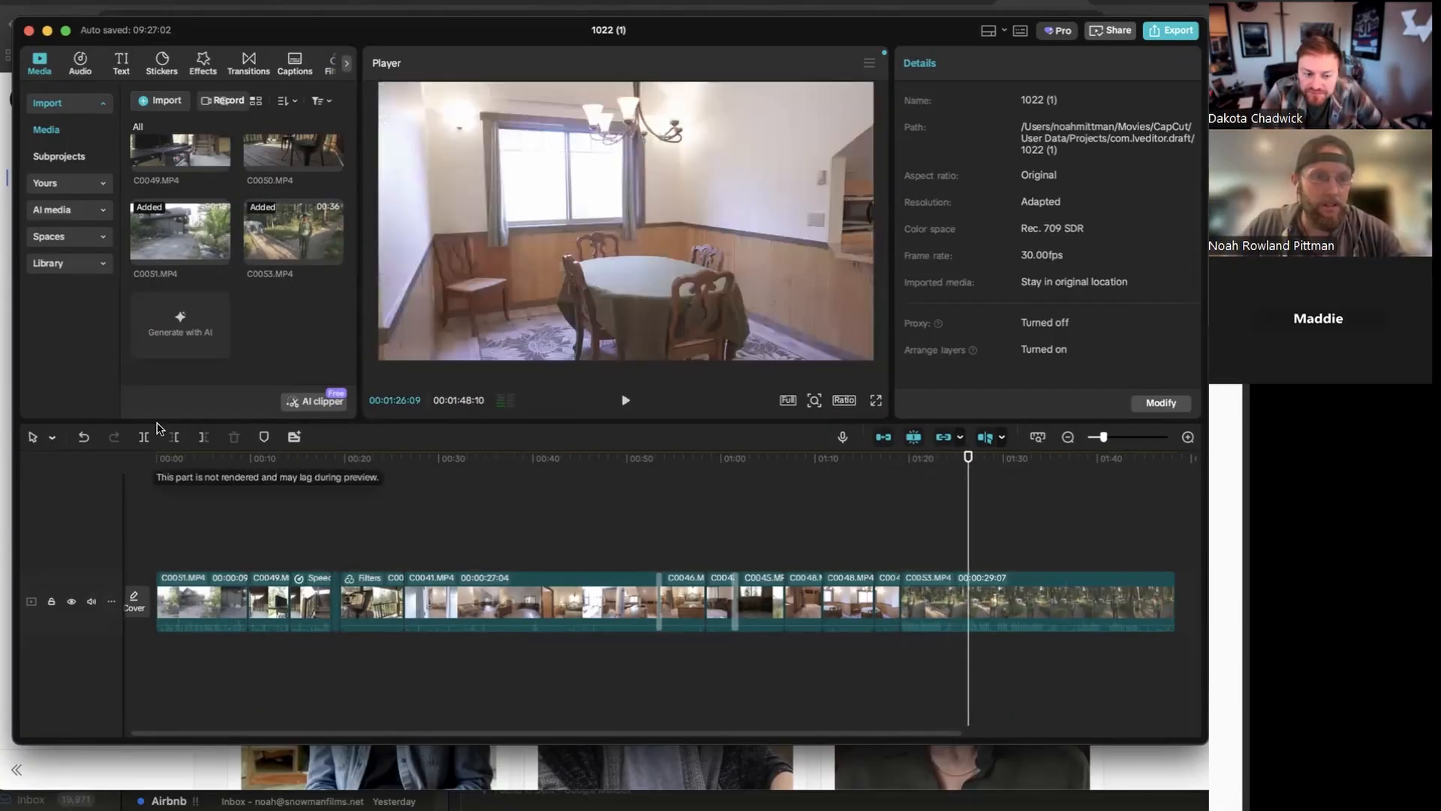
Generate automatic captions with English as the spoken language and no bilingual captions
{"action": "left_click", "coordinate": [122, 63]}
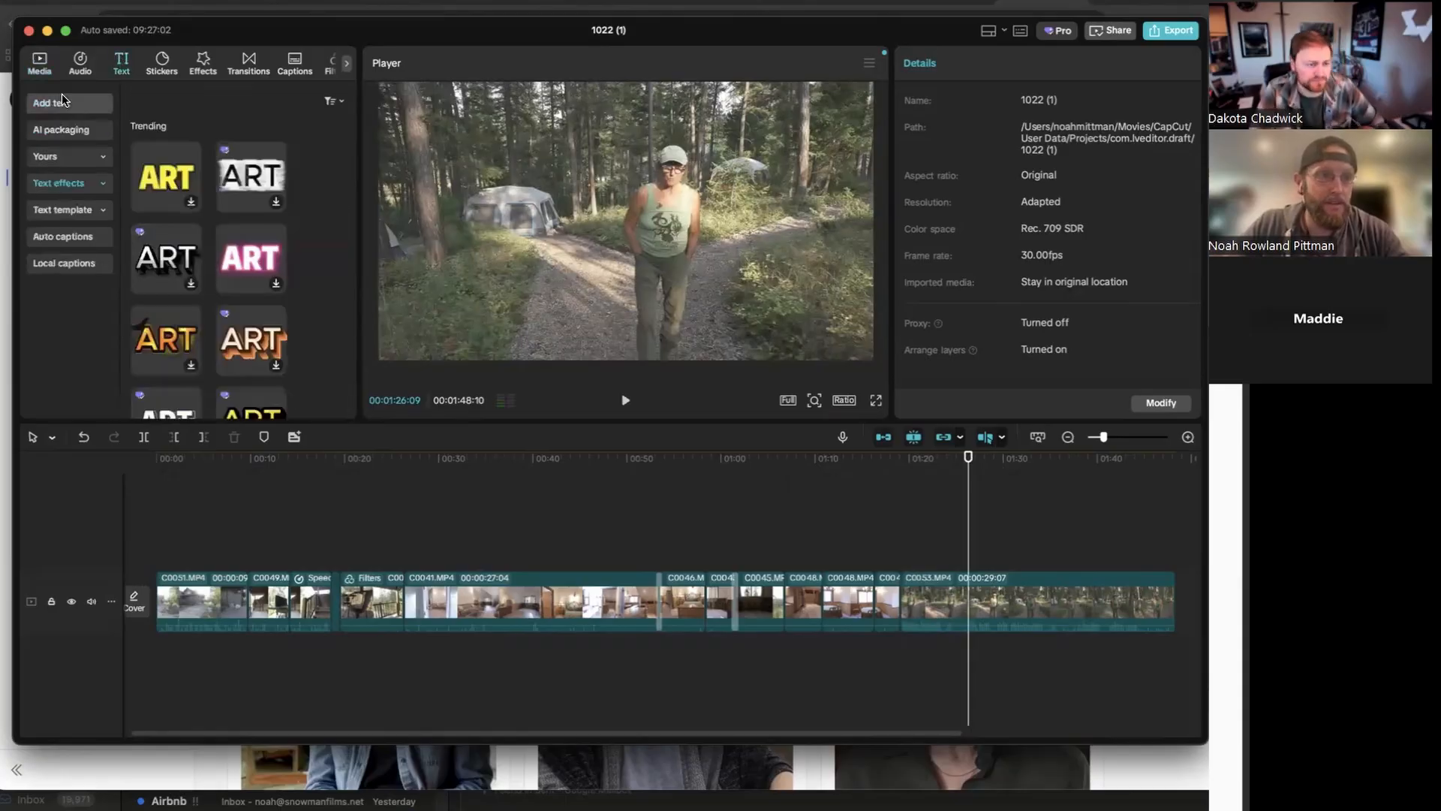
{"action": "left_click", "coordinate": [95, 238]}
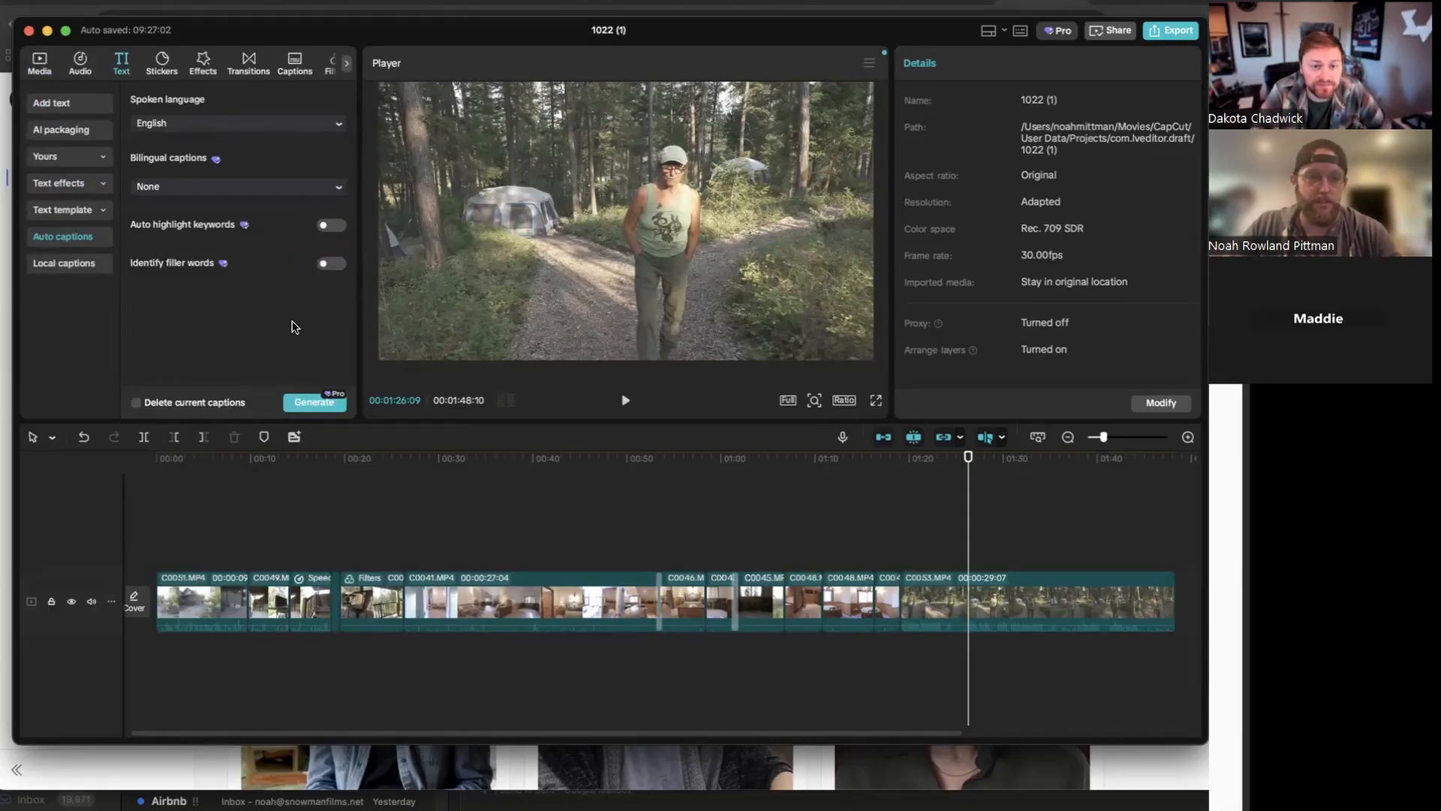
{"action": "left_click", "coordinate": [983, 597]}
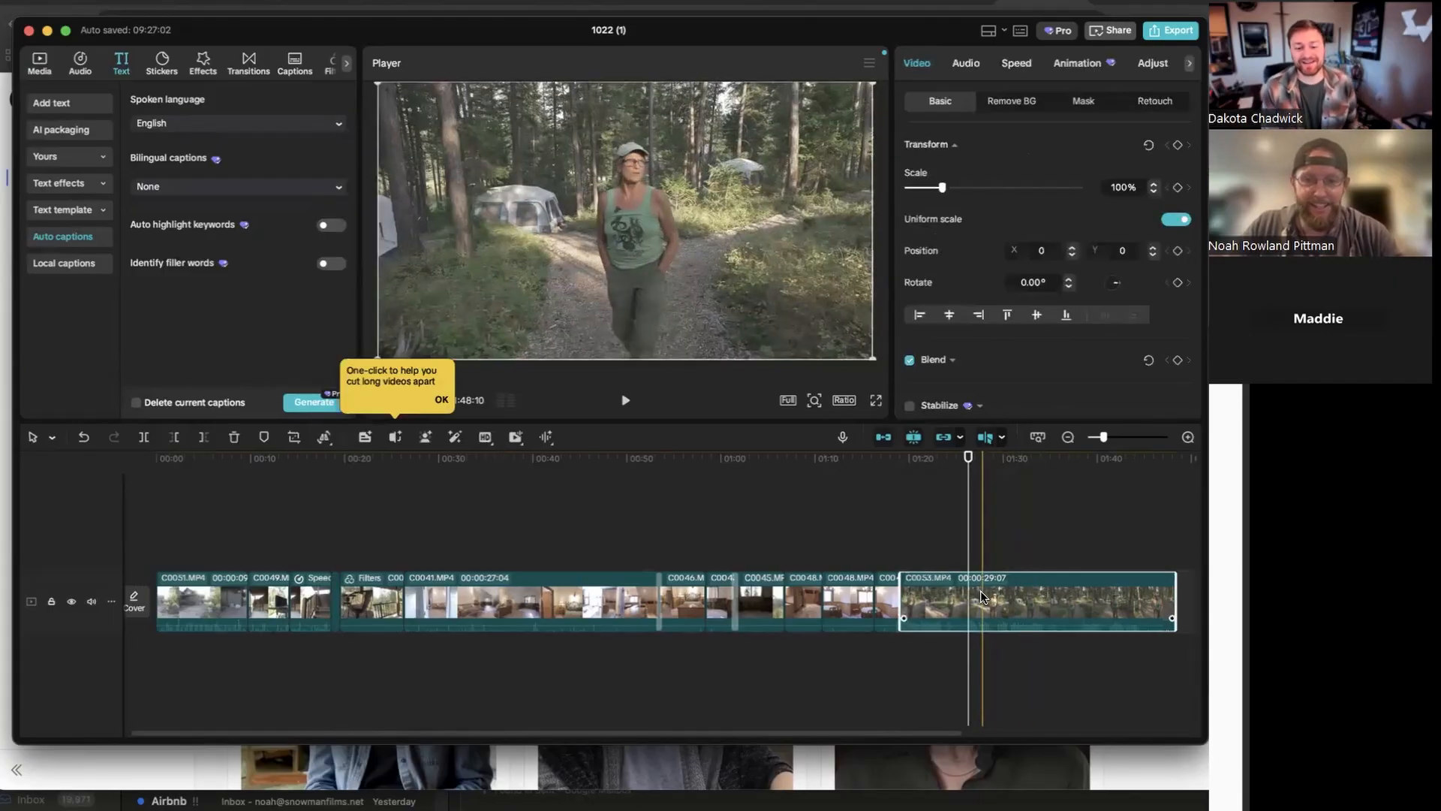
{"action": "left_click", "coordinate": [441, 399]}
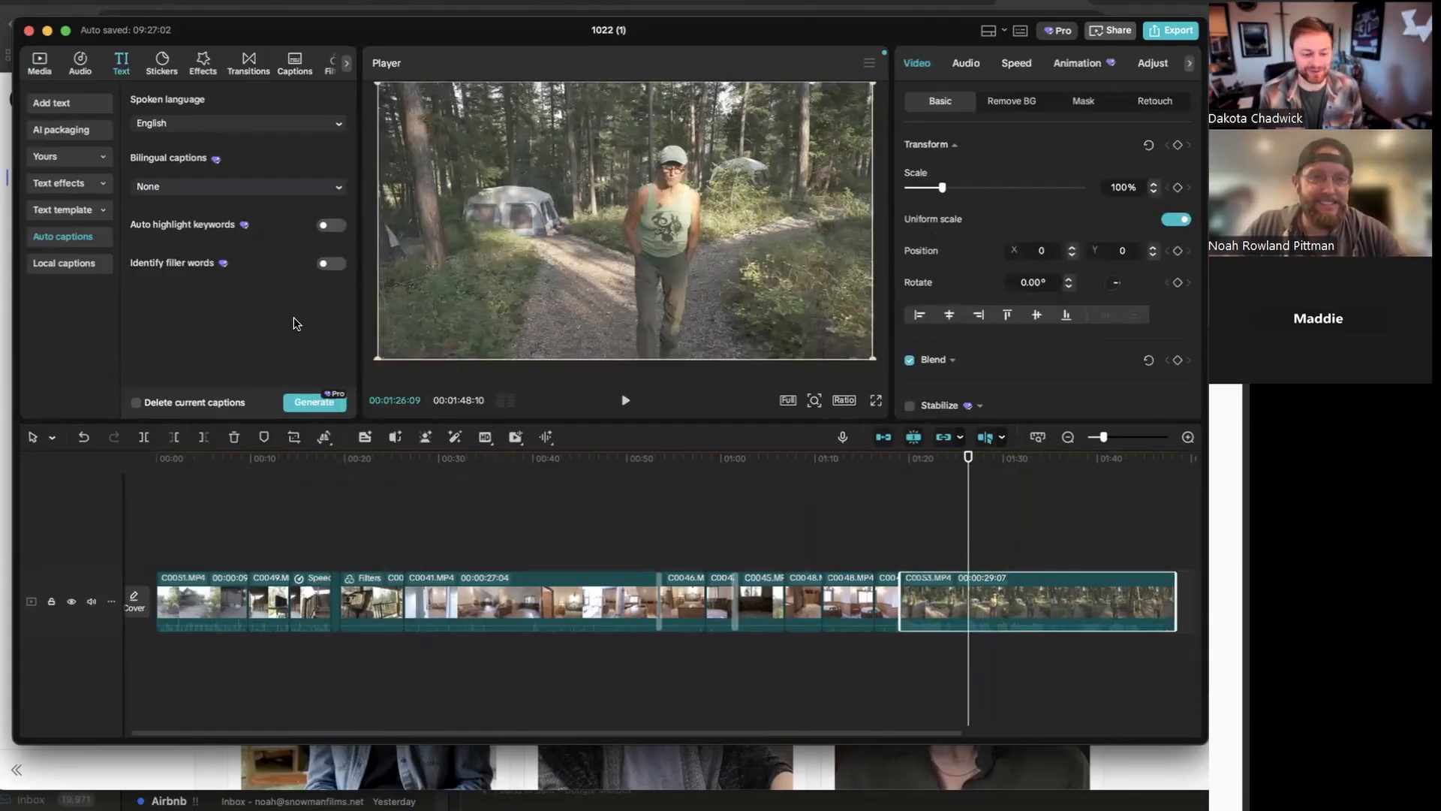
{"action": "left_click", "coordinate": [304, 404]}
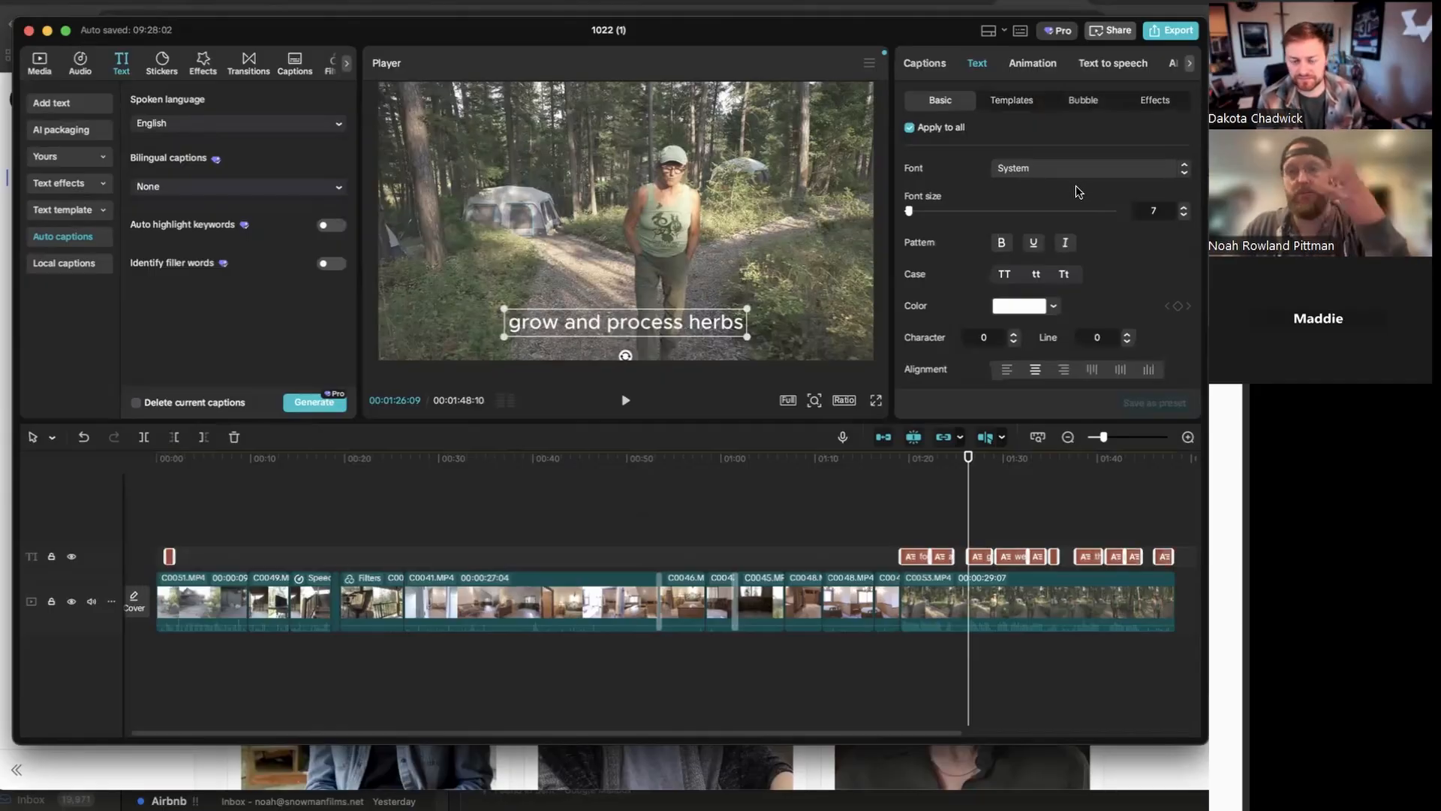
Browse the caption fonts and set the font of all captions to Resolve
{"action": "left_click", "coordinate": [1080, 176]}
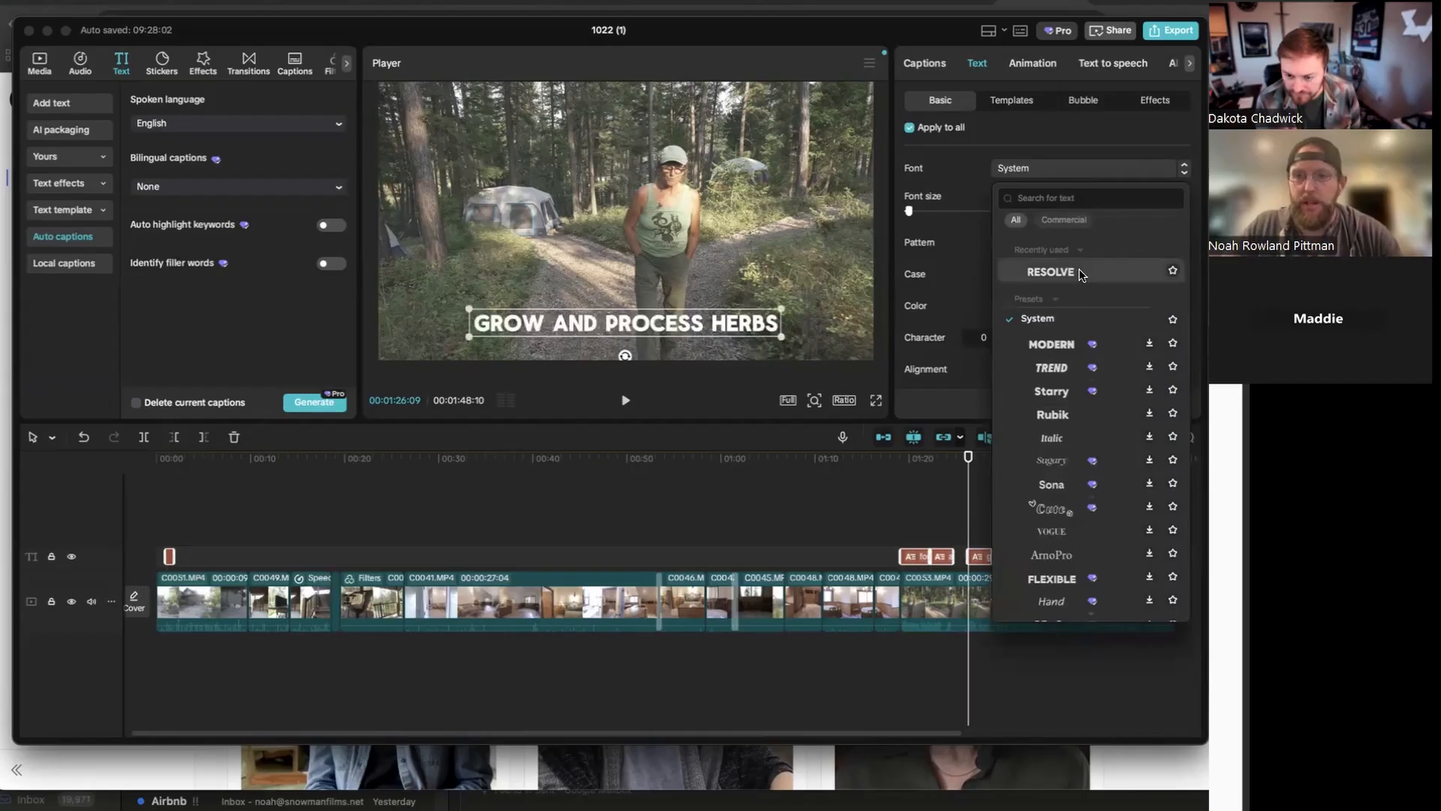
{"action": "scroll", "coordinate": [1085, 600], "scroll_direction": "down", "scroll_amount": 1}
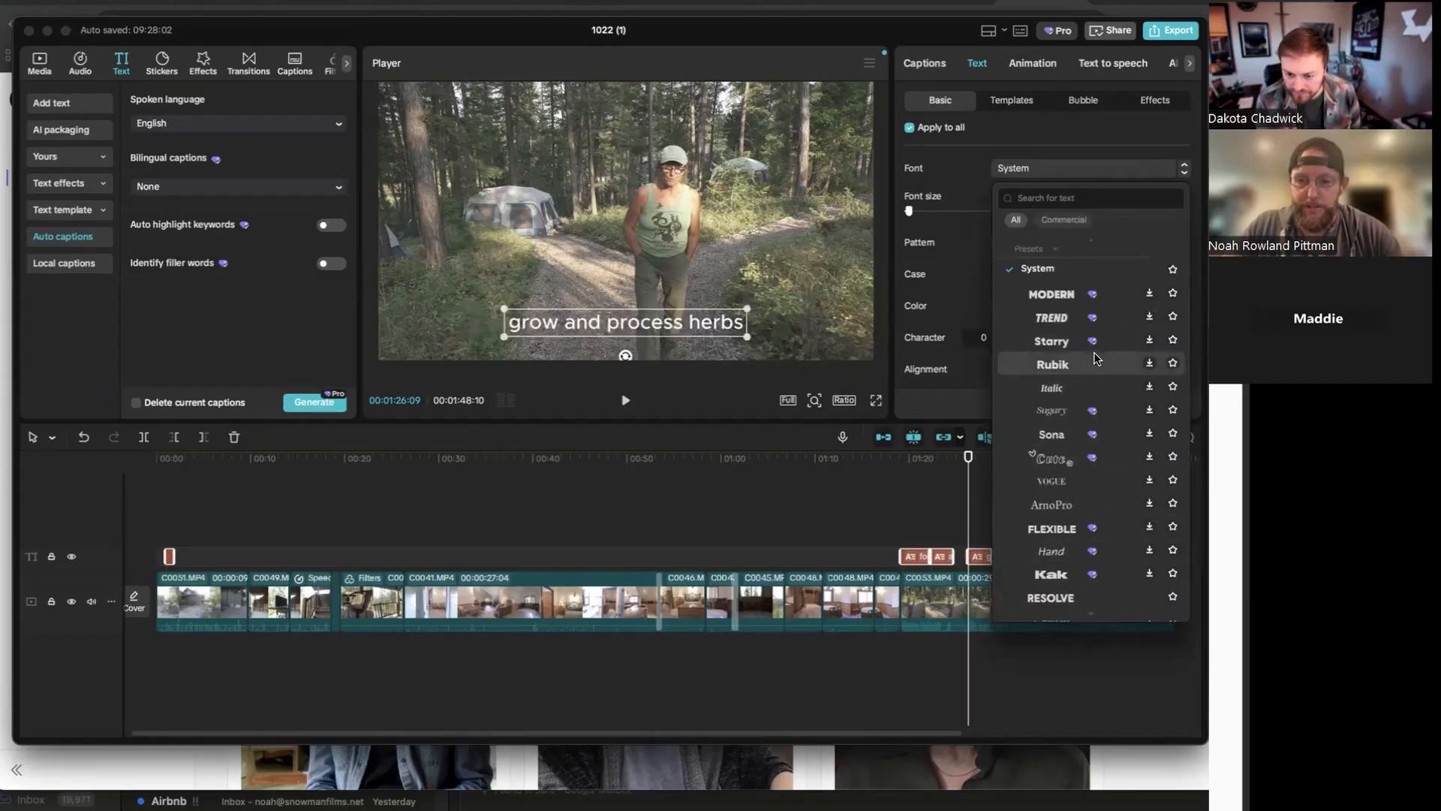
{"action": "scroll", "coordinate": [1109, 327], "scroll_direction": "up", "scroll_amount": 1}
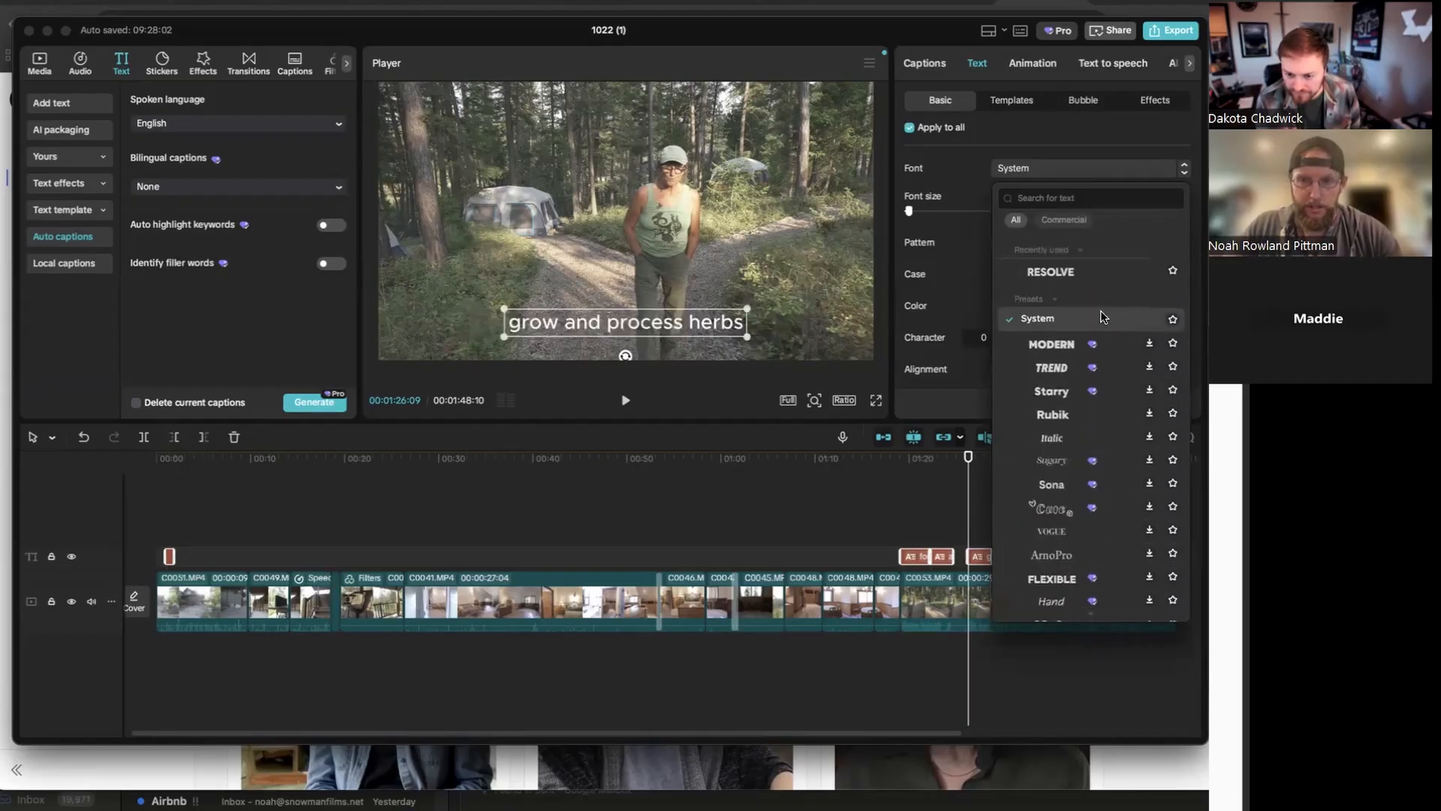
{"action": "left_click", "coordinate": [1071, 271]}
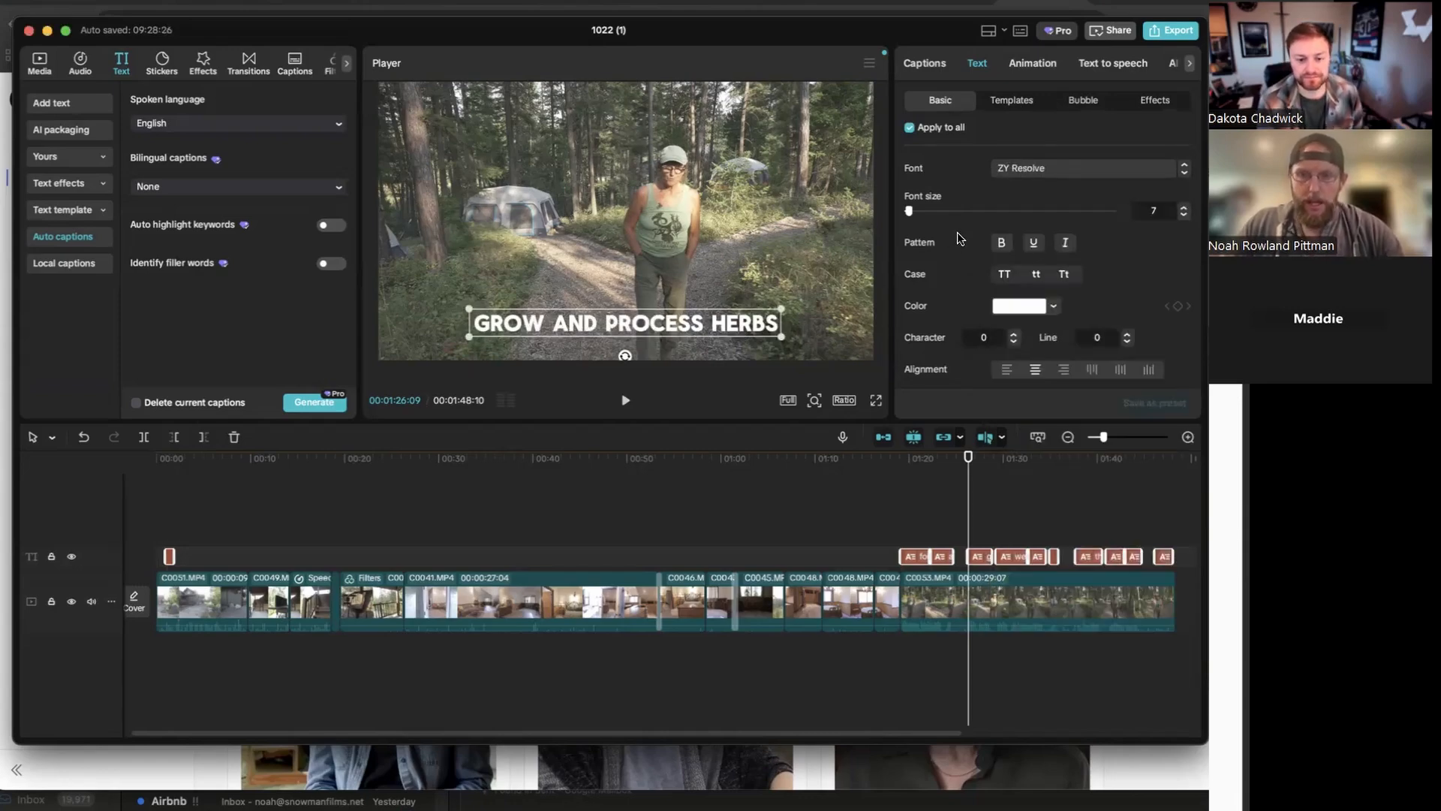
Try the white outlined preset style on all captions, and settle on the yellow preset with a black outline
{"action": "scroll", "coordinate": [958, 252], "scroll_direction": "down", "scroll_amount": 4}
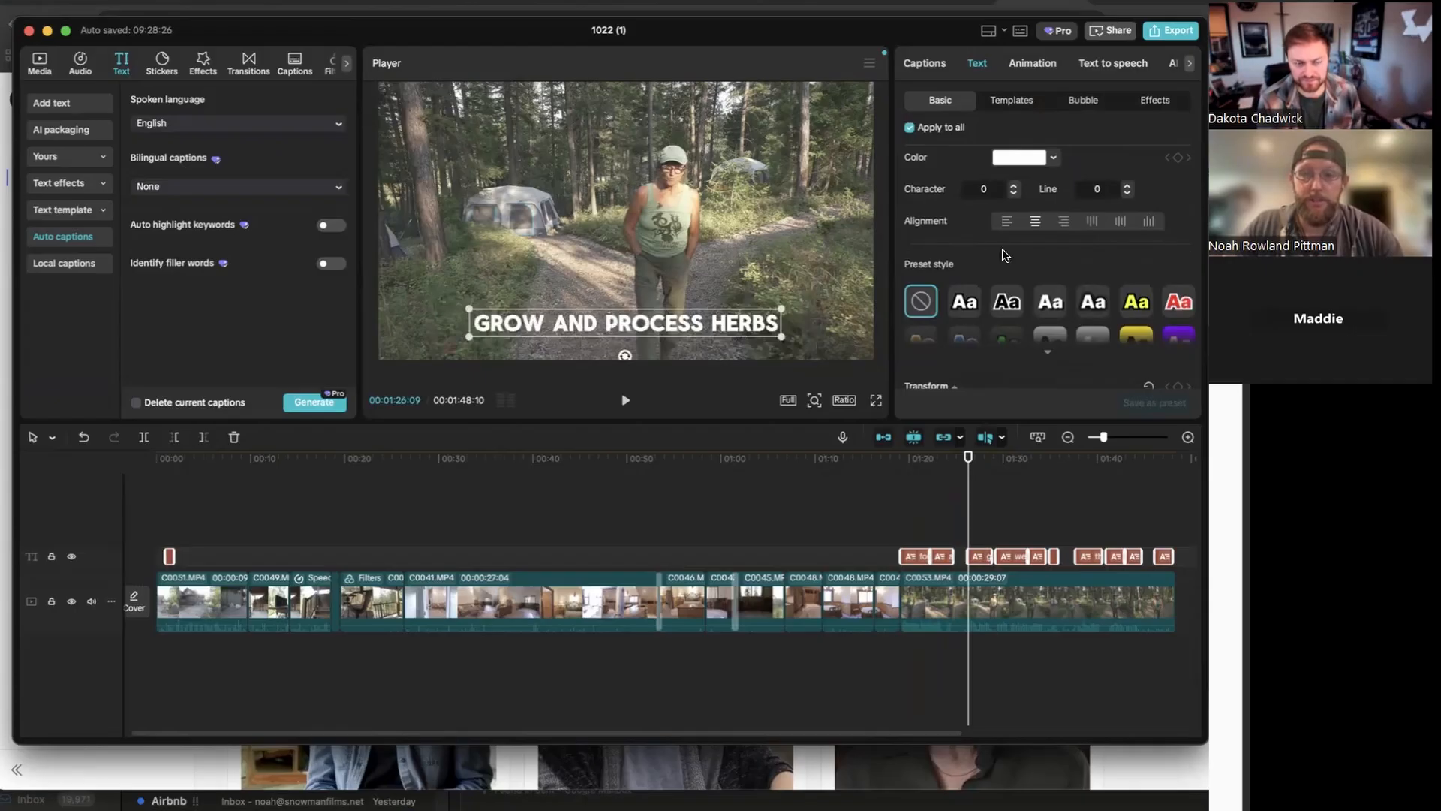
{"action": "left_click", "coordinate": [964, 300]}
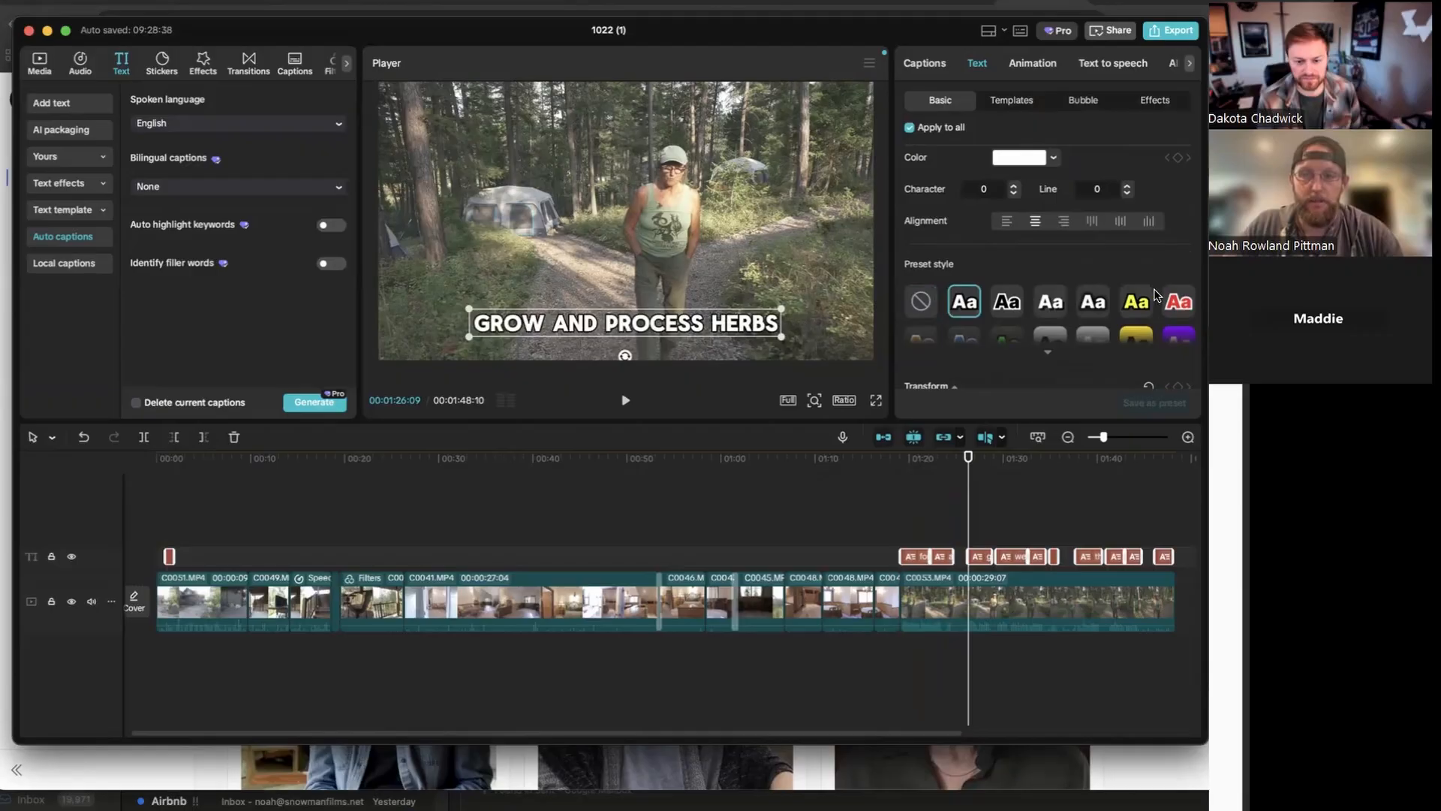
{"action": "left_click", "coordinate": [1139, 304]}
{"action": "scroll", "coordinate": [1126, 301], "scroll_direction": "down", "scroll_amount": 3}
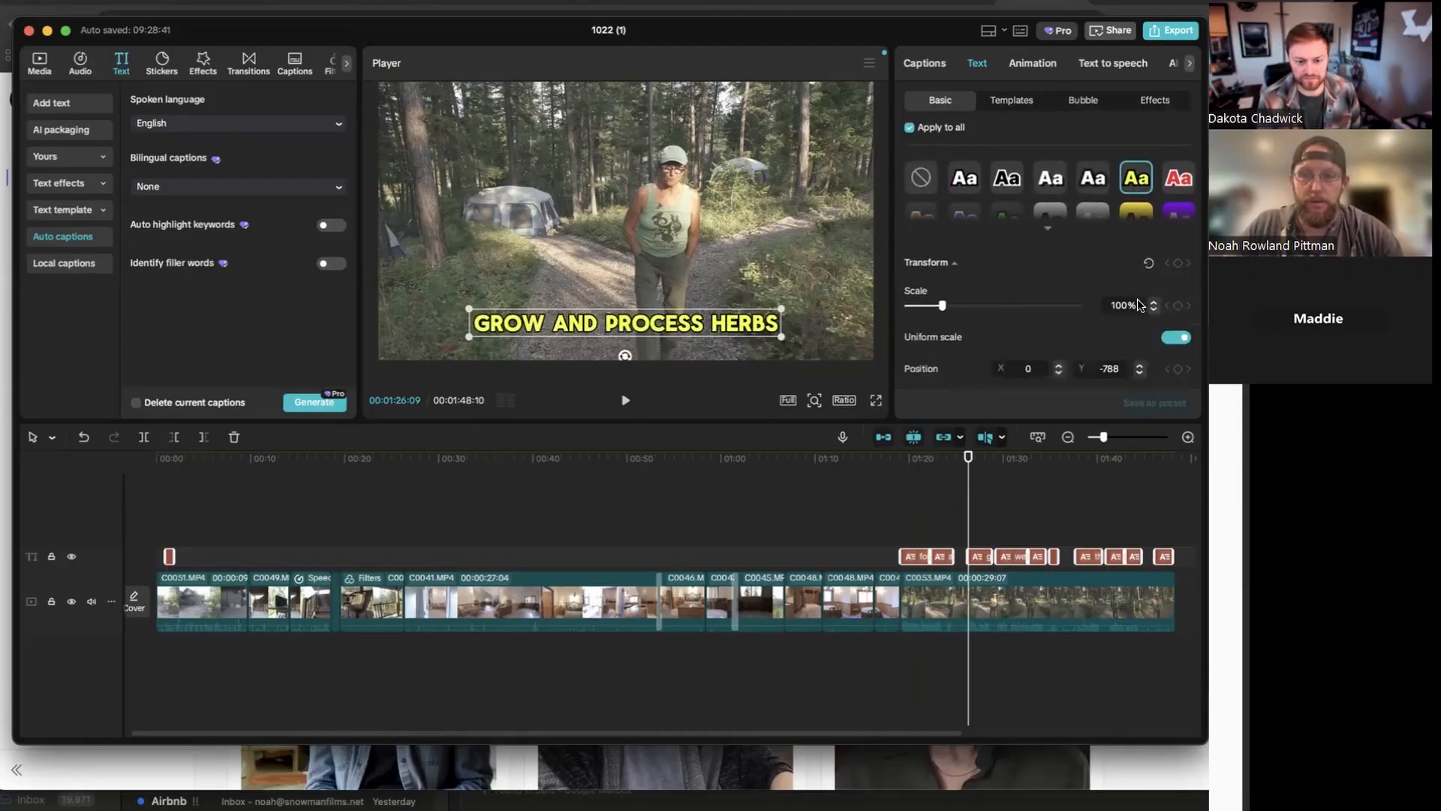
{"action": "scroll", "coordinate": [969, 293], "scroll_direction": "up", "scroll_amount": 5}
{"action": "scroll", "coordinate": [958, 304], "scroll_direction": "down", "scroll_amount": 3}
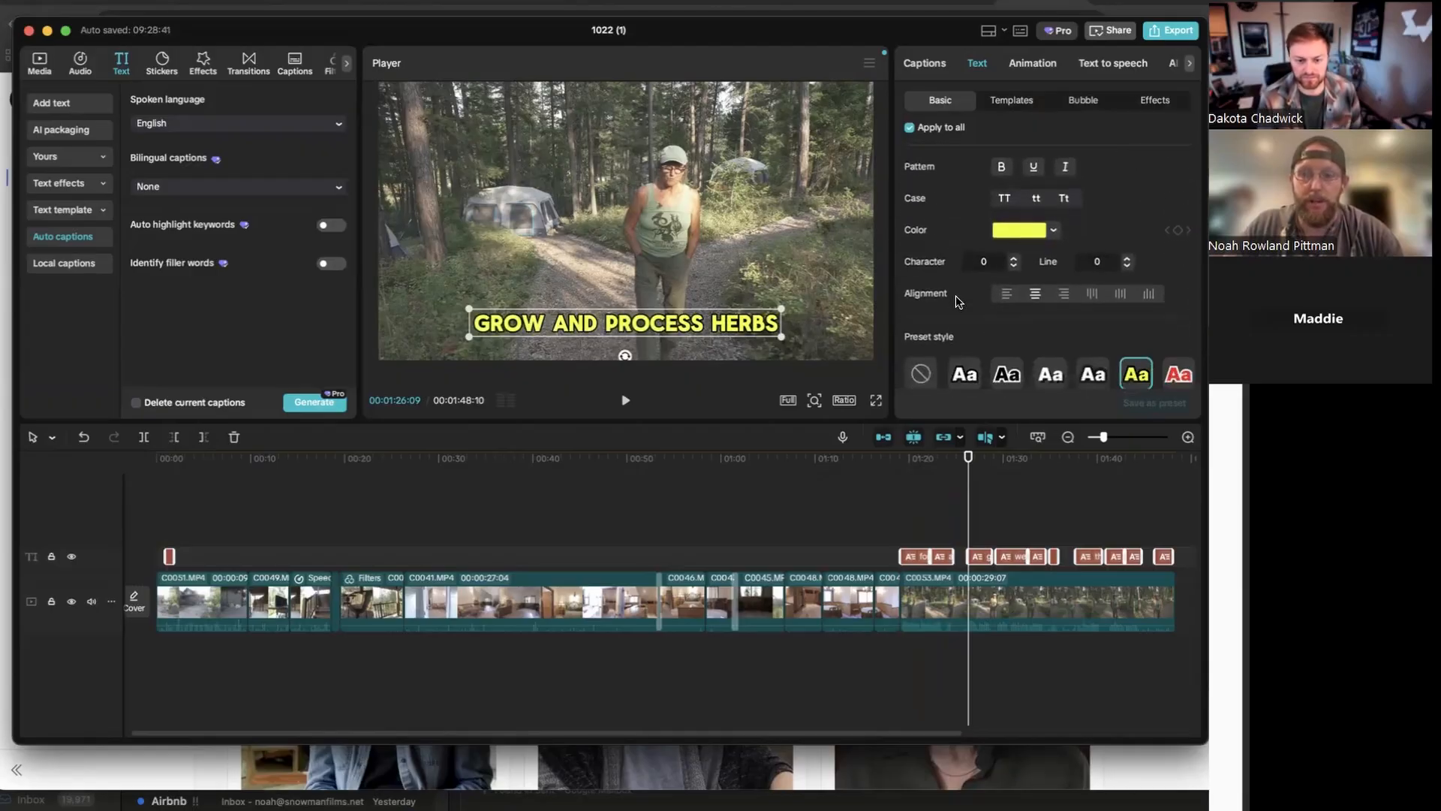
Apply the white text with black outline preset to all captions and play back the captioned section from about 1:19
{"action": "left_click", "coordinate": [964, 329]}
{"action": "left_click_drag", "start_coordinate": [968, 470], "coordinate": [902, 470]}
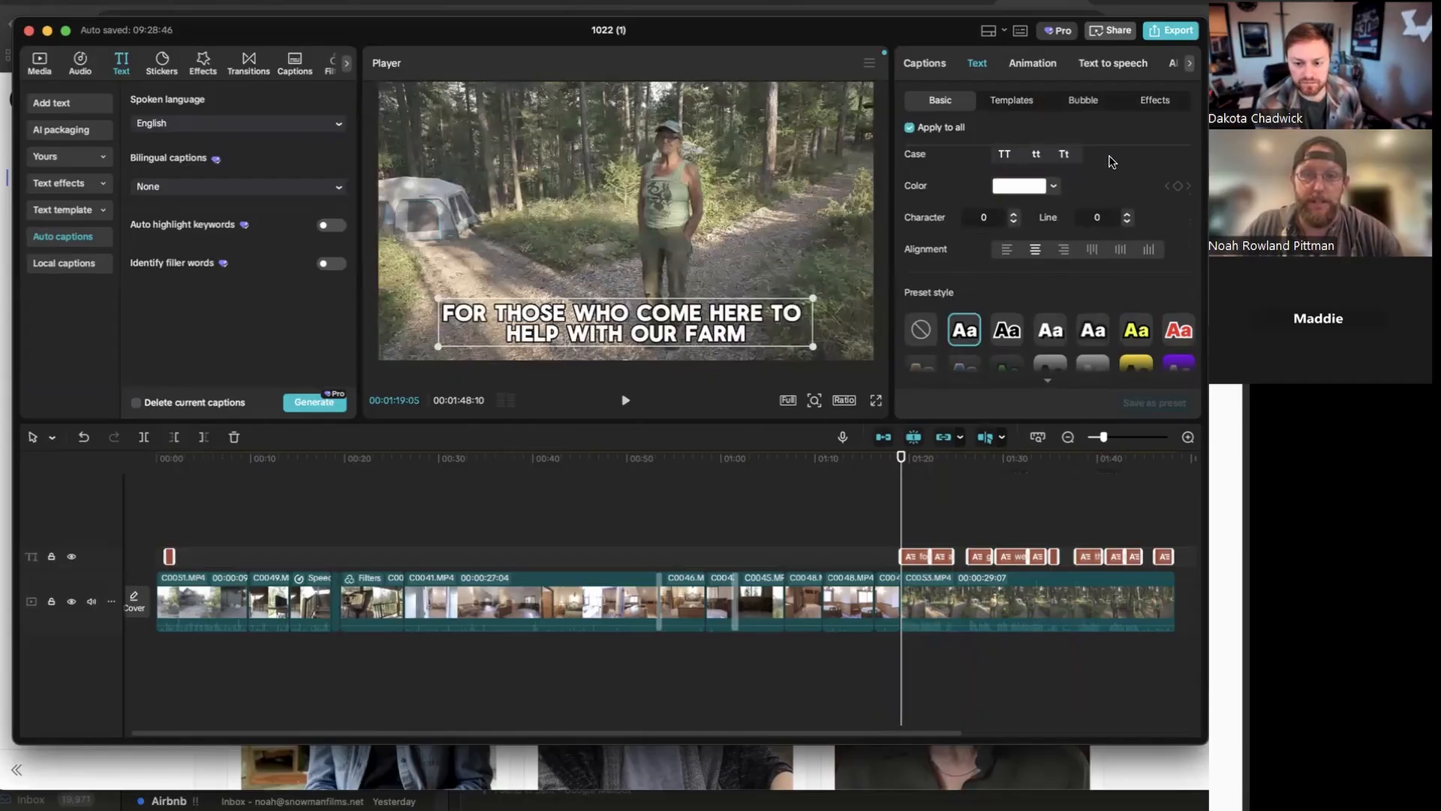
{"action": "key", "text": "space"}
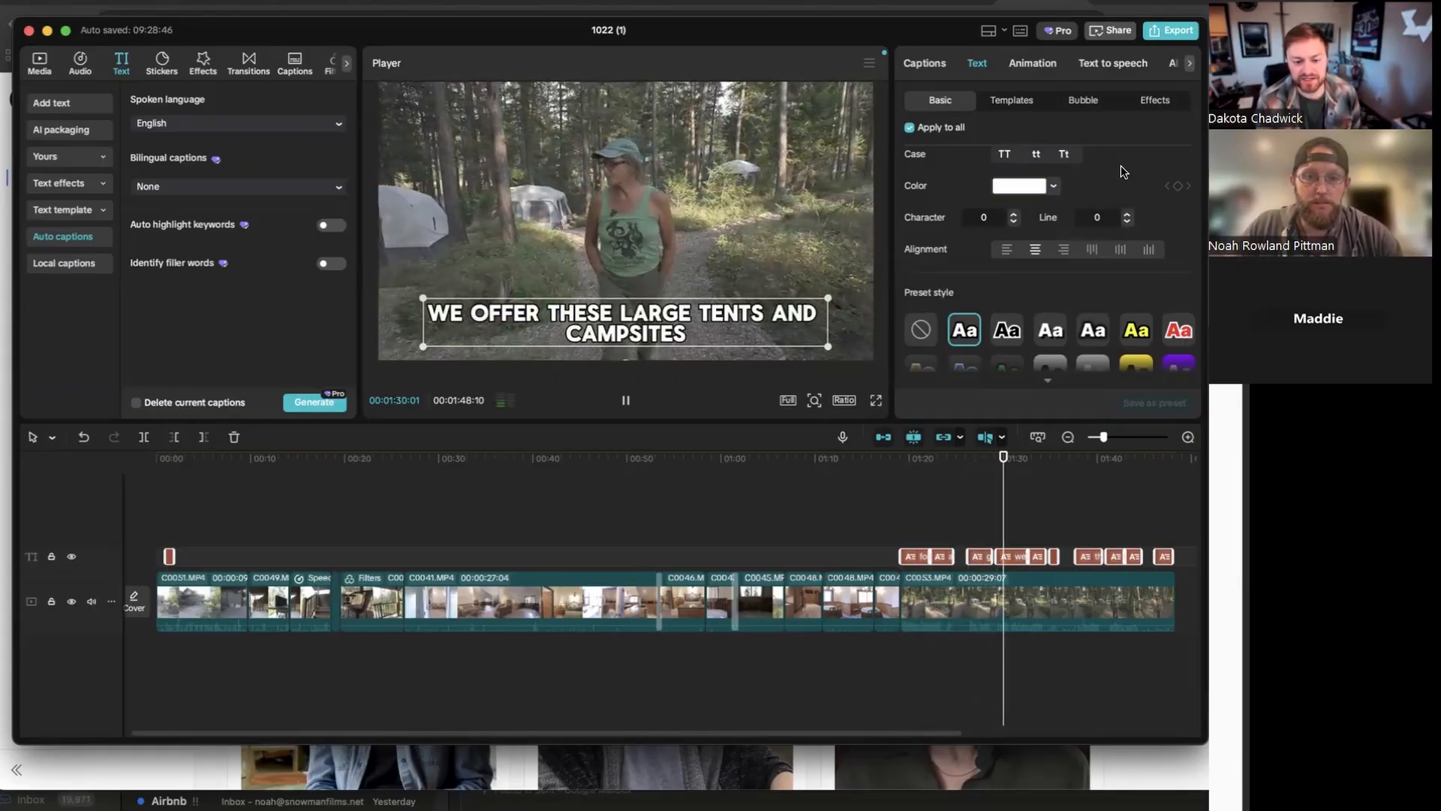
{"action": "key", "text": "space"}
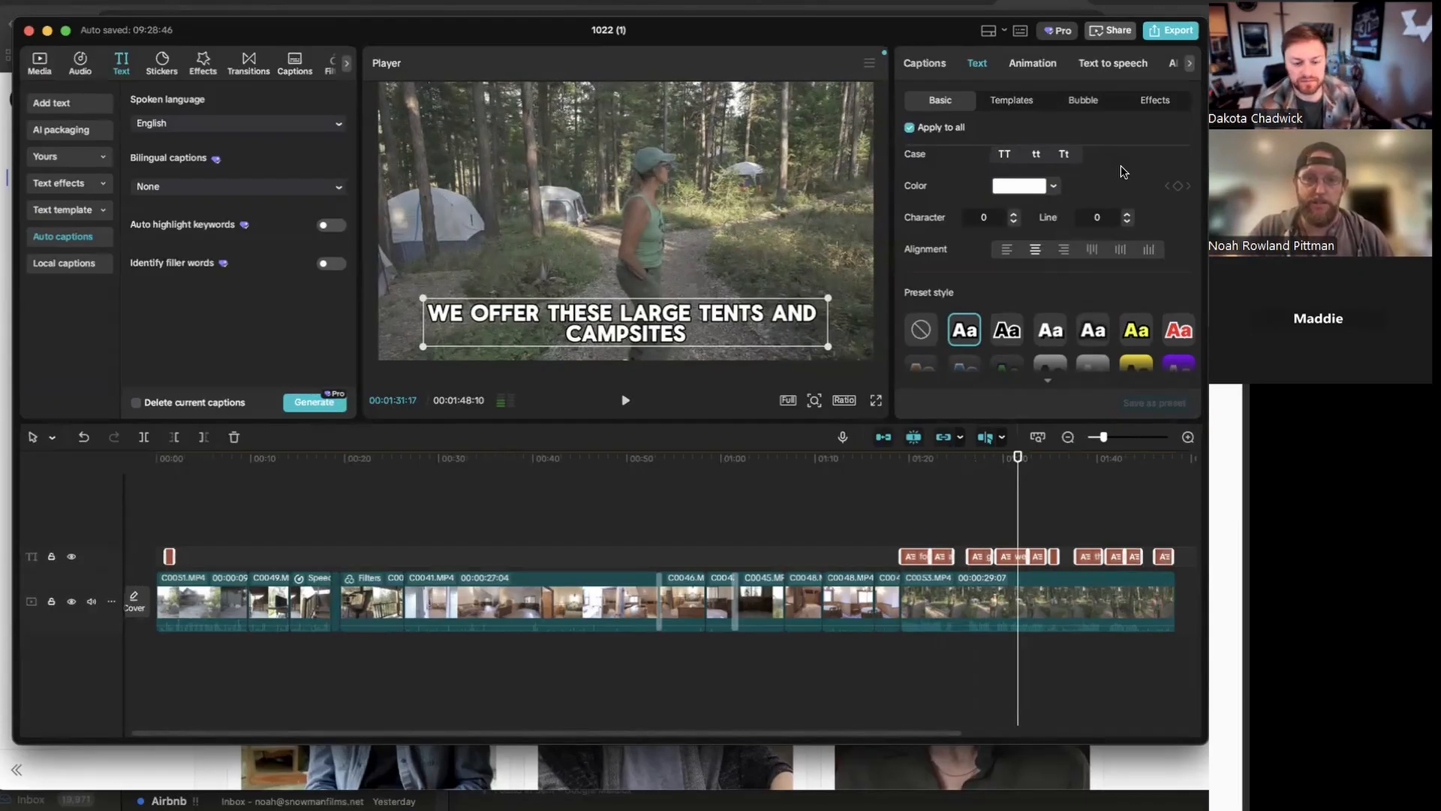
{"action": "left_click_drag", "start_coordinate": [1018, 458], "coordinate": [1060, 459]}
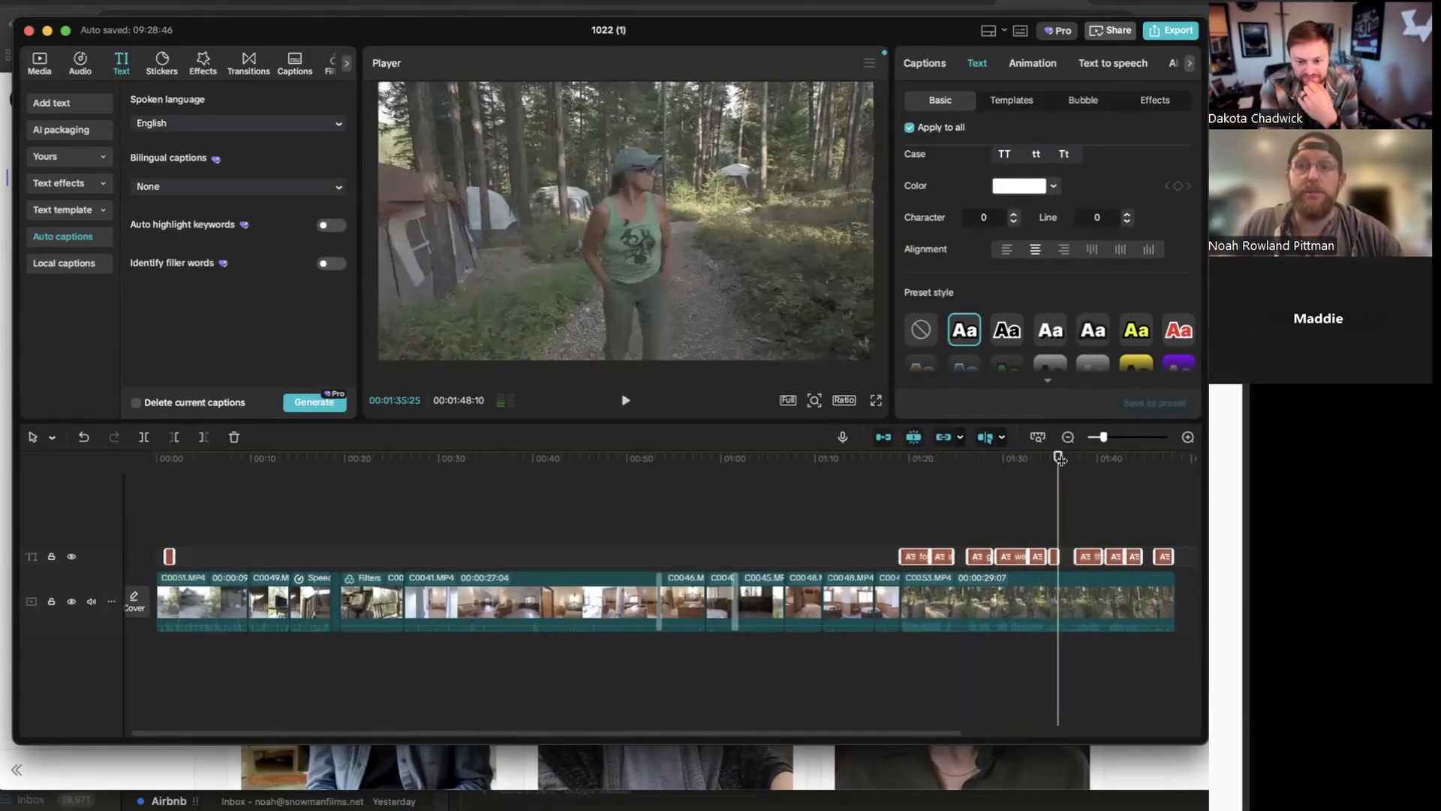
Open the project's export settings and check the EXPORTS destination folder without changing the path
{"action": "left_click_drag", "start_coordinate": [914, 36], "coordinate": [899, 29]}
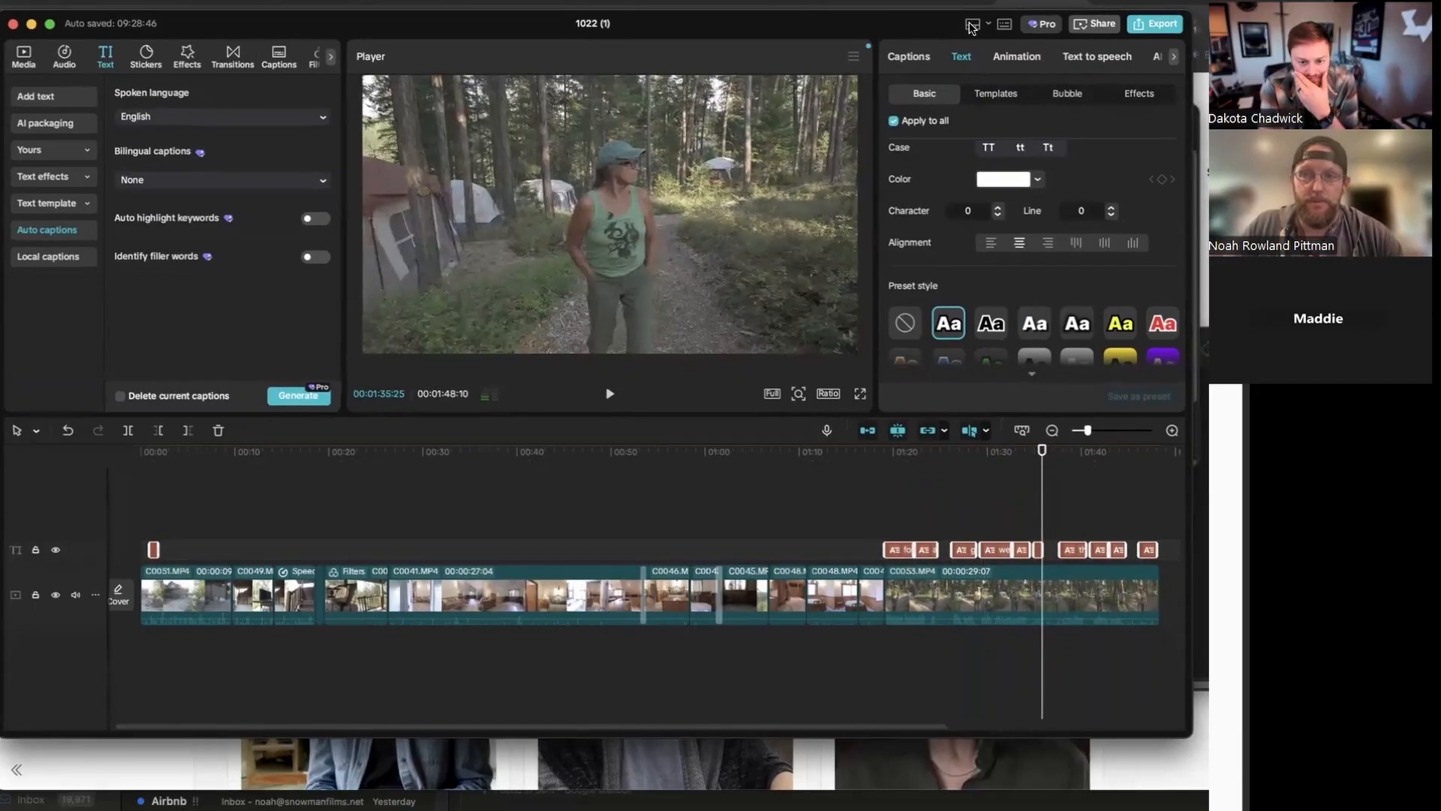
{"action": "left_click", "coordinate": [1154, 24]}
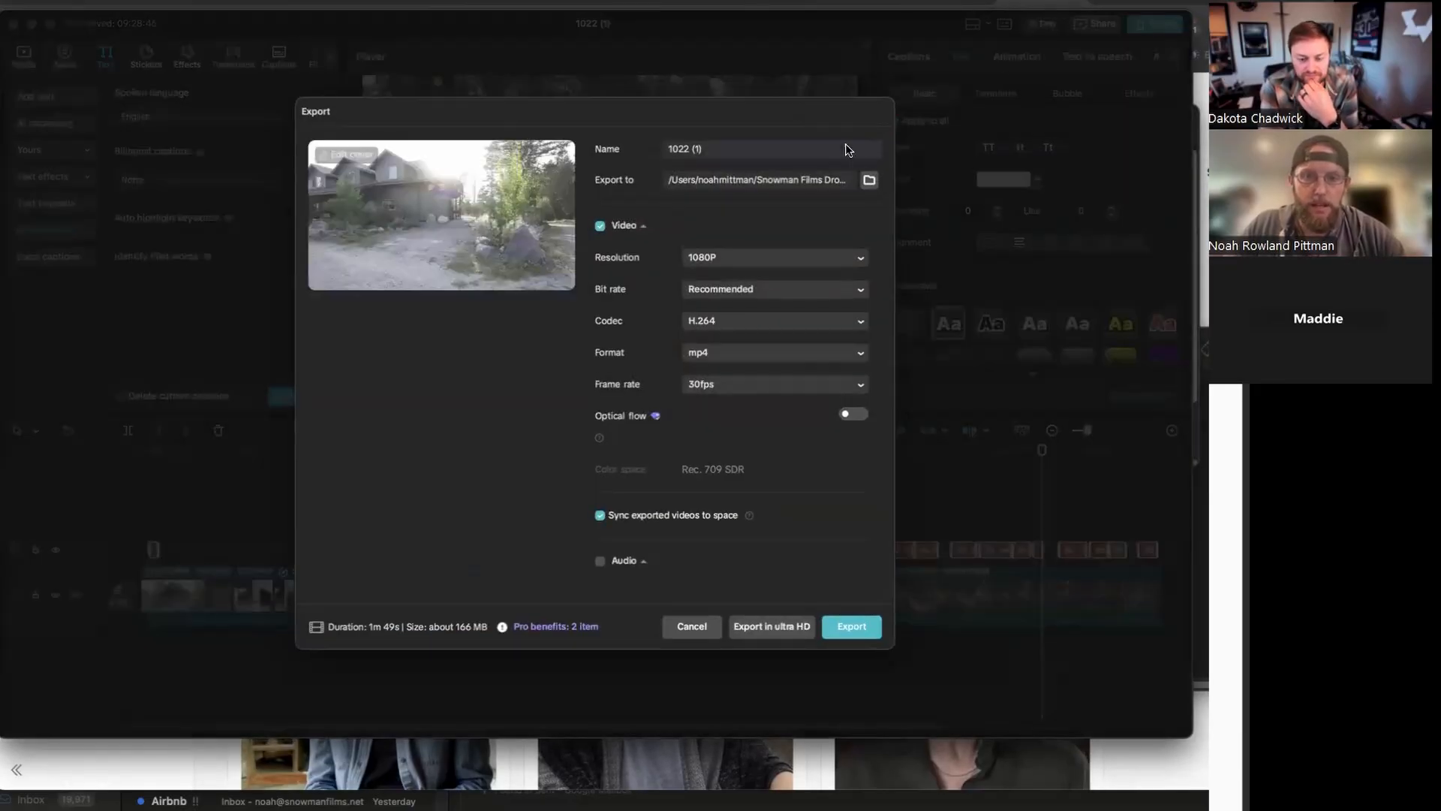
{"action": "left_click", "coordinate": [869, 180]}
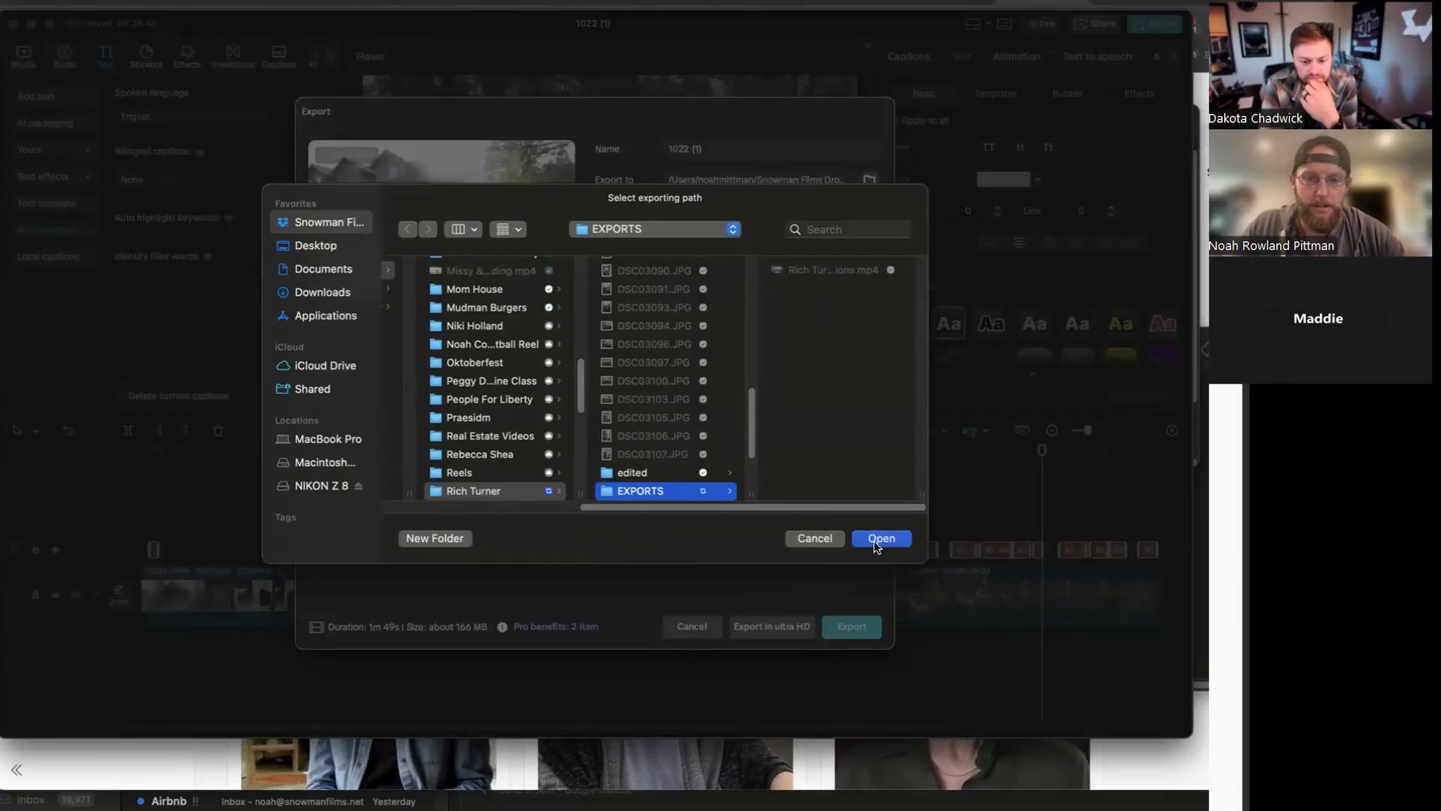
{"action": "left_click", "coordinate": [813, 539]}
{"action": "left_click", "coordinate": [750, 153]}
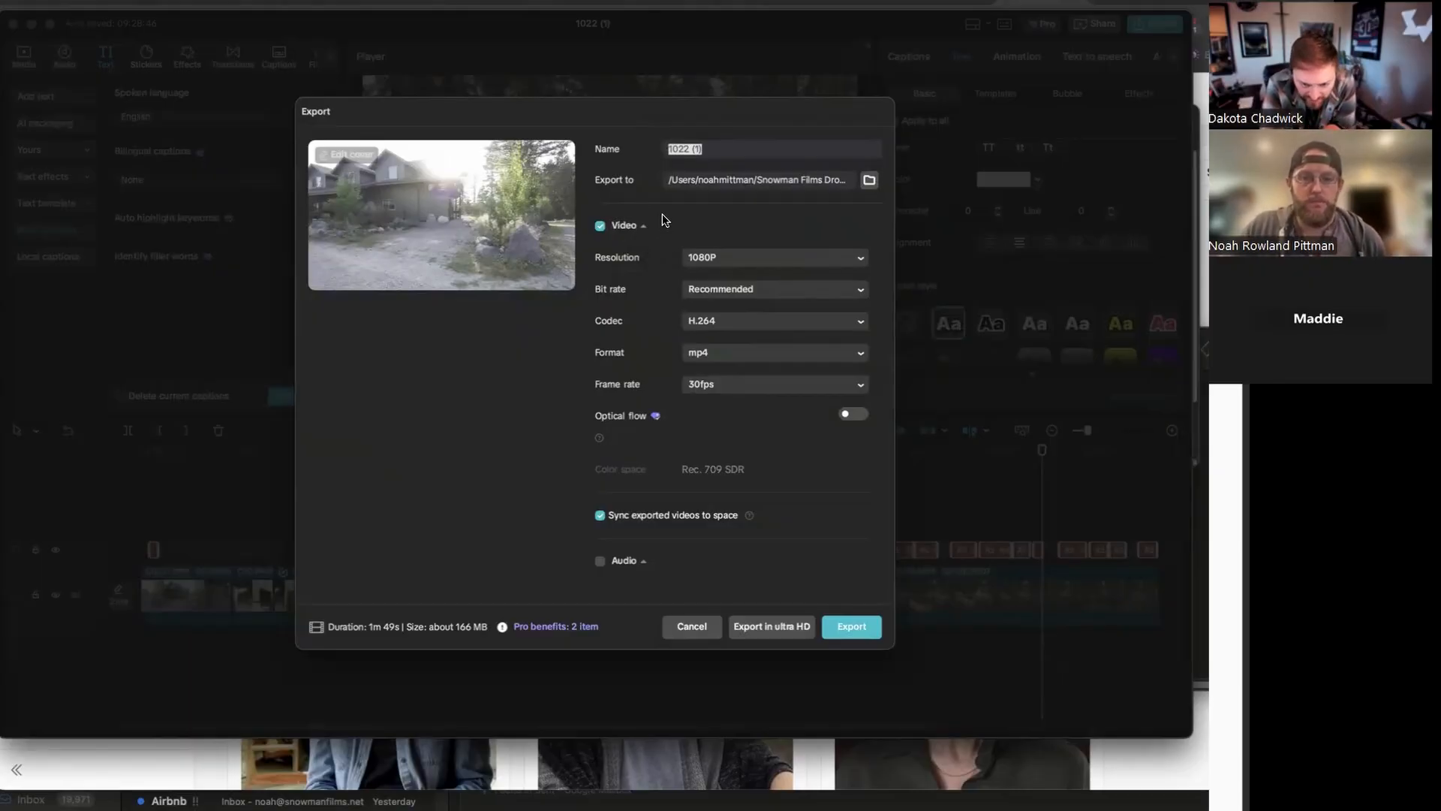
Examine the export options for resolution, bit rate, format, frame rate, audio, GIF and captions
{"action": "left_click", "coordinate": [854, 259]}
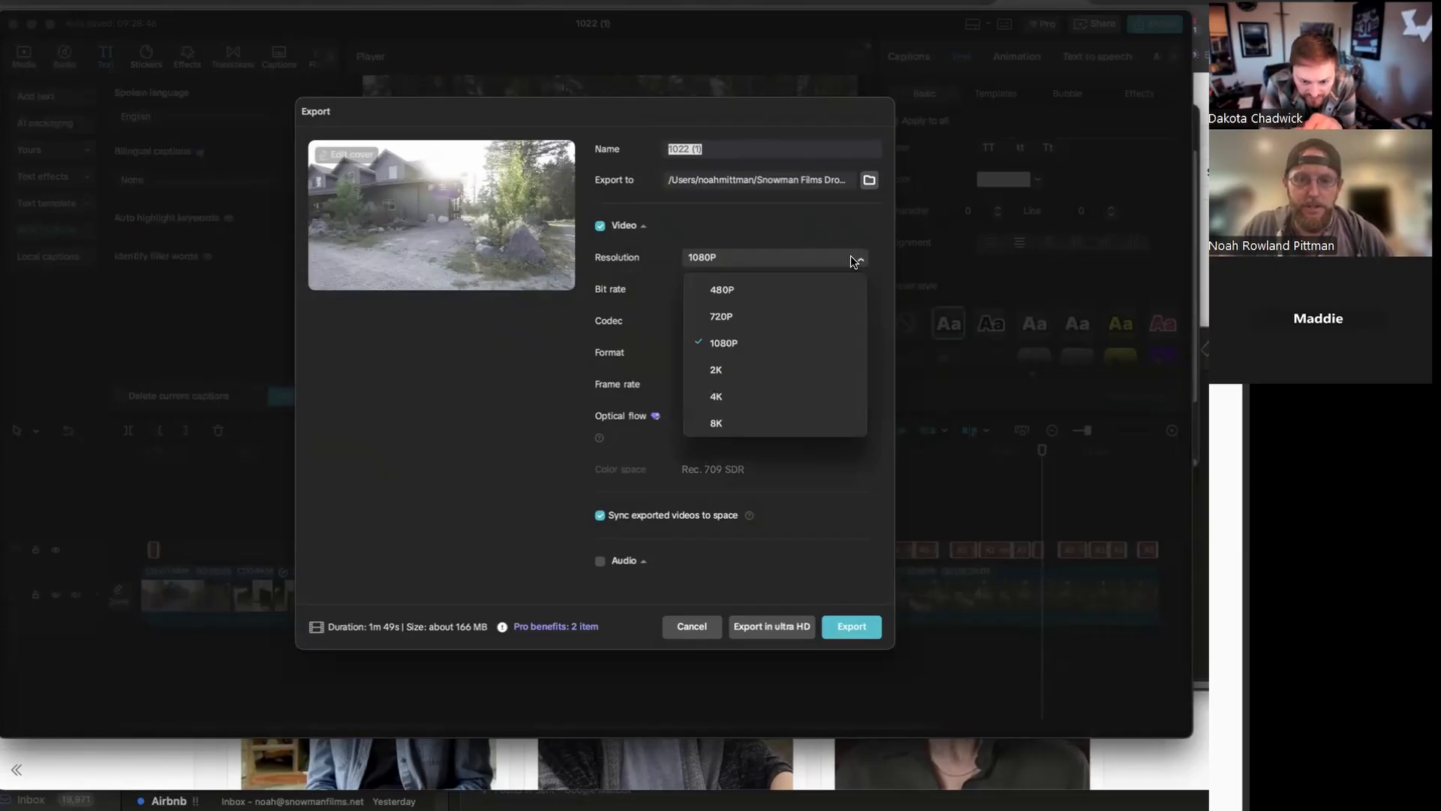
{"action": "left_click", "coordinate": [851, 259]}
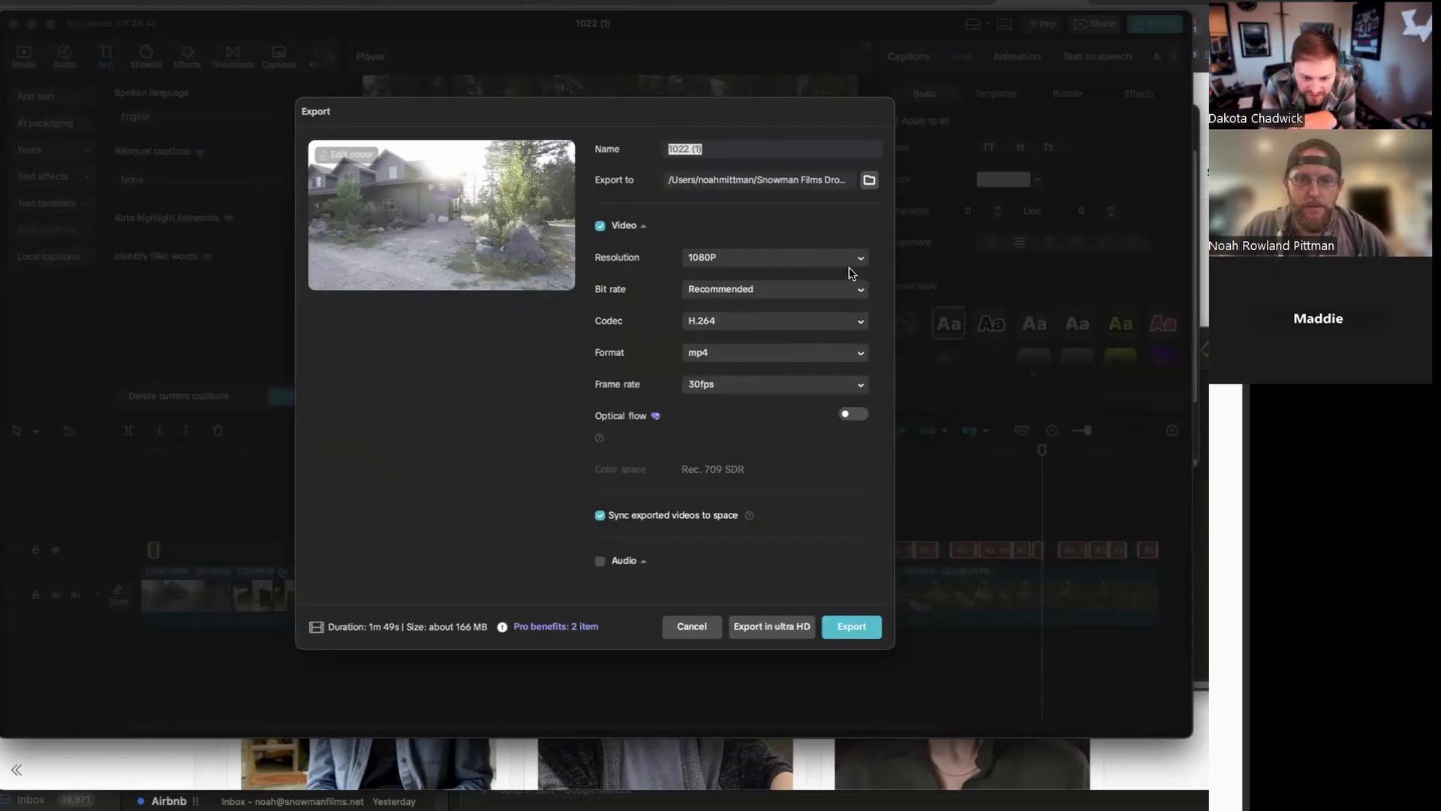
{"action": "left_click", "coordinate": [856, 263]}
{"action": "left_click", "coordinate": [853, 256]}
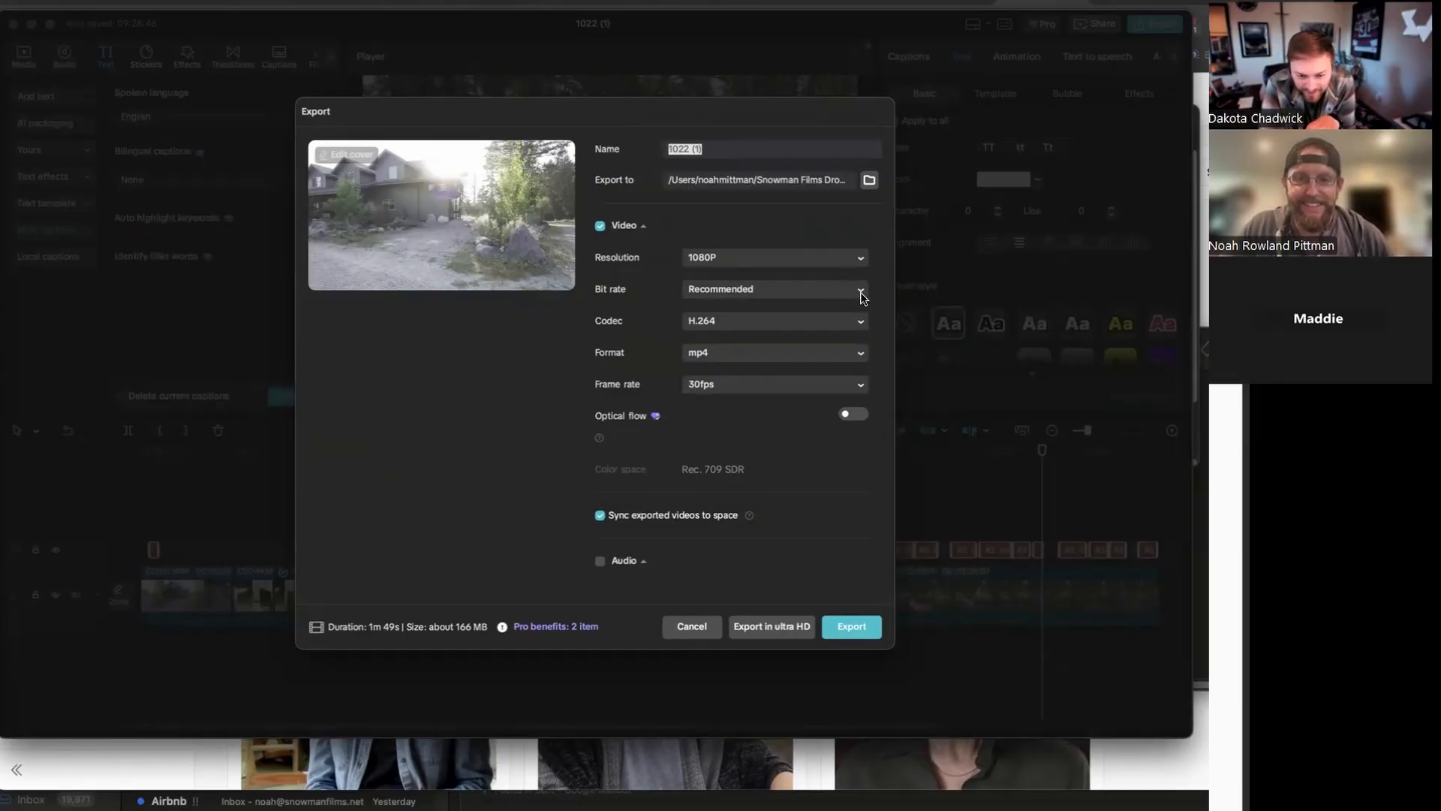
{"action": "left_click", "coordinate": [862, 293]}
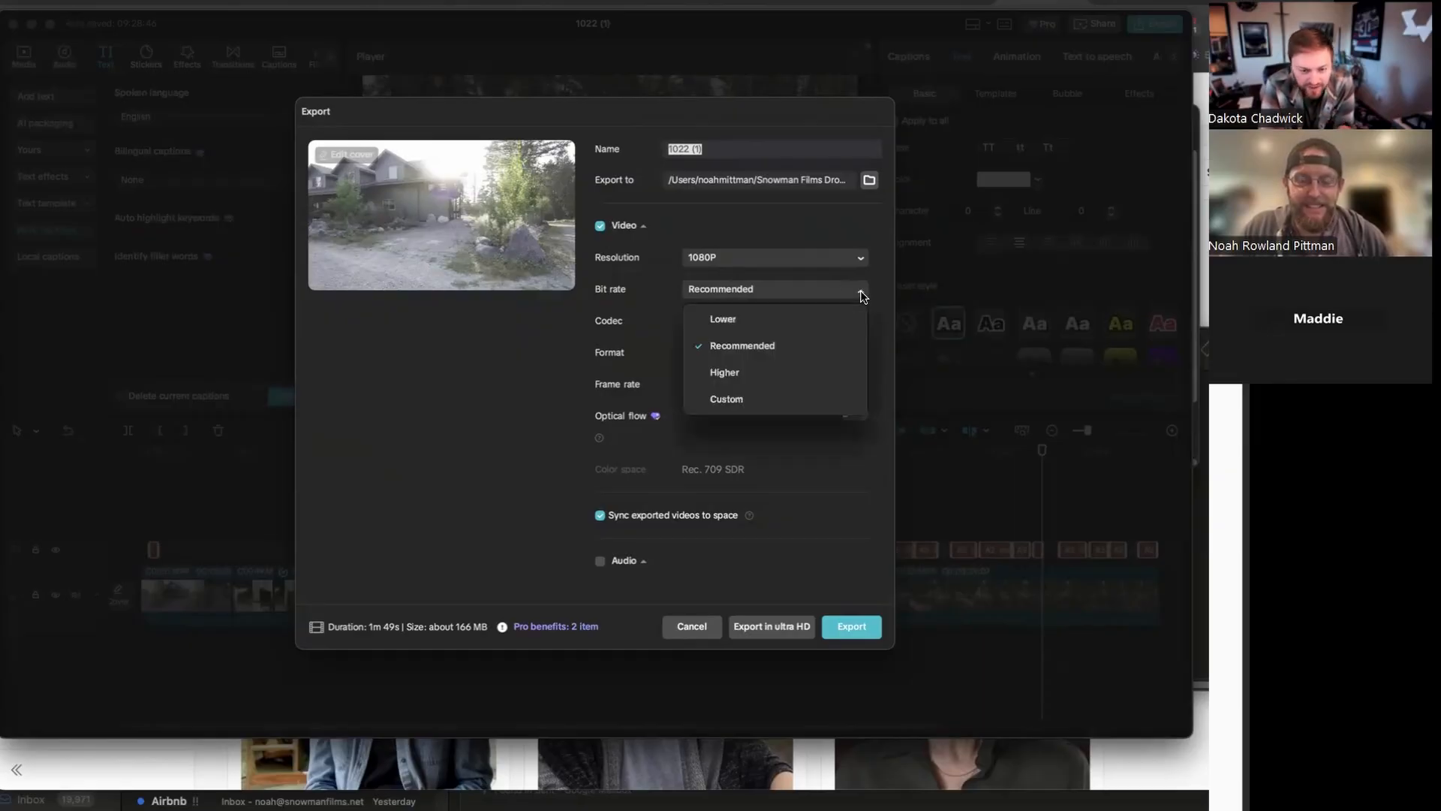
{"action": "left_click", "coordinate": [862, 294]}
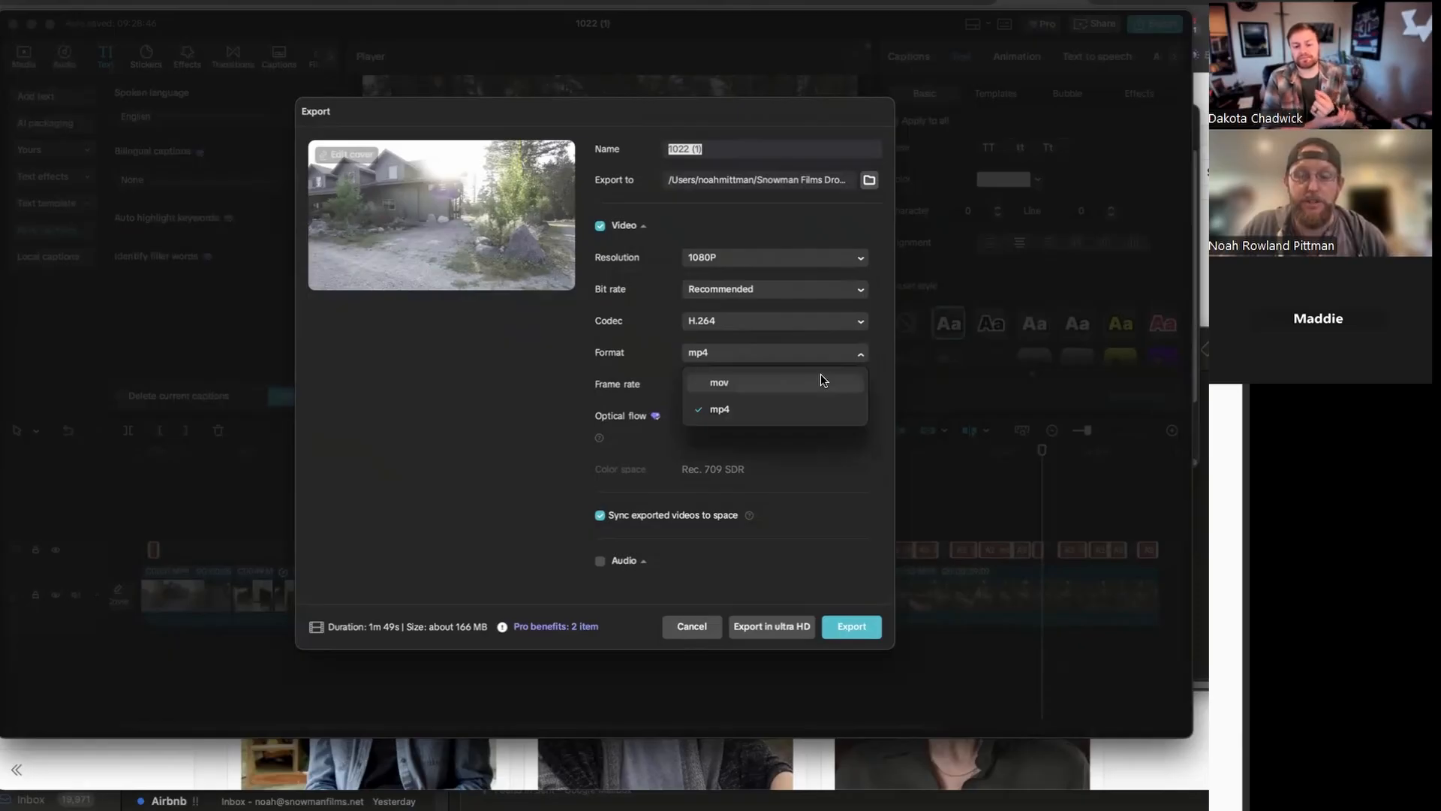
{"action": "left_click", "coordinate": [856, 353]}
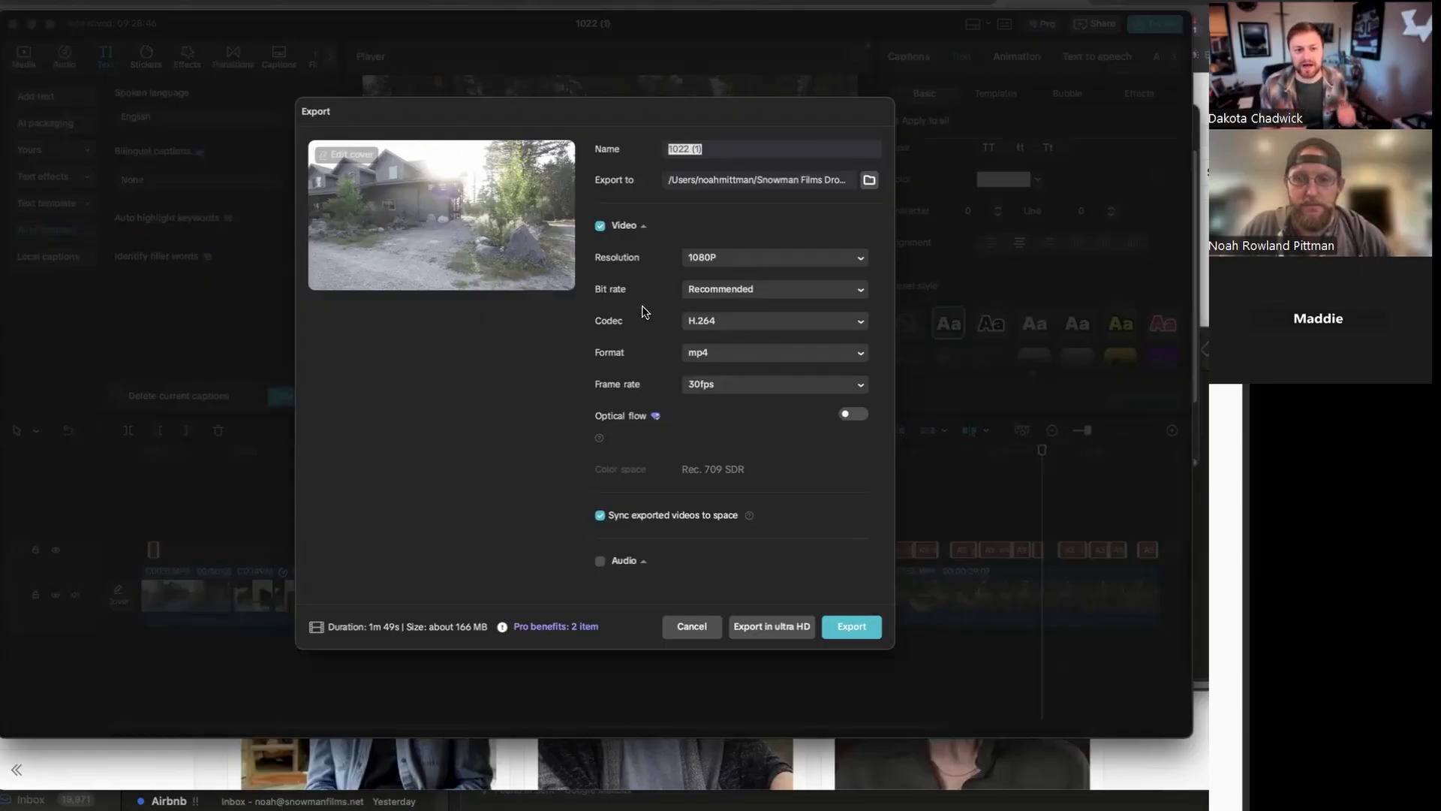
{"action": "left_click", "coordinate": [852, 388]}
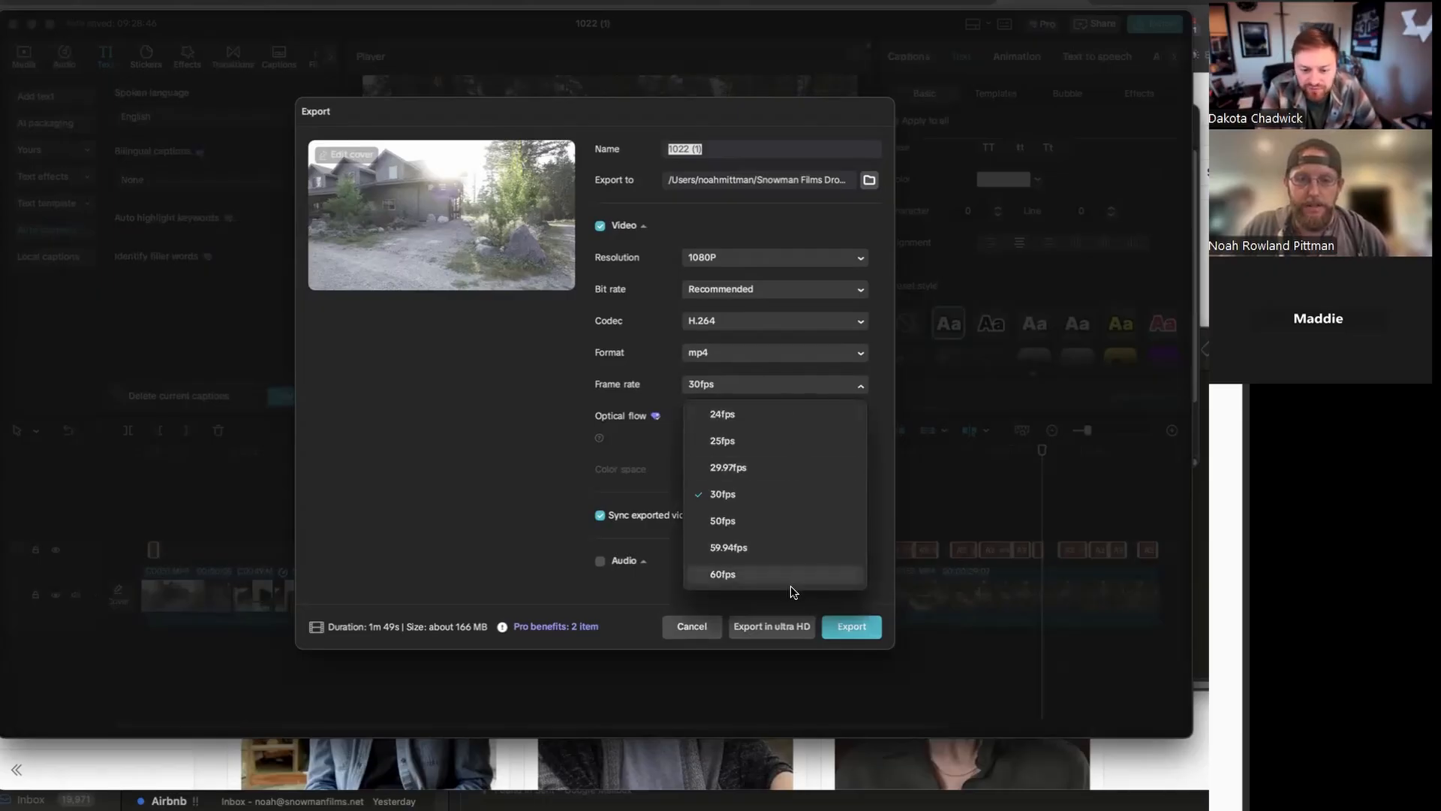
{"action": "left_click", "coordinate": [644, 360]}
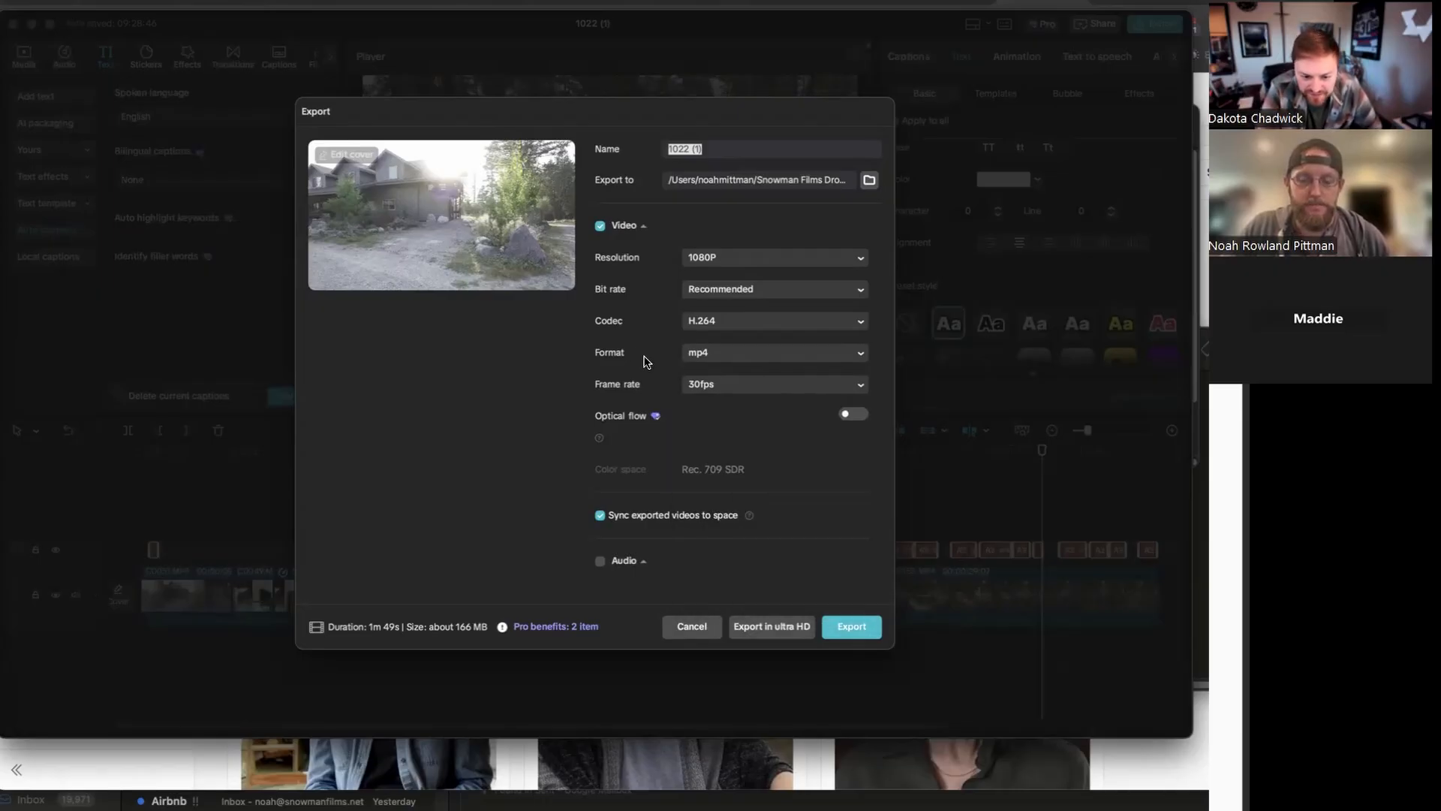
{"action": "scroll", "coordinate": [644, 361], "scroll_direction": "down", "scroll_amount": 2}
{"action": "scroll", "coordinate": [644, 361], "scroll_direction": "down", "scroll_amount": 3}
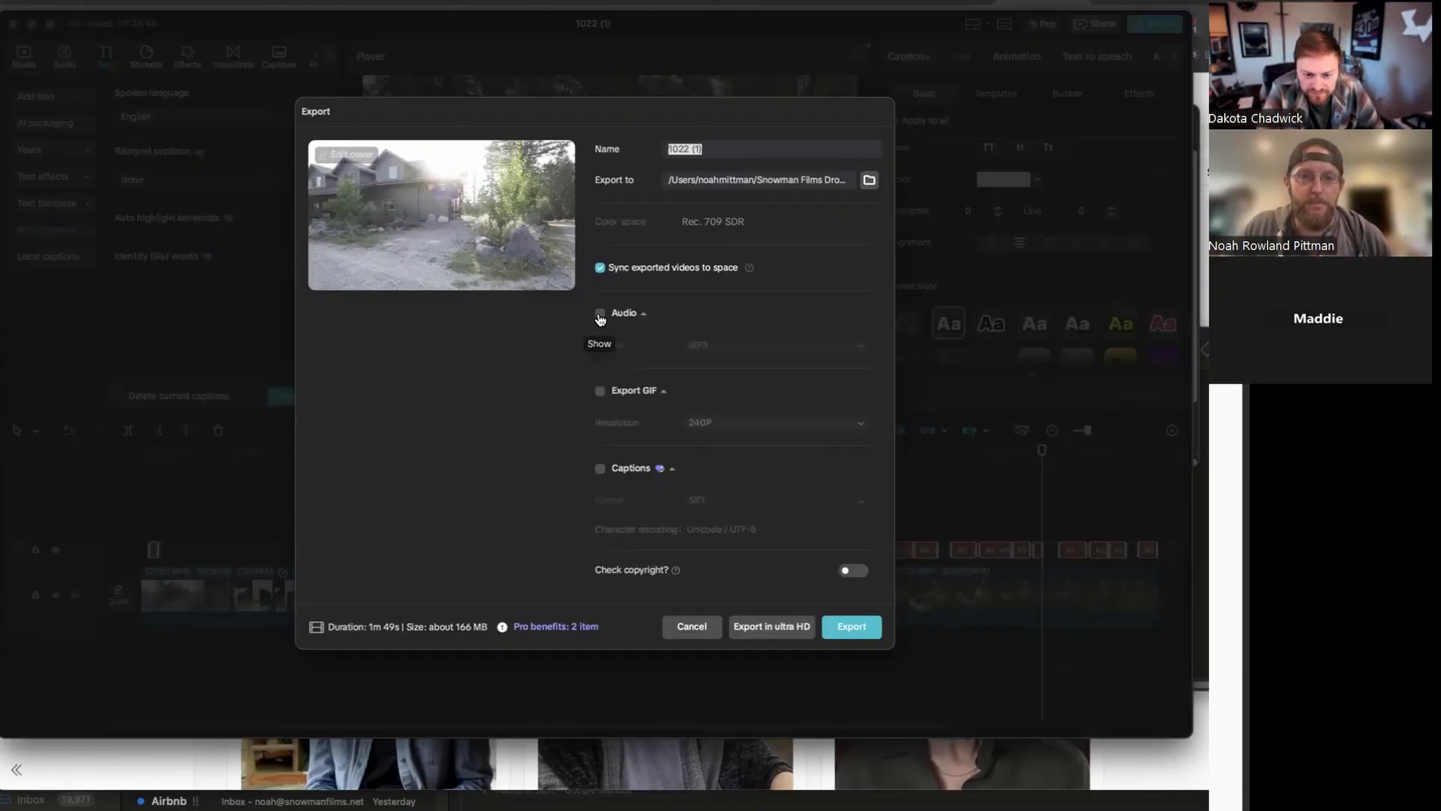
{"action": "scroll", "coordinate": [728, 368], "scroll_direction": "up", "scroll_amount": 6}
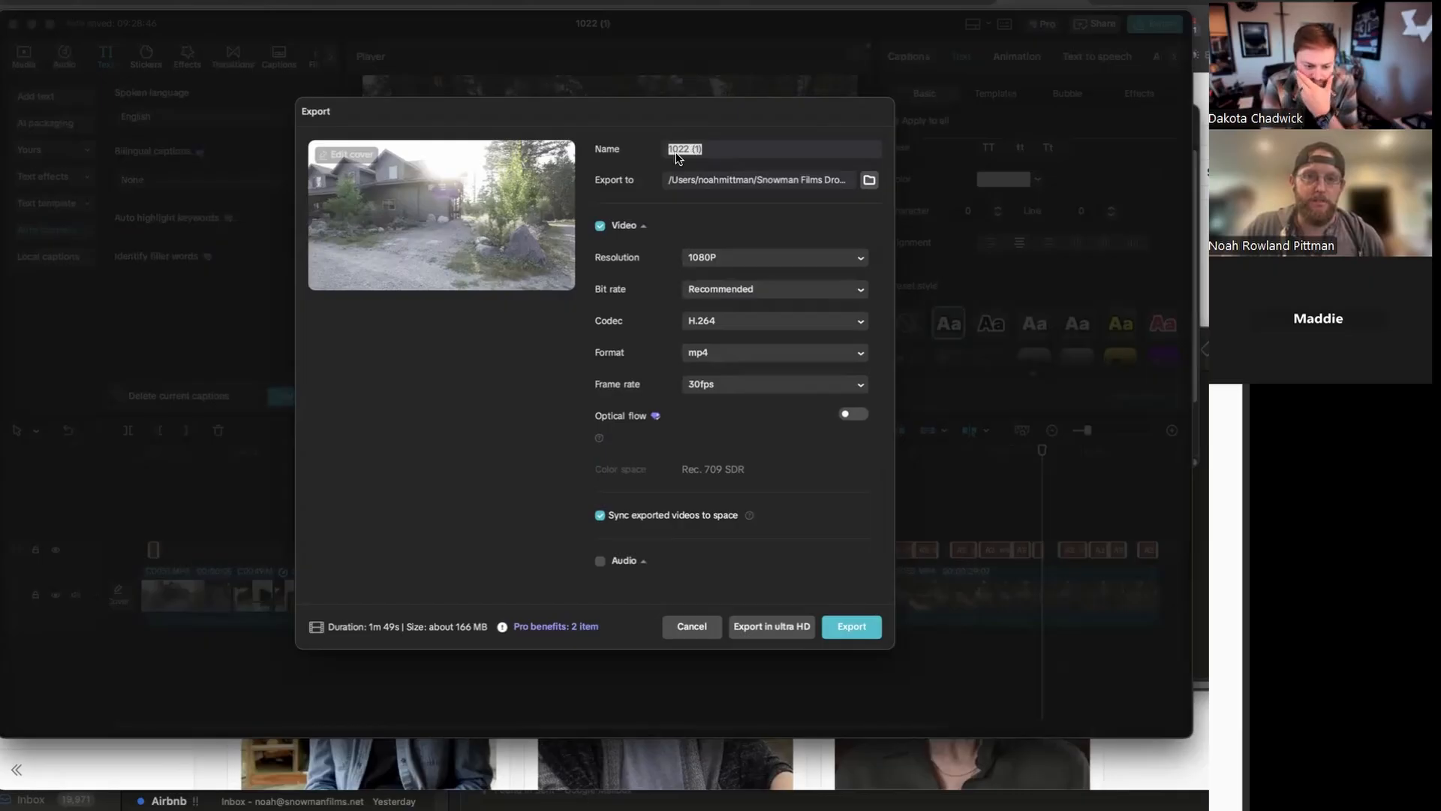
Name the export "real estate", export the video and dismiss the sharing options
{"action": "type", "text": "real estate"}
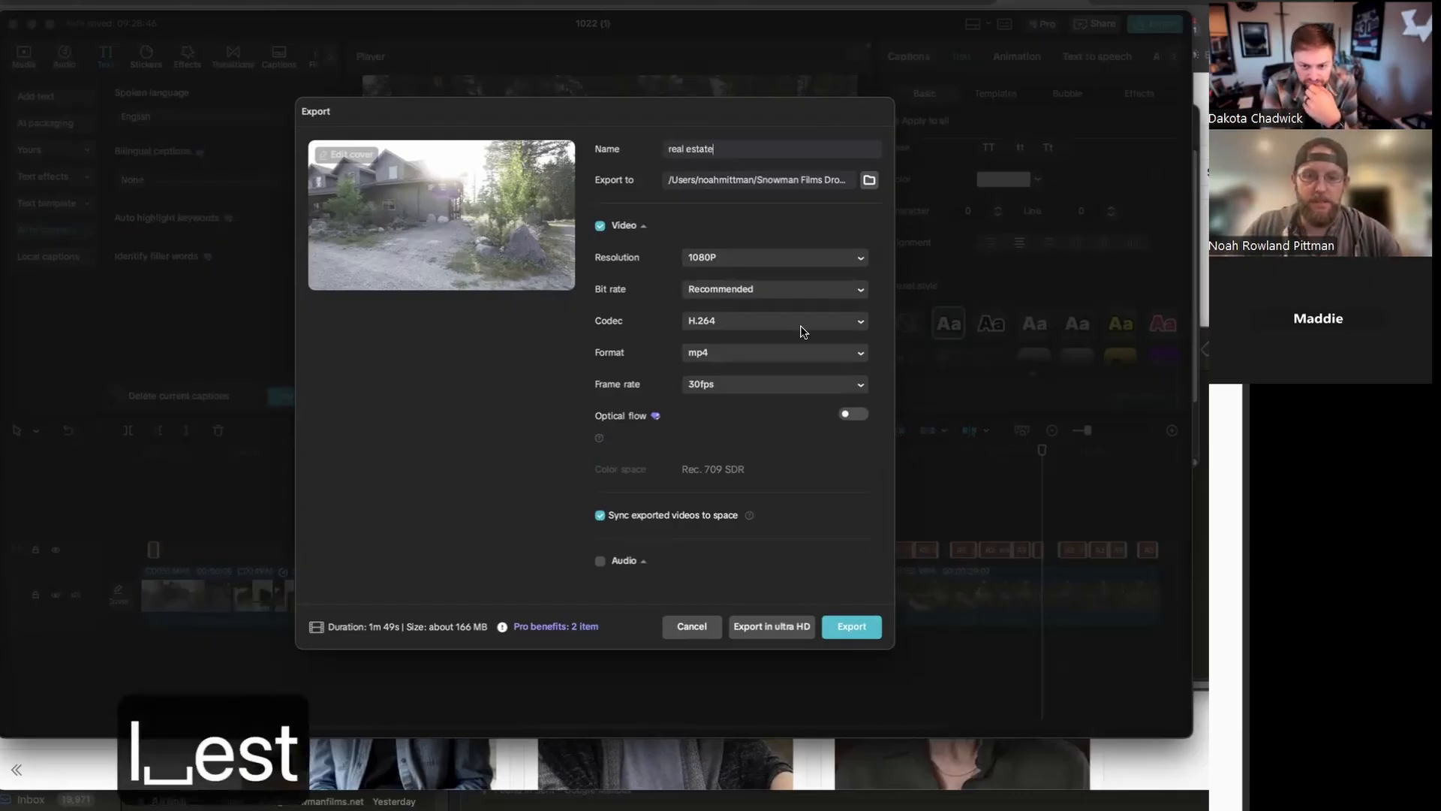
{"action": "left_click", "coordinate": [852, 626]}
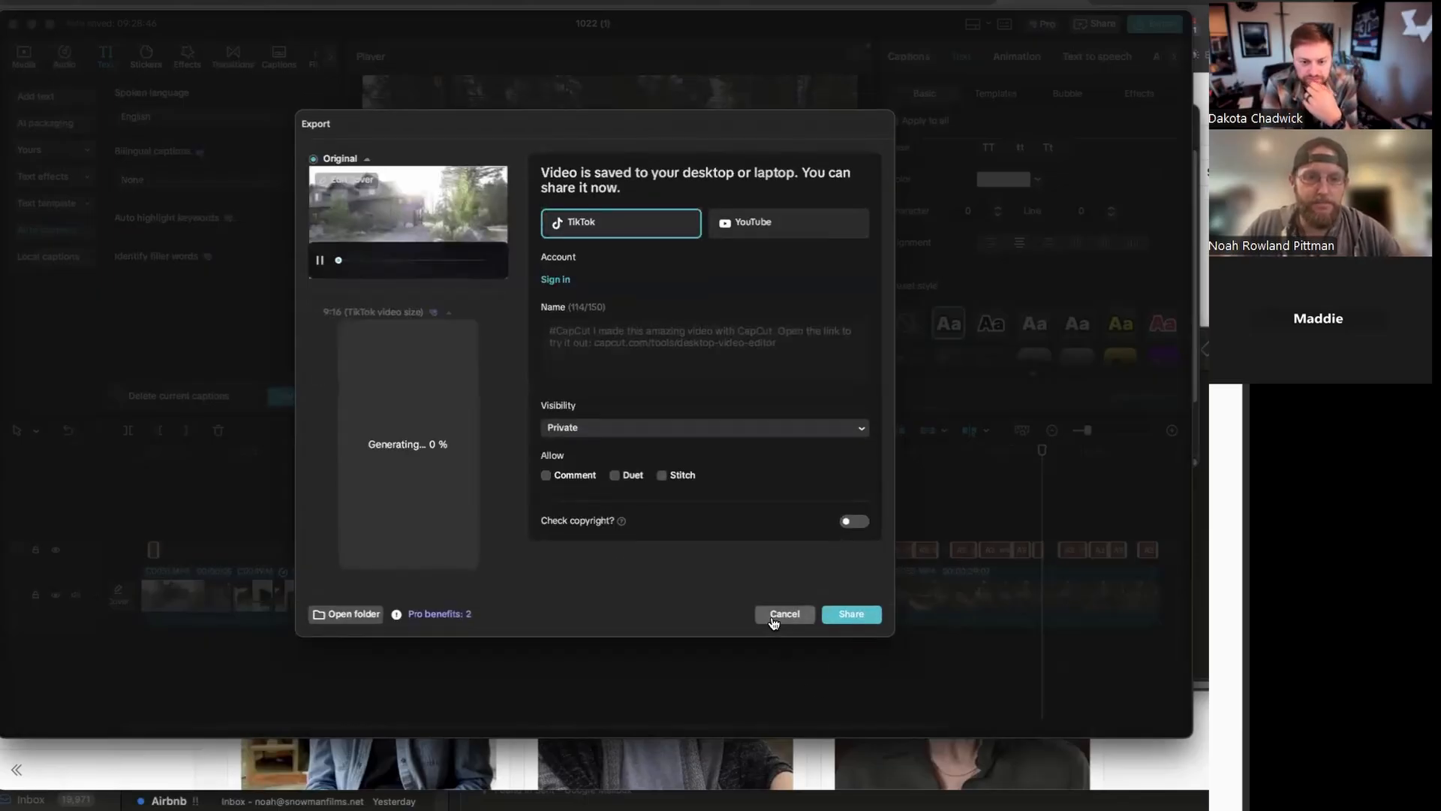
{"action": "left_click", "coordinate": [773, 616]}
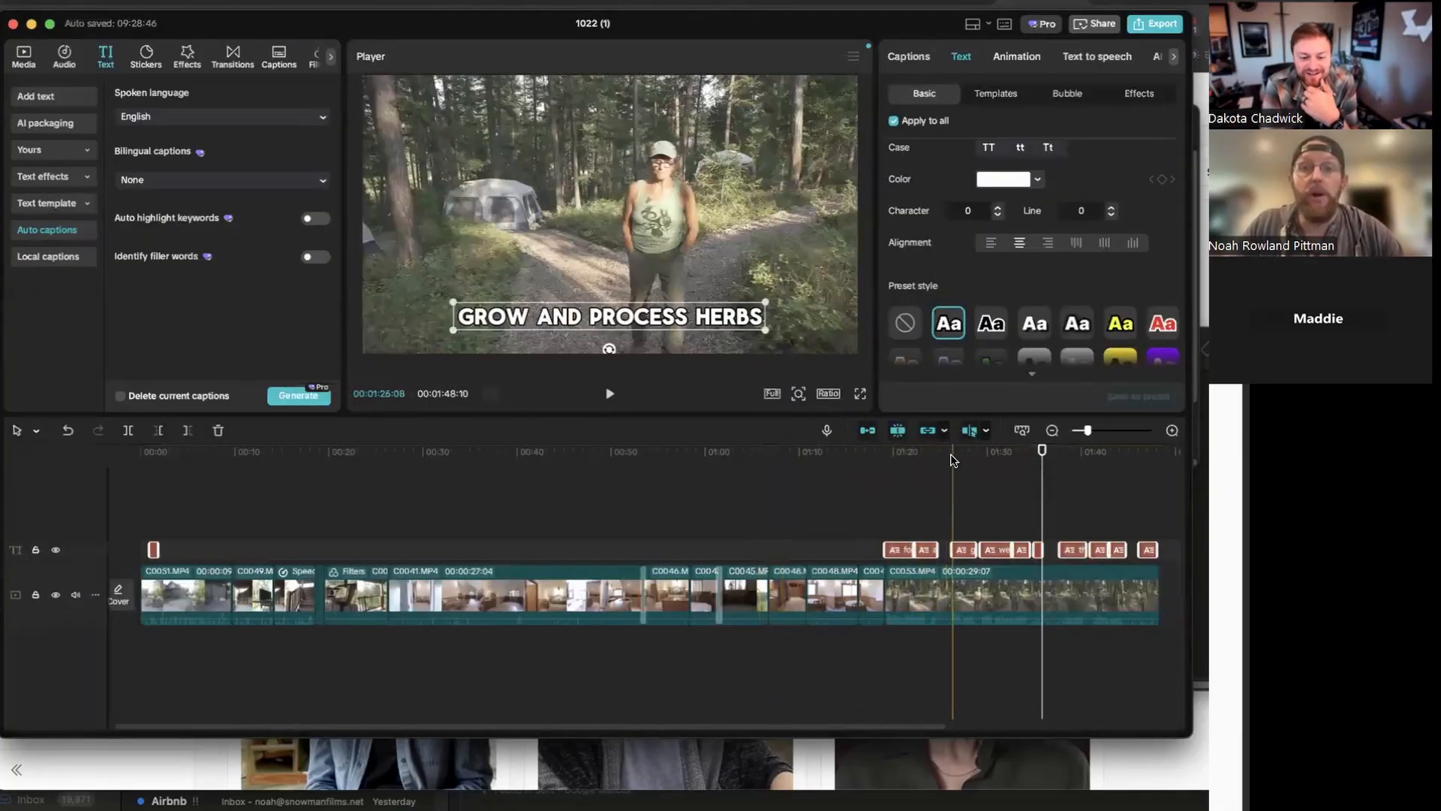
Export the video again with the default name 1022 (1) and pause its preview
{"action": "left_click", "coordinate": [1150, 28]}
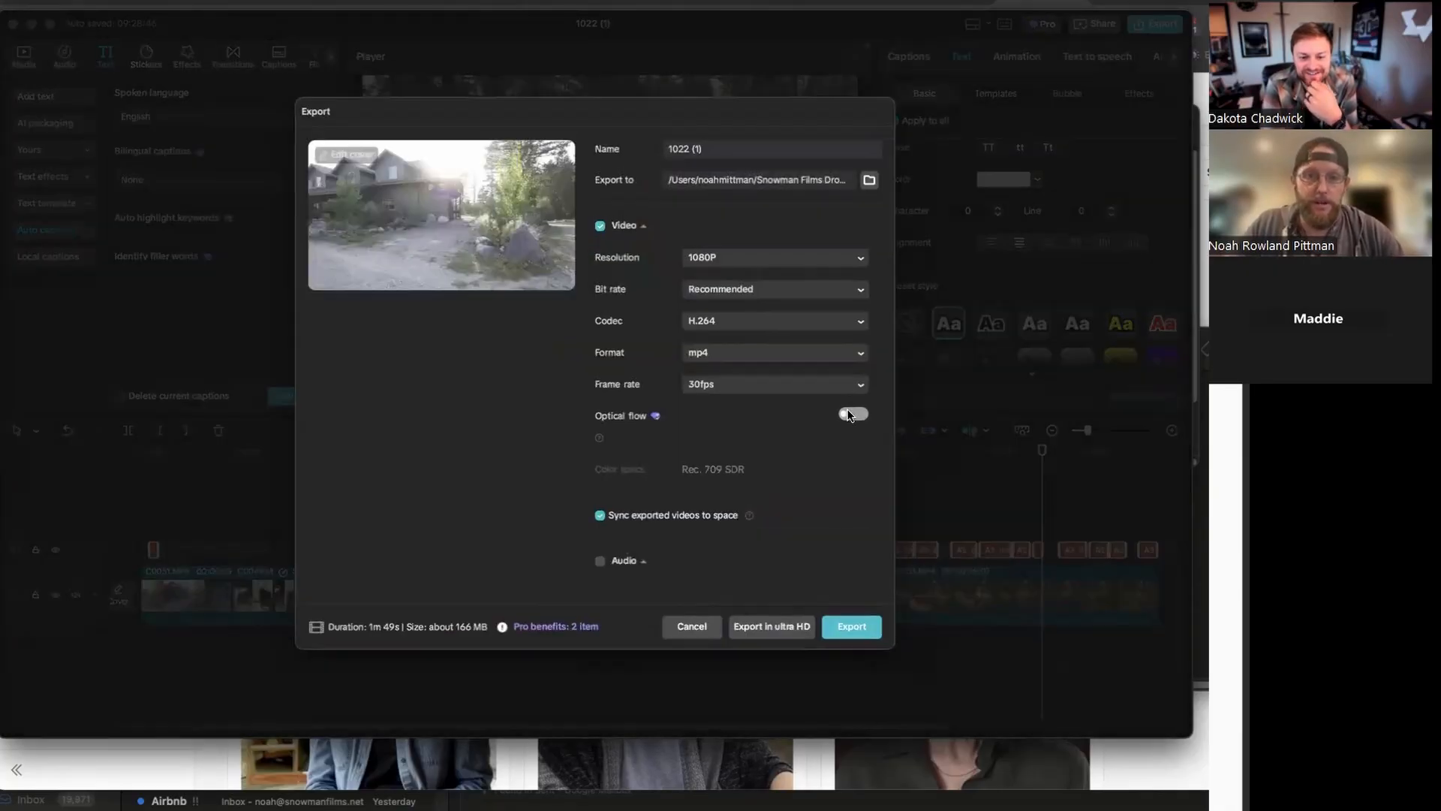
{"action": "left_click", "coordinate": [852, 628]}
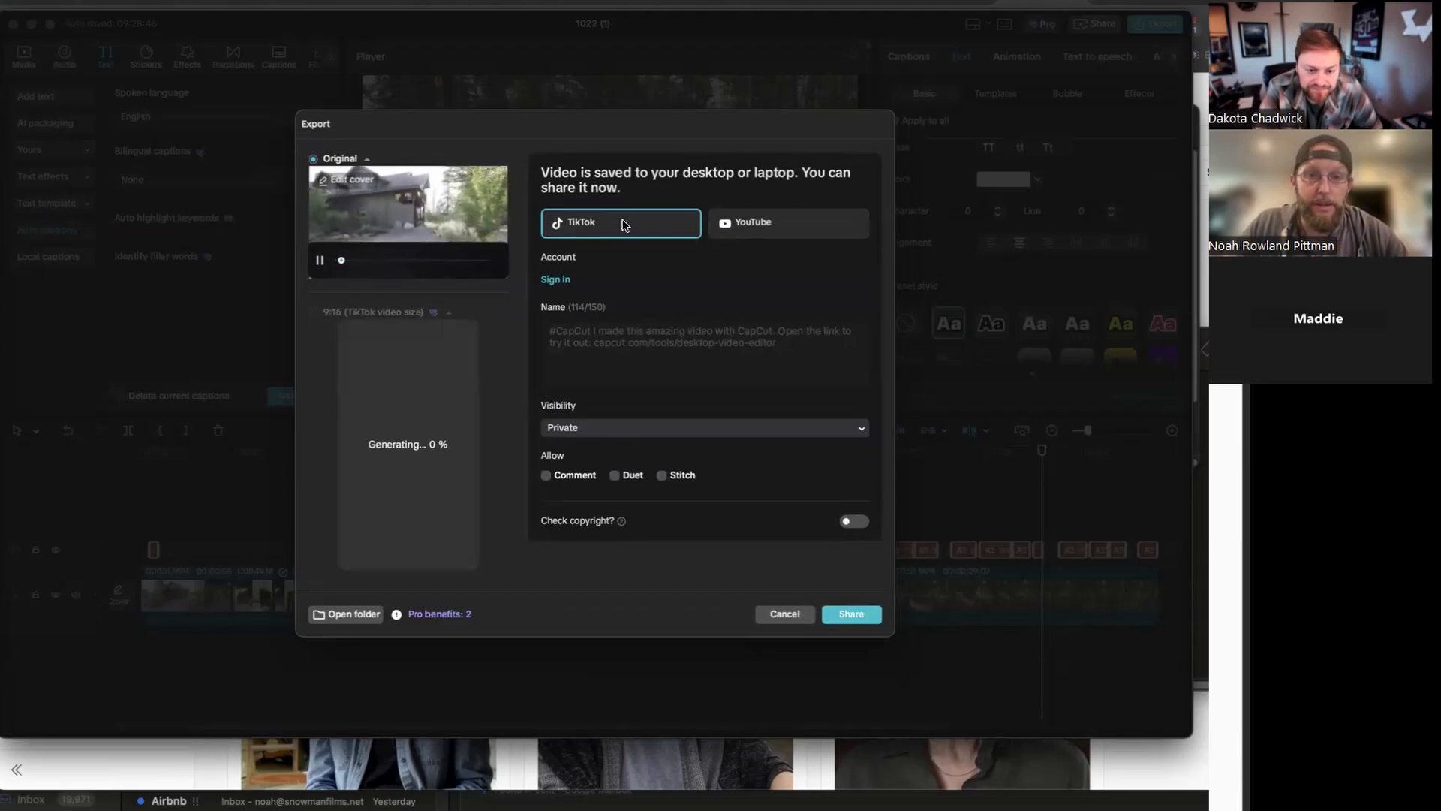
{"action": "left_click", "coordinate": [320, 263]}
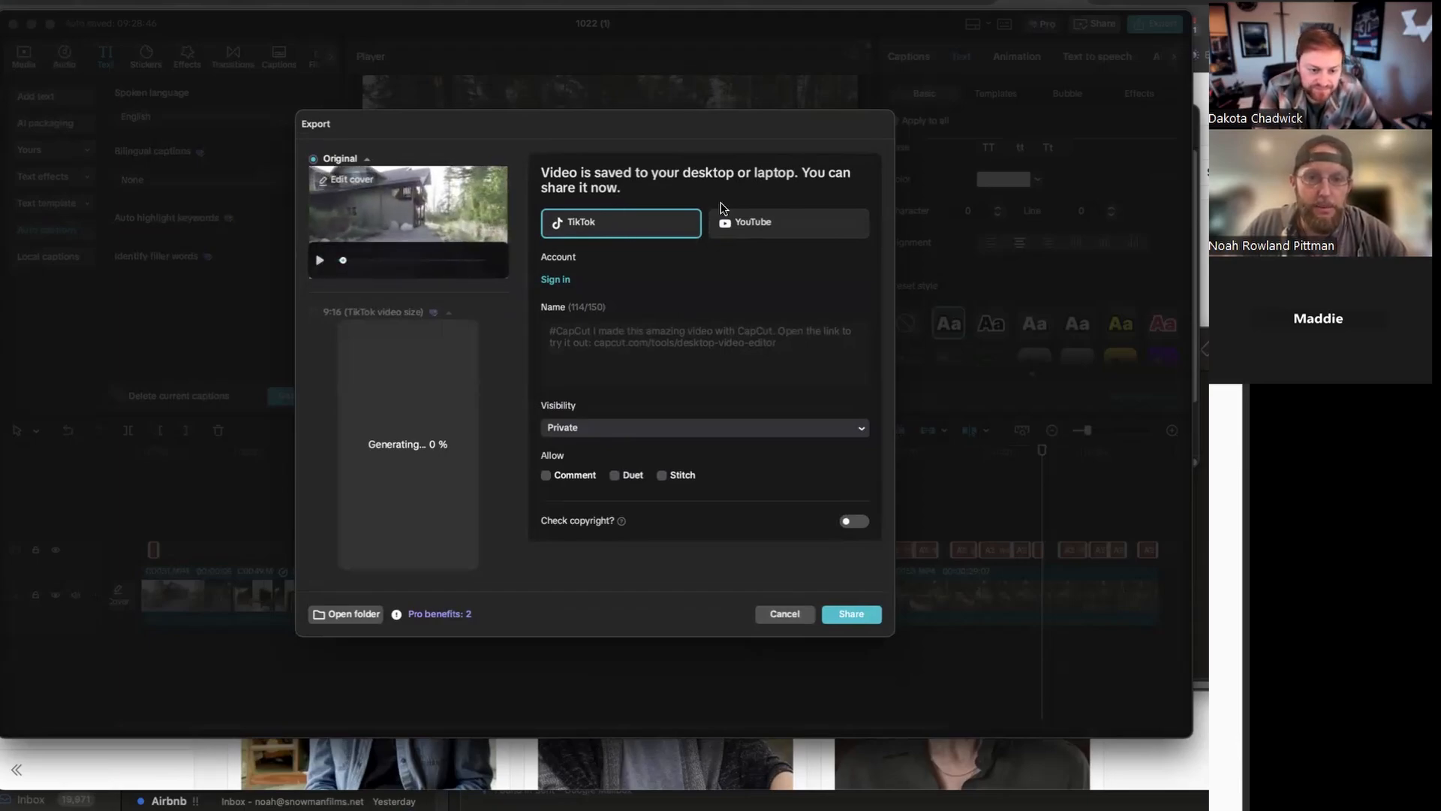
Compare the TikTok and YouTube sharing options for the exported video, then close them without sharing
{"action": "left_click", "coordinate": [776, 218]}
{"action": "left_click", "coordinate": [630, 223]}
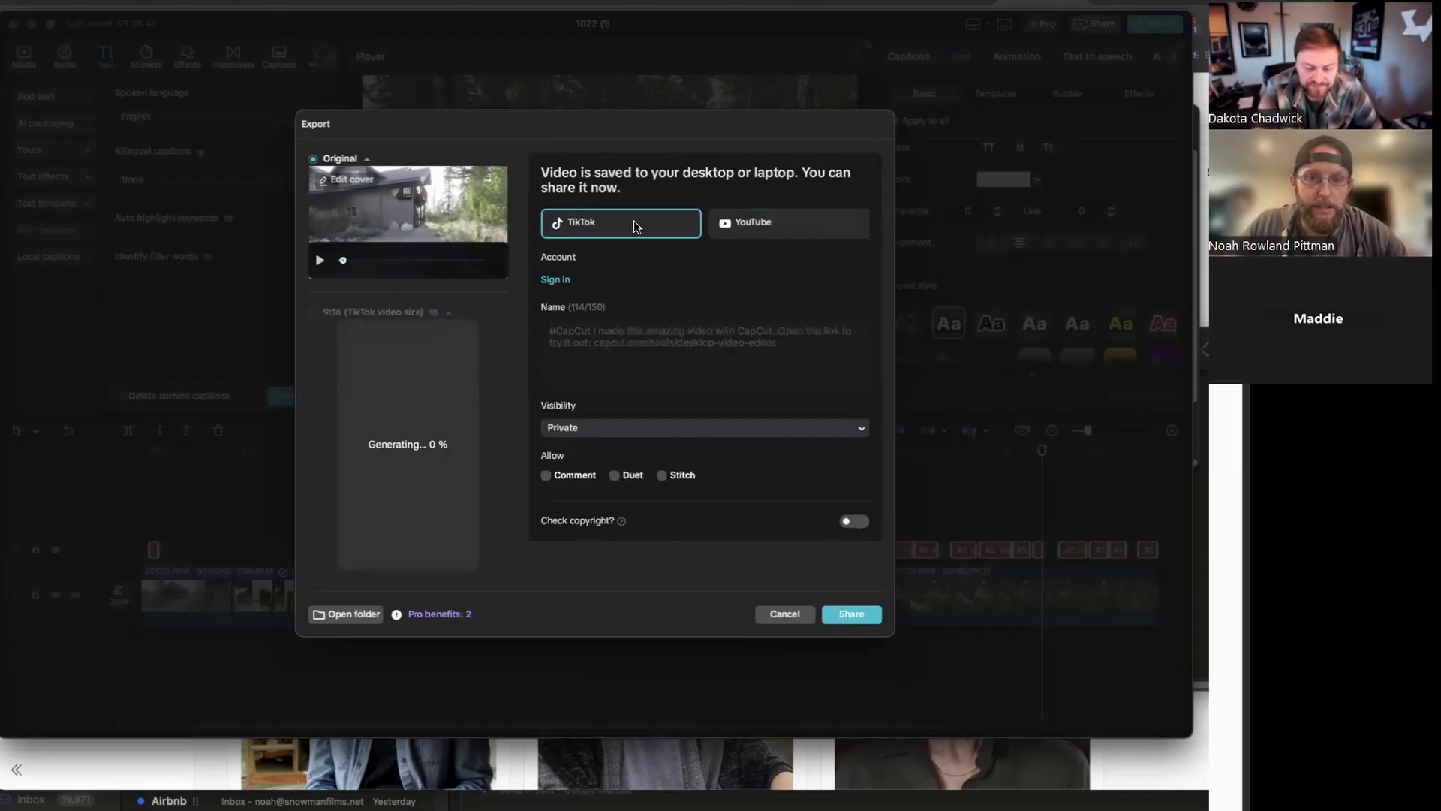
{"action": "left_click", "coordinate": [790, 224]}
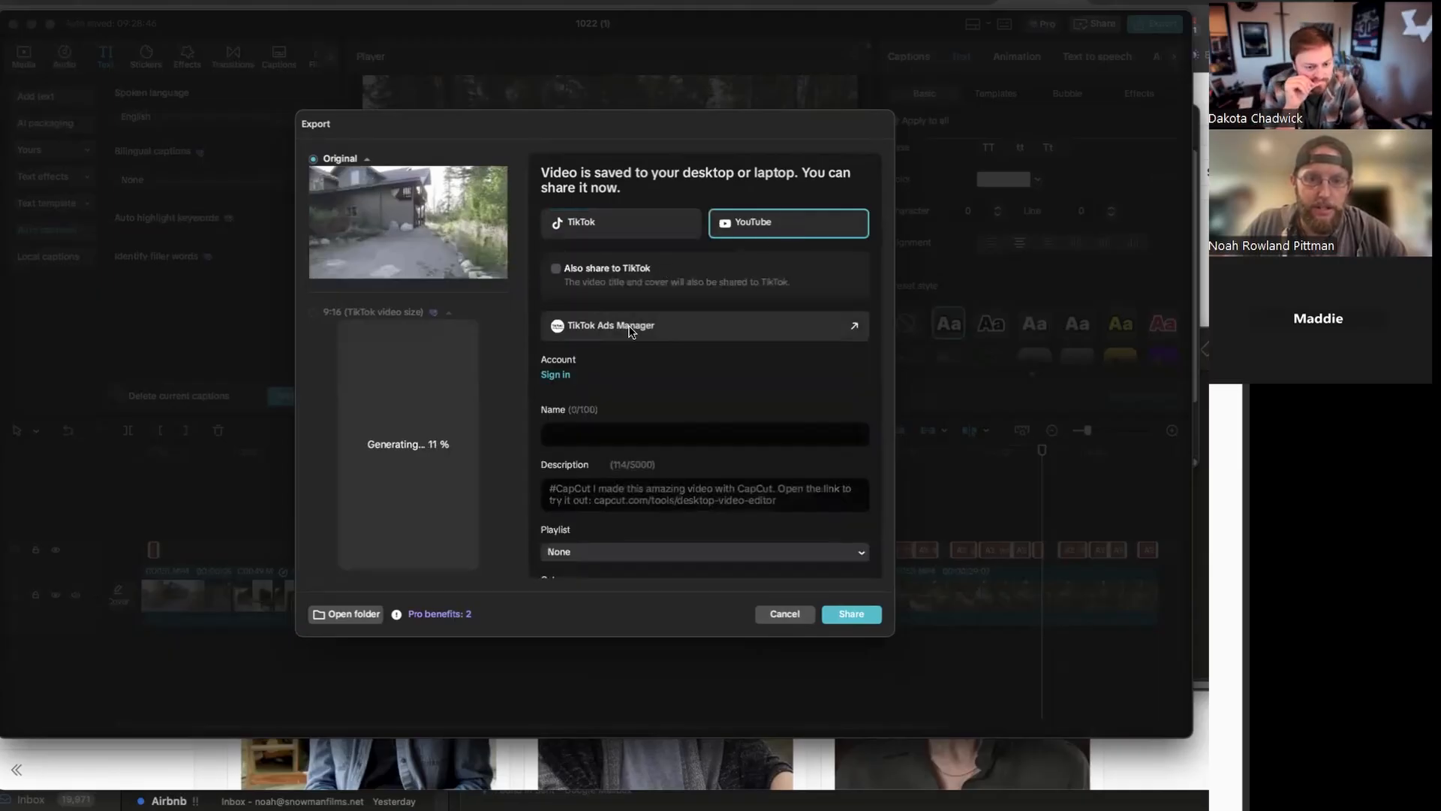
{"action": "left_click", "coordinate": [599, 224]}
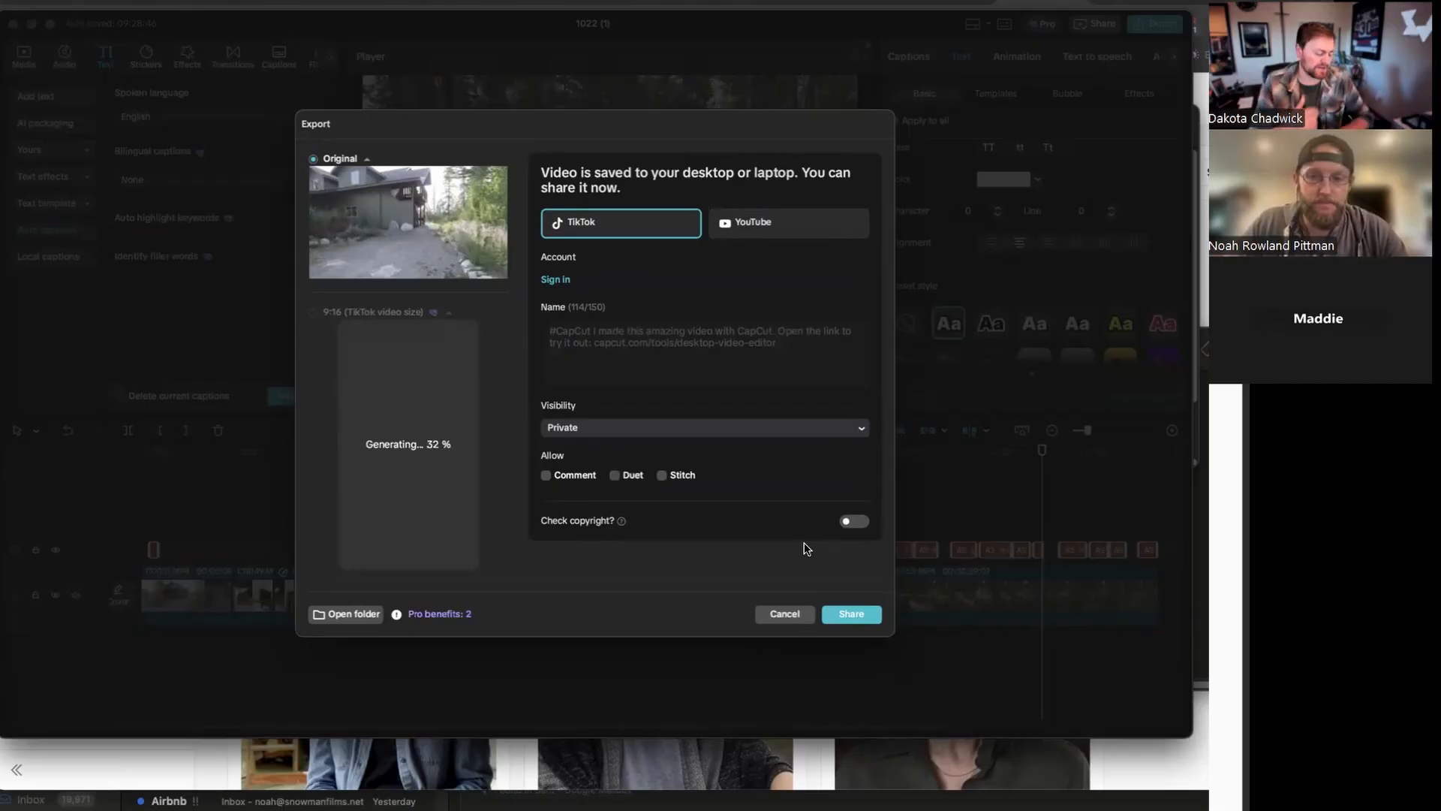
{"action": "left_click", "coordinate": [782, 614]}
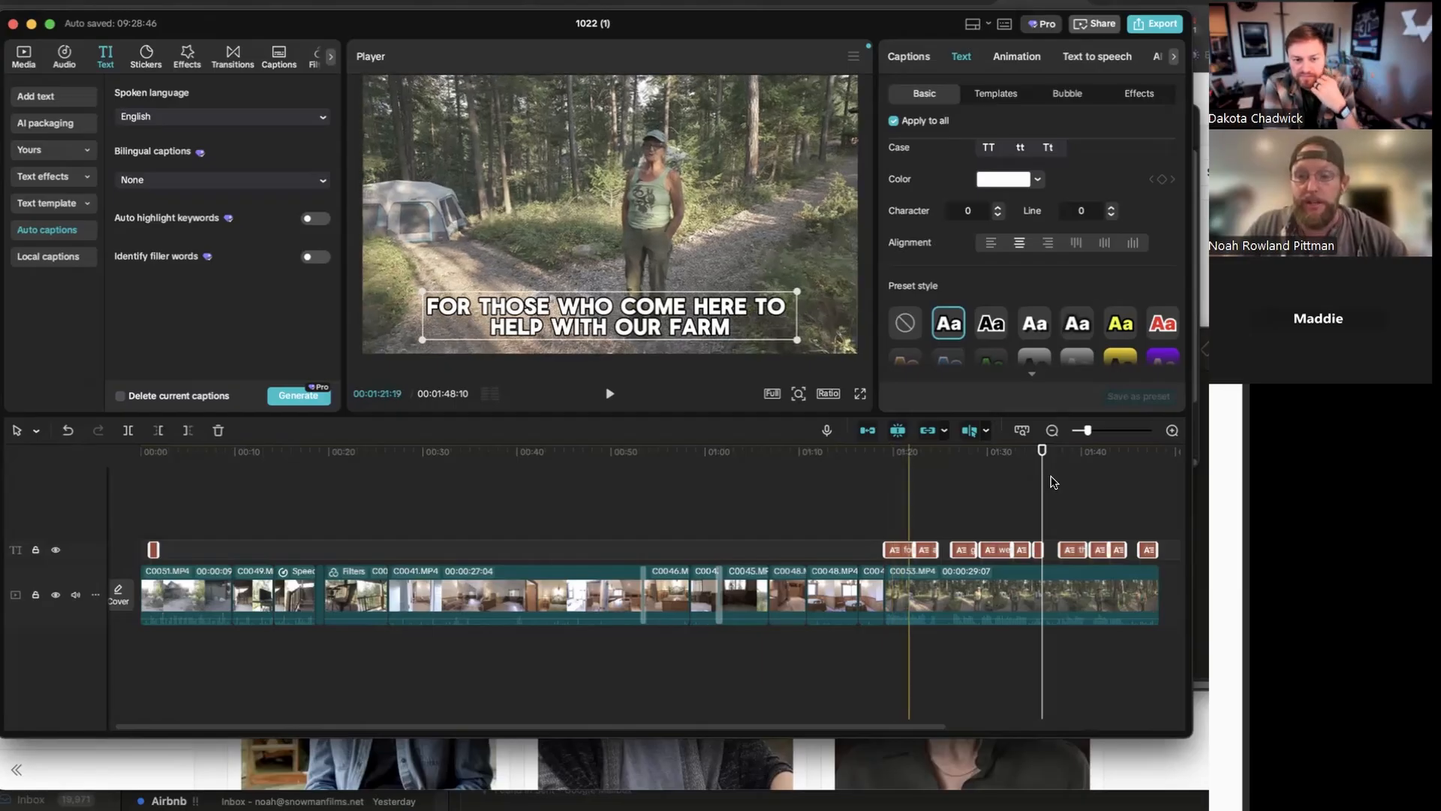
Play back from about 1:31 to locate the "um" caption and delete it from the timeline
{"action": "left_click", "coordinate": [1002, 454]}
{"action": "key", "text": "space"}
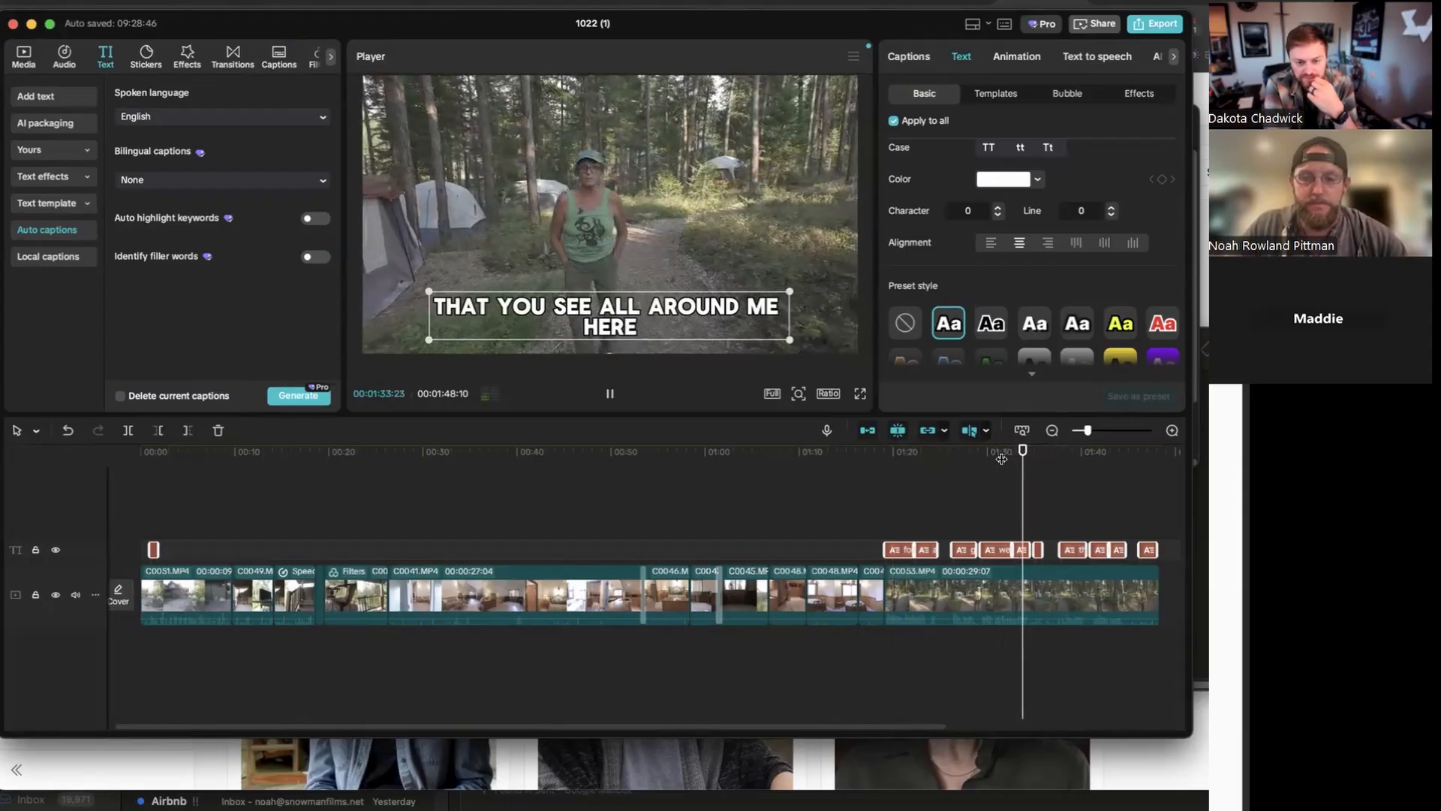
{"action": "key", "text": "space"}
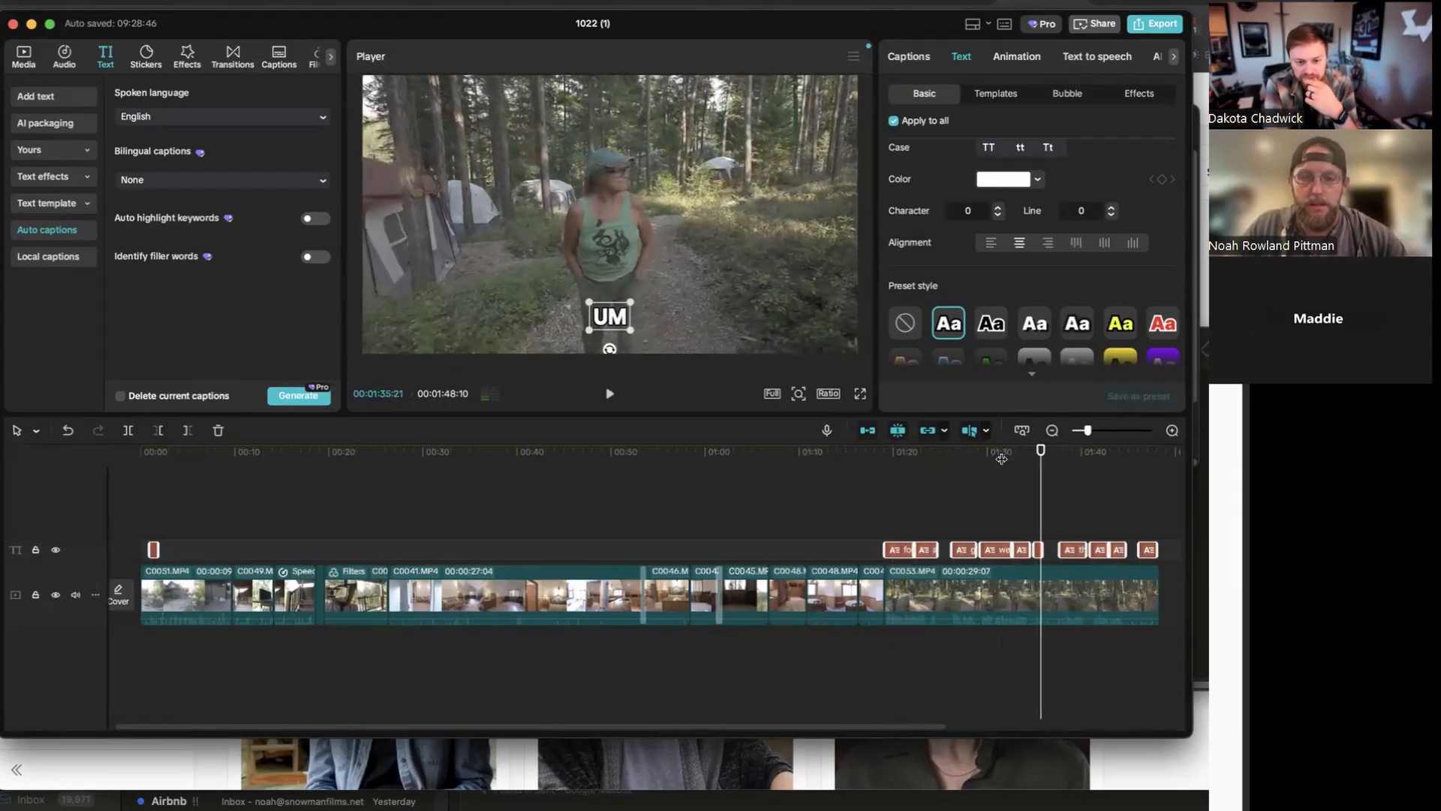
{"action": "left_click", "coordinate": [1060, 518]}
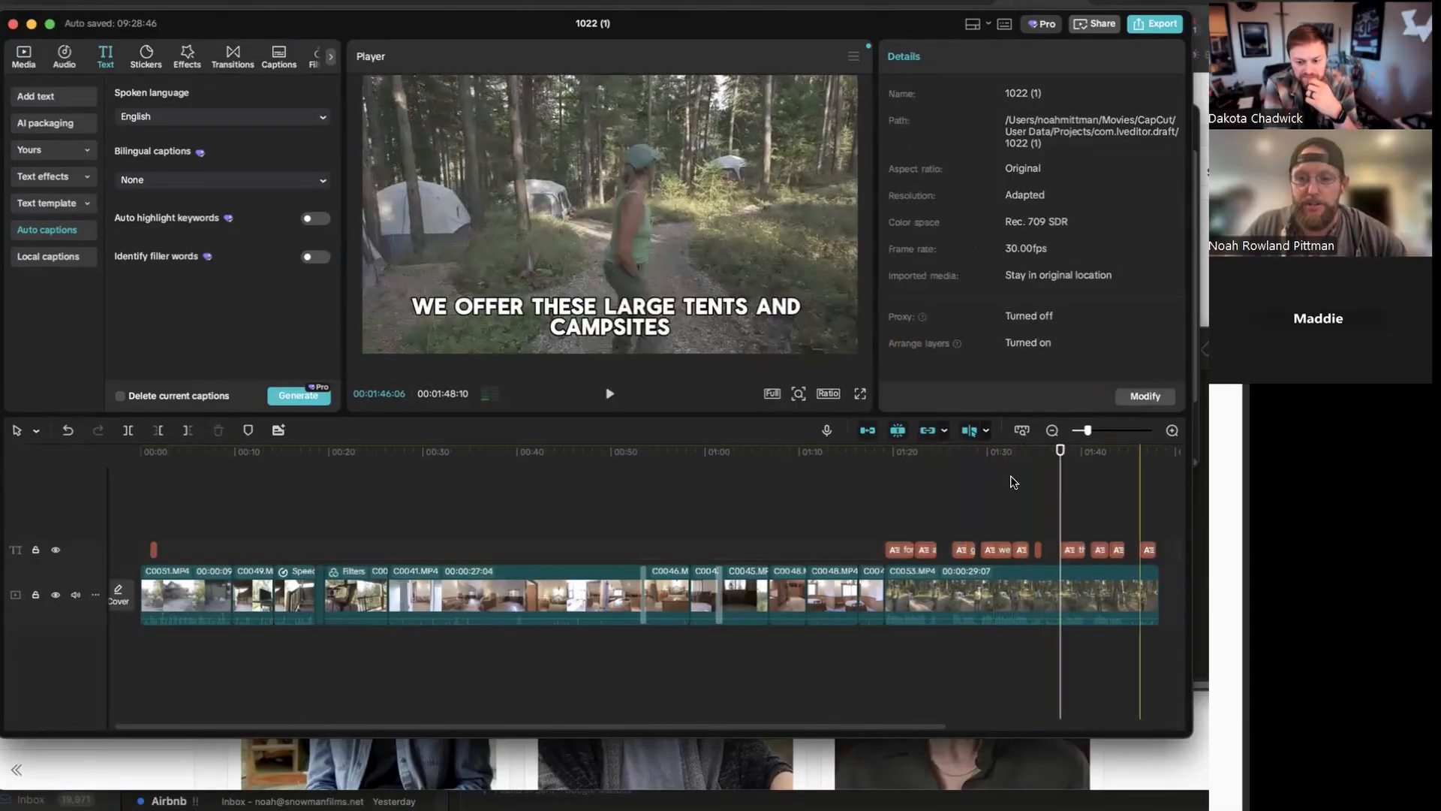
{"action": "left_click", "coordinate": [1037, 551]}
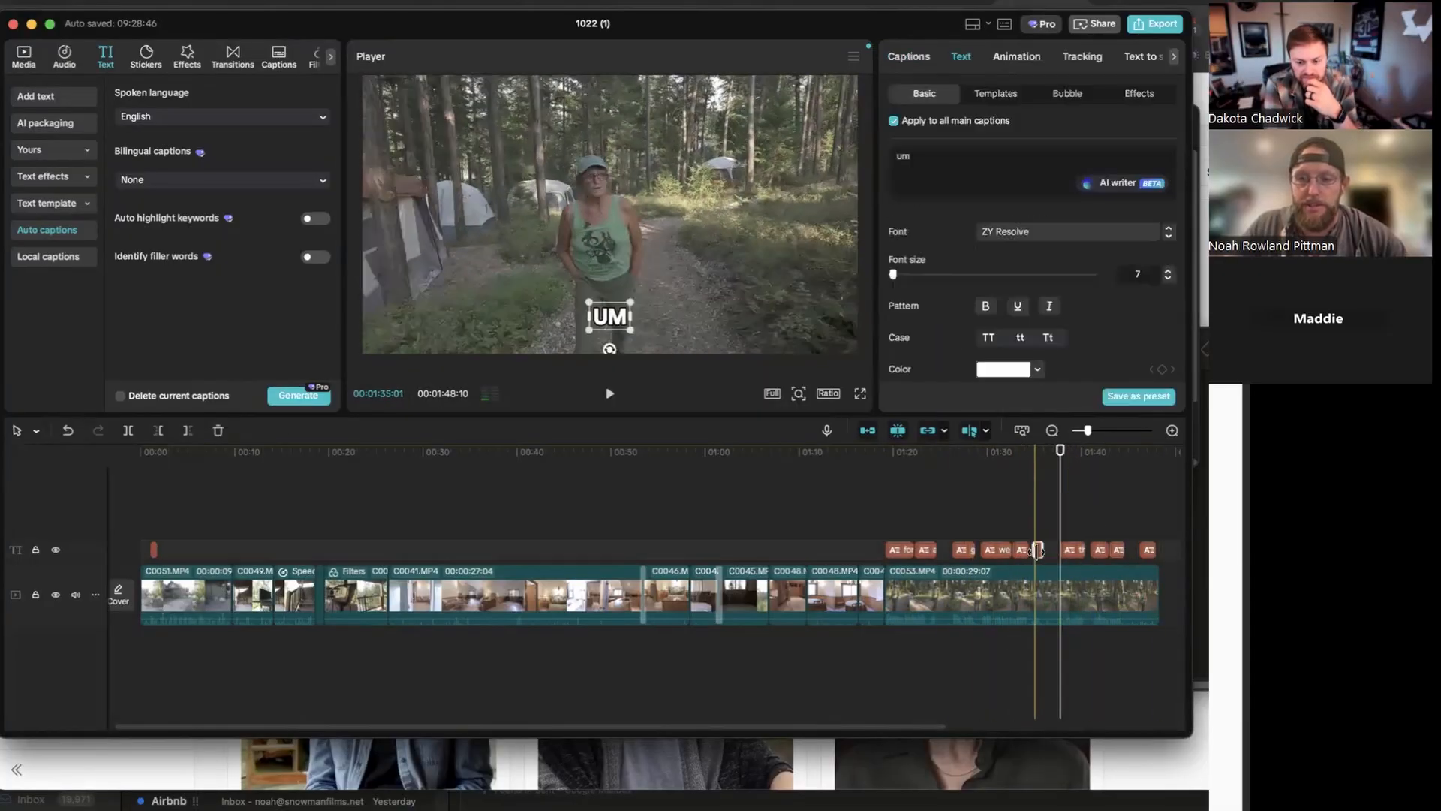
{"action": "key", "text": "Delete"}
Play back the section following the deleted "um" caption to check the remaining captions
{"action": "left_click", "coordinate": [1034, 492]}
{"action": "key", "text": "space"}
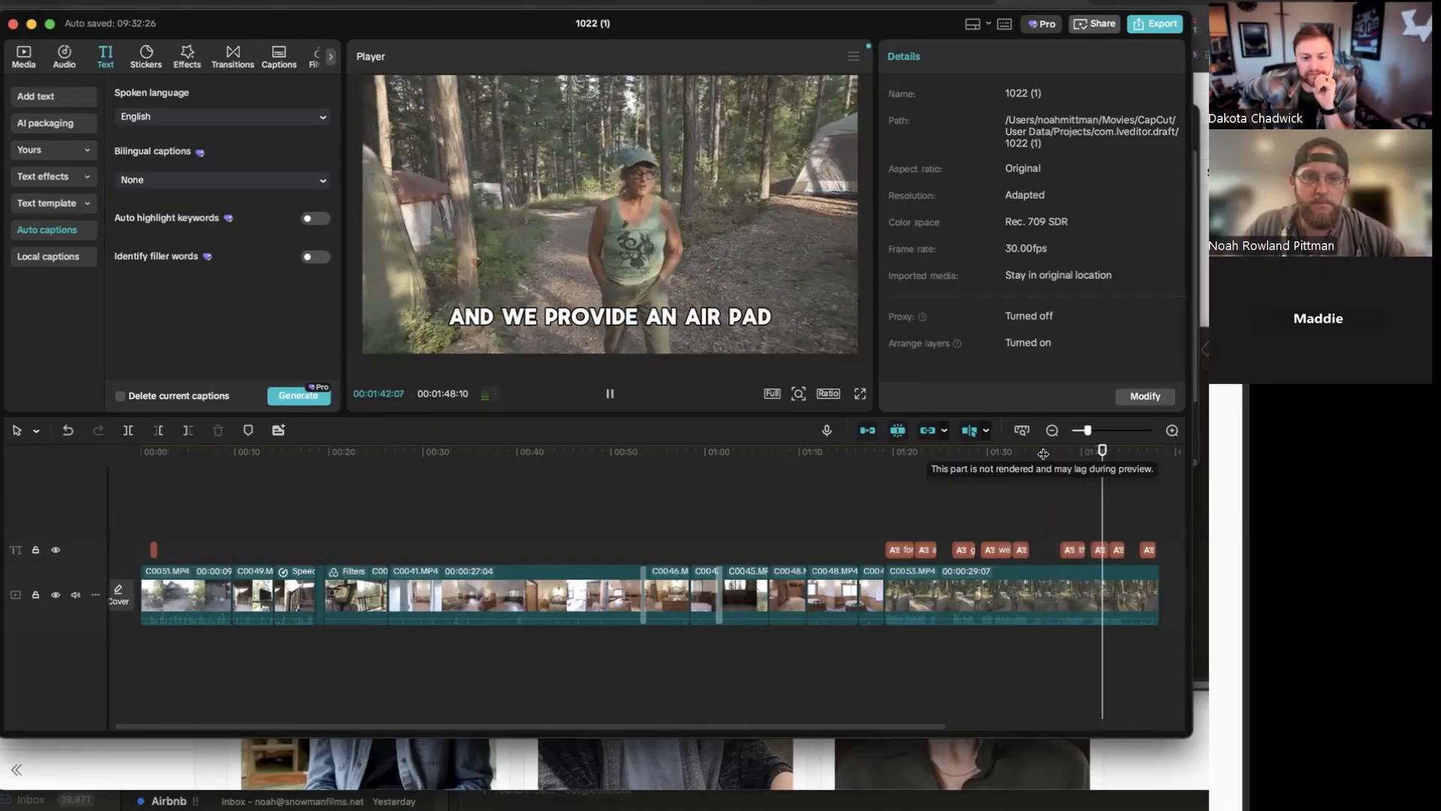
{"action": "key", "text": "space"}
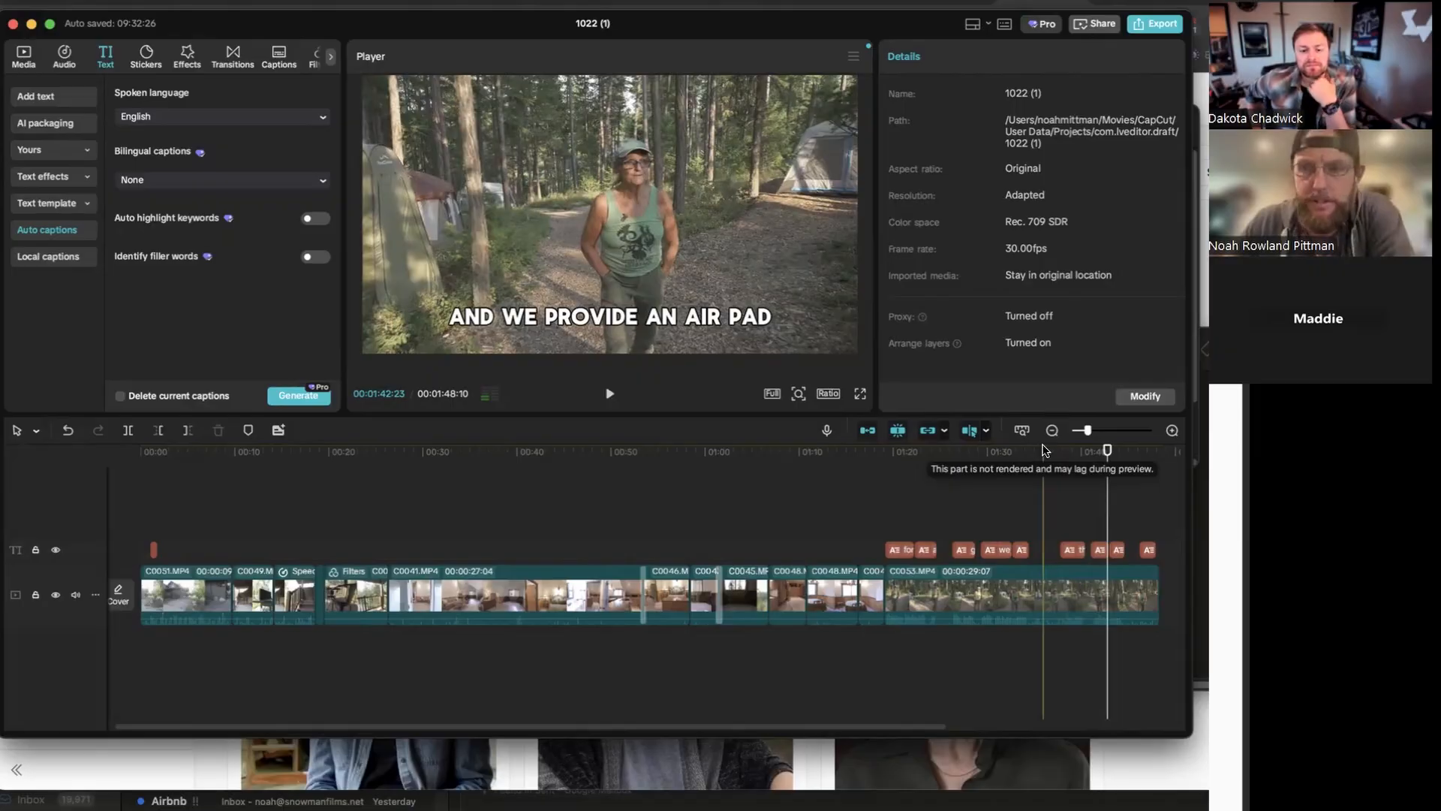
Isolate the voice in the final clip, C0053.MP4, with the Keep vocal option
{"action": "left_click", "coordinate": [1030, 454]}
{"action": "left_click", "coordinate": [1042, 590]}
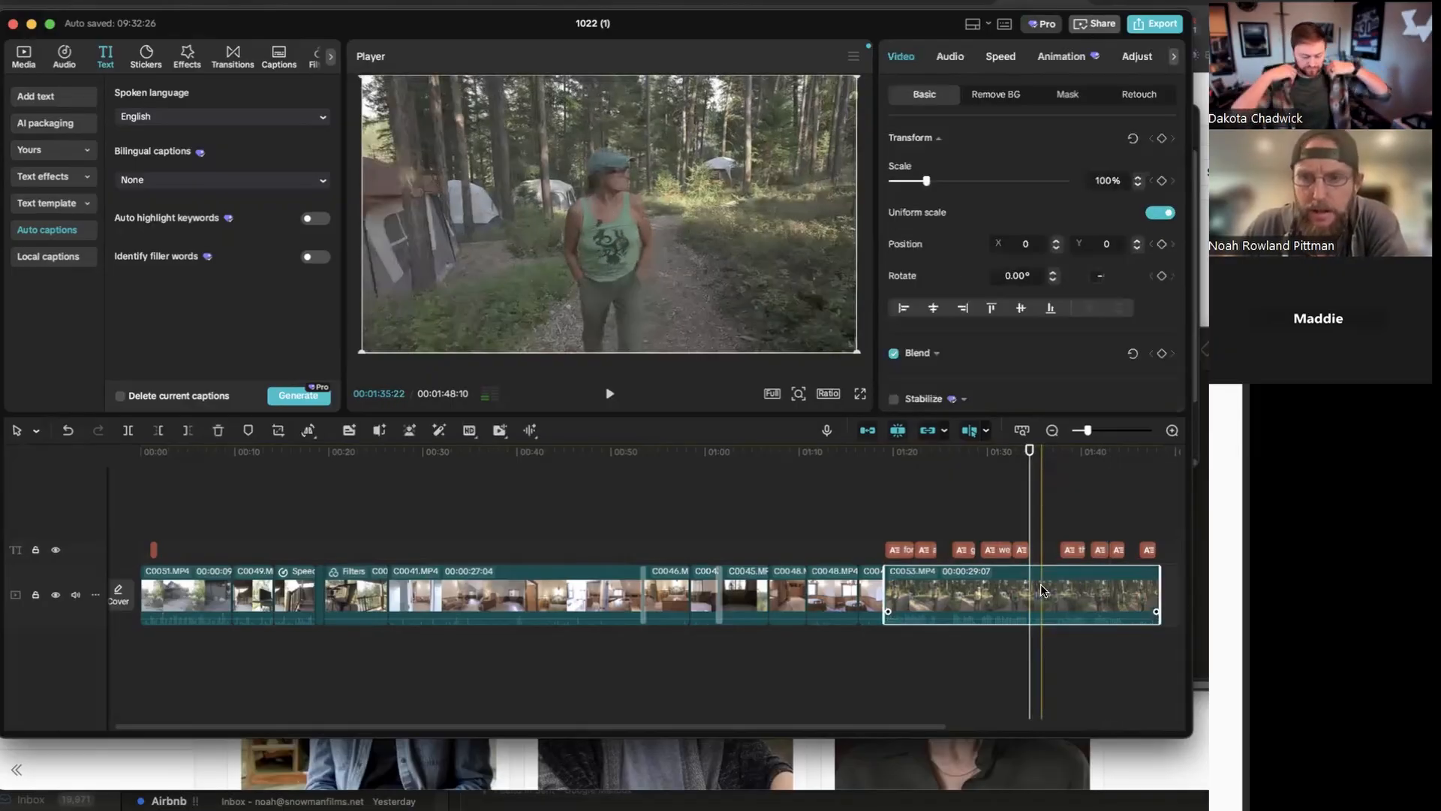
{"action": "left_click", "coordinate": [1051, 514]}
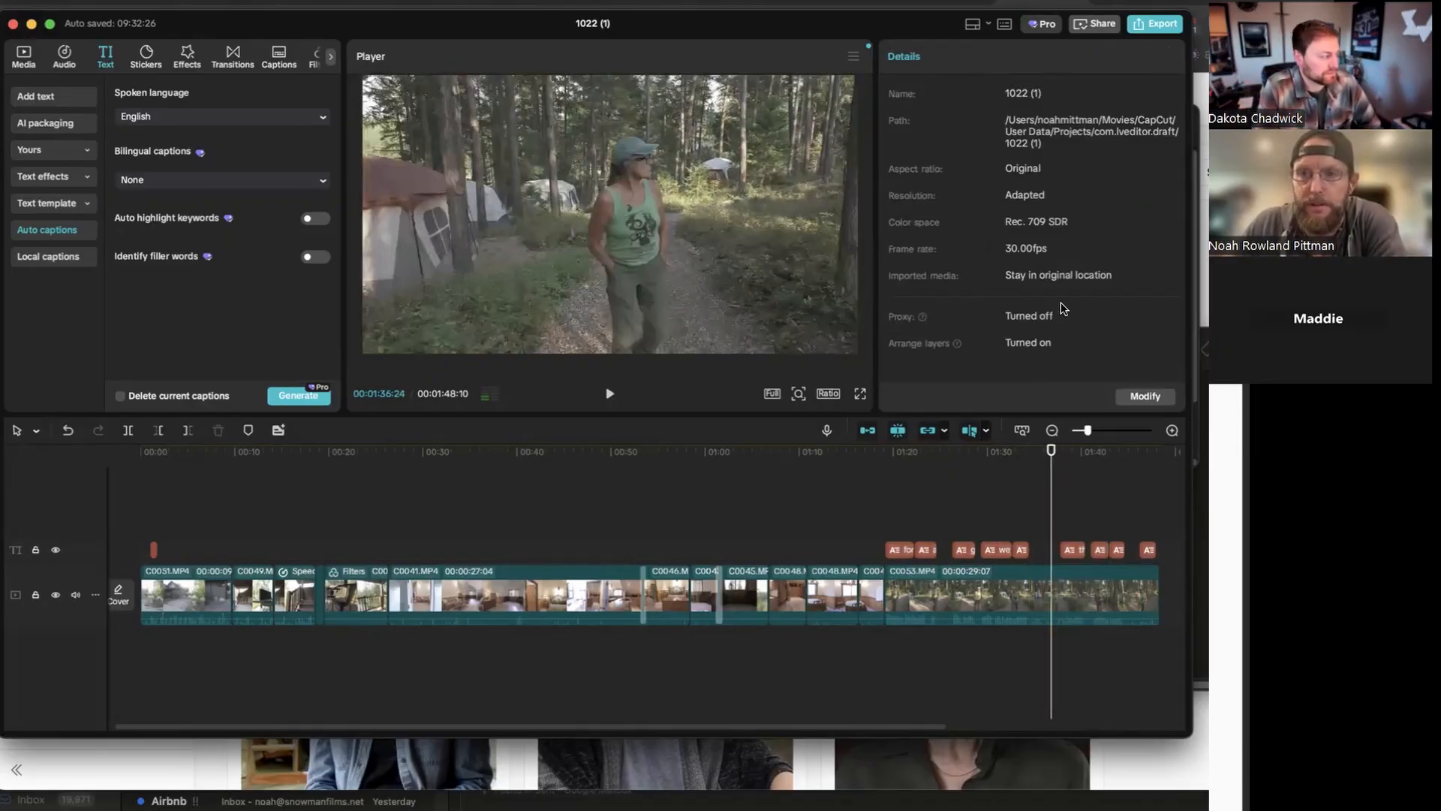
{"action": "left_click", "coordinate": [1023, 593]}
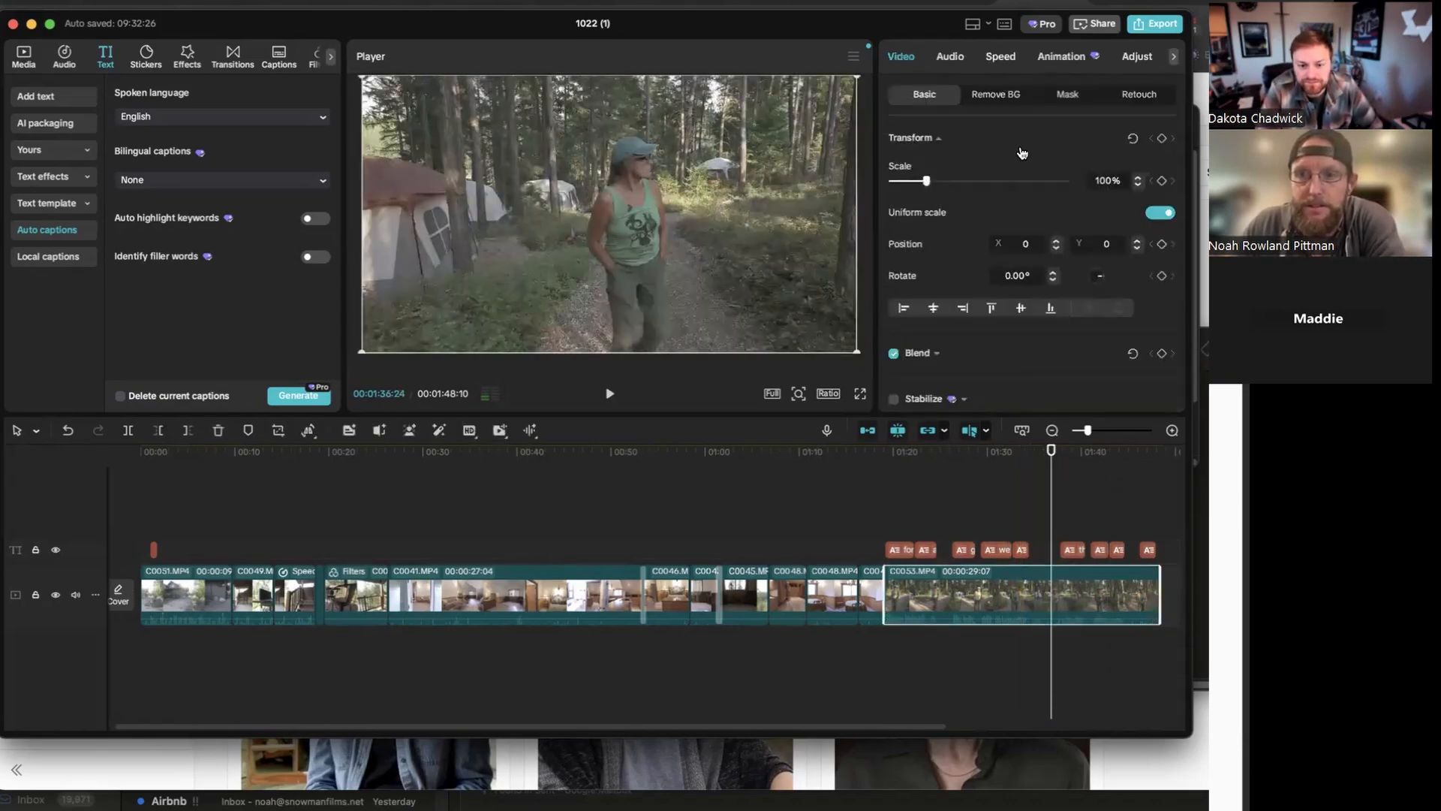
{"action": "left_click", "coordinate": [949, 57]}
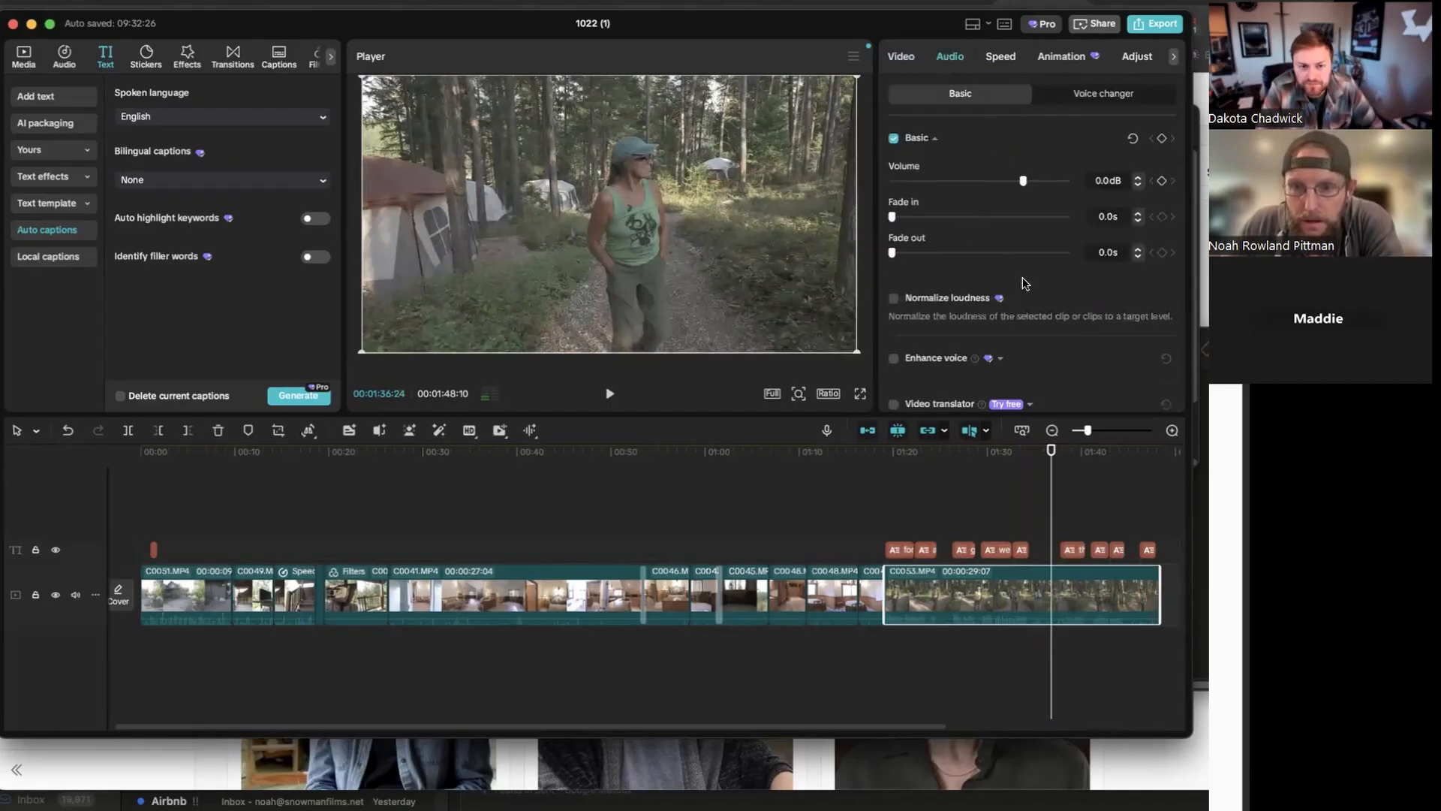
{"action": "scroll", "coordinate": [1023, 283], "scroll_direction": "down", "scroll_amount": 5}
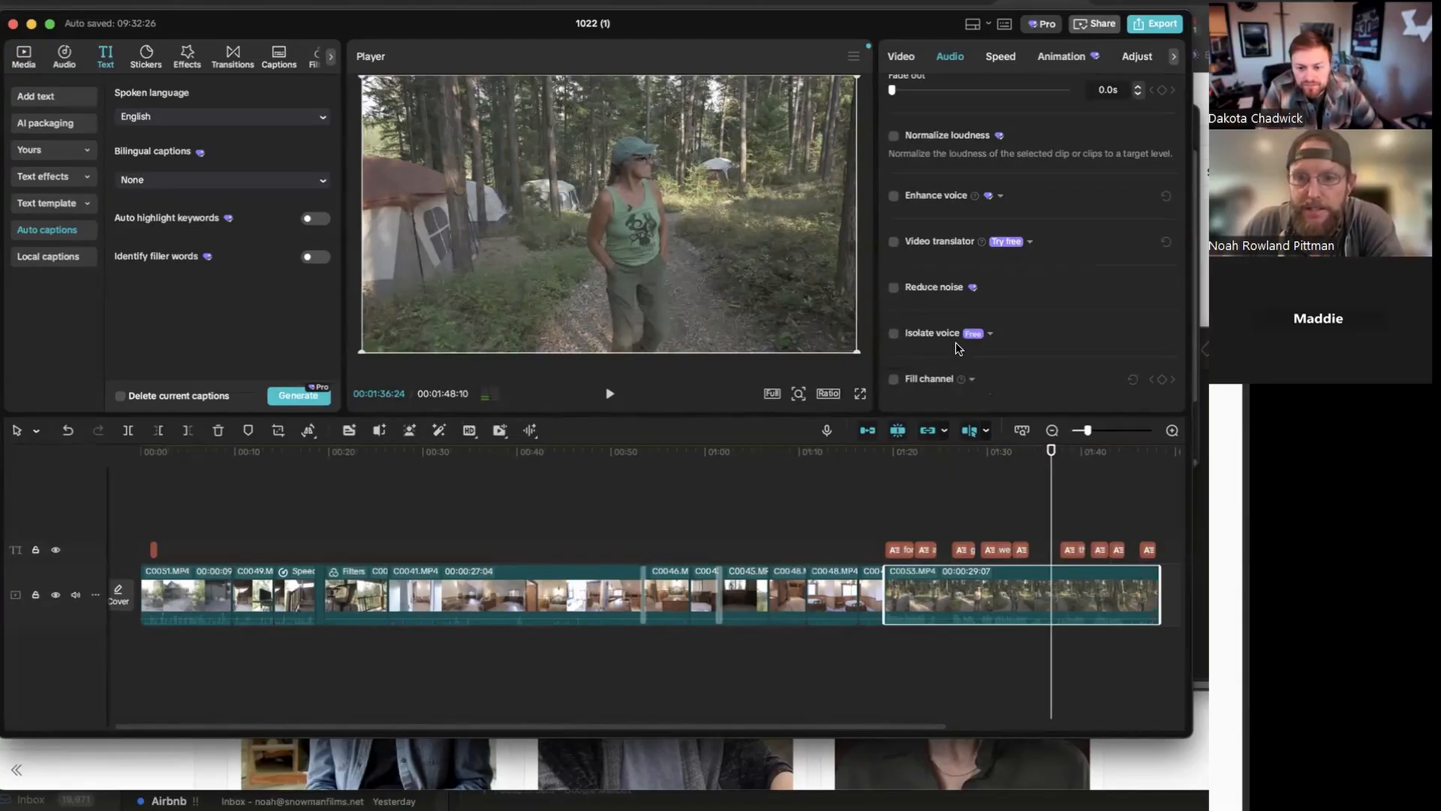
{"action": "left_click", "coordinate": [894, 335]}
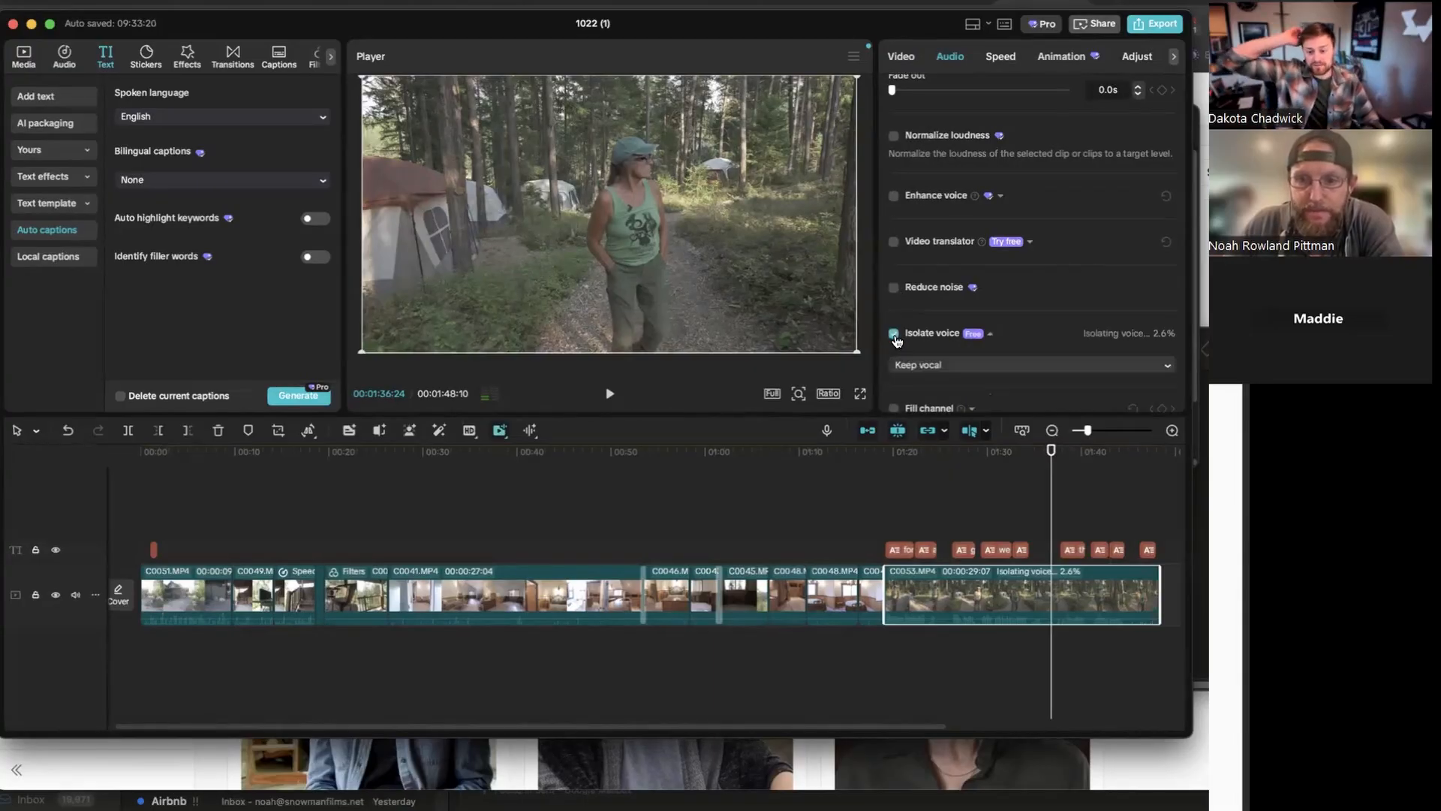
Play back the first few seconds of the C0053.MP4 clip to check the isolated voice
{"action": "left_click", "coordinate": [886, 455]}
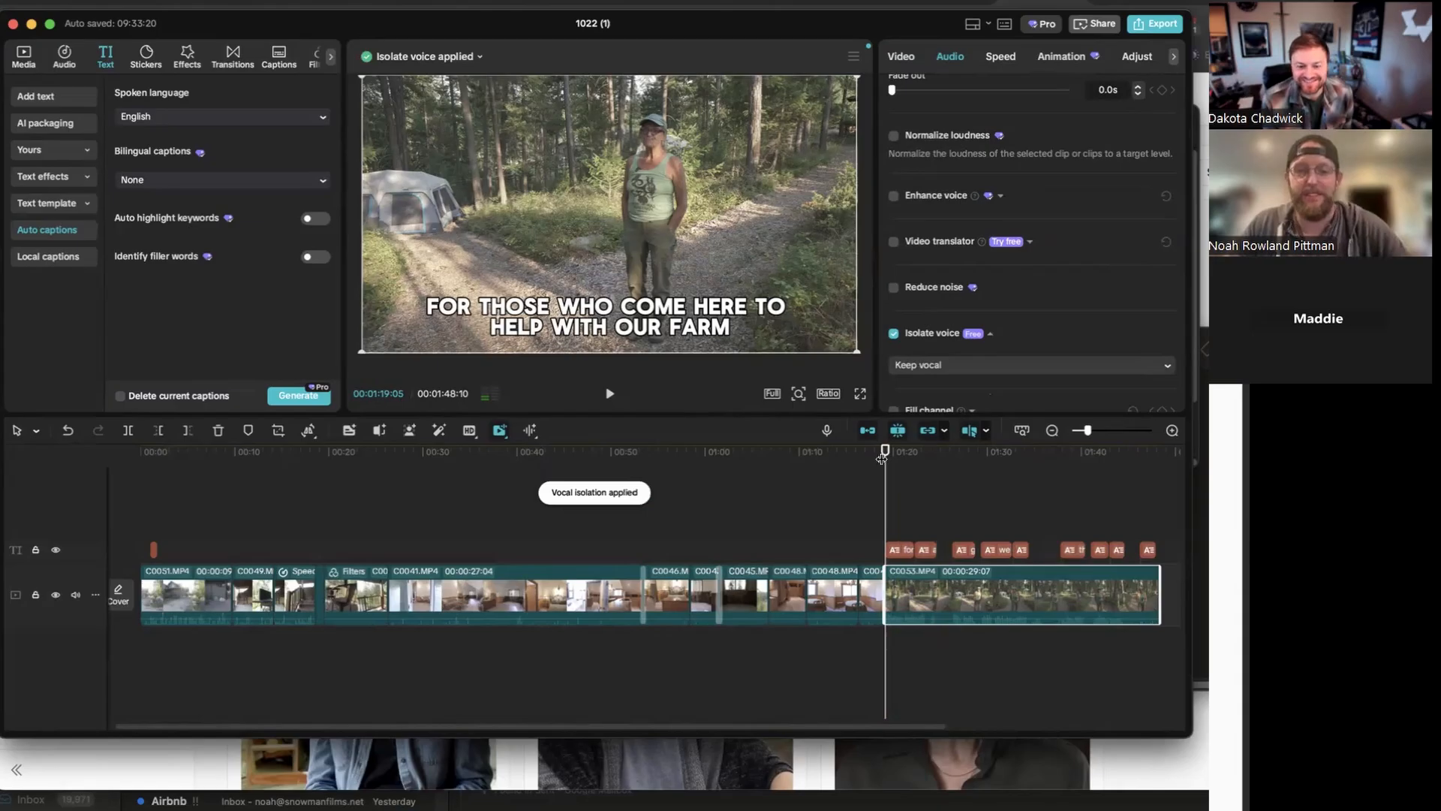
{"action": "key", "text": "space"}
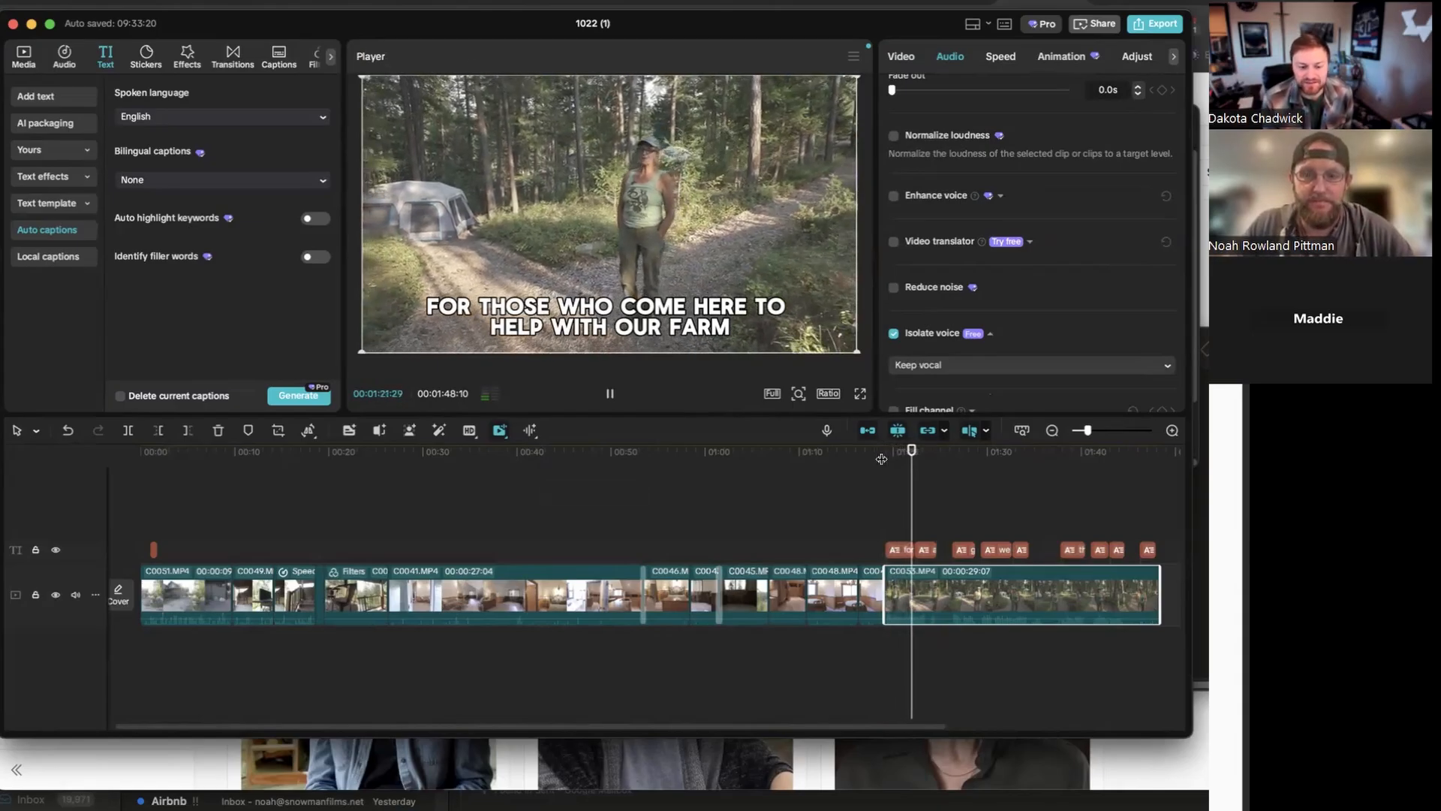
{"action": "key", "text": "space"}
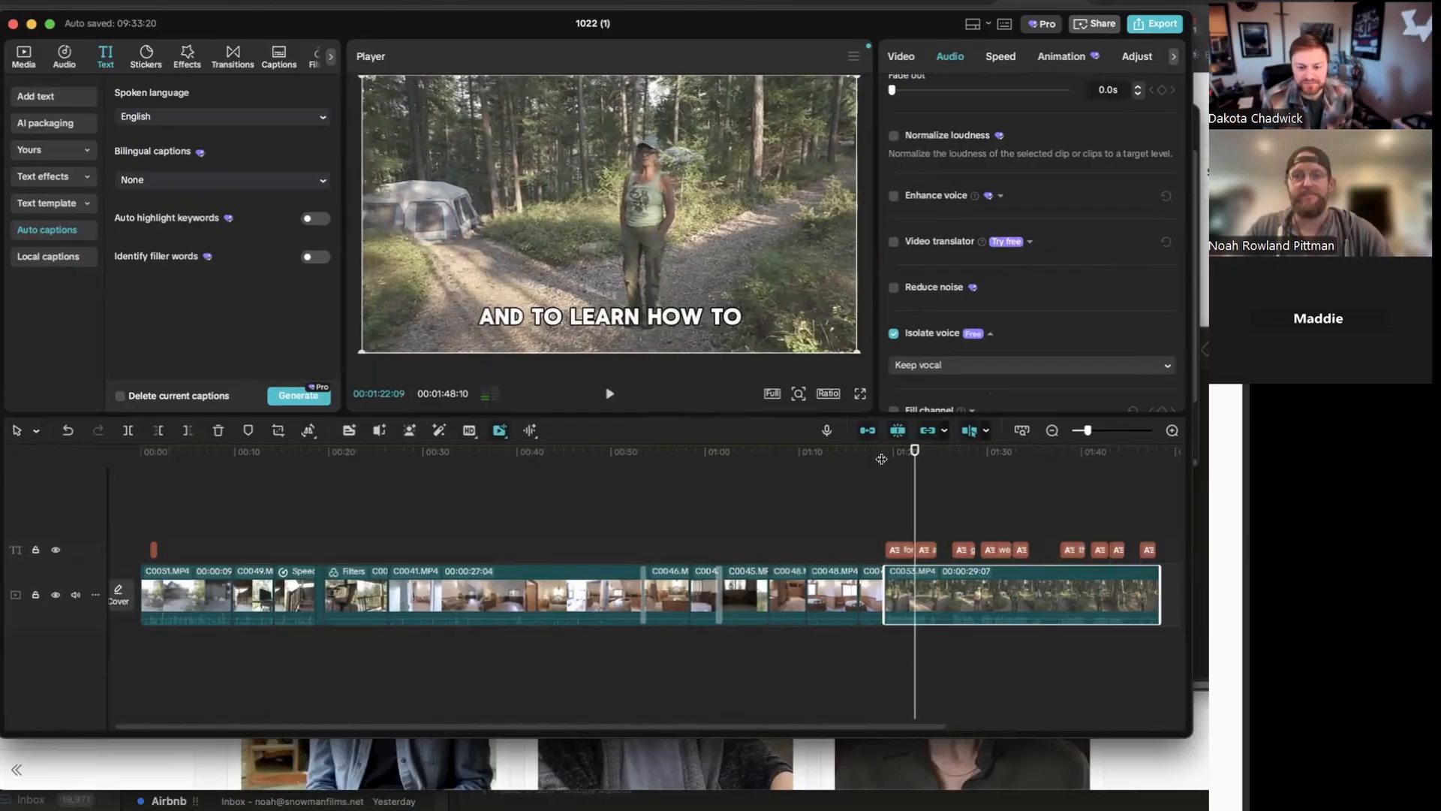
Examine the audio tools available for the C0041.MP4 clip, including track display options, the music library, and the noise and voice enhancement settings
{"action": "scroll", "coordinate": [1073, 283], "scroll_direction": "down", "scroll_amount": 2}
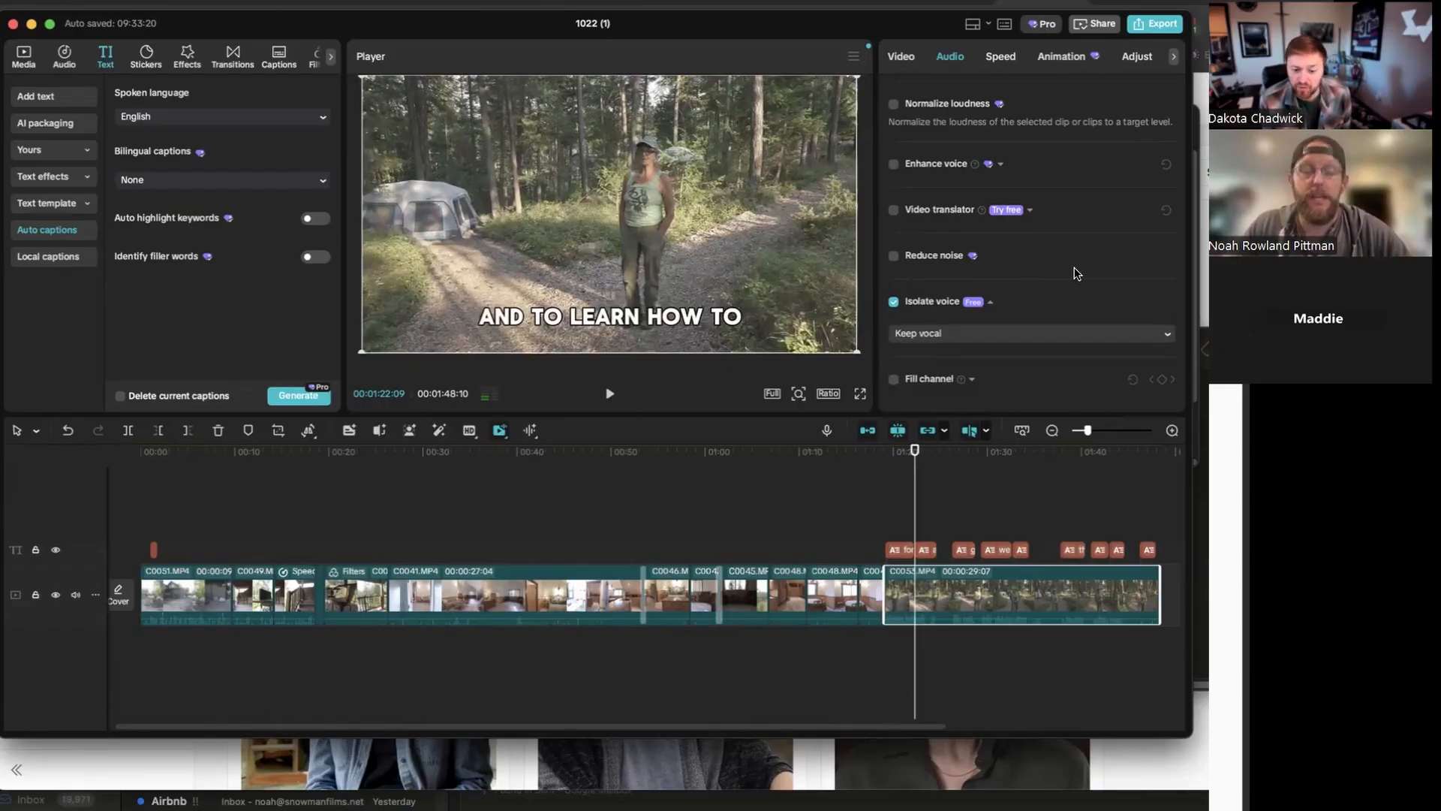
{"action": "left_click", "coordinate": [519, 608]}
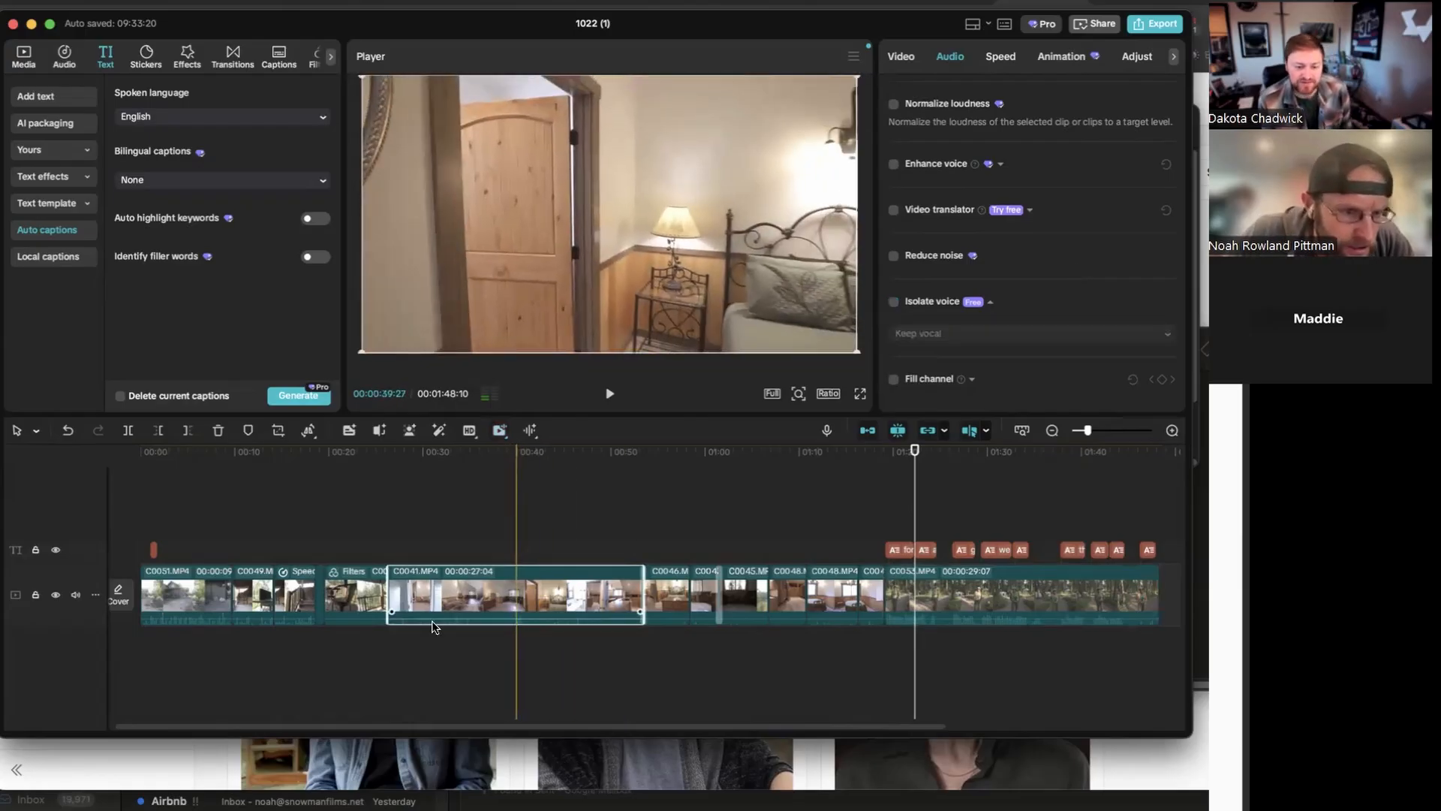
{"action": "right_click", "coordinate": [93, 596]}
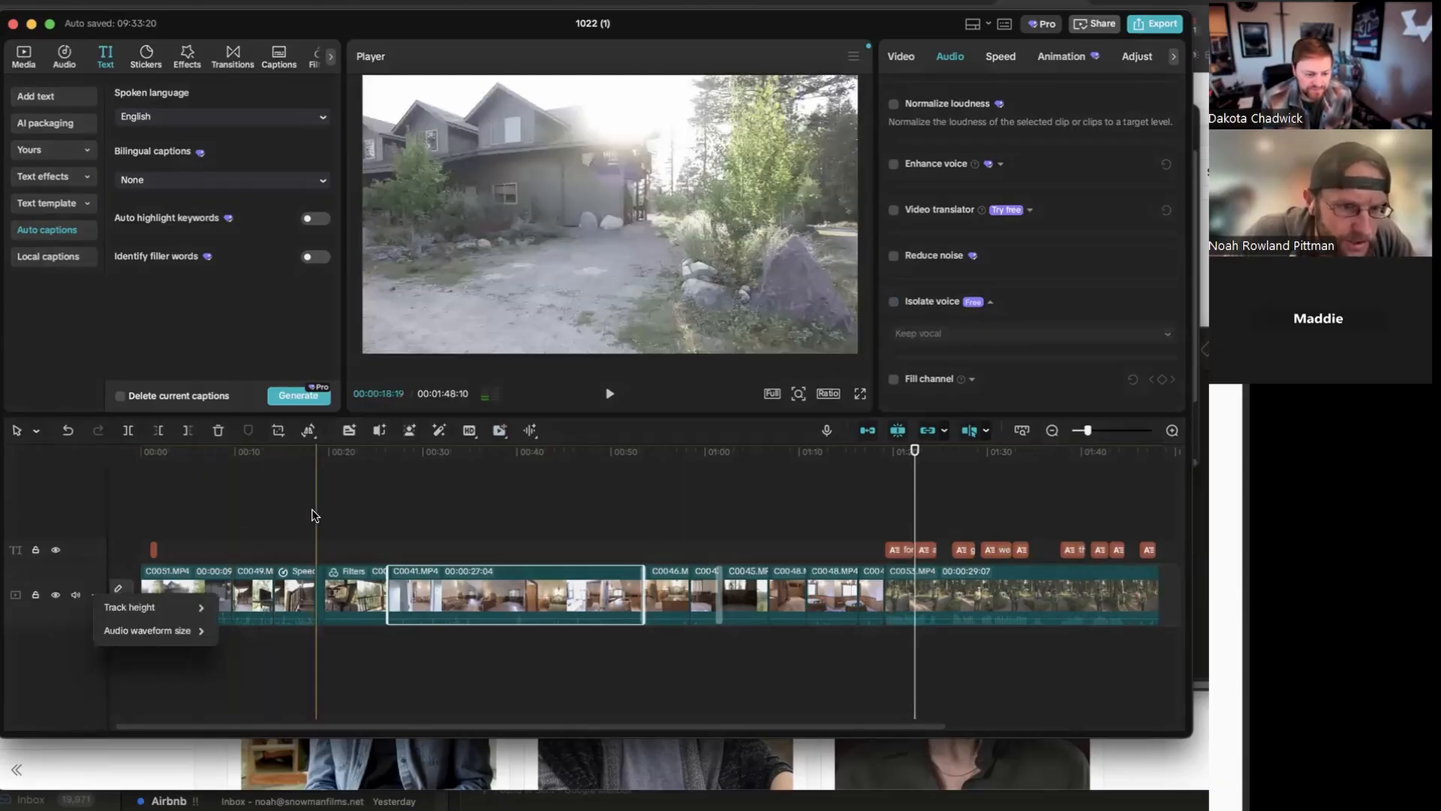
{"action": "left_click", "coordinate": [314, 515]}
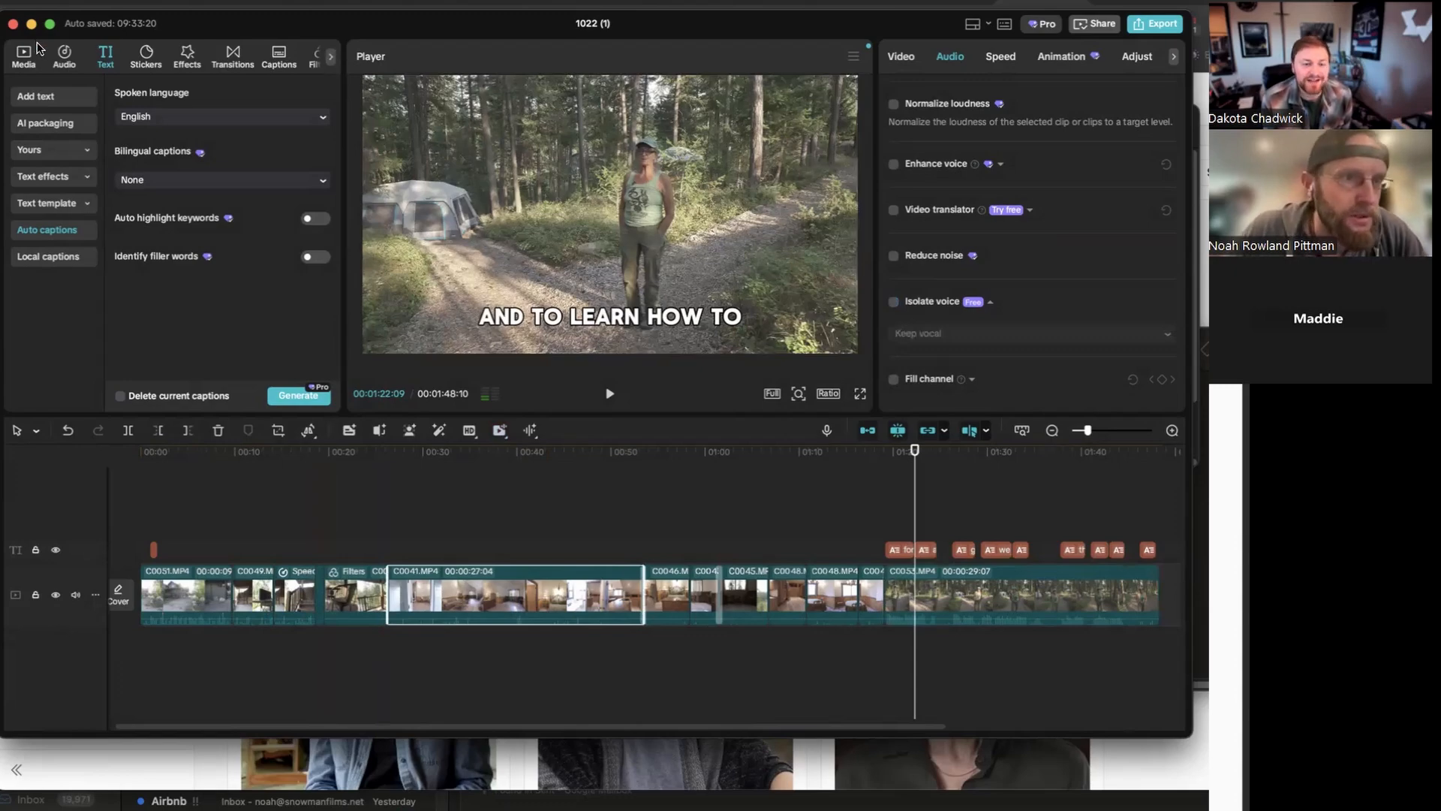
{"action": "left_click", "coordinate": [65, 55]}
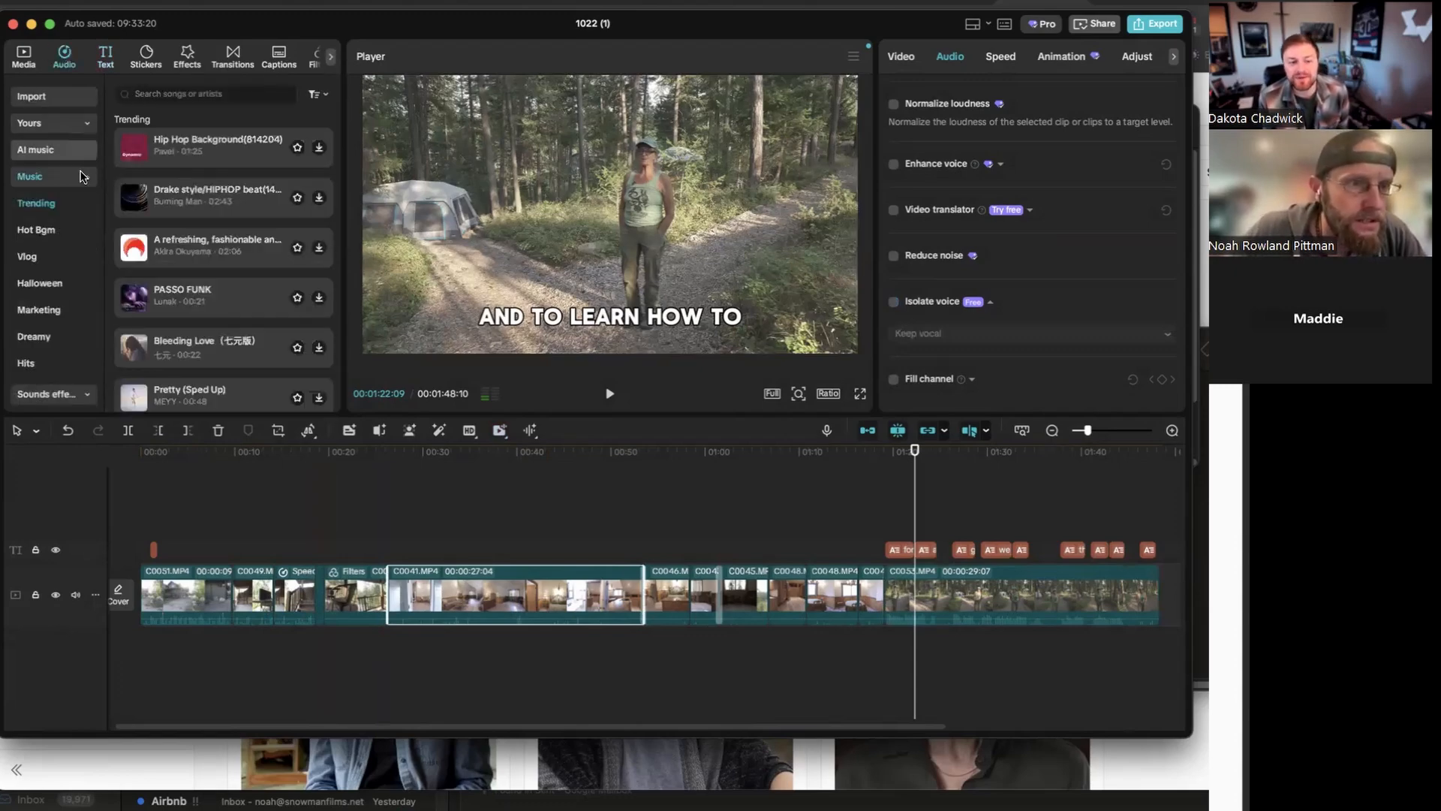
{"action": "left_click", "coordinate": [85, 178]}
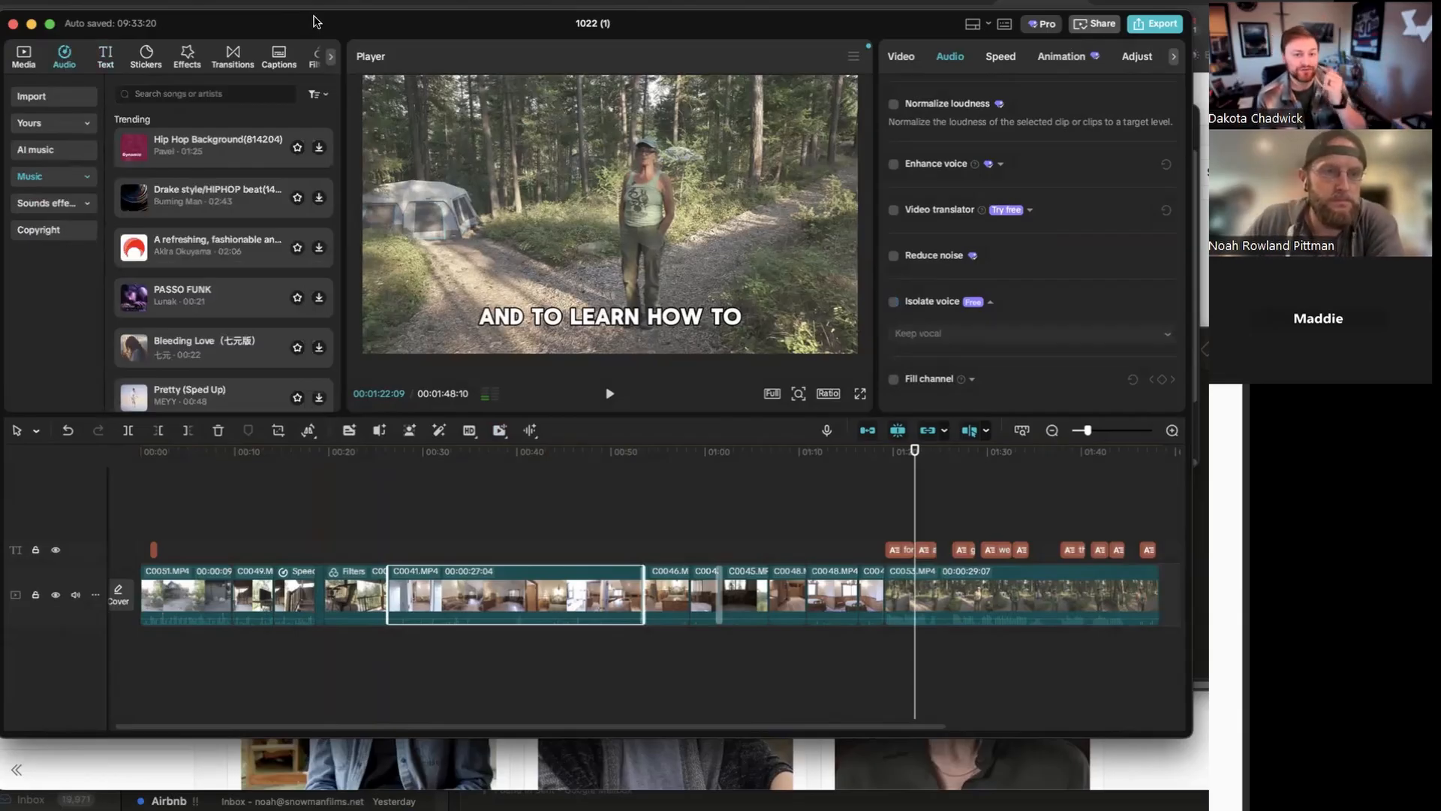
{"action": "left_click", "coordinate": [331, 57]}
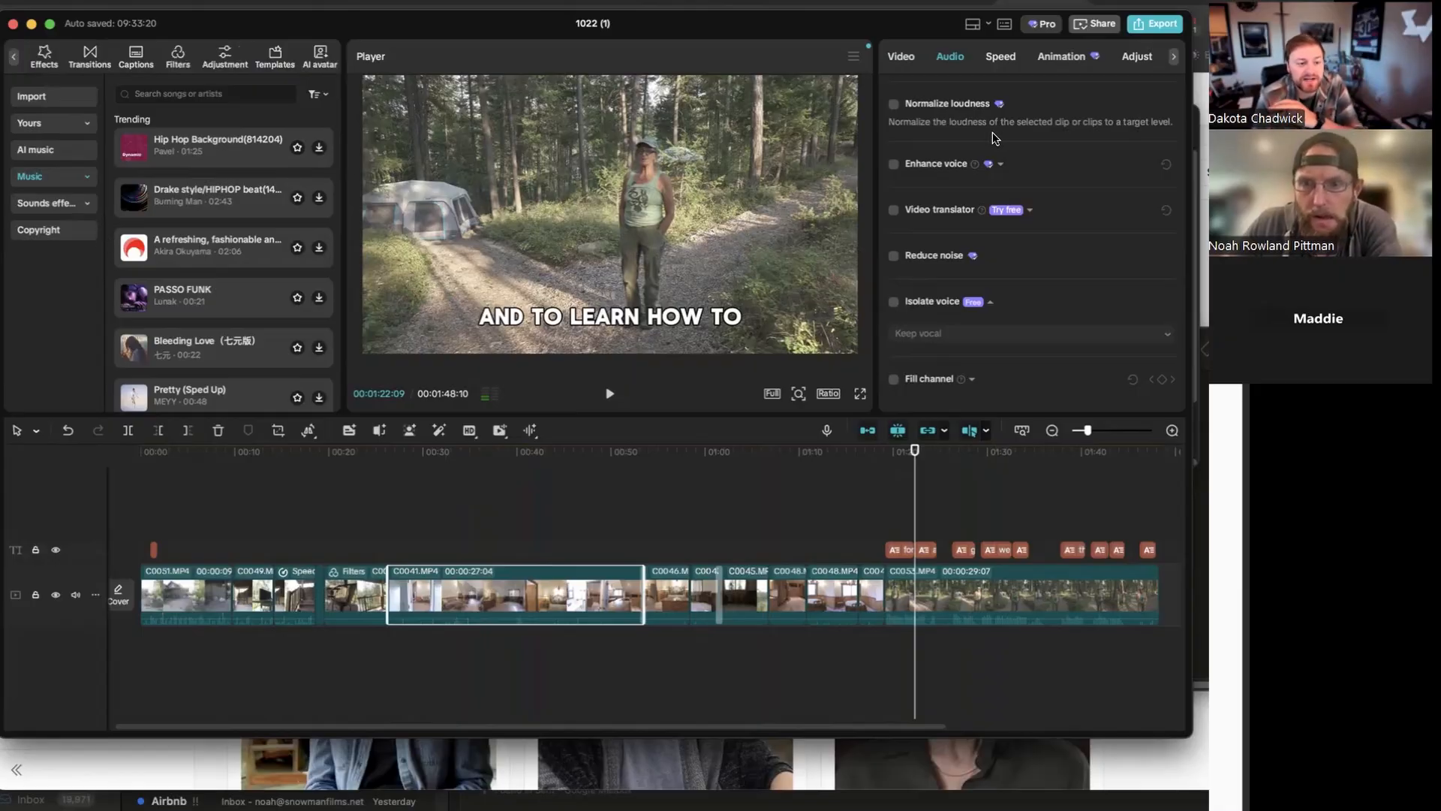
{"action": "scroll", "coordinate": [949, 190], "scroll_direction": "up", "scroll_amount": 5}
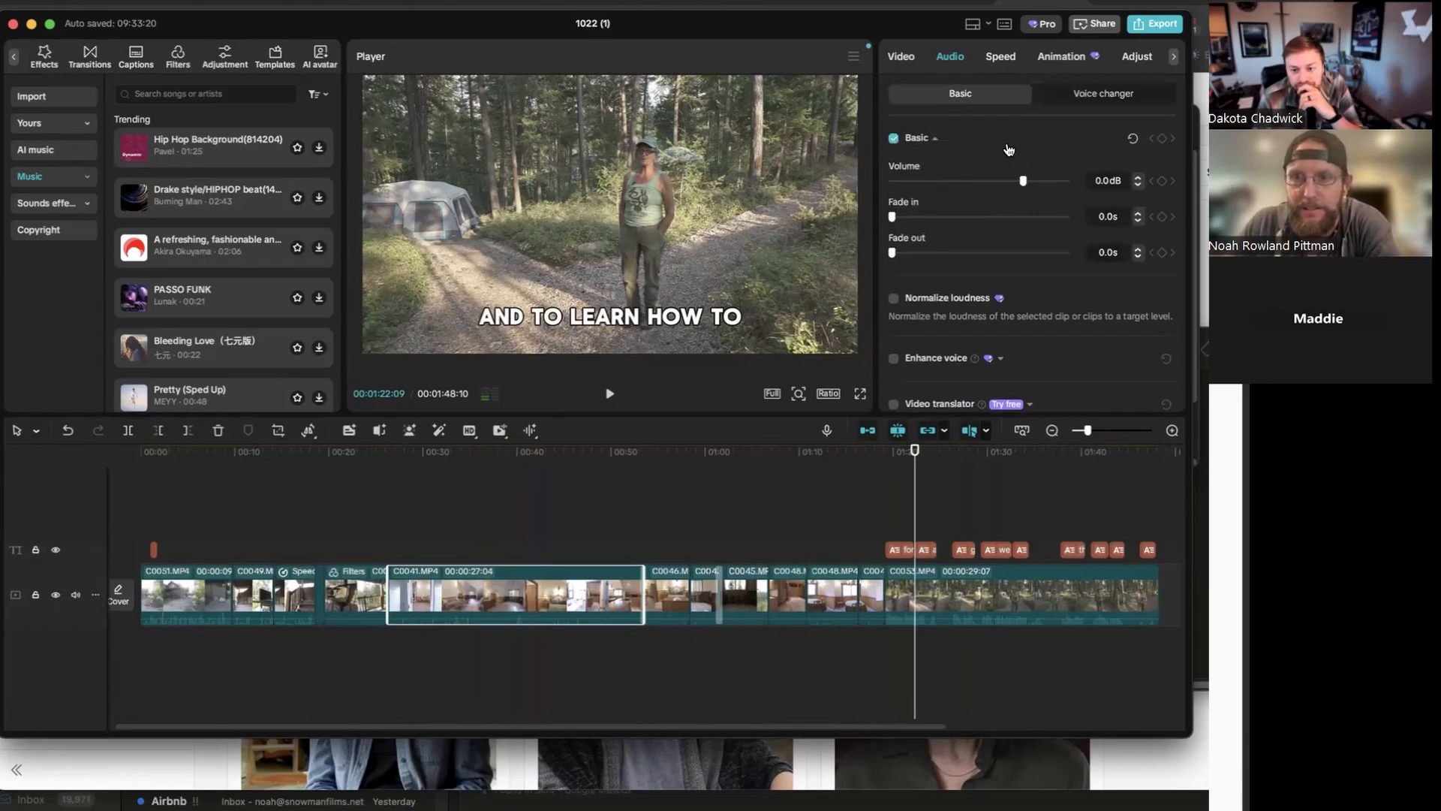
{"action": "left_click", "coordinate": [1138, 58]}
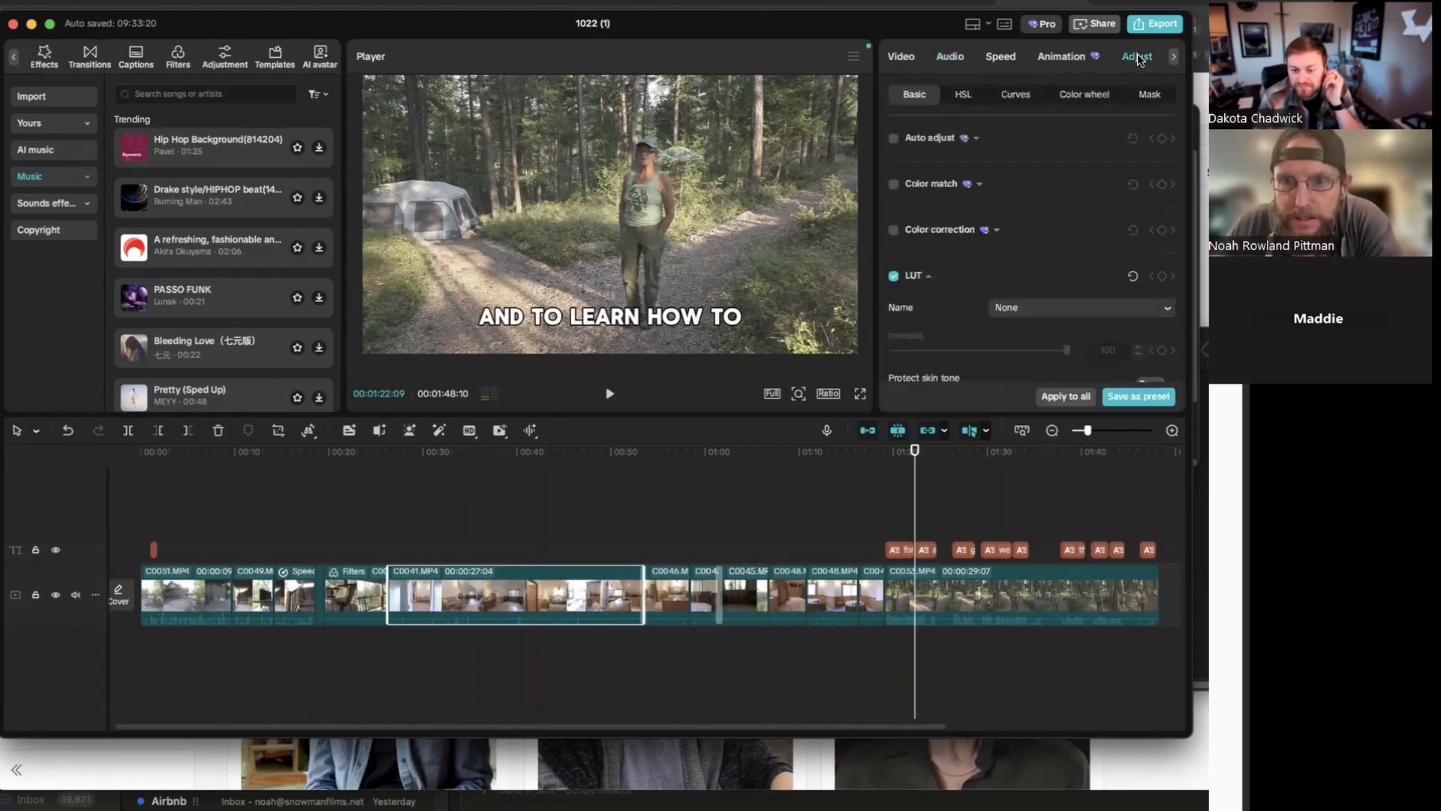
{"action": "left_click", "coordinate": [944, 60]}
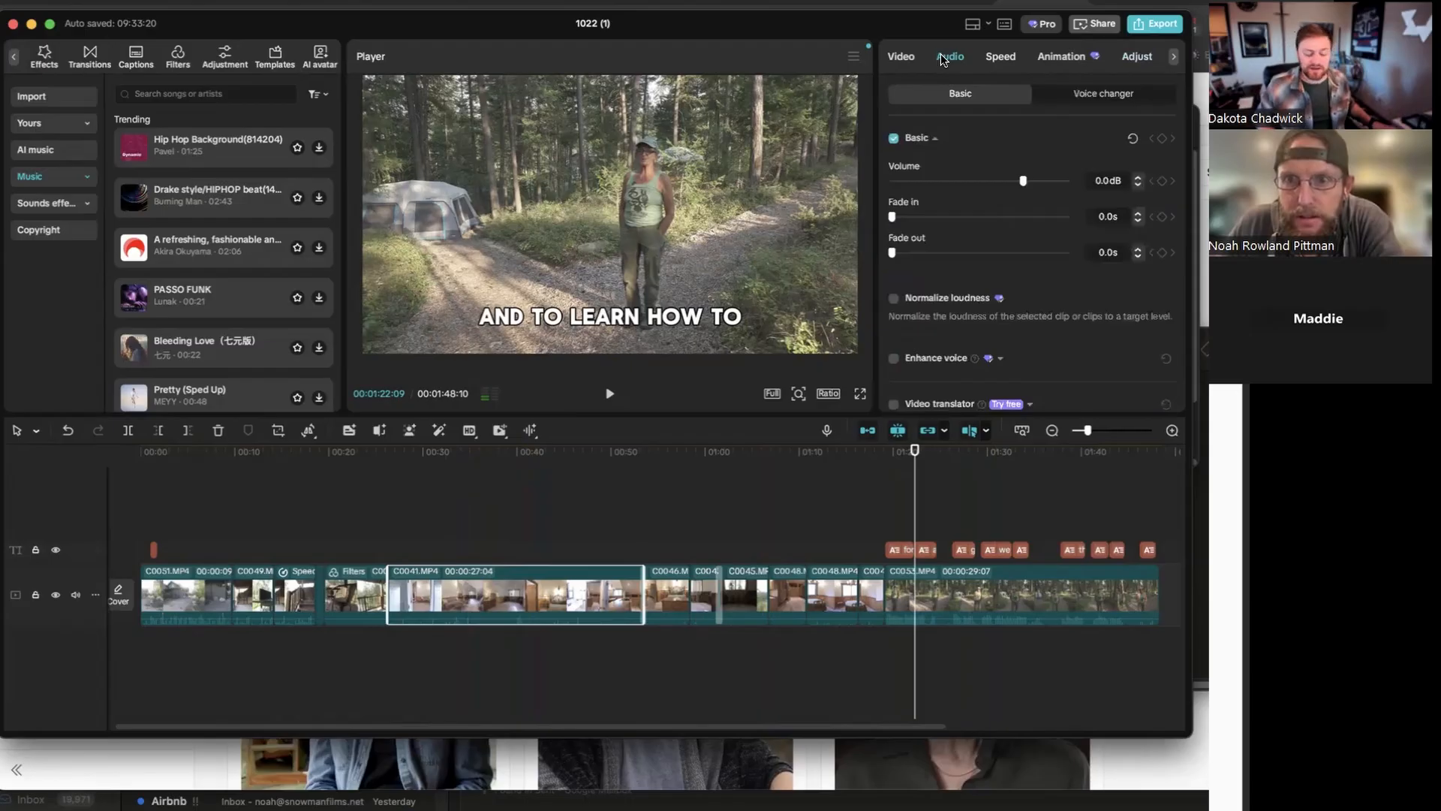
{"action": "scroll", "coordinate": [982, 150], "scroll_direction": "down", "scroll_amount": 5}
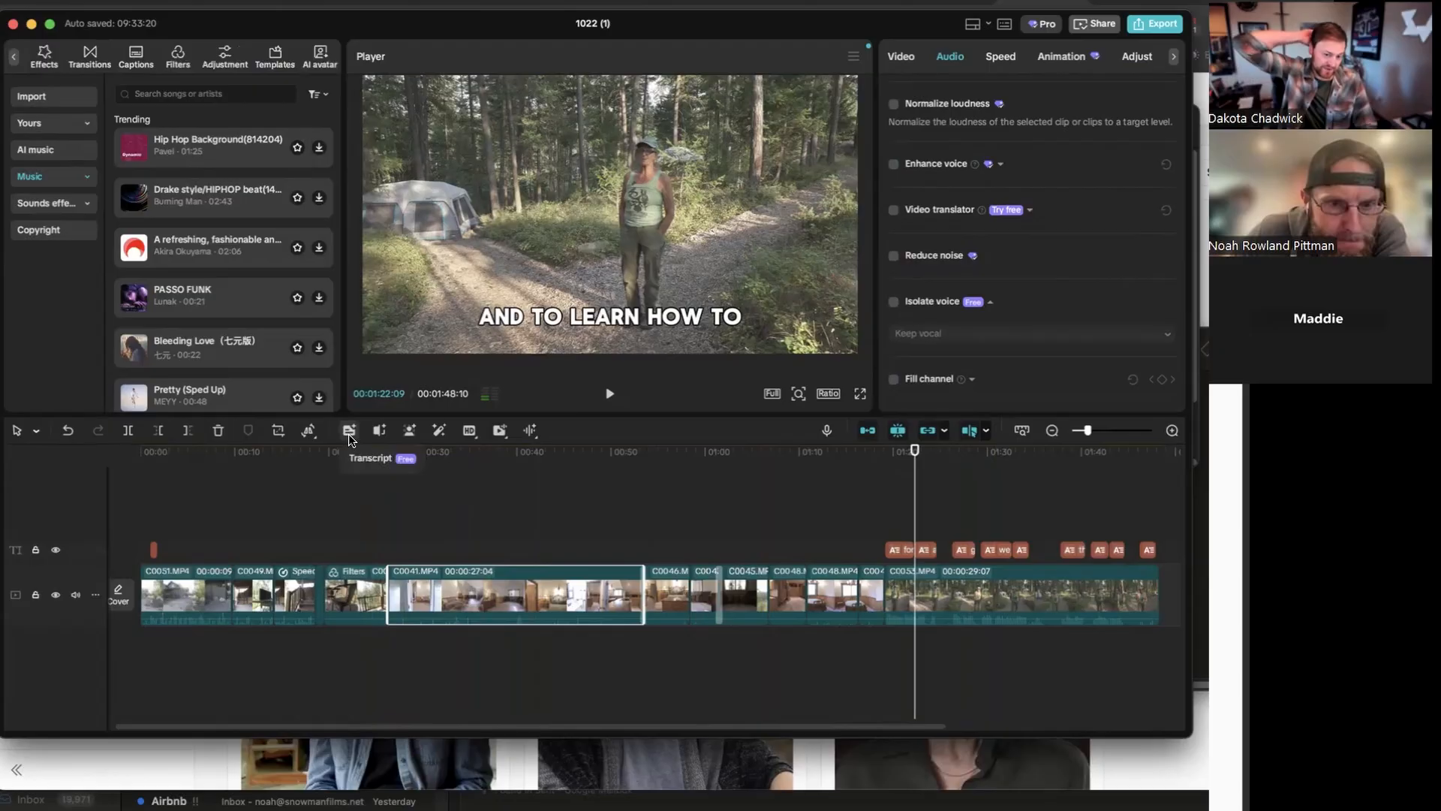
{"action": "left_click", "coordinate": [530, 432]}
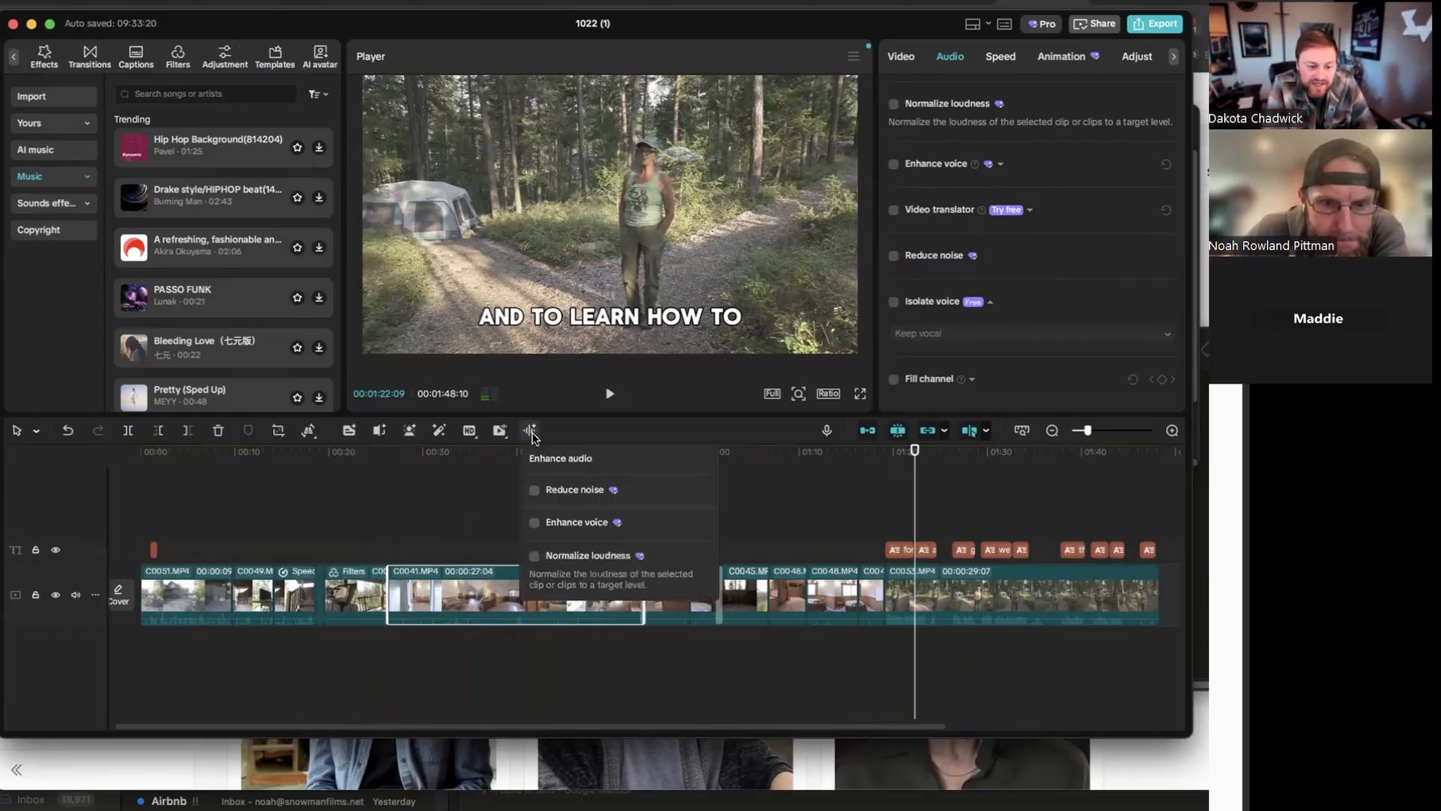
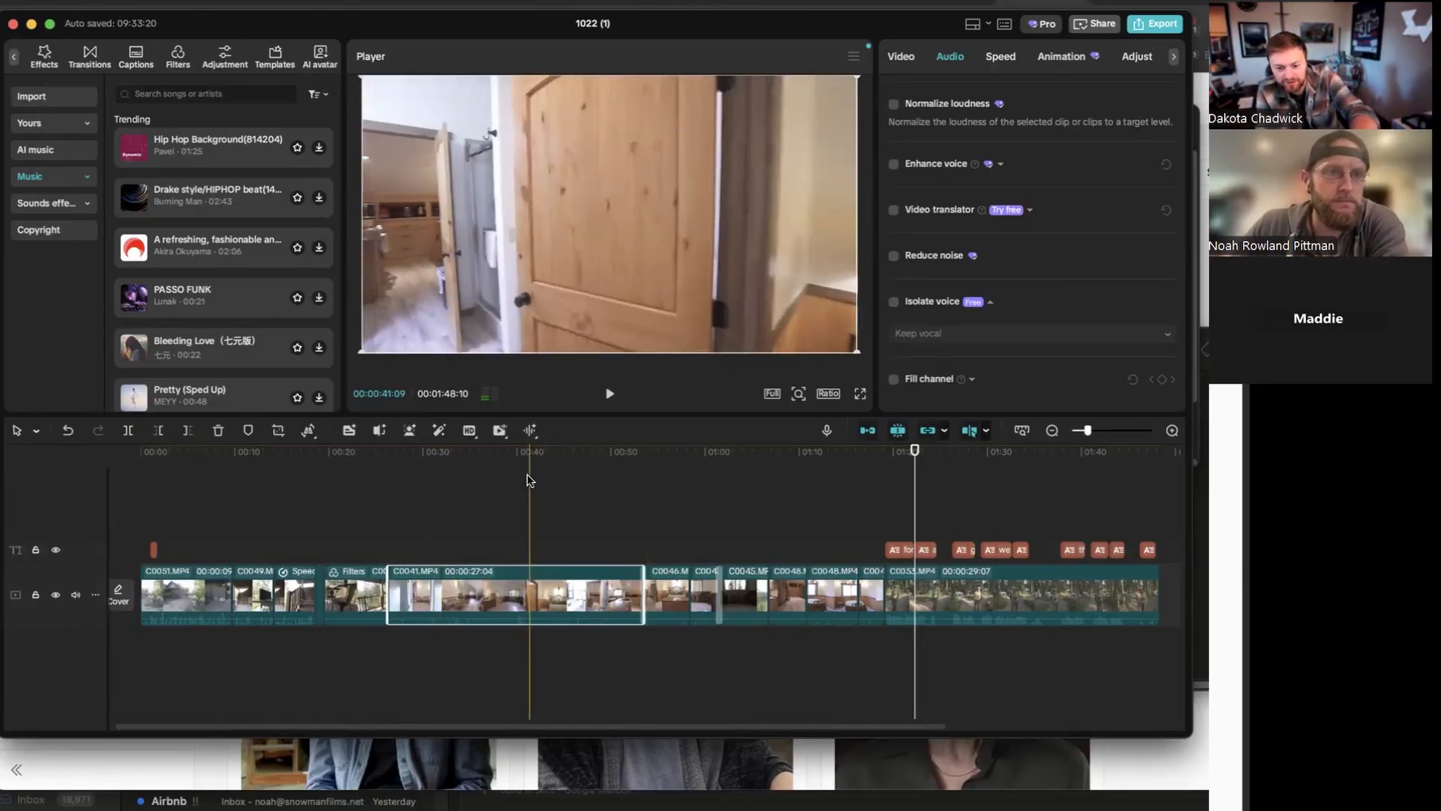
Search the program's help for "te" and clear the search text
{"action": "left_click", "coordinate": [166, 2]}
{"action": "type", "text": "te"}
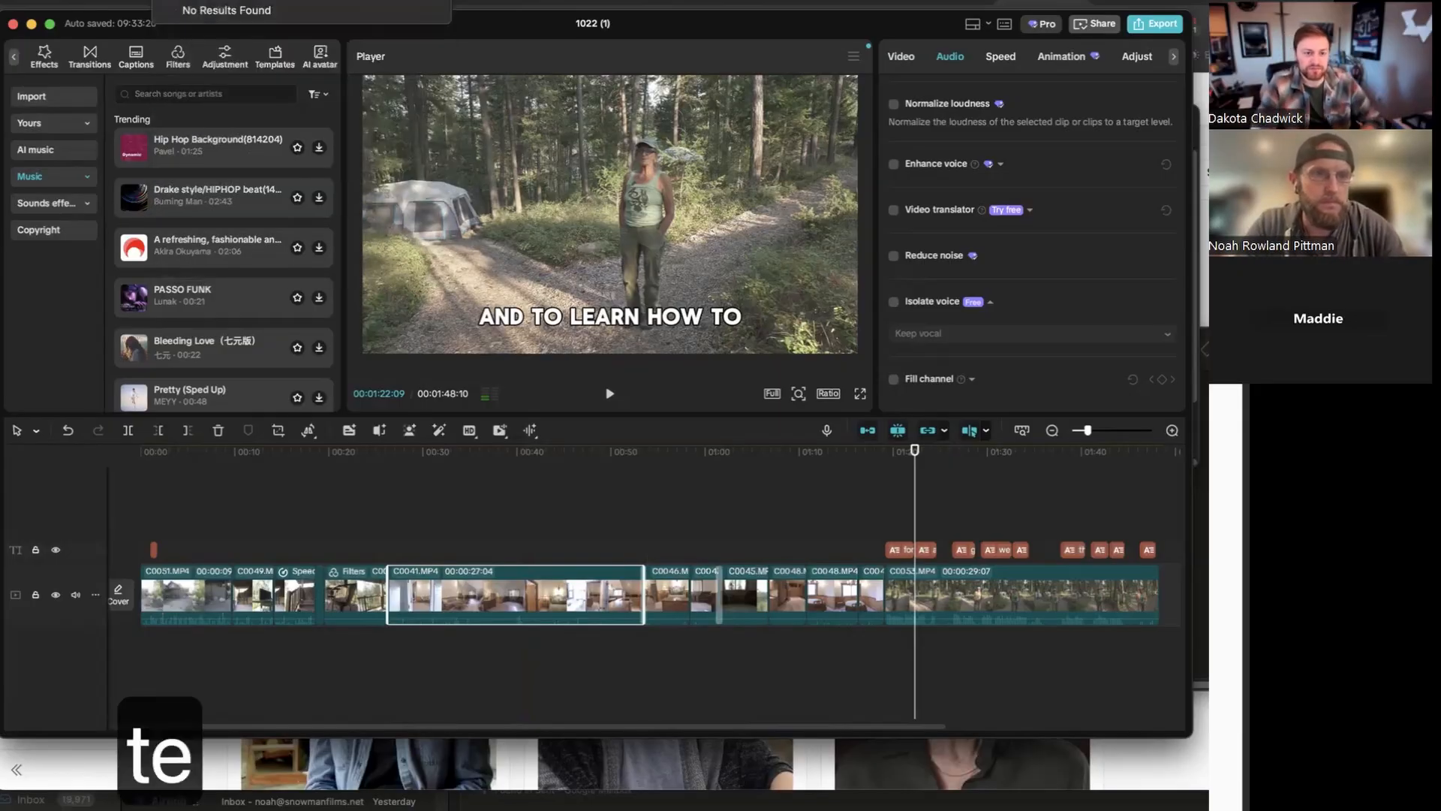
{"action": "key", "text": "BackSpace"}
{"action": "key", "text": "BackSpace"}
{"action": "key", "text": "BackSpace"}
{"action": "key", "text": "BackSpace"}
{"action": "key", "text": "BackSpace"}
{"action": "key", "text": "BackSpace"}
{"action": "key", "text": "BackSpace"}
{"action": "key", "text": "BackSpace"}
{"action": "key", "text": "BackSpace"}
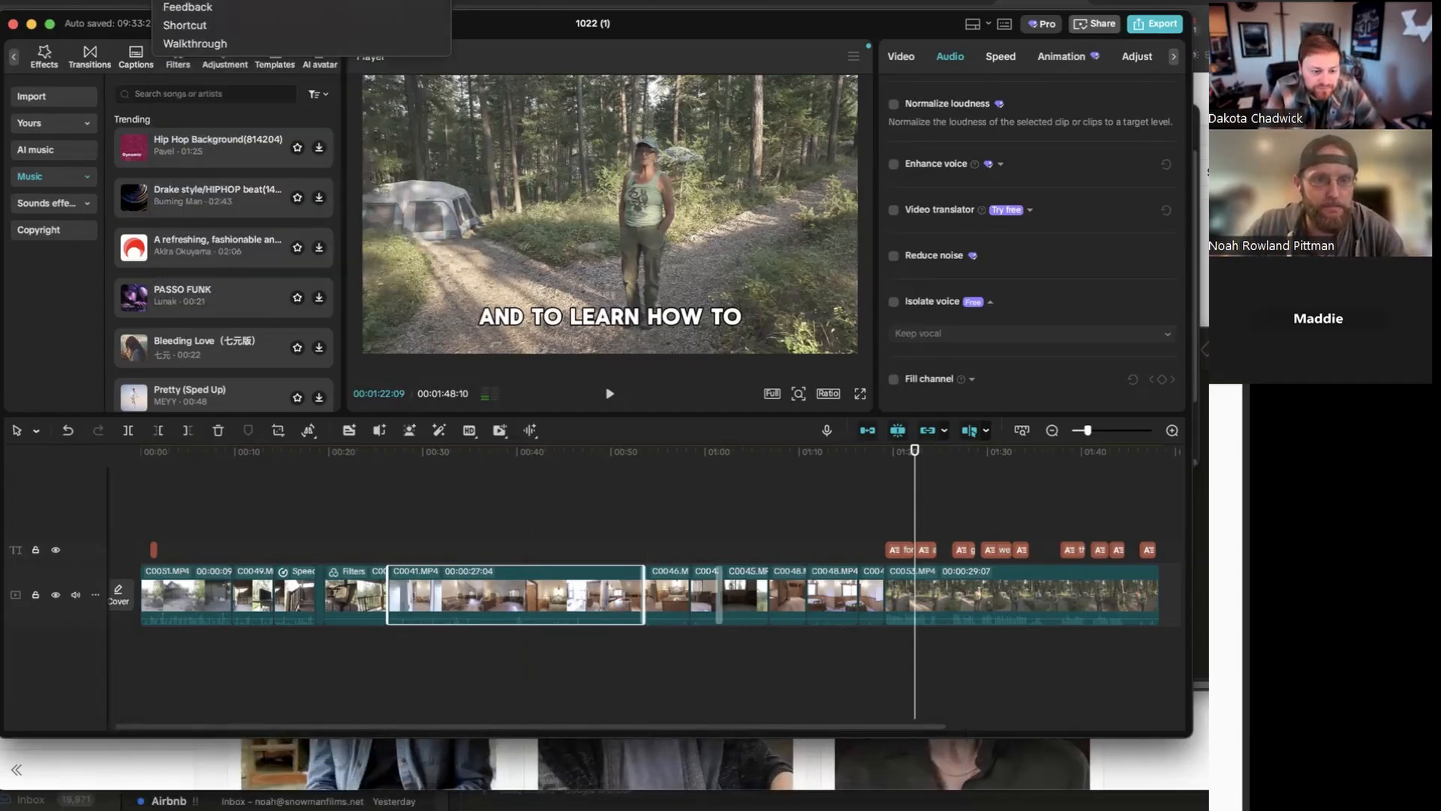
Delete the isolated caption at the very start of the timeline and play back the opening seconds
{"action": "left_click", "coordinate": [598, 454]}
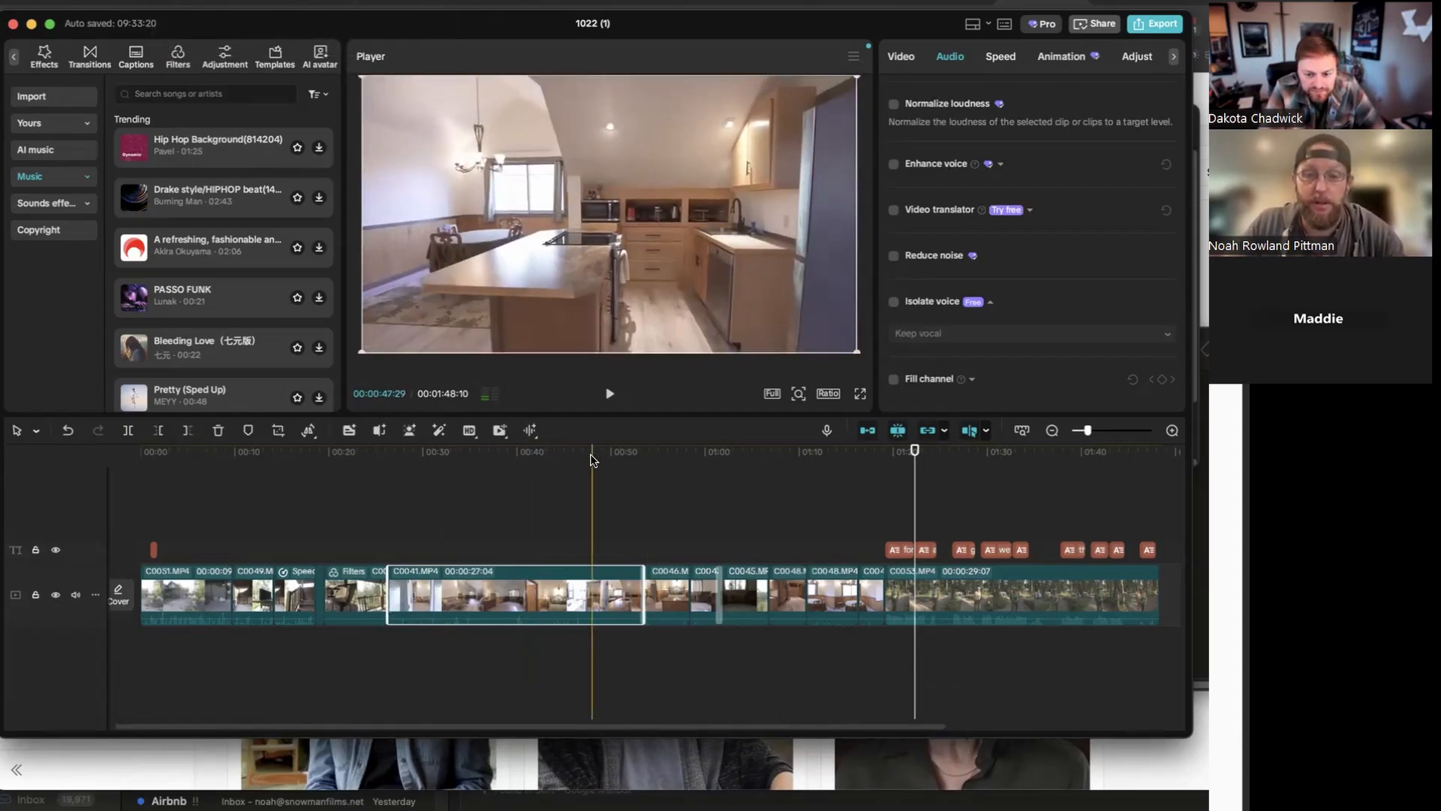
{"action": "left_click_drag", "start_coordinate": [591, 456], "coordinate": [147, 445]}
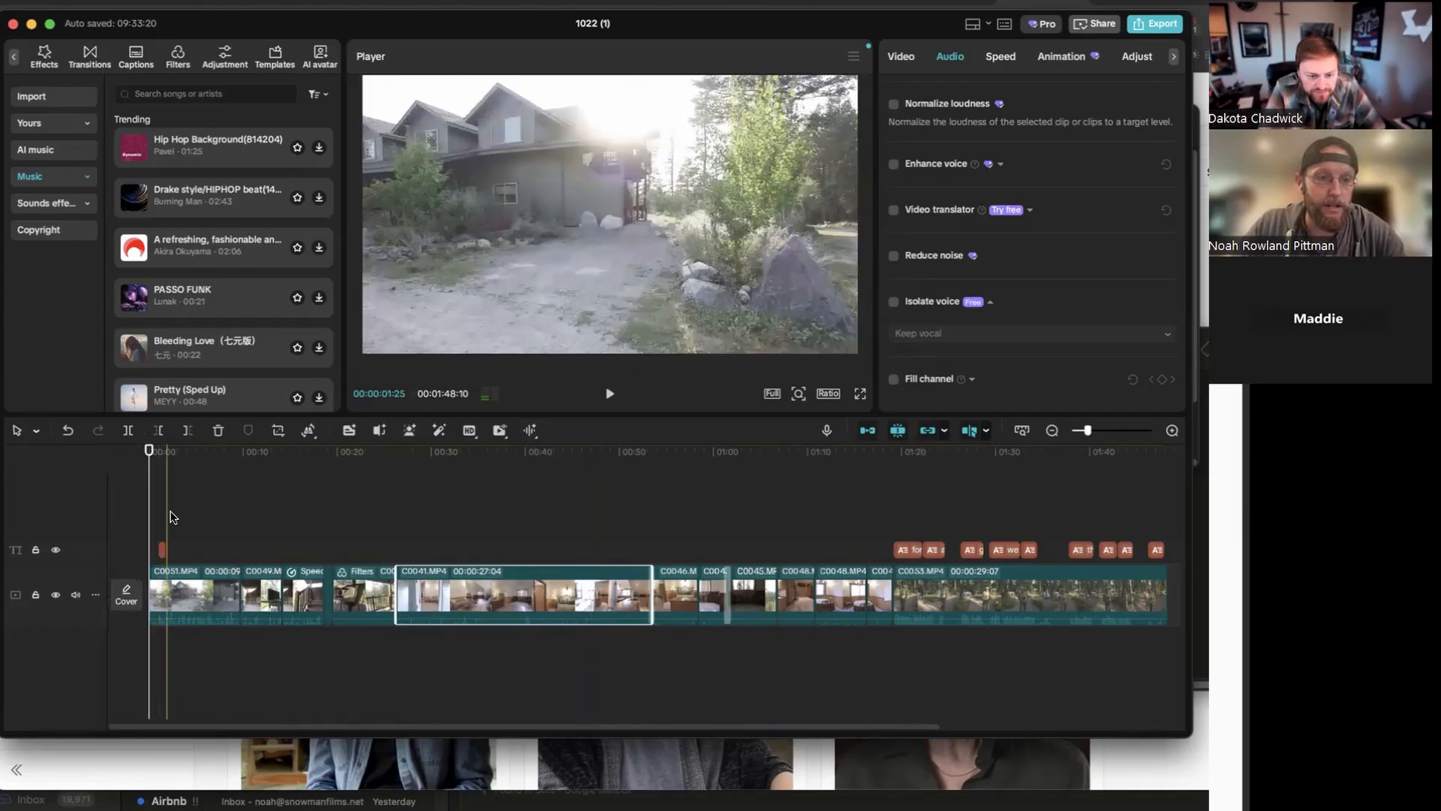
{"action": "left_click", "coordinate": [162, 549]}
{"action": "key", "text": "Delete"}
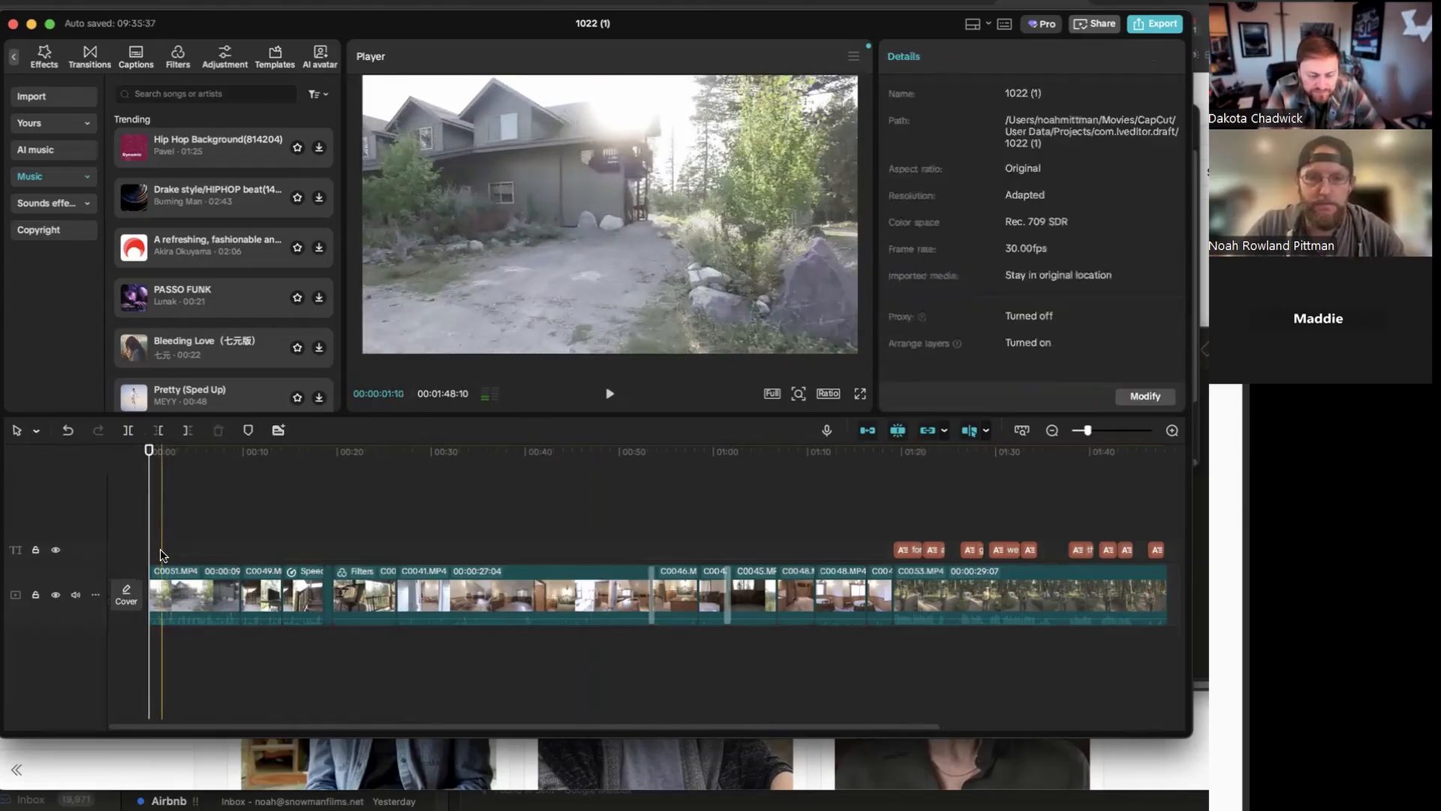
{"action": "key", "text": "space"}
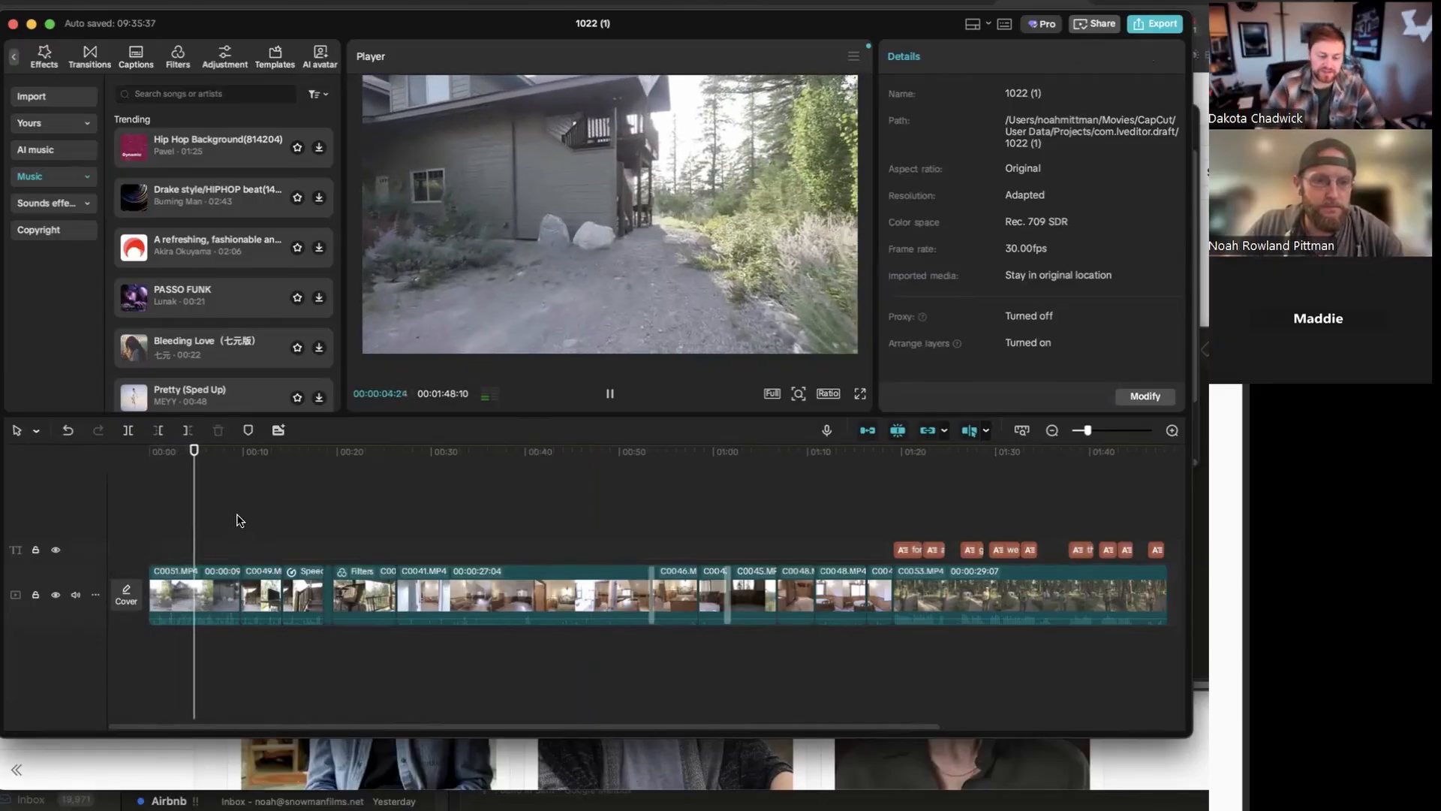
{"action": "key", "text": "space"}
Look over the music categories and preview the trending track Hip Hop Background(814204) at a lowered system volume, pausing it and restoring the volume
{"action": "left_click", "coordinate": [986, 622]}
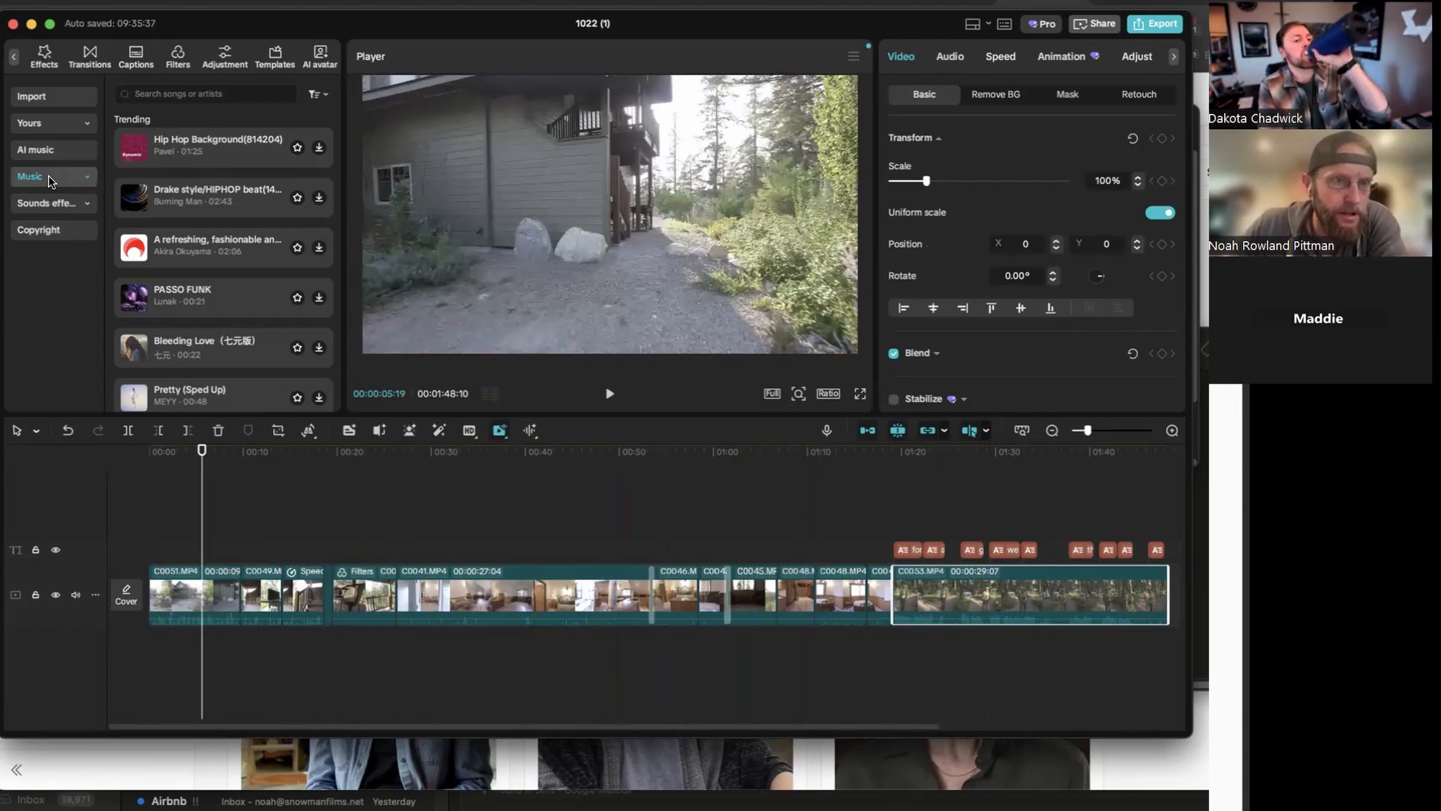
{"action": "left_click", "coordinate": [88, 180]}
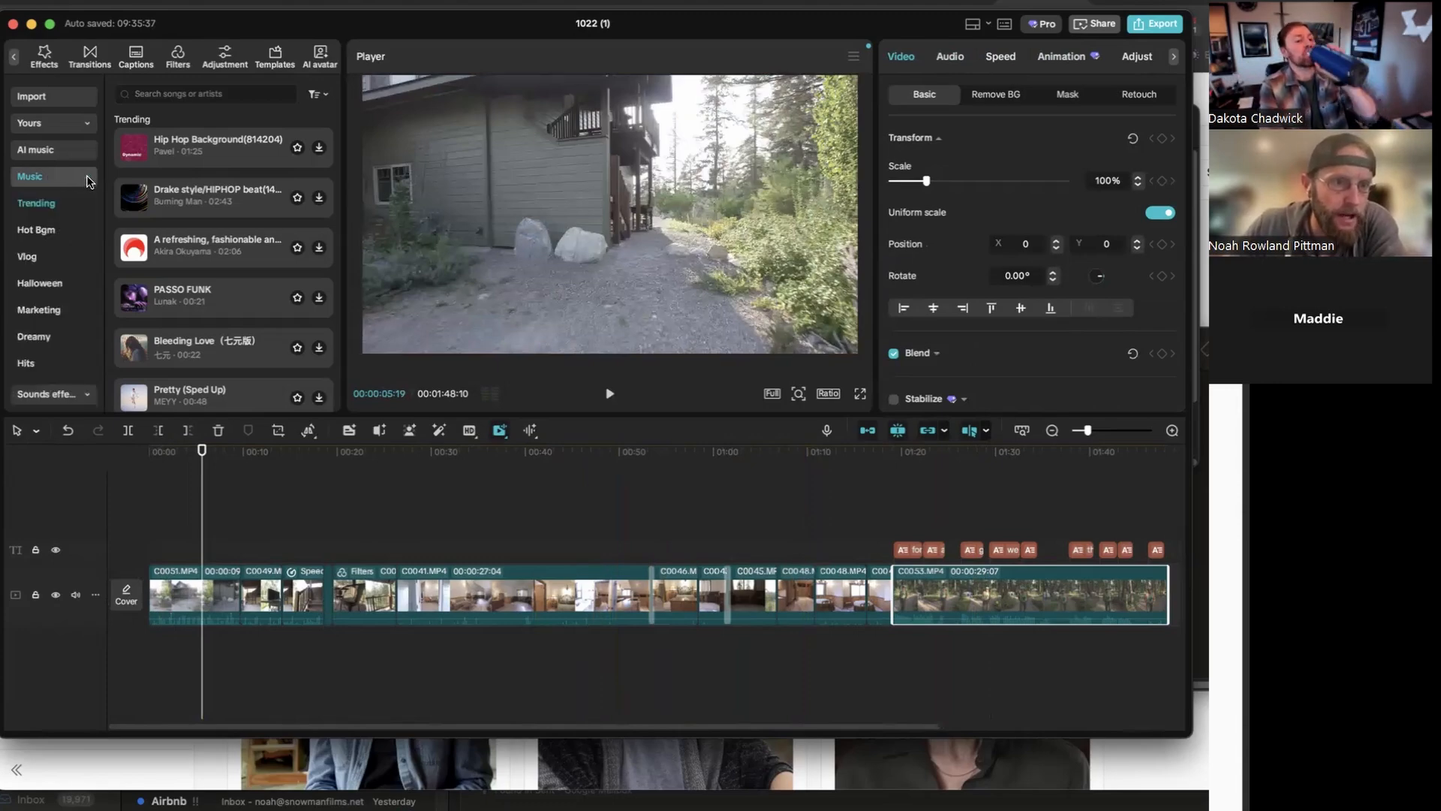
{"action": "left_click", "coordinate": [87, 180]}
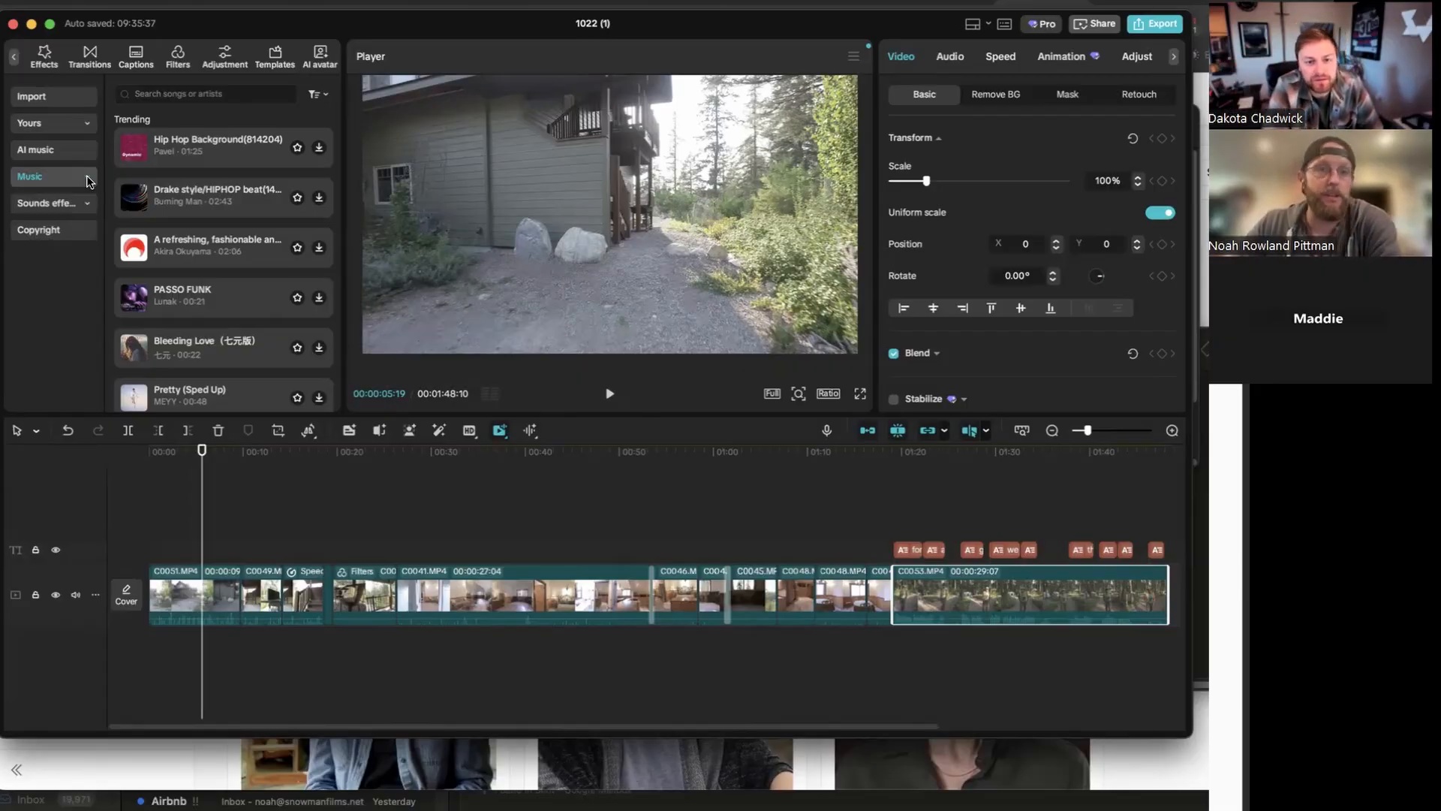
{"action": "left_click", "coordinate": [240, 147]}
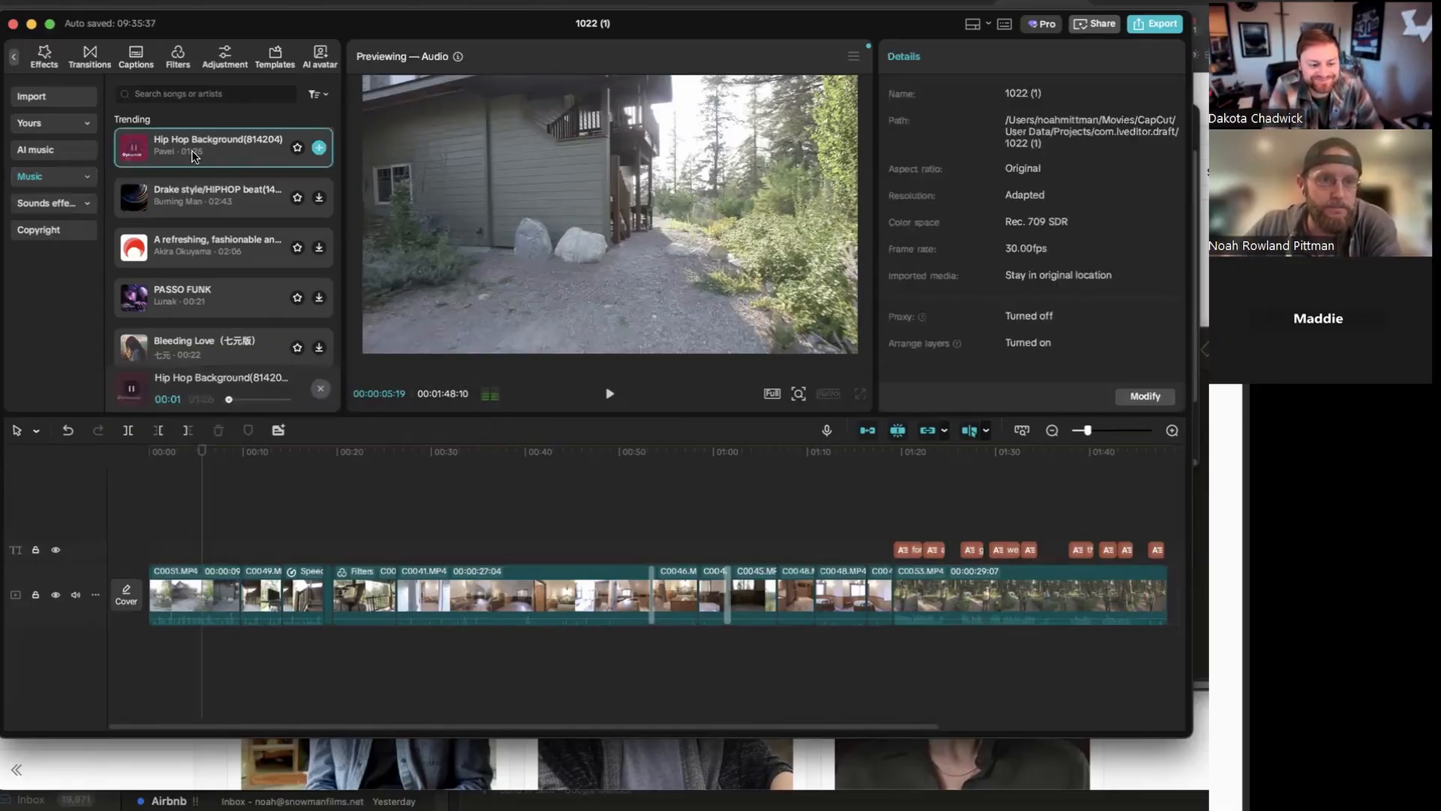
{"action": "key", "text": "XF86AudioLowerVolume"}
{"action": "key", "text": "XF86AudioLowerVolume"}
{"action": "key", "text": "XF86AudioLowerVolume"}
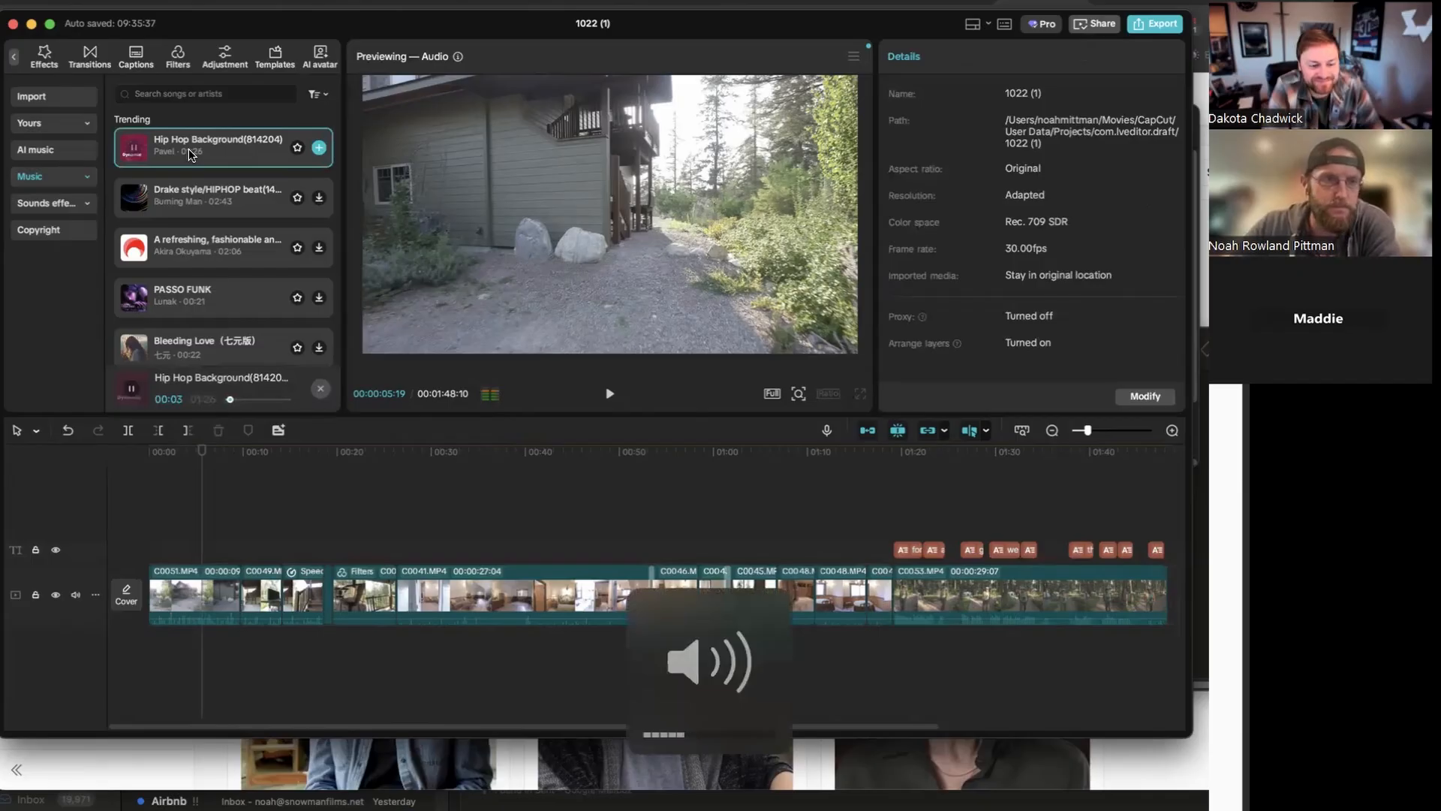
{"action": "left_click", "coordinate": [135, 148]}
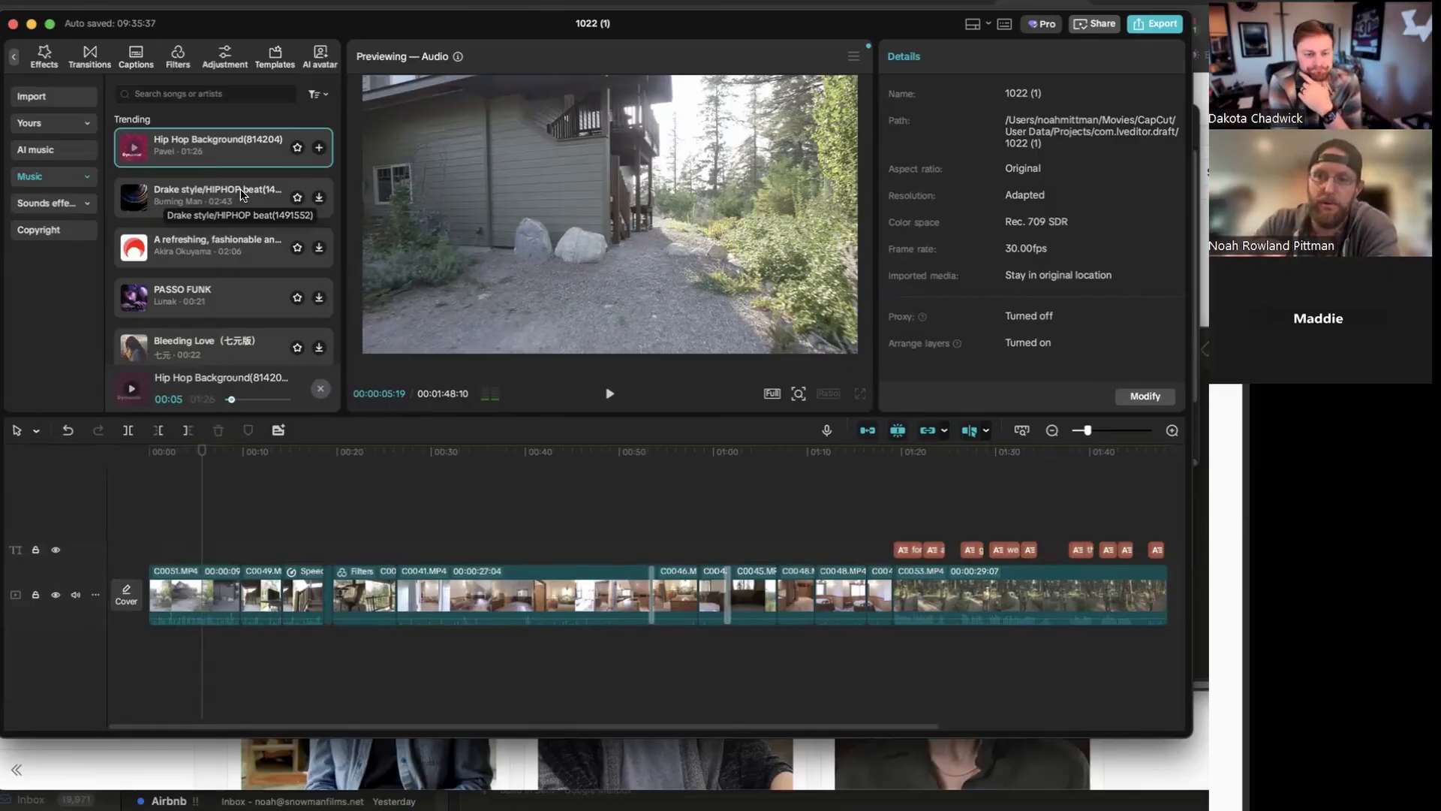
{"action": "key", "text": "XF86AudioRaiseVolume"}
{"action": "key", "text": "XF86AudioRaiseVolume"}
{"action": "key", "text": "XF86AudioRaiseVolume"}
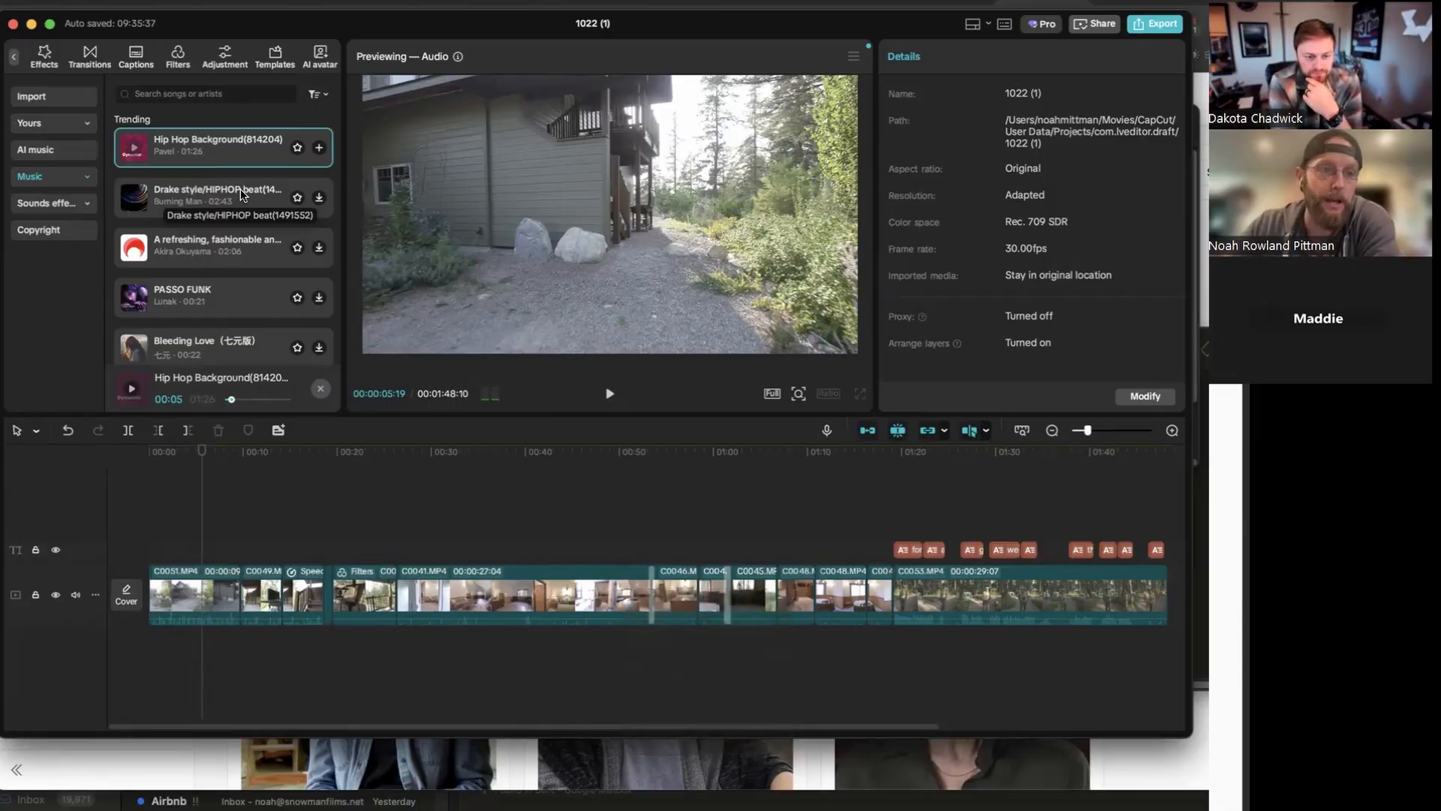
Switch from the video editor to the web browser and open the artlist.io website
{"action": "scroll", "coordinate": [240, 188], "scroll_direction": "down", "scroll_amount": 1}
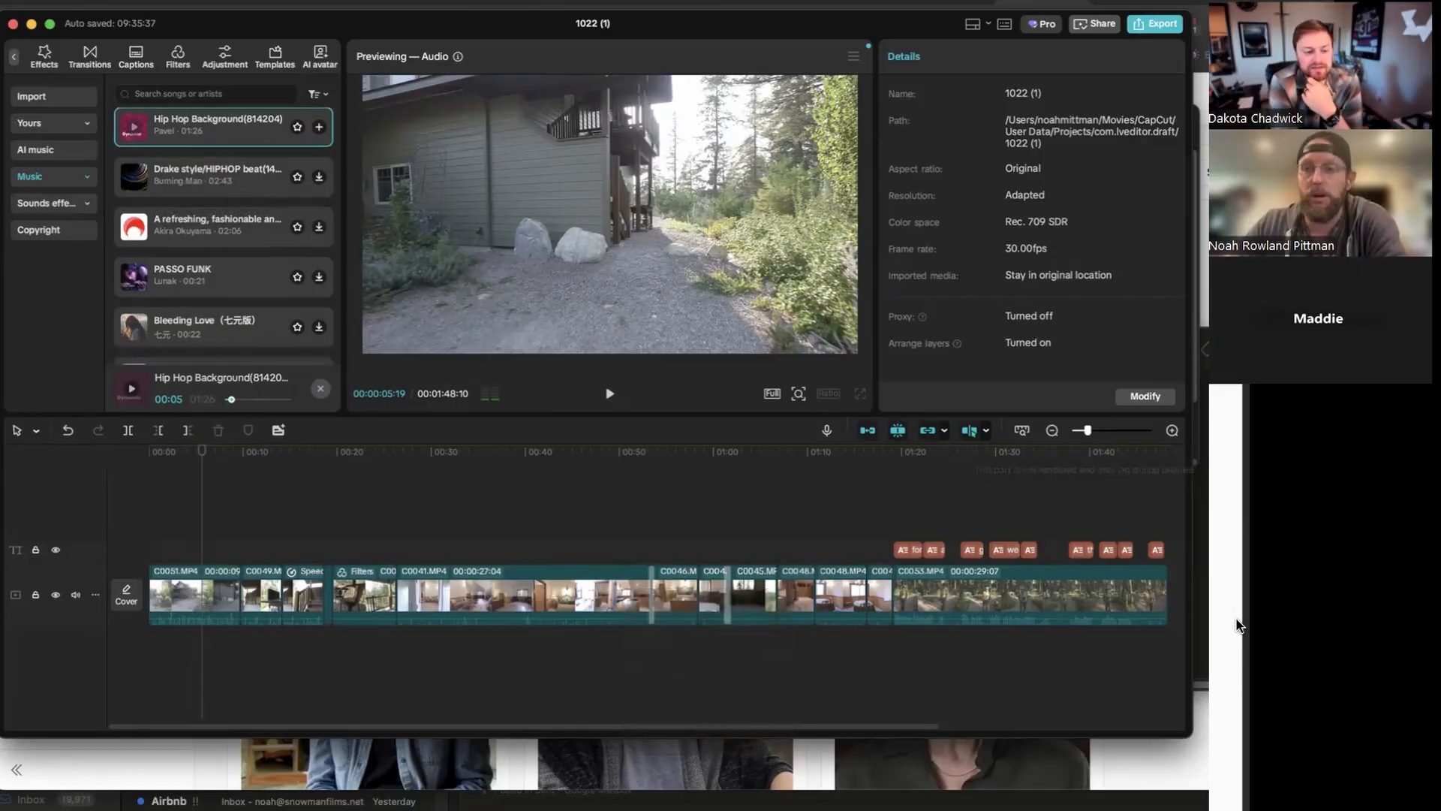
{"action": "left_click", "coordinate": [677, 4]}
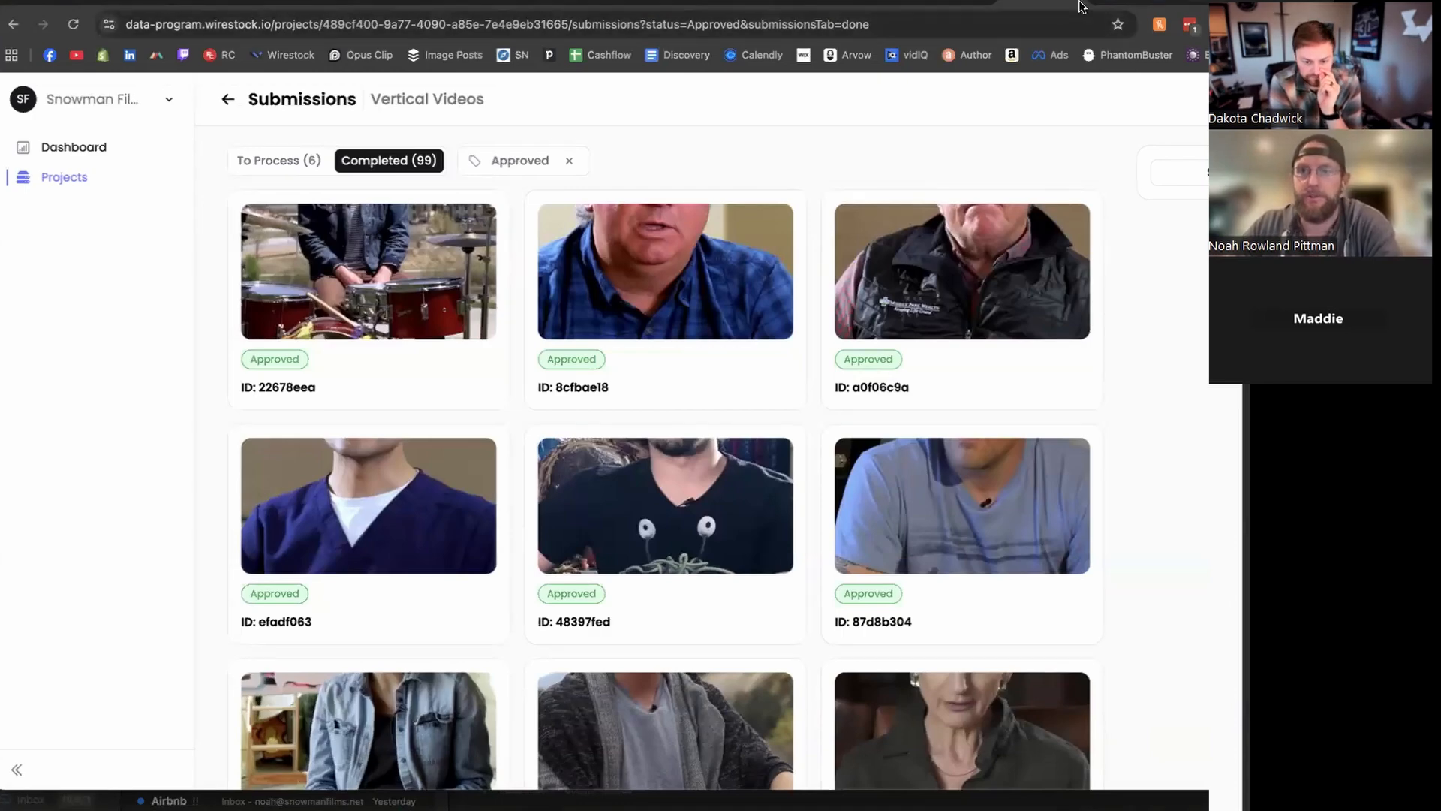
{"action": "left_click", "coordinate": [990, 24]}
{"action": "type", "text": "art"}
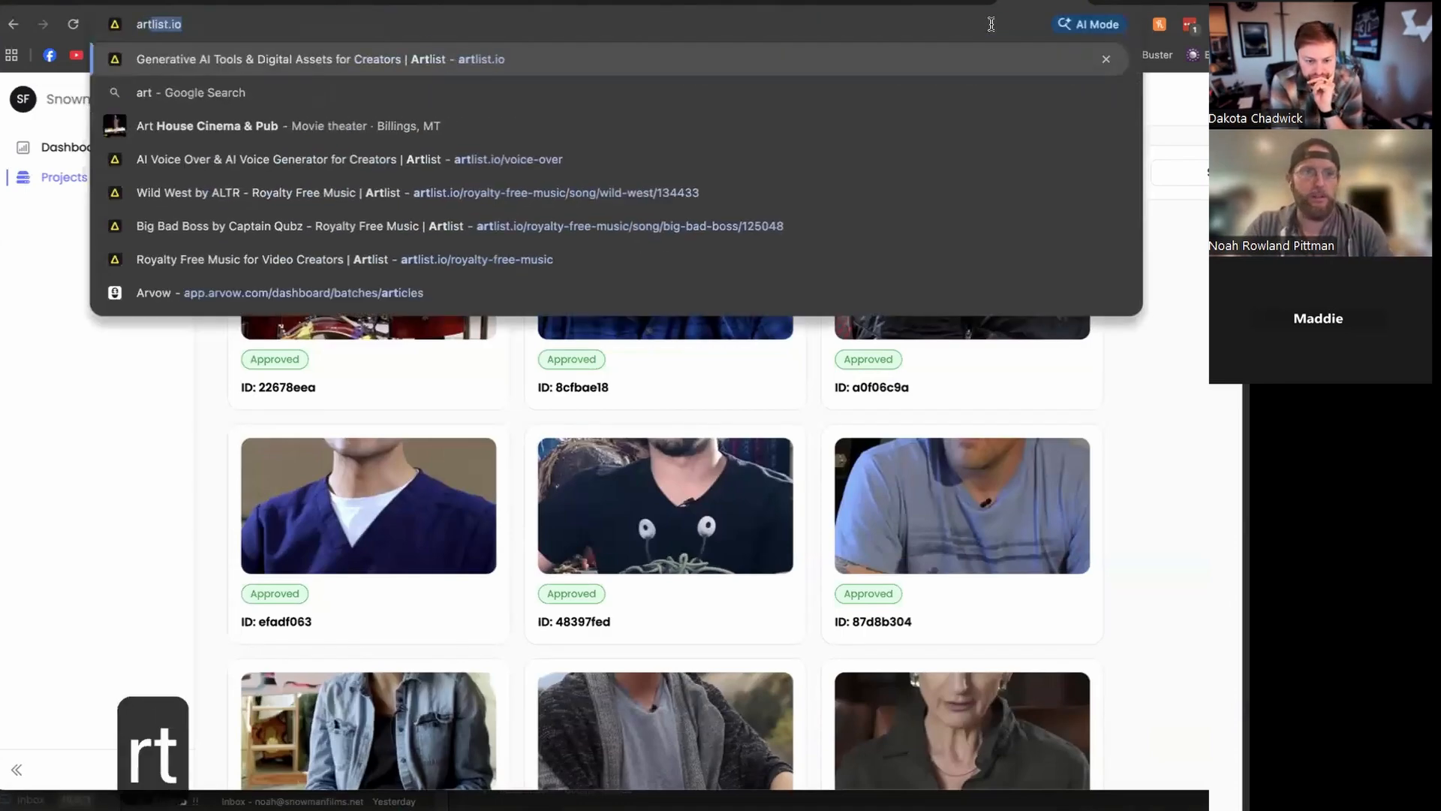
{"action": "key", "text": "Return"}
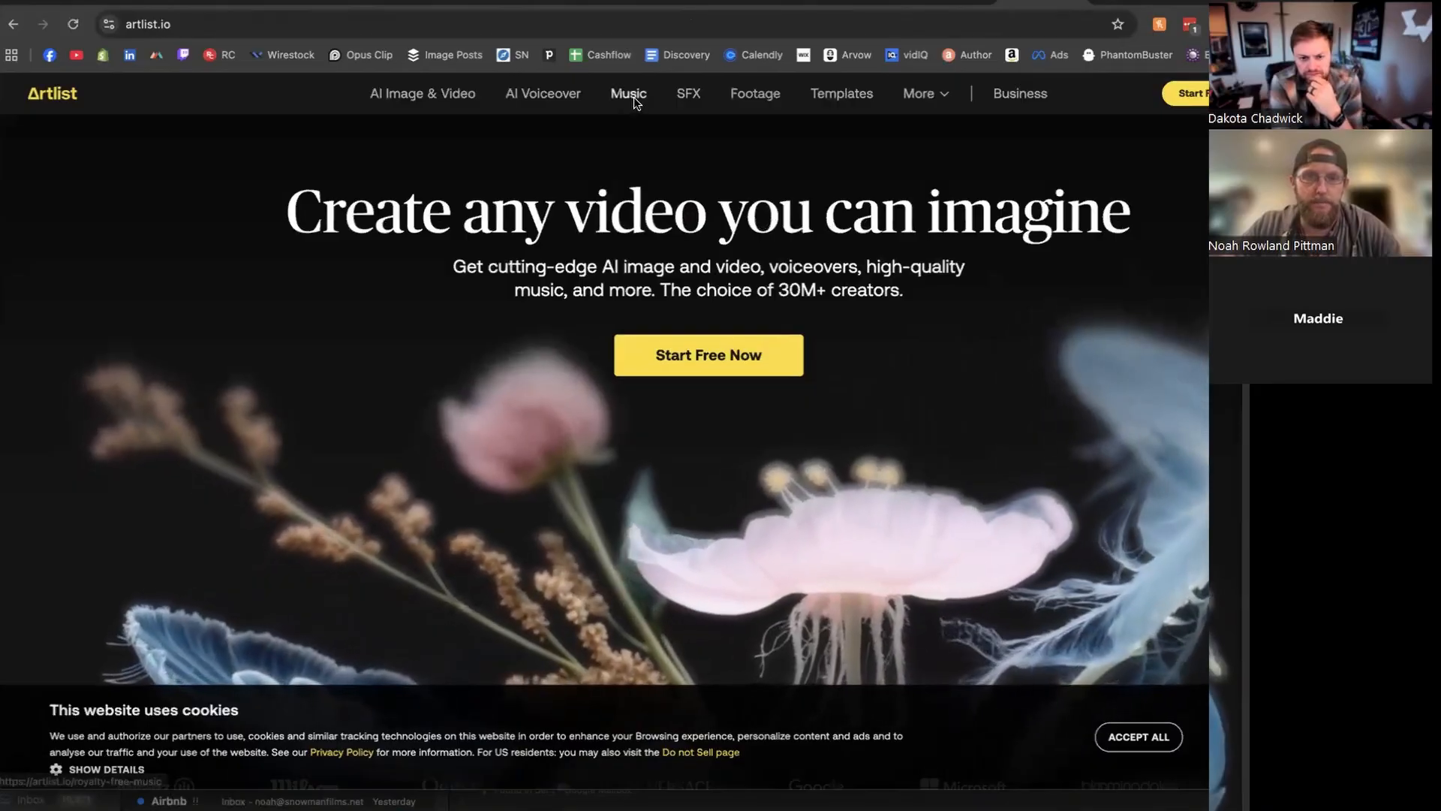
Open Artlist's Music section and look through the list of royalty-free tracks
{"action": "left_click", "coordinate": [633, 97]}
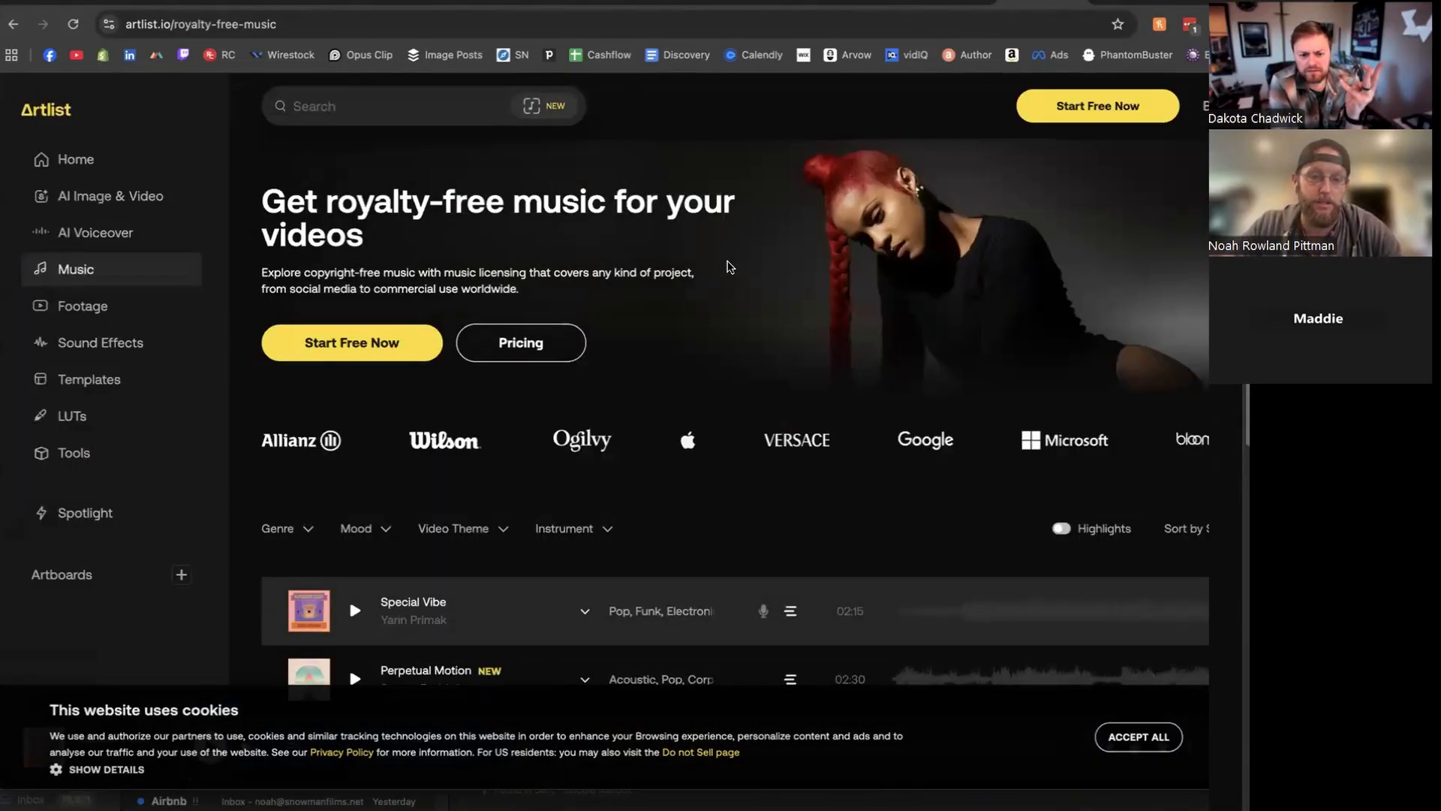
{"action": "scroll", "coordinate": [734, 415], "scroll_direction": "down", "scroll_amount": 5}
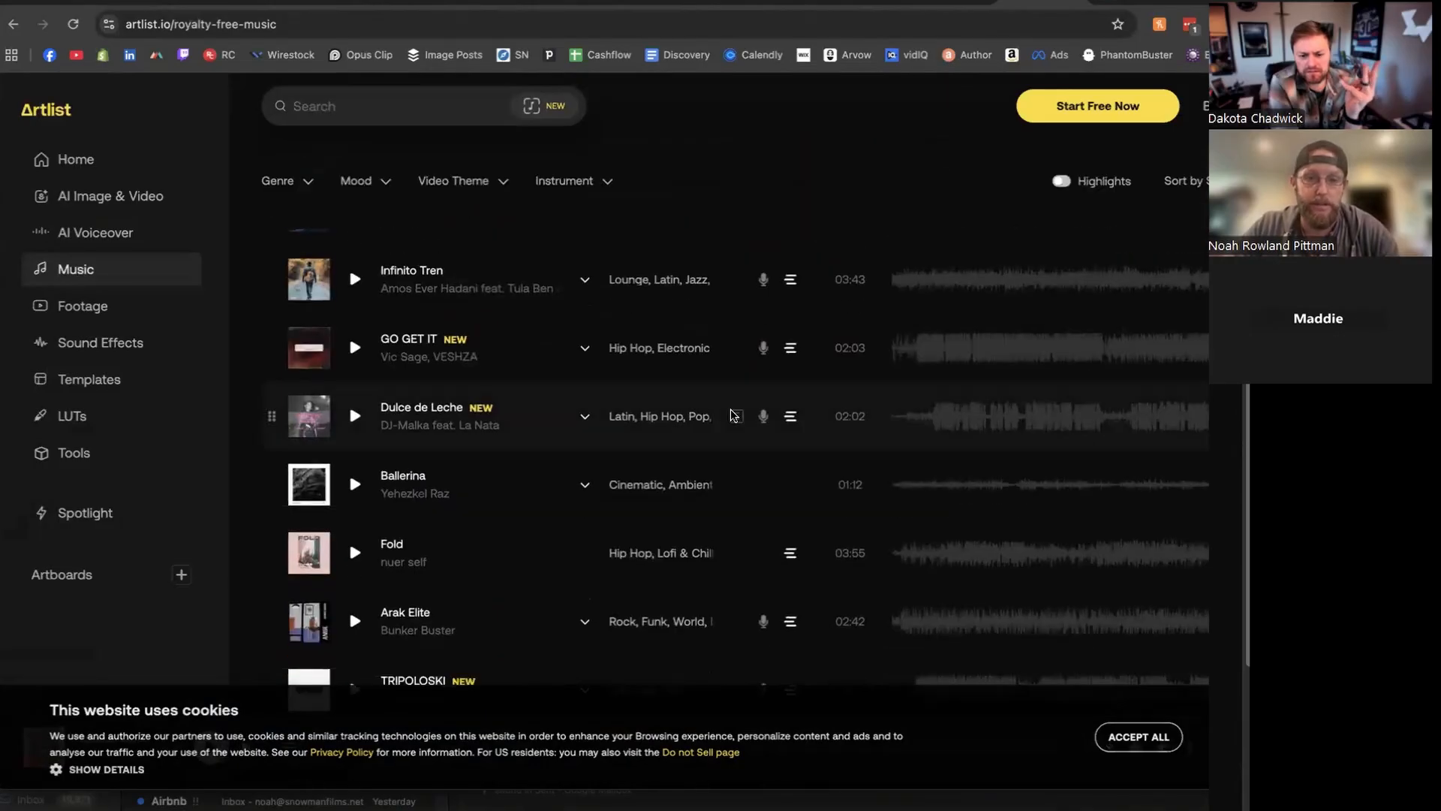
{"action": "scroll", "coordinate": [723, 418], "scroll_direction": "down", "scroll_amount": 5}
{"action": "scroll", "coordinate": [722, 418], "scroll_direction": "up", "scroll_amount": 10}
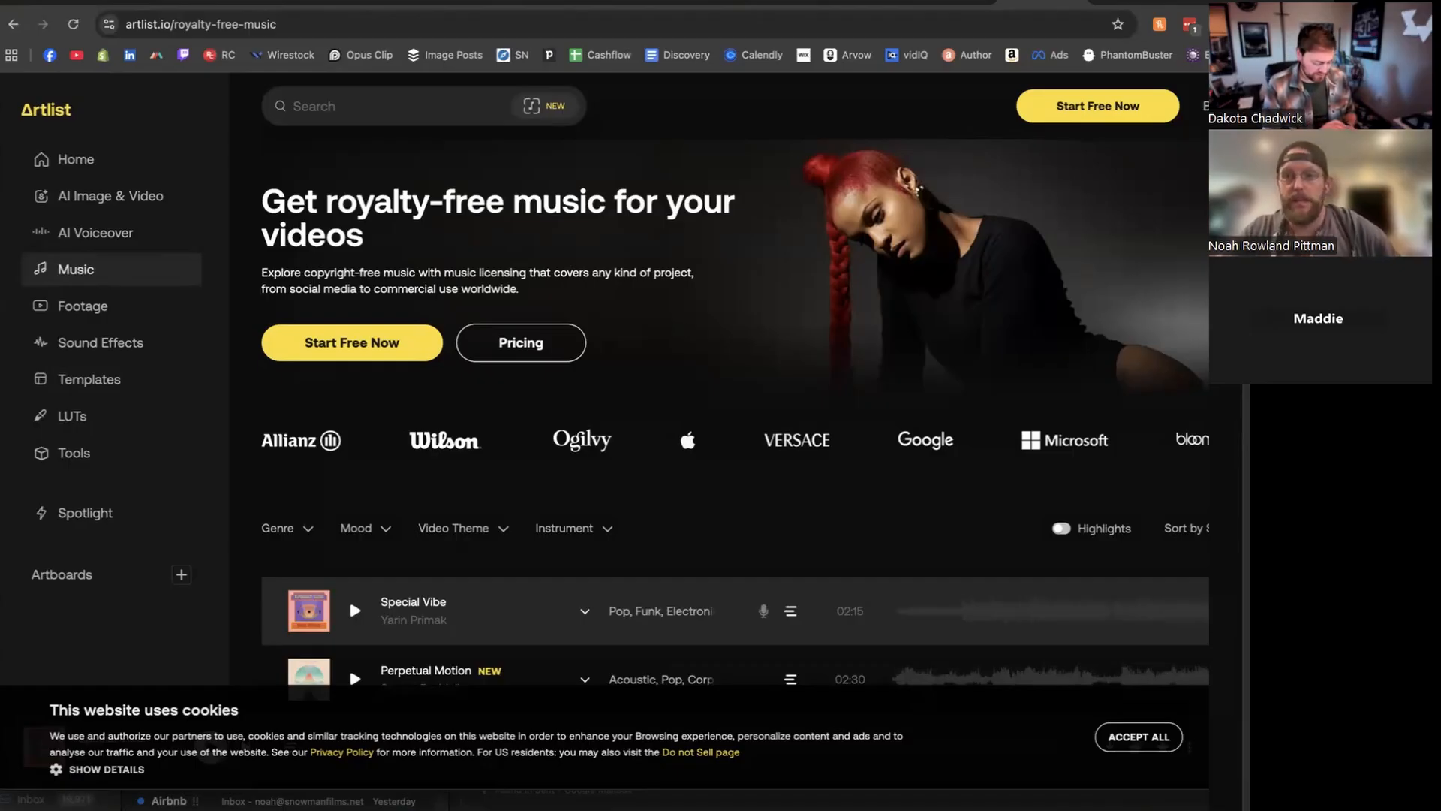
Open Artlist's pricing page and compare the Standard plans, their monthly prices and included features
{"action": "left_click", "coordinate": [521, 342]}
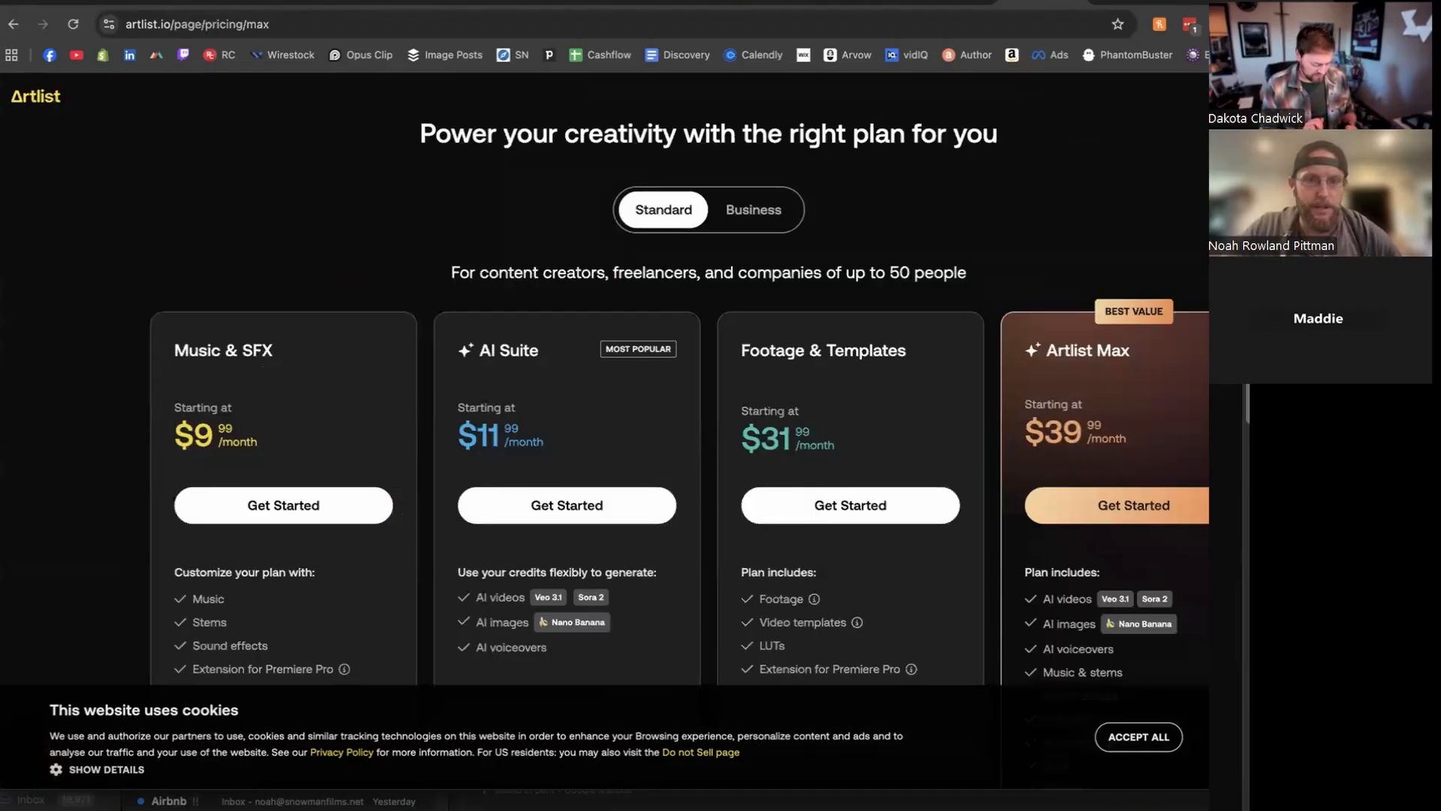
{"action": "scroll", "coordinate": [106, 246], "scroll_direction": "down", "scroll_amount": 2}
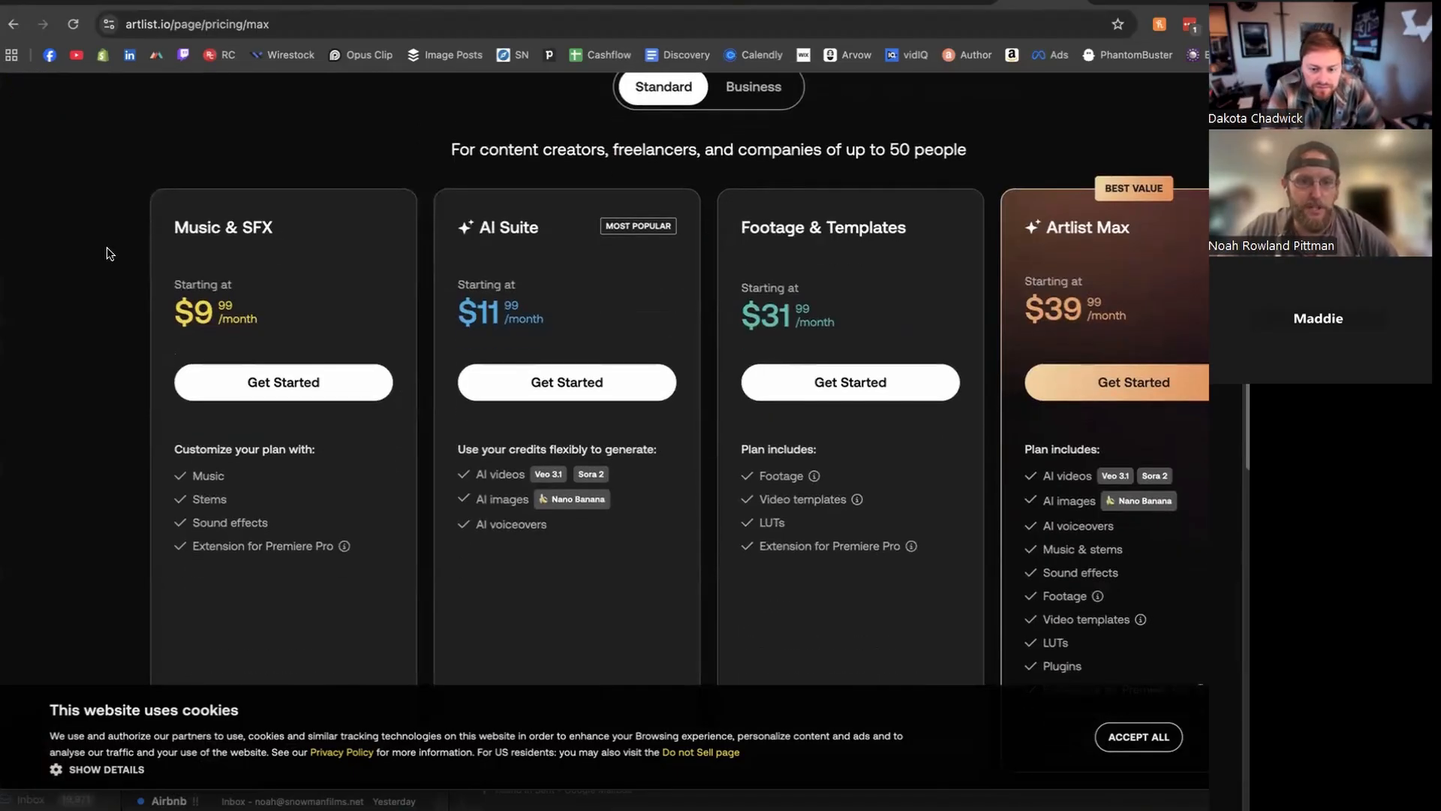
{"action": "scroll", "coordinate": [110, 254], "scroll_direction": "down", "scroll_amount": 2}
{"action": "scroll", "coordinate": [110, 254], "scroll_direction": "up", "scroll_amount": 4}
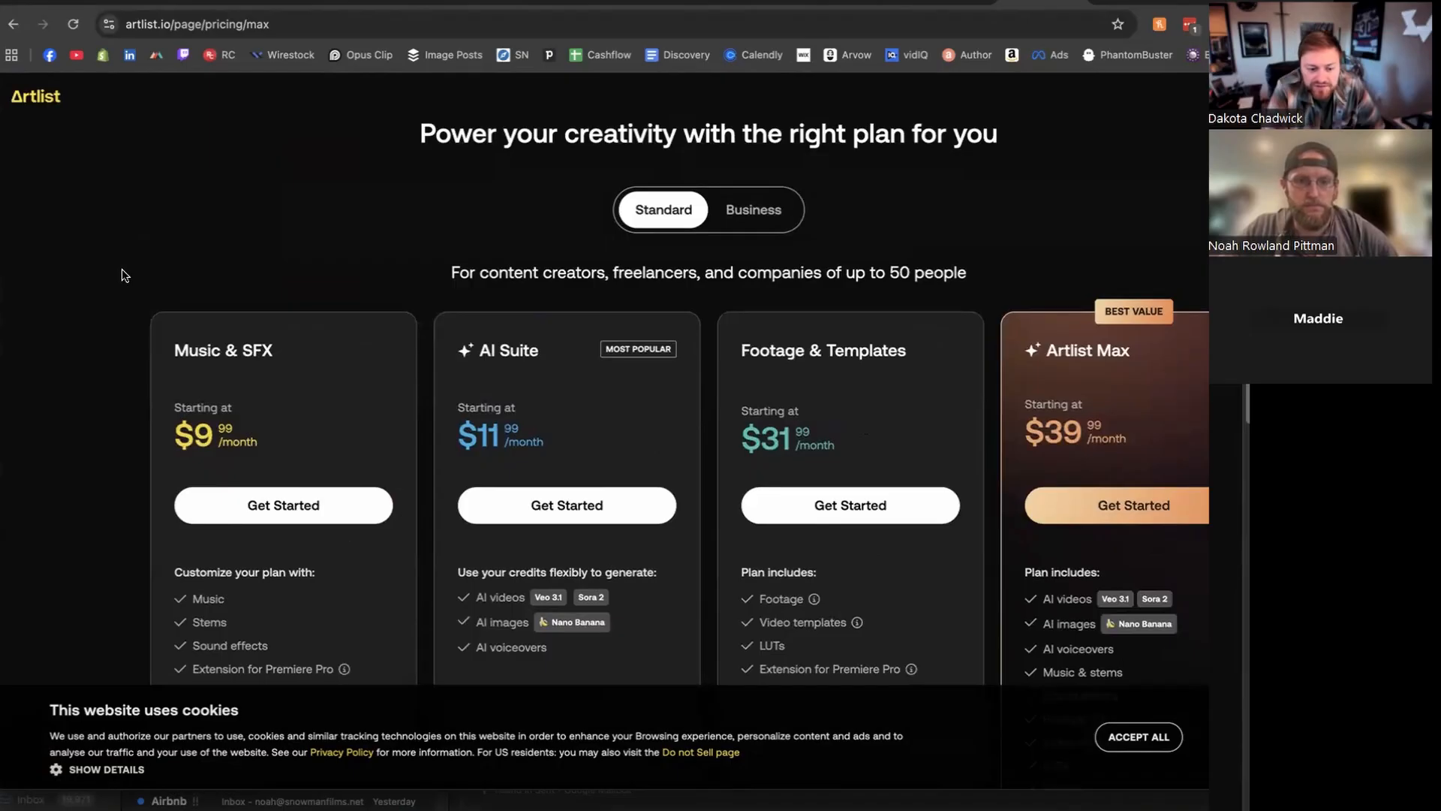
{"action": "scroll", "coordinate": [125, 275], "scroll_direction": "down", "scroll_amount": 2}
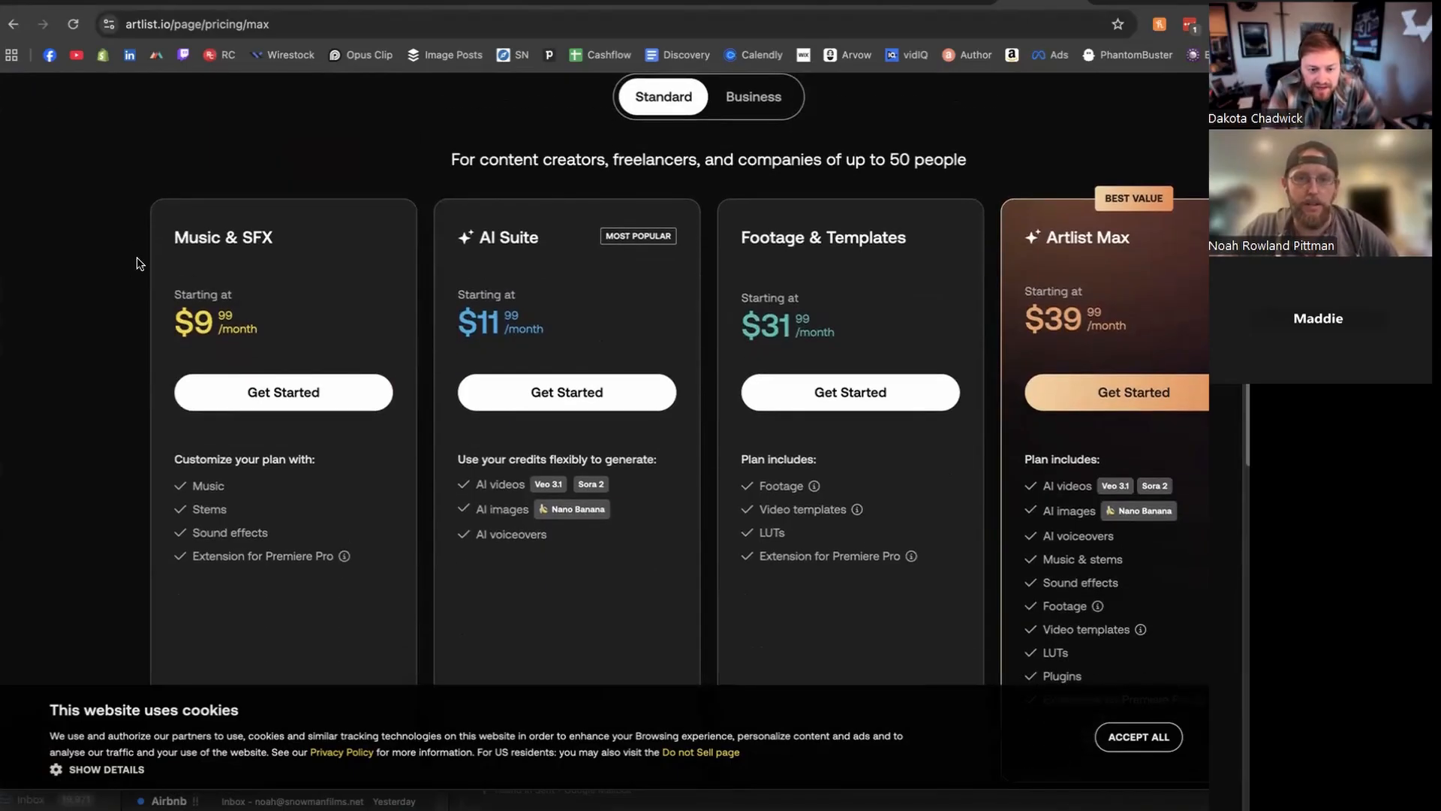
{"action": "scroll", "coordinate": [280, 263], "scroll_direction": "up", "scroll_amount": 2}
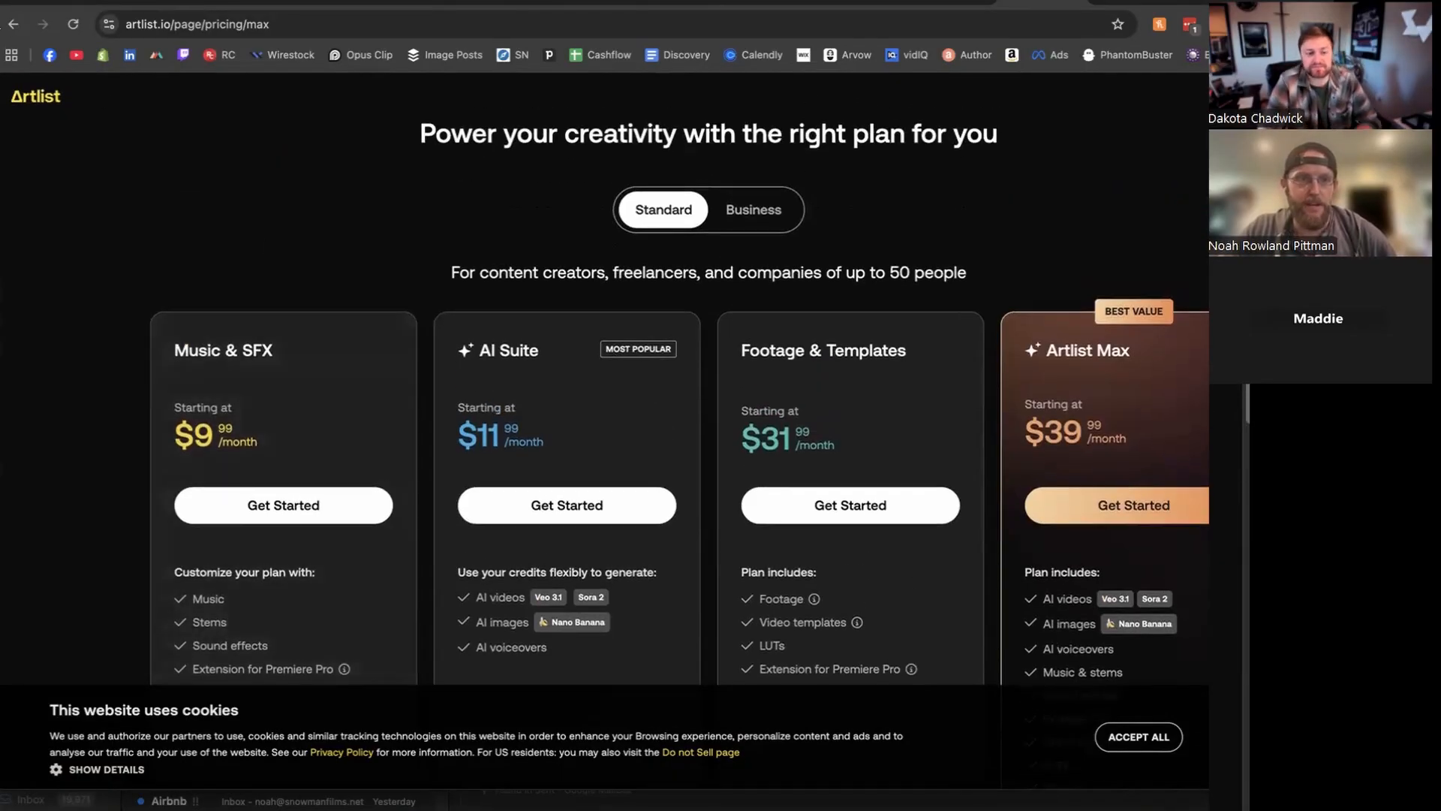
Leave the pricing page and browse the stock clips in Artlist's Footage section
{"action": "left_click", "coordinate": [13, 25]}
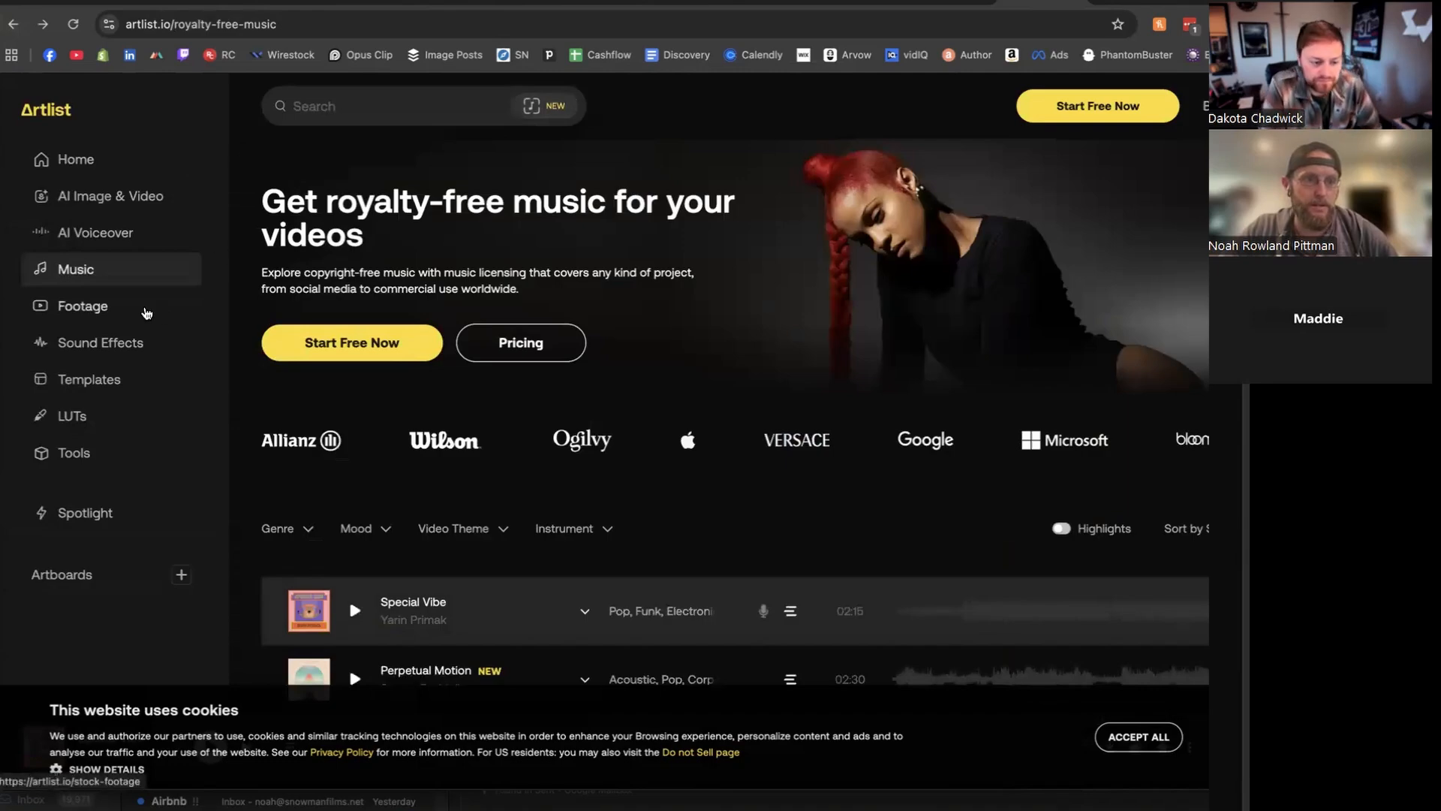
{"action": "left_click", "coordinate": [146, 313]}
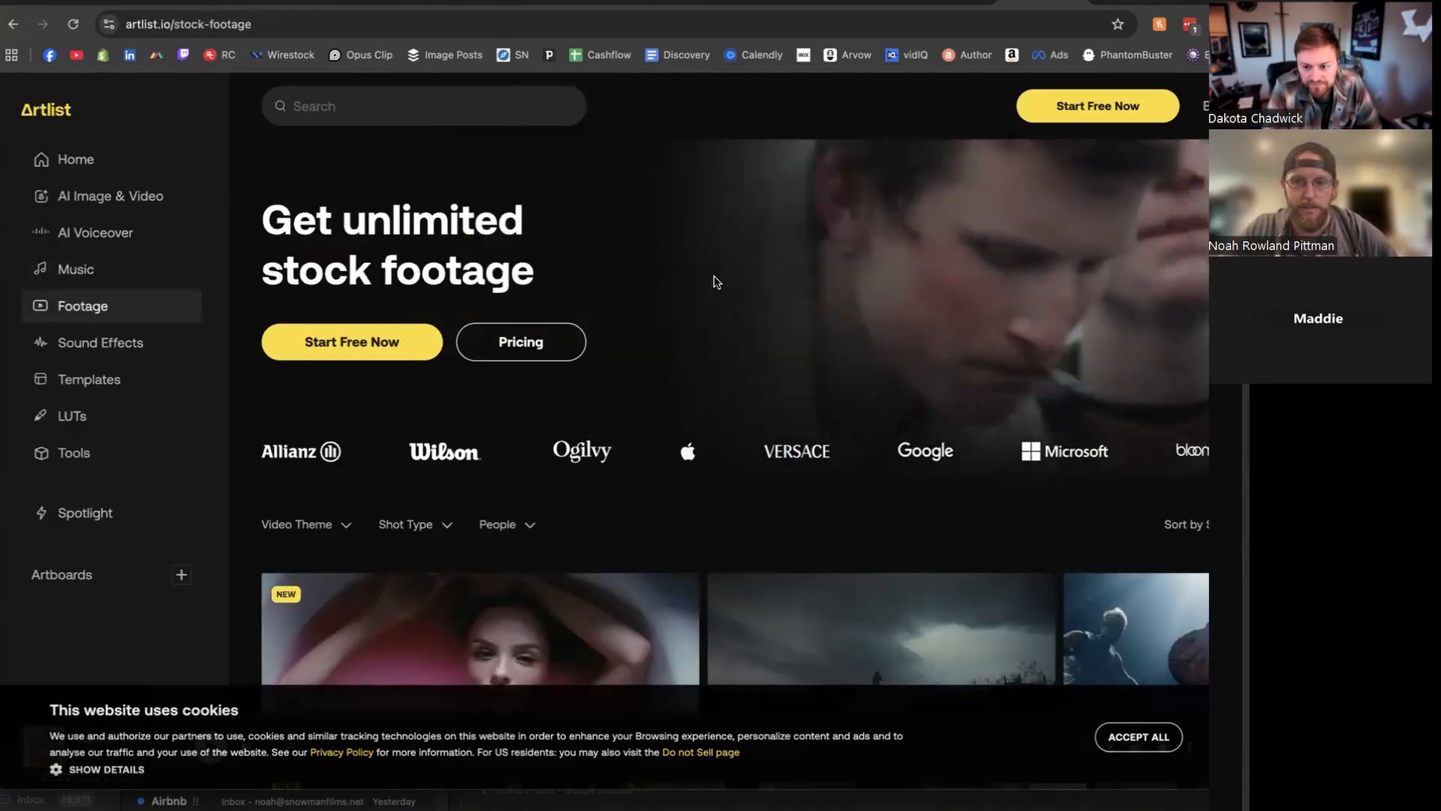
{"action": "scroll", "coordinate": [715, 281], "scroll_direction": "down", "scroll_amount": 5}
{"action": "scroll", "coordinate": [480, 315], "scroll_direction": "down", "scroll_amount": 1}
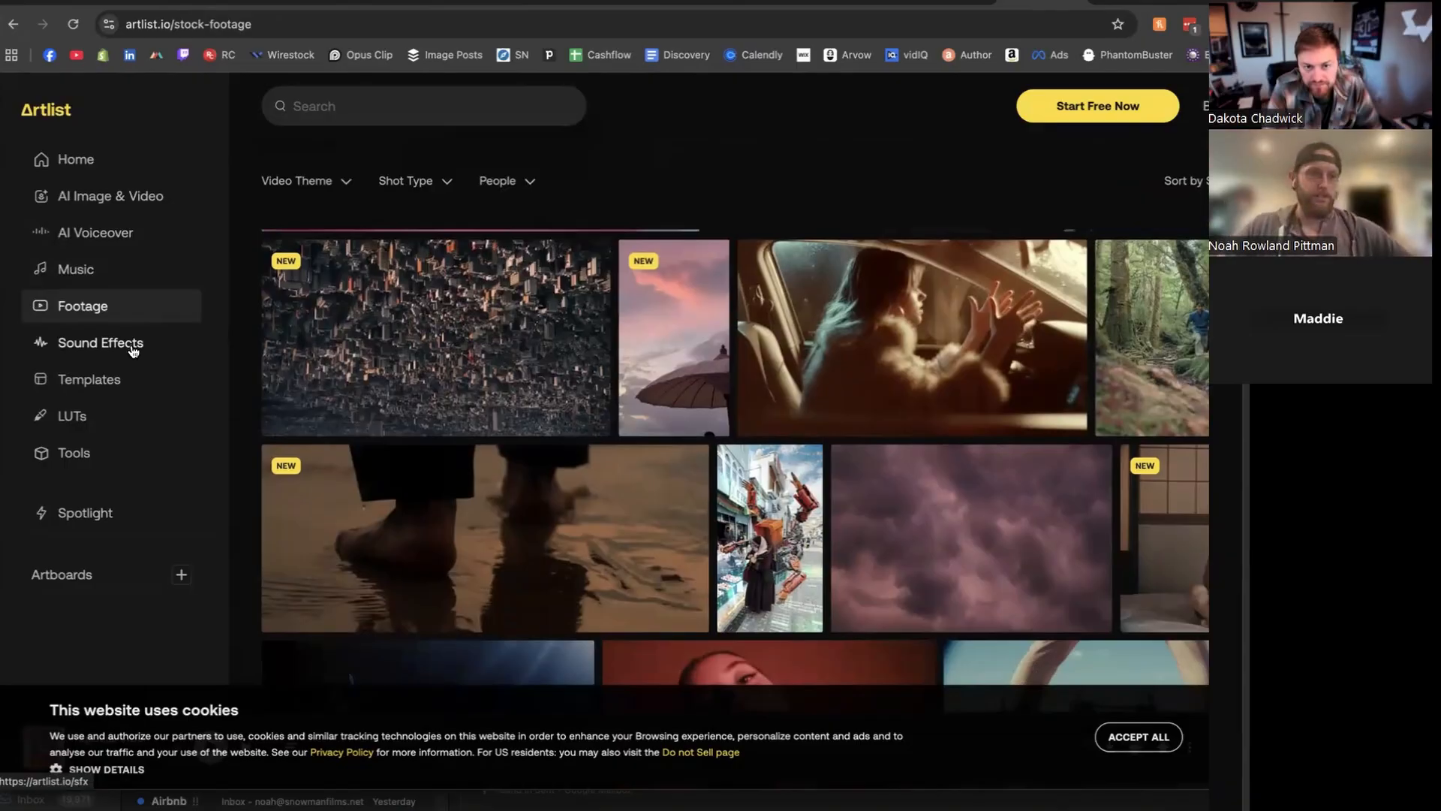
Open Artlist's AI Voiceover section and look through the voices offered for different types of video
{"action": "left_click", "coordinate": [108, 239]}
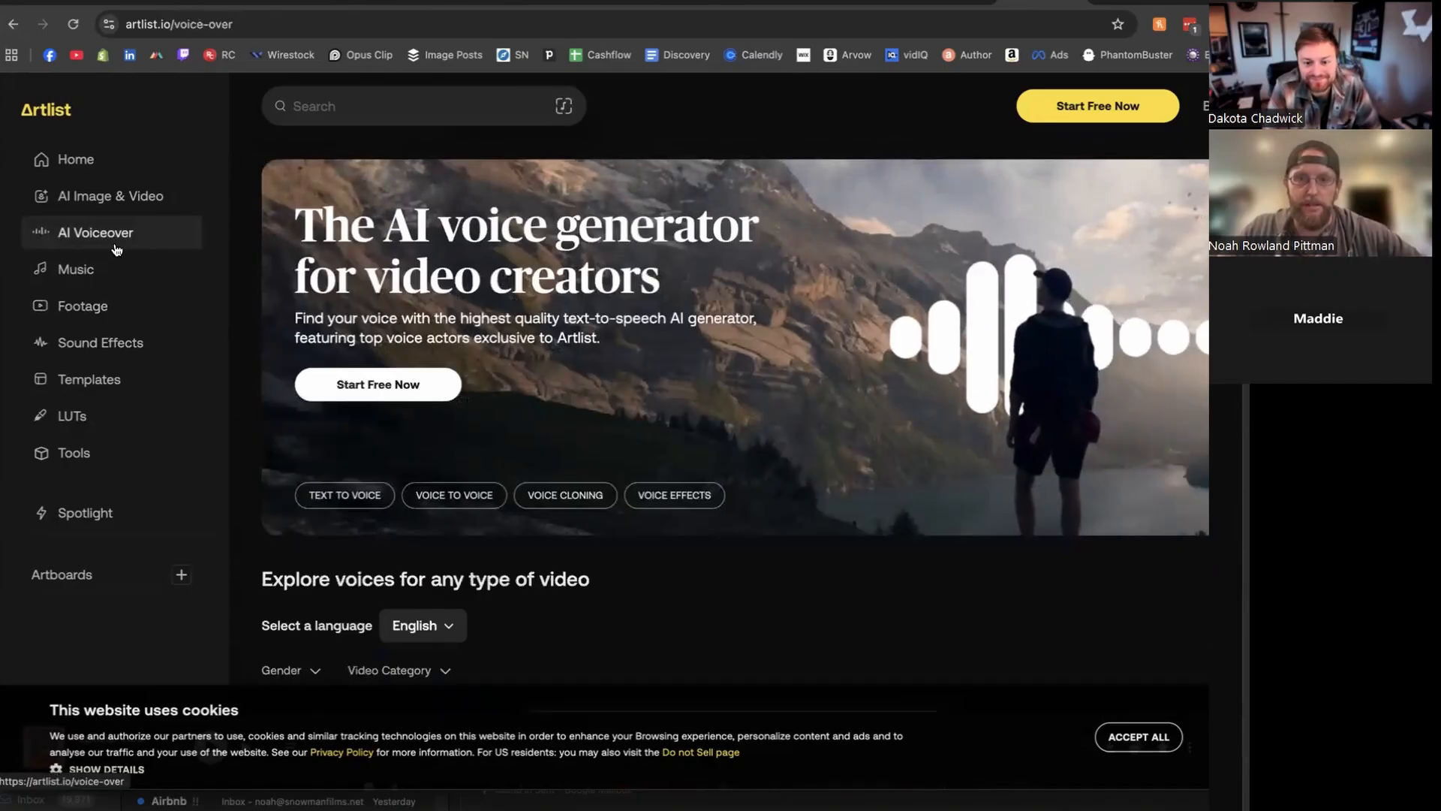
{"action": "scroll", "coordinate": [857, 359], "scroll_direction": "down", "scroll_amount": 6}
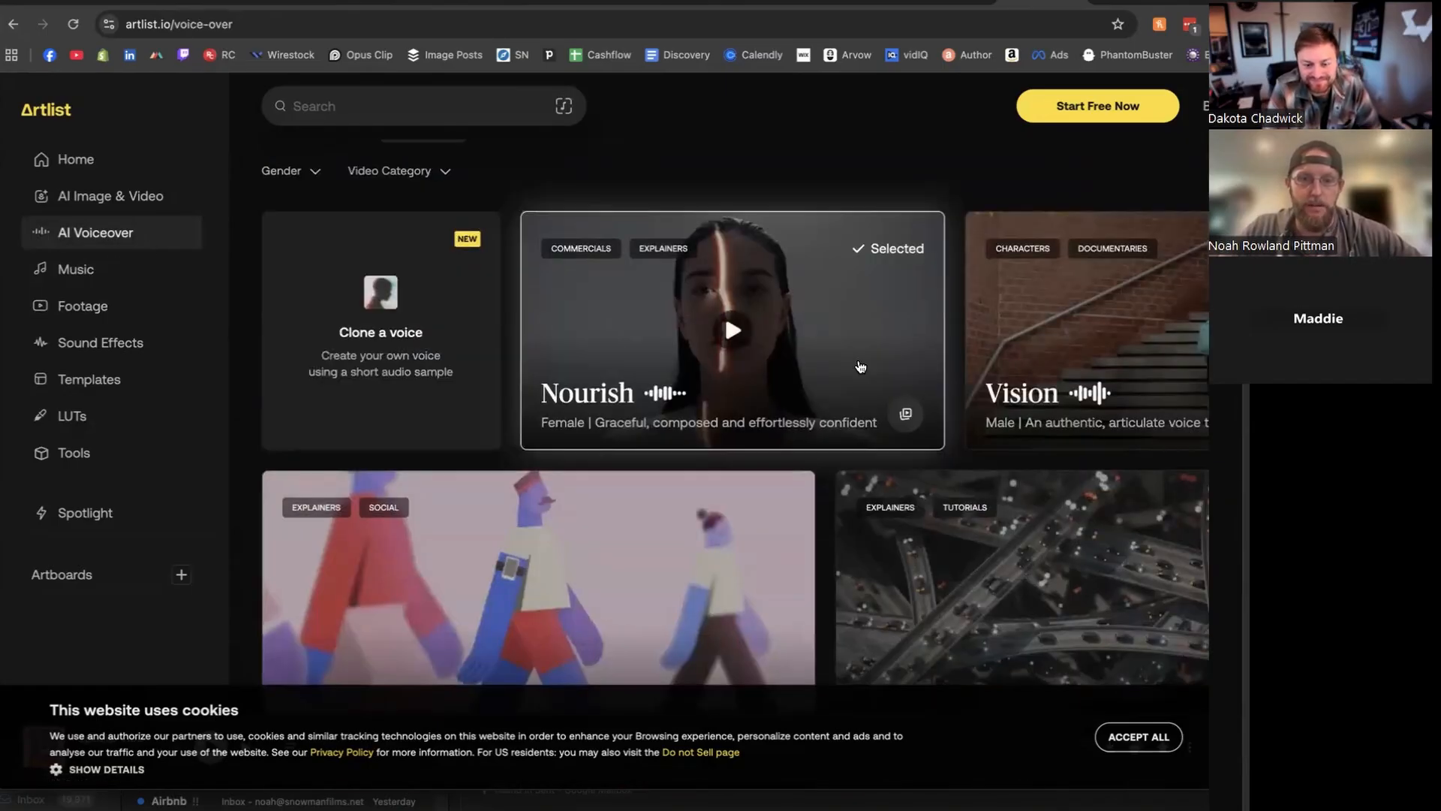
{"action": "scroll", "coordinate": [861, 367], "scroll_direction": "down", "scroll_amount": 5}
{"action": "scroll", "coordinate": [861, 366], "scroll_direction": "down", "scroll_amount": 3}
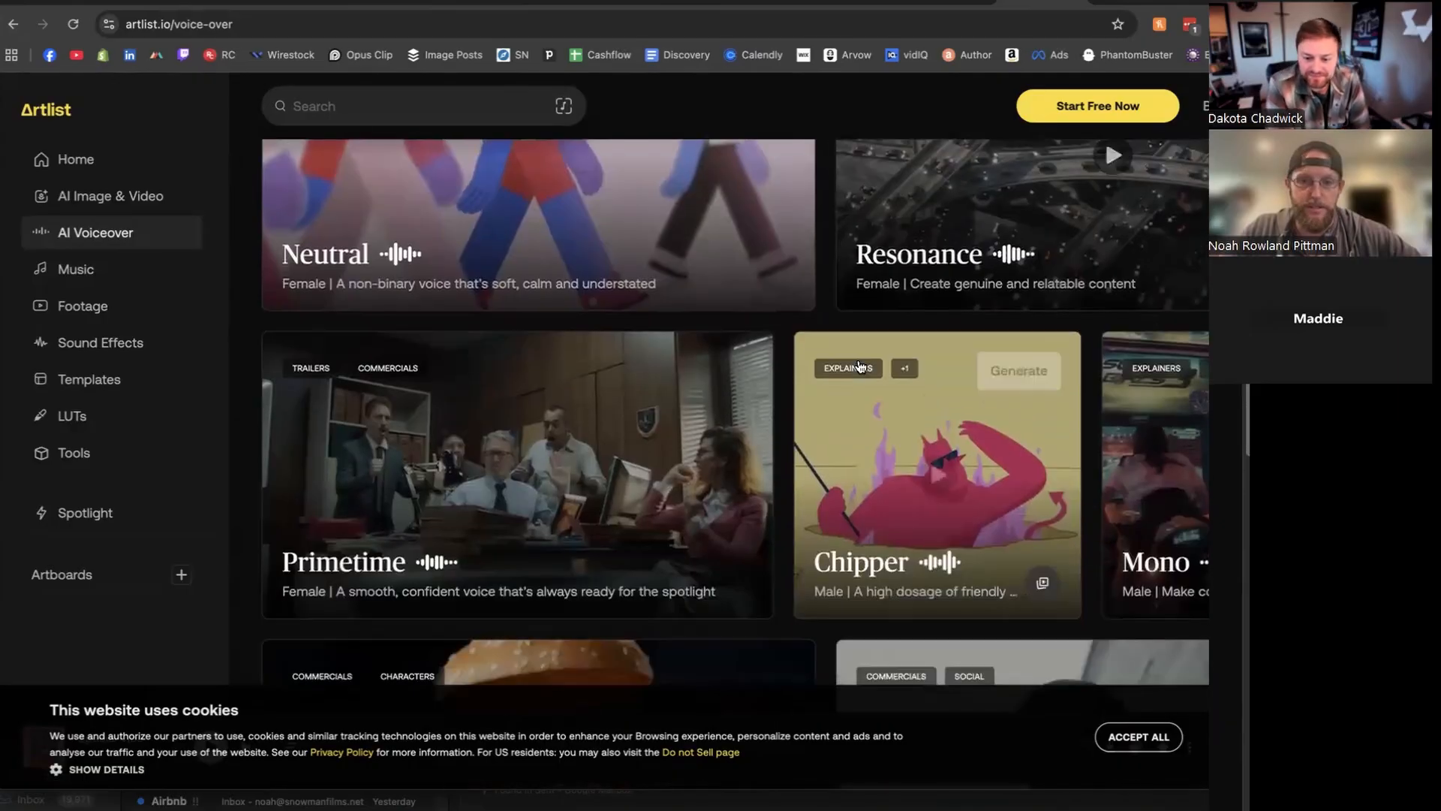
{"action": "scroll", "coordinate": [863, 367], "scroll_direction": "down", "scroll_amount": 2}
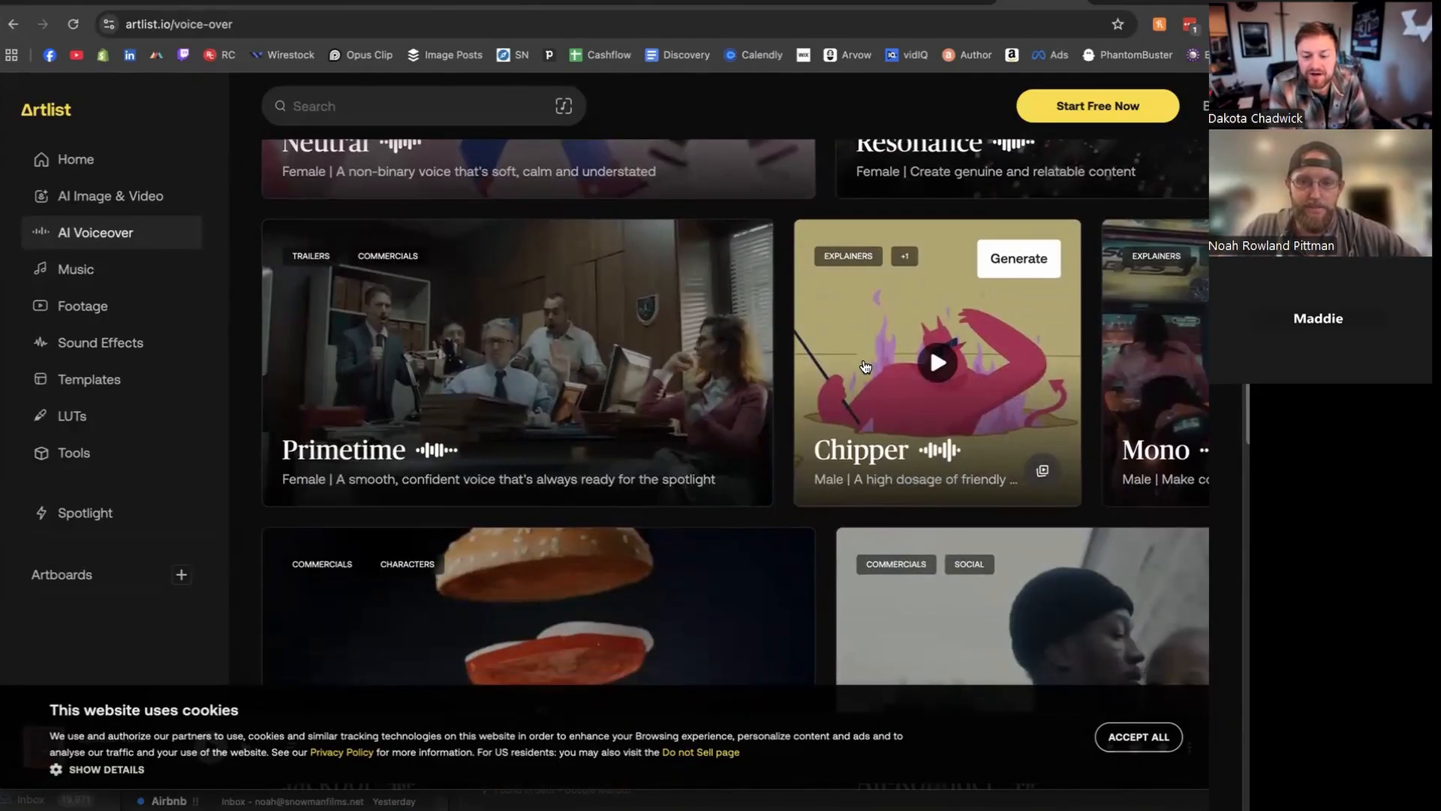
{"action": "scroll", "coordinate": [866, 367], "scroll_direction": "down", "scroll_amount": 3}
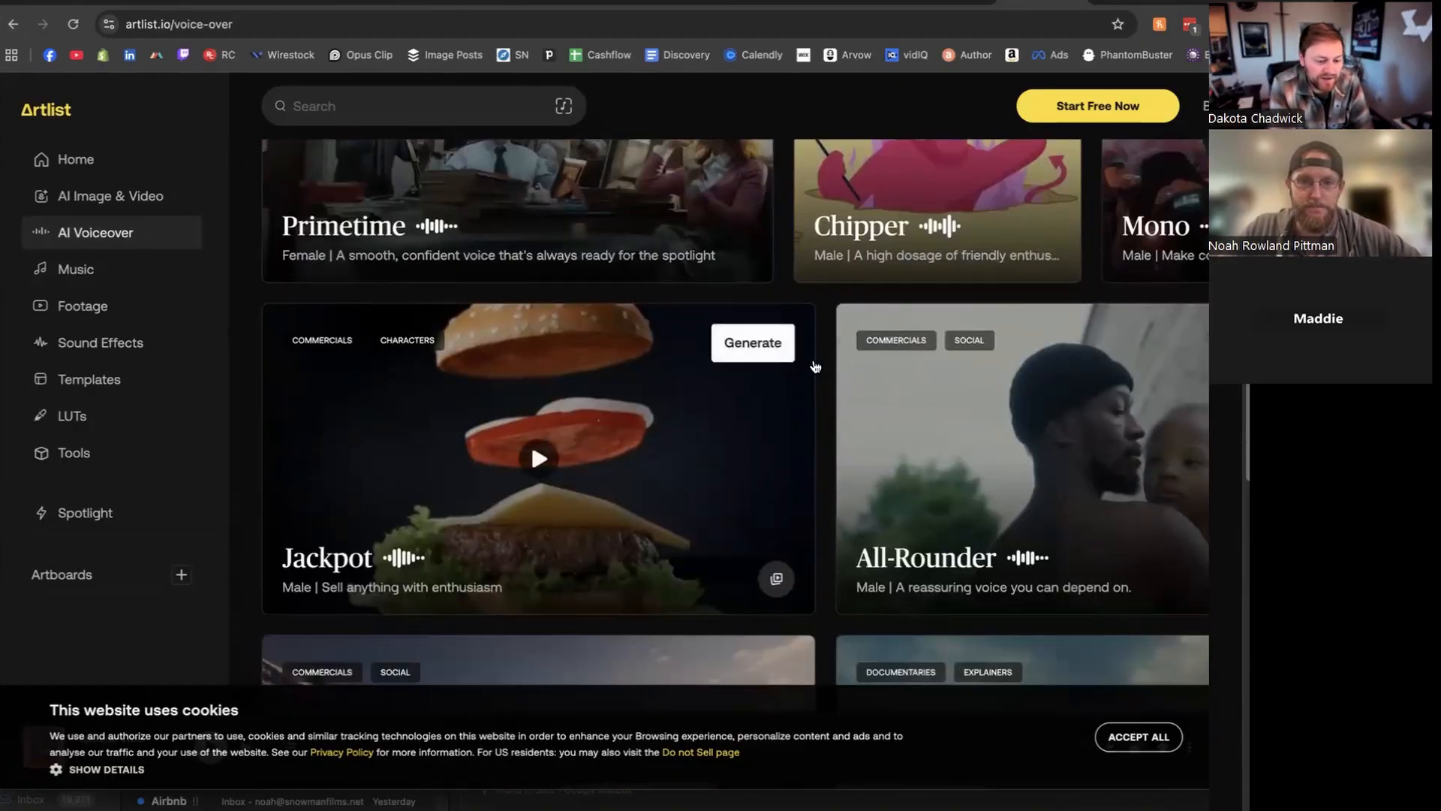
{"action": "scroll", "coordinate": [807, 362], "scroll_direction": "up", "scroll_amount": 10}
{"action": "scroll", "coordinate": [835, 353], "scroll_direction": "down", "scroll_amount": 2}
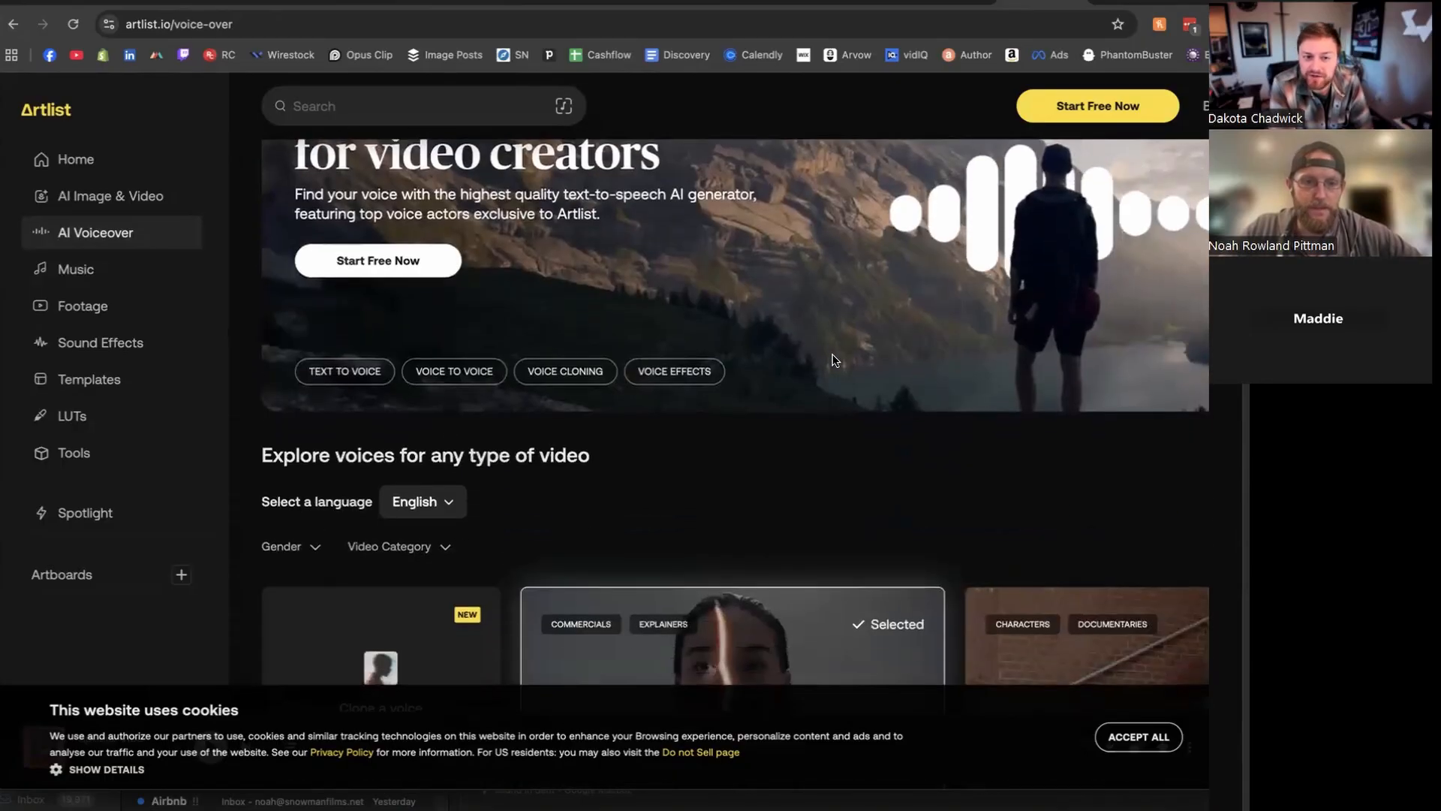
Filter the AI voices by the Male gender and look through the matching voices
{"action": "left_click", "coordinate": [316, 552]}
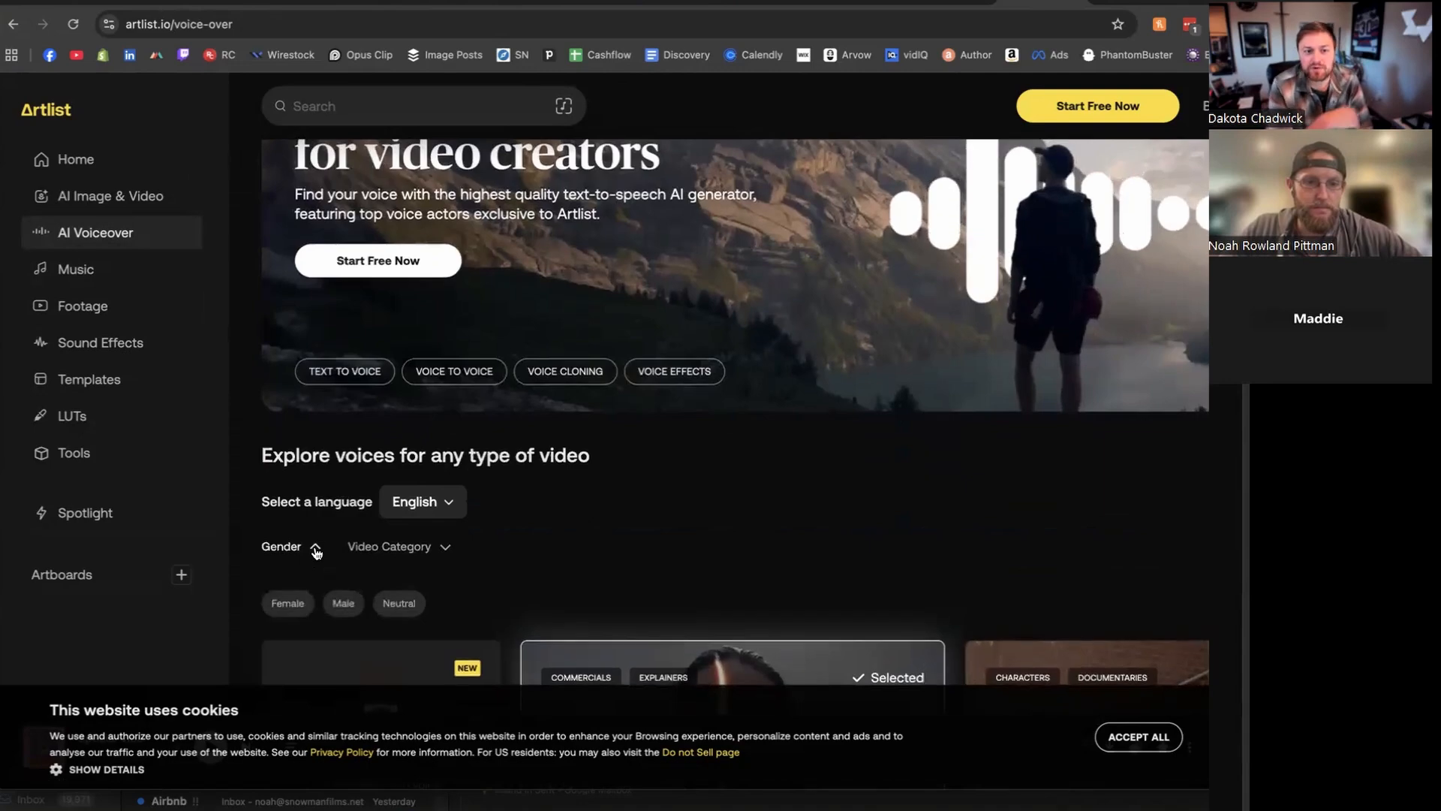
{"action": "left_click", "coordinate": [343, 601]}
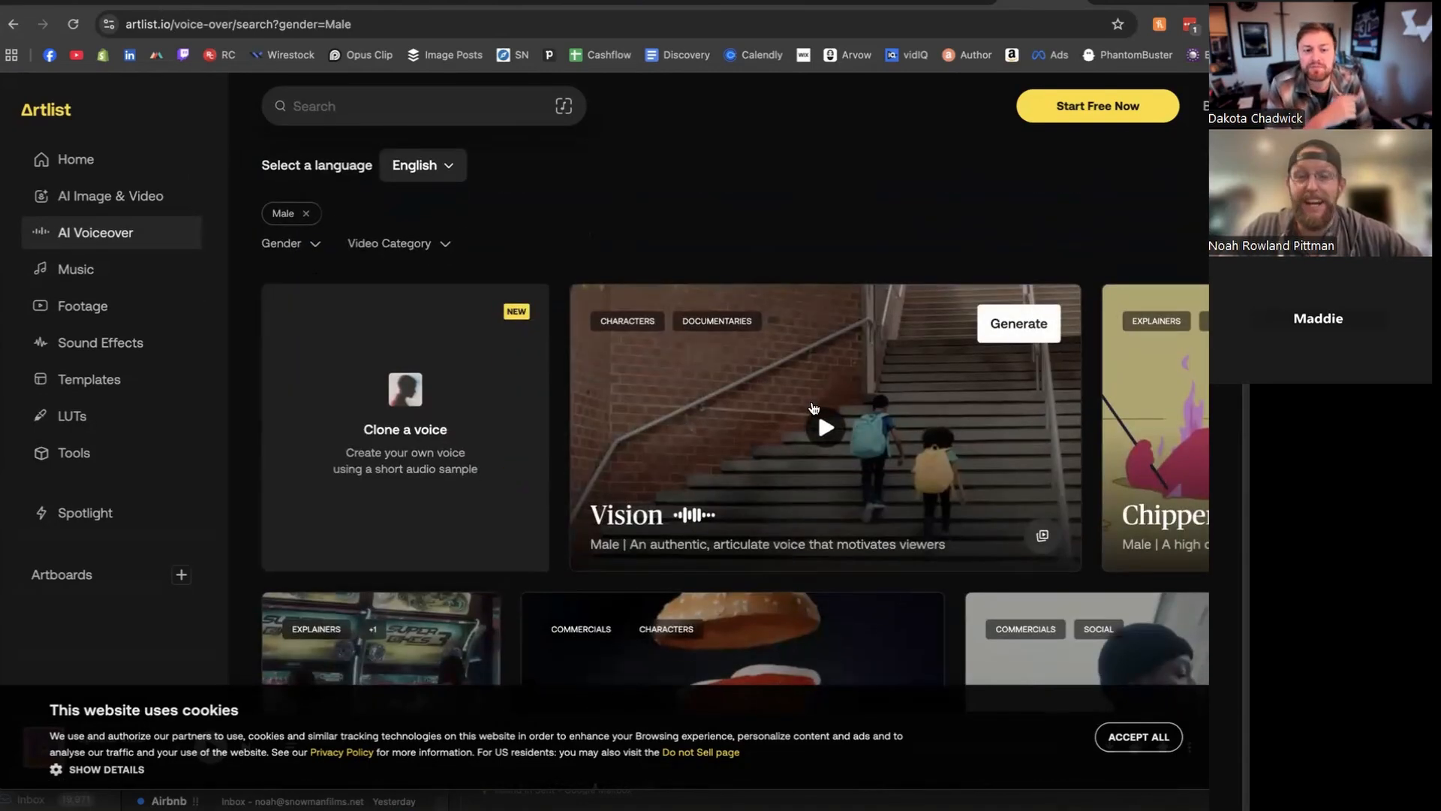
{"action": "scroll", "coordinate": [786, 215], "scroll_direction": "down", "scroll_amount": 4}
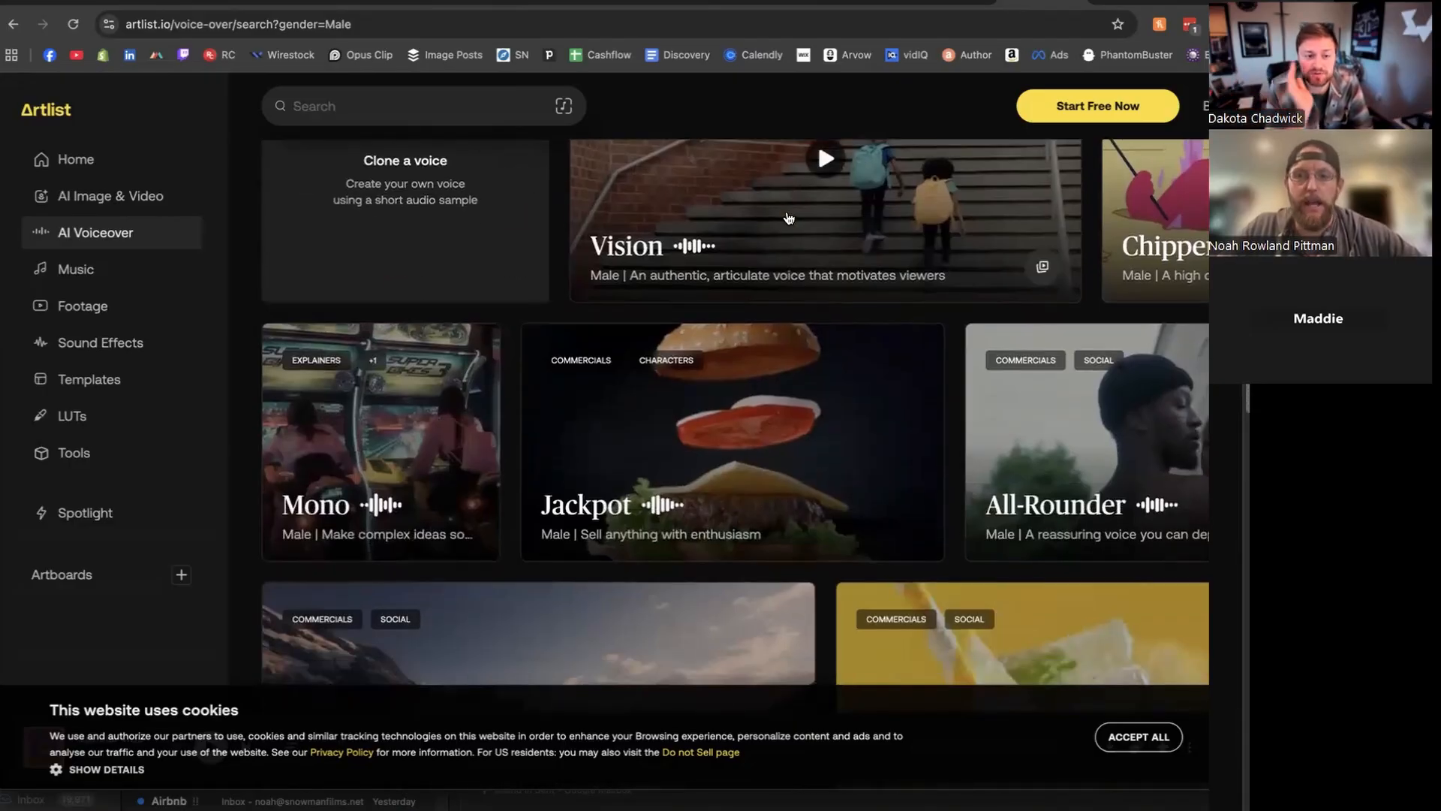
{"action": "scroll", "coordinate": [788, 219], "scroll_direction": "down", "scroll_amount": 6}
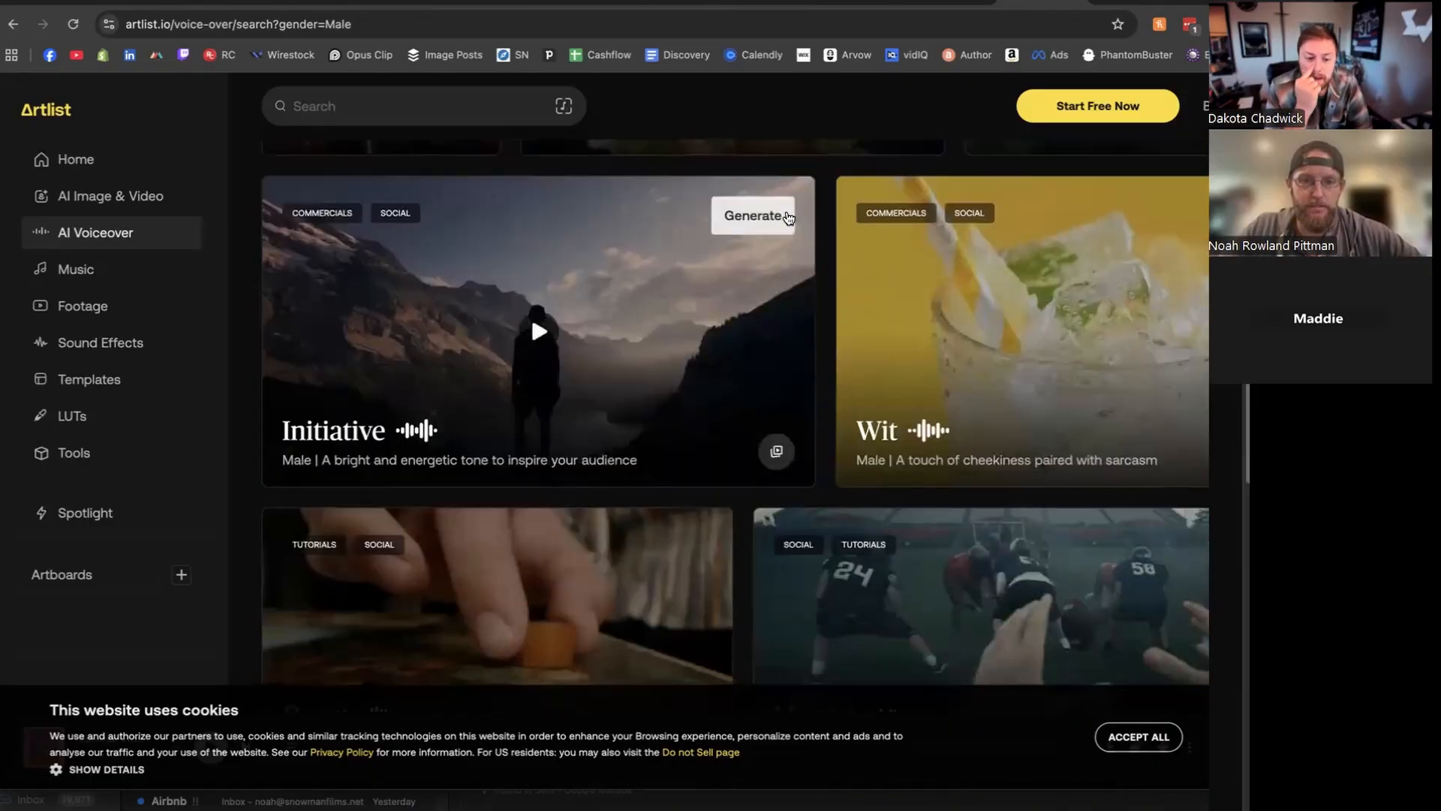
{"action": "scroll", "coordinate": [788, 218], "scroll_direction": "down", "scroll_amount": 9}
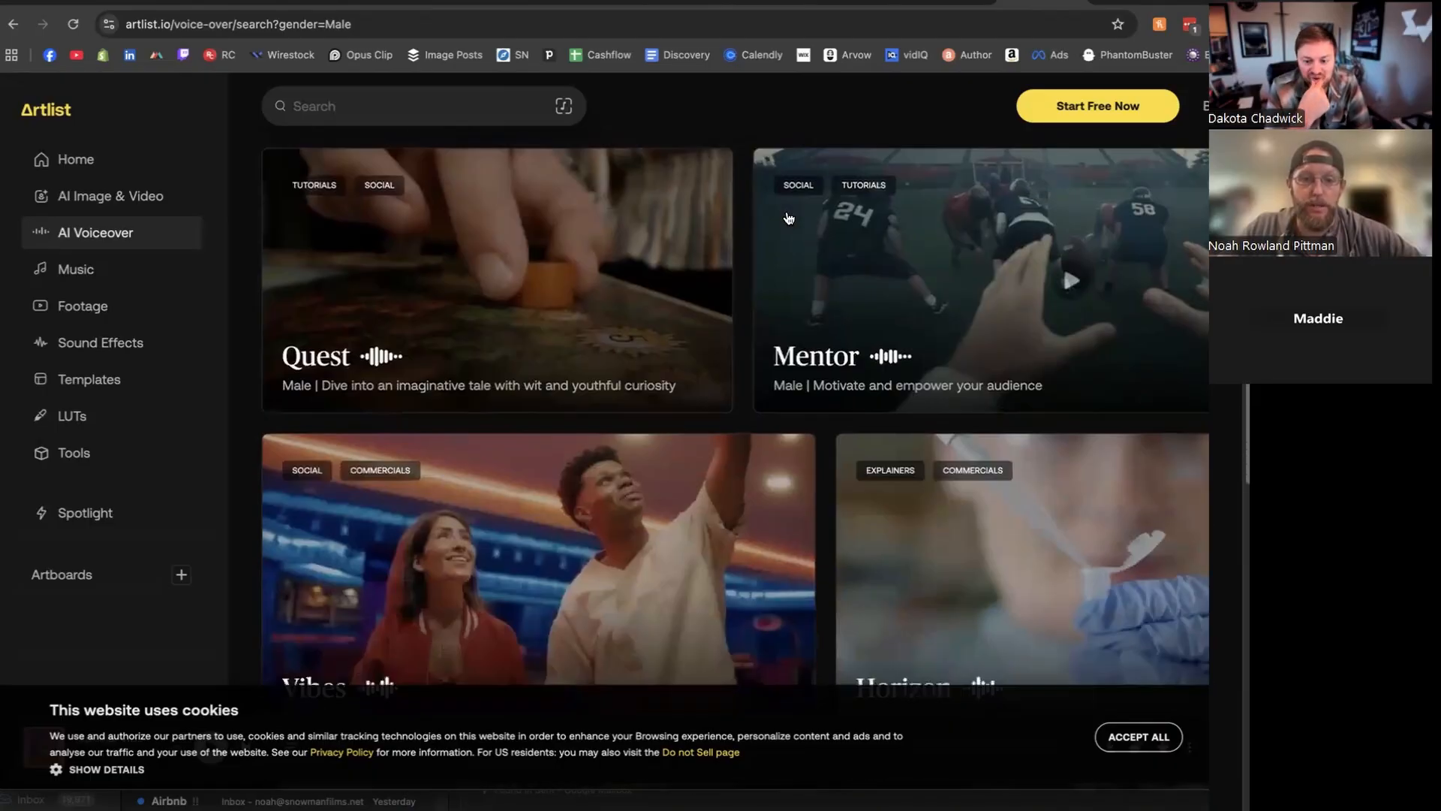
{"action": "scroll", "coordinate": [788, 219], "scroll_direction": "down", "scroll_amount": 8}
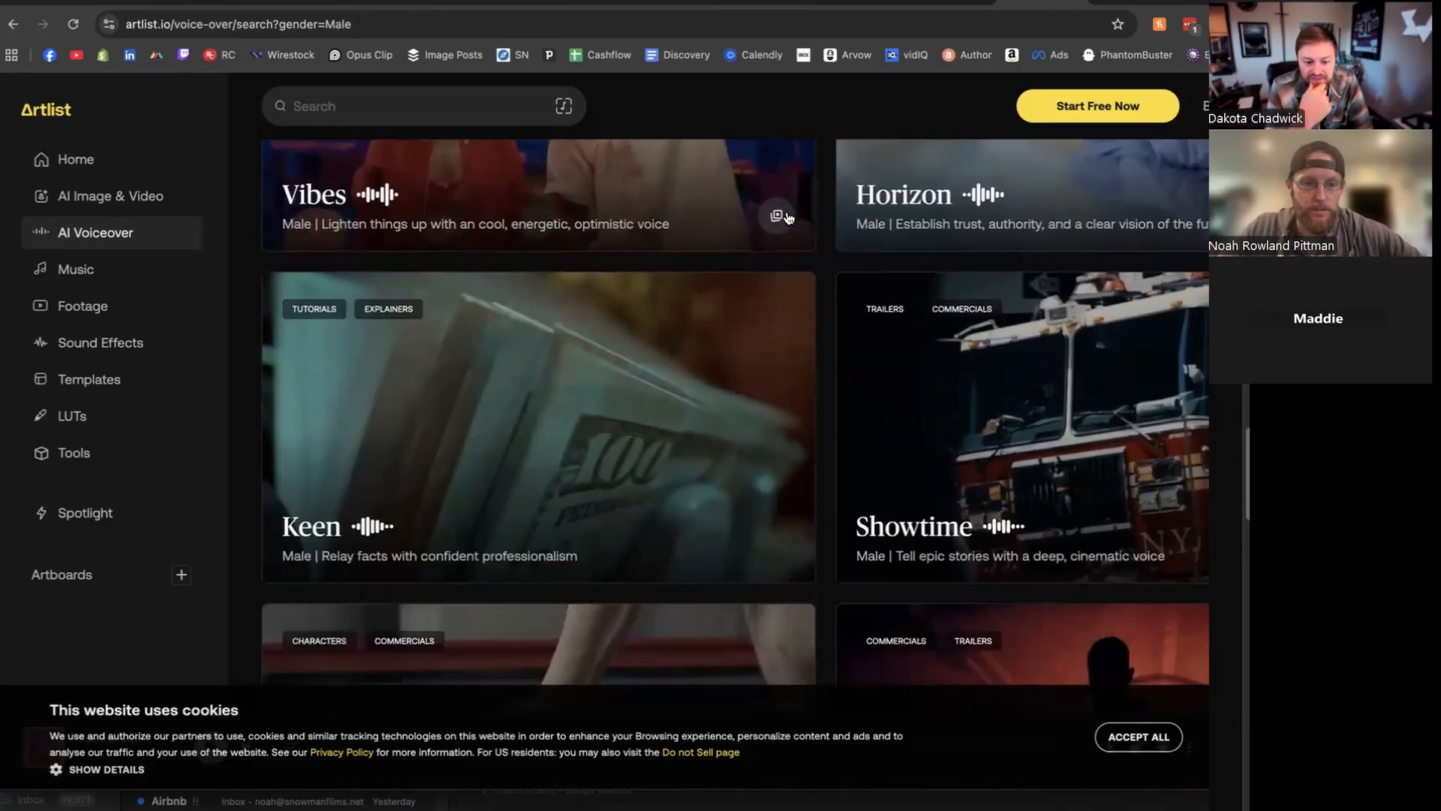
{"action": "scroll", "coordinate": [788, 219], "scroll_direction": "down", "scroll_amount": 9}
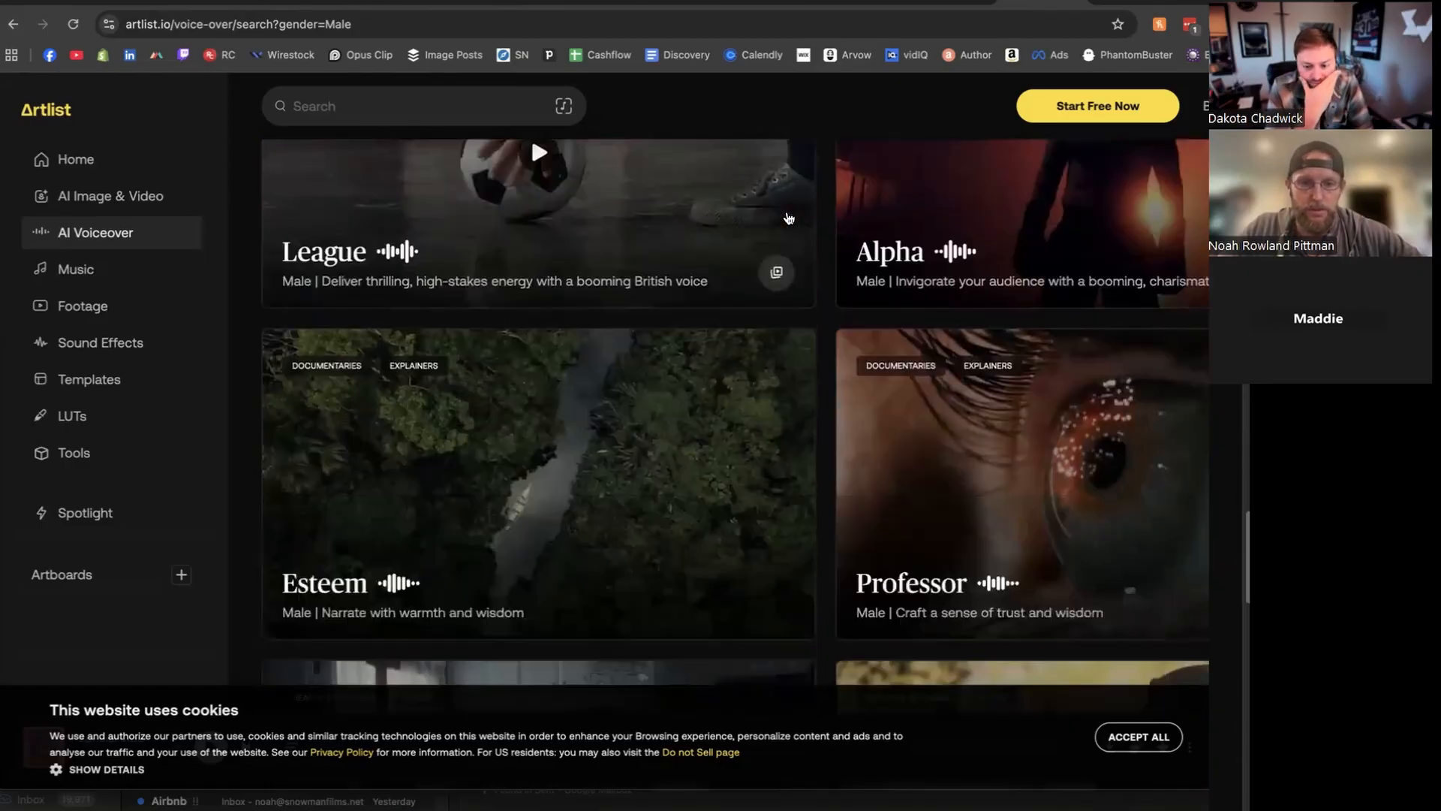
{"action": "scroll", "coordinate": [788, 219], "scroll_direction": "down", "scroll_amount": 7}
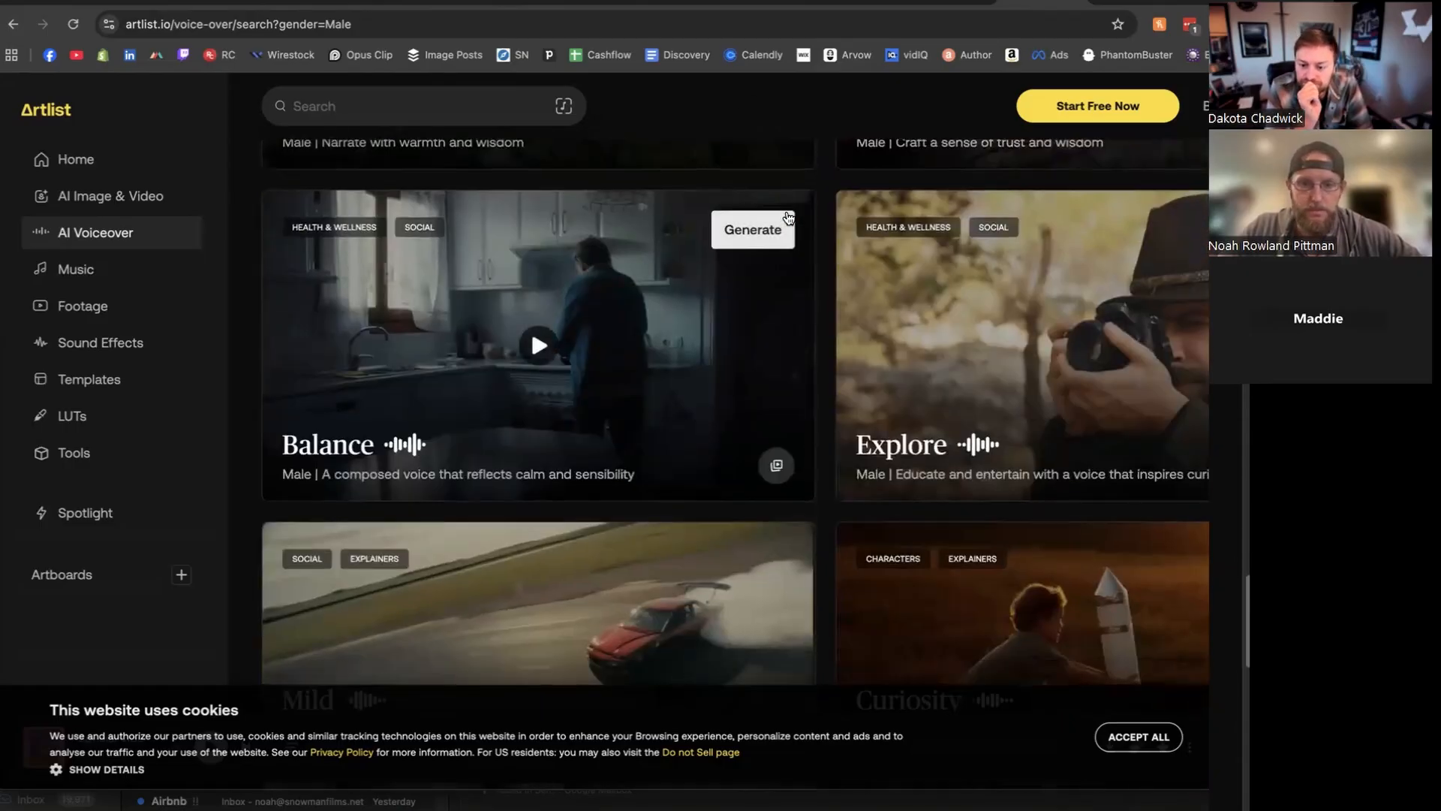
{"action": "scroll", "coordinate": [788, 218], "scroll_direction": "up", "scroll_amount": 20}
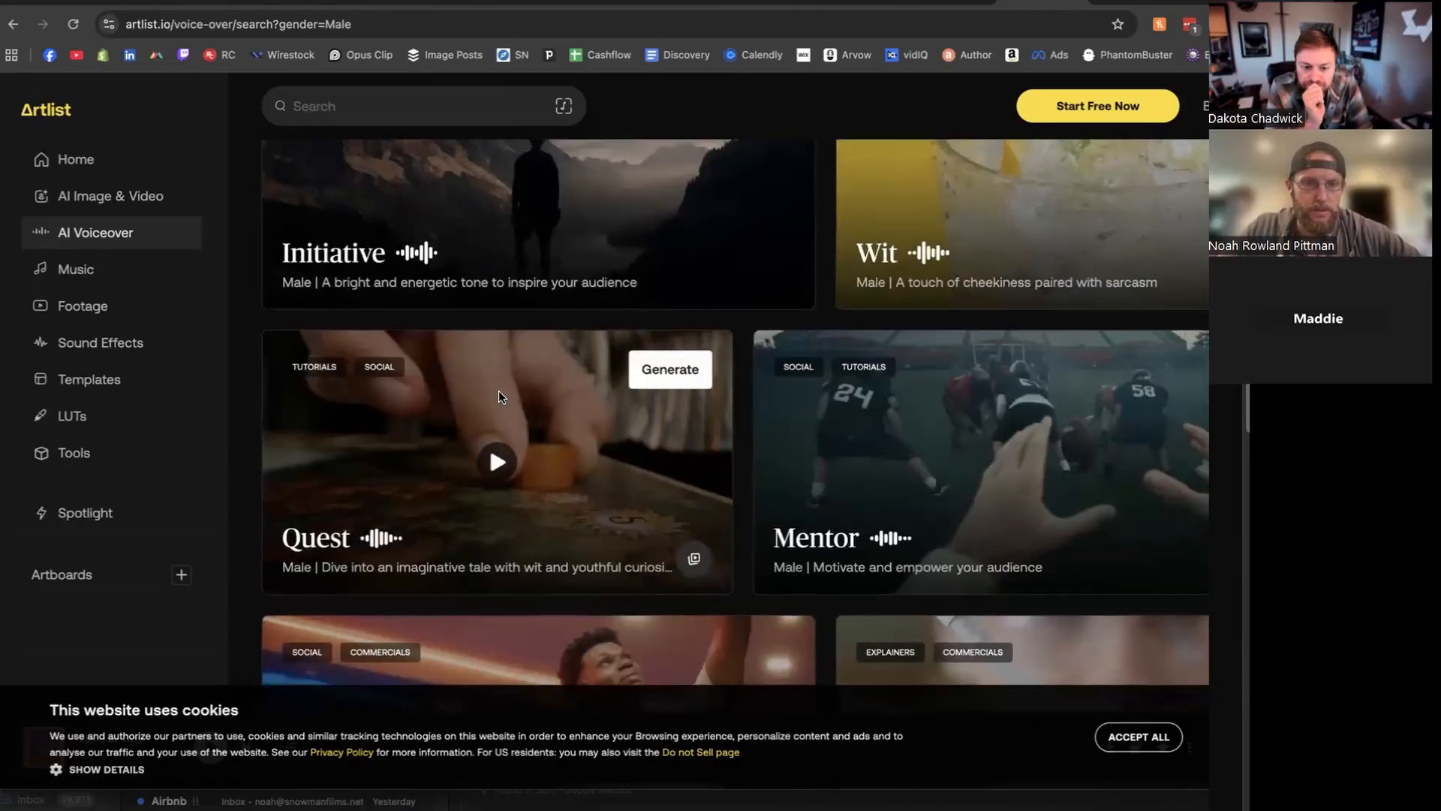
Narrow the male voices to the Trailers video category and play the sample of the Alpha voice
{"action": "scroll", "coordinate": [512, 418], "scroll_direction": "down", "scroll_amount": 3}
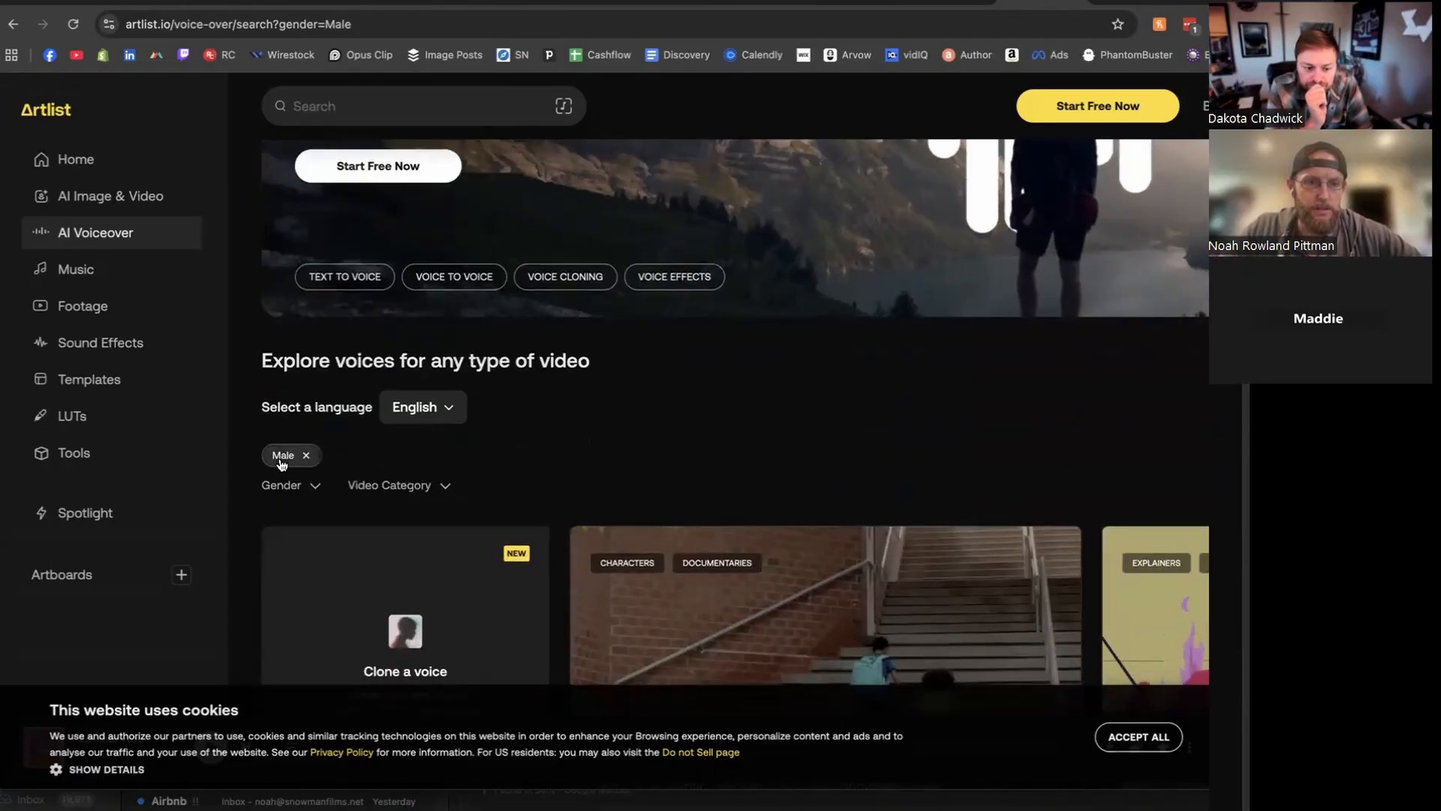
{"action": "left_click", "coordinate": [444, 486]}
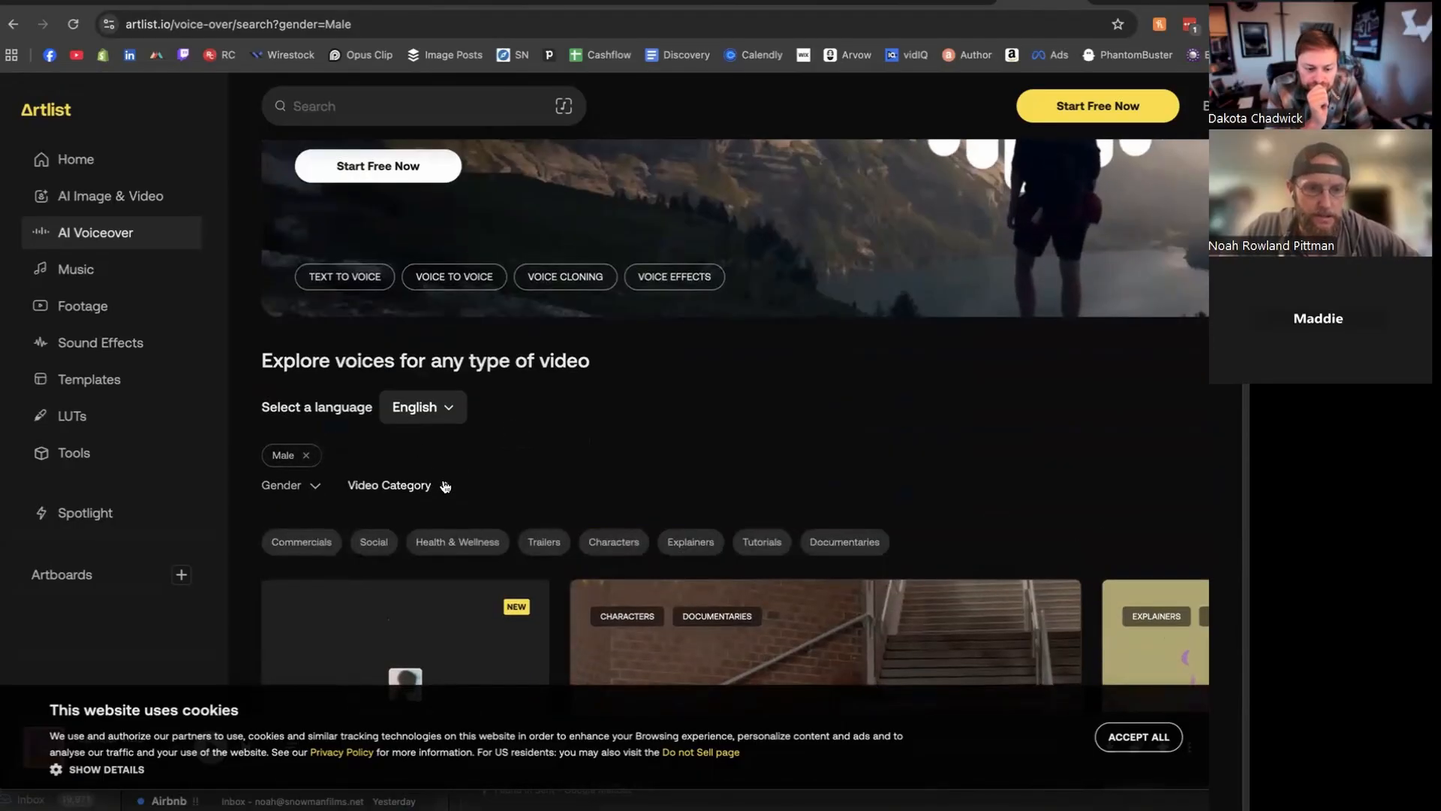
{"action": "left_click", "coordinate": [543, 542]}
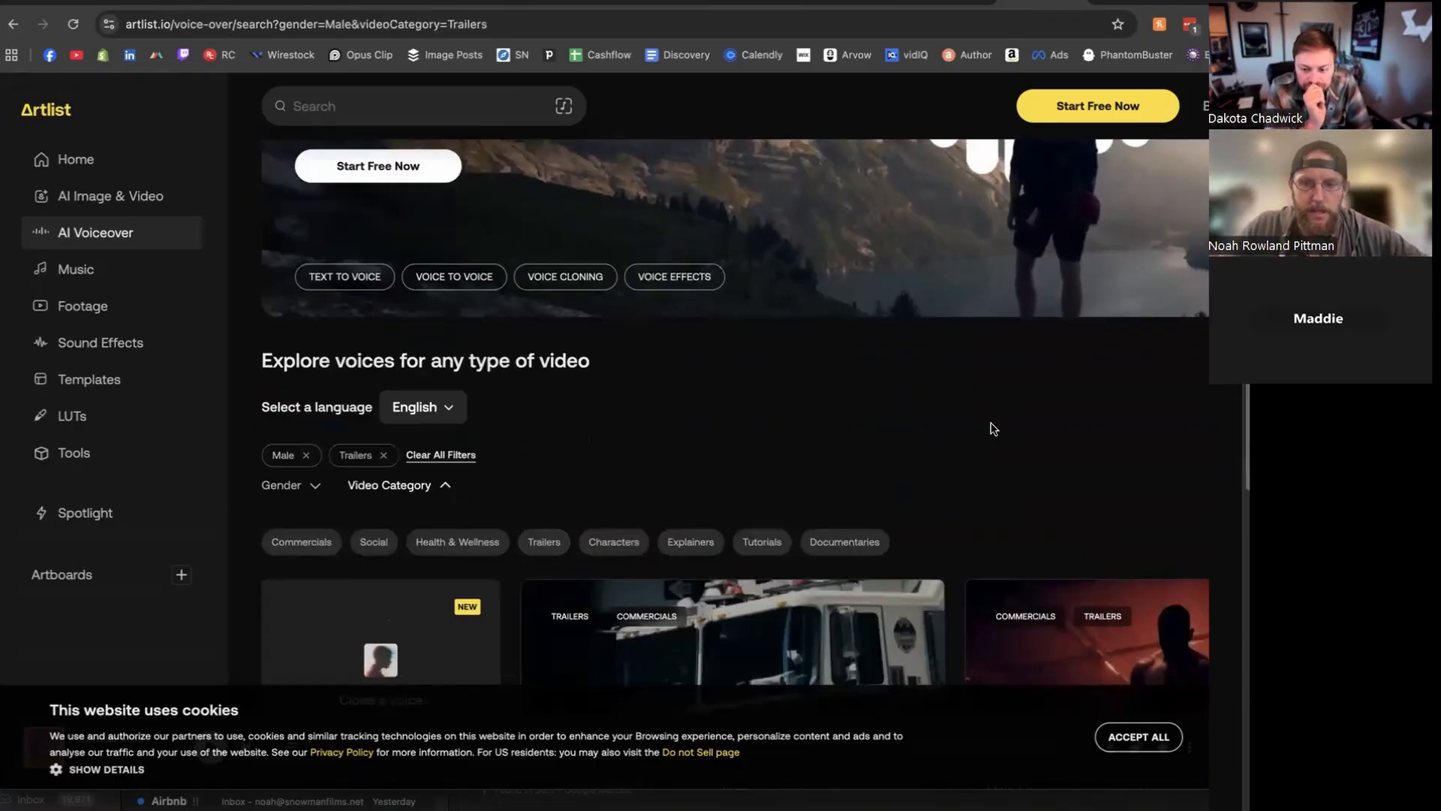
{"action": "scroll", "coordinate": [988, 430], "scroll_direction": "down", "scroll_amount": 5}
{"action": "mouse_move", "coordinate": [1183, 270]}
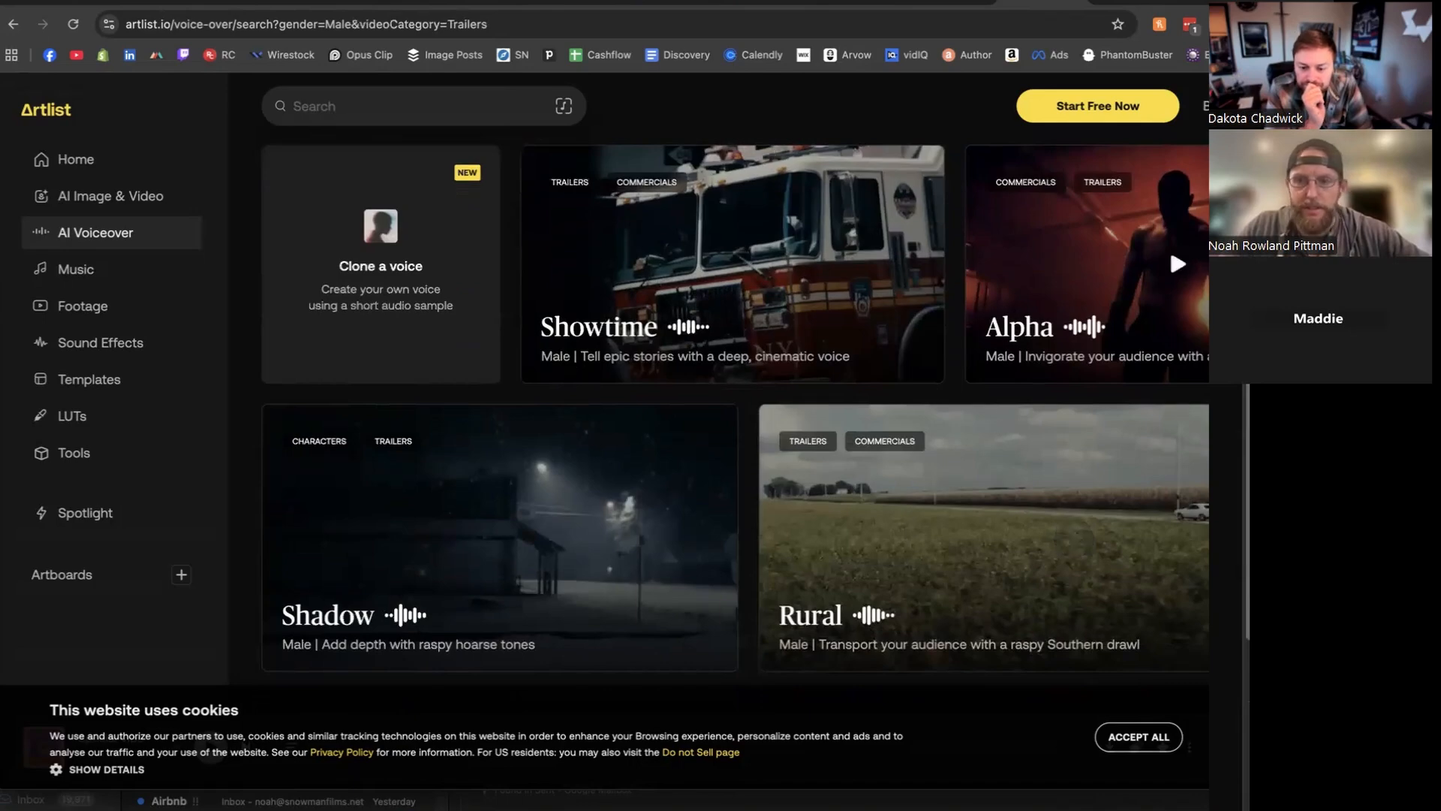
{"action": "left_click", "coordinate": [1175, 274]}
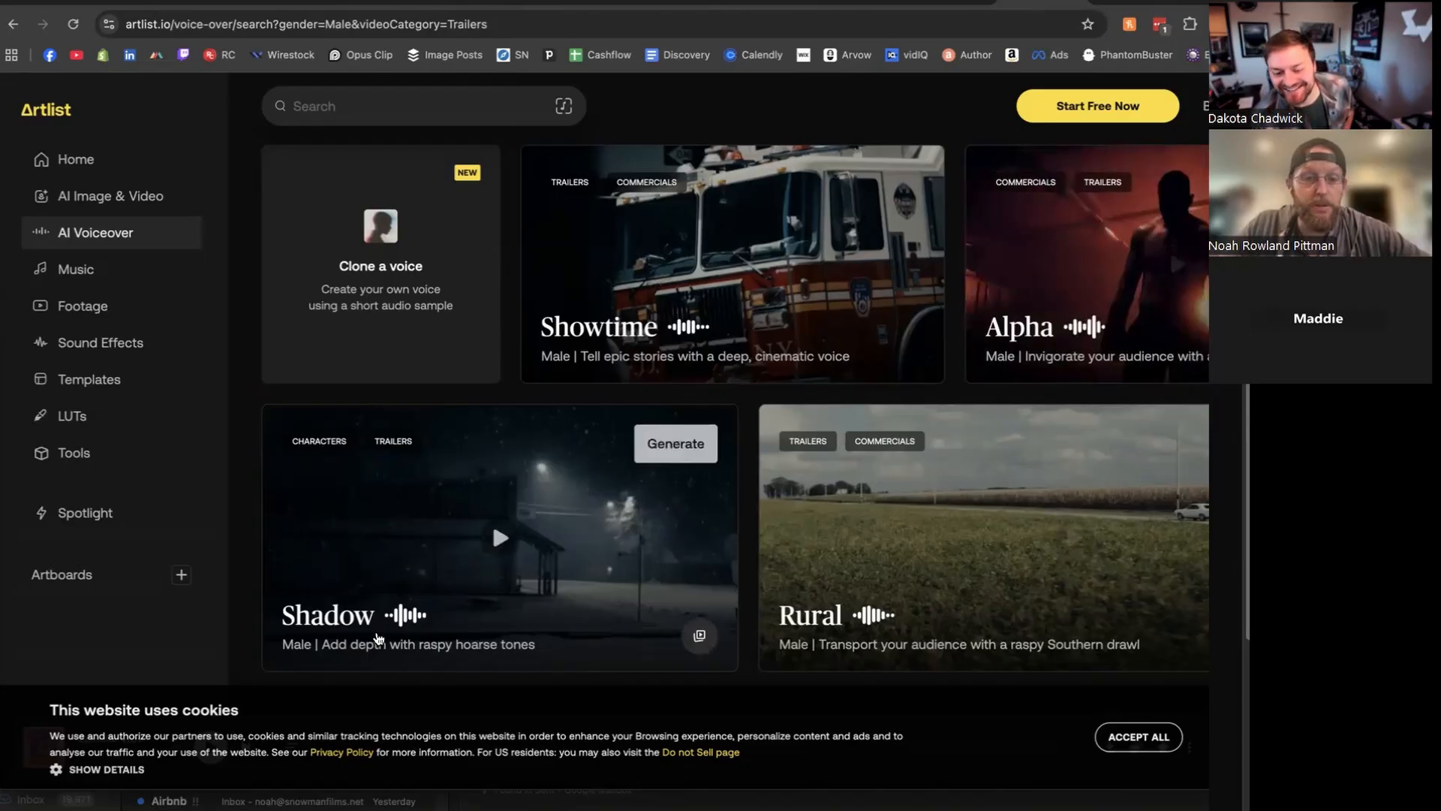
Play the Shadow voice sample, then sign in to Artlist with the saved account credentials to generate with that voice
{"action": "left_click", "coordinate": [497, 539]}
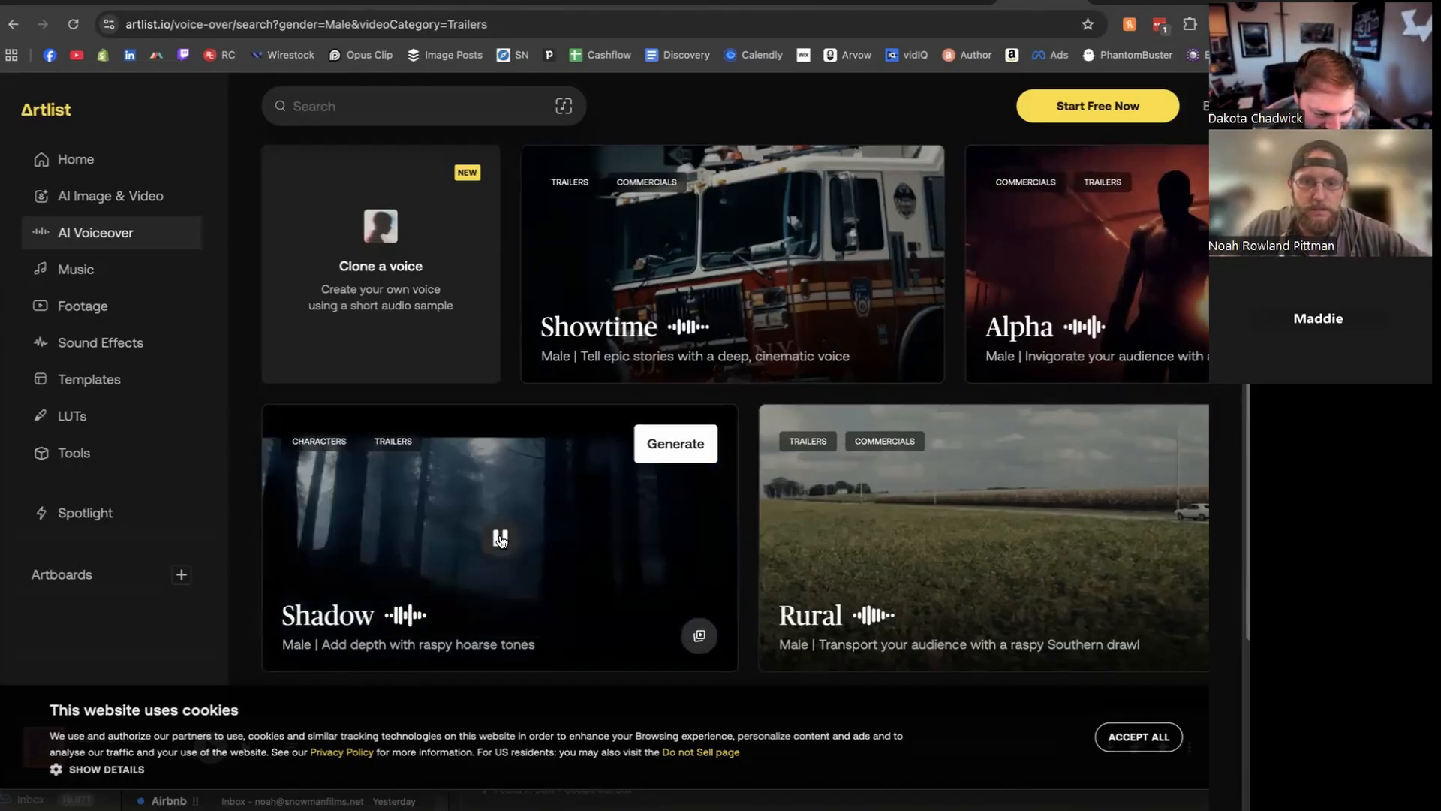
{"action": "left_click", "coordinate": [677, 450]}
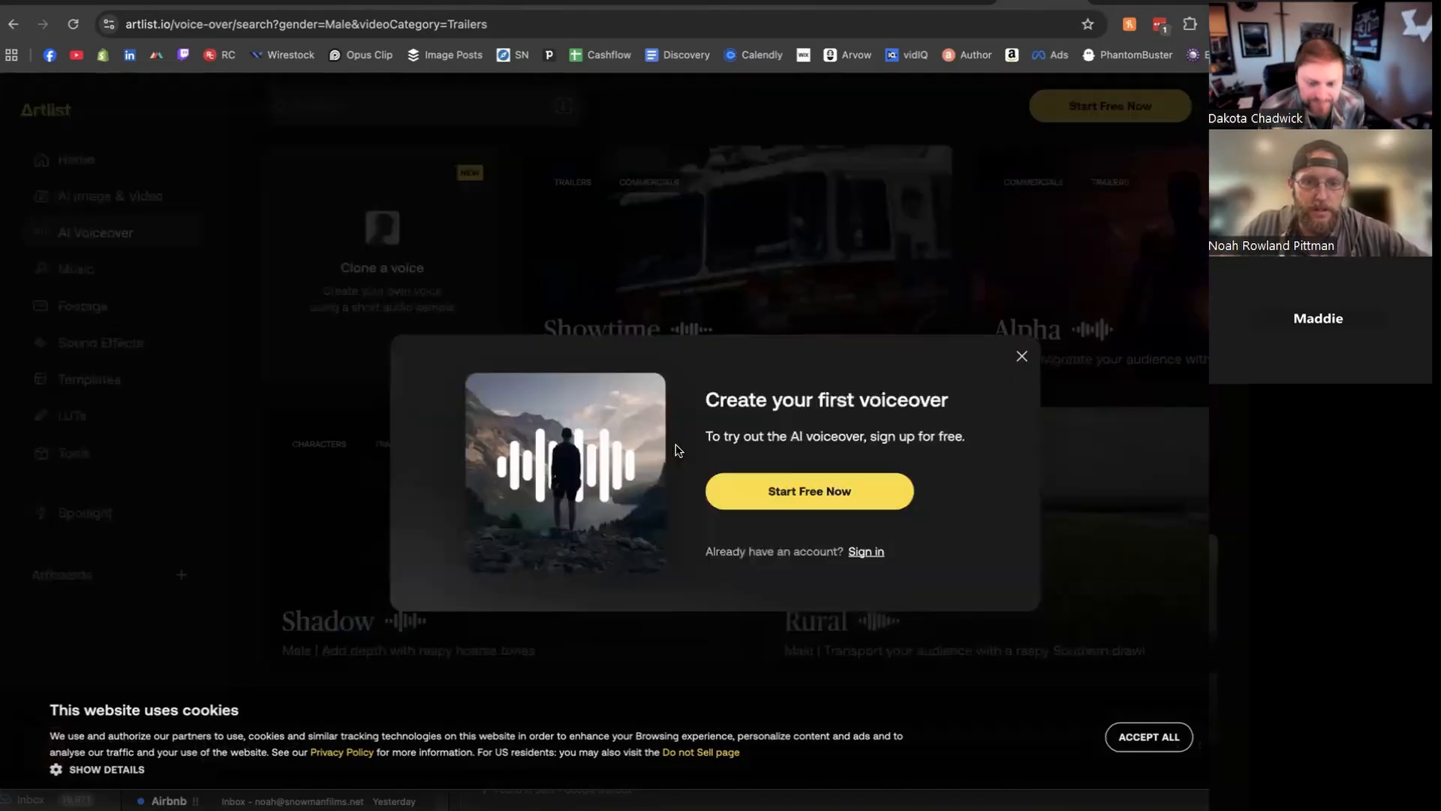
{"action": "left_click", "coordinate": [856, 553]}
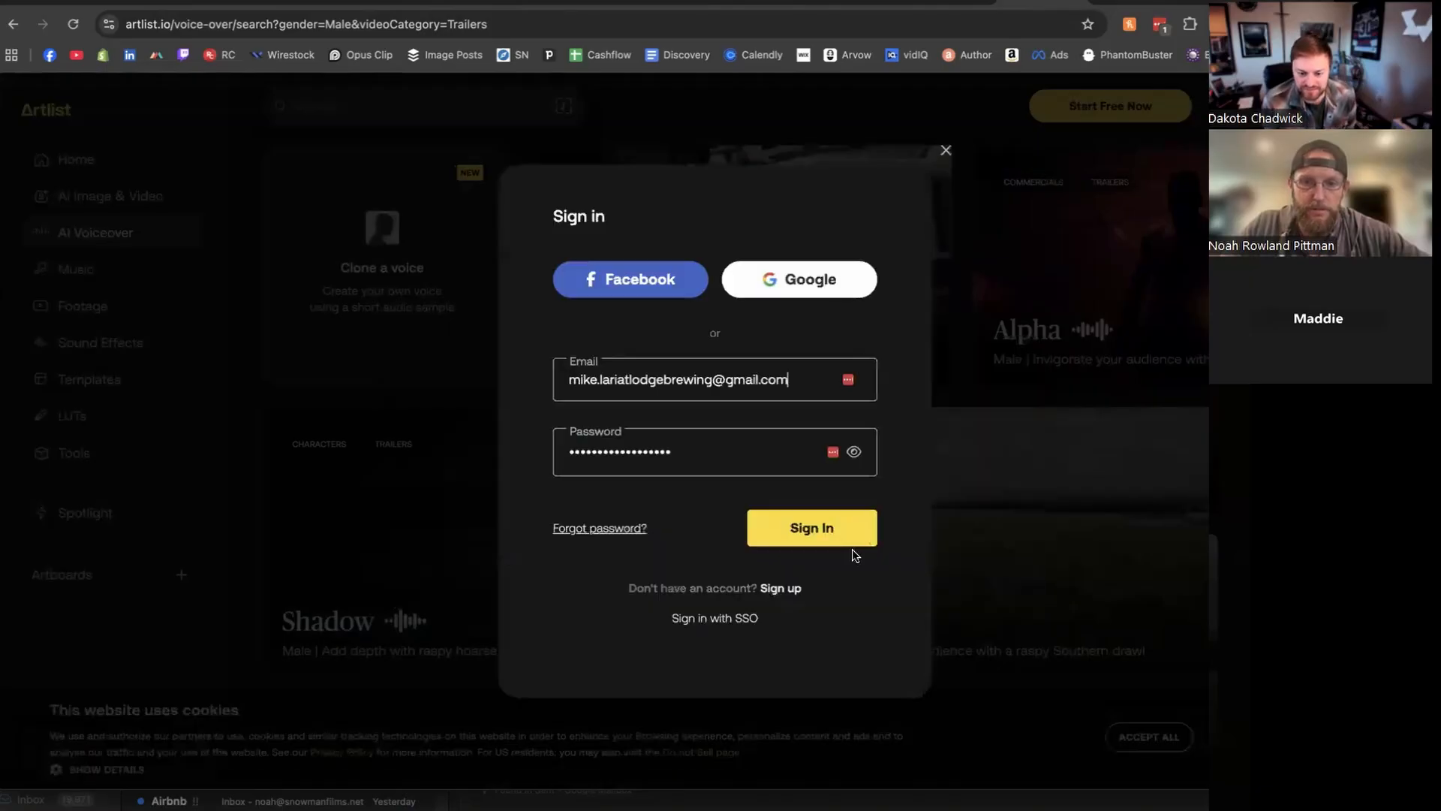
{"action": "left_click", "coordinate": [851, 537]}
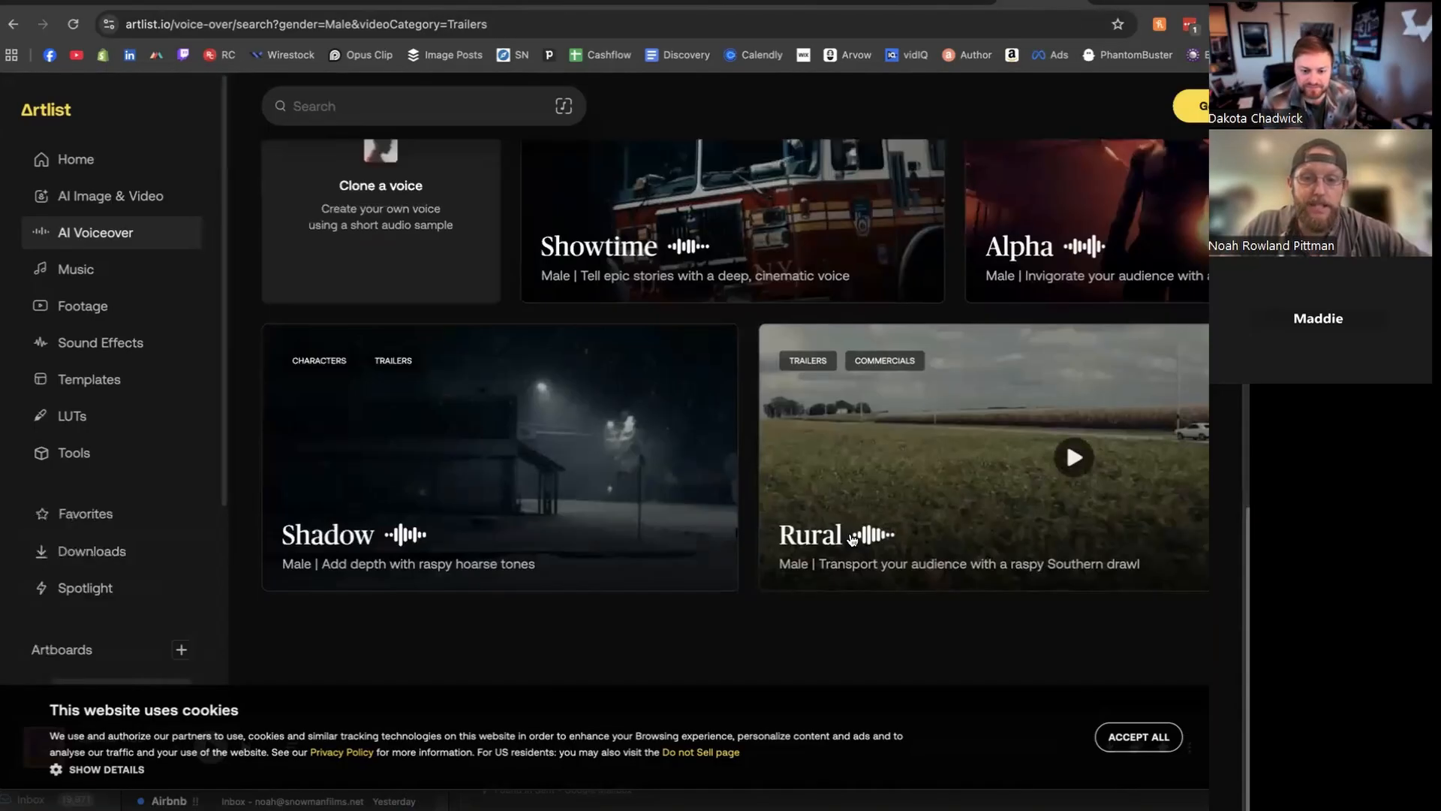
Generate an AI voiceover with the Shadow voice from the text "we're doing an editing class"
{"action": "left_click", "coordinate": [659, 363]}
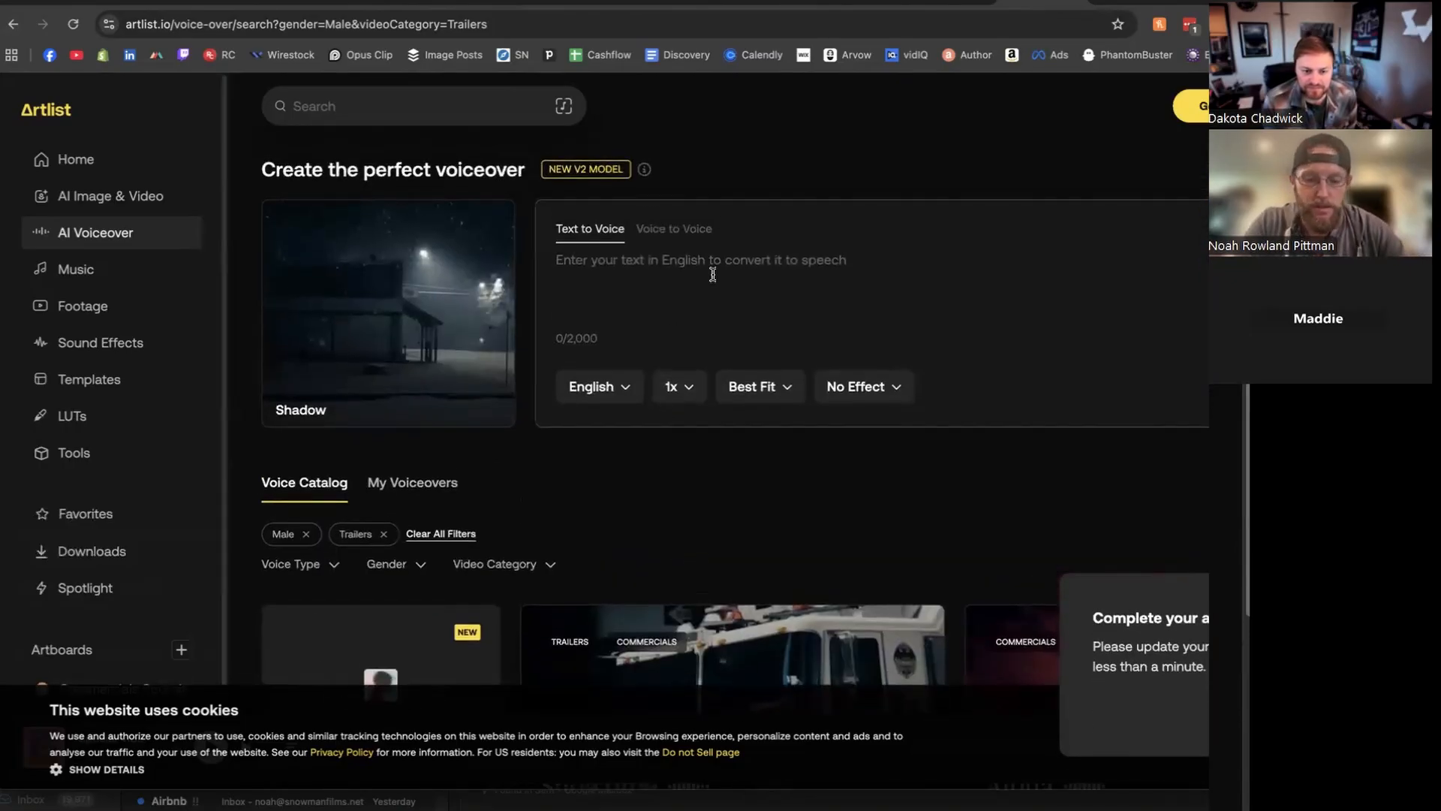
{"action": "type", "text": "we're doing an a"}
{"action": "key", "text": "BackSpace"}
{"action": "type", "text": "ei"}
{"action": "key", "text": "BackSpace"}
{"action": "type", "text": "d"}
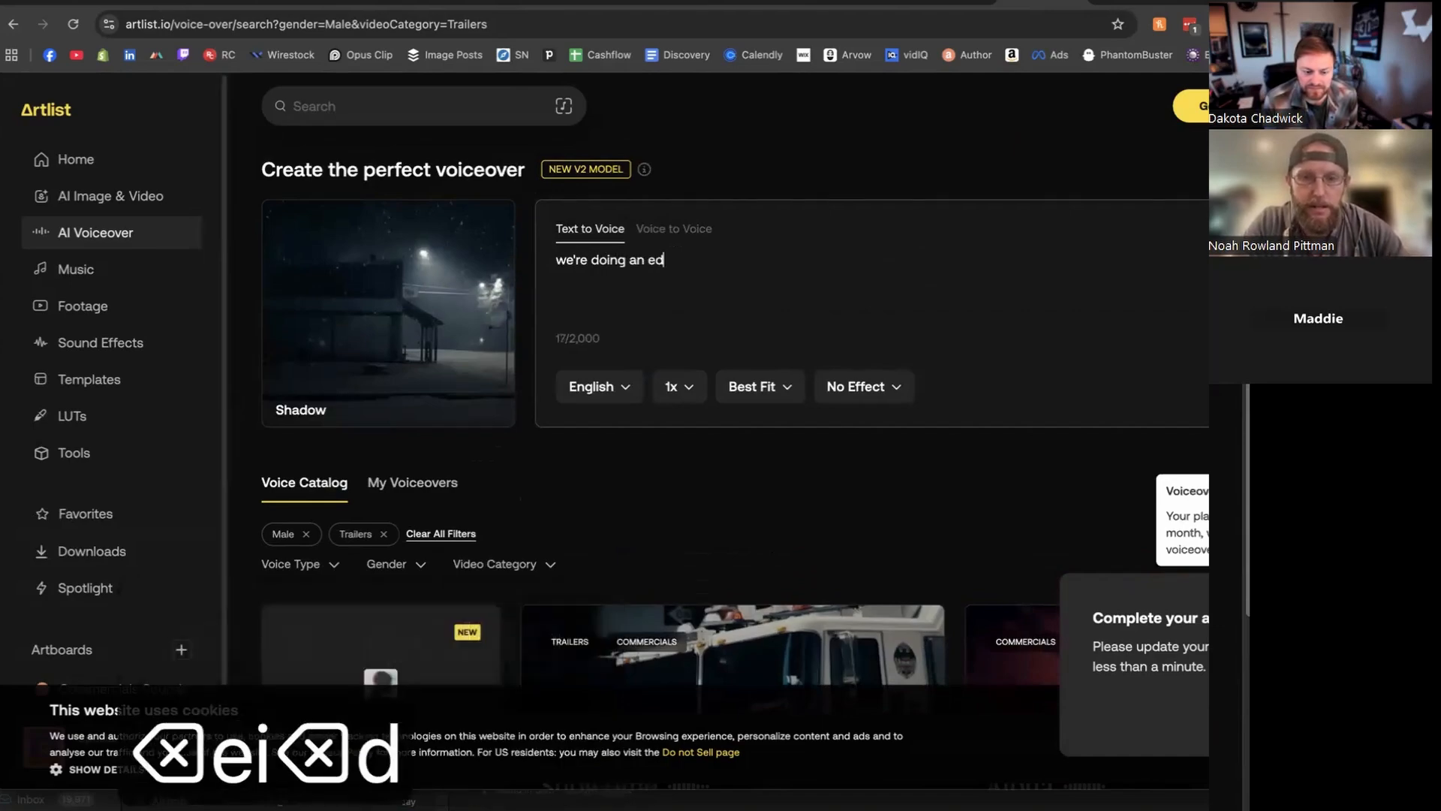
{"action": "type", "text": "iting class"}
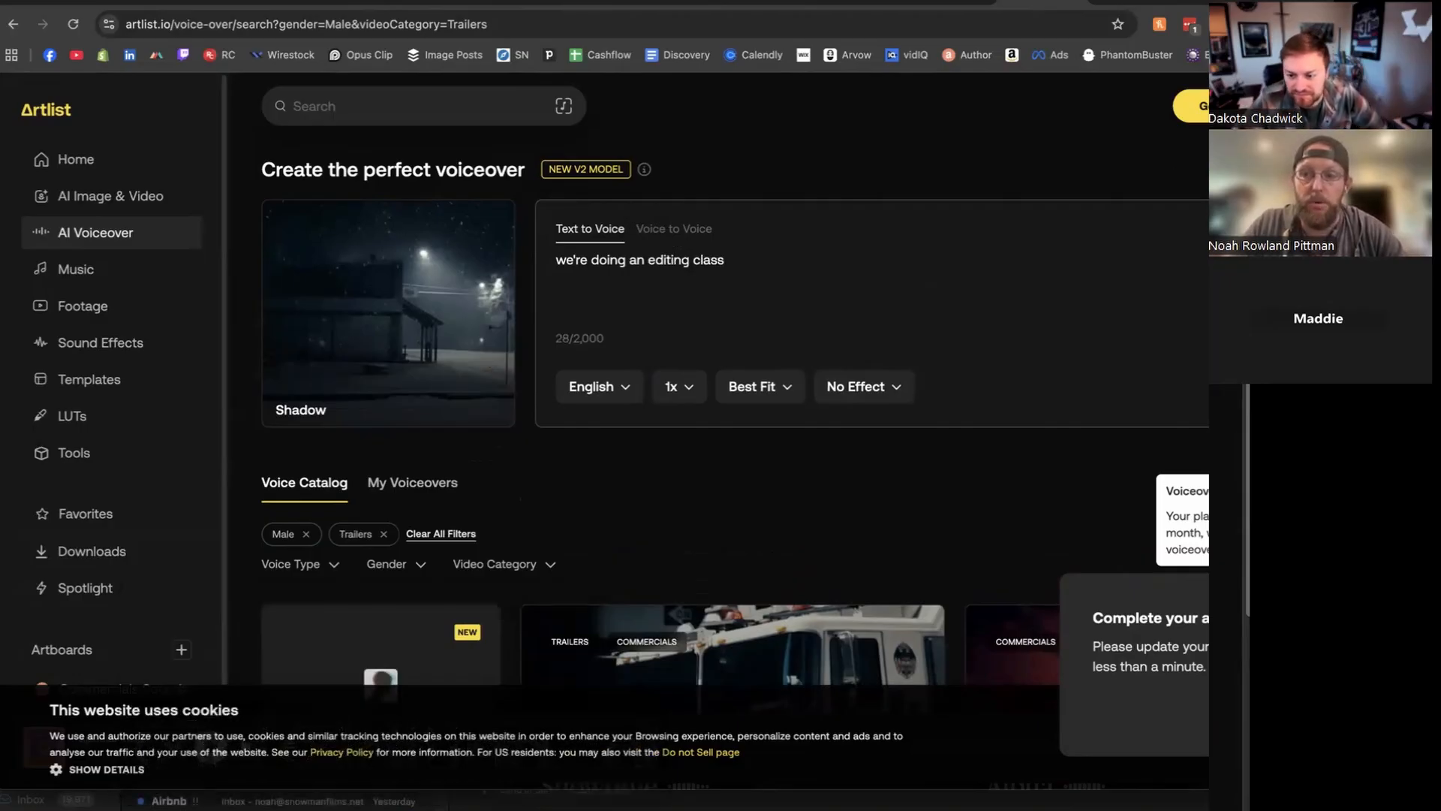
{"action": "left_click", "coordinate": [1276, 386]}
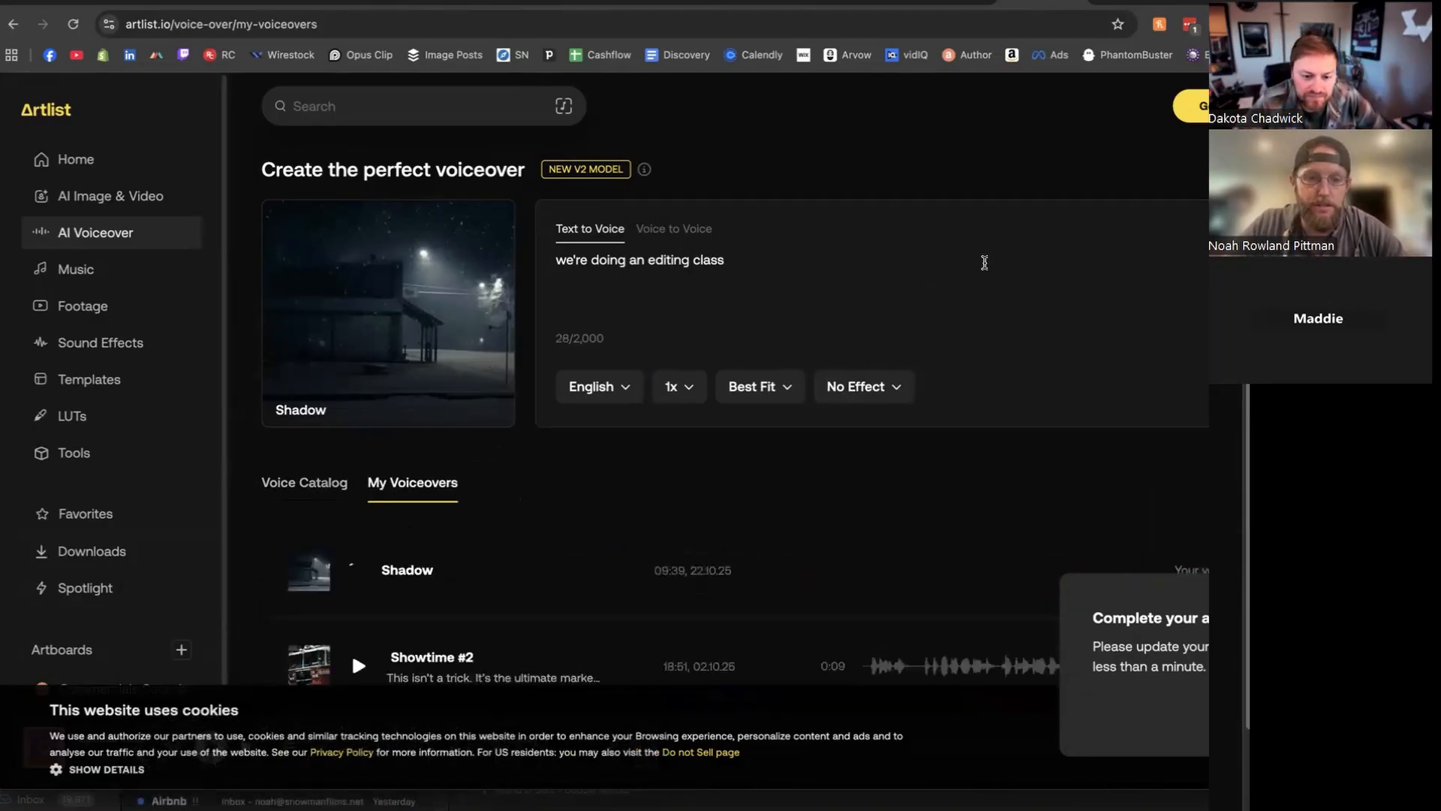
Play back the generated "we're doing an editing class" voiceover, raising the system volume to hear it better
{"action": "scroll", "coordinate": [985, 262], "scroll_direction": "down", "scroll_amount": 2}
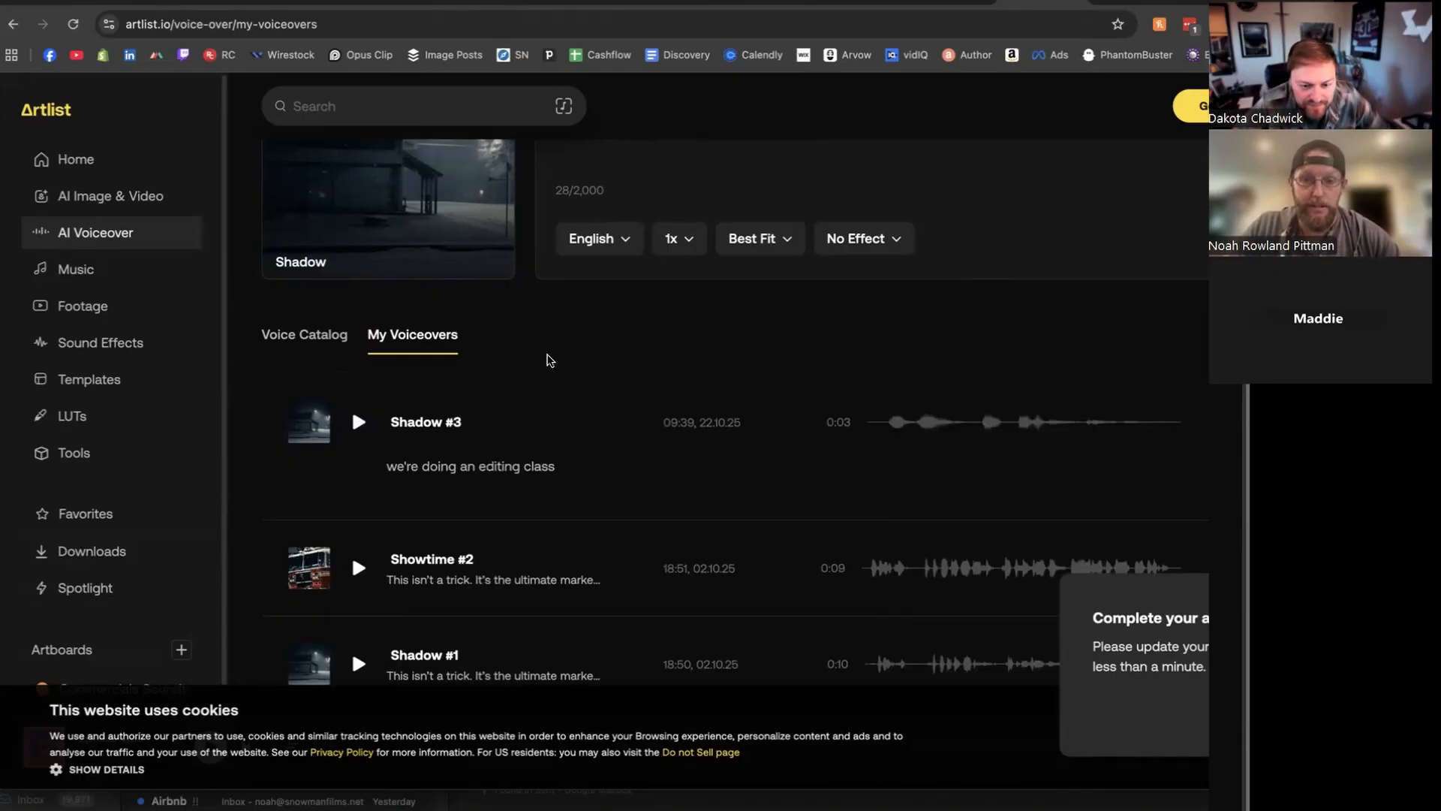
{"action": "left_click", "coordinate": [358, 422]}
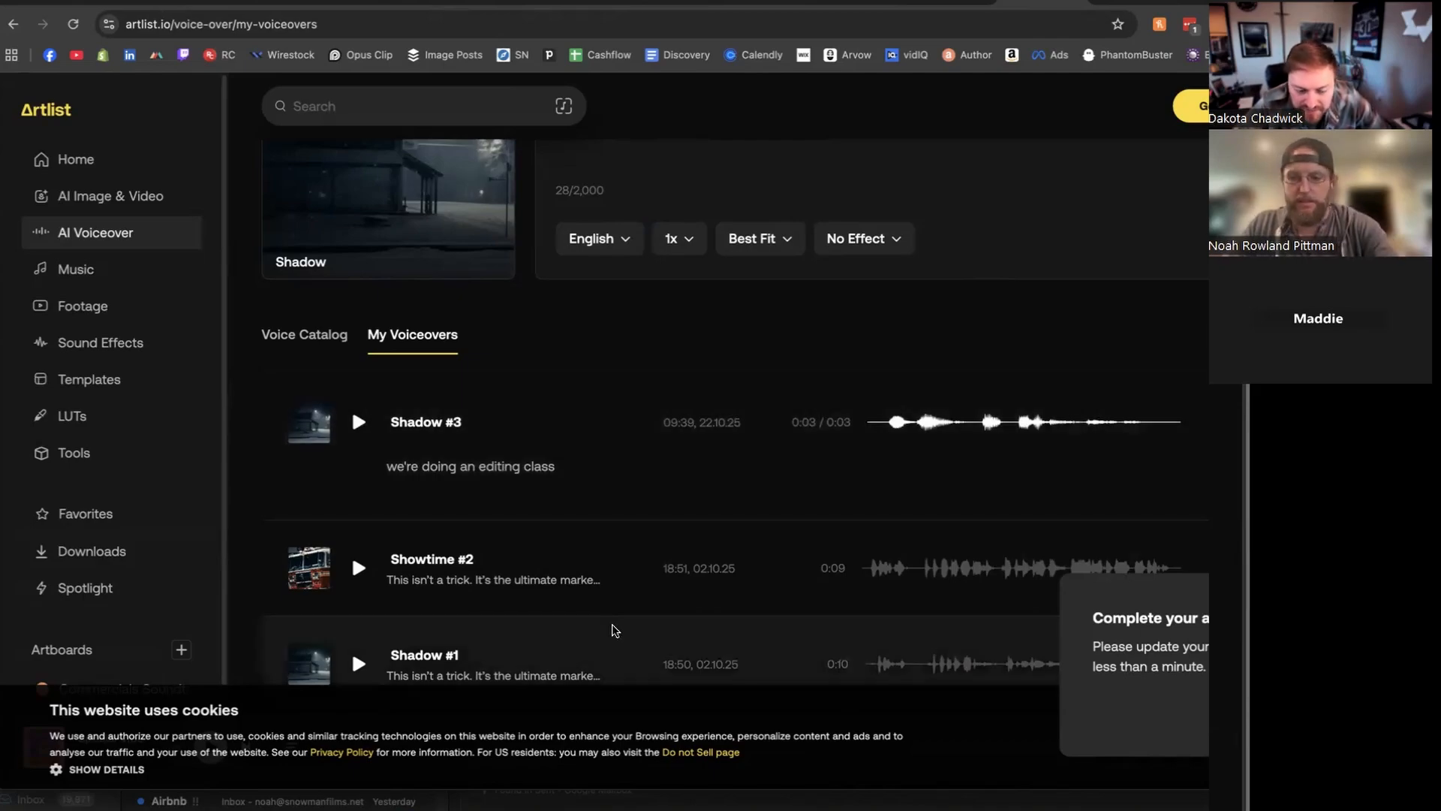
{"action": "key", "text": "XF86AudioRaiseVolume"}
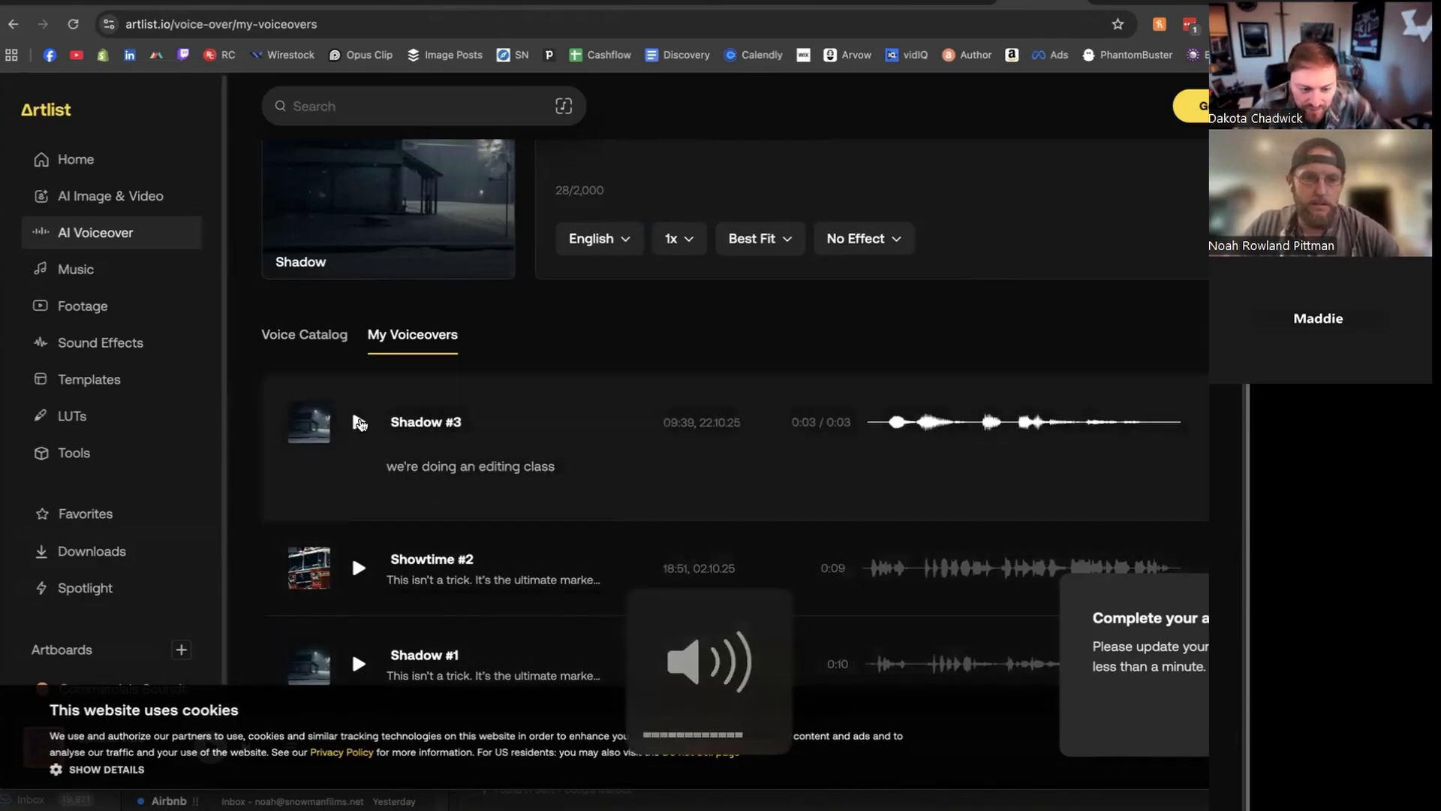
{"action": "key", "text": "XF86AudioRaiseVolume"}
{"action": "key", "text": "XF86AudioRaiseVolume"}
{"action": "key", "text": "XF86AudioRaiseVolume"}
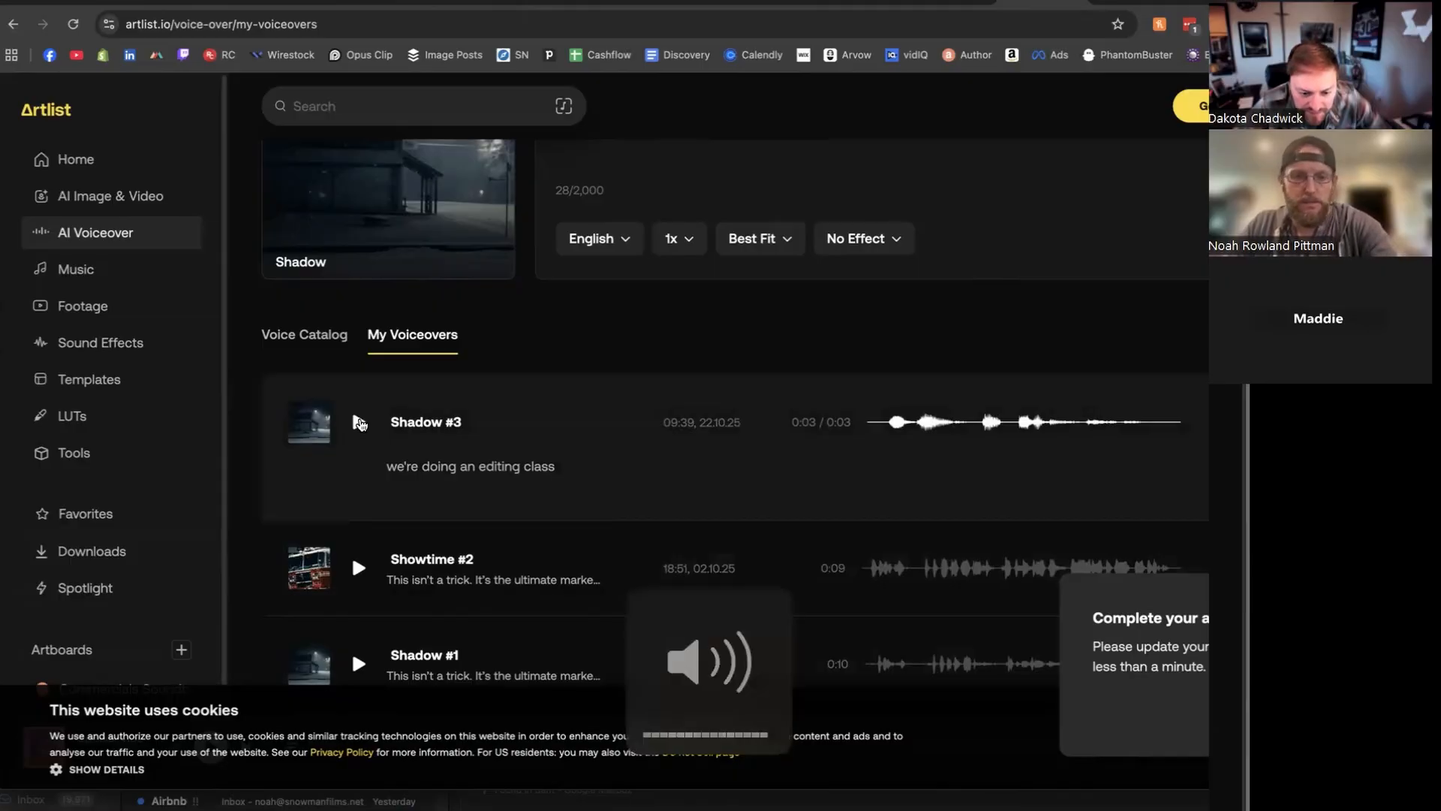
{"action": "left_click", "coordinate": [359, 422]}
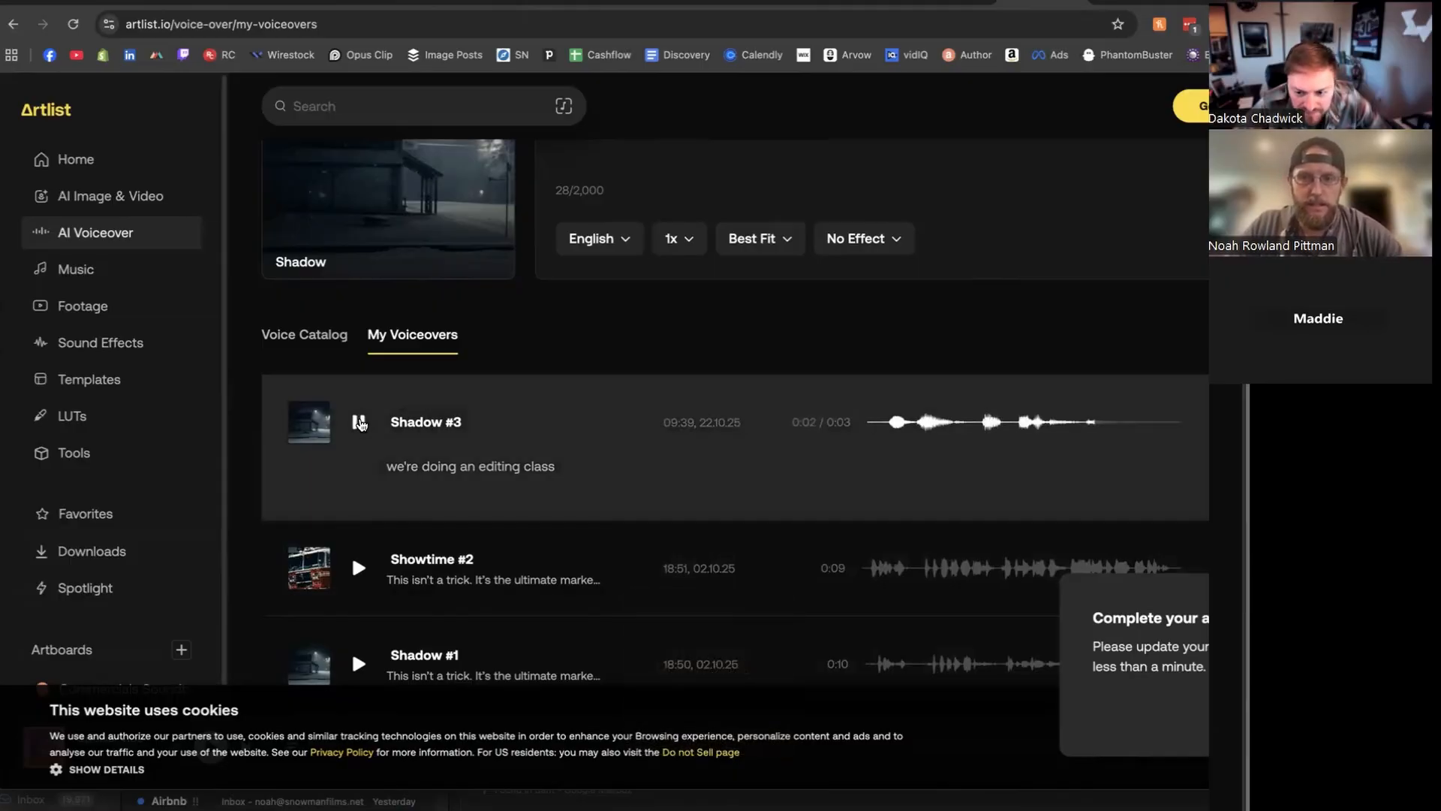
{"action": "left_click", "coordinate": [362, 424]}
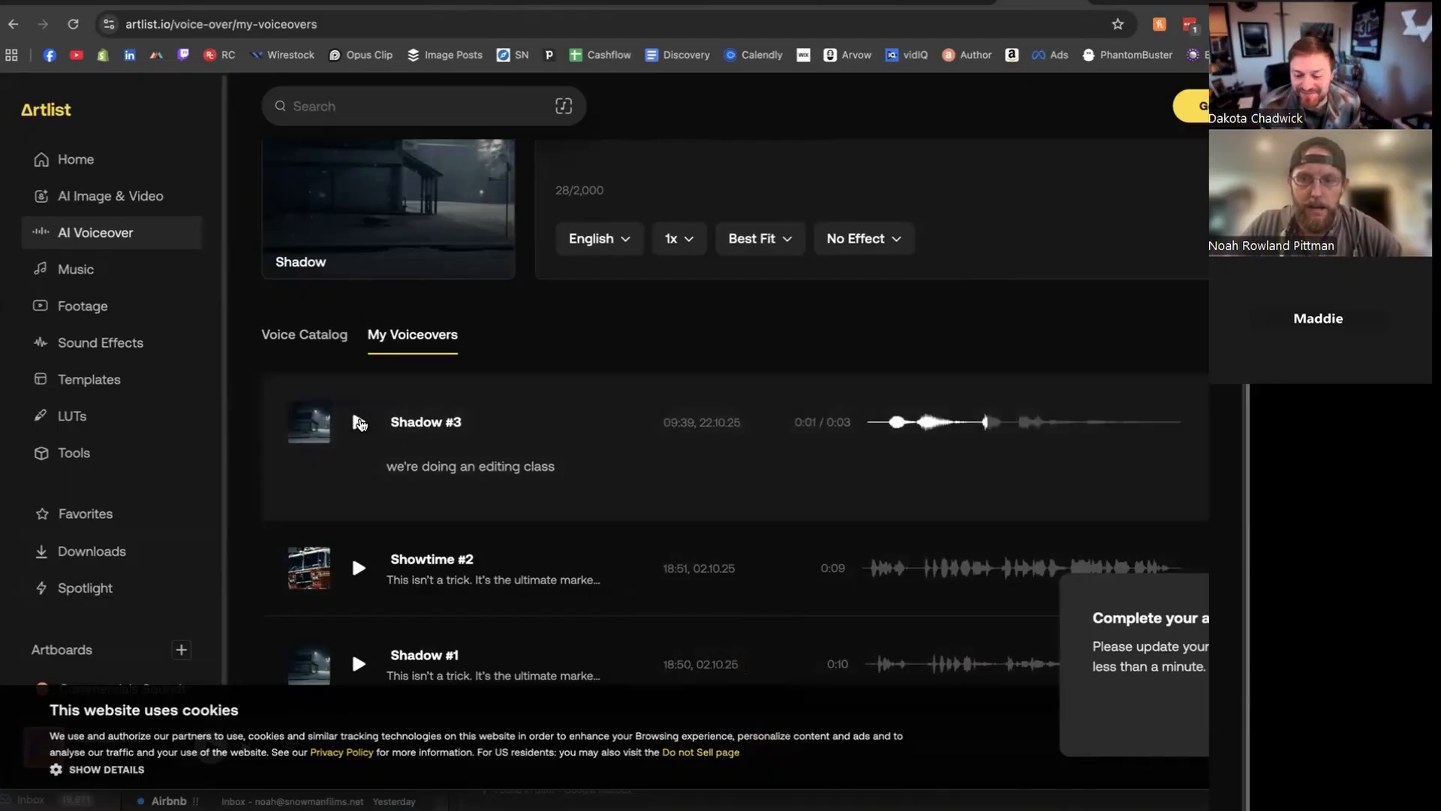
Look through the earlier voiceovers and listen to parts of Shadow #0 and Showtime #2
{"action": "scroll", "coordinate": [361, 422], "scroll_direction": "down", "scroll_amount": 2}
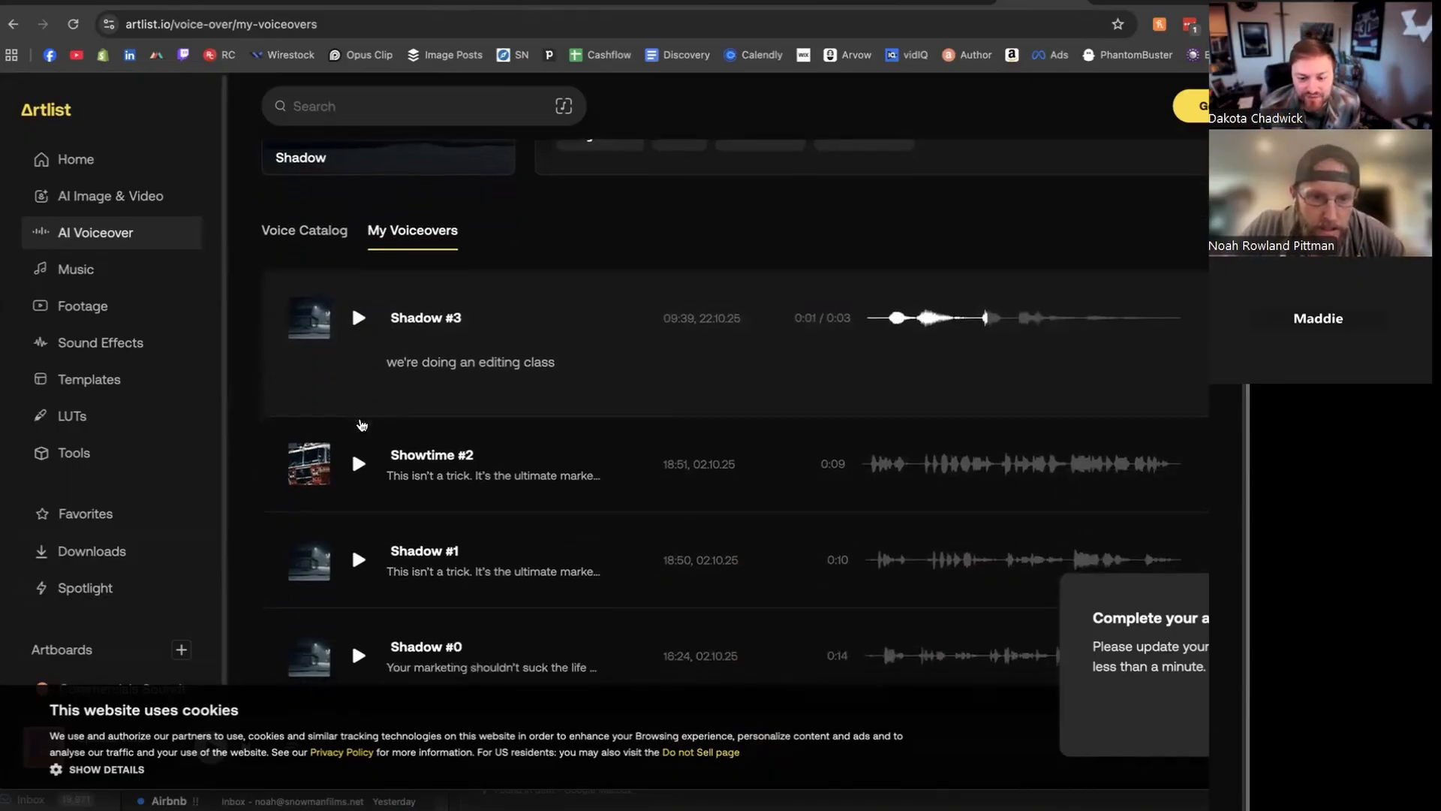
{"action": "scroll", "coordinate": [374, 422], "scroll_direction": "down", "scroll_amount": 1}
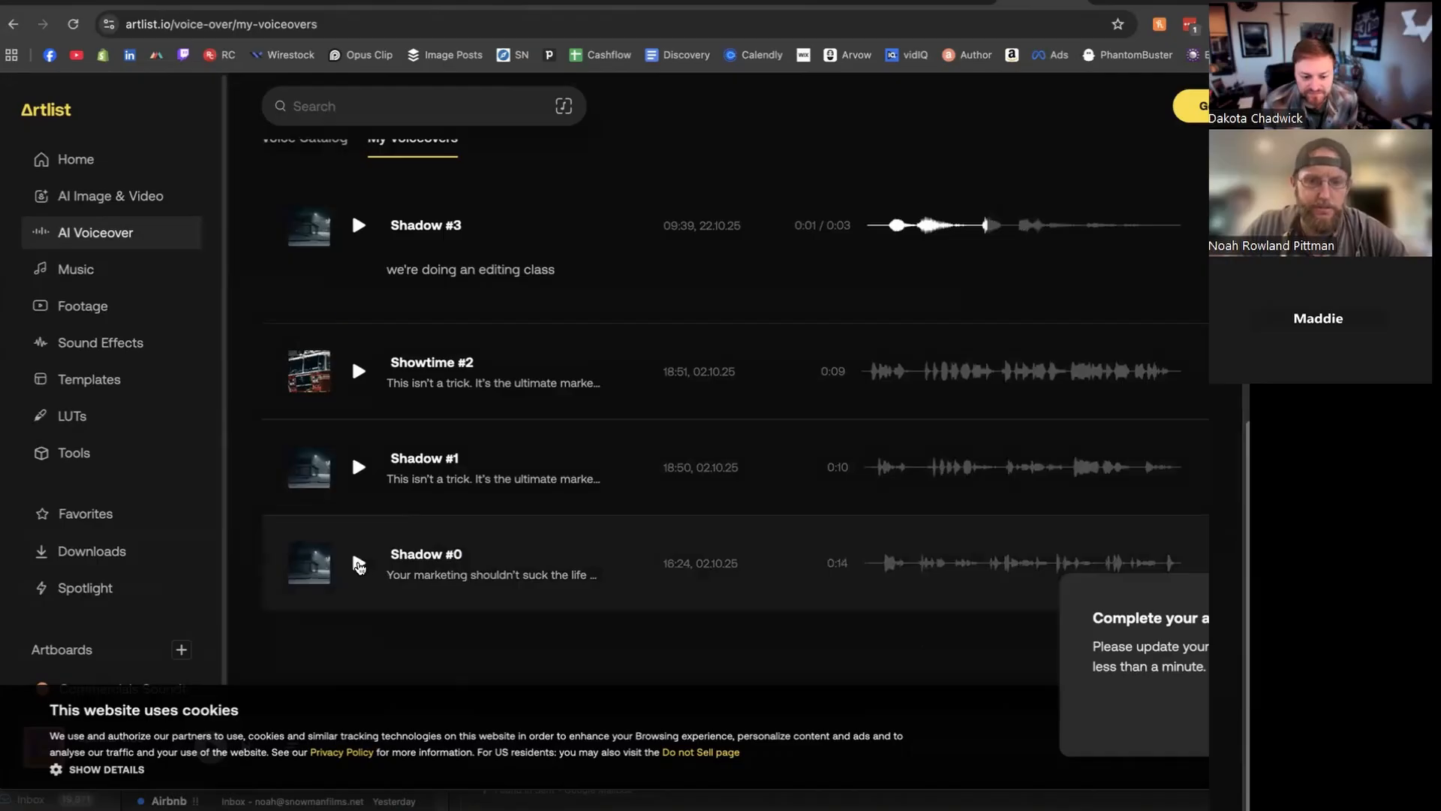
{"action": "left_click", "coordinate": [358, 563]}
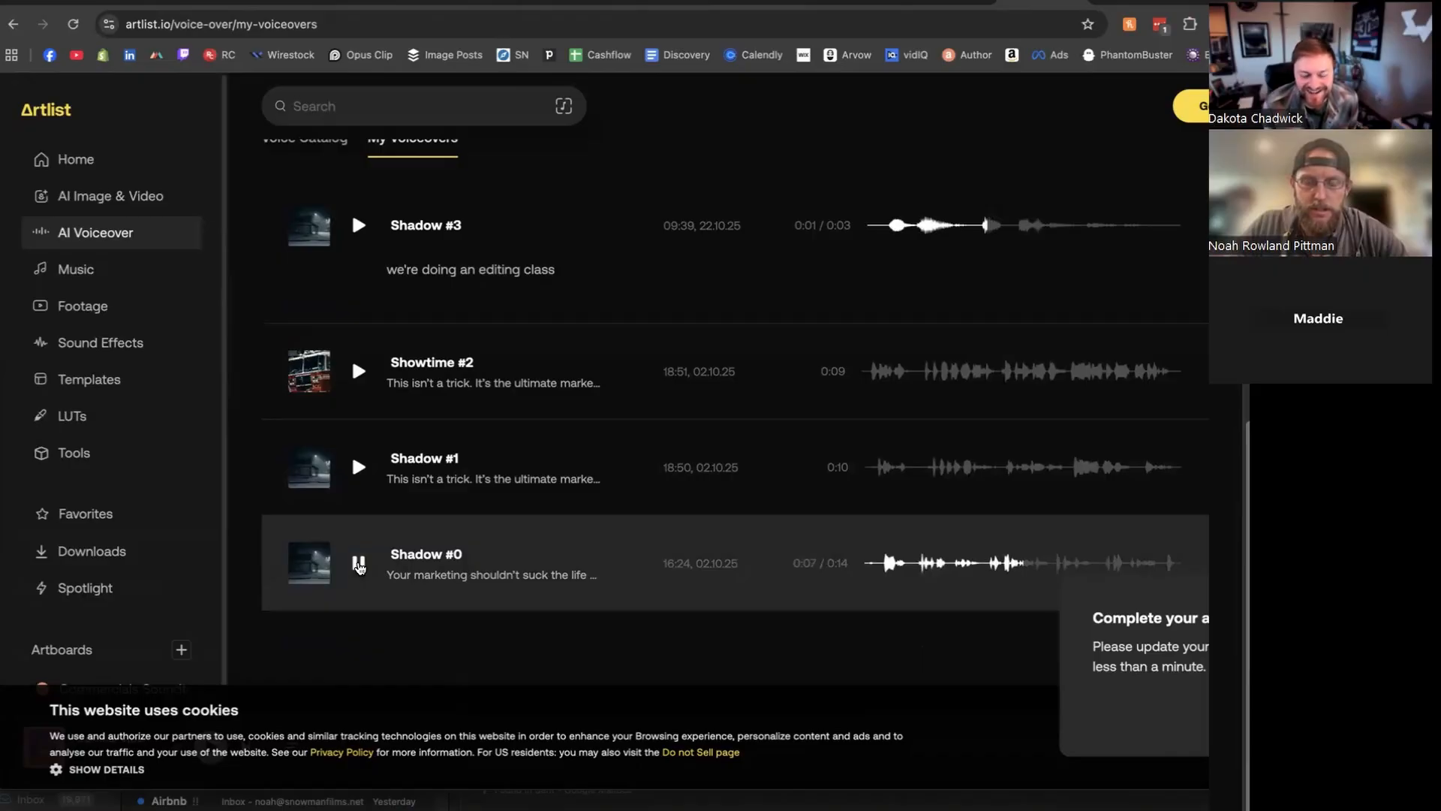
{"action": "left_click", "coordinate": [358, 563]}
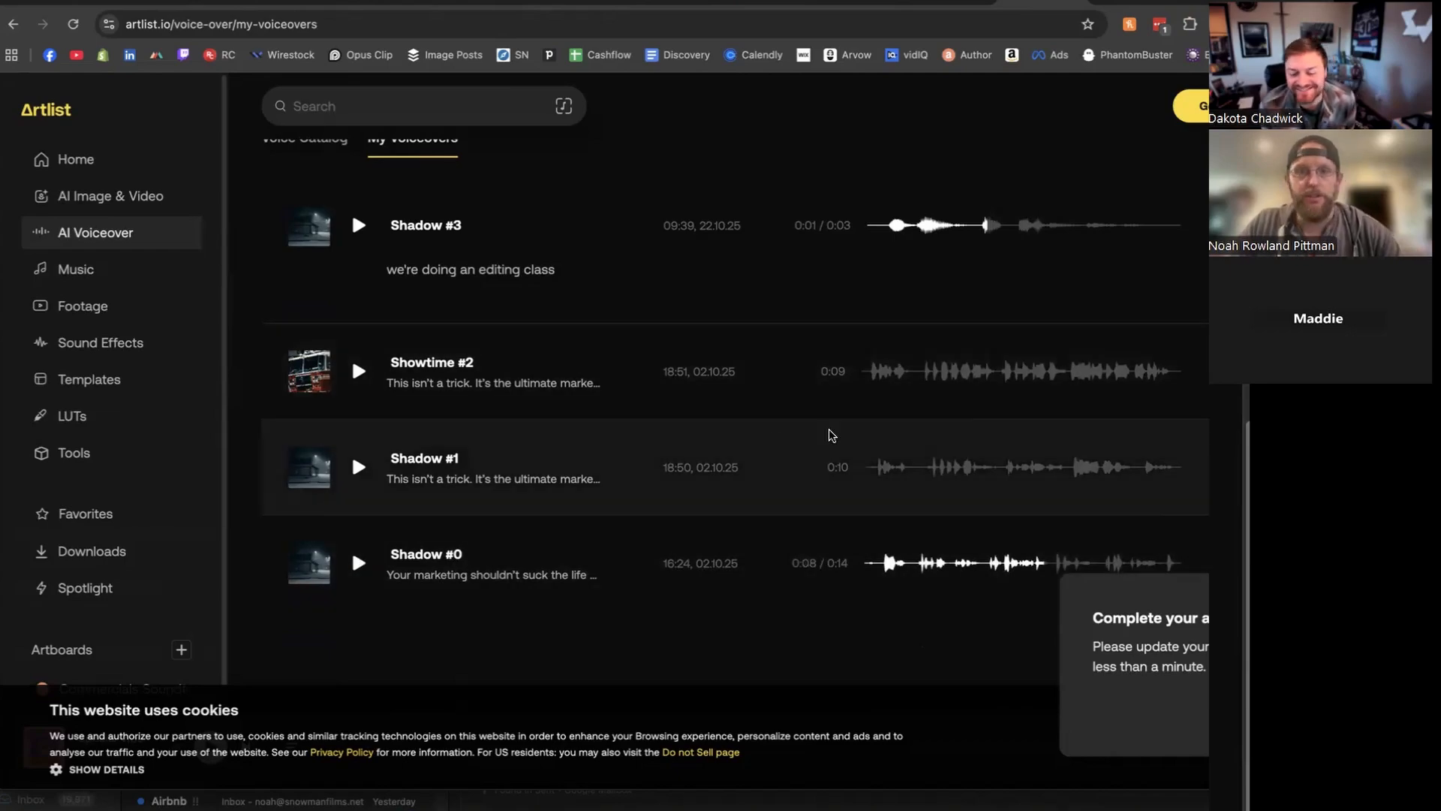
{"action": "scroll", "coordinate": [777, 440], "scroll_direction": "up", "scroll_amount": 3}
{"action": "scroll", "coordinate": [773, 439], "scroll_direction": "down", "scroll_amount": 3}
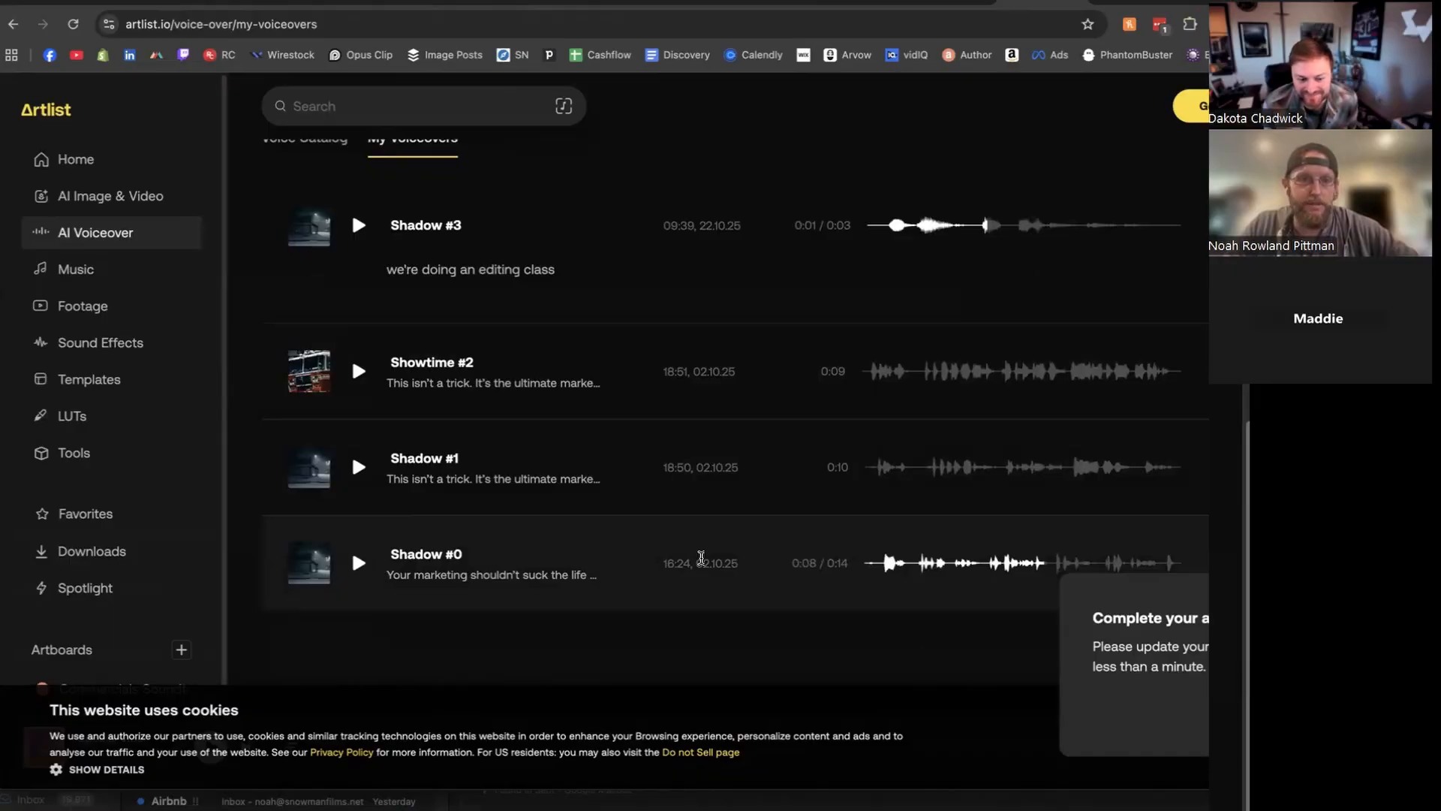
{"action": "scroll", "coordinate": [701, 557], "scroll_direction": "up", "scroll_amount": 4}
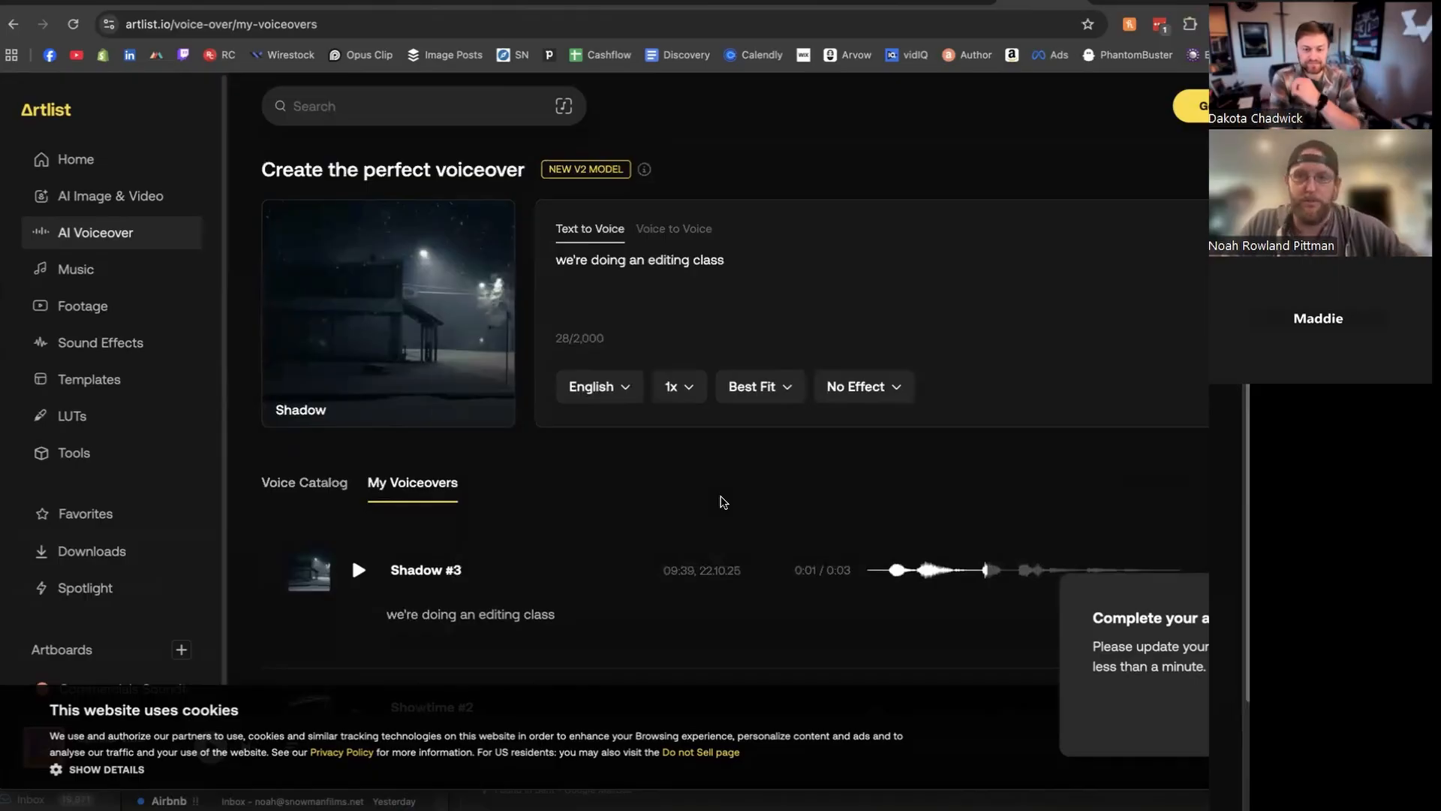
{"action": "scroll", "coordinate": [712, 500], "scroll_direction": "down", "scroll_amount": 5}
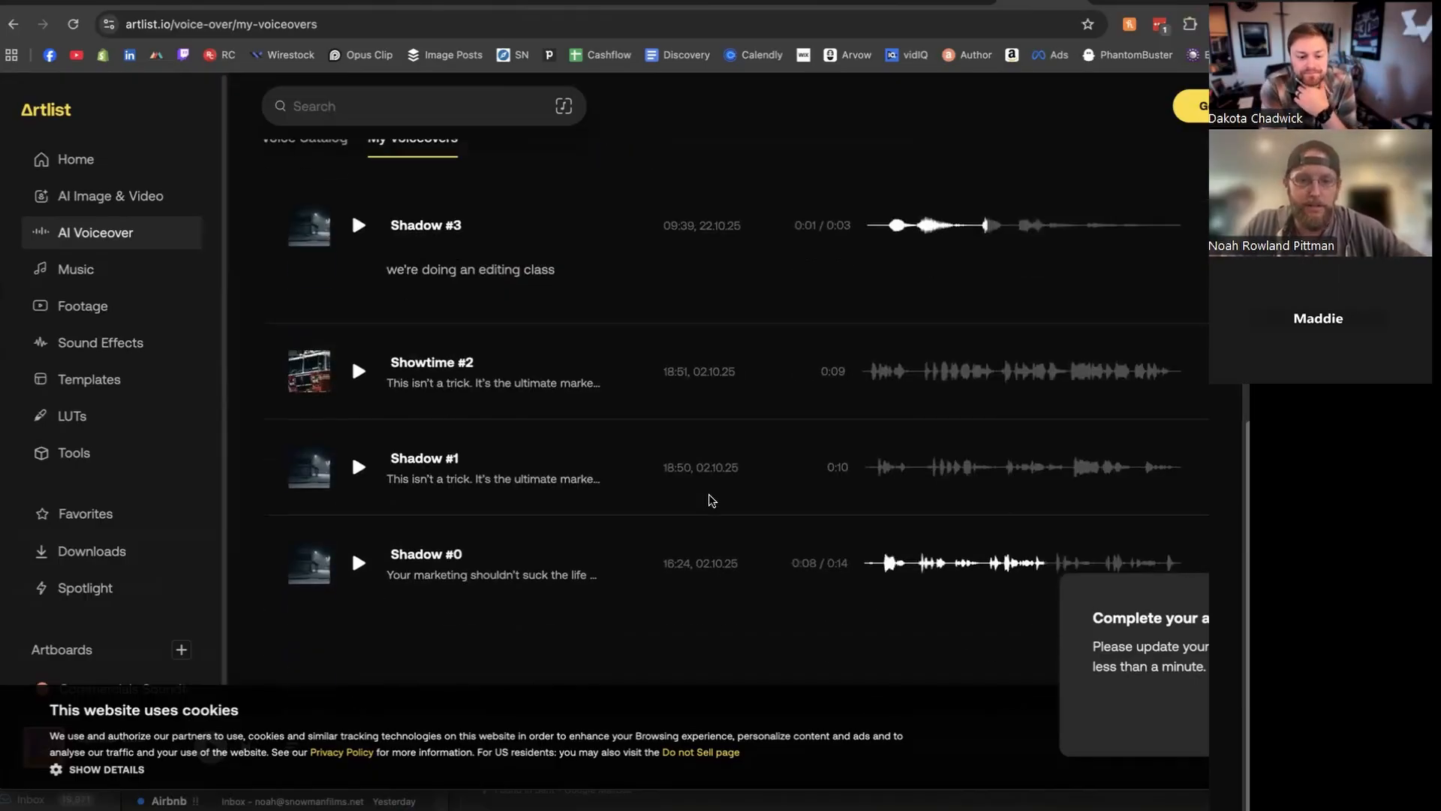
{"action": "left_click", "coordinate": [359, 375]}
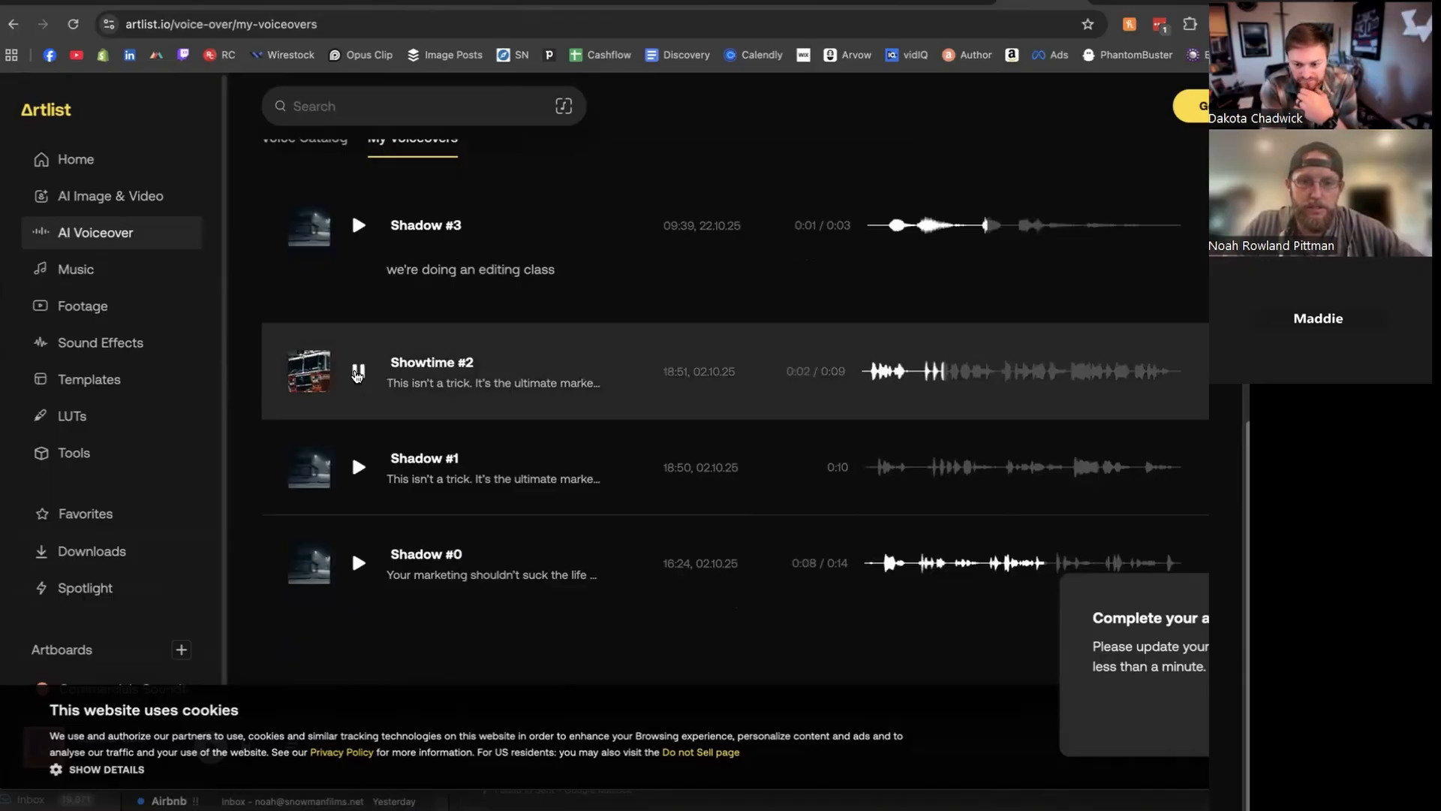
{"action": "left_click", "coordinate": [360, 372]}
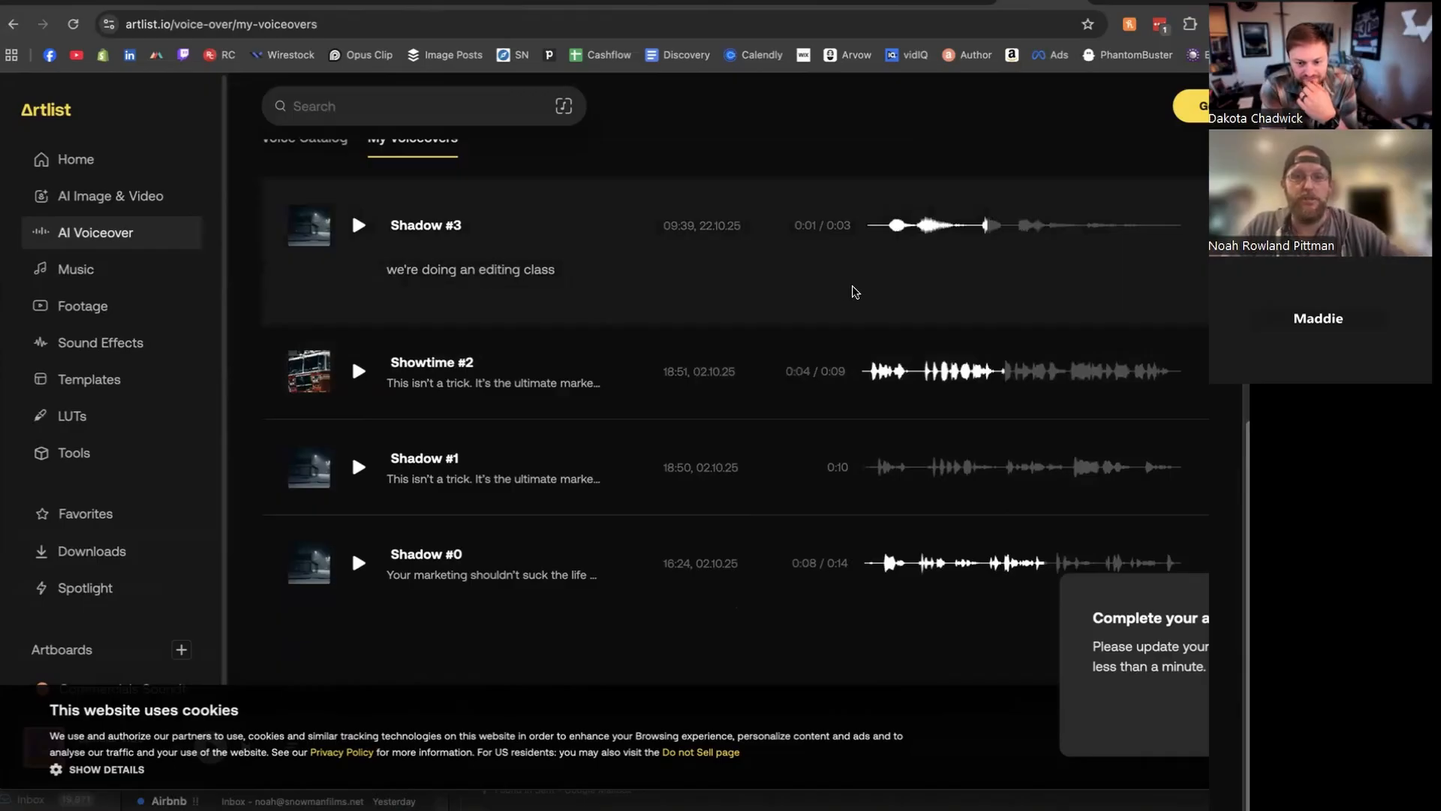
Switch back to CapCut, lower the system volume and move the playhead to the first caption at 00:01:19:29
{"action": "left_click", "coordinate": [730, 807]}
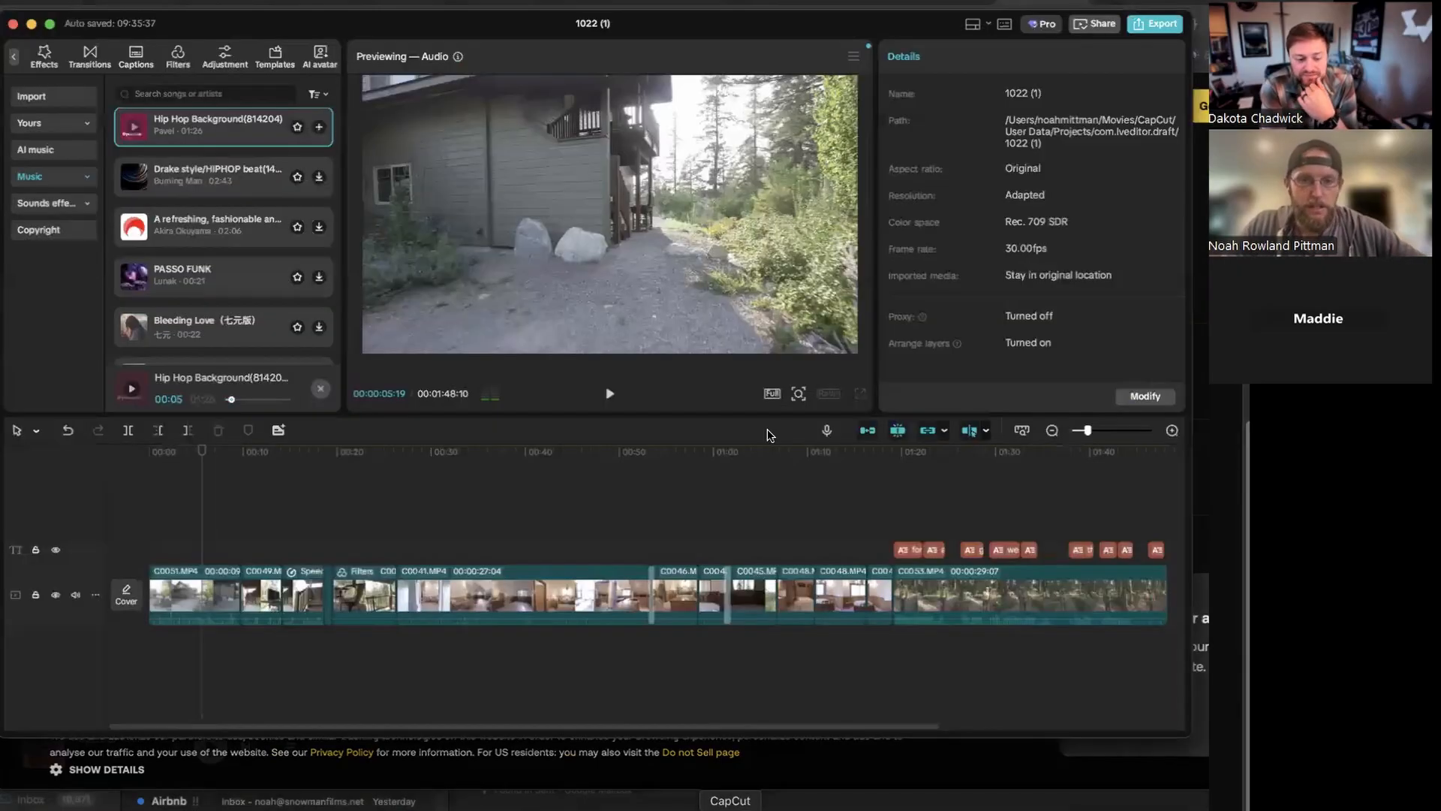
{"action": "key", "text": "XF86AudioLowerVolume"}
{"action": "key", "text": "XF86AudioLowerVolume"}
{"action": "key", "text": "XF86AudioLowerVolume"}
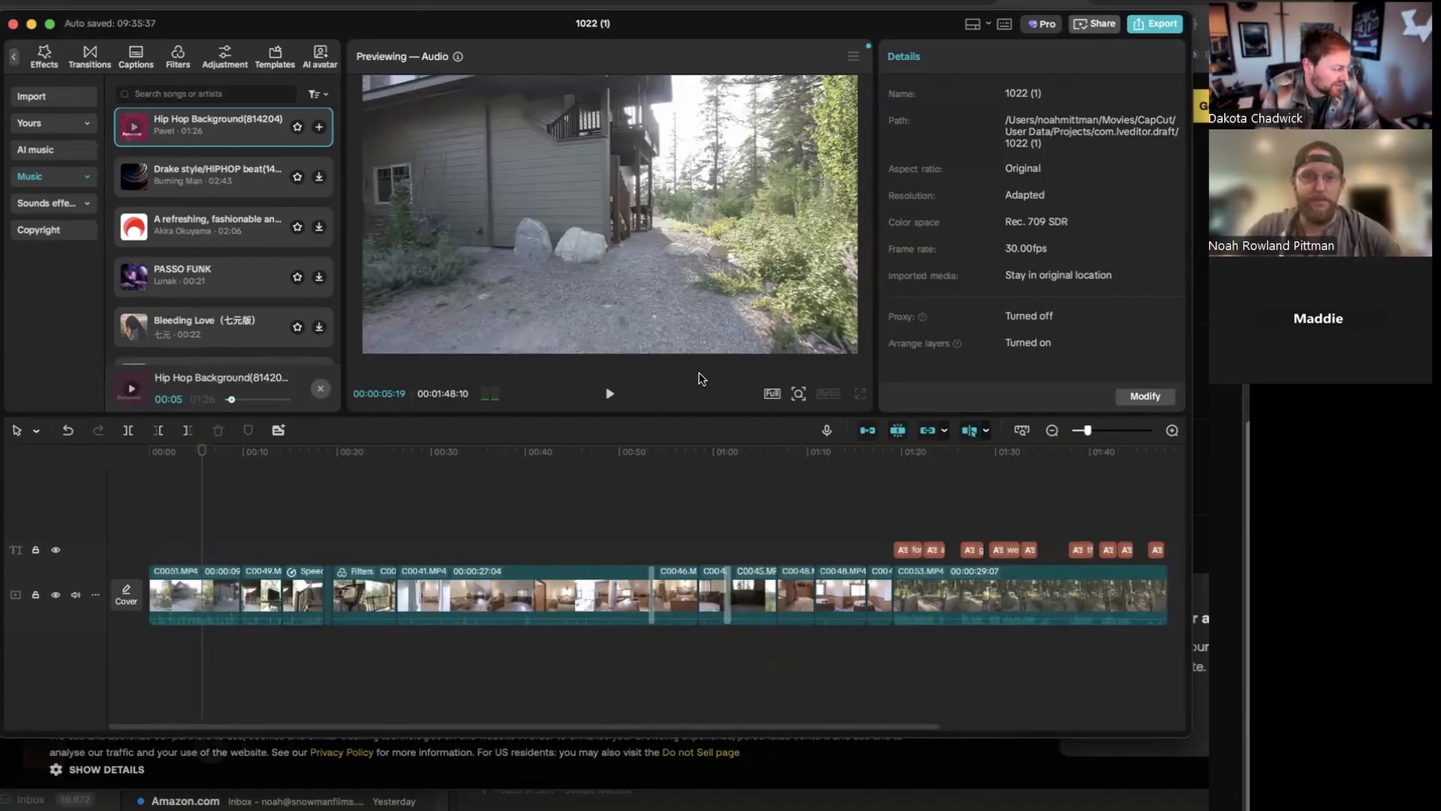
{"action": "left_click", "coordinate": [902, 464]}
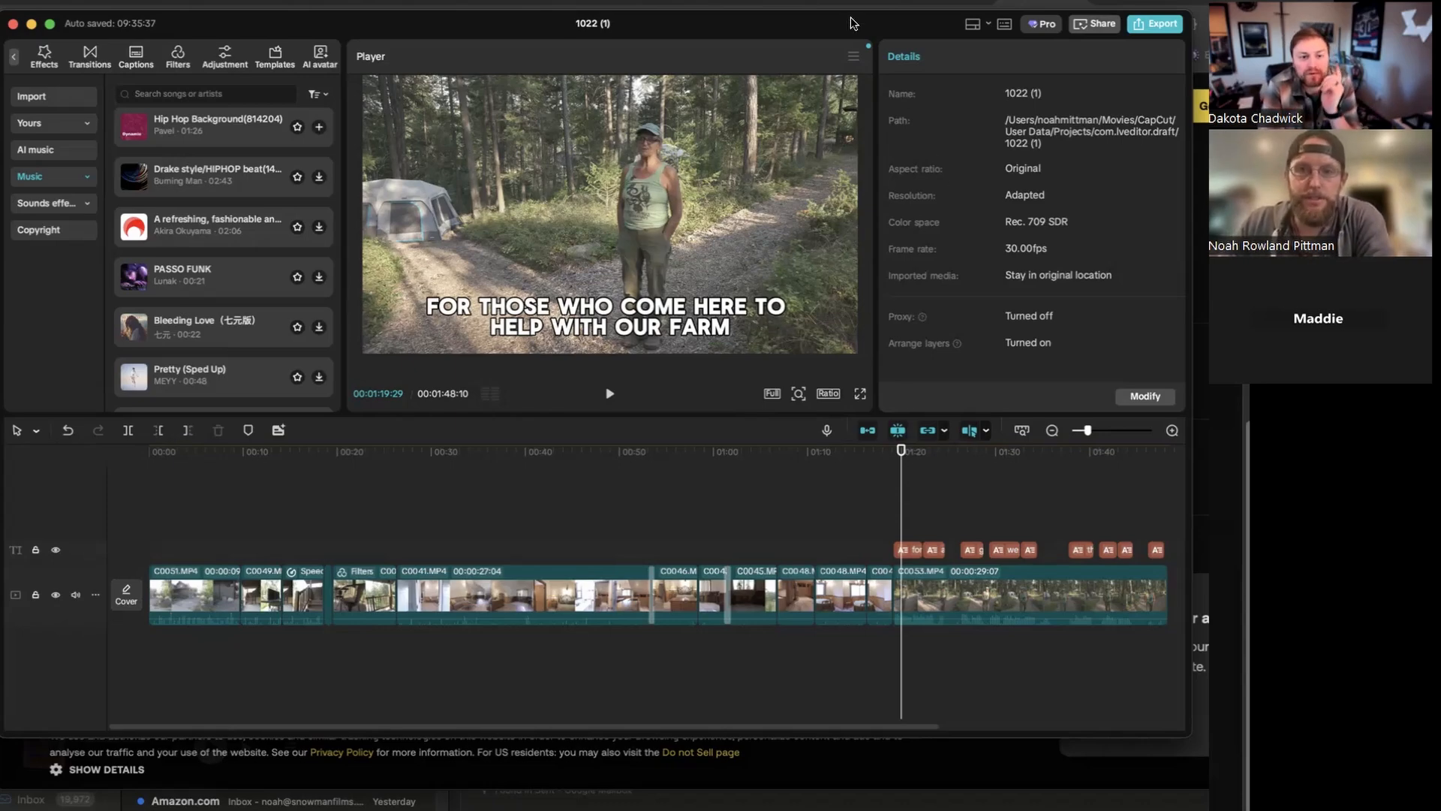
Change the font of all main captions to Beverly, starting from the first caption on the timeline
{"action": "left_click_drag", "start_coordinate": [851, 23], "coordinate": [969, 21]}
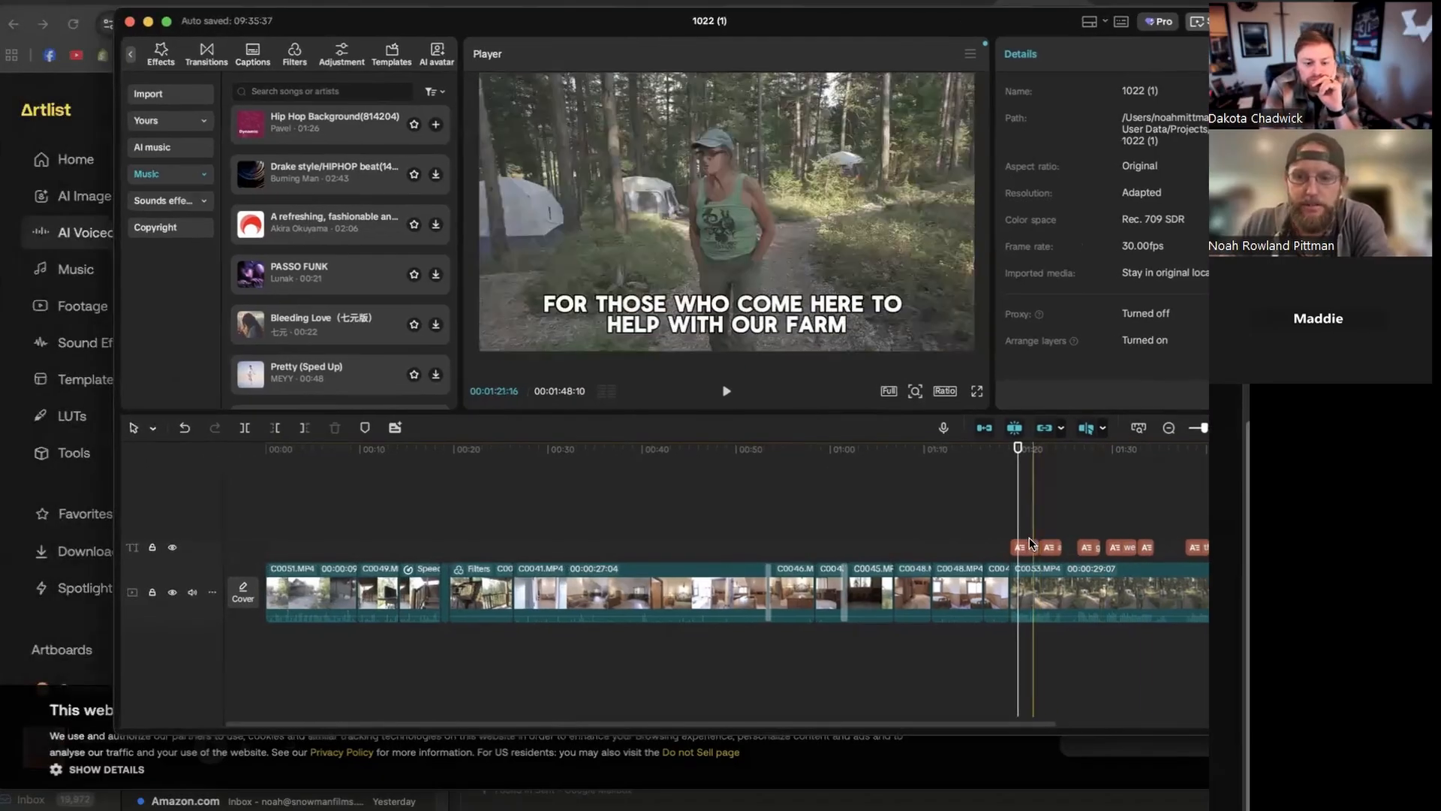
{"action": "left_click", "coordinate": [1029, 549]}
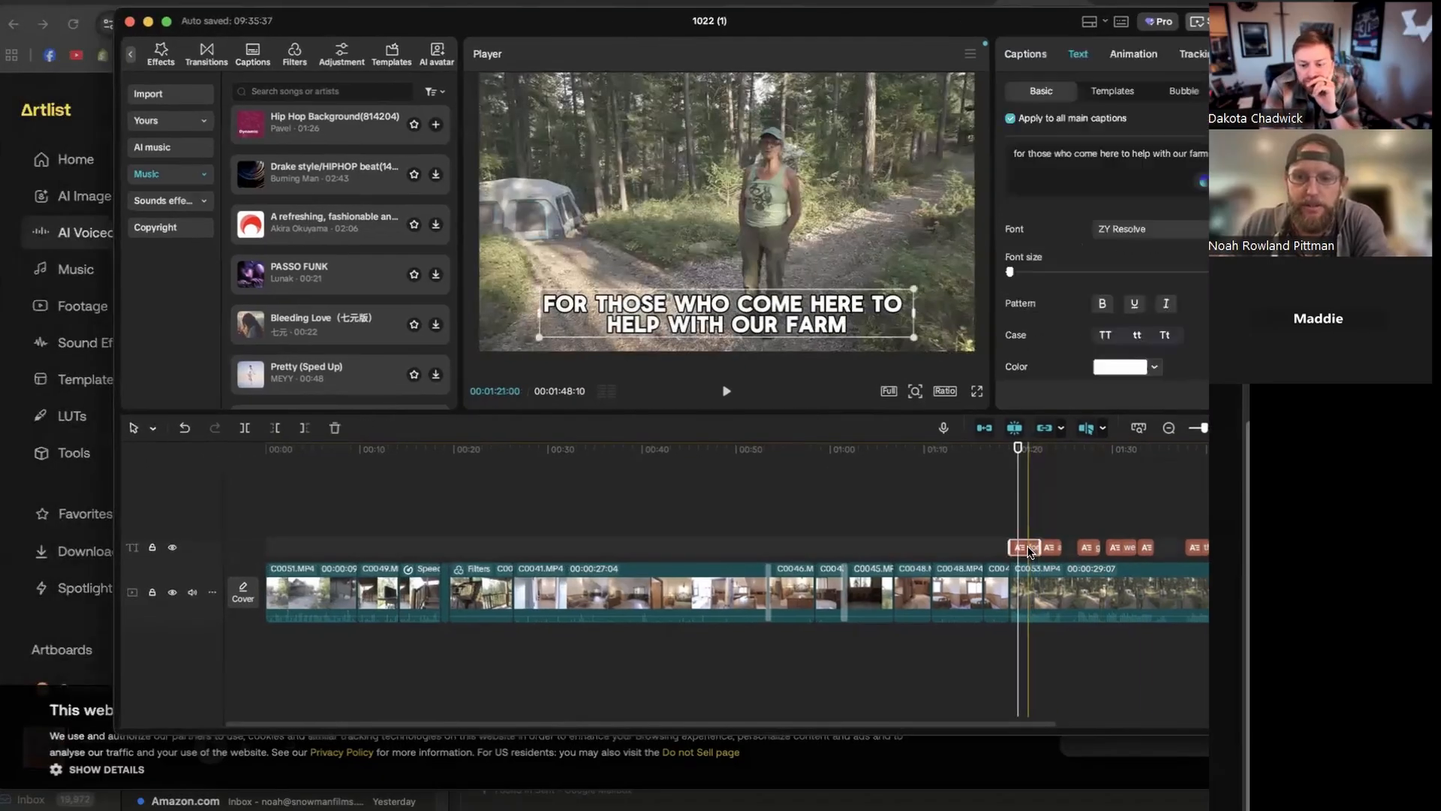
{"action": "left_click", "coordinate": [1199, 230]}
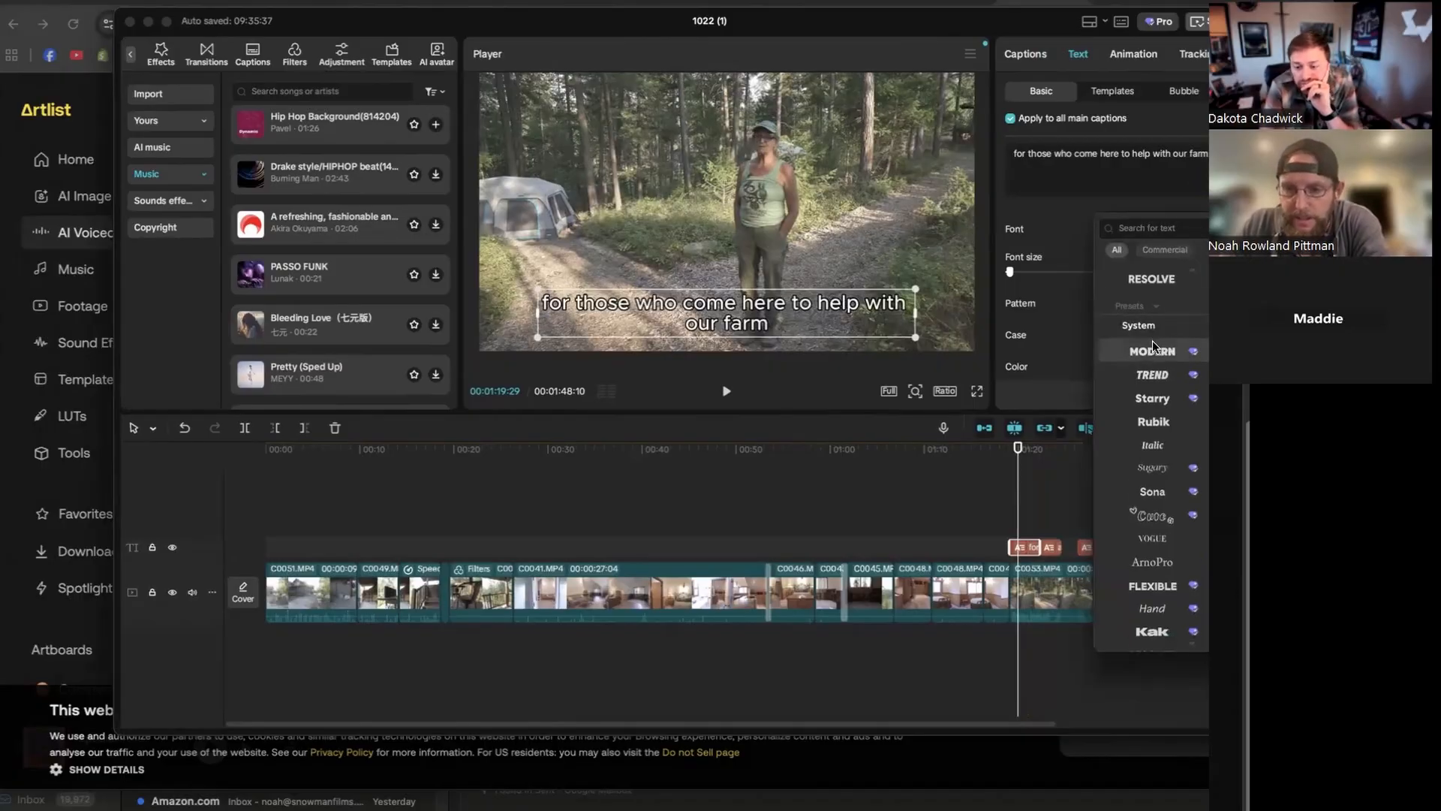
{"action": "scroll", "coordinate": [1151, 340], "scroll_direction": "down", "scroll_amount": 2}
{"action": "scroll", "coordinate": [1151, 341], "scroll_direction": "down", "scroll_amount": 2}
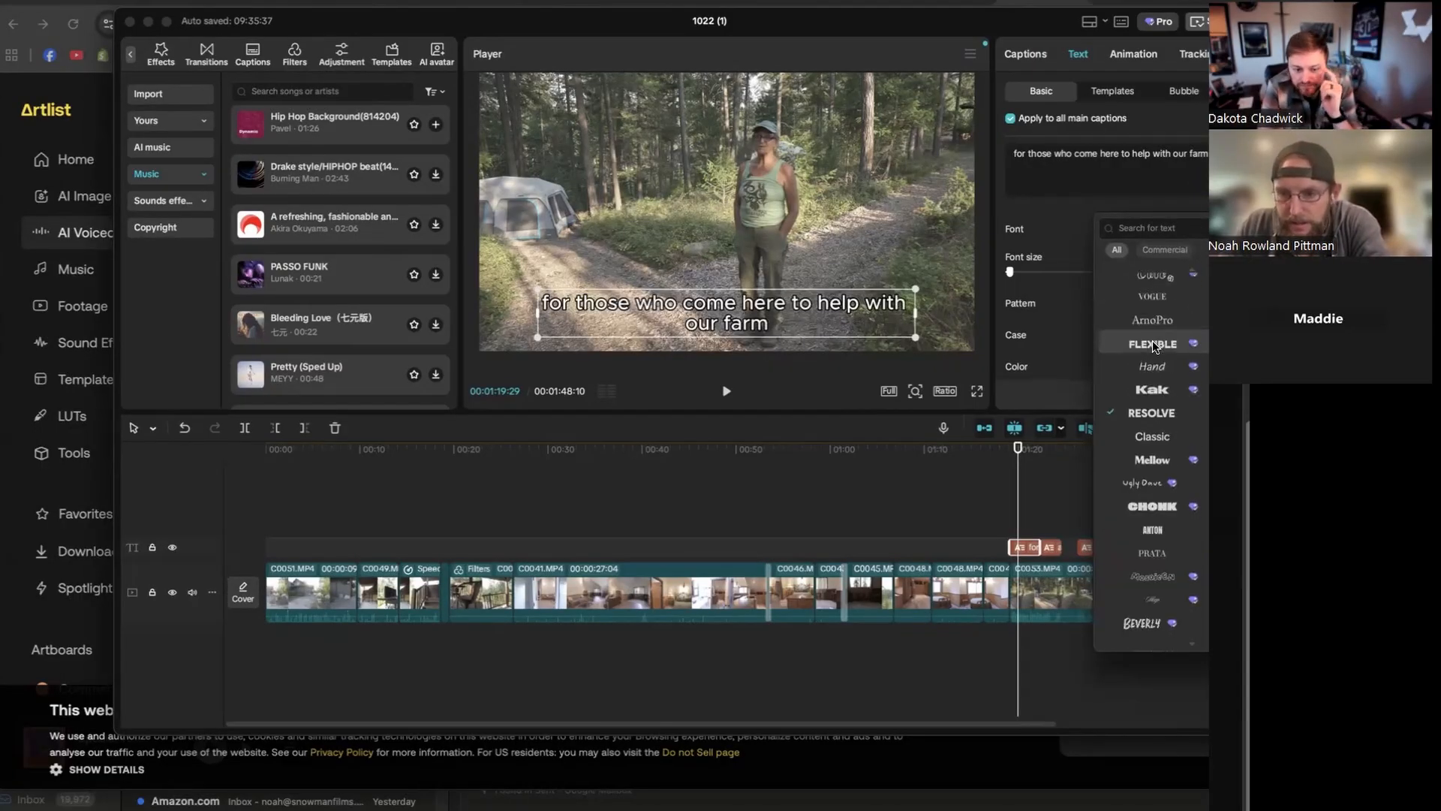
{"action": "scroll", "coordinate": [1152, 340], "scroll_direction": "down", "scroll_amount": 3}
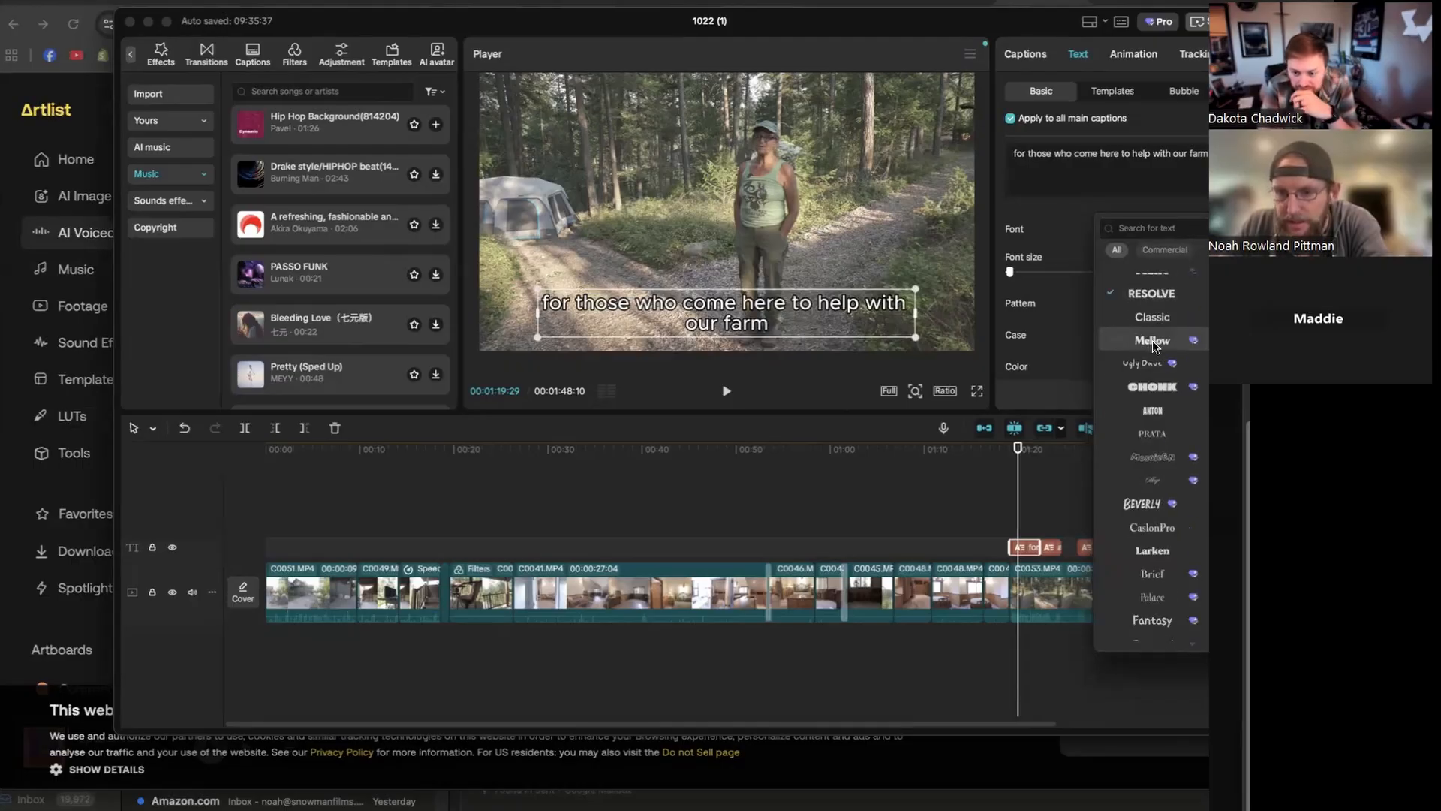
{"action": "scroll", "coordinate": [1152, 340], "scroll_direction": "down", "scroll_amount": 1}
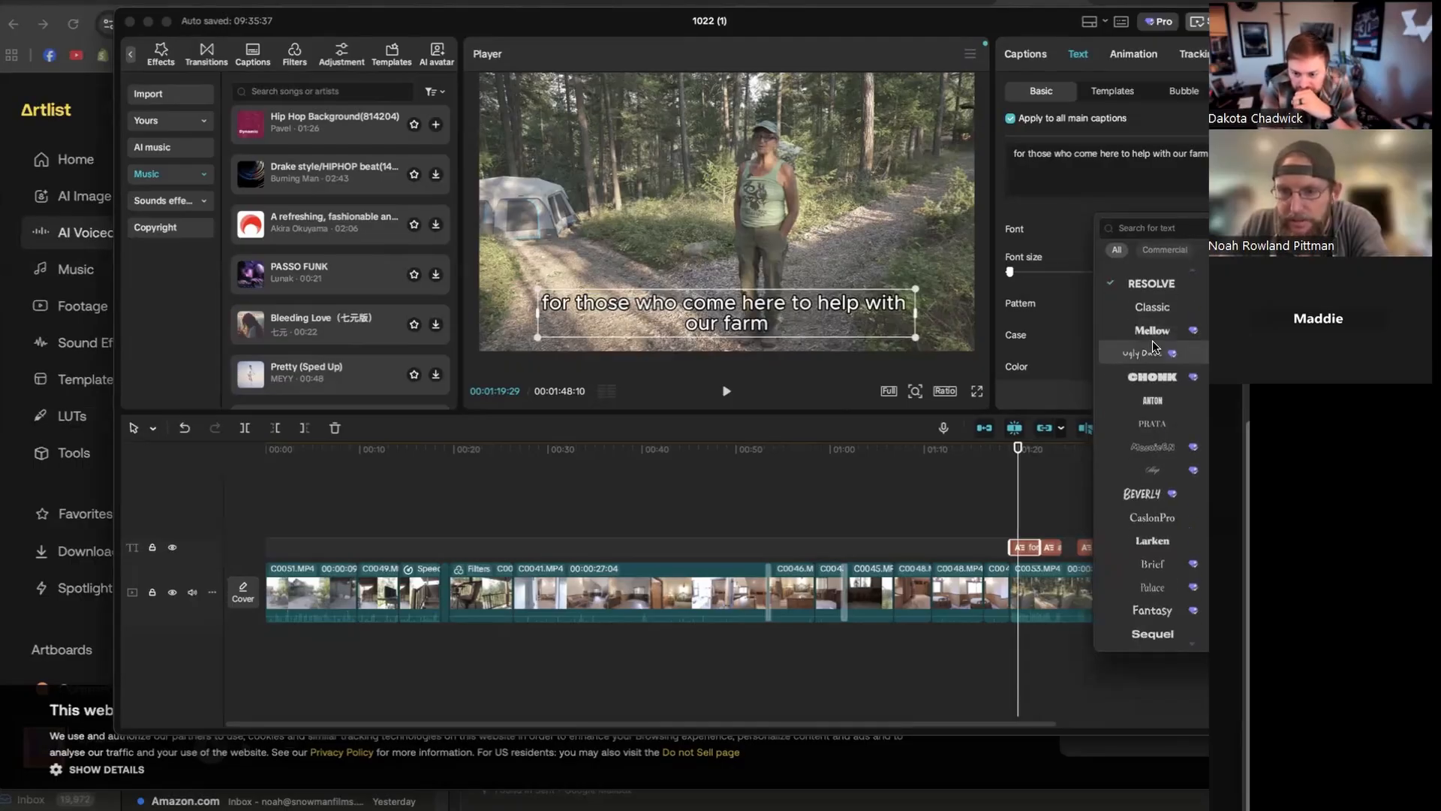
{"action": "left_click", "coordinate": [1137, 495]}
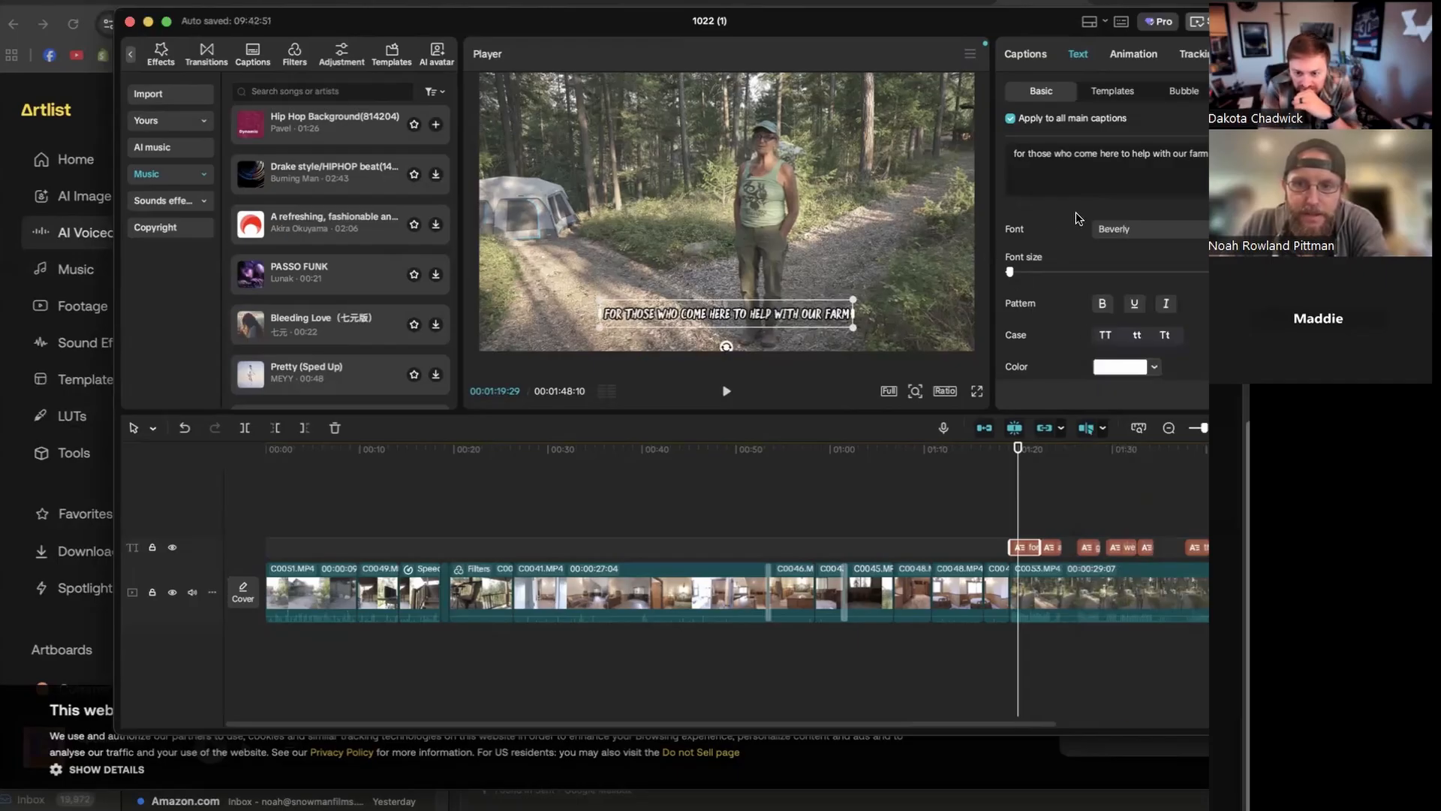
Increase the font size of the captions slightly and open the text effect presets
{"action": "left_click", "coordinate": [1013, 272]}
{"action": "left_click_drag", "start_coordinate": [1013, 273], "coordinate": [1012, 274]}
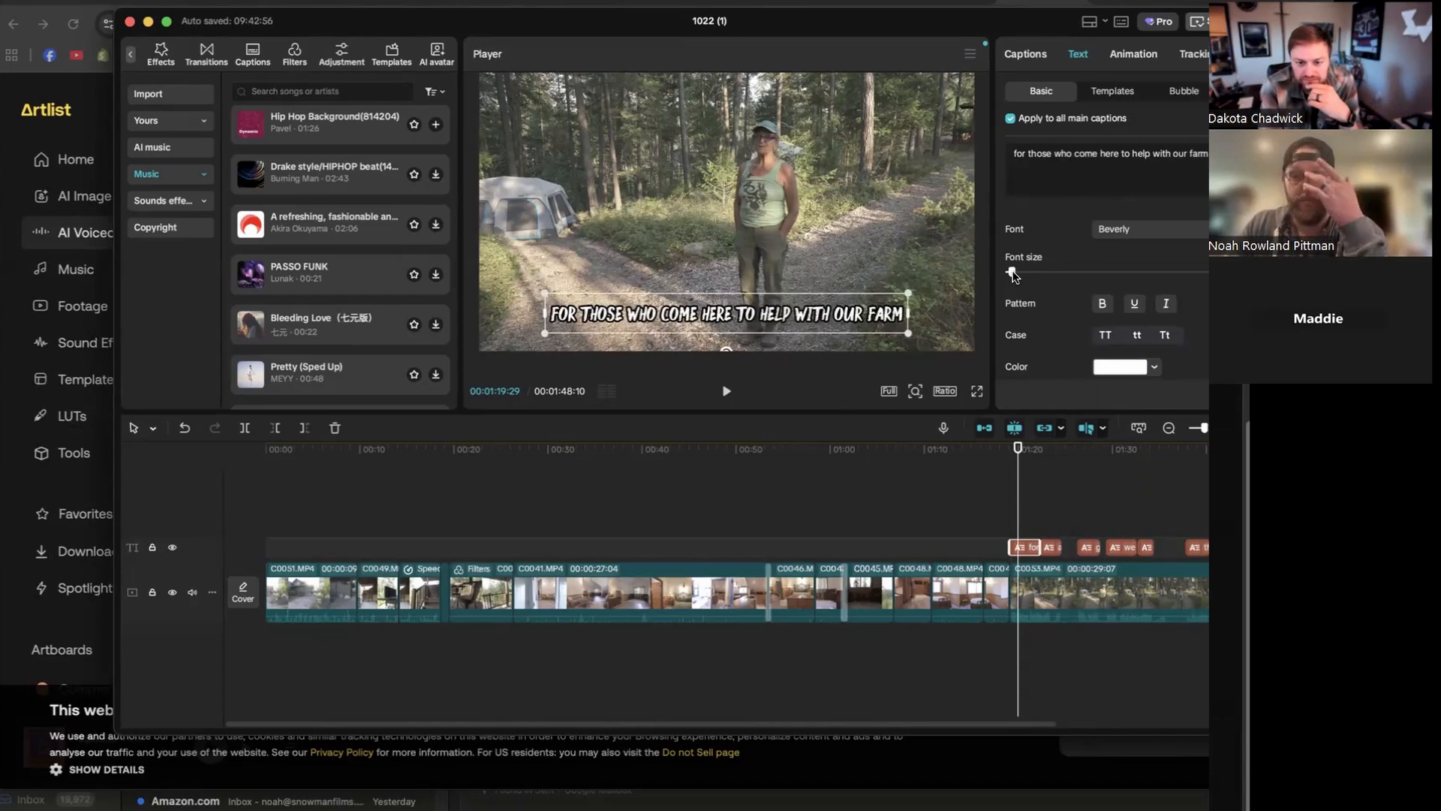
{"action": "left_click", "coordinate": [1255, 91]}
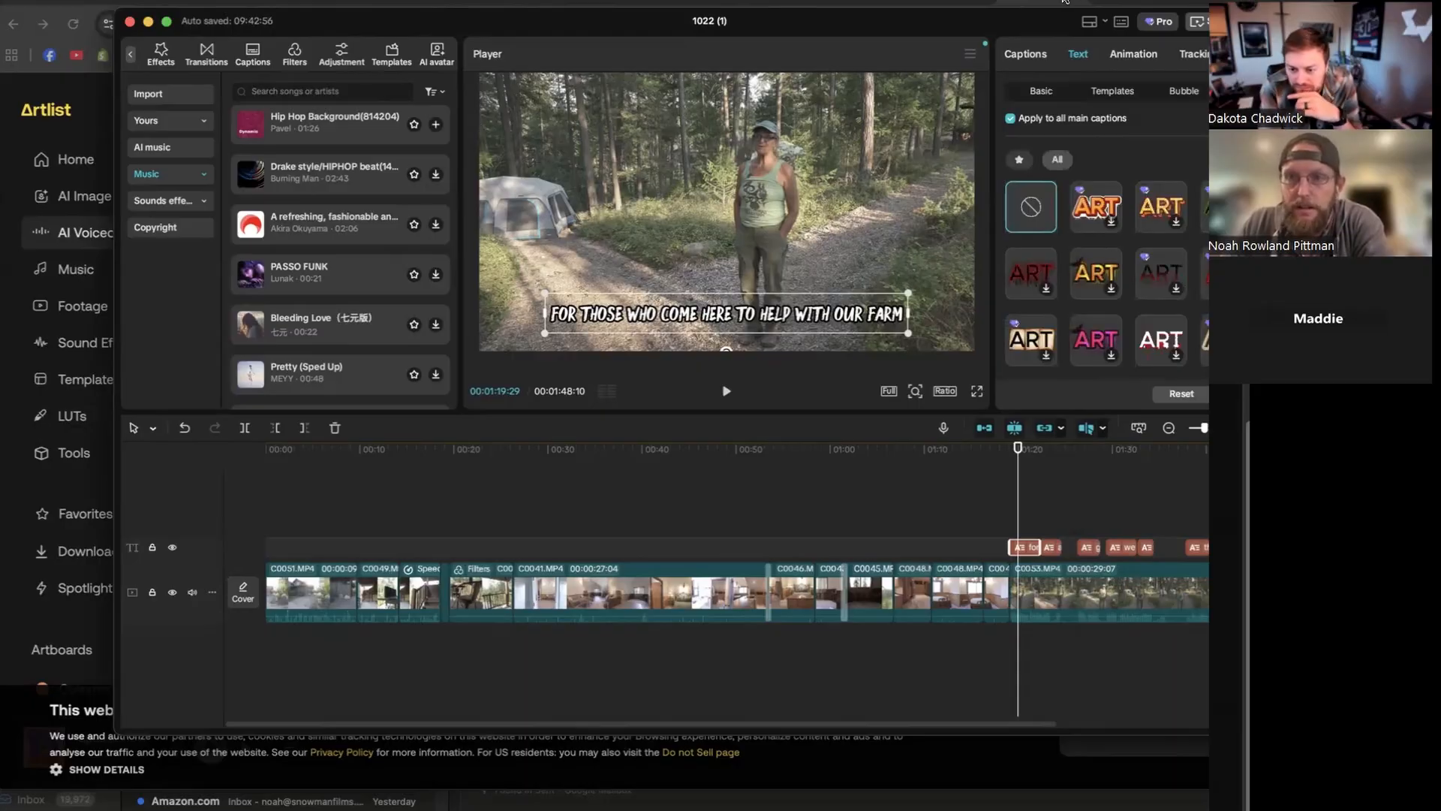
Browse the caption text templates available for the main captions
{"action": "left_click", "coordinate": [1114, 92]}
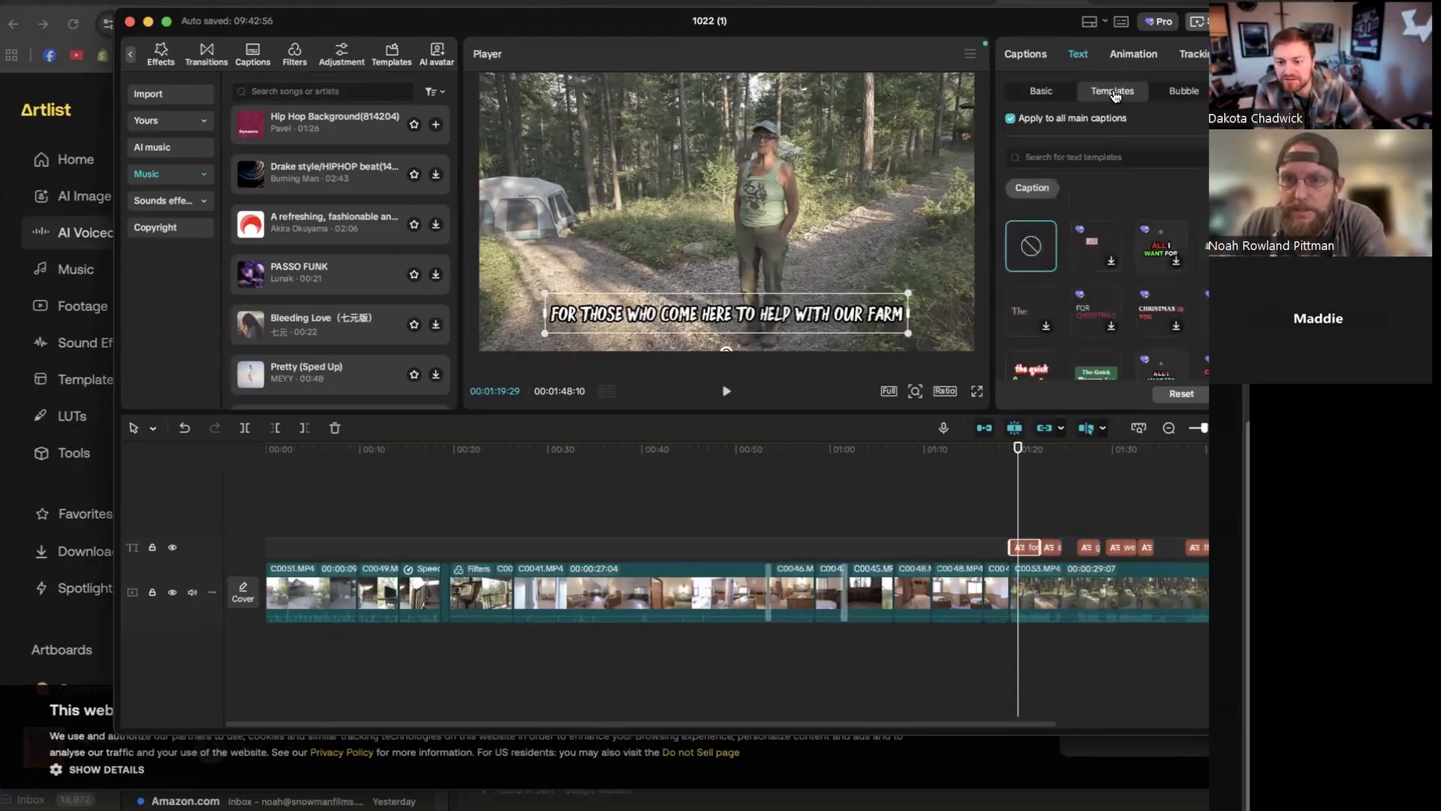
{"action": "scroll", "coordinate": [1104, 300], "scroll_direction": "down", "scroll_amount": 4}
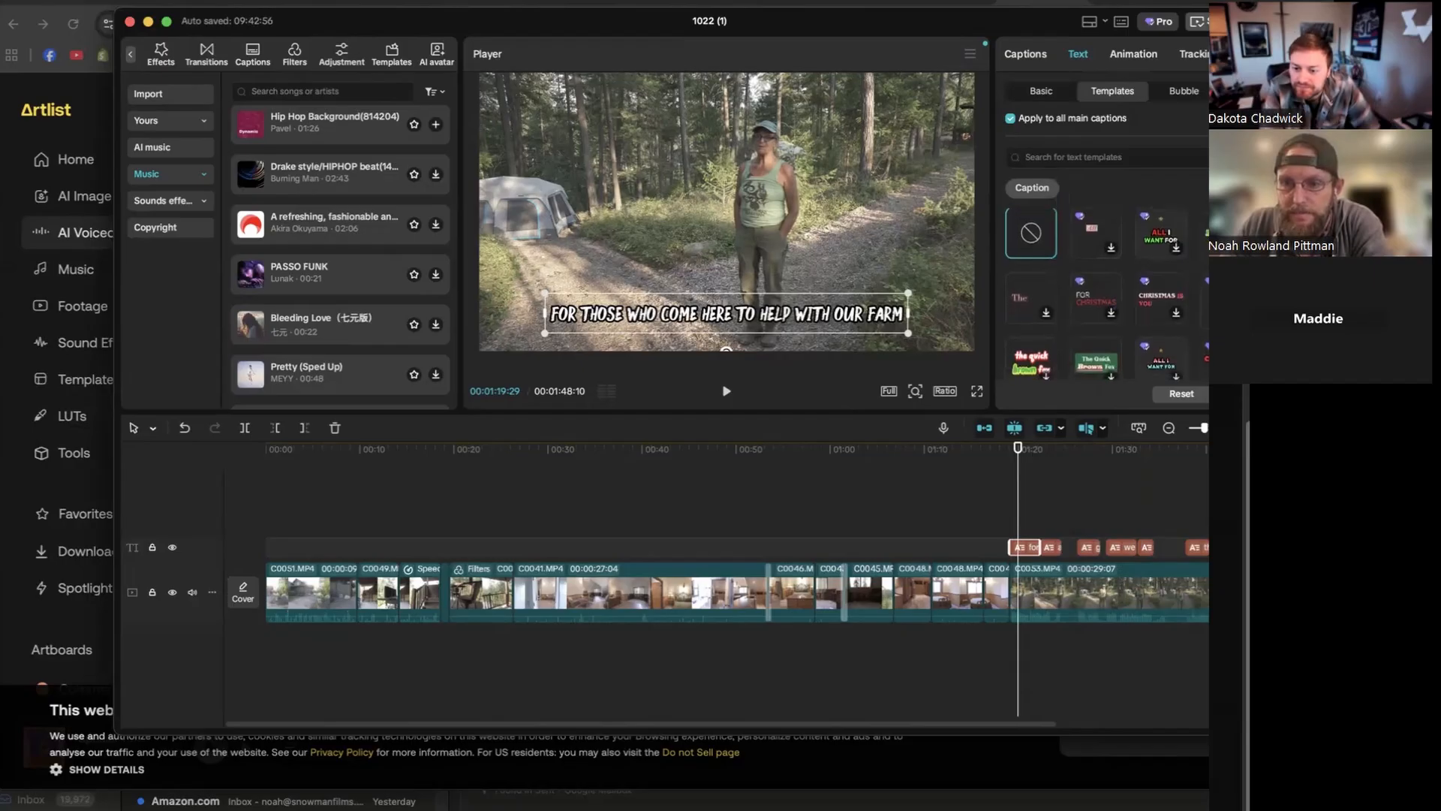
{"action": "scroll", "coordinate": [1104, 300], "scroll_direction": "down", "scroll_amount": 2}
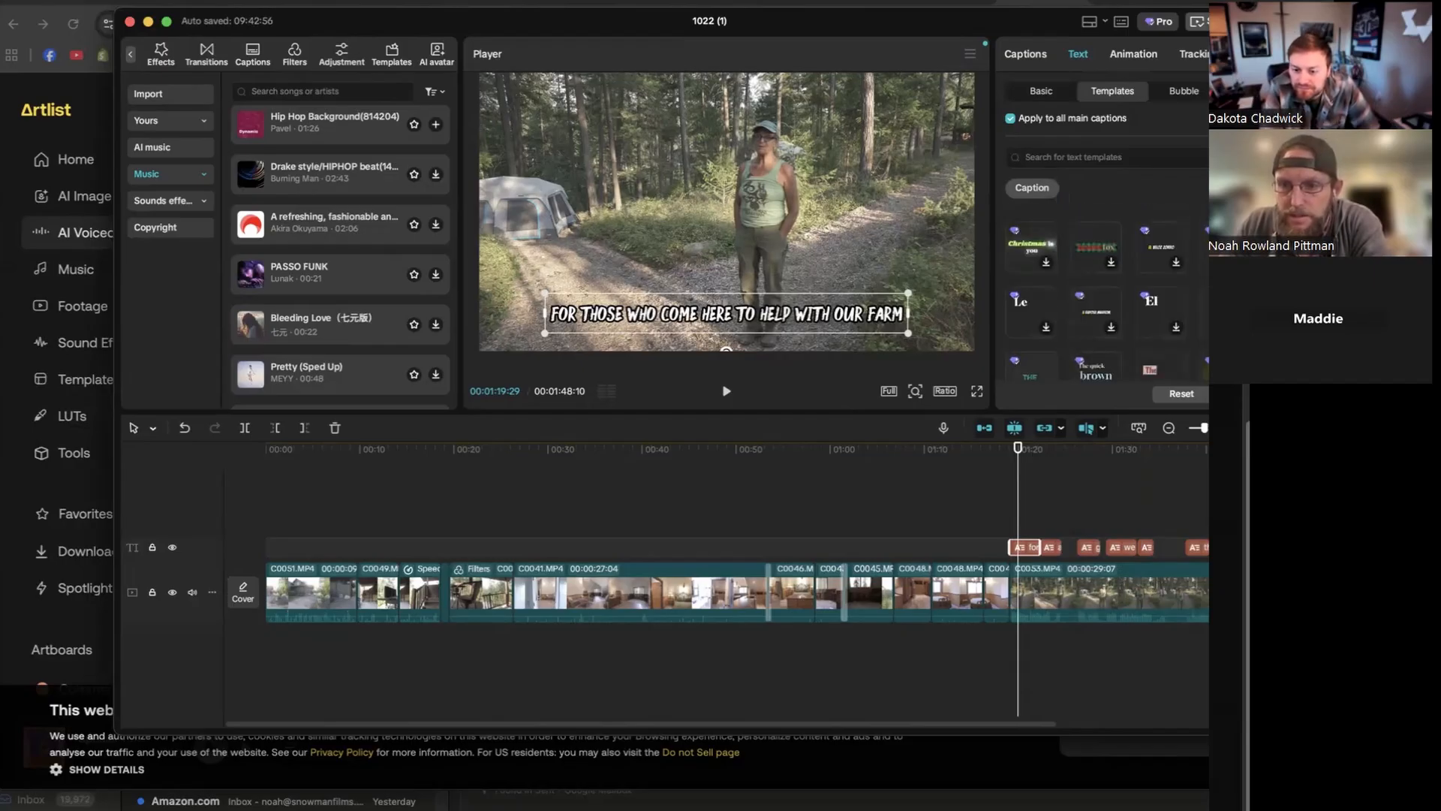
{"action": "scroll", "coordinate": [1103, 301], "scroll_direction": "down", "scroll_amount": 2}
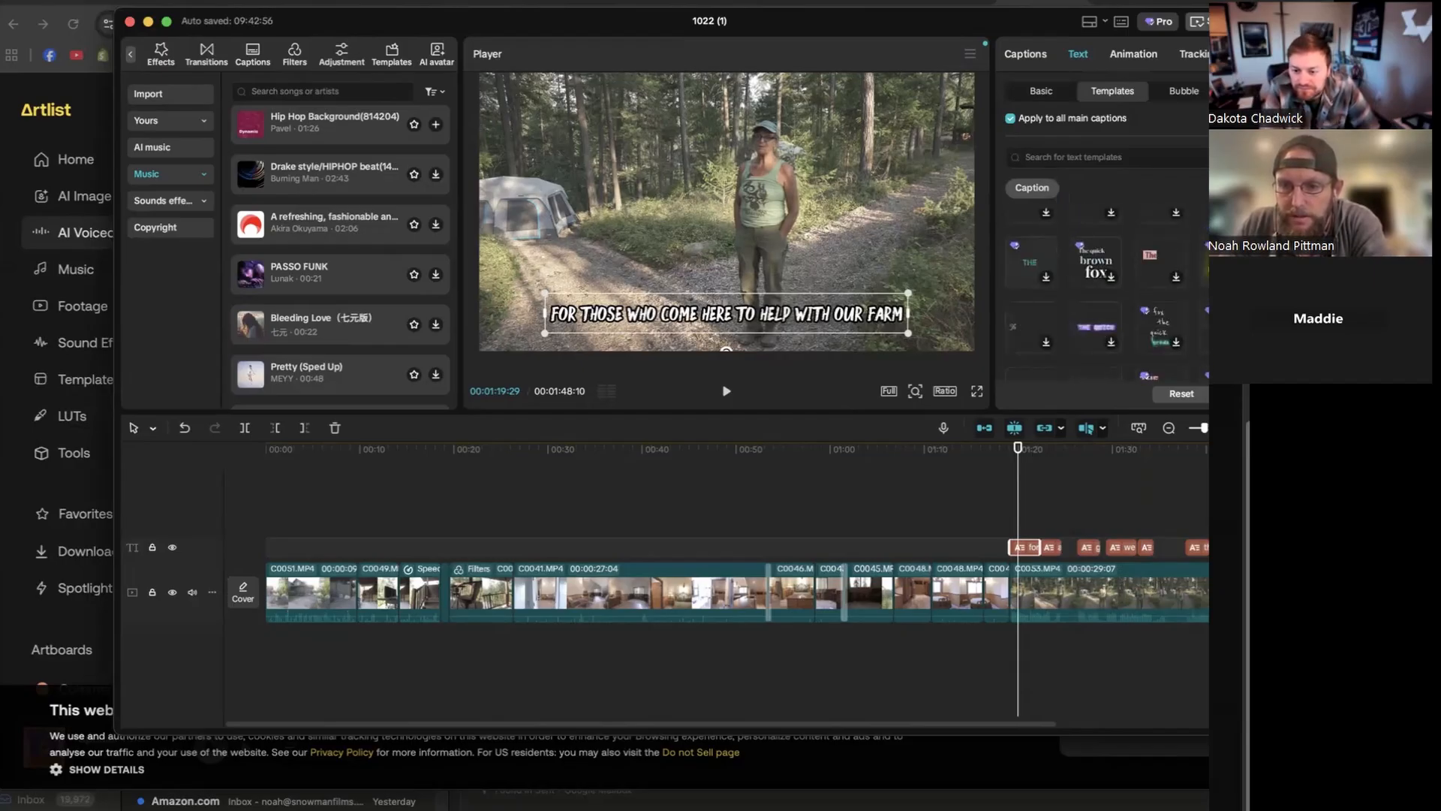
{"action": "scroll", "coordinate": [1104, 300], "scroll_direction": "down", "scroll_amount": 2}
{"action": "scroll", "coordinate": [1104, 300], "scroll_direction": "up", "scroll_amount": 3}
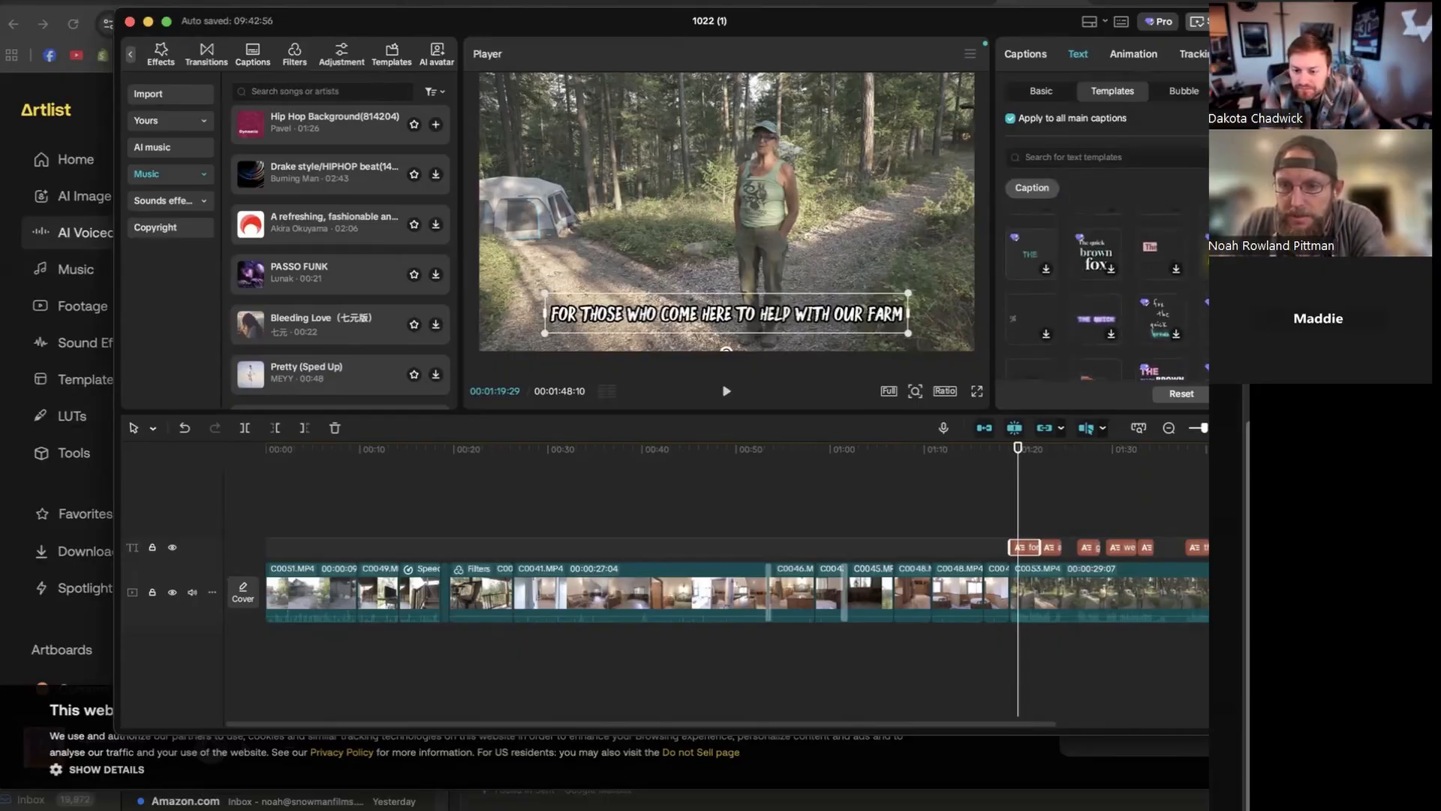
{"action": "scroll", "coordinate": [1104, 300], "scroll_direction": "up", "scroll_amount": 2}
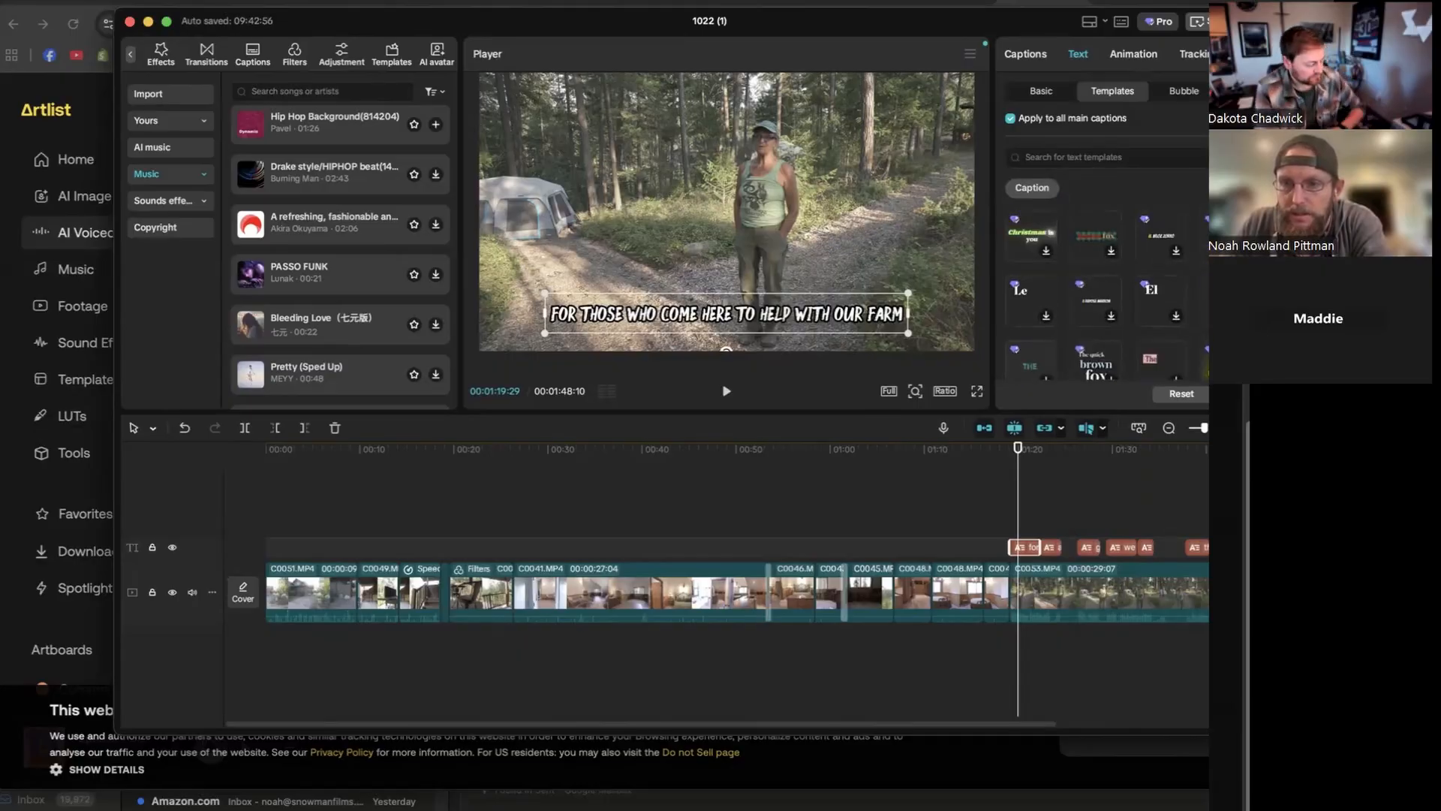
{"action": "left_click", "coordinate": [1165, 231]}
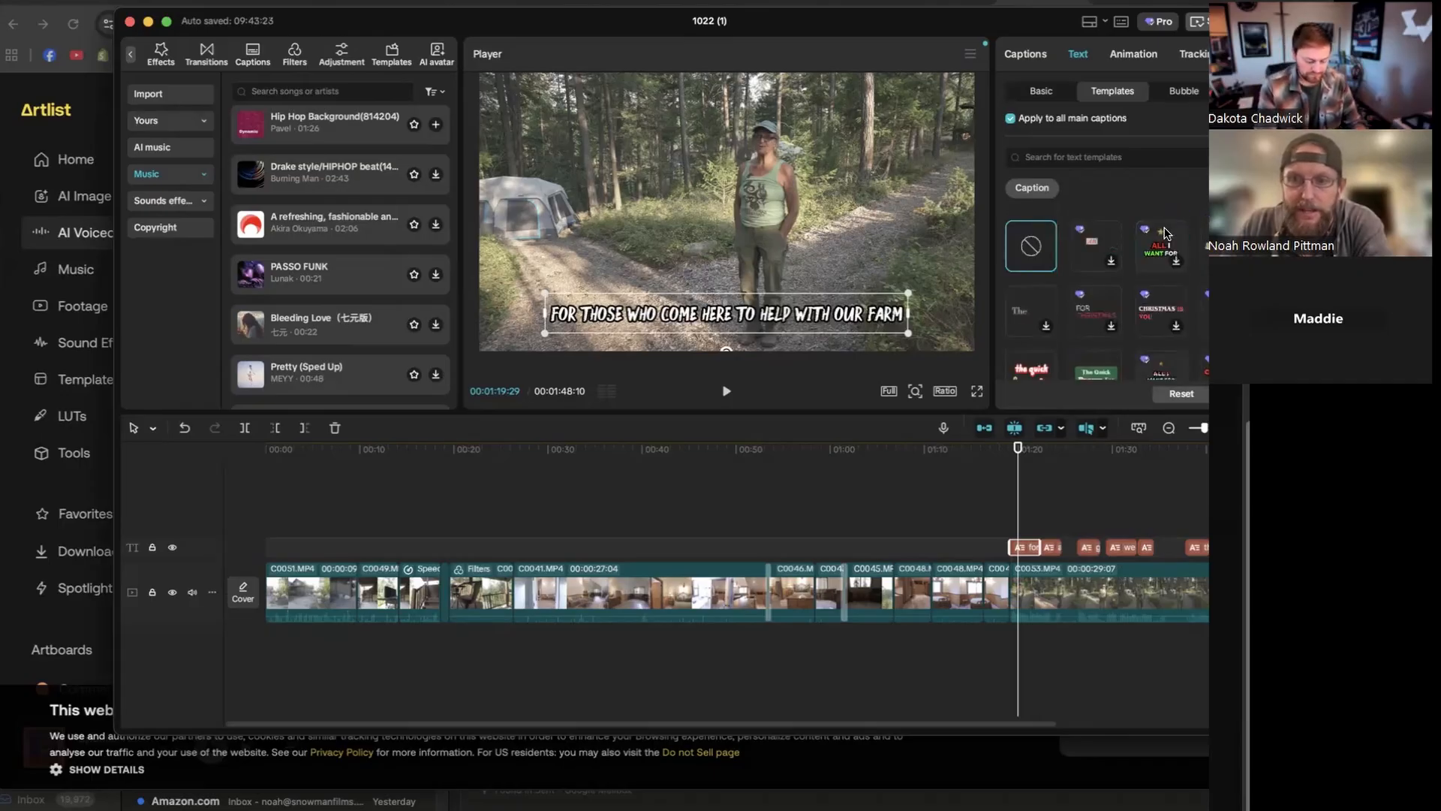
Apply the white caption template with yellow word highlighting to all captions, with the playhead at 00:01:19:05
{"action": "left_click", "coordinate": [1011, 451]}
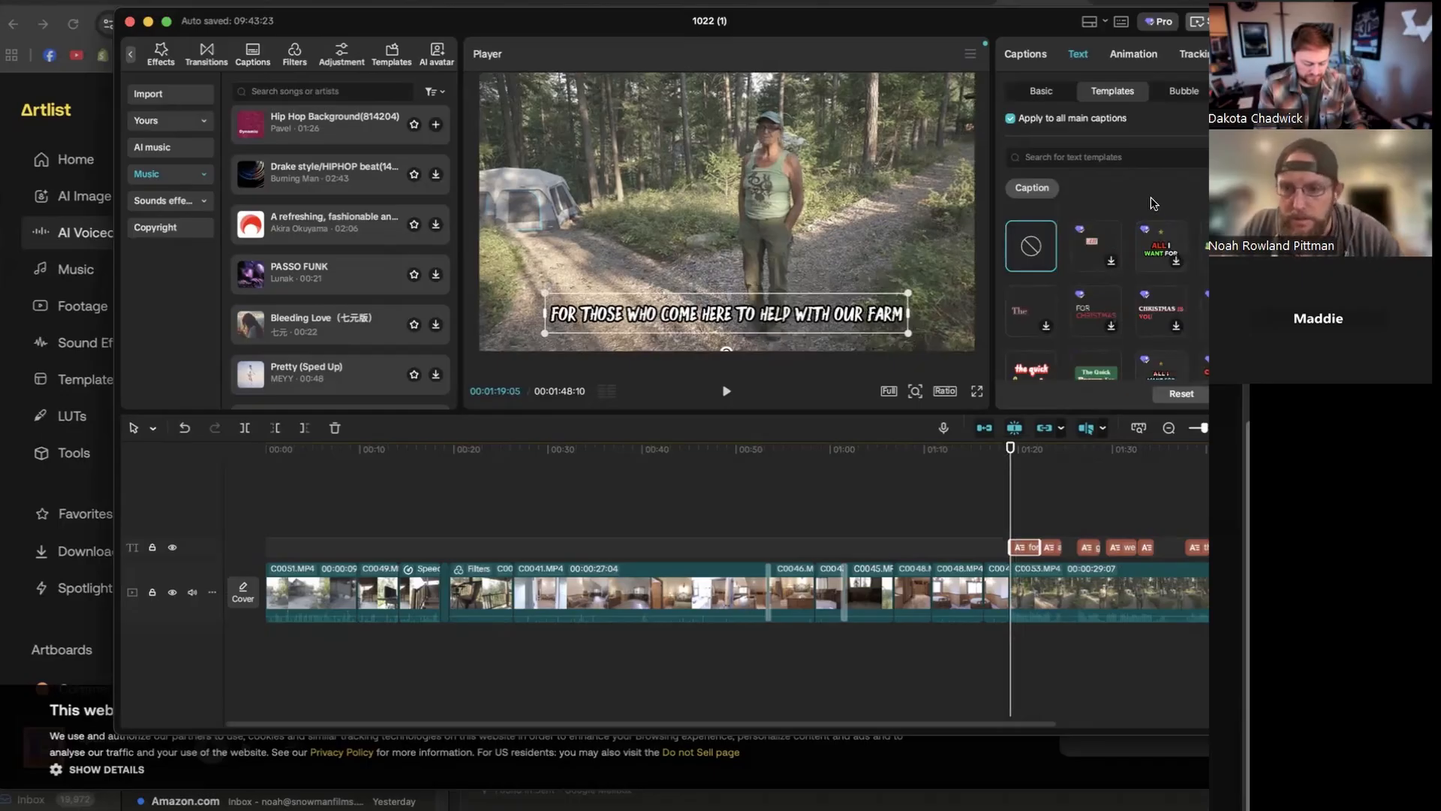
{"action": "scroll", "coordinate": [1181, 256], "scroll_direction": "down", "scroll_amount": 4}
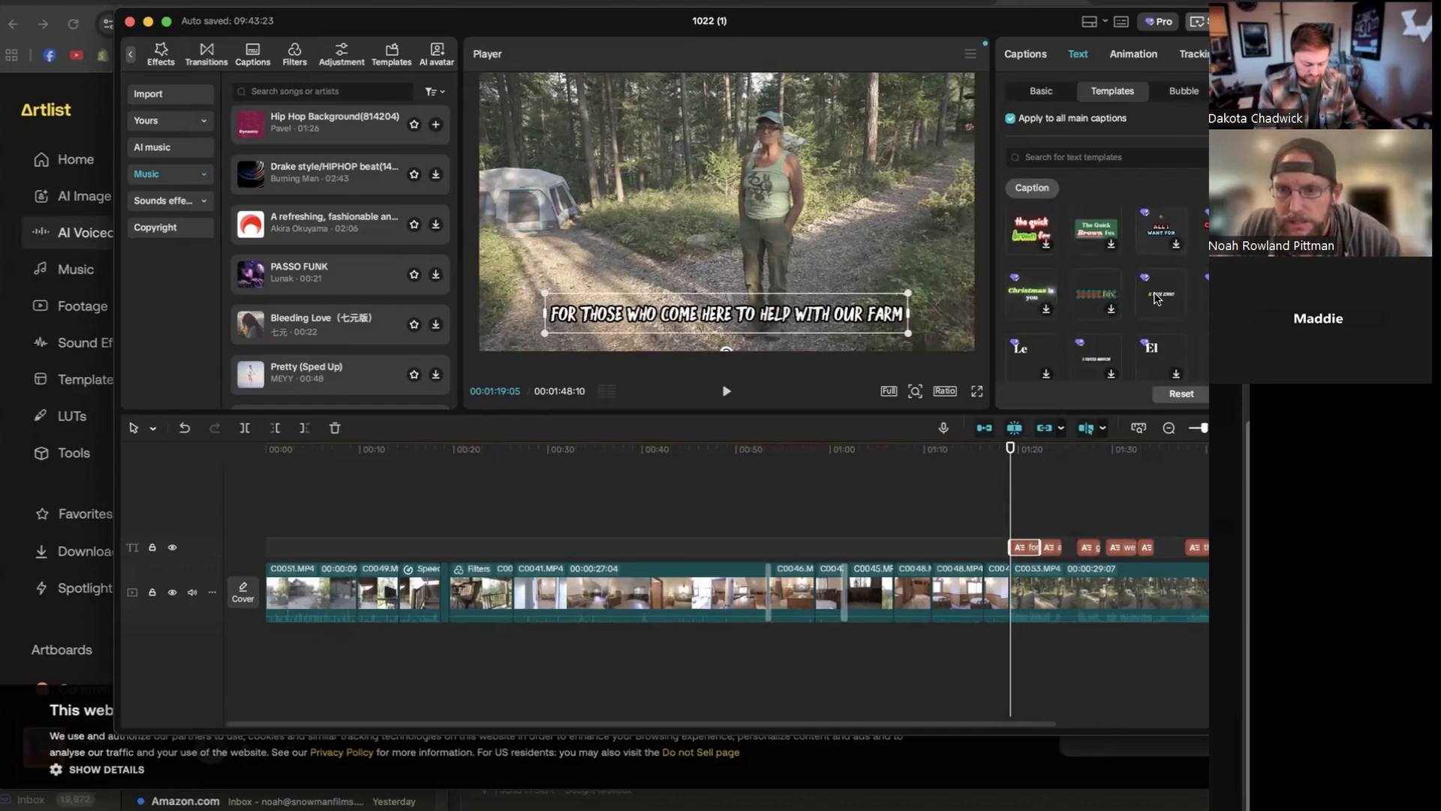
{"action": "left_click", "coordinate": [1157, 299]}
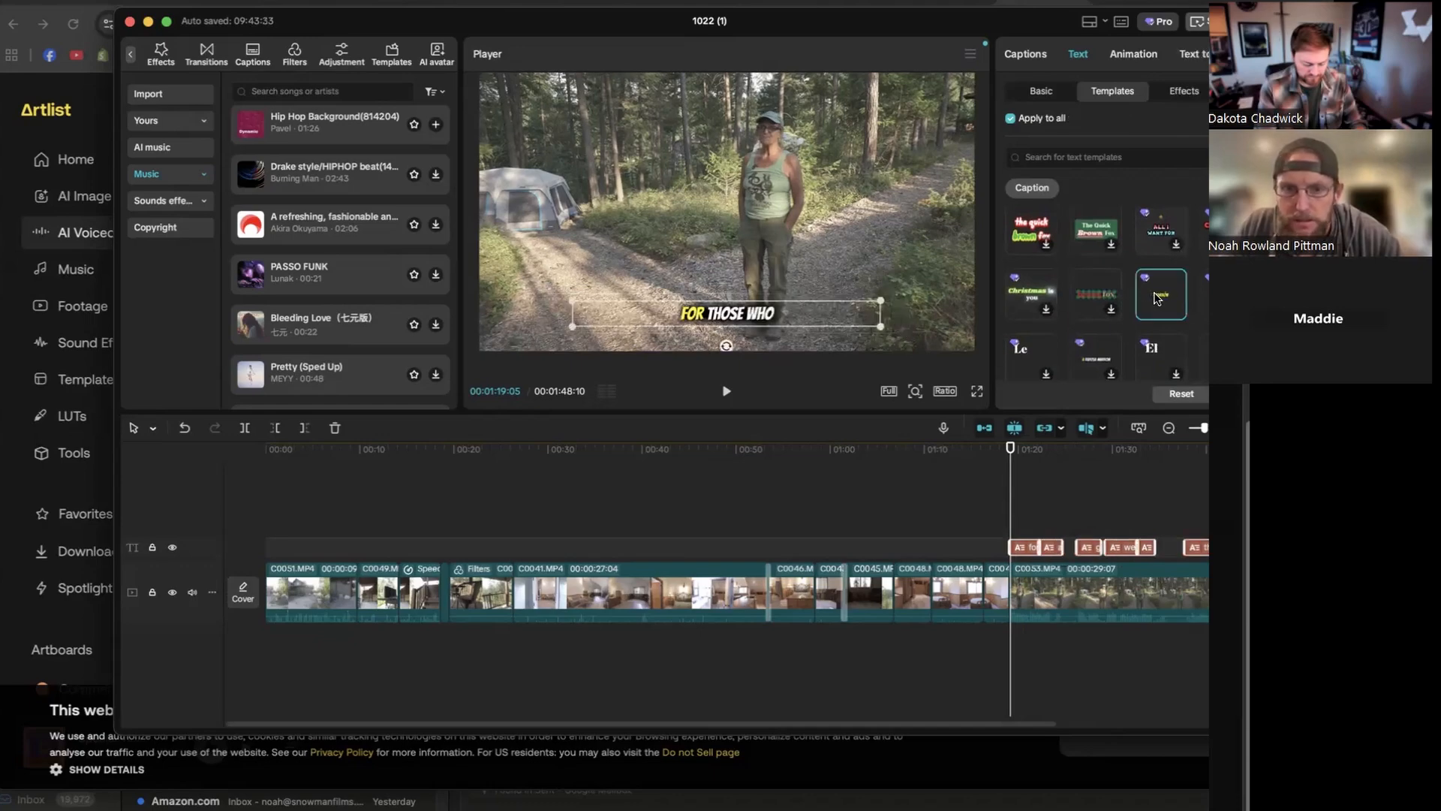
Play the captioned section from 00:01:18:06 to review the yellow-highlight template
{"action": "left_click", "coordinate": [1004, 449]}
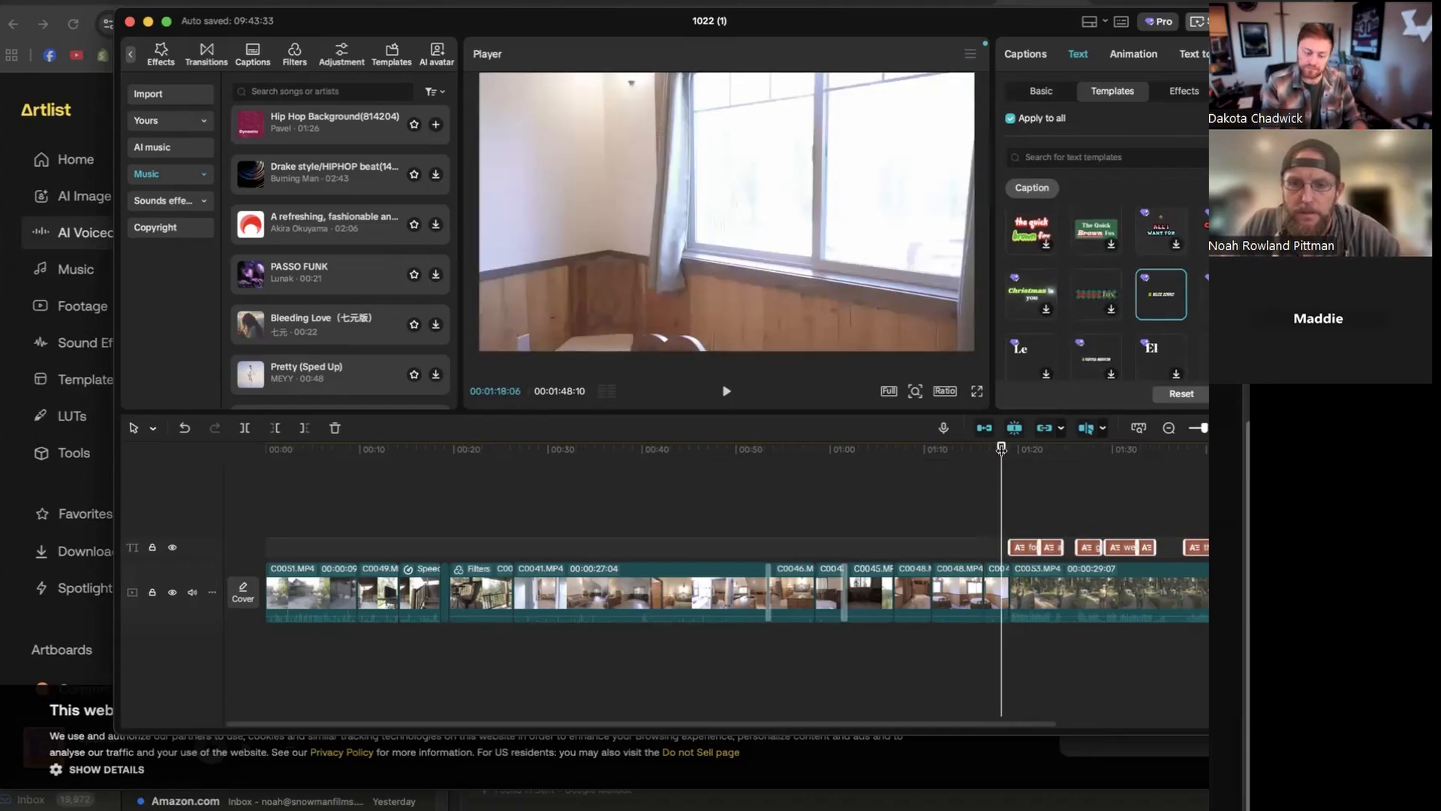
{"action": "key", "text": "space"}
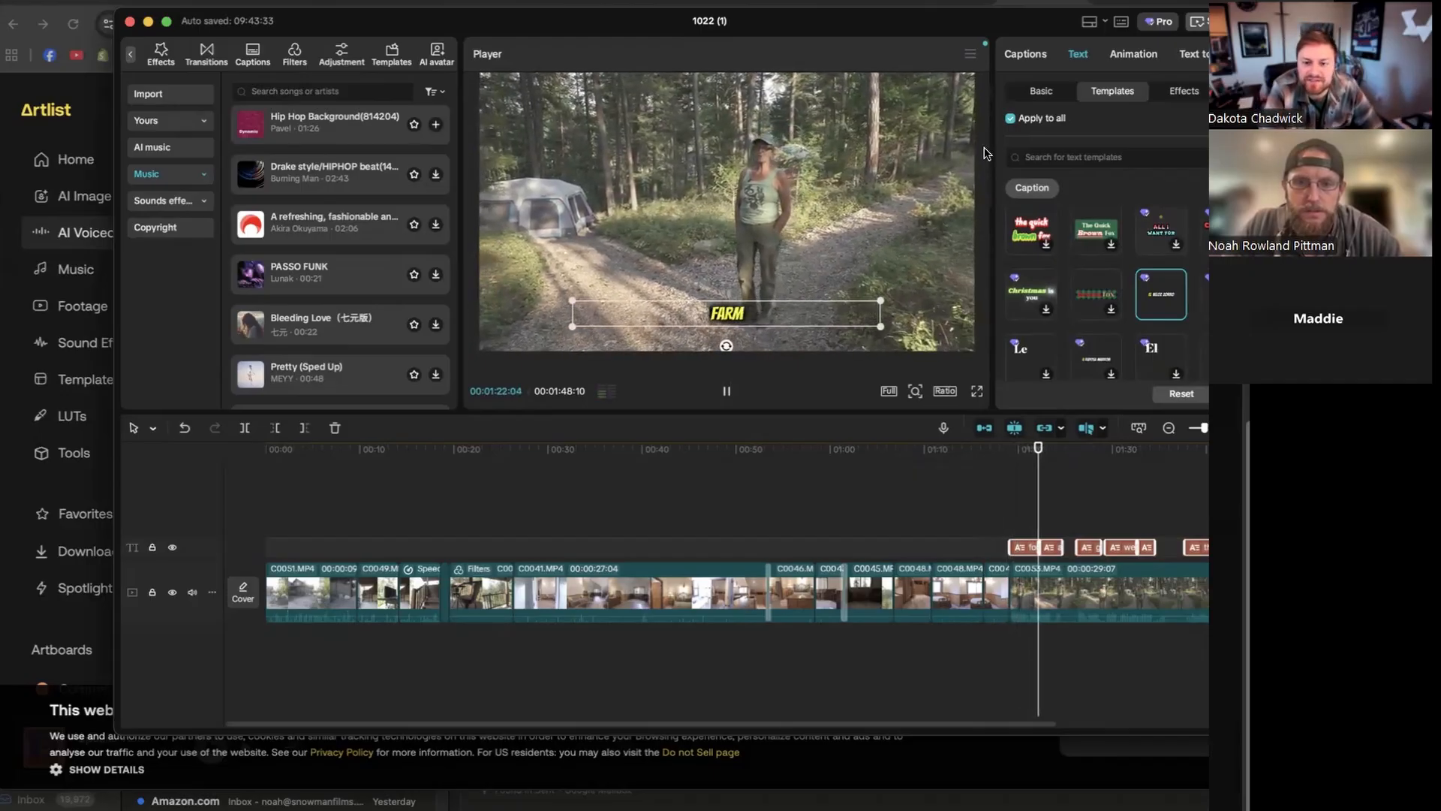
{"action": "key", "text": "space"}
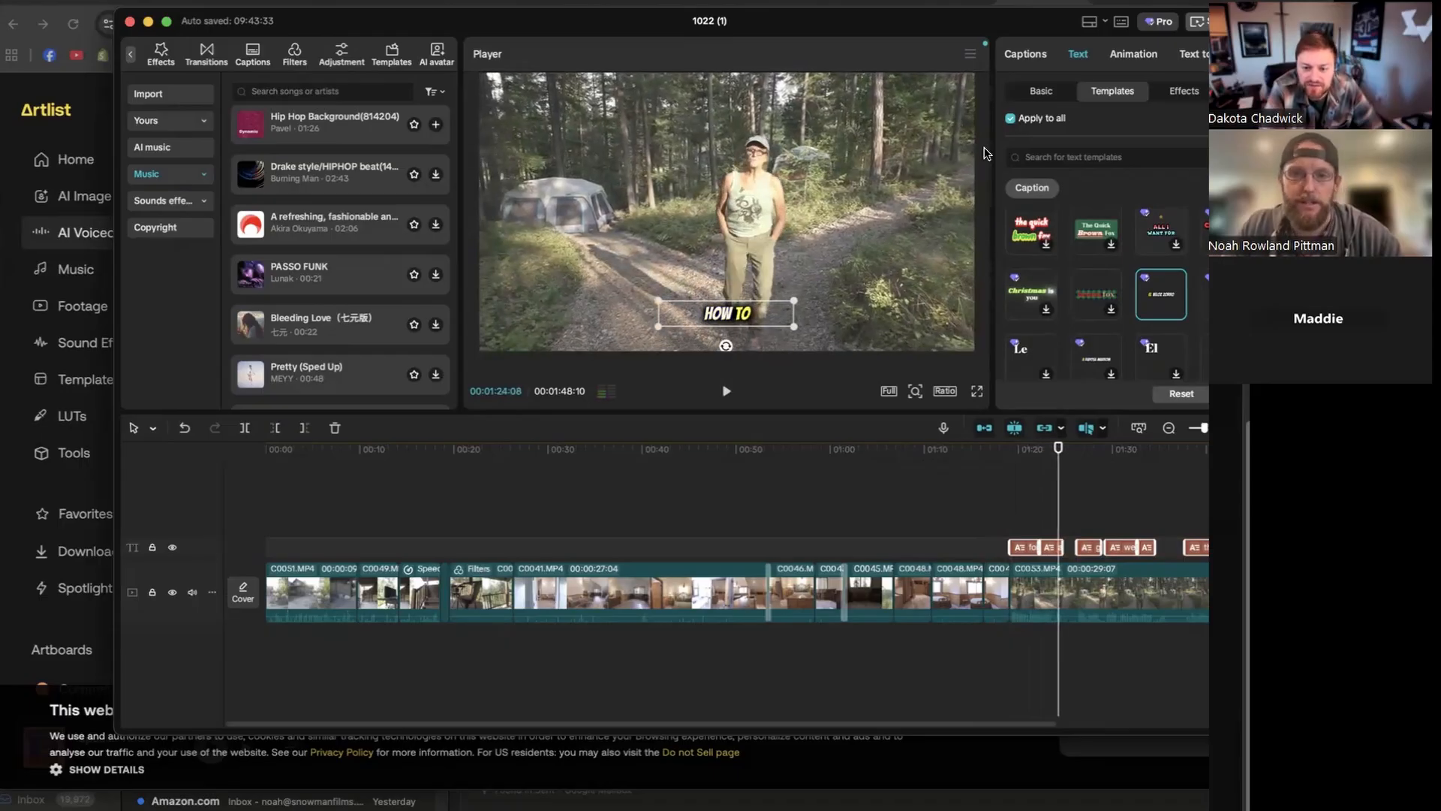
{"action": "key", "text": "space"}
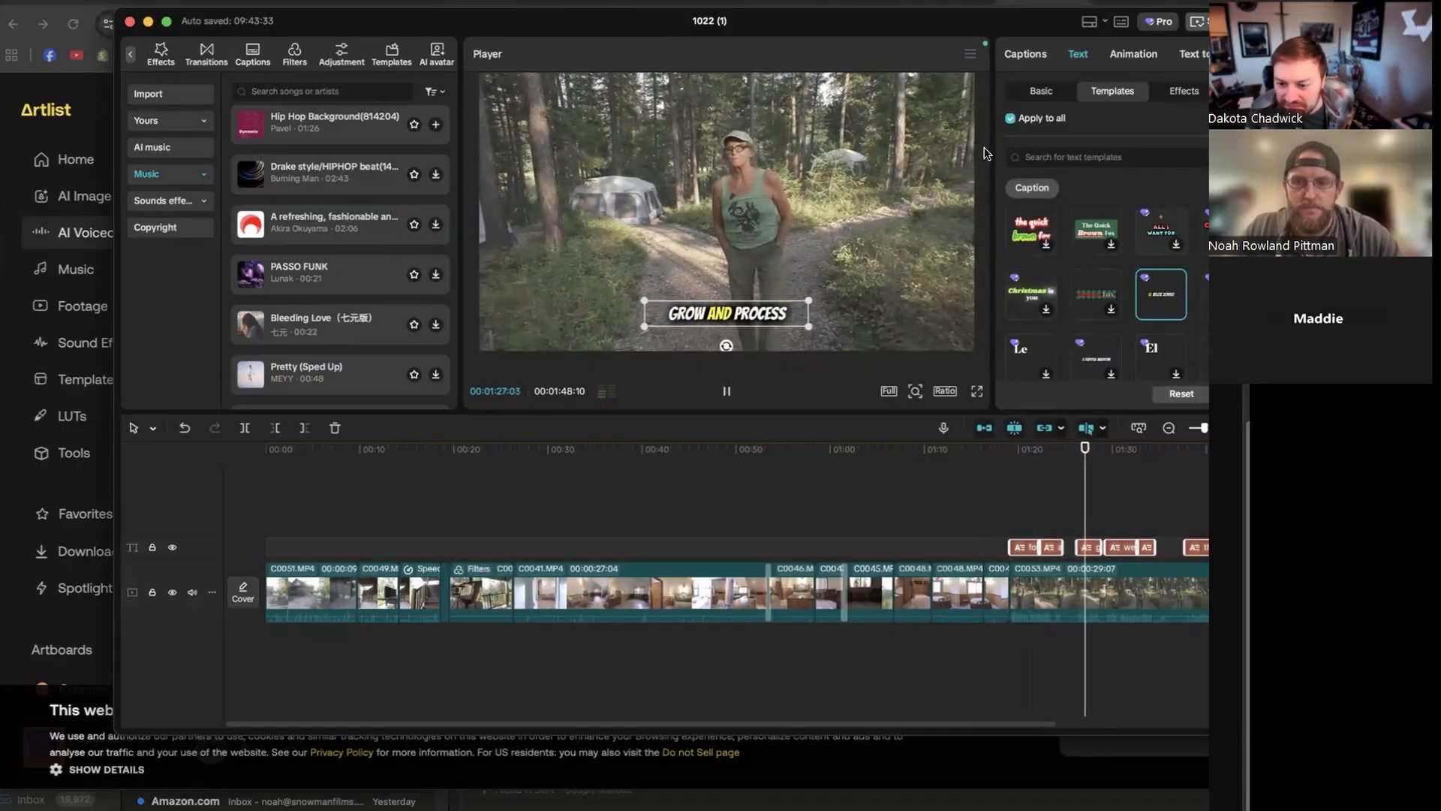
{"action": "key", "text": "space"}
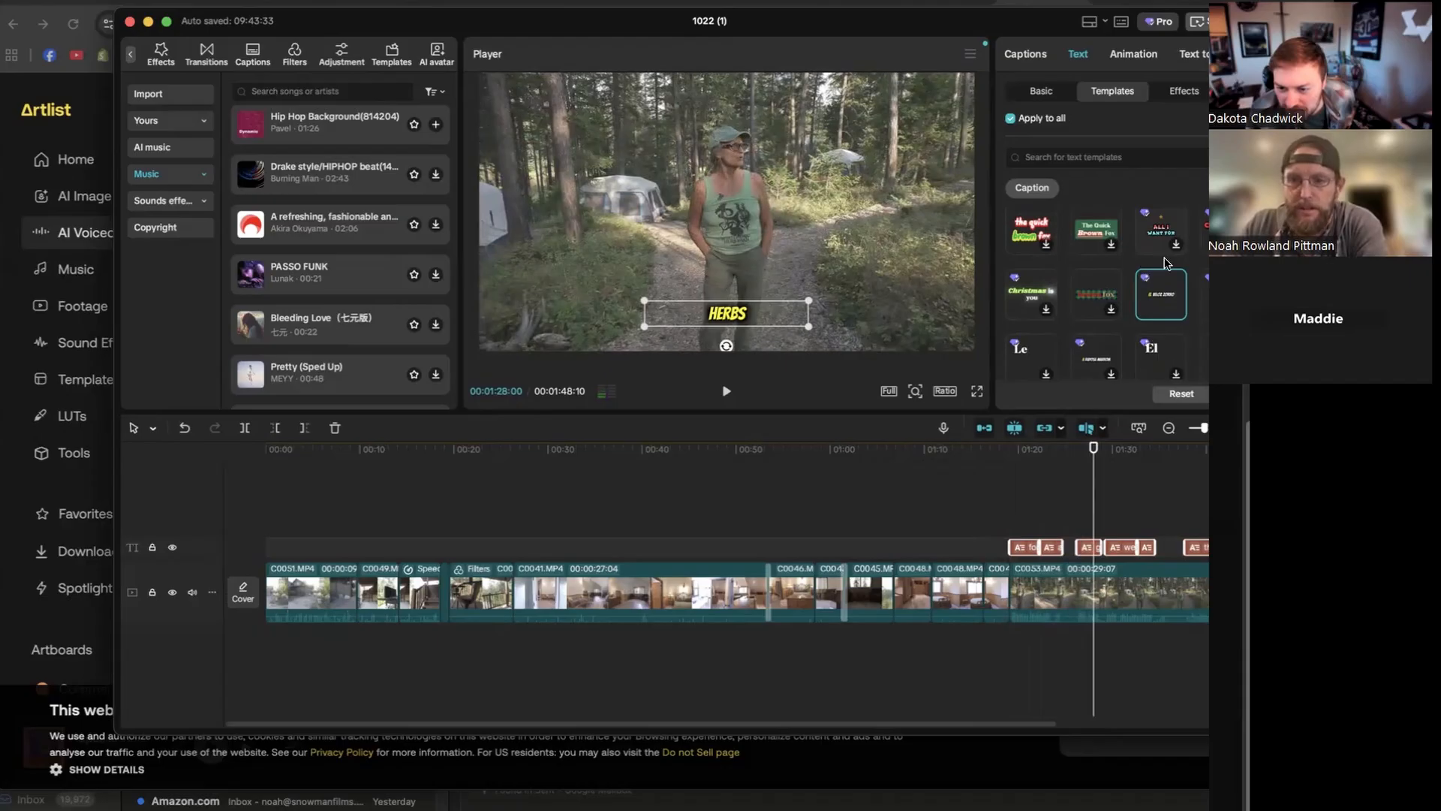
Look through more caption templates and play the following captions up to the campsites line
{"action": "scroll", "coordinate": [1018, 291], "scroll_direction": "down", "scroll_amount": 1}
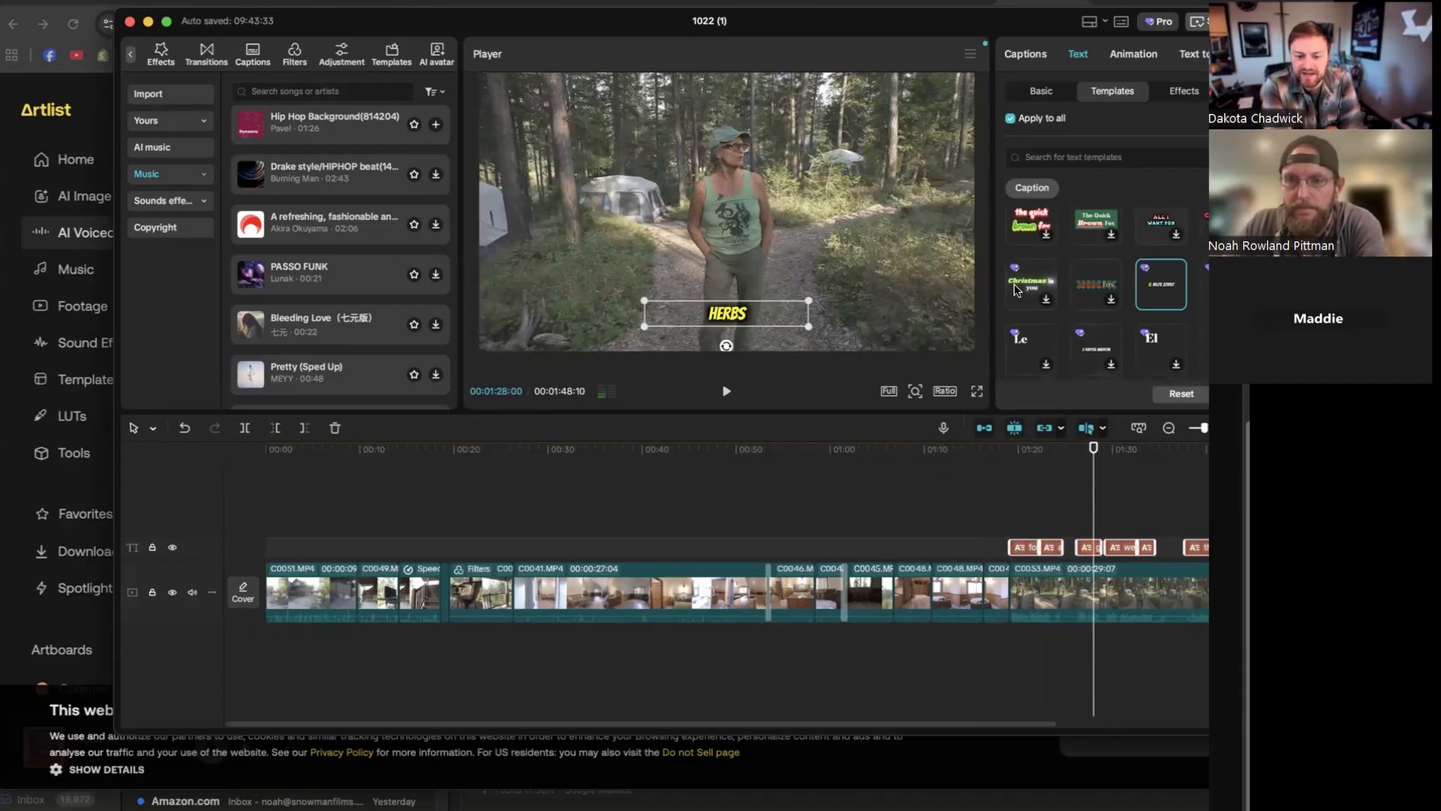
{"action": "scroll", "coordinate": [1103, 321], "scroll_direction": "down", "scroll_amount": 3}
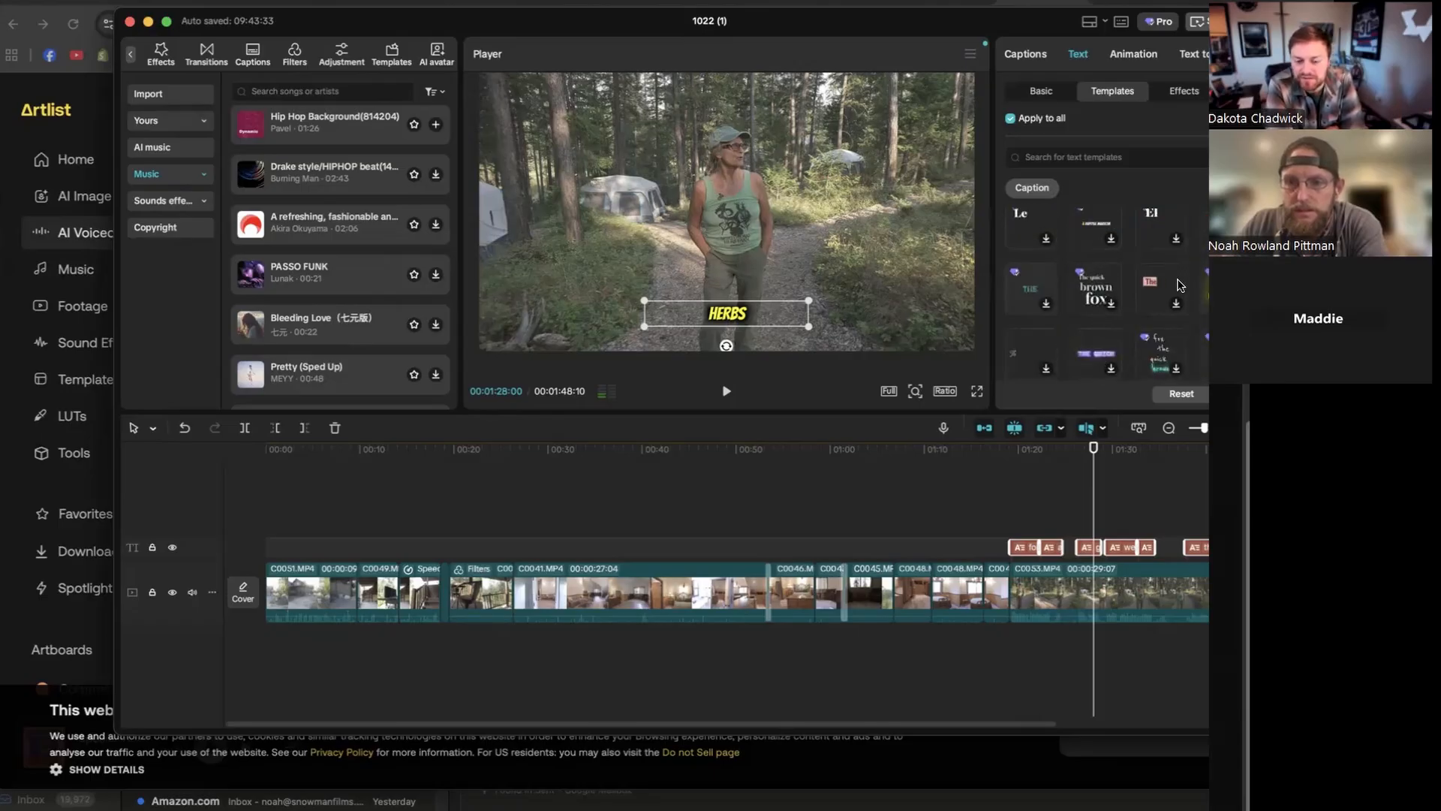
{"action": "scroll", "coordinate": [1048, 312], "scroll_direction": "down", "scroll_amount": 2}
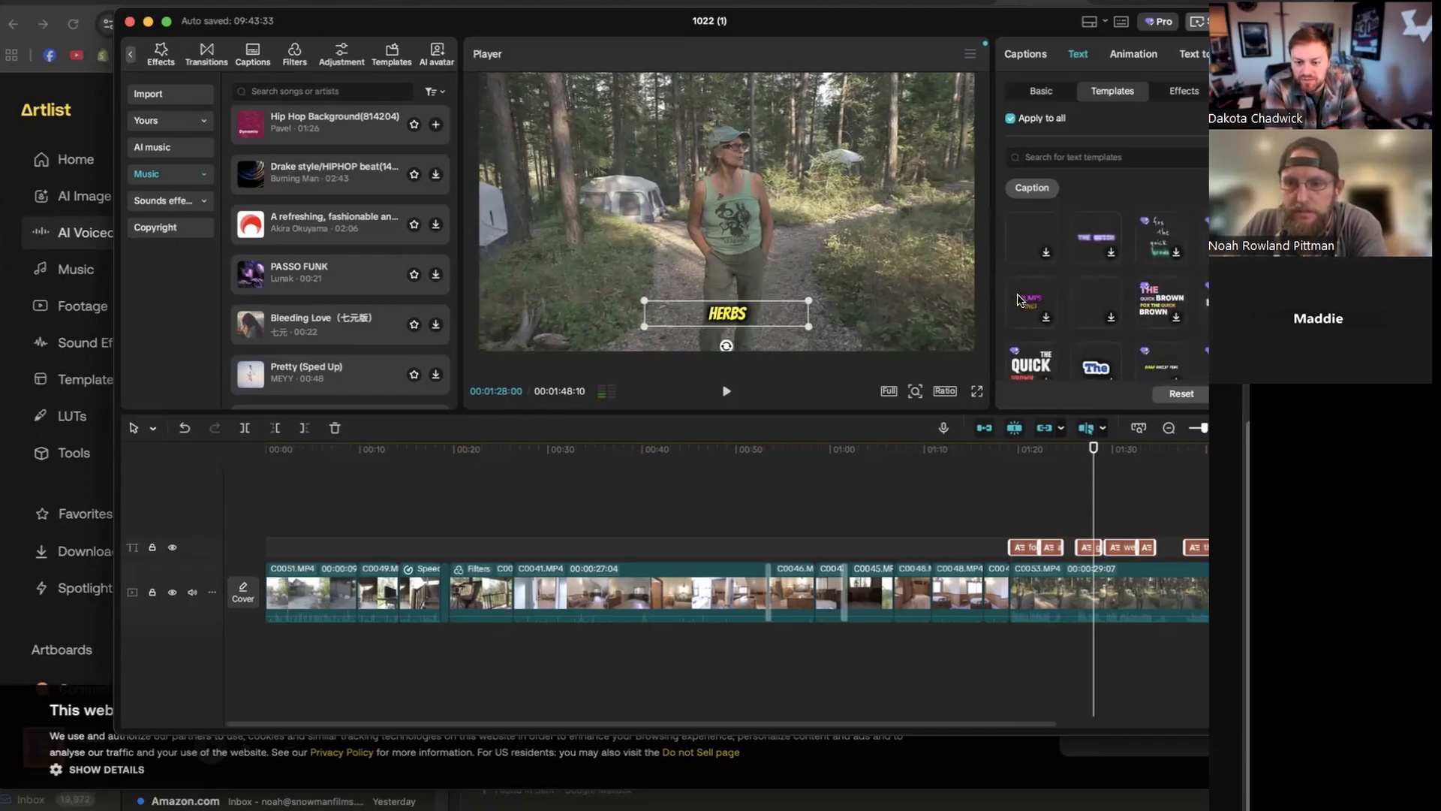
{"action": "scroll", "coordinate": [1104, 292], "scroll_direction": "down", "scroll_amount": 2}
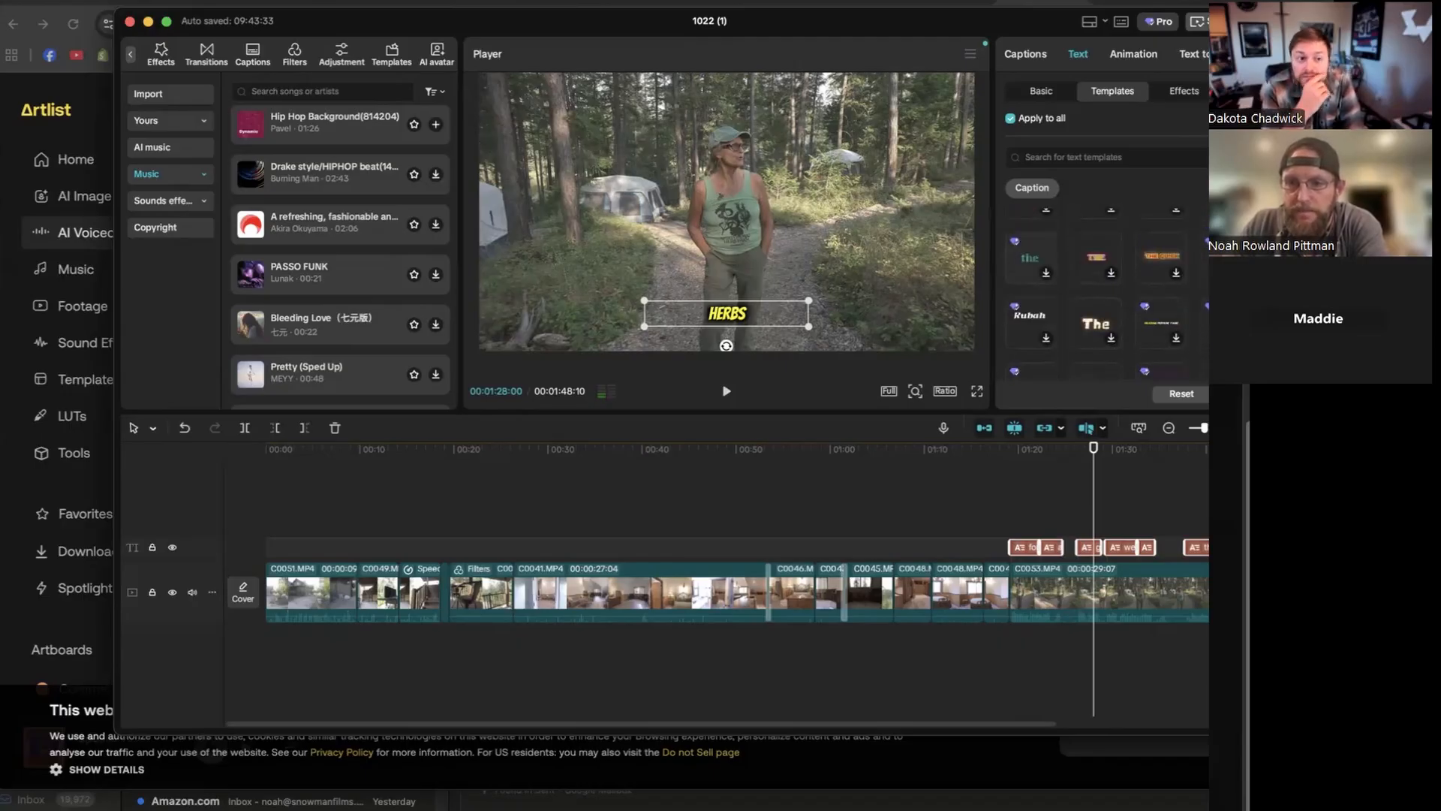
{"action": "scroll", "coordinate": [1103, 293], "scroll_direction": "down", "scroll_amount": 1}
{"action": "key", "text": "space"}
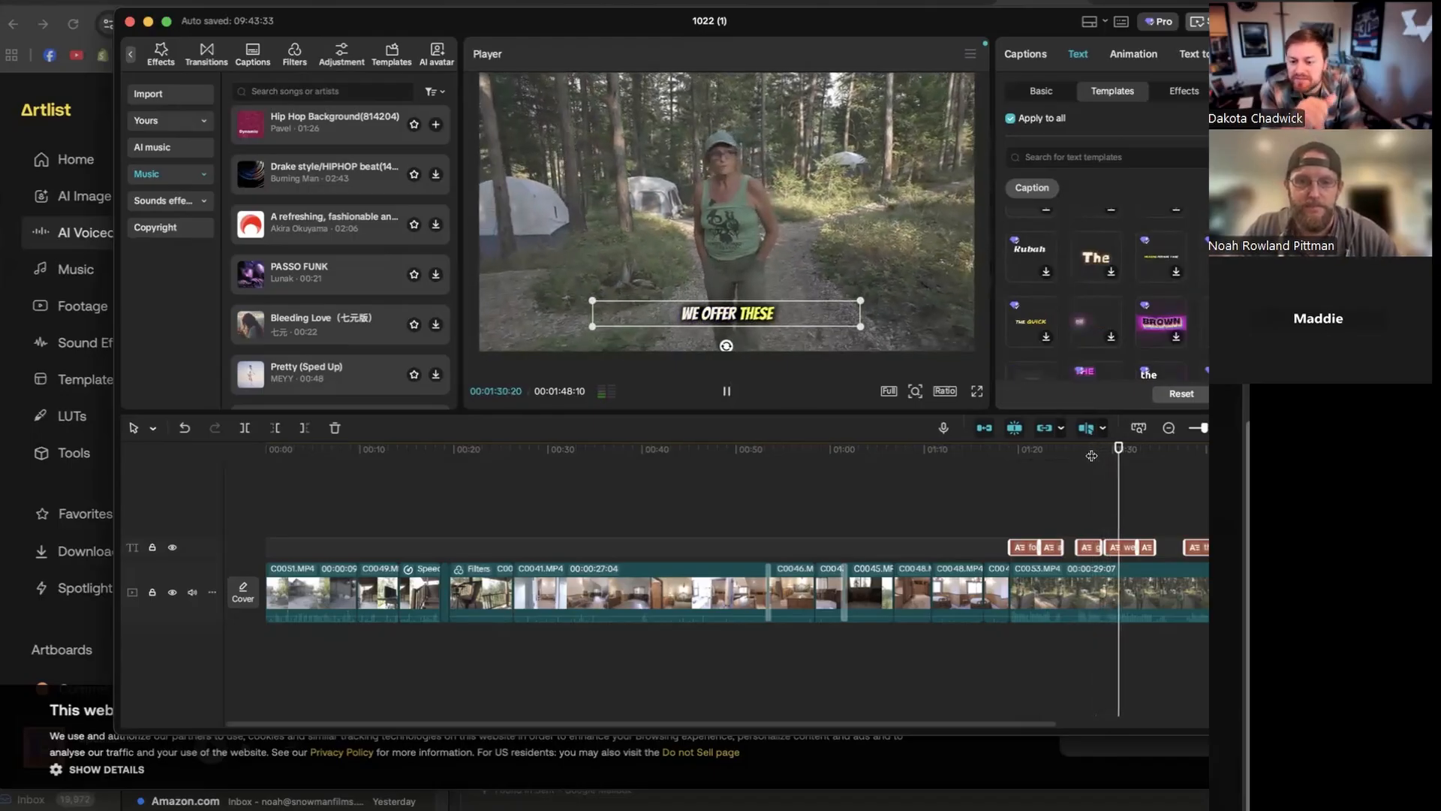
{"action": "key", "text": "space"}
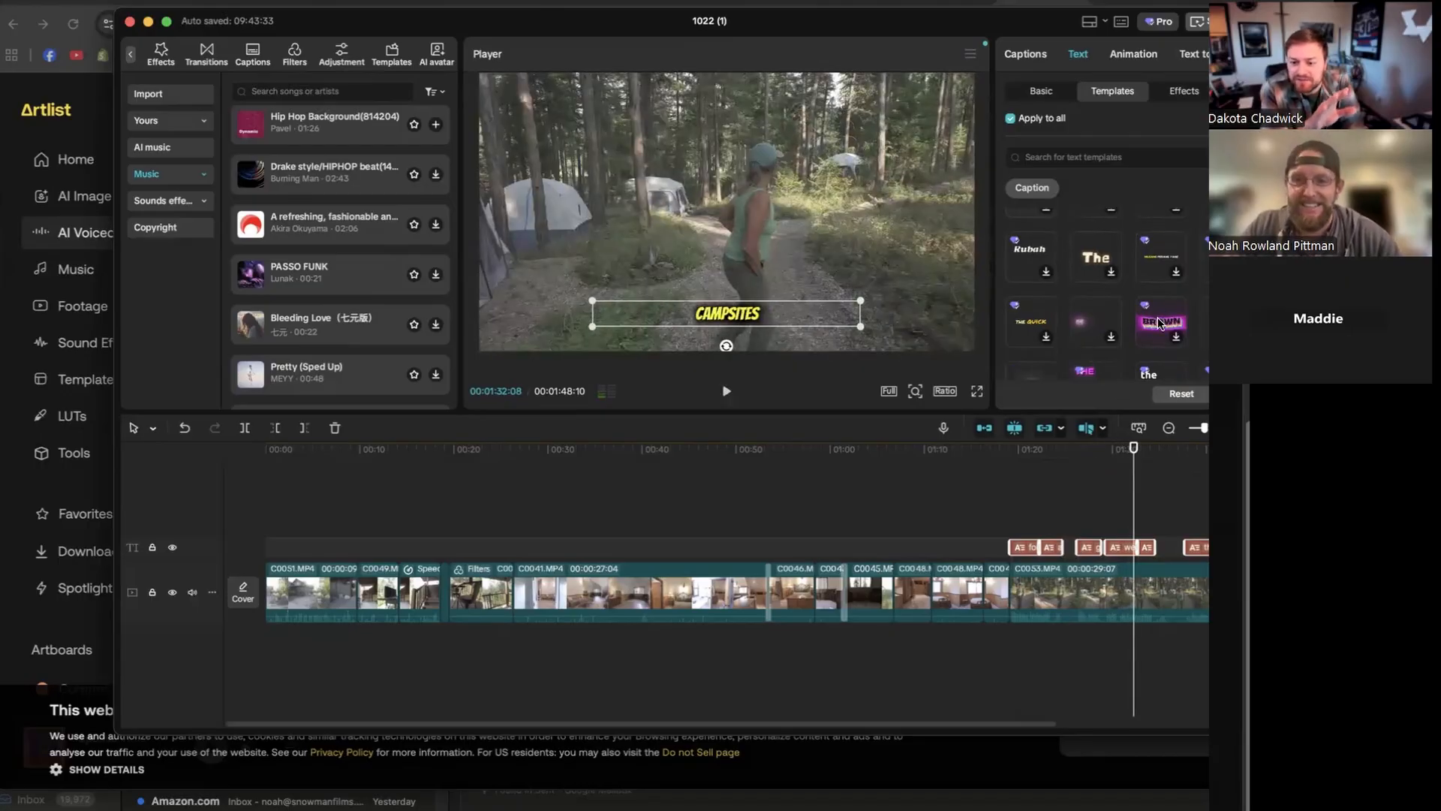
{"action": "scroll", "coordinate": [1160, 324], "scroll_direction": "down", "scroll_amount": 3}
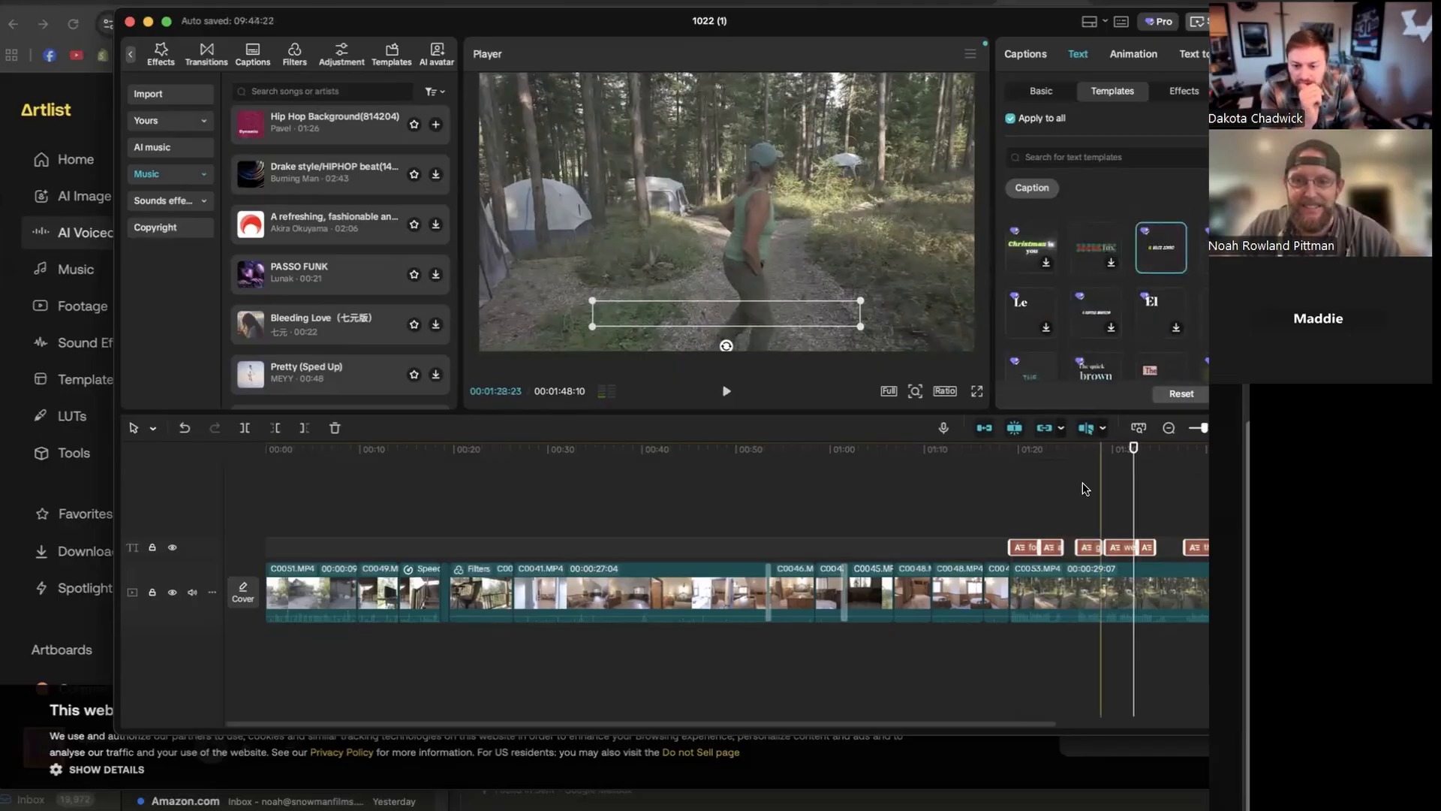
Move the playhead to 00:01:20:18 and apply the glowing purple "BROWN" template to all captions
{"action": "left_click", "coordinate": [1023, 481]}
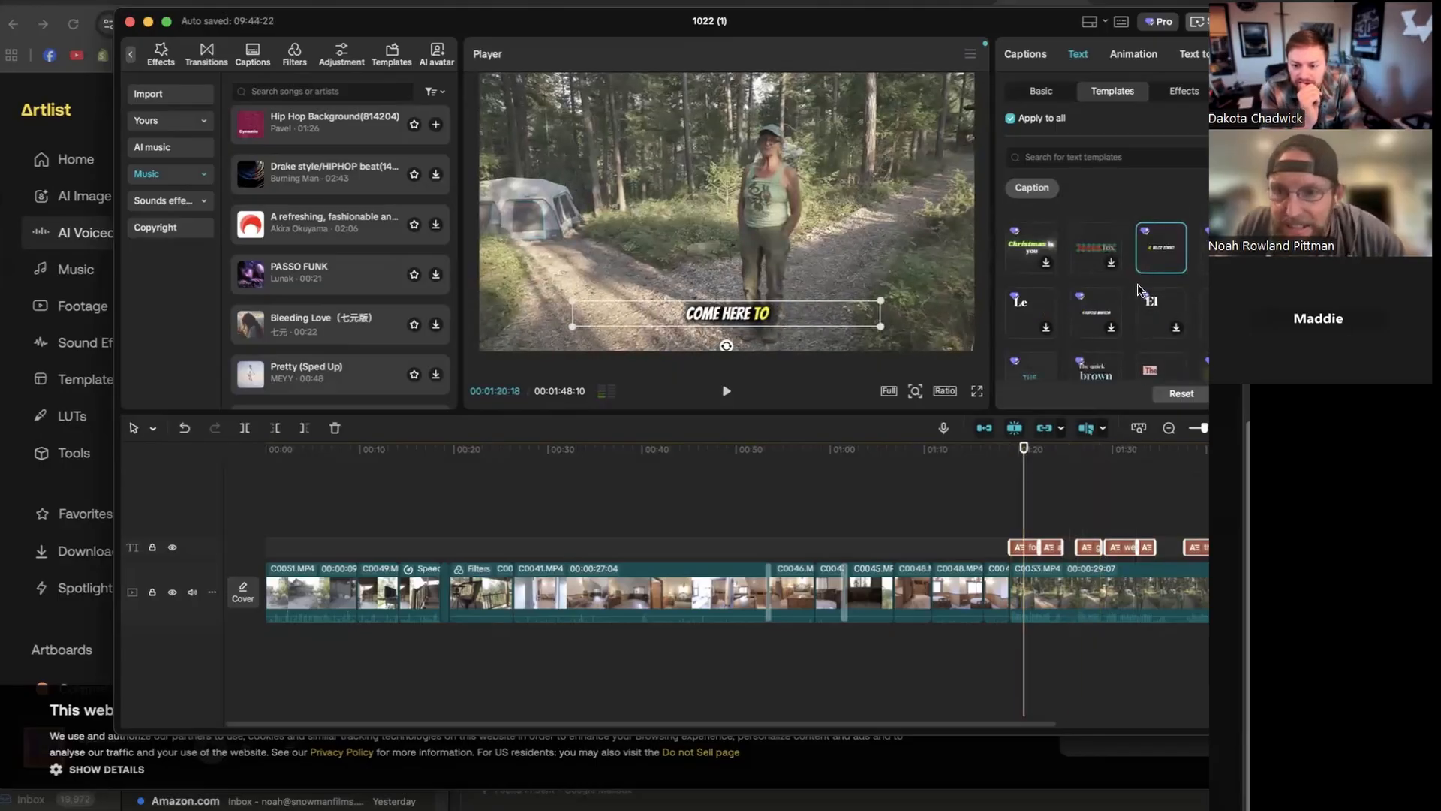
{"action": "scroll", "coordinate": [1138, 283], "scroll_direction": "up", "scroll_amount": 3}
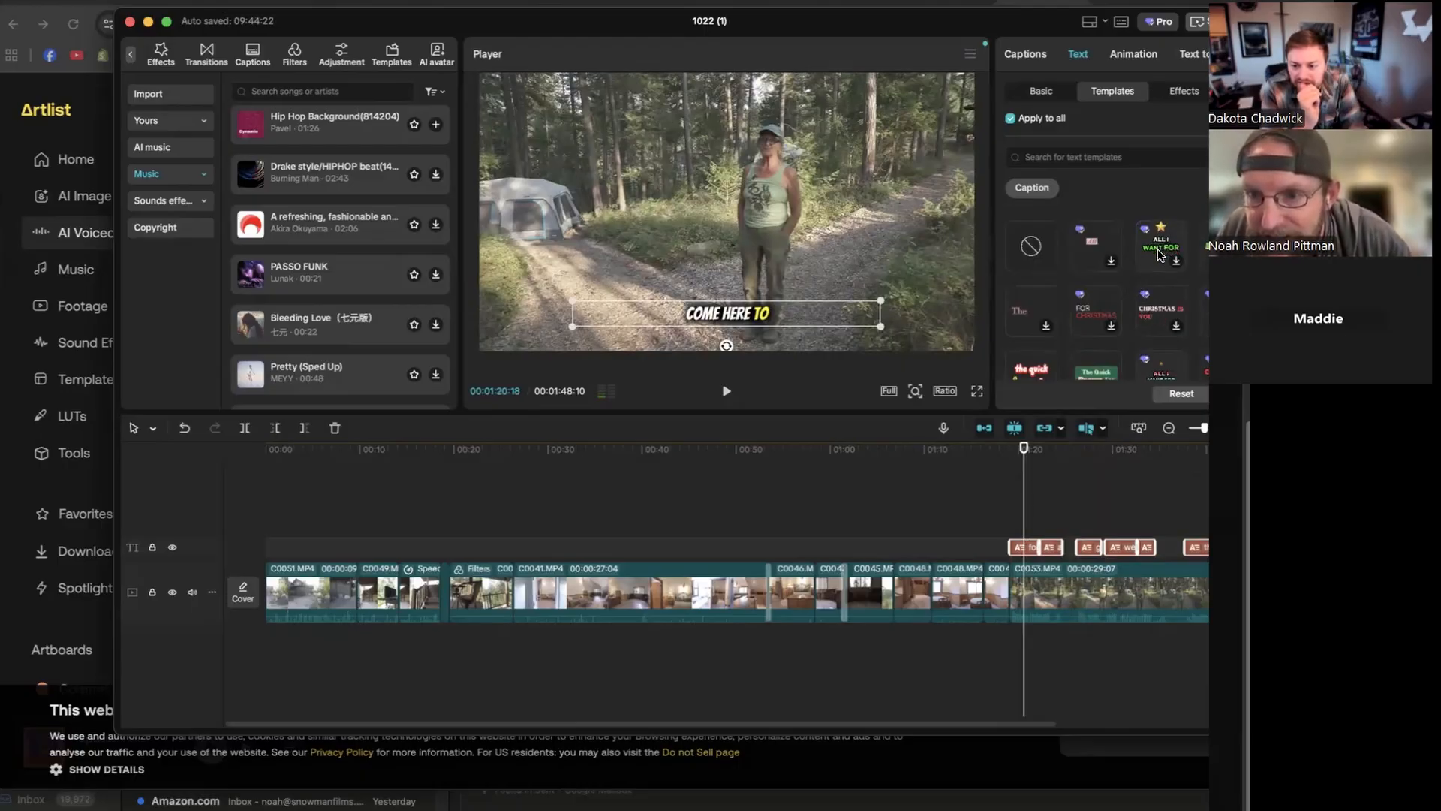
{"action": "scroll", "coordinate": [1141, 278], "scroll_direction": "down", "scroll_amount": 2}
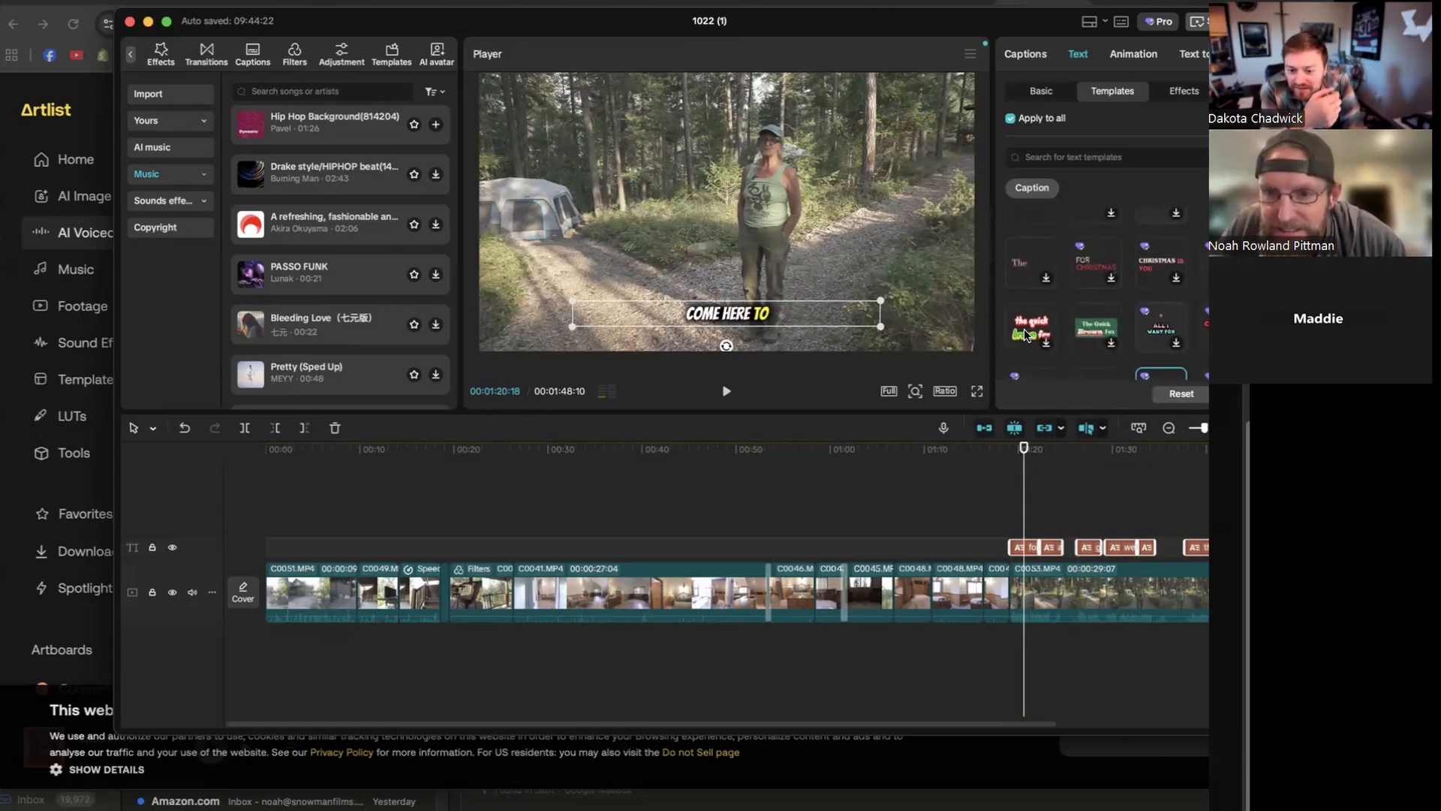
{"action": "scroll", "coordinate": [1043, 323], "scroll_direction": "down", "scroll_amount": 2}
{"action": "scroll", "coordinate": [1061, 308], "scroll_direction": "down", "scroll_amount": 2}
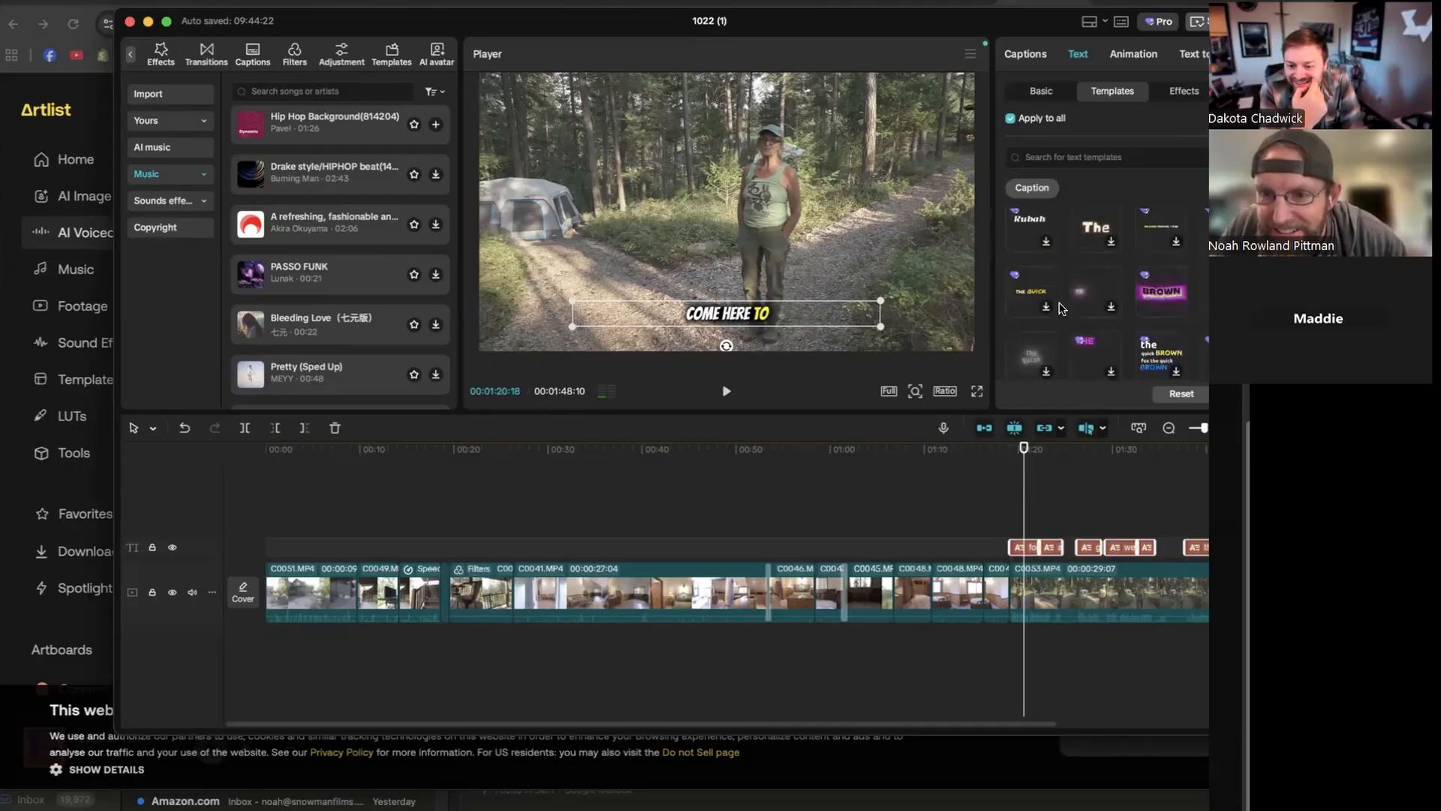
{"action": "left_click", "coordinate": [1154, 293]}
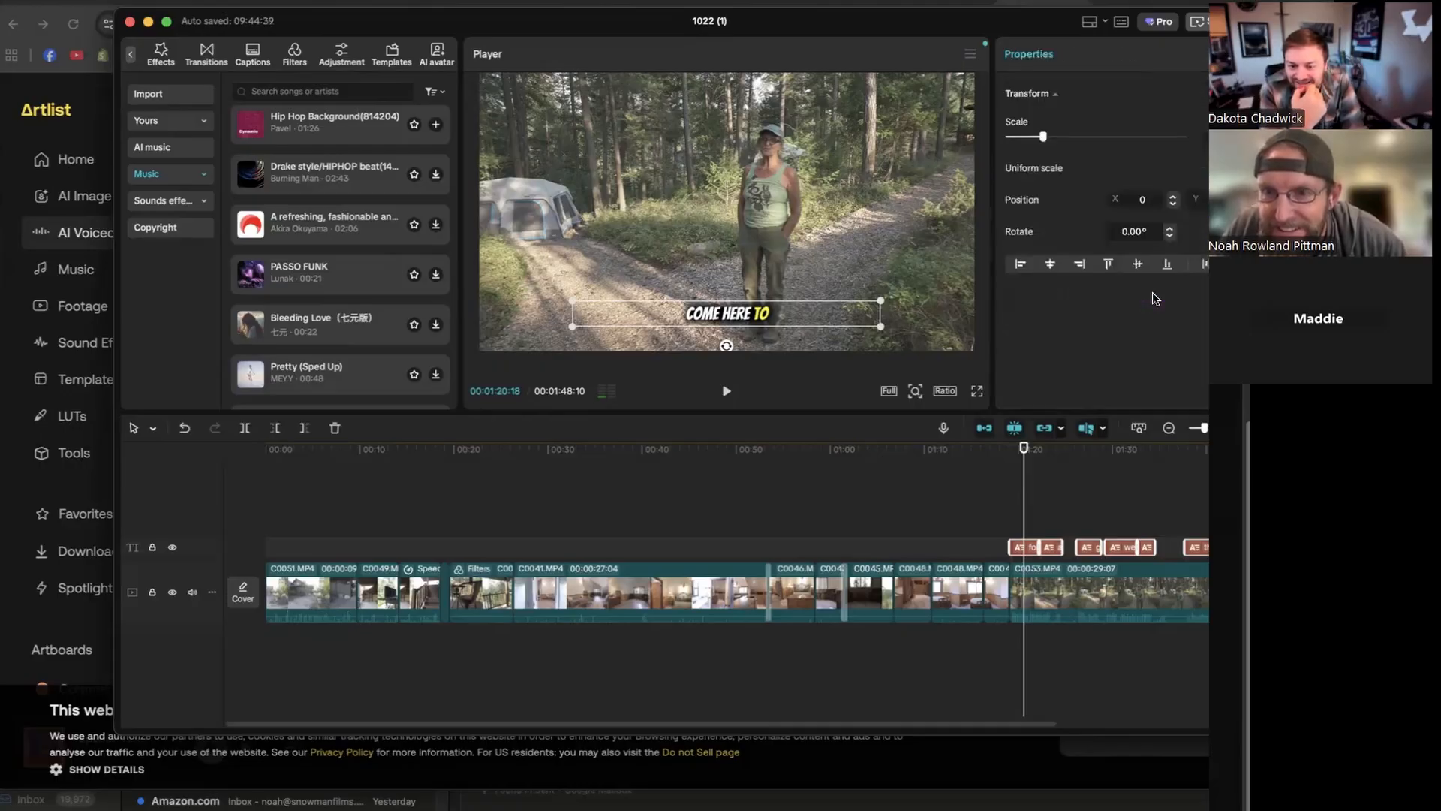
Play the captioned section twice from the first caption to review the glowing purple template
{"action": "left_click_drag", "start_coordinate": [1022, 458], "coordinate": [1011, 456]}
{"action": "key", "text": "space"}
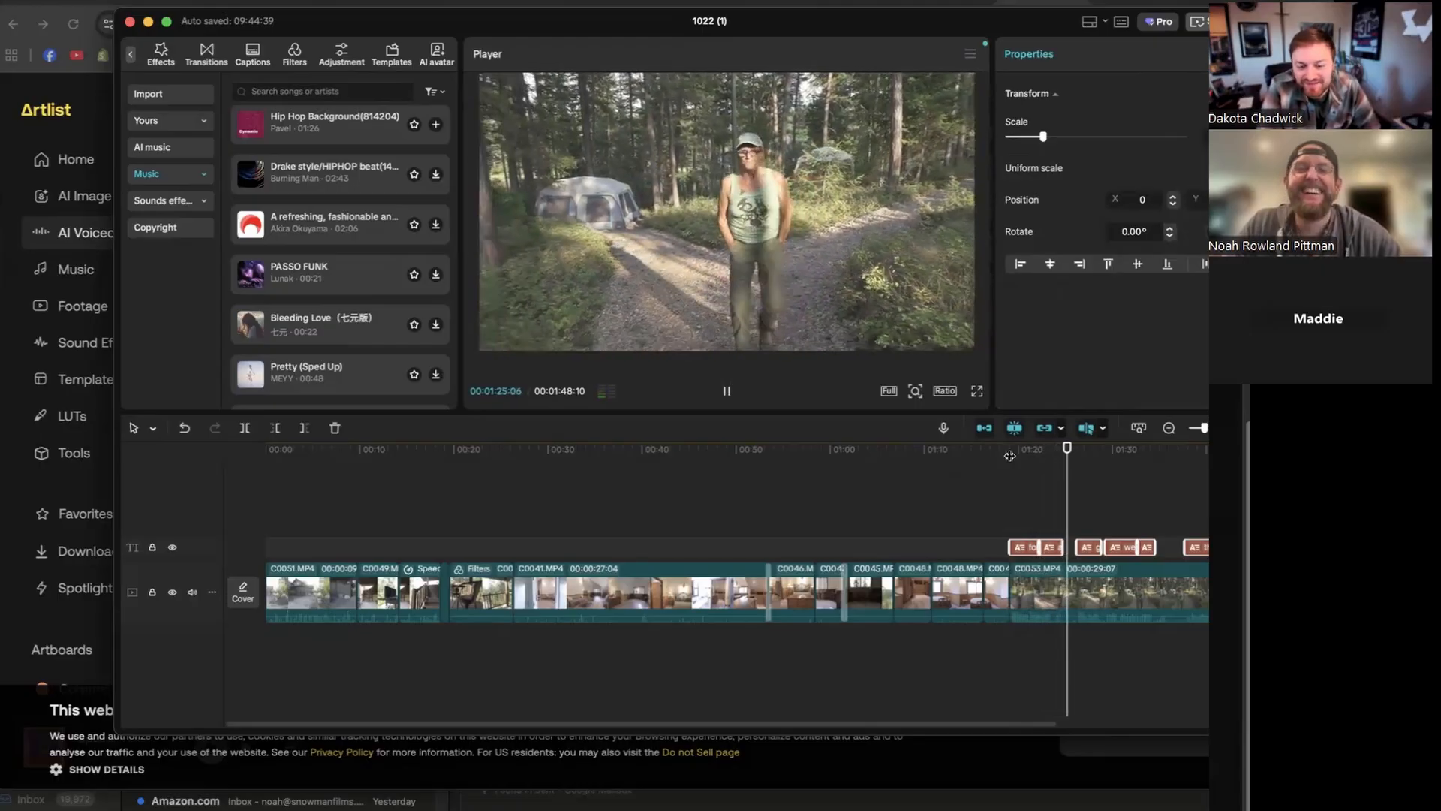
{"action": "key", "text": "space"}
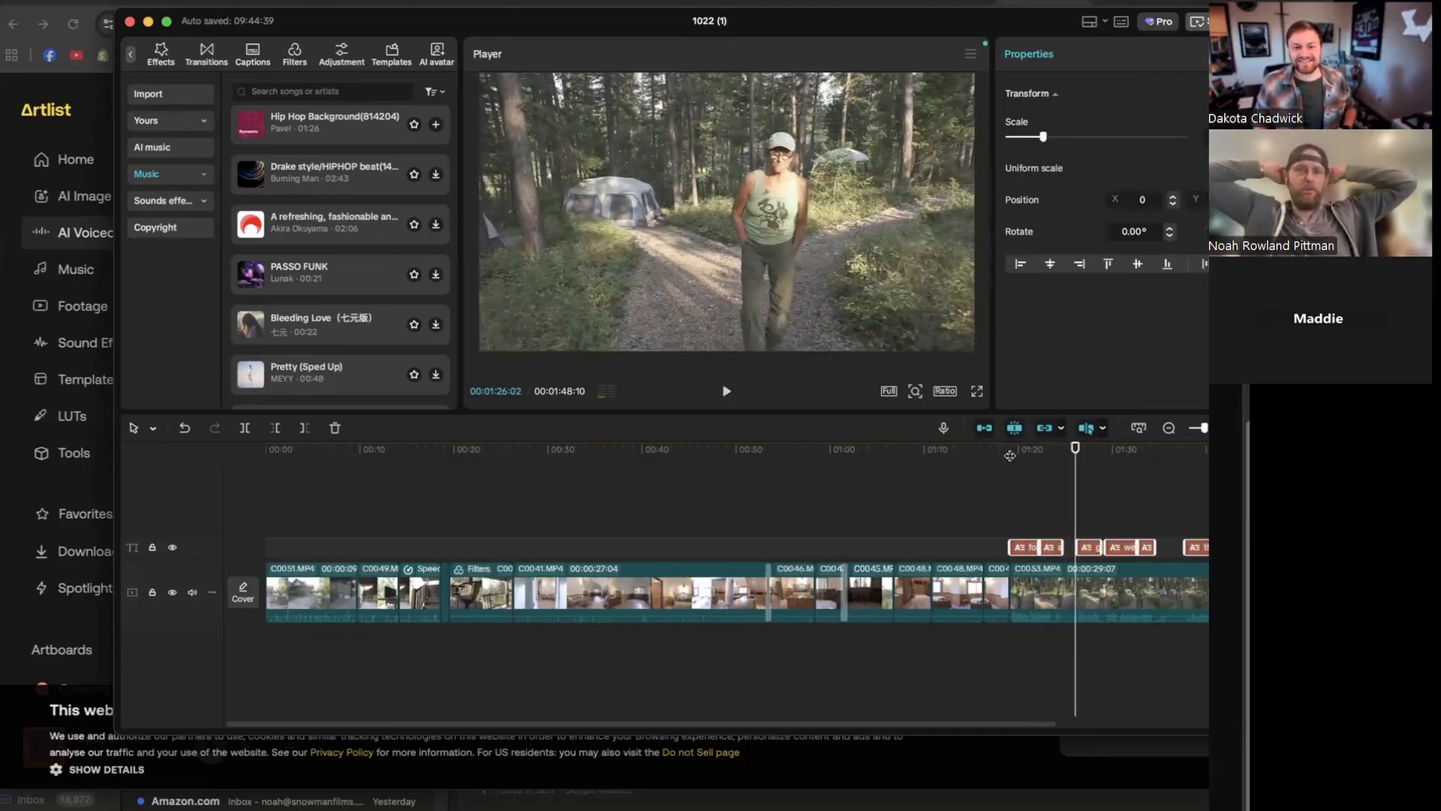
{"action": "key", "text": "space"}
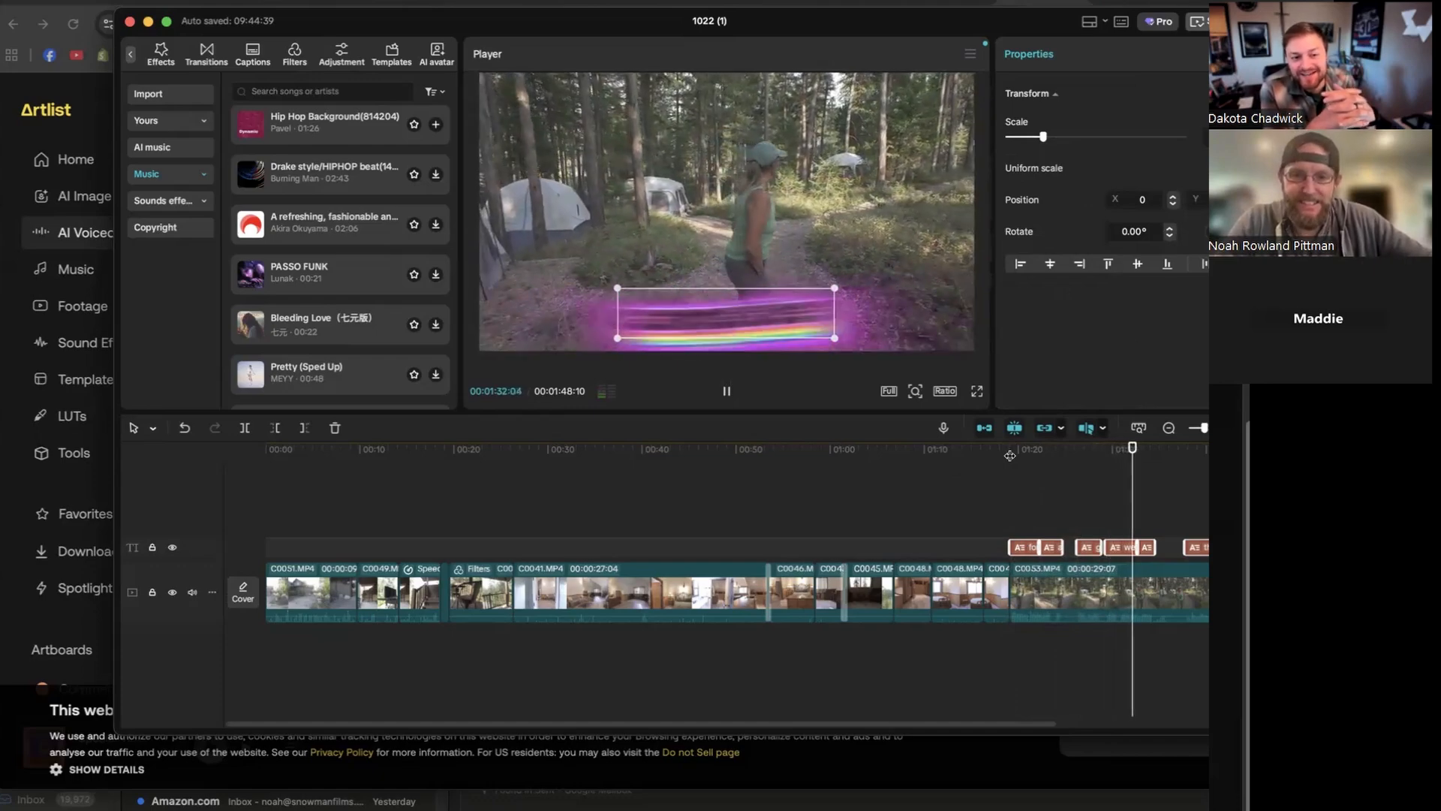
{"action": "key", "text": "space"}
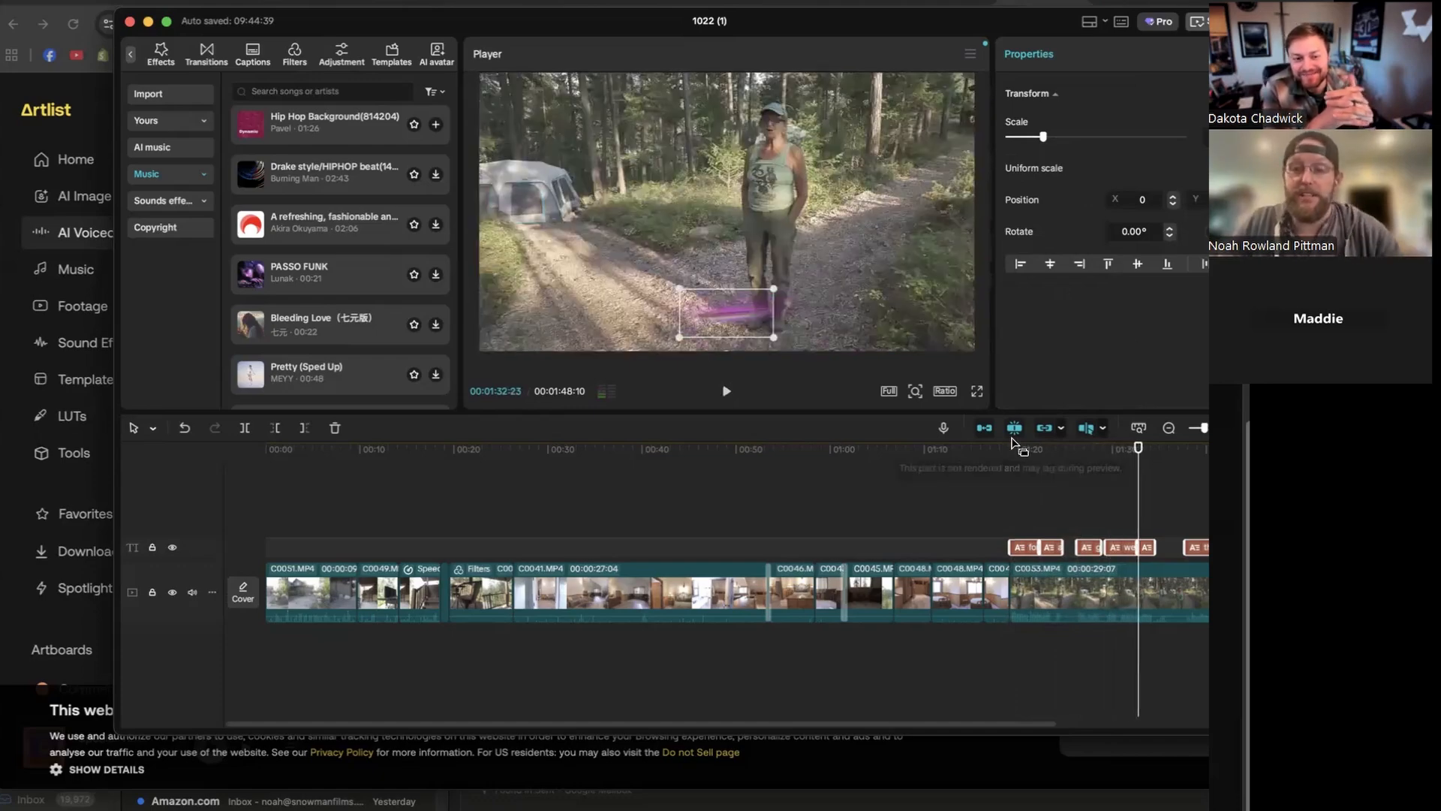
{"action": "left_click", "coordinate": [1010, 452]}
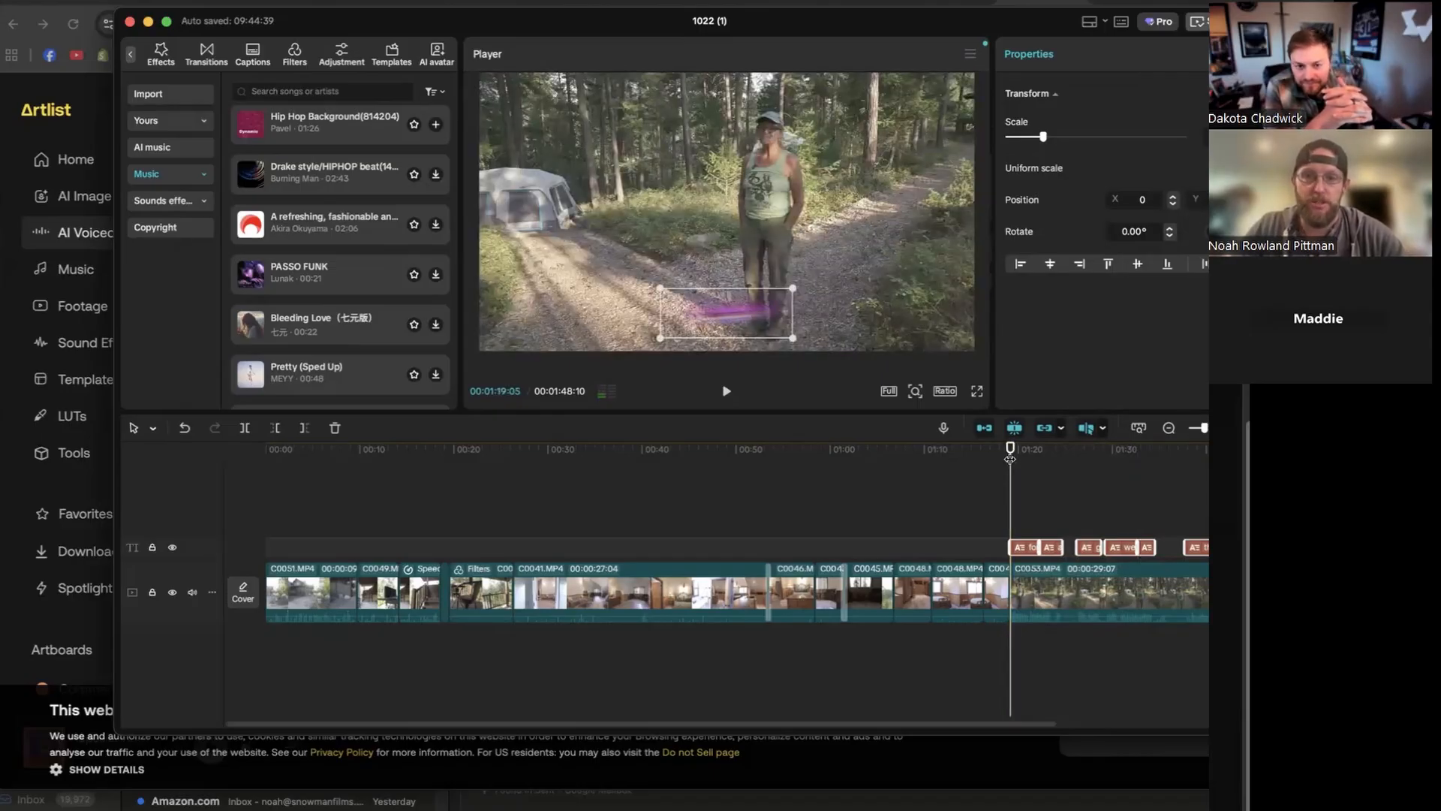
{"action": "key", "text": "space"}
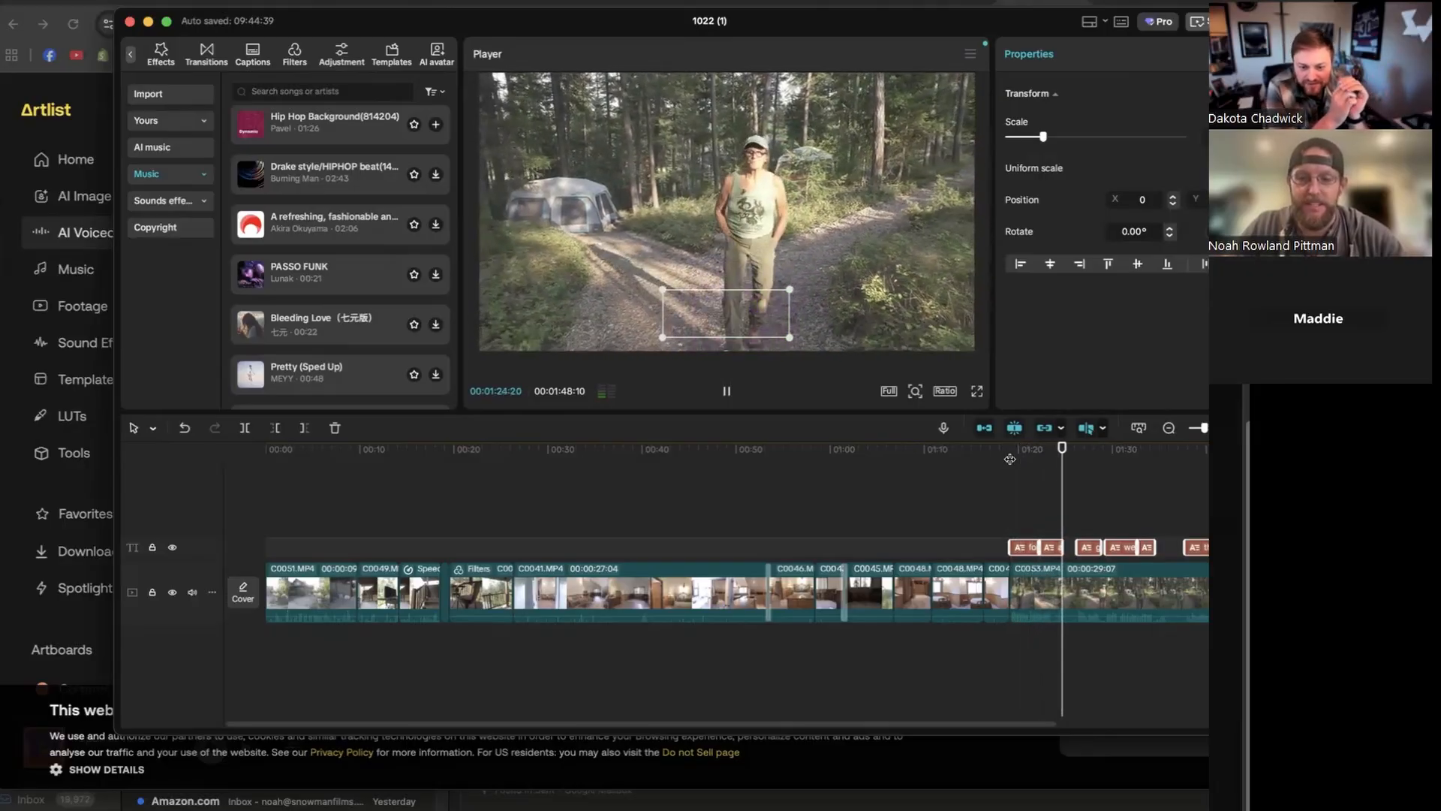
{"action": "key", "text": "space"}
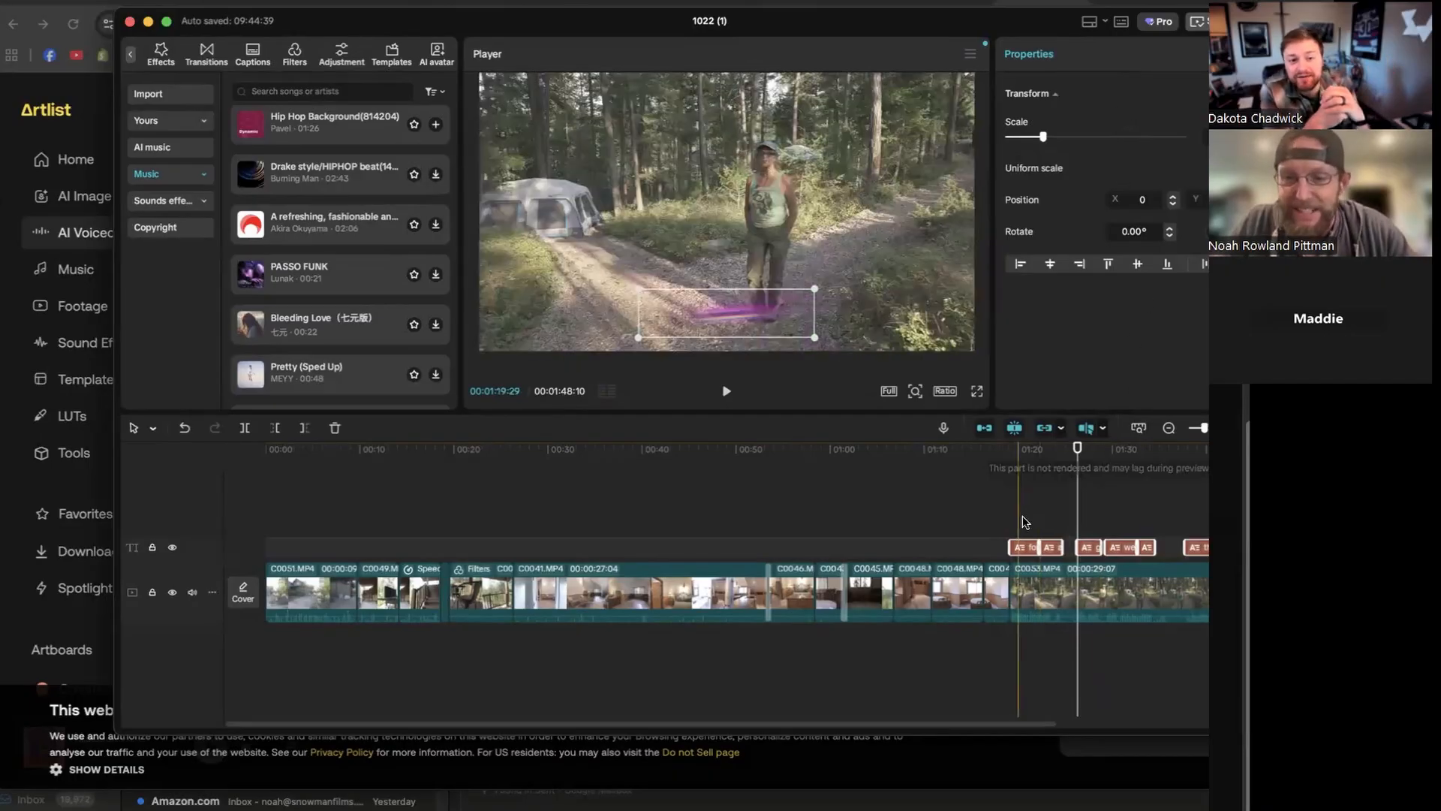
Apply the faint grey "the quick" template to all main captions and move the playhead to 00:01:19:24
{"action": "left_click", "coordinate": [1088, 547]}
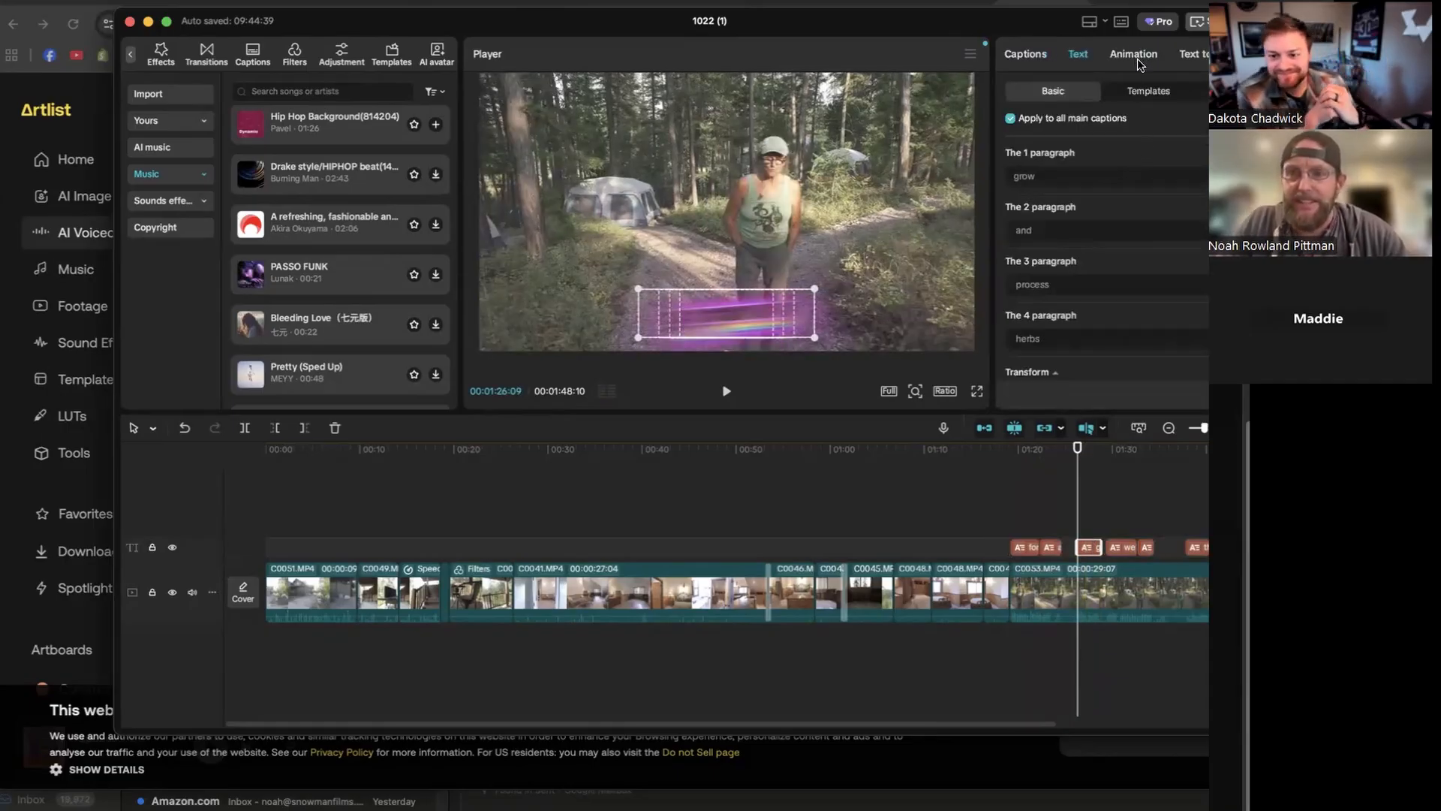
{"action": "left_click", "coordinate": [1143, 91]}
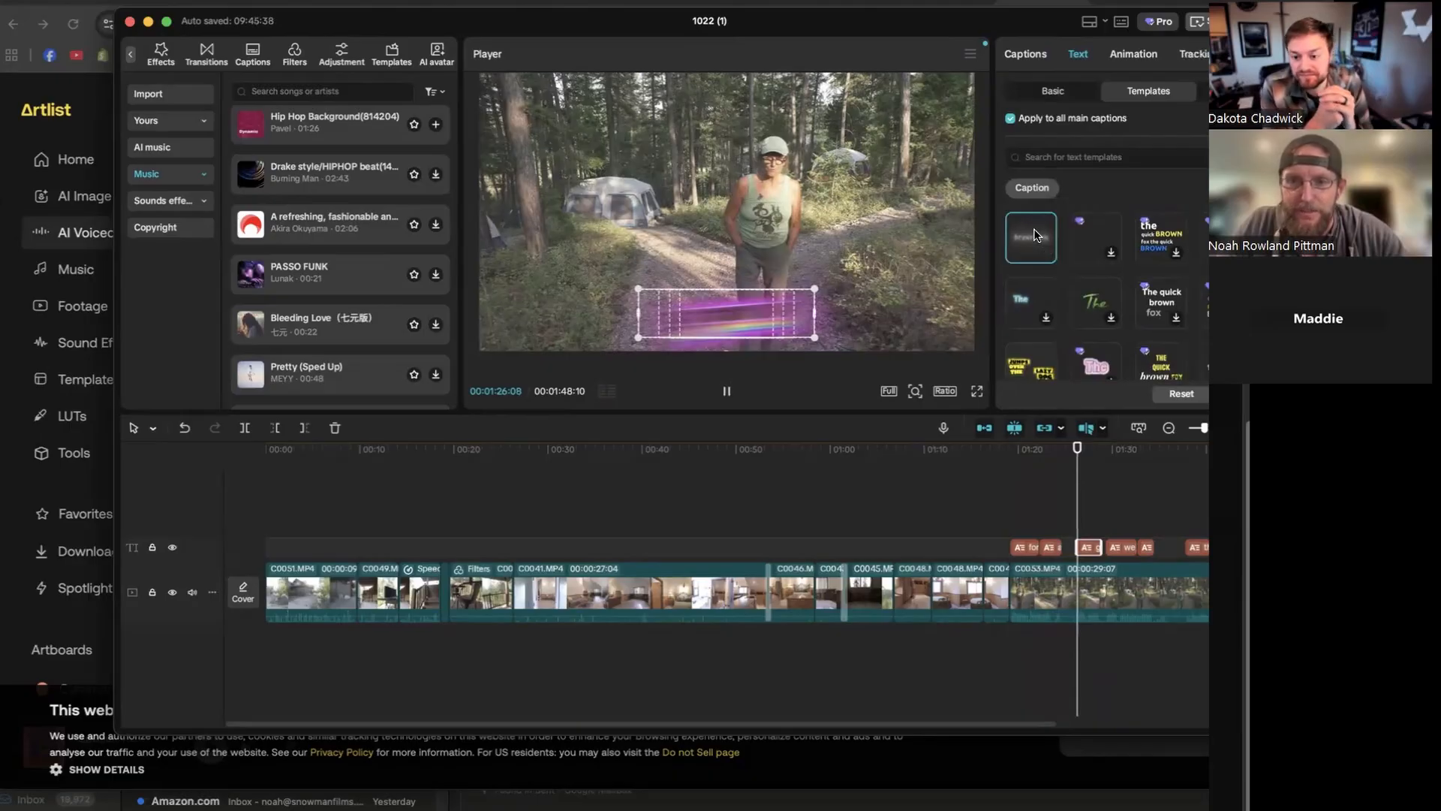
{"action": "left_click", "coordinate": [1019, 460]}
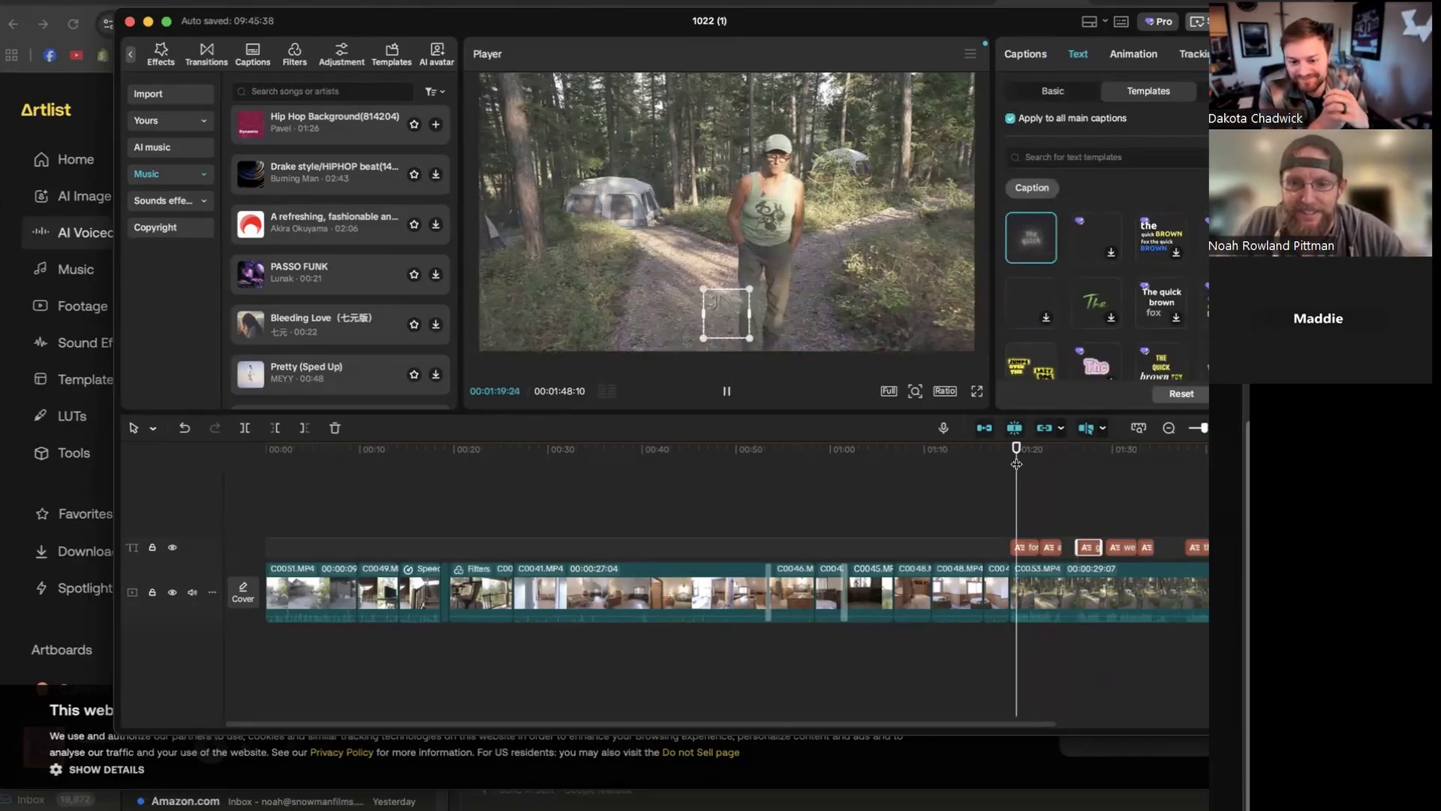
Select the first five captions over the campsite clip together and apply the faint grey "the quick" template to them
{"action": "left_click", "coordinate": [1023, 548]}
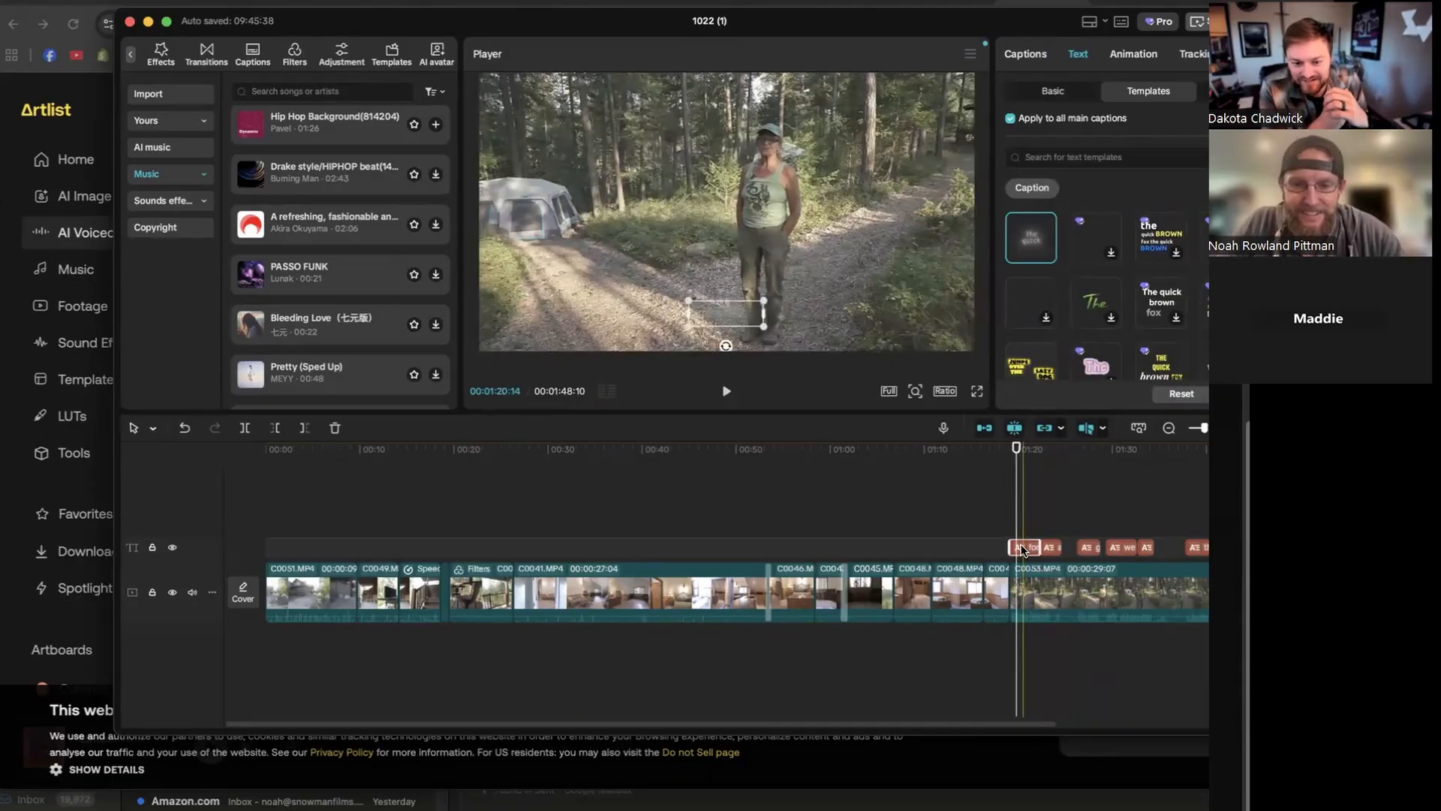
{"action": "key", "text": "super+a"}
{"action": "left_click", "coordinate": [1040, 524]}
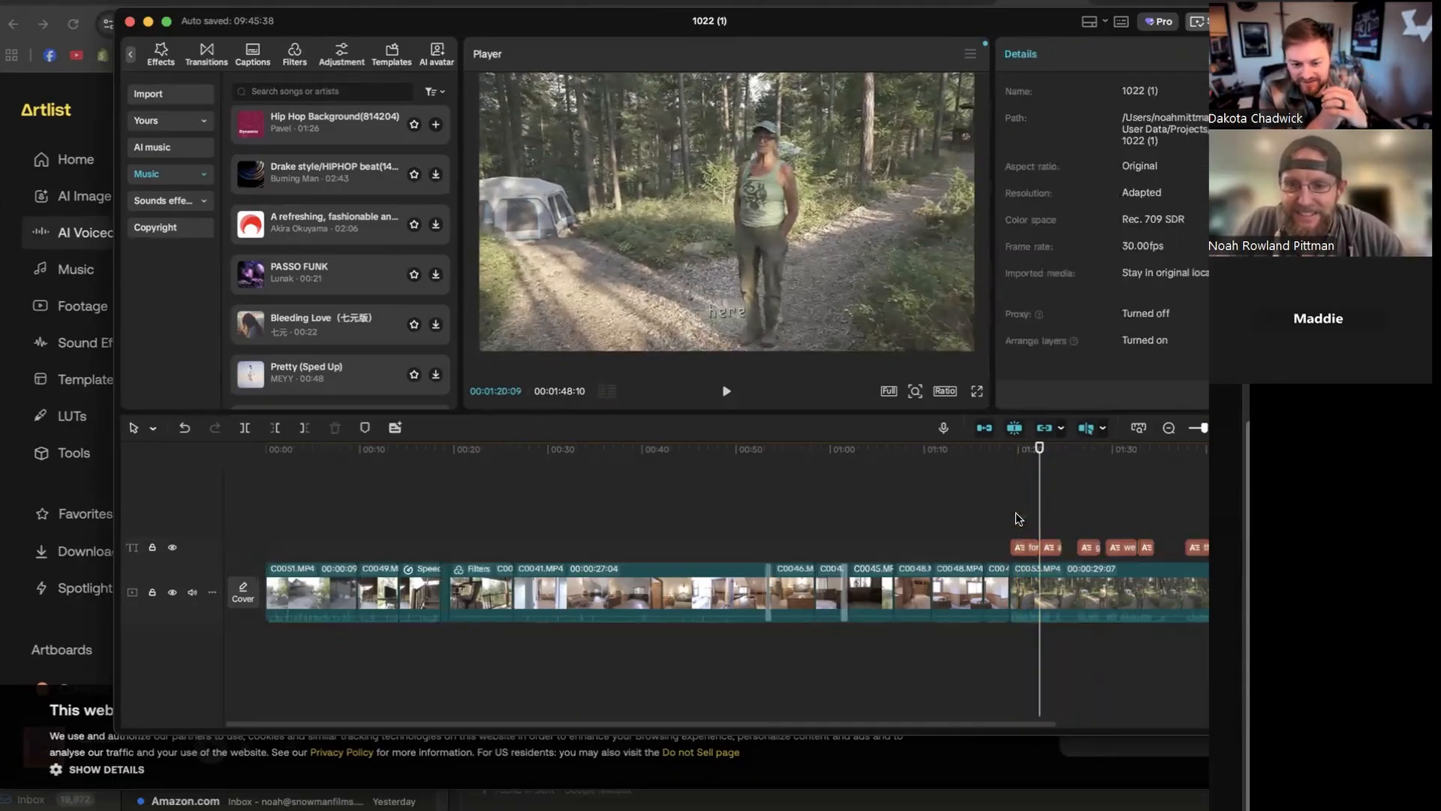
{"action": "left_click_drag", "start_coordinate": [1015, 514], "coordinate": [1171, 559]}
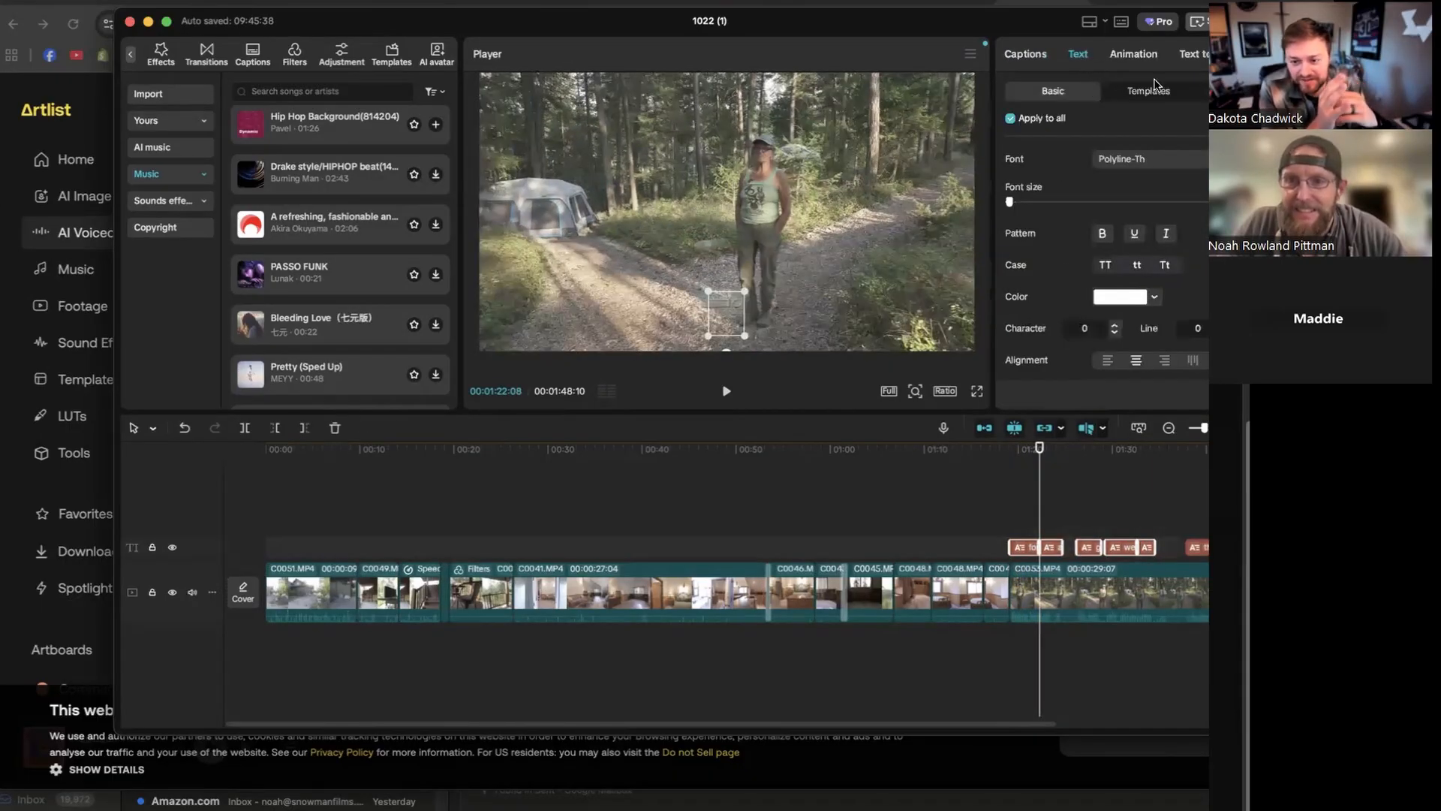
{"action": "left_click", "coordinate": [1152, 88]}
{"action": "left_click", "coordinate": [1031, 360]}
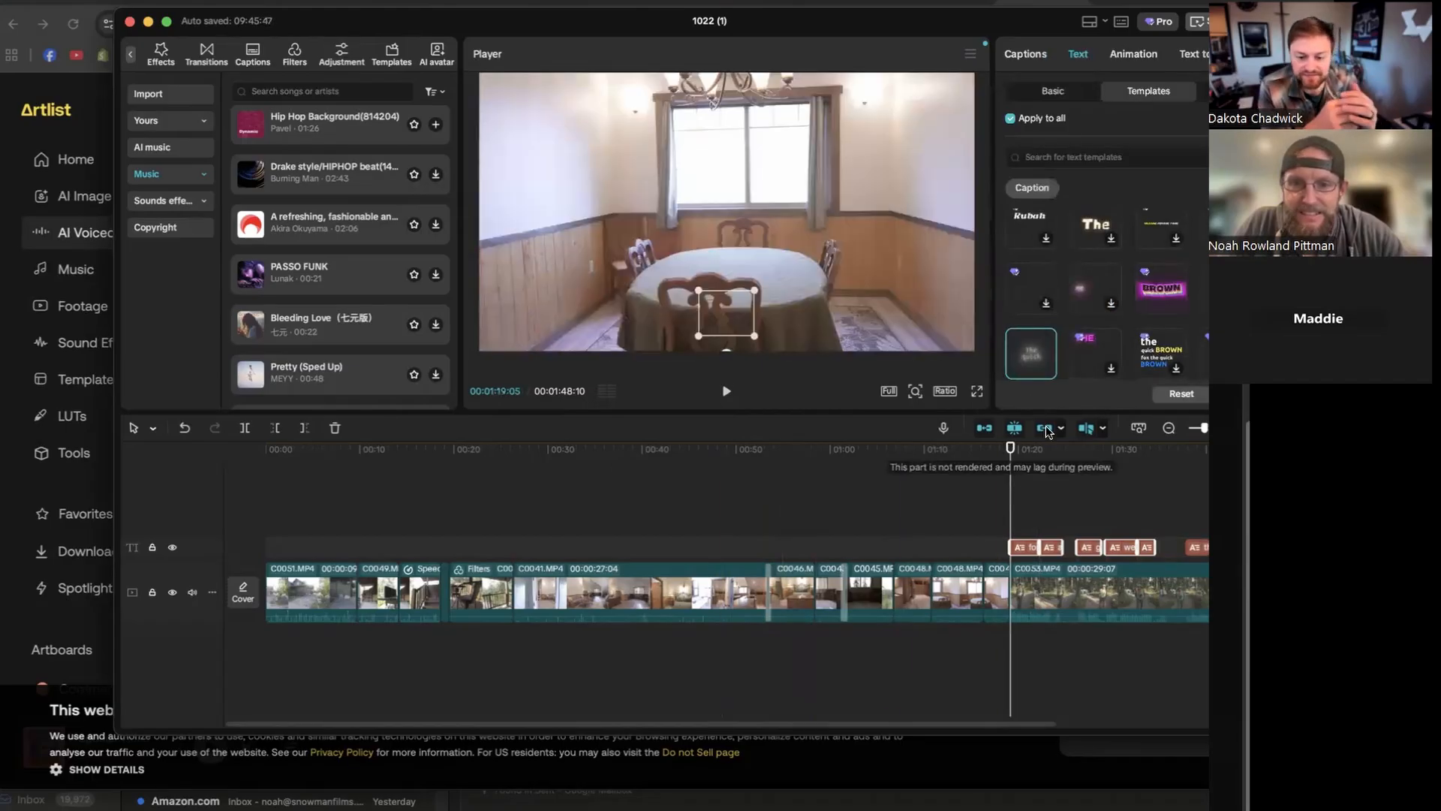
Play from just before the first caption to the "offer these" caption to review the faint grey template, and browse further templates
{"action": "left_click", "coordinate": [1004, 450]}
{"action": "key", "text": "space"}
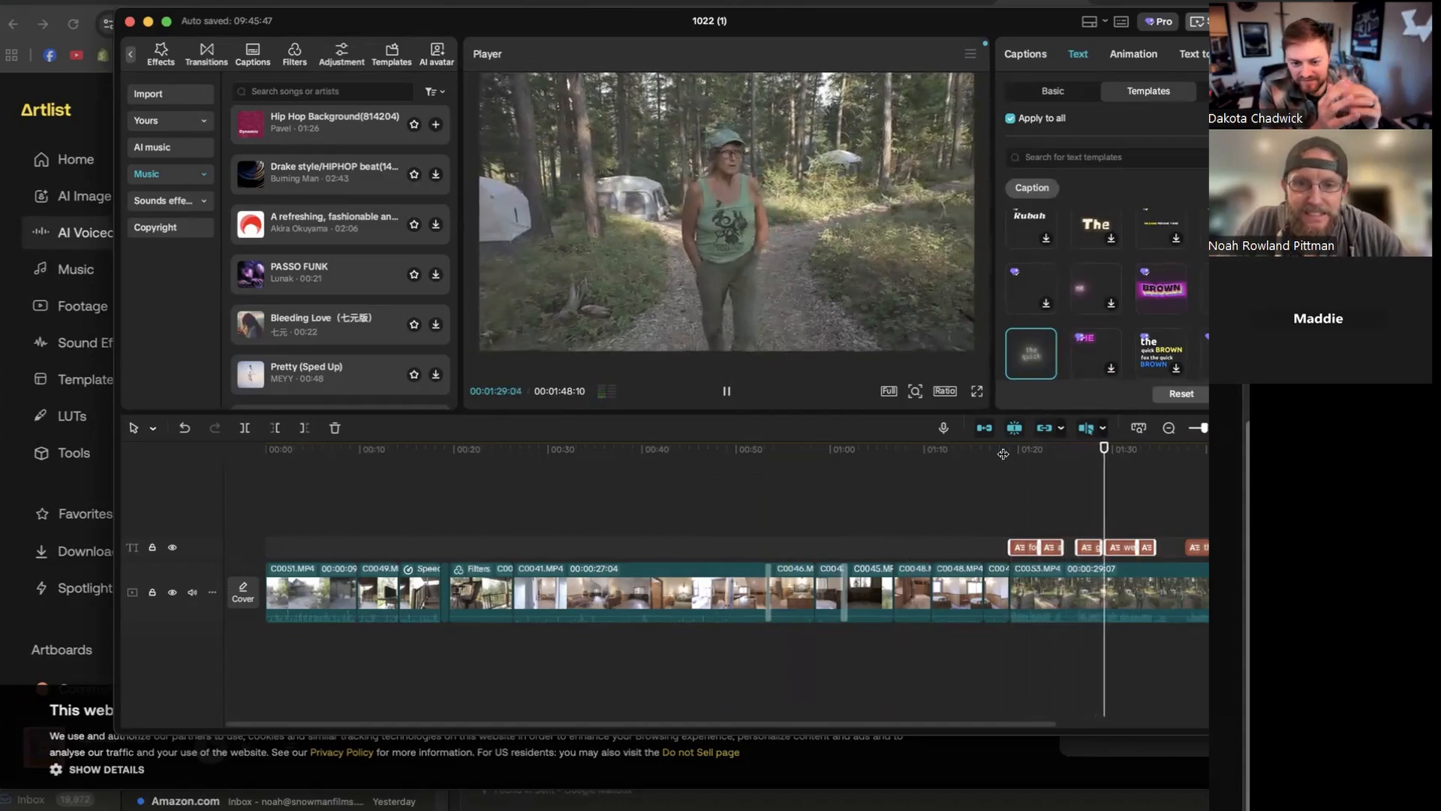
{"action": "key", "text": "space"}
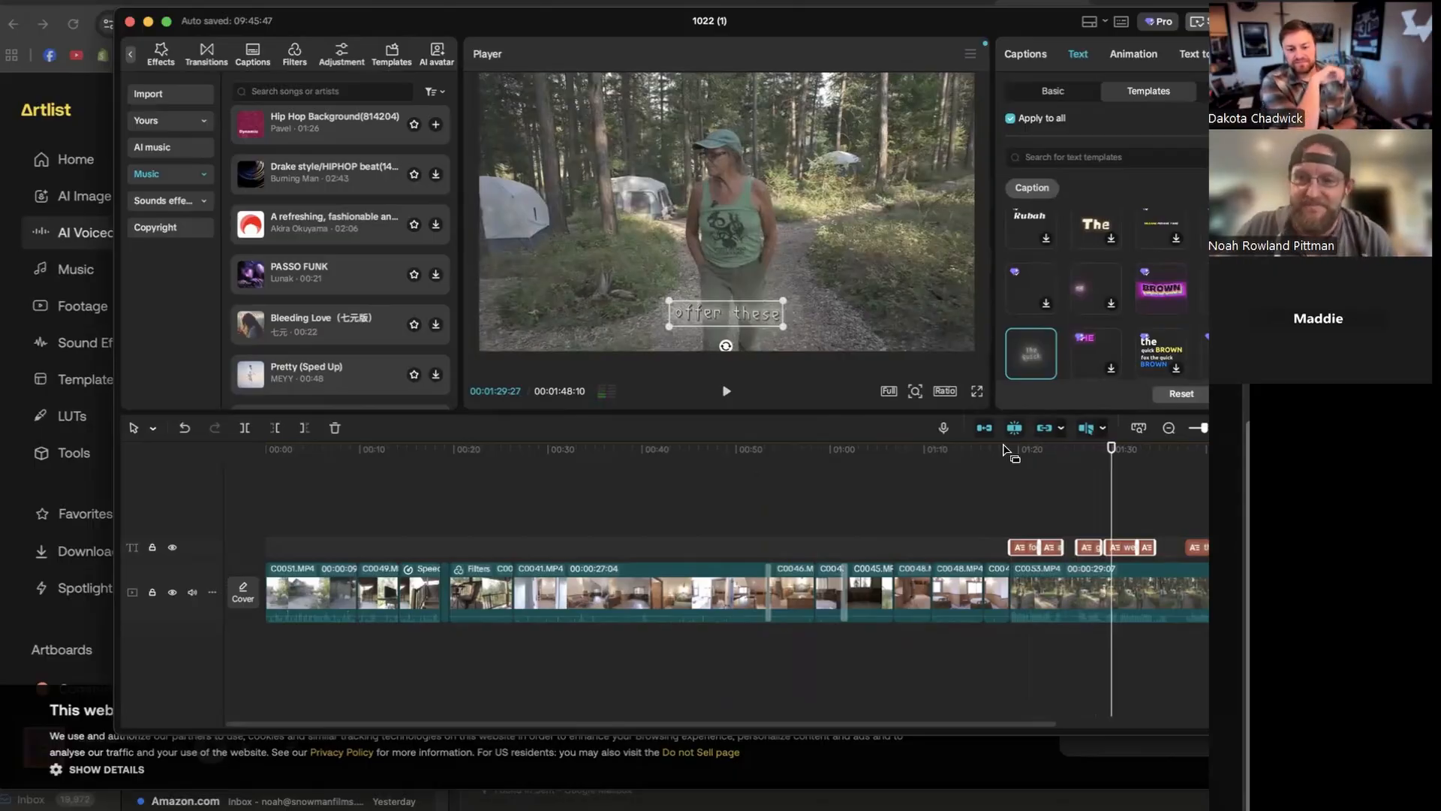
{"action": "scroll", "coordinate": [1103, 300], "scroll_direction": "down", "scroll_amount": 1}
{"action": "scroll", "coordinate": [1104, 300], "scroll_direction": "down", "scroll_amount": 3}
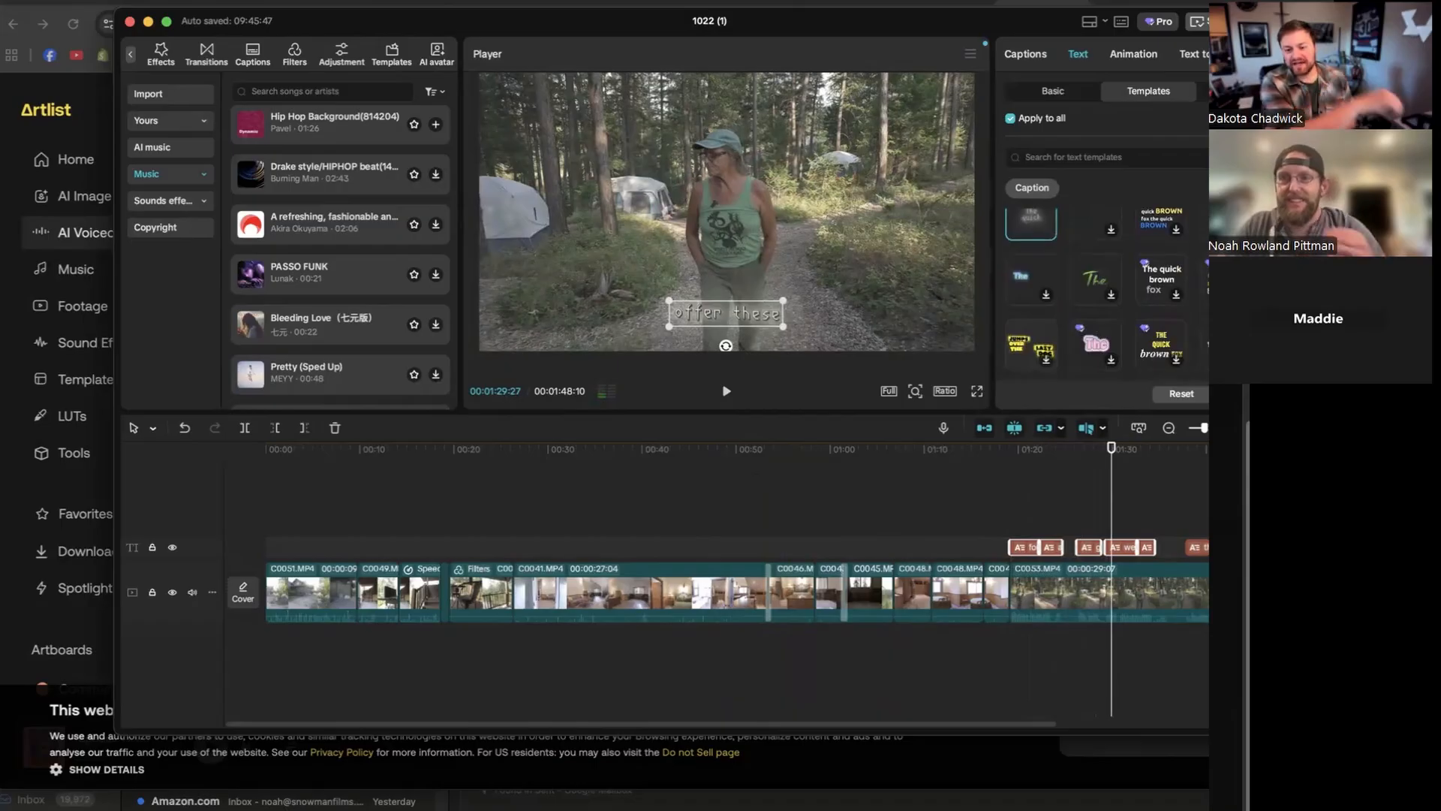
{"action": "scroll", "coordinate": [1103, 301], "scroll_direction": "down", "scroll_amount": 2}
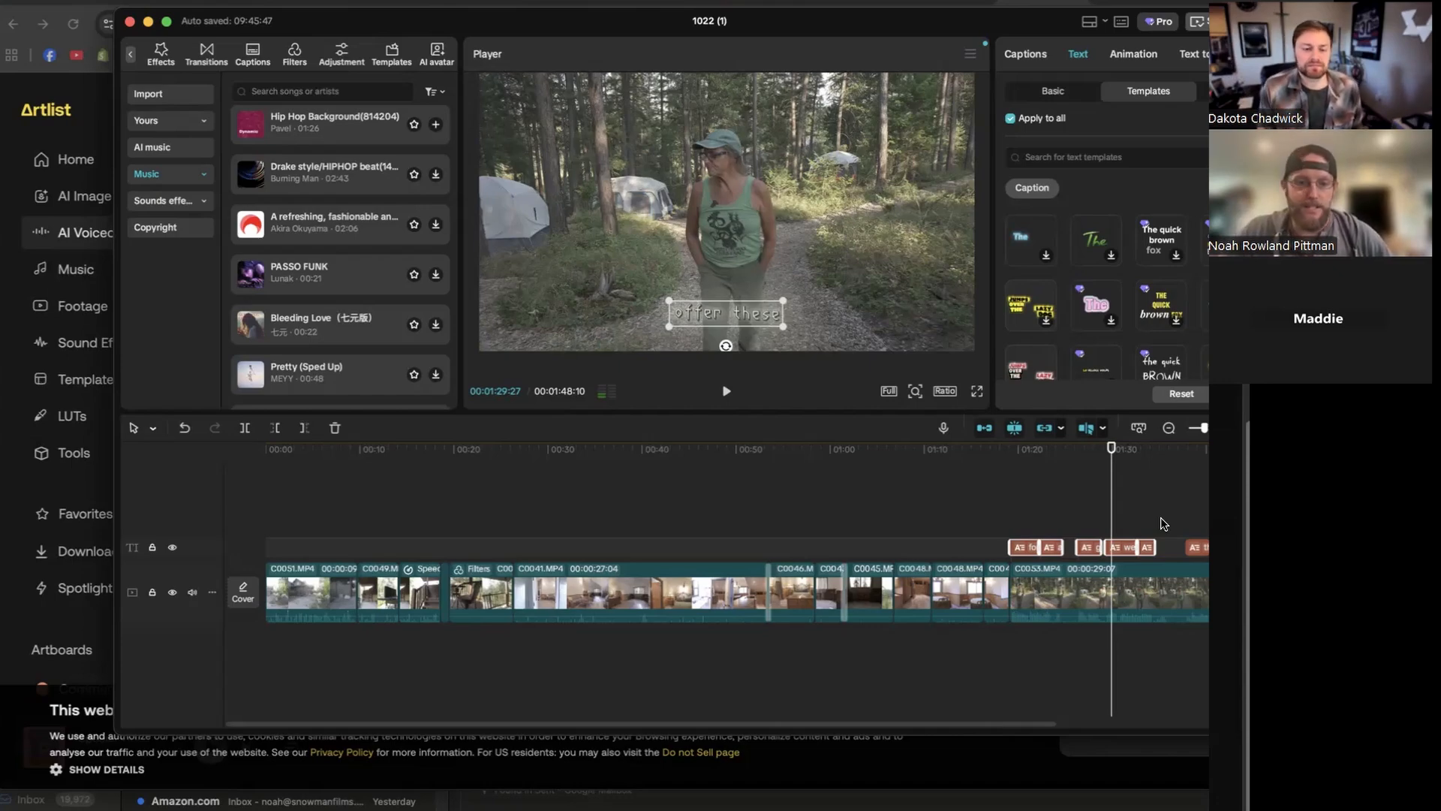
Move the playhead to 00:01:13:23, open the export settings and view the available resolutions
{"action": "left_click", "coordinate": [959, 458]}
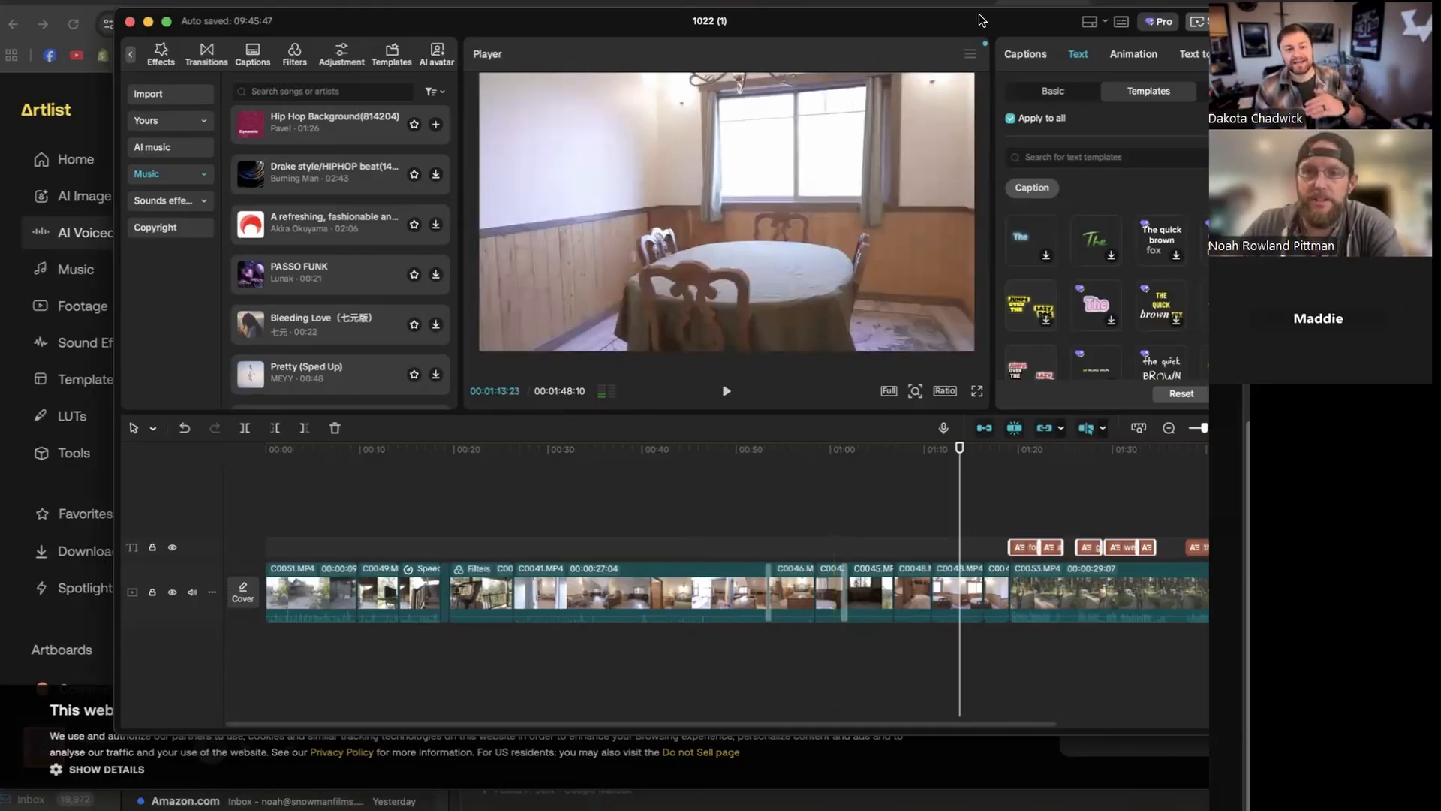
{"action": "left_click_drag", "start_coordinate": [983, 18], "coordinate": [771, 20]}
{"action": "left_click", "coordinate": [1054, 22]}
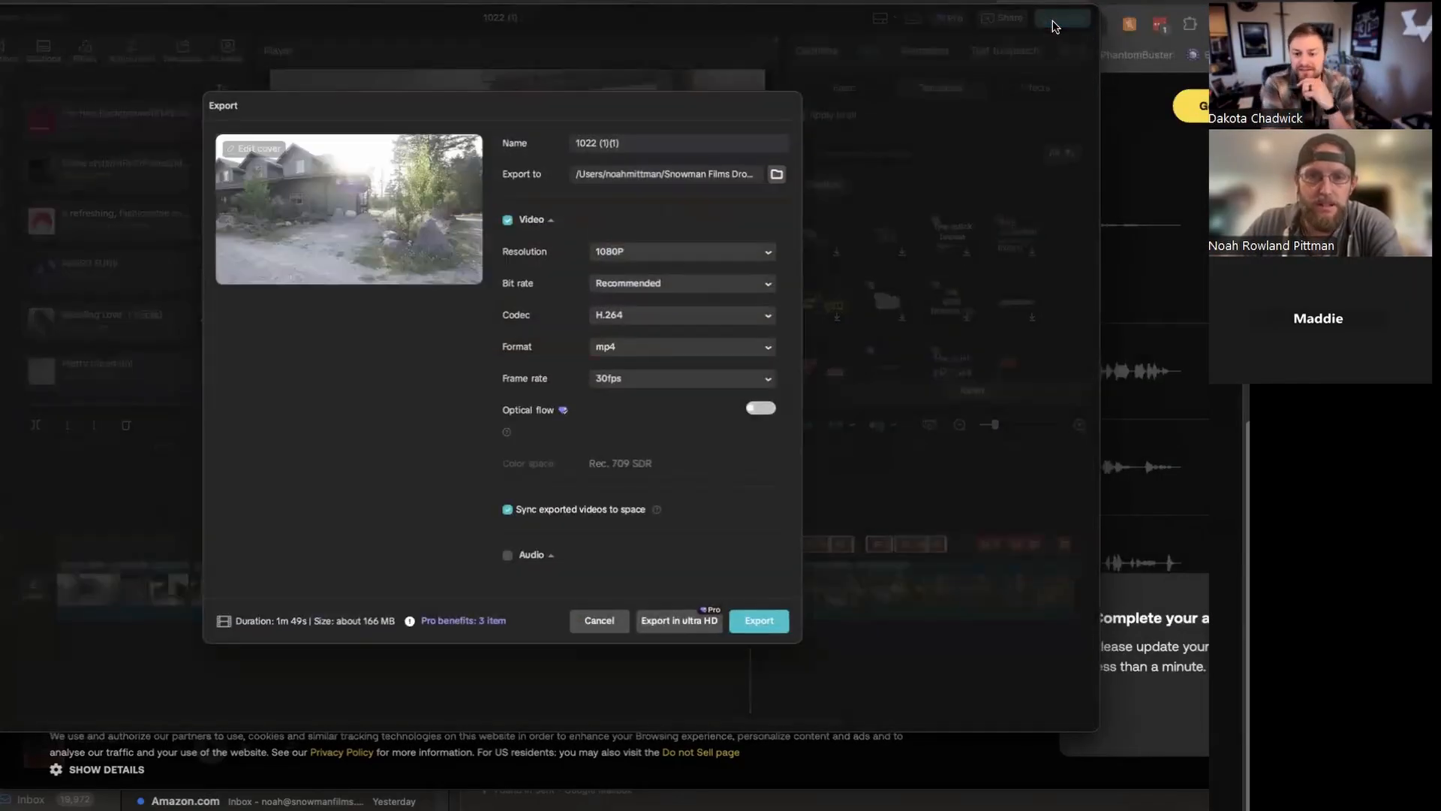
{"action": "left_click", "coordinate": [766, 256]}
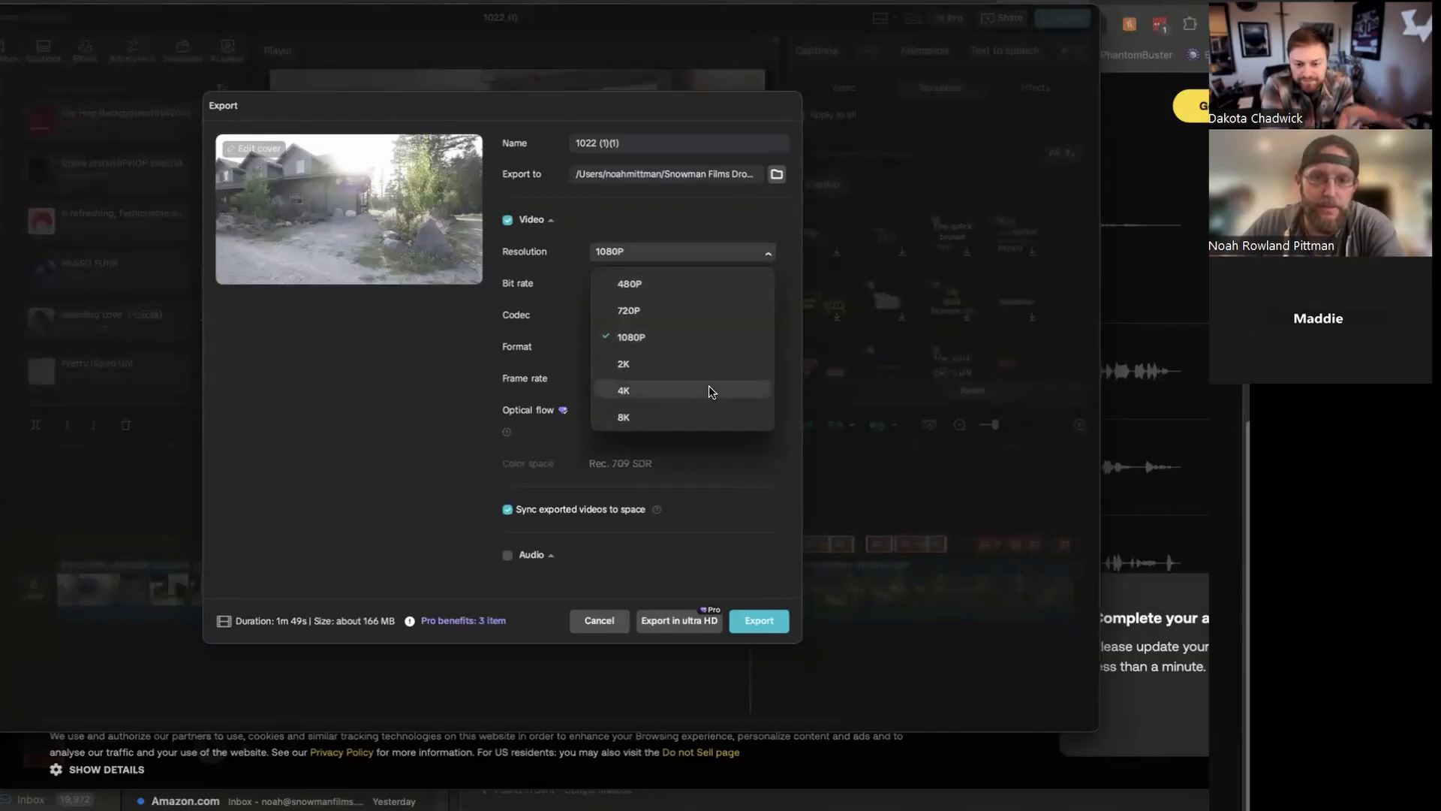
{"action": "left_click", "coordinate": [697, 234]}
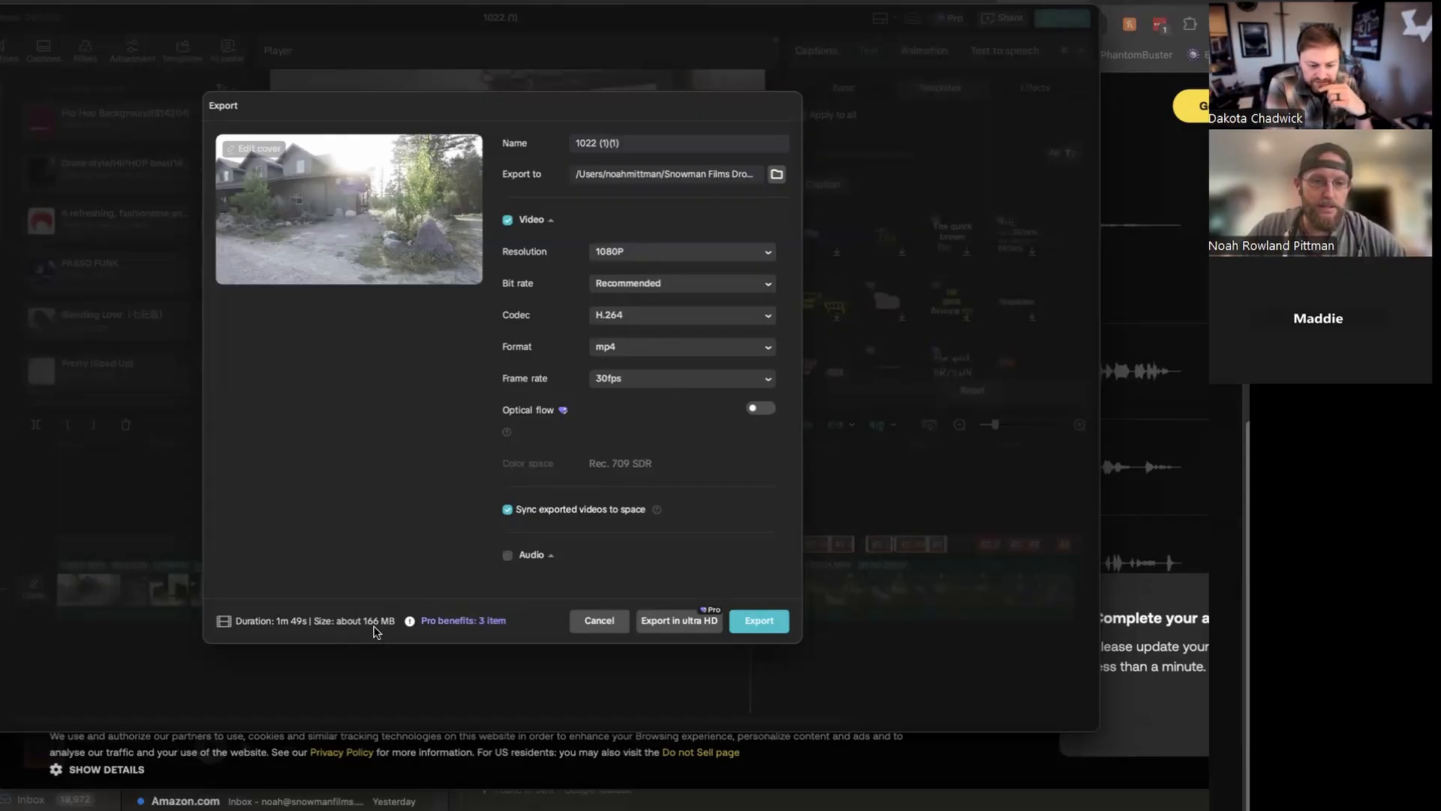
Compare the estimated export file size at 4K and 480P, and return the resolution to 1080P
{"action": "left_click", "coordinate": [757, 258]}
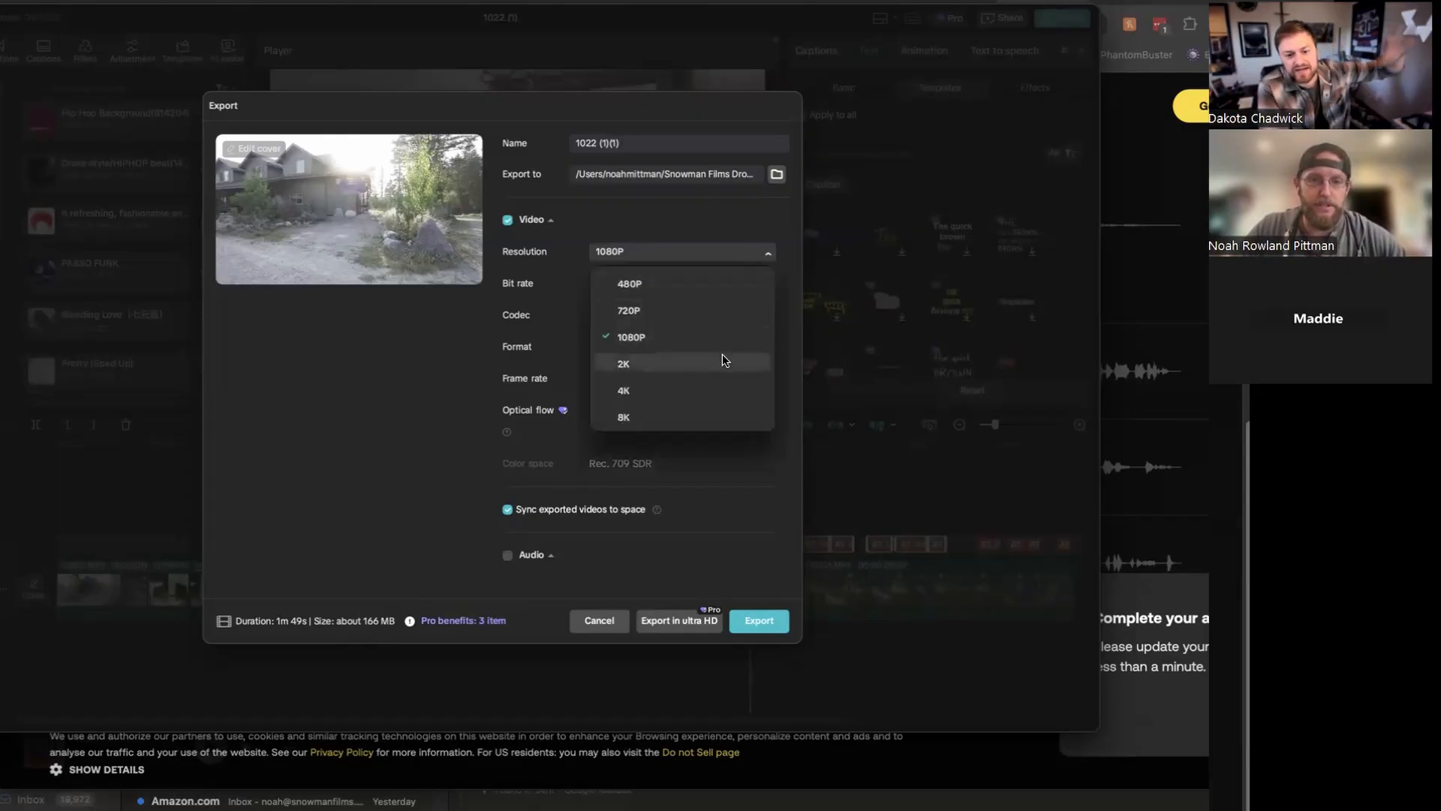
{"action": "left_click", "coordinate": [710, 386]}
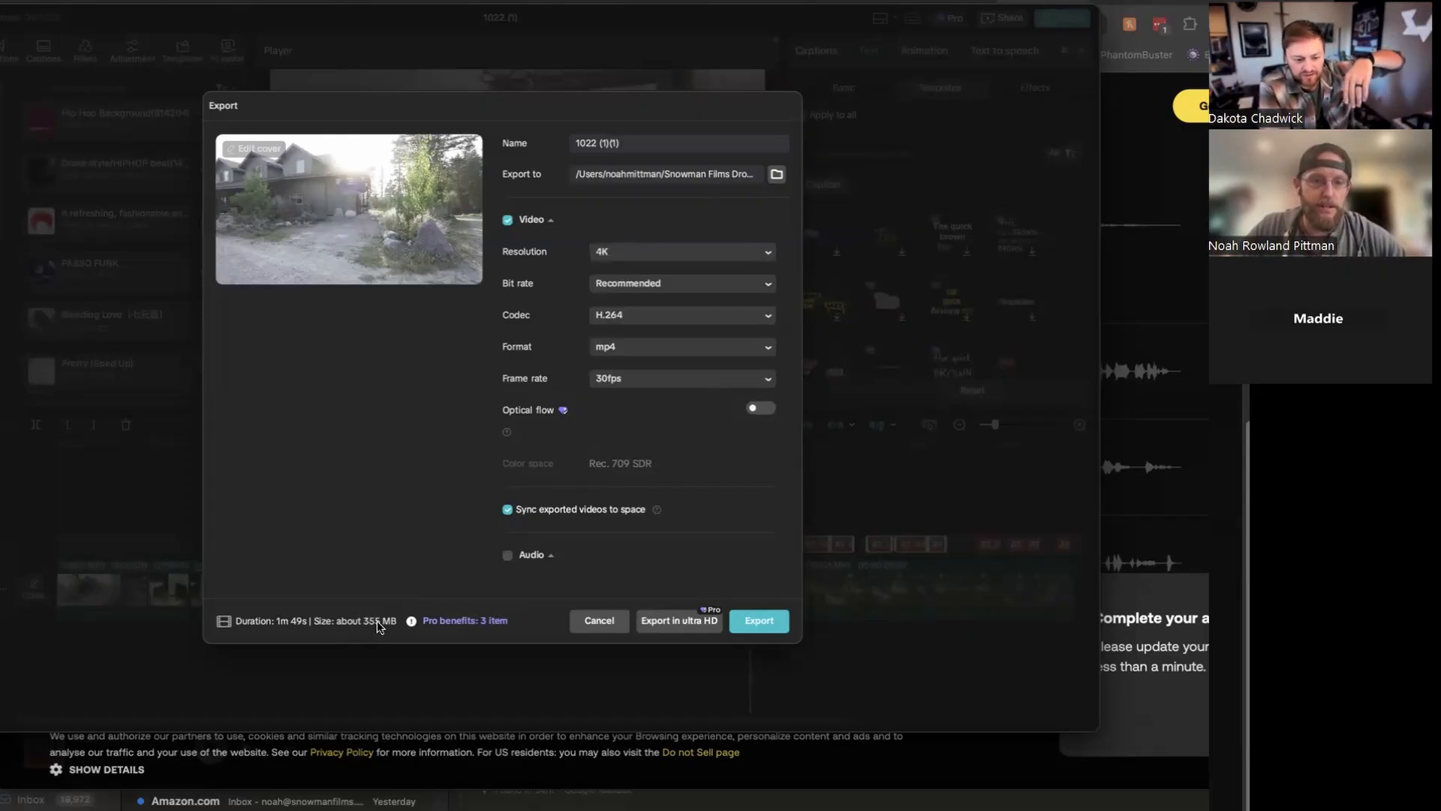
{"action": "left_click", "coordinate": [756, 255]}
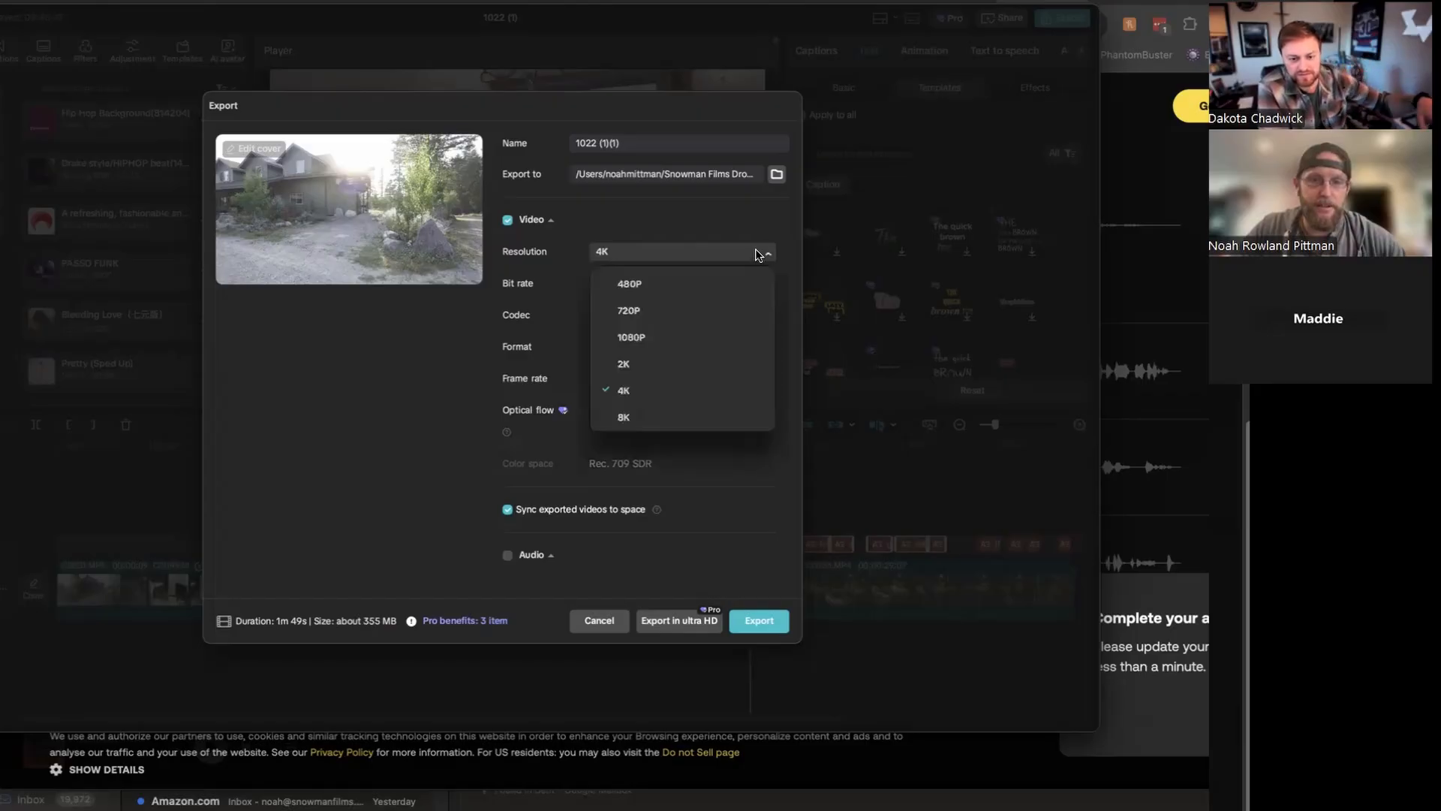
{"action": "left_click", "coordinate": [735, 278]}
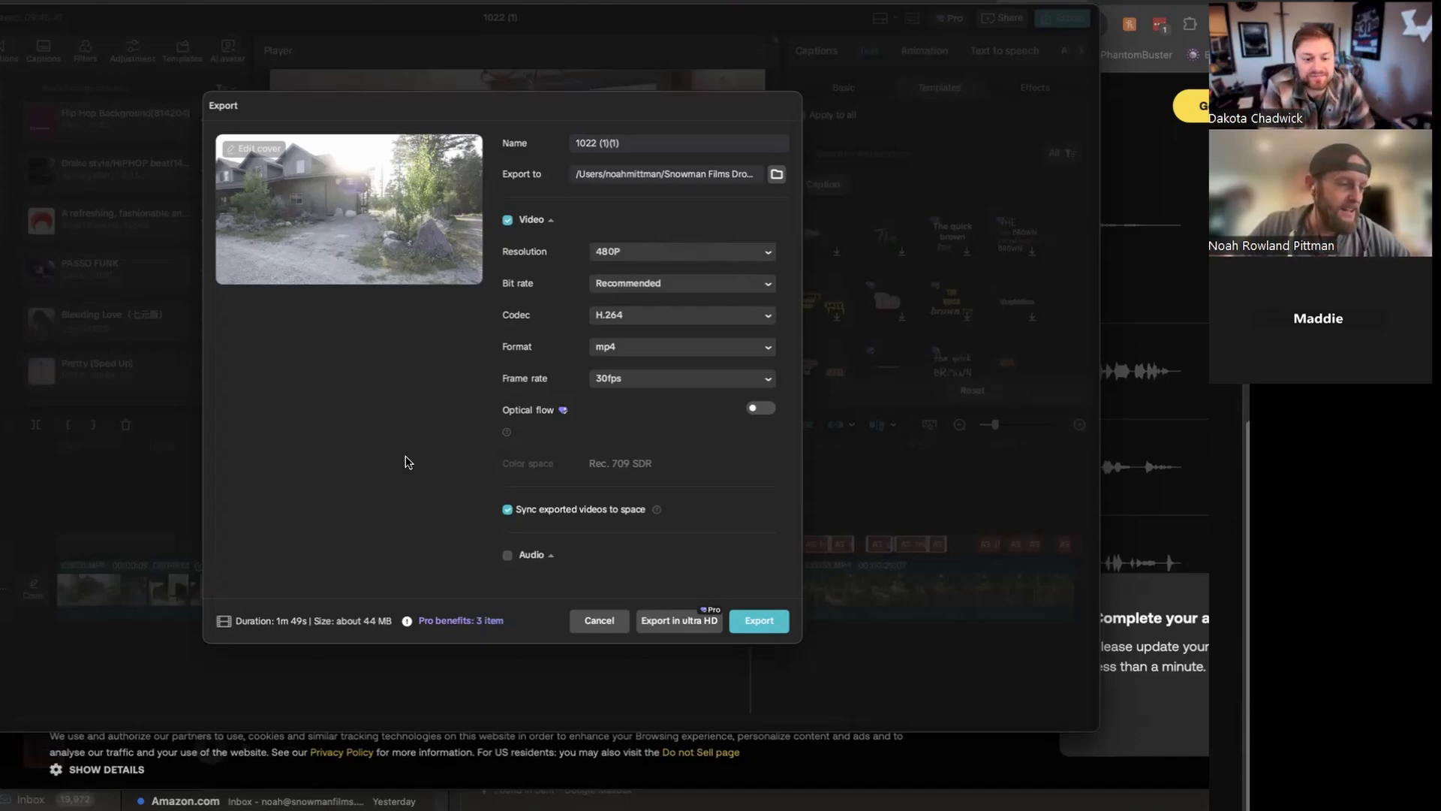
{"action": "left_click", "coordinate": [704, 259]}
{"action": "left_click", "coordinate": [691, 336]}
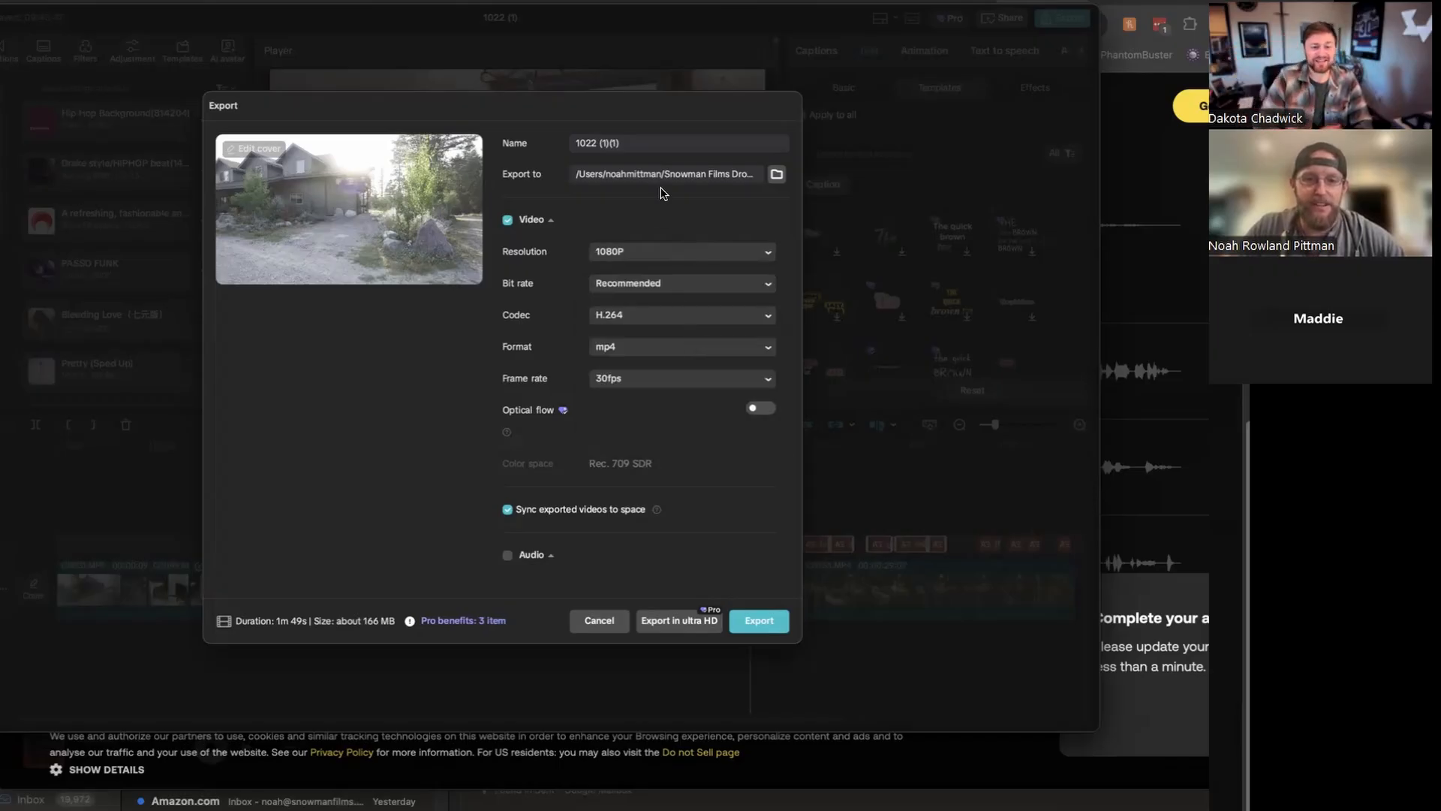
Review the resolution choices and the other export options again, and cancel the export
{"action": "left_click", "coordinate": [704, 259]}
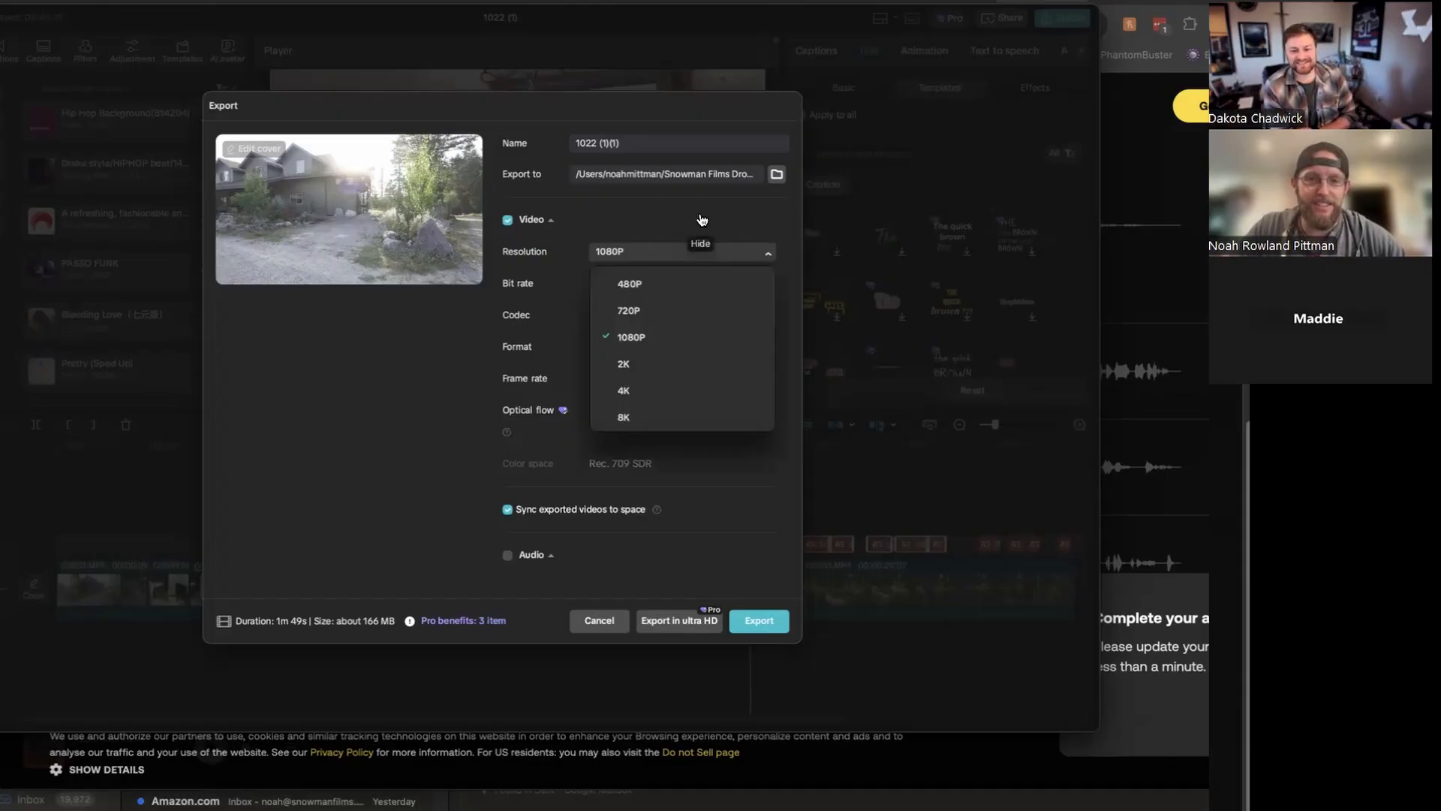
{"action": "left_click", "coordinate": [718, 206]}
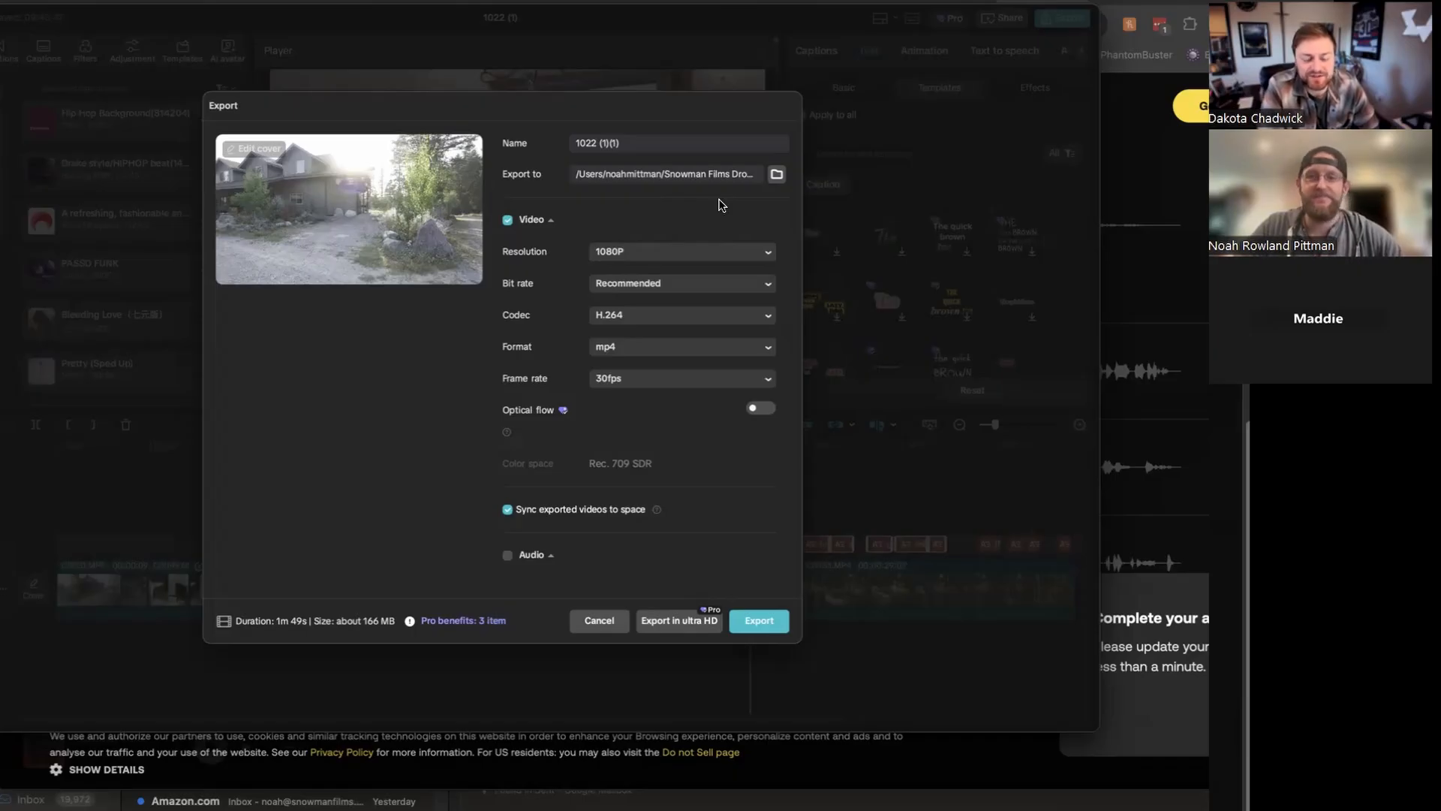
{"action": "left_click", "coordinate": [720, 250]}
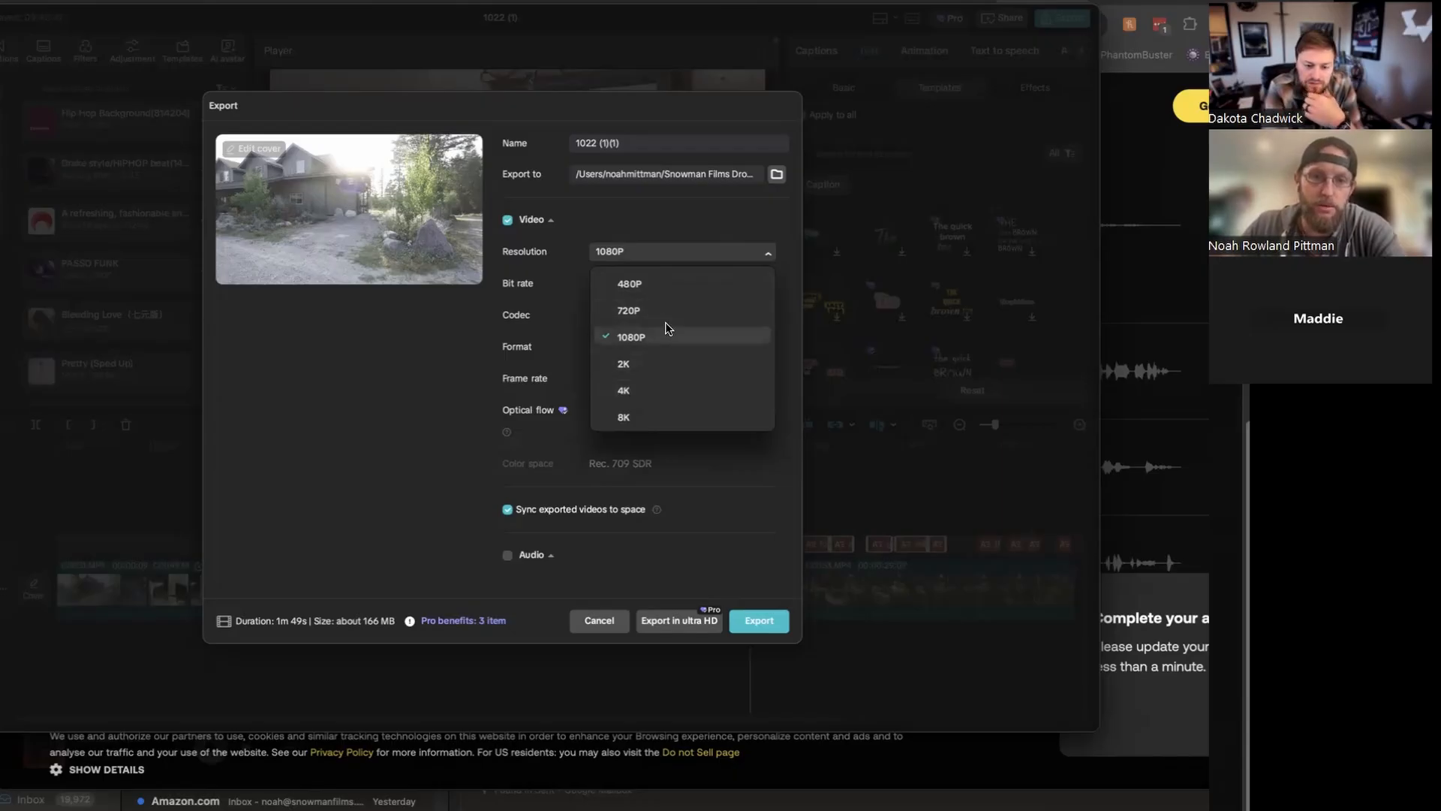
{"action": "left_click", "coordinate": [712, 230]}
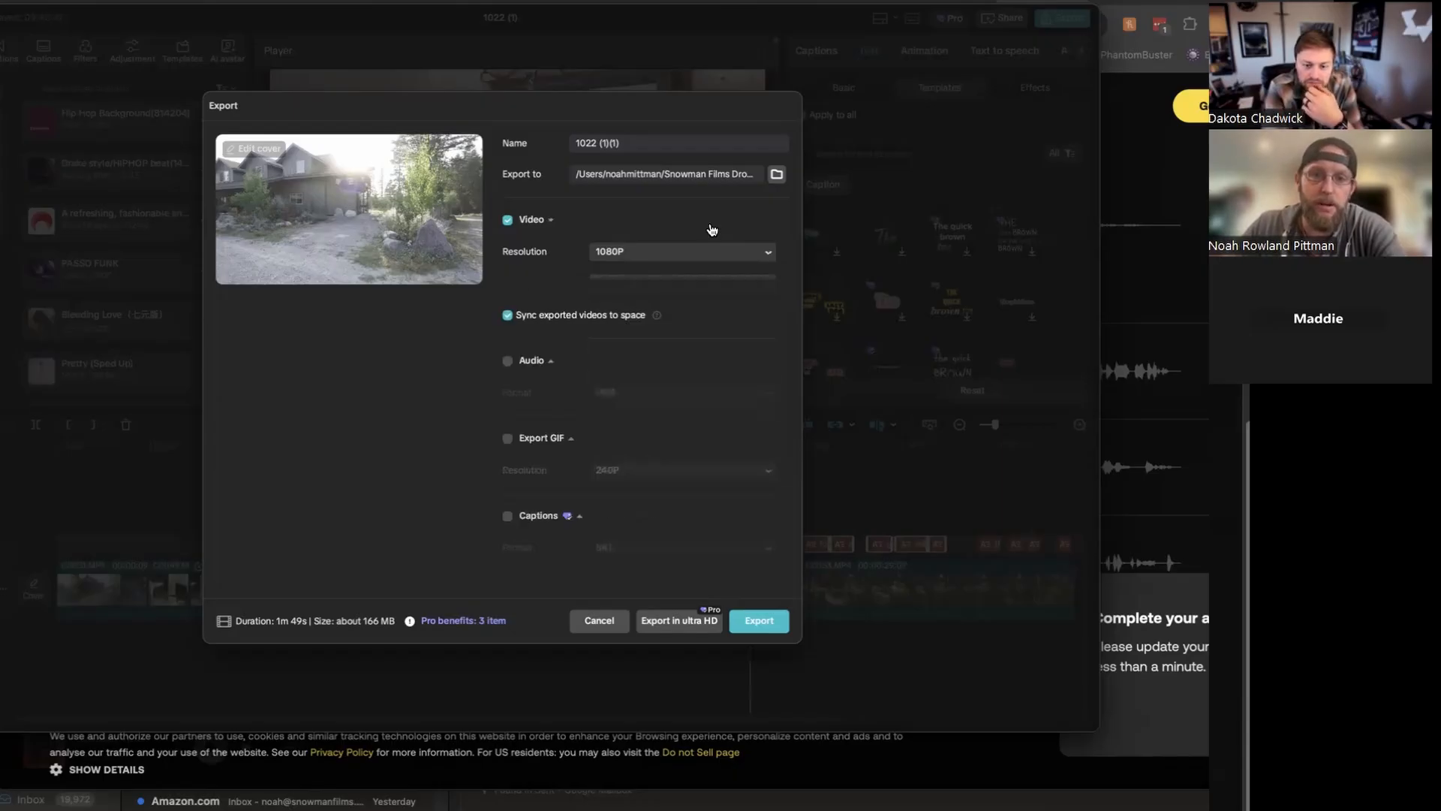
{"action": "left_click", "coordinate": [712, 227]}
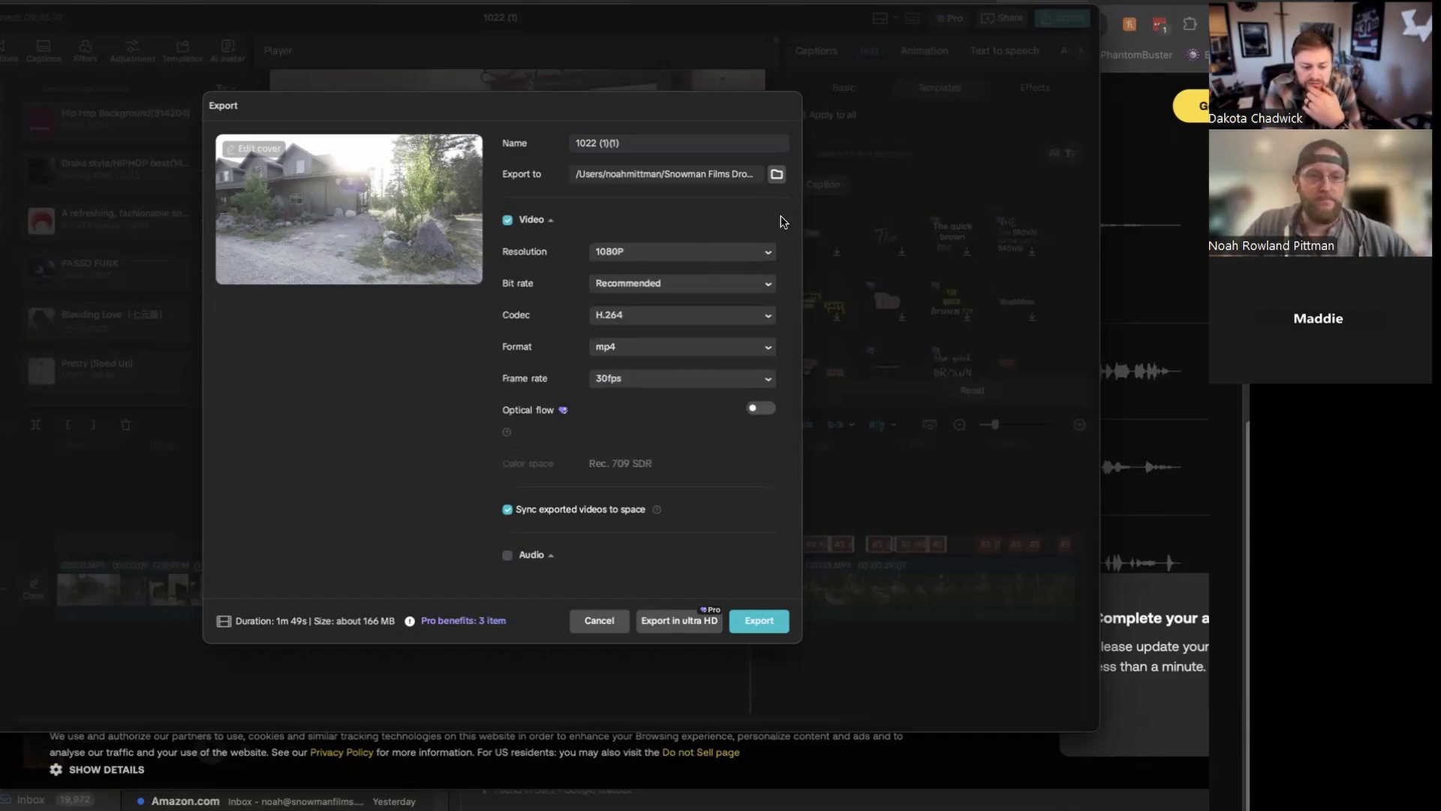
{"action": "left_click", "coordinate": [593, 620]}
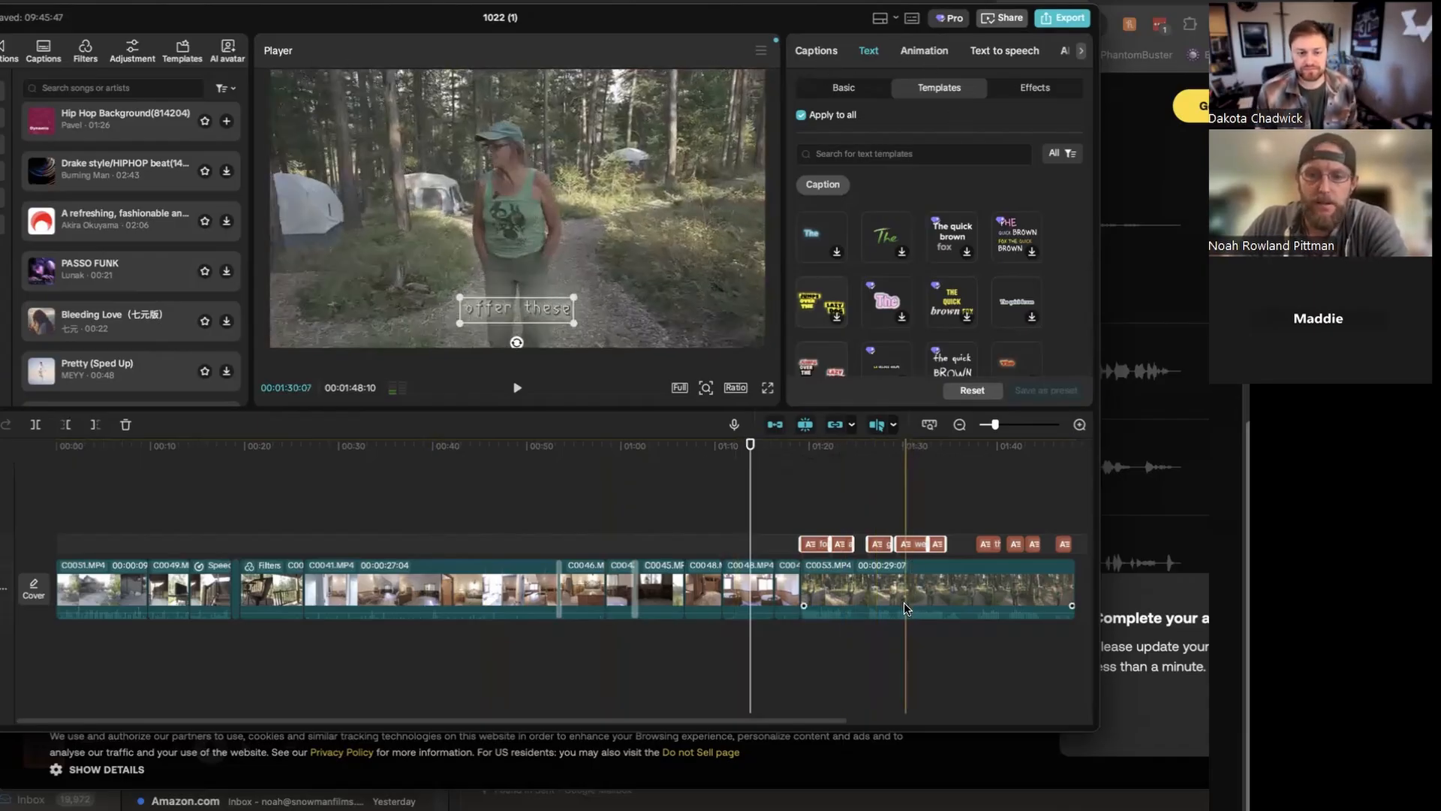
Select the campsite clip C0053.MP4 and open its audio settings at the voice isolation option
{"action": "left_click", "coordinate": [904, 600]}
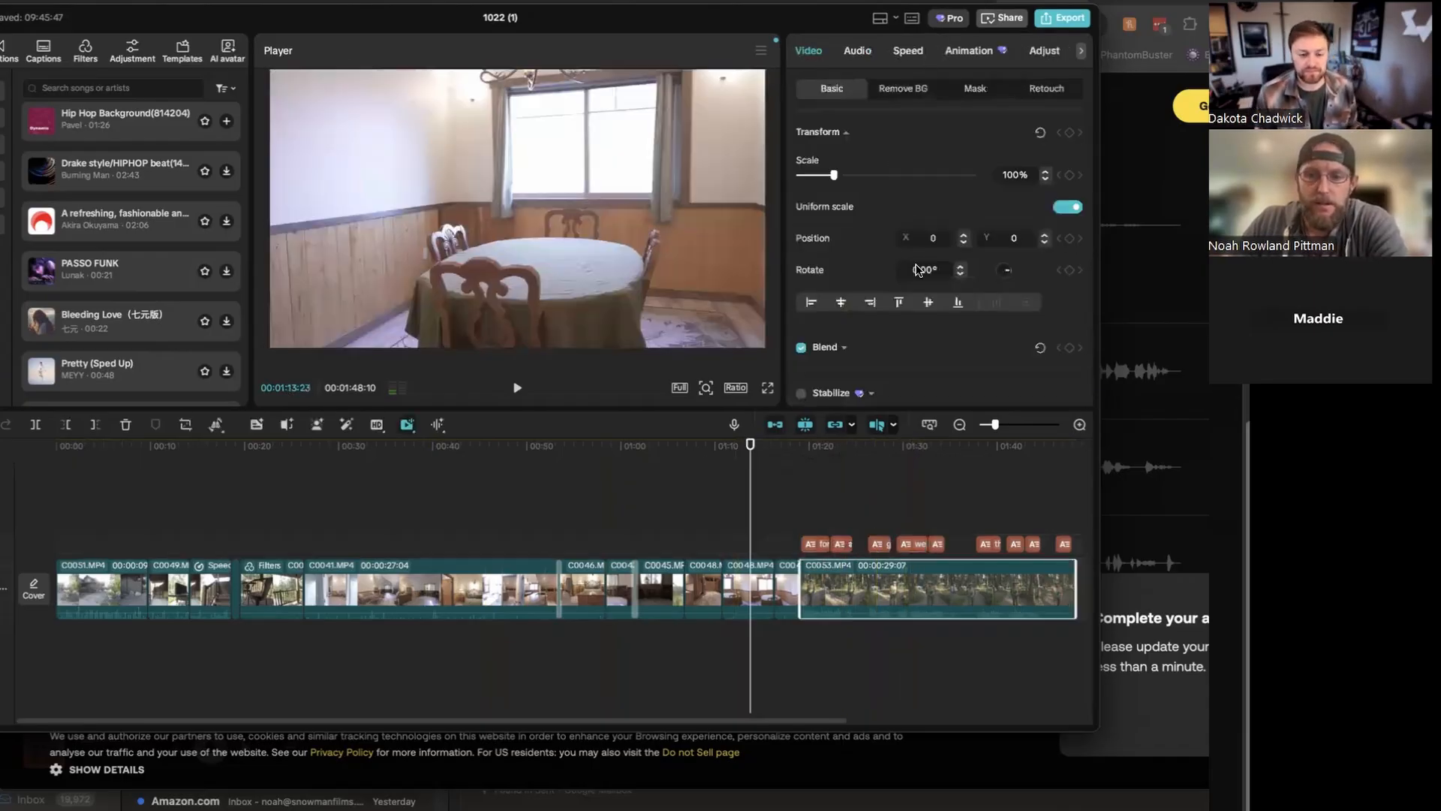
{"action": "left_click", "coordinate": [857, 50]}
{"action": "scroll", "coordinate": [858, 229], "scroll_direction": "down", "scroll_amount": 3}
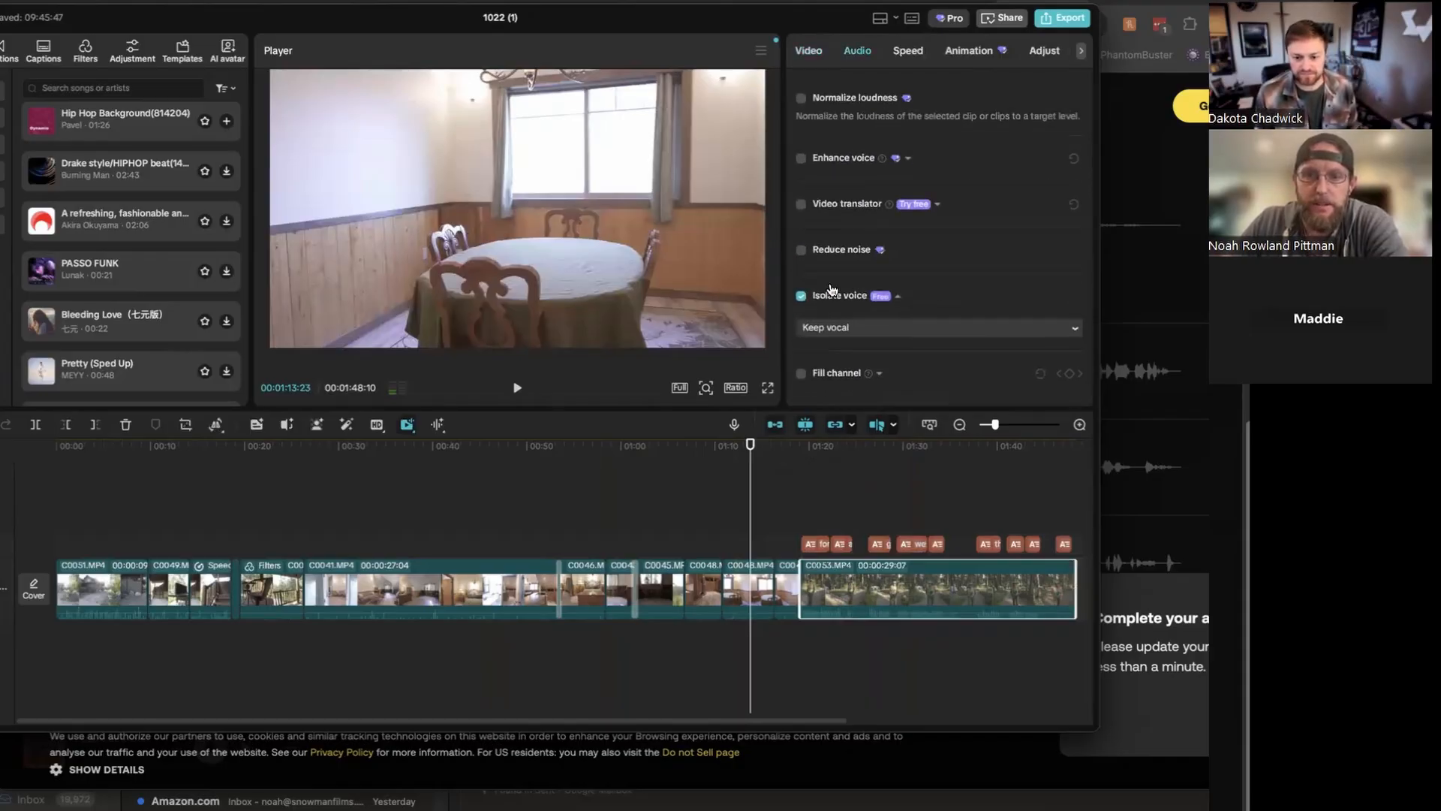